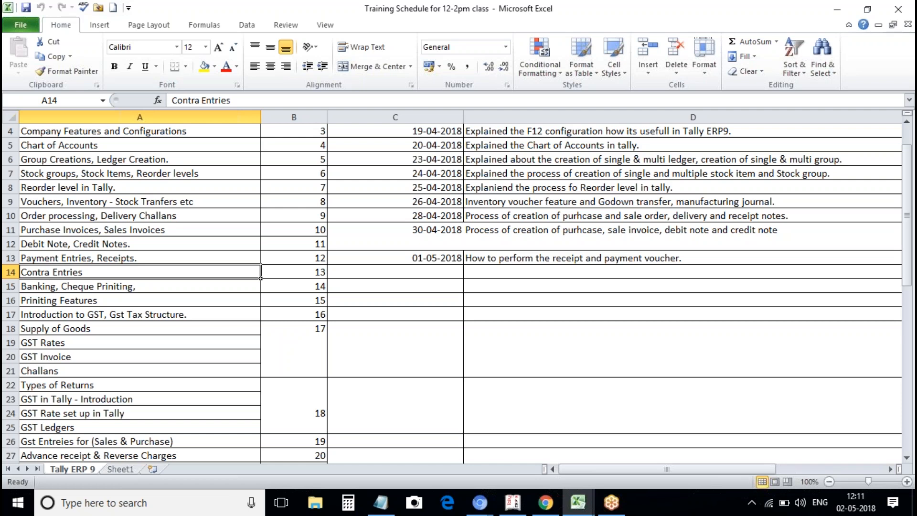
Bring Tally forward and start Payment voucher No. 2 from Accounting Vouchers.
click(94, 258)
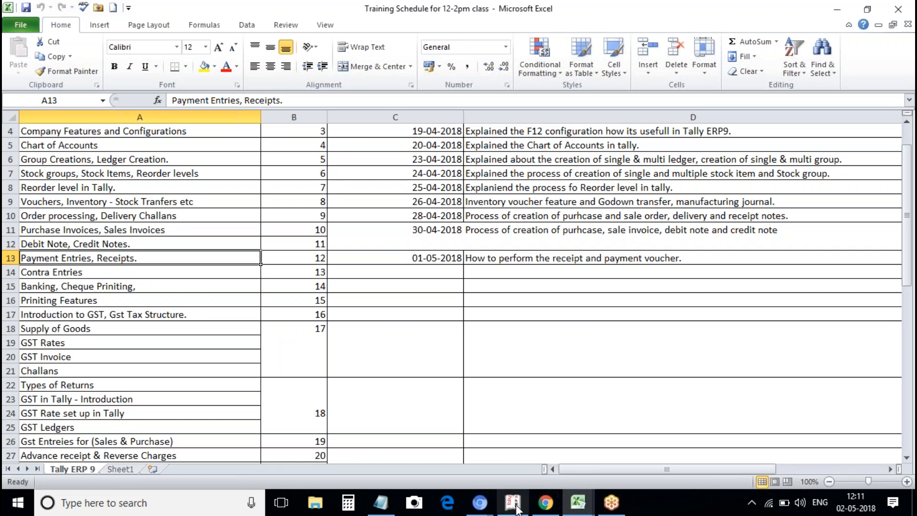
click(512, 503)
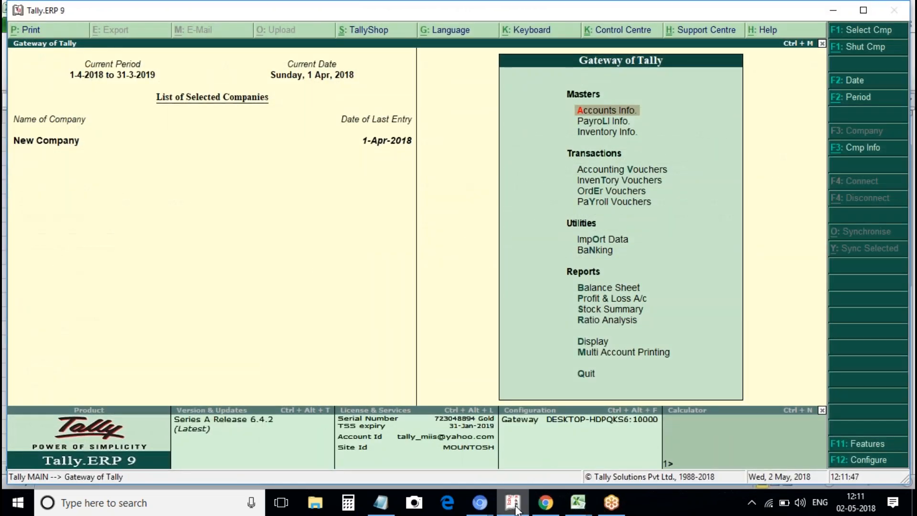
key(Down)
key(Down)
key(Down)
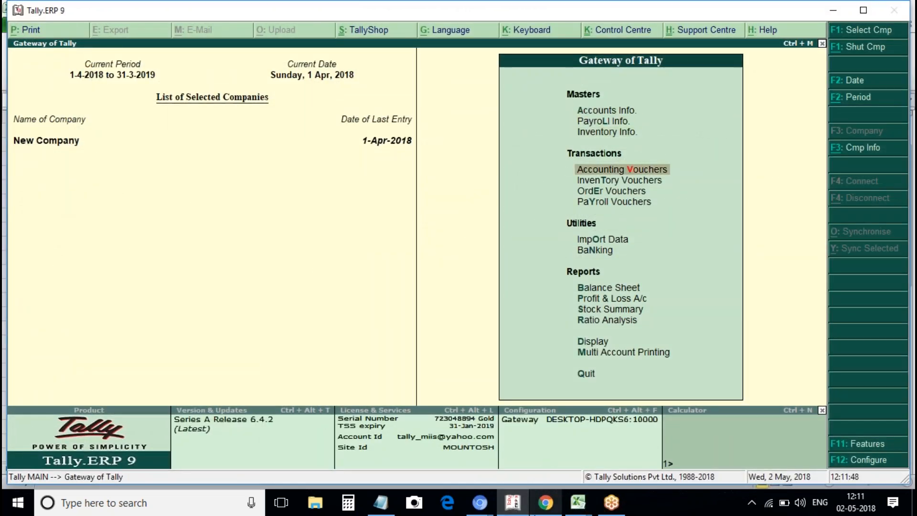
mouse_move(545, 502)
key(Return)
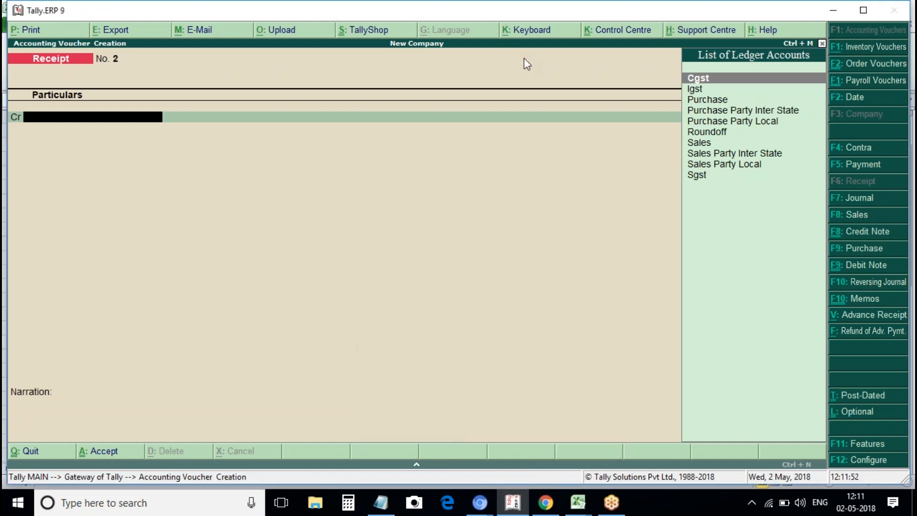
click(847, 168)
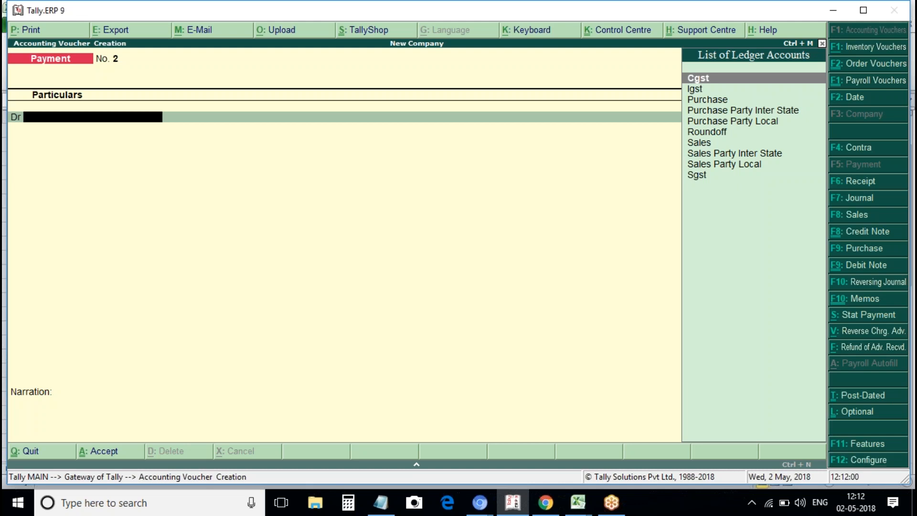
click(852, 460)
Set 'Use single entry mode' to Yes for Payment vouchers.
key(Return)
text(y)
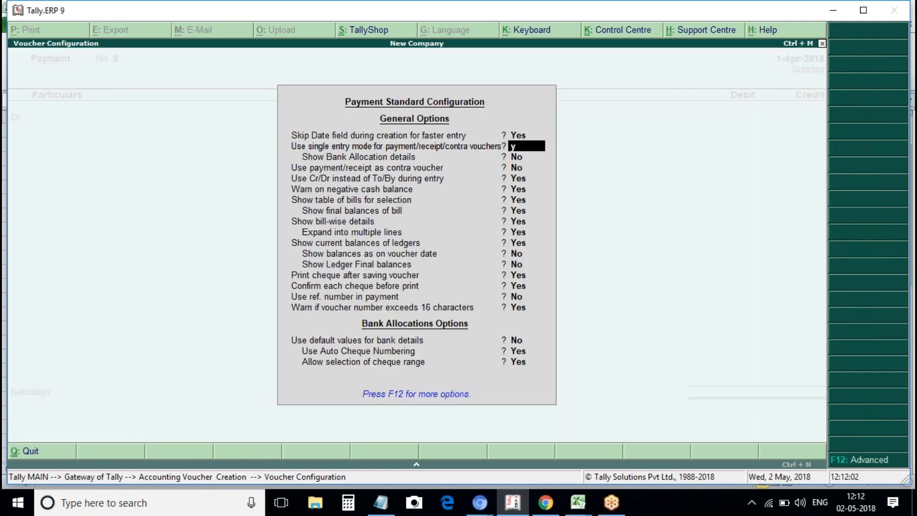
key(Return)
key(ctrl+a)
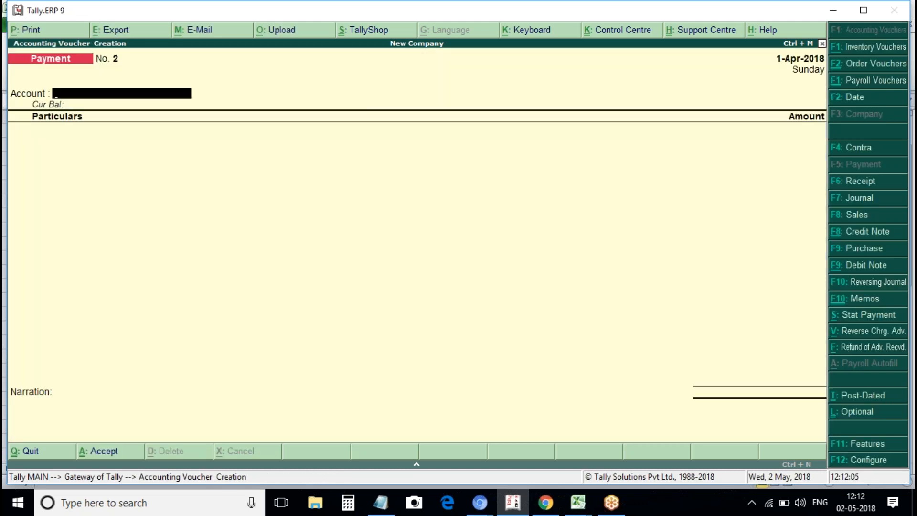
Pay Purchase Party Local 10,000 on account from Bank and save the voucher.
text(c)
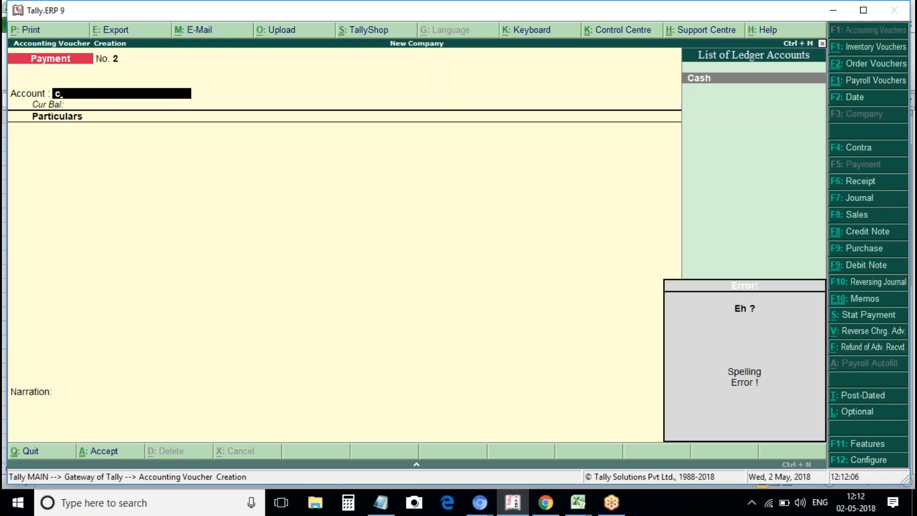
key(BackSpace)
key(Return)
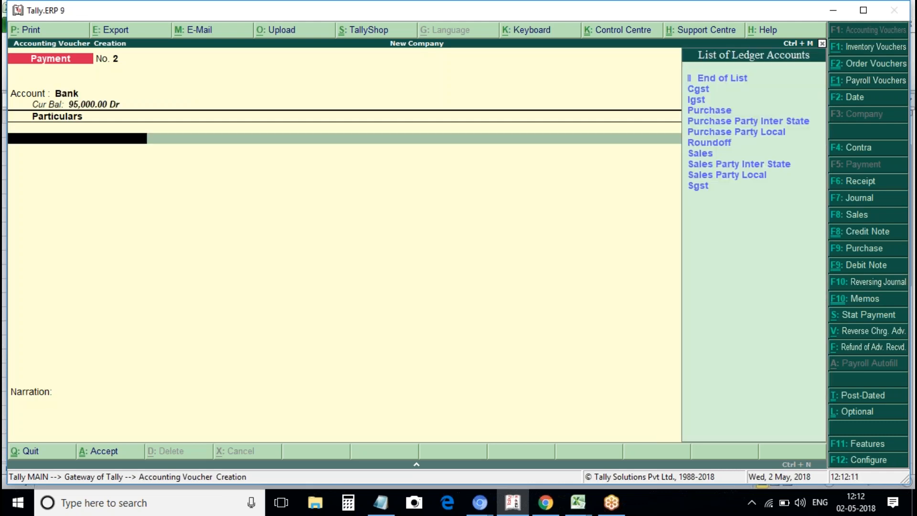
key(Down)
key(Down)
key(Down)
key(Down)
key(Down)
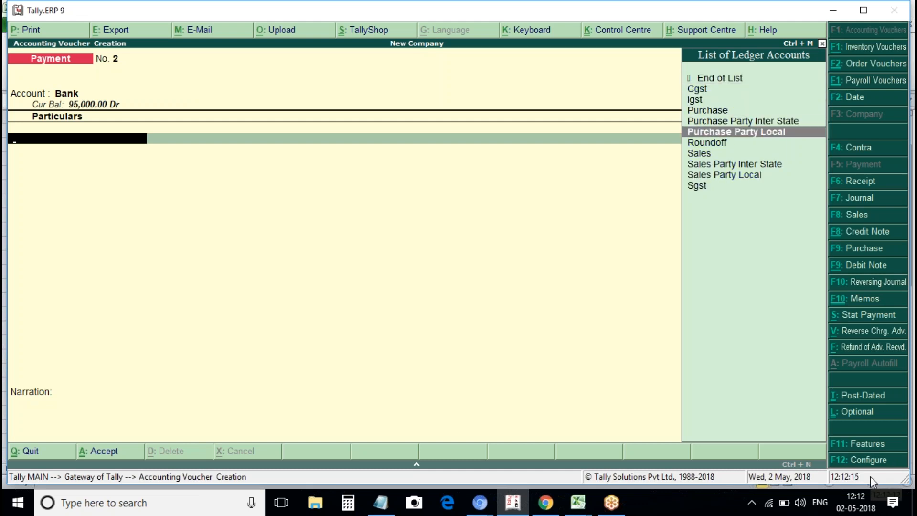
key(Return)
text(10000)
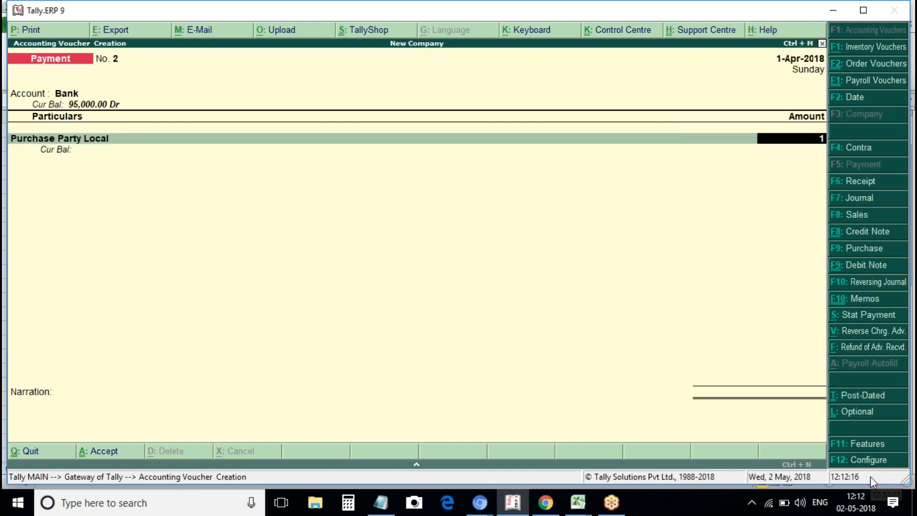
key(Return)
key(Return)
key(Return)
key(Return)
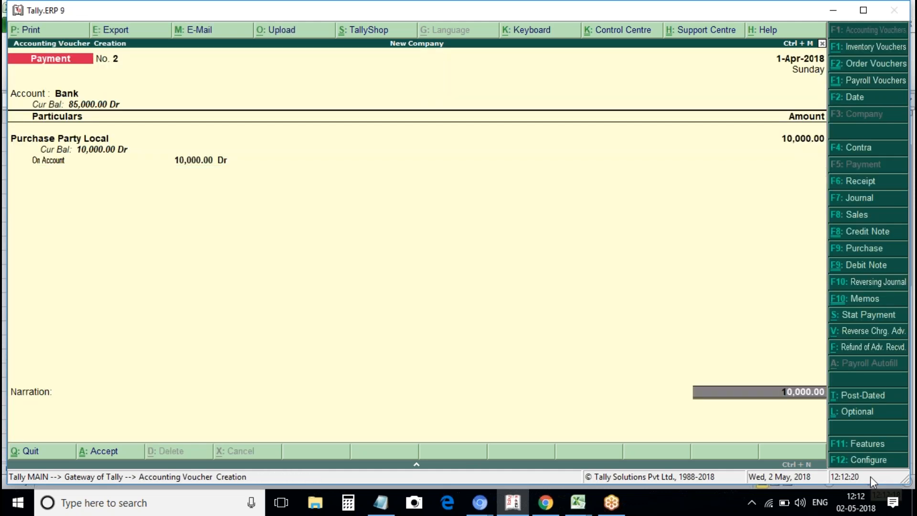
key(ctrl+a)
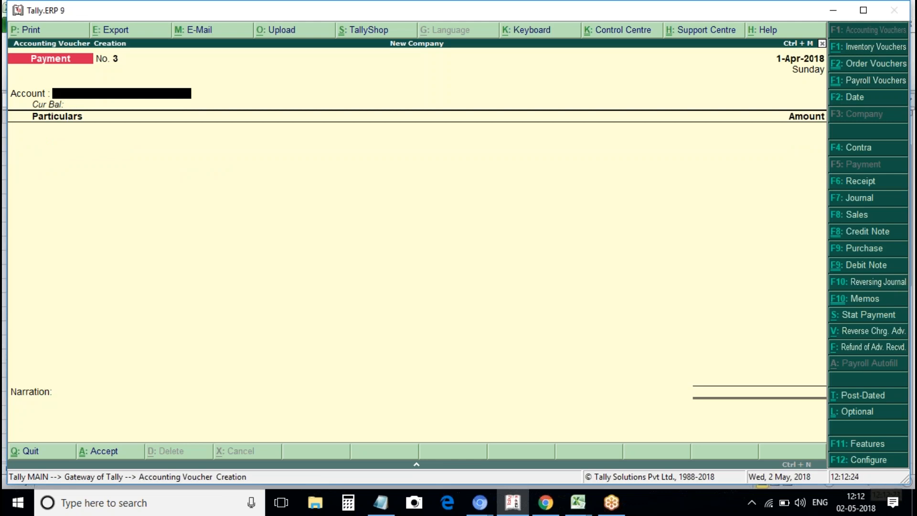
Set 'Use single entry mode' to No for Payment vouchers.
click(869, 460)
key(Return)
key(n)
key(ctrl+a)
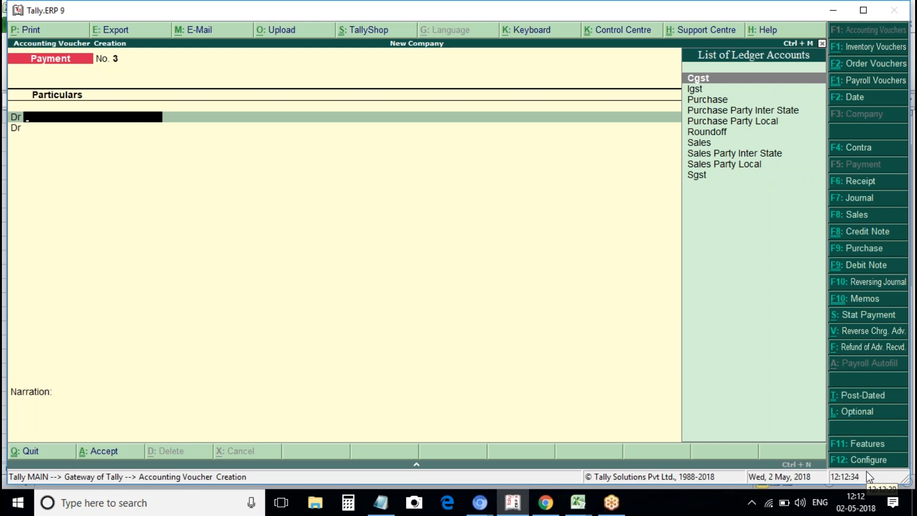
Debit Purchase Party Local 20,000 on account.
text(P)
key(Down)
key(Down)
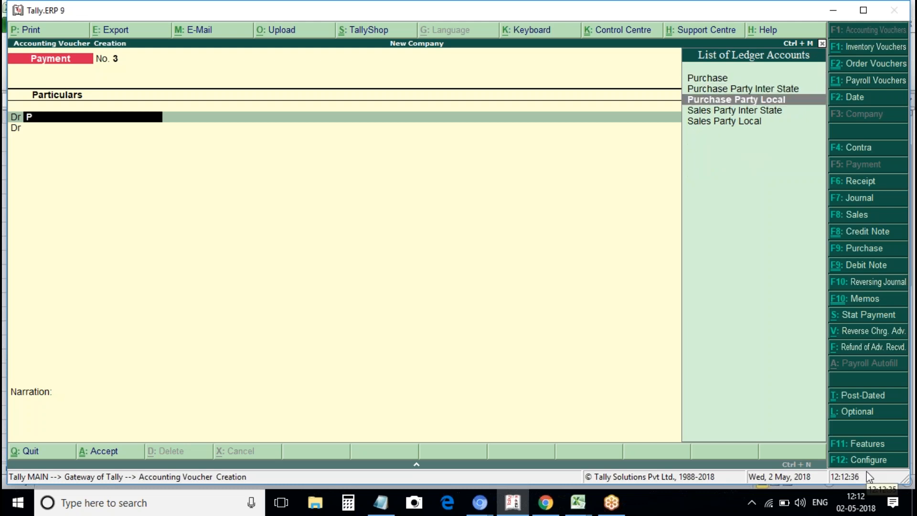
key(Return)
text(1)
key(BackSpace)
text(20000)
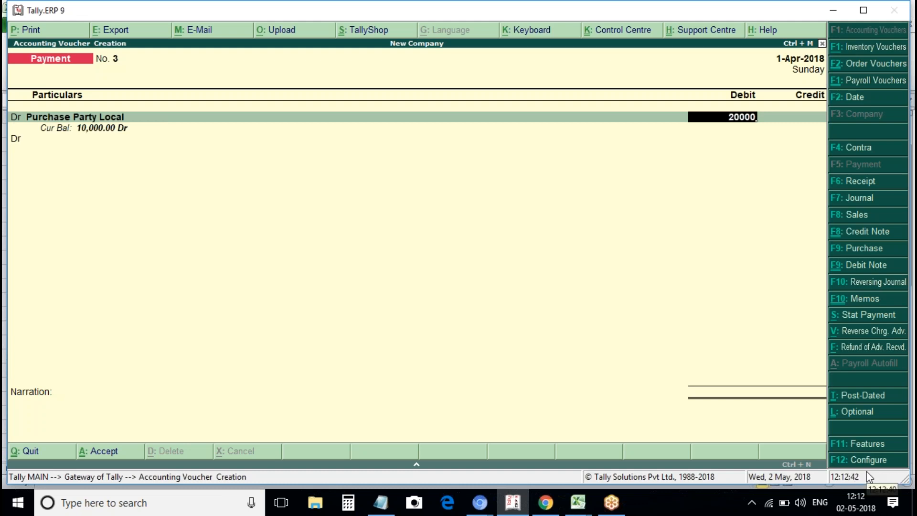
key(Return)
key(Return)
key(Return)
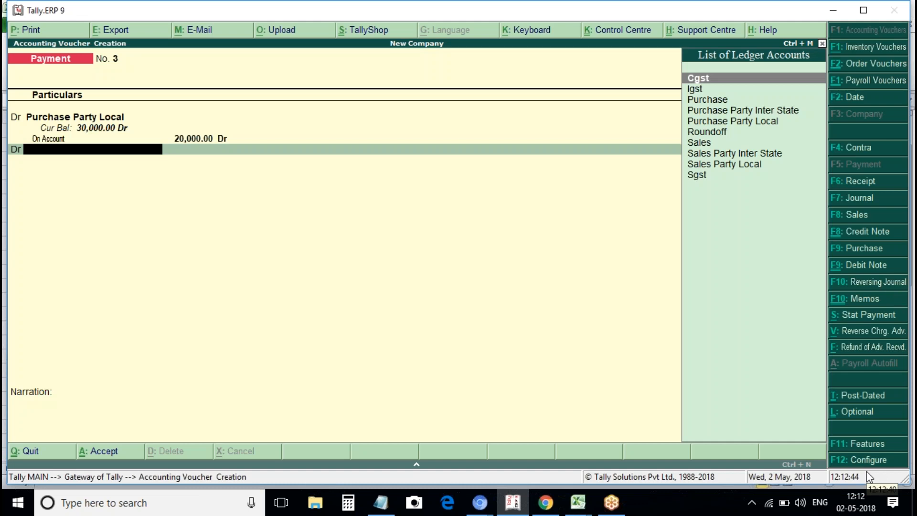
Credit Bank 15,000 and add Cash as the second credit line.
key(BackSpace)
text(c)
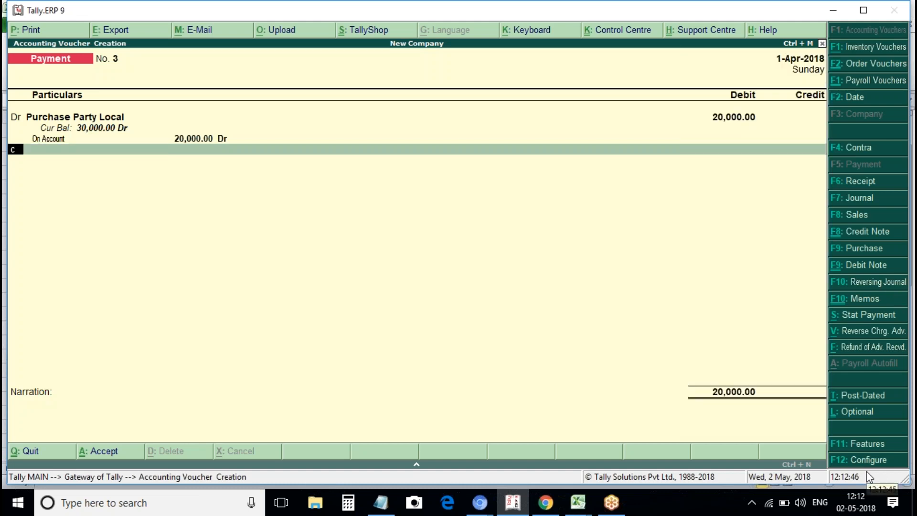
key(Return)
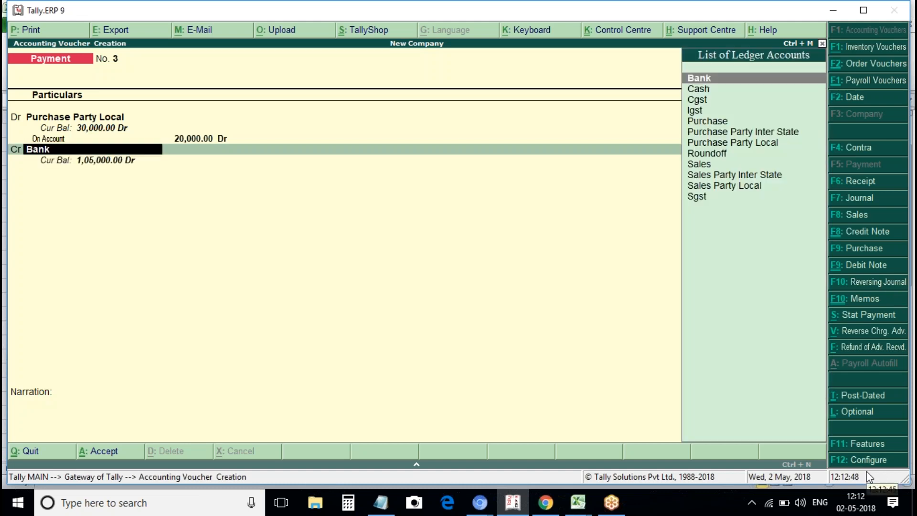
key(Return)
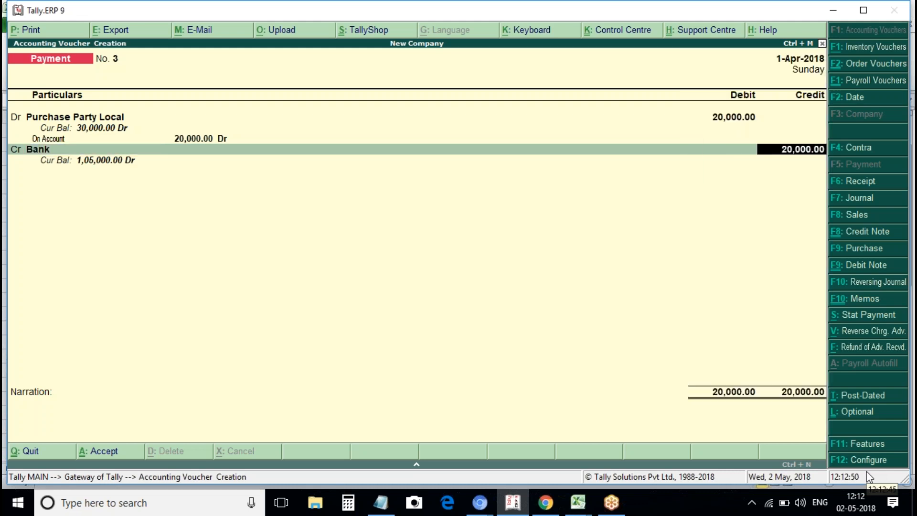
text(150000)
key(BackSpace)
key(Return)
key(Return)
key(Return)
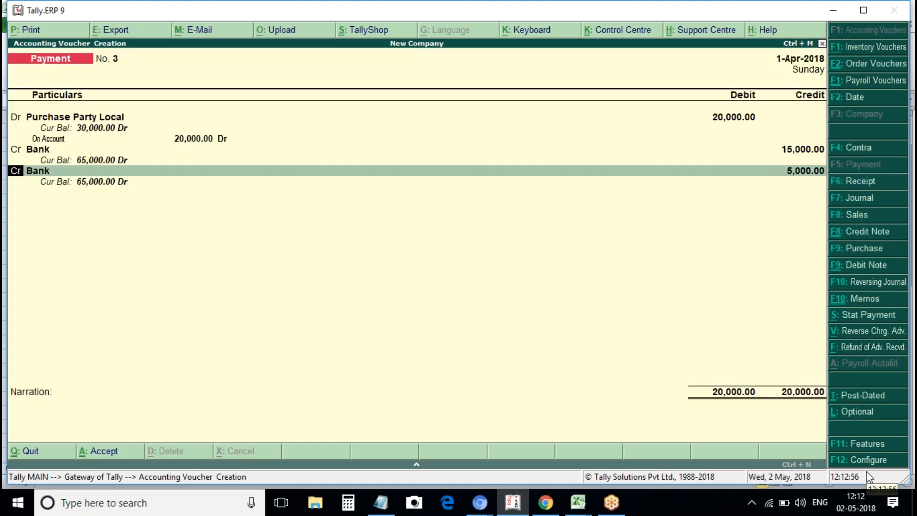
key(Return)
text(cash)
key(Return)
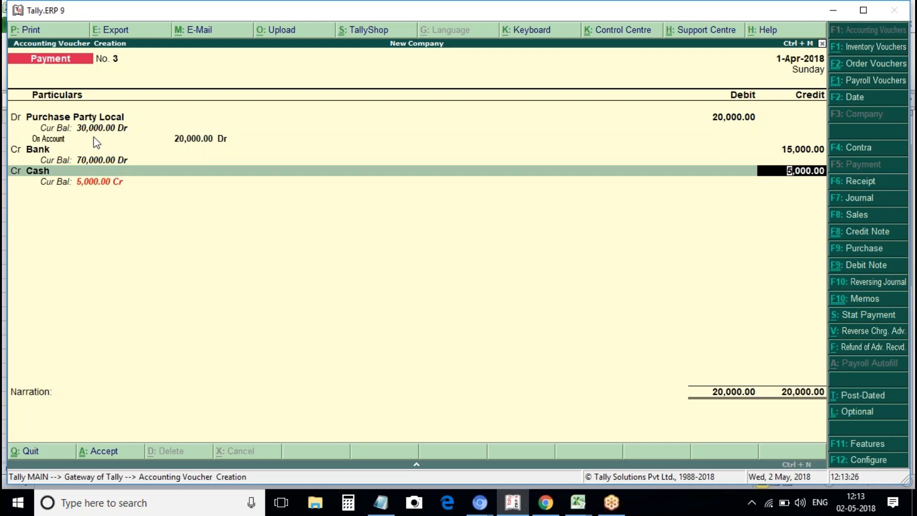
Clear the Bank line and quit the voucher without saving.
click(49, 151)
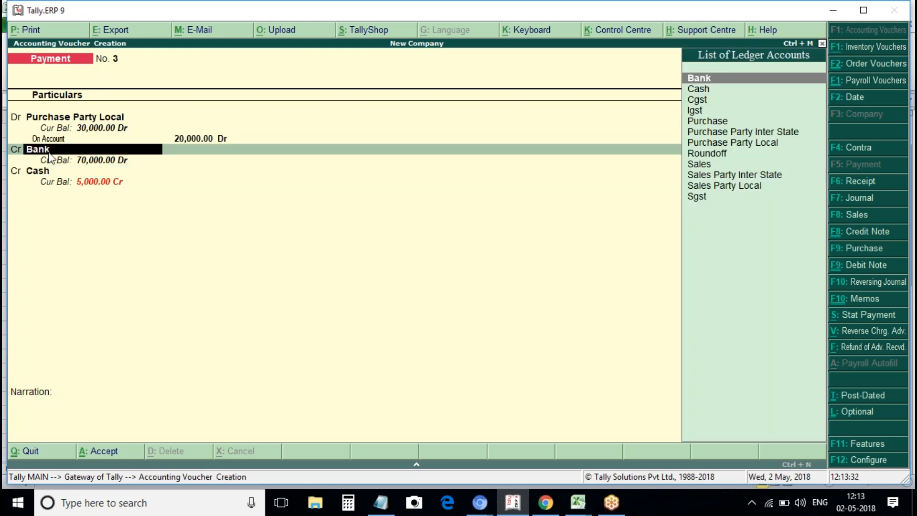
key(Escape)
key(Escape)
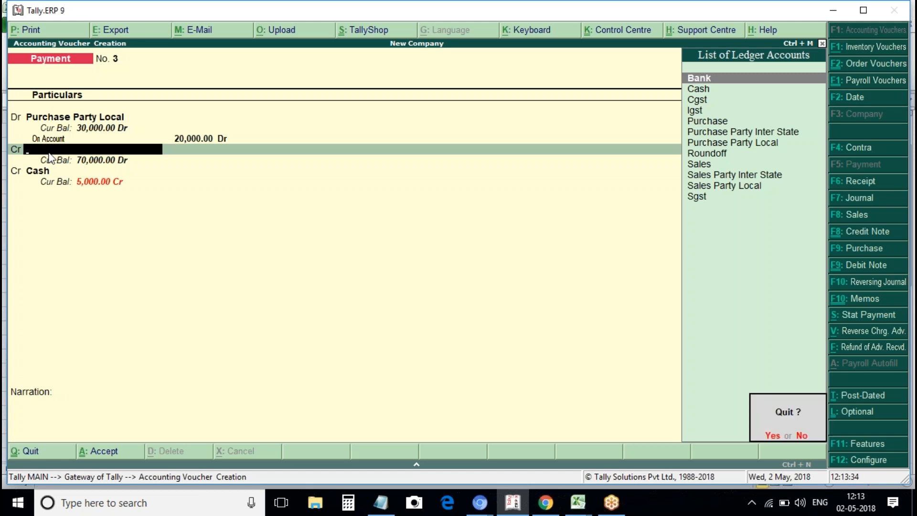
key(Return)
key(Return)
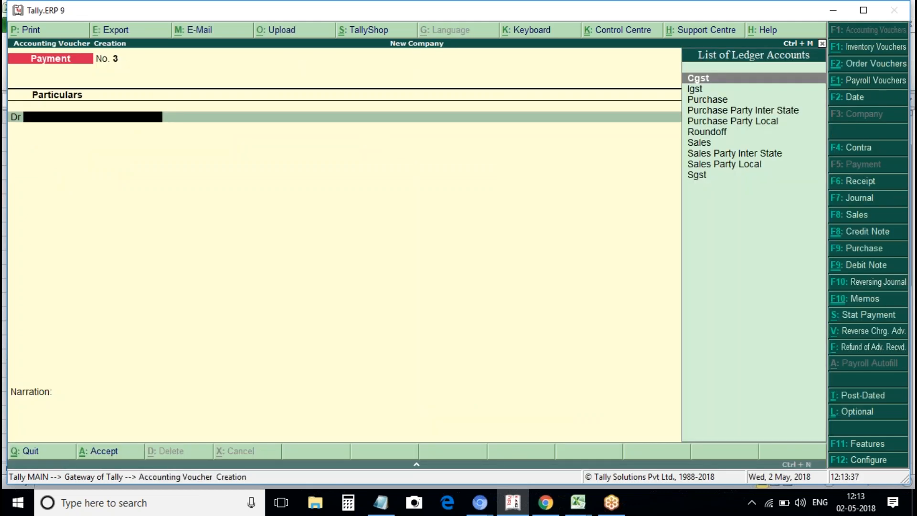
Set Payment 'Use single entry mode' back to Yes, then switch to a Receipt voucher.
key(XF86AudioMute)
click(879, 460)
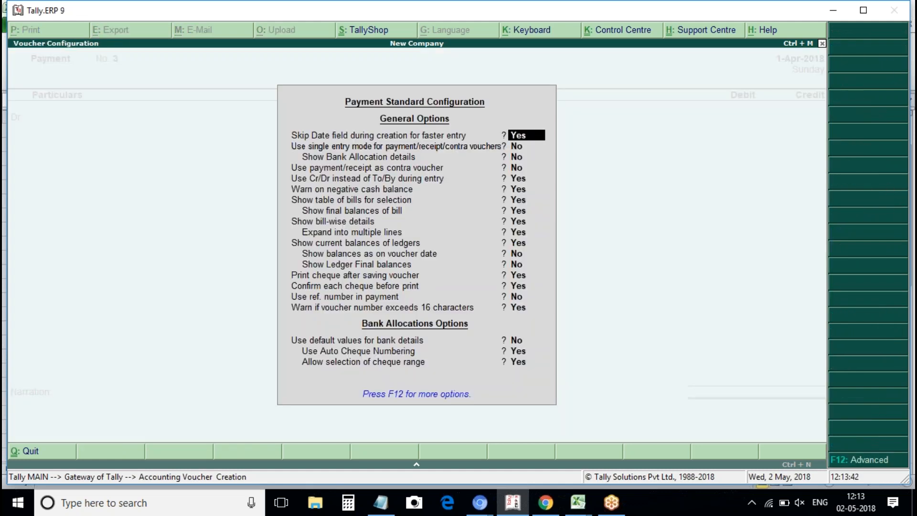
key(Return)
text(y)
key(Return)
key(ctrl+a)
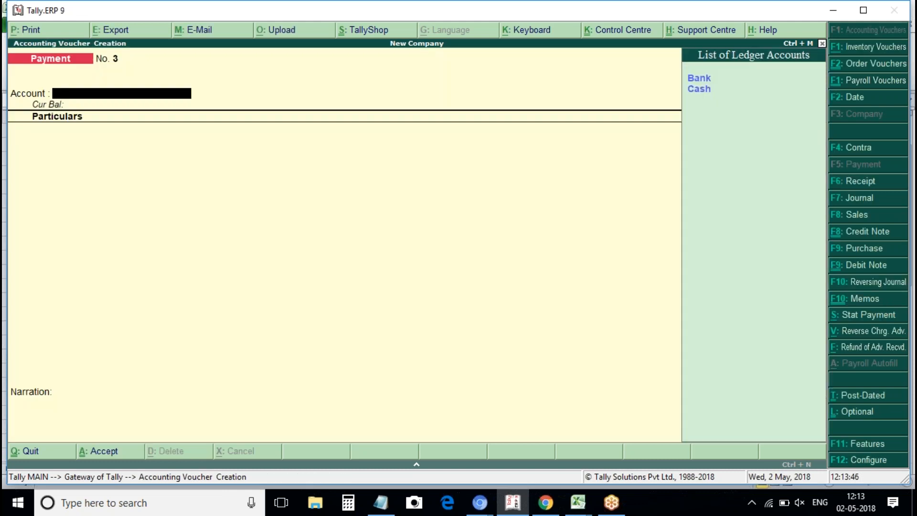
key(Down)
key(Up)
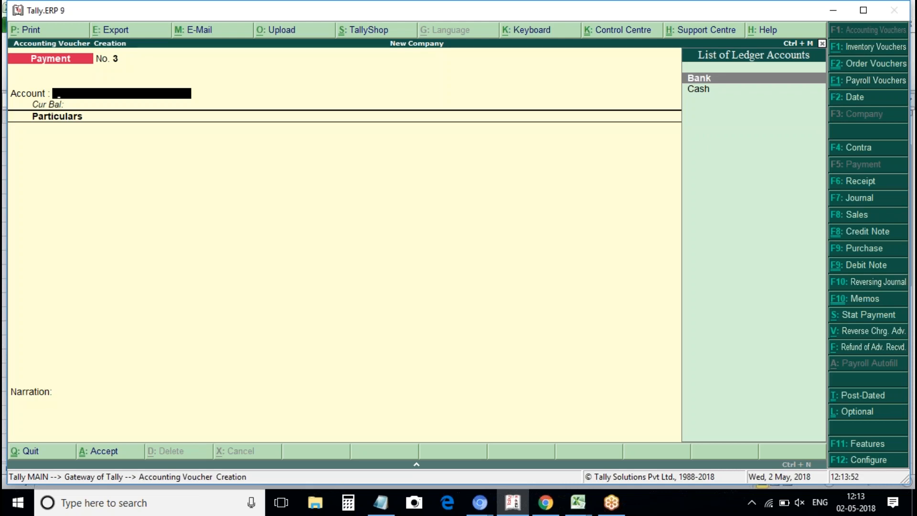
key(F6)
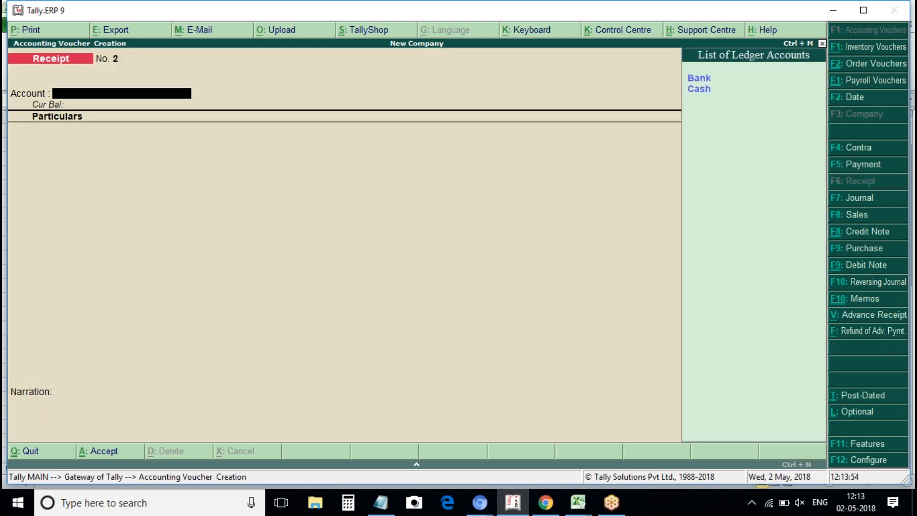
Receive 20,000 from Sales Party Local into Bank on account and save.
key(Return)
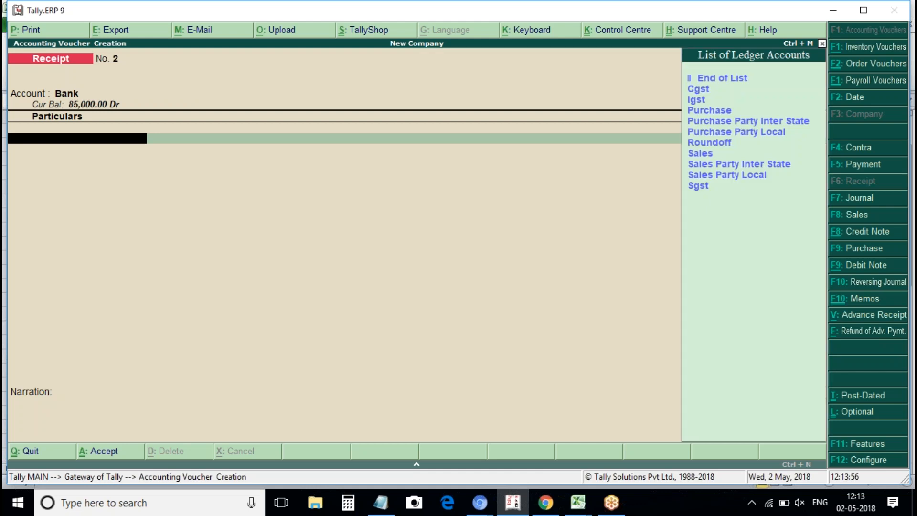
key(Down)
key(Down)
key(Down)
key(Down)
key(Down)
key(Down)
key(Down)
key(Down)
key(Down)
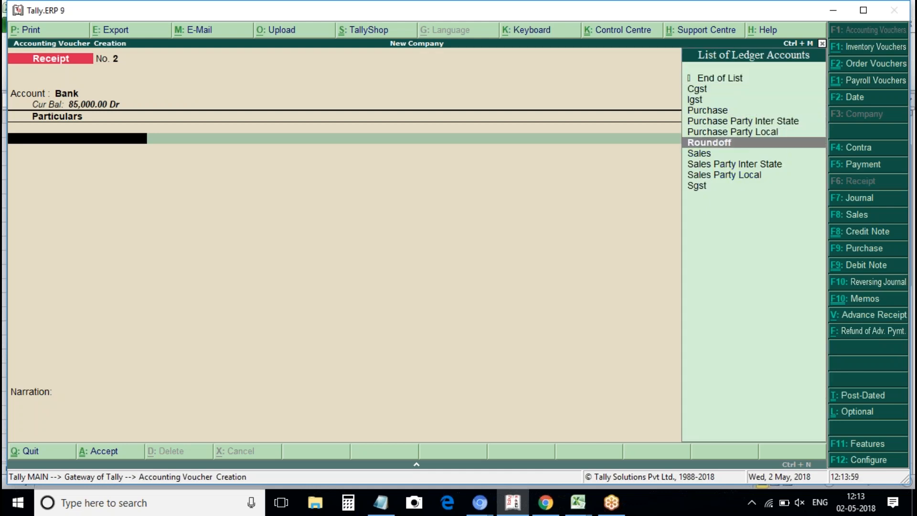
key(Return)
text(20000)
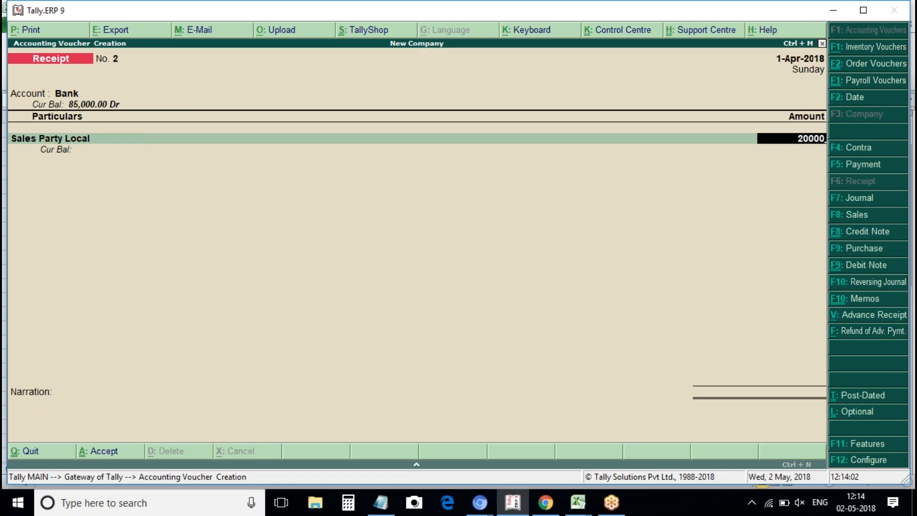
key(Return)
key(Return)
key(Return)
key(Return)
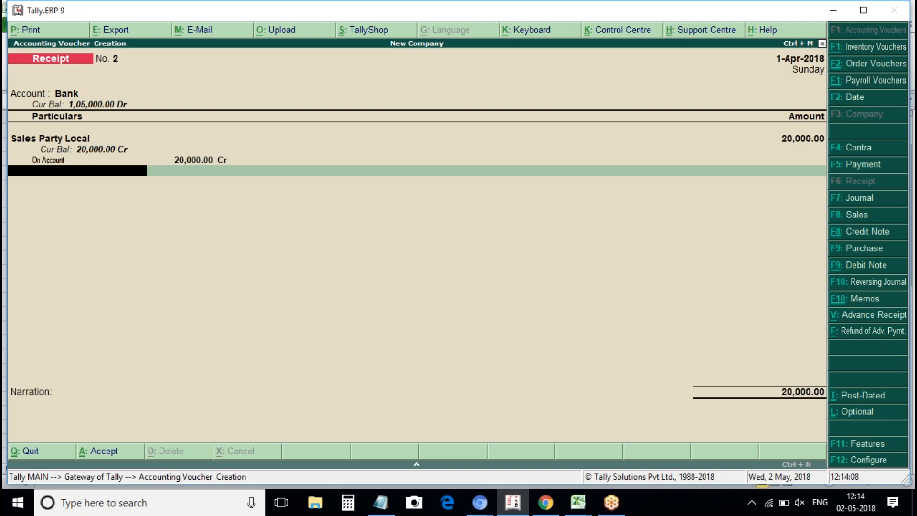
key(ctrl+a)
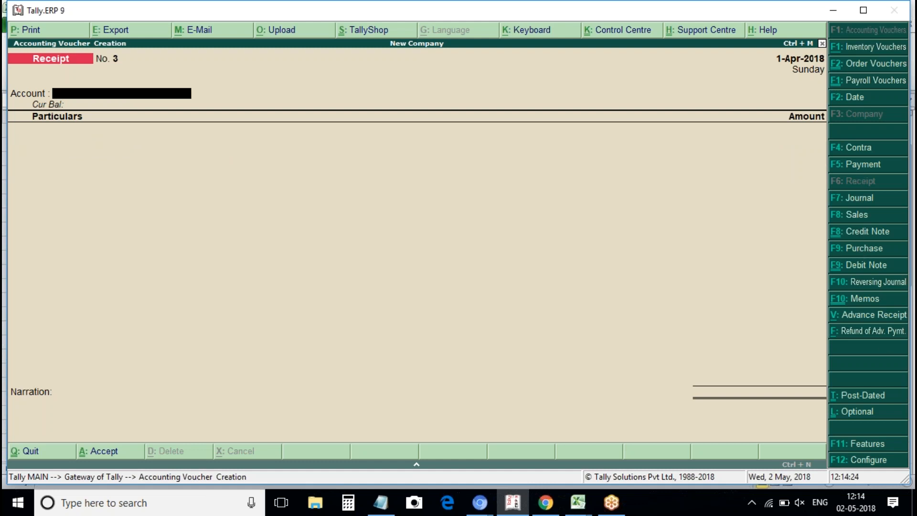
Set 'Use single entry mode' to No for Receipt vouchers.
click(880, 463)
key(Return)
key(n)
key(Return)
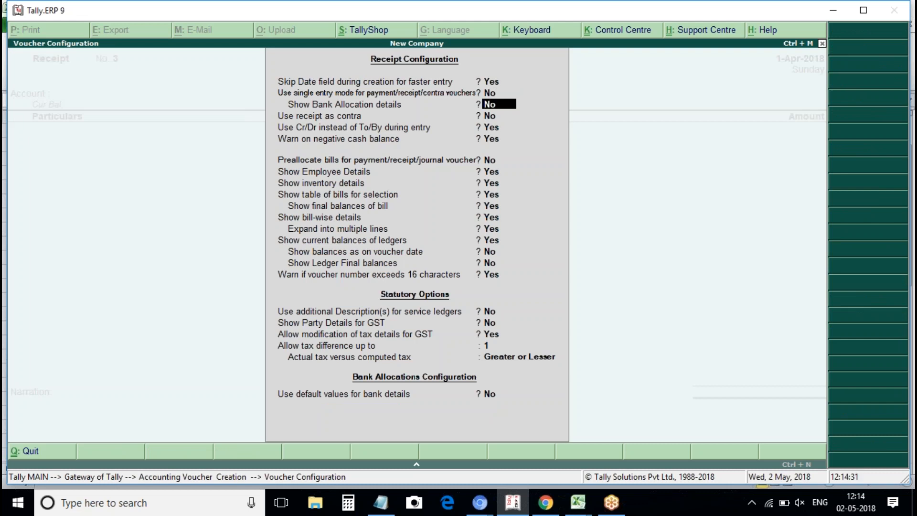
key(ctrl+a)
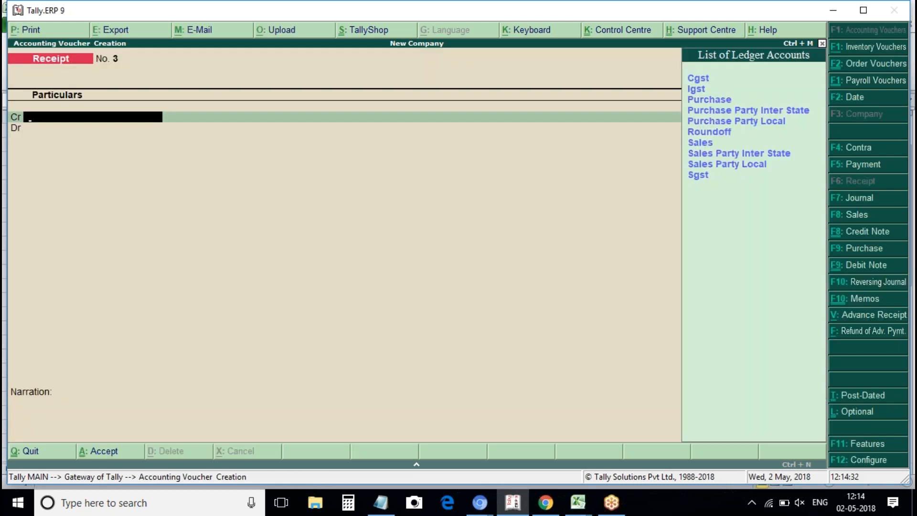
Credit Sales Party Local with 20,000.
key(Down)
key(Down)
key(Down)
key(Down)
key(Down)
key(Down)
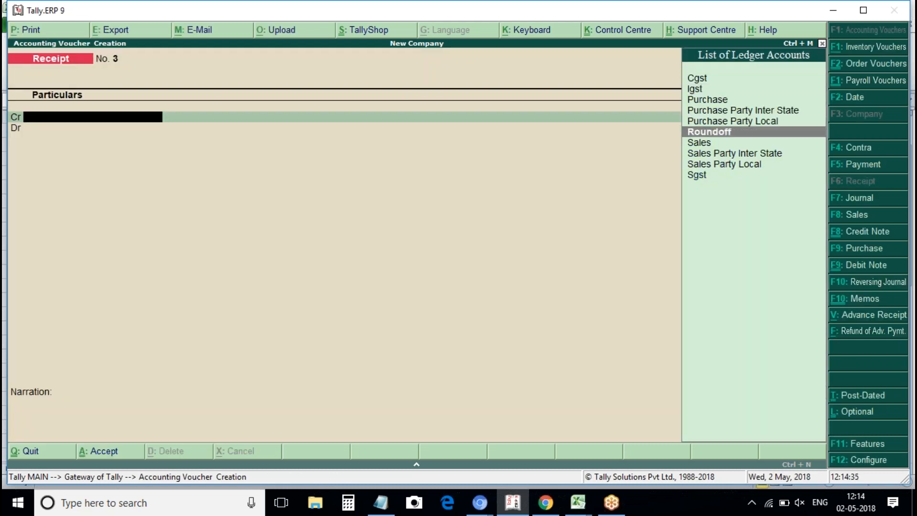
key(Up)
key(Up)
key(Down)
key(Down)
key(Down)
key(Down)
key(Down)
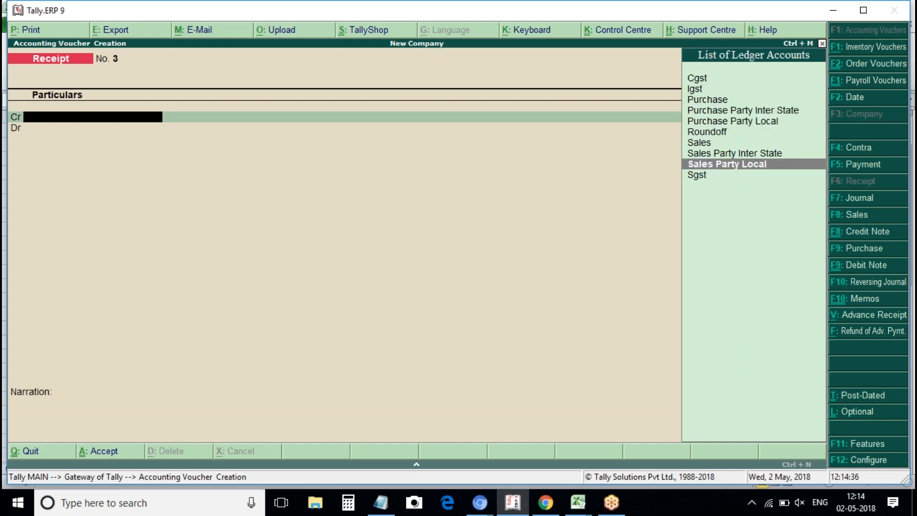
key(Return)
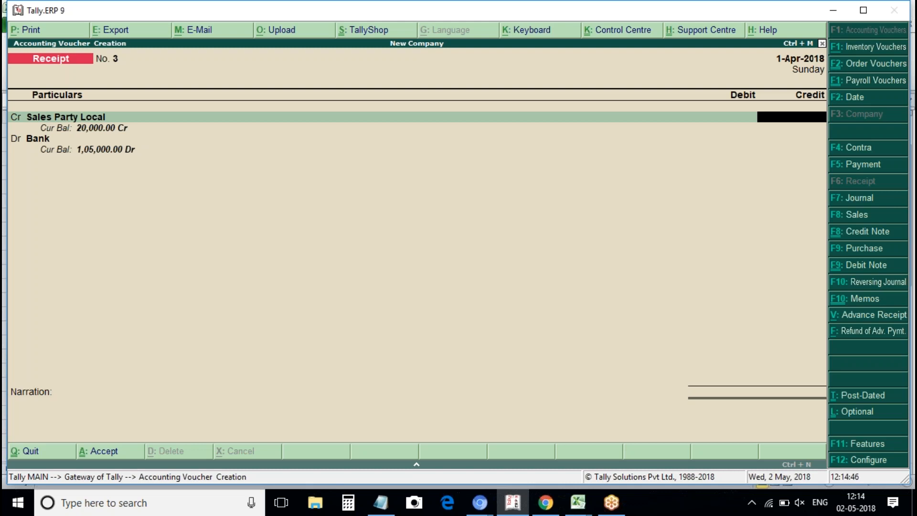
text(20000)
key(Return)
key(Return)
key(Return)
key(Return)
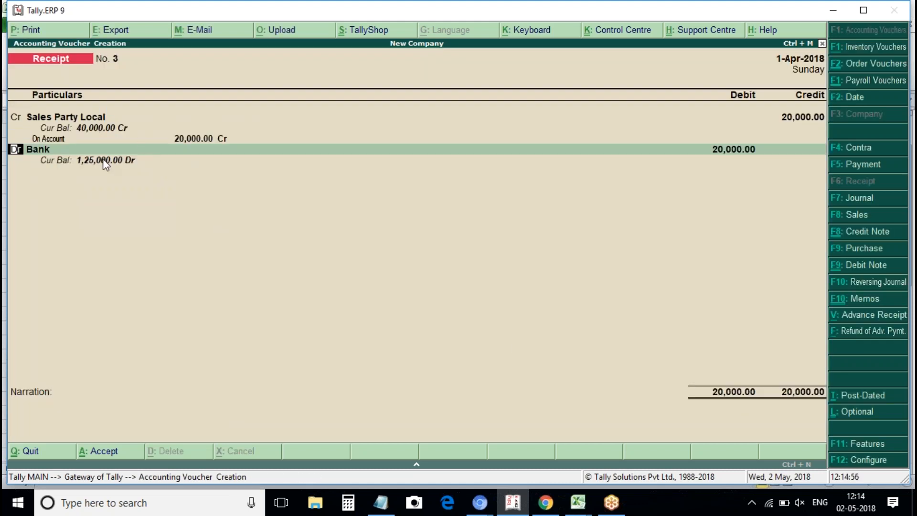
Debit Bank 12,000 and Cash 8,000 to complete the receipt.
key(Return)
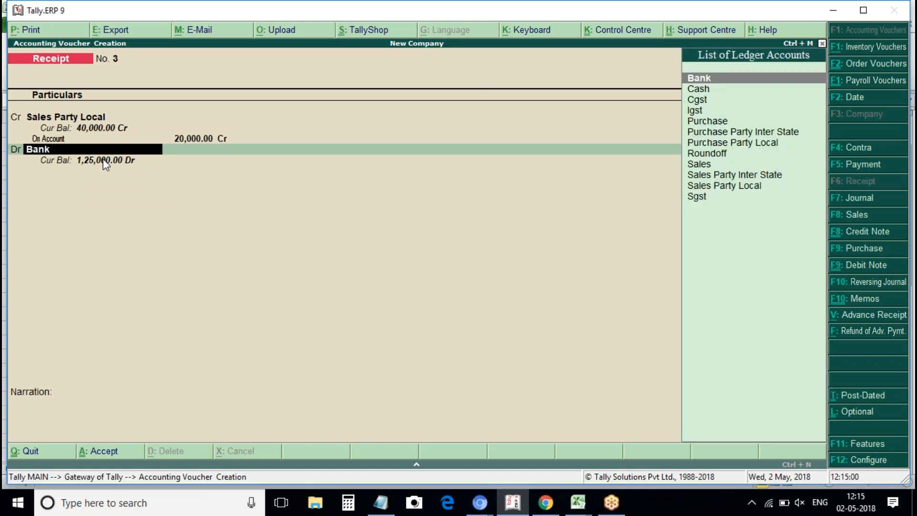
key(Return)
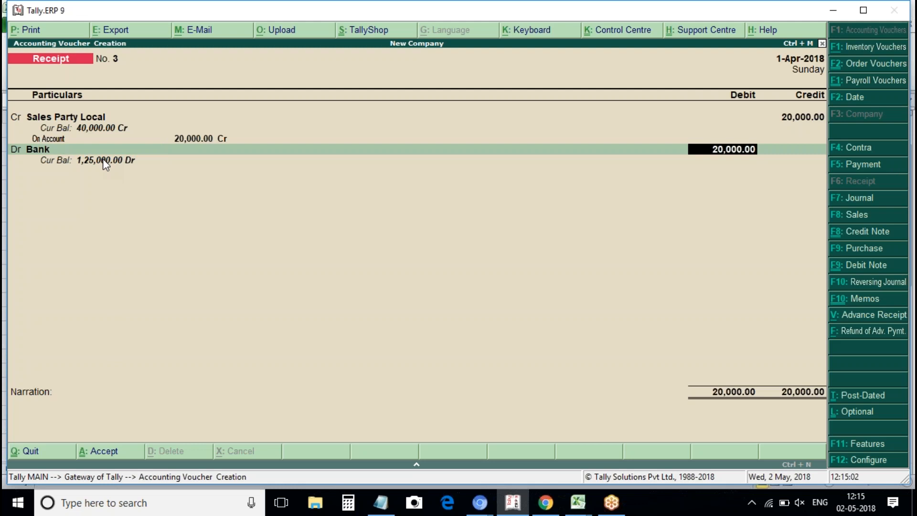
text(12000)
key(Return)
key(Return)
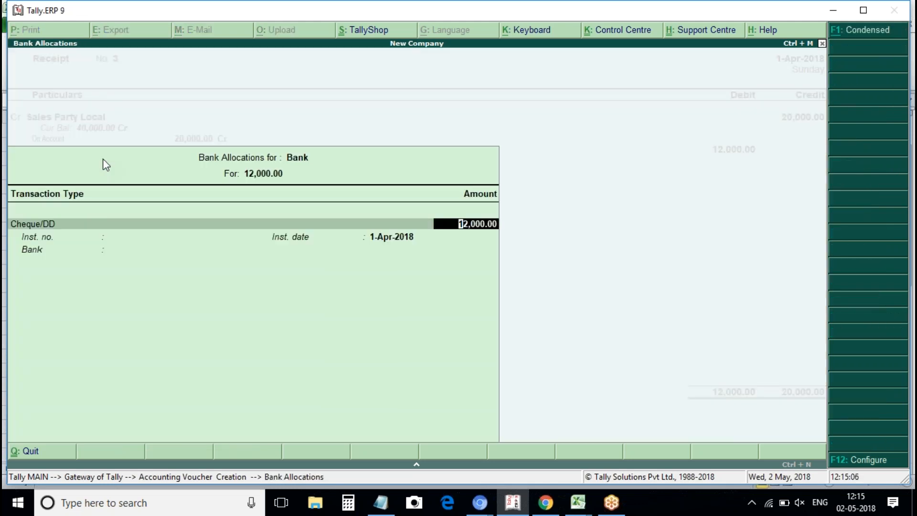
key(Return)
key(Return)
key(Return)
text(C)
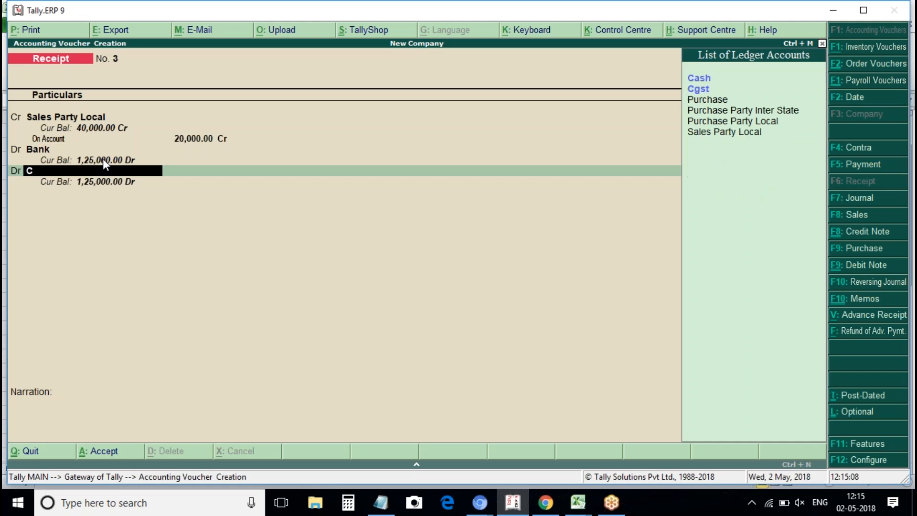
text(ash)
key(Return)
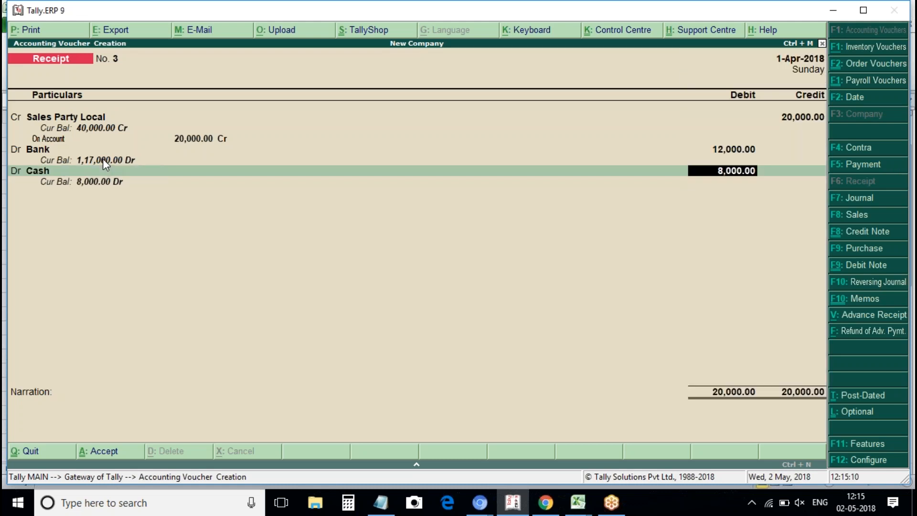
key(Return)
key(Return)
key(Return)
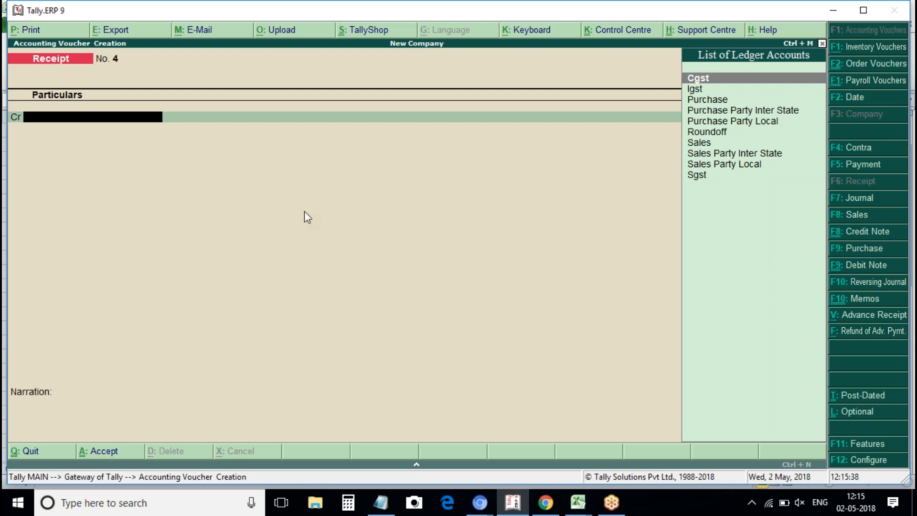
click(877, 456)
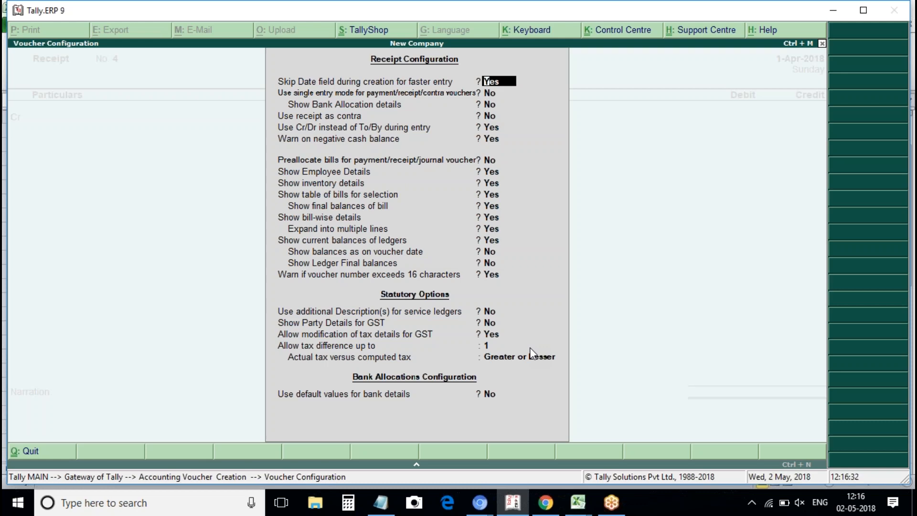
Close the receipt settings, decline quitting, and reopen blank Receipt voucher No. 4.
key(Escape)
key(Escape)
key(Escape)
key(Escape)
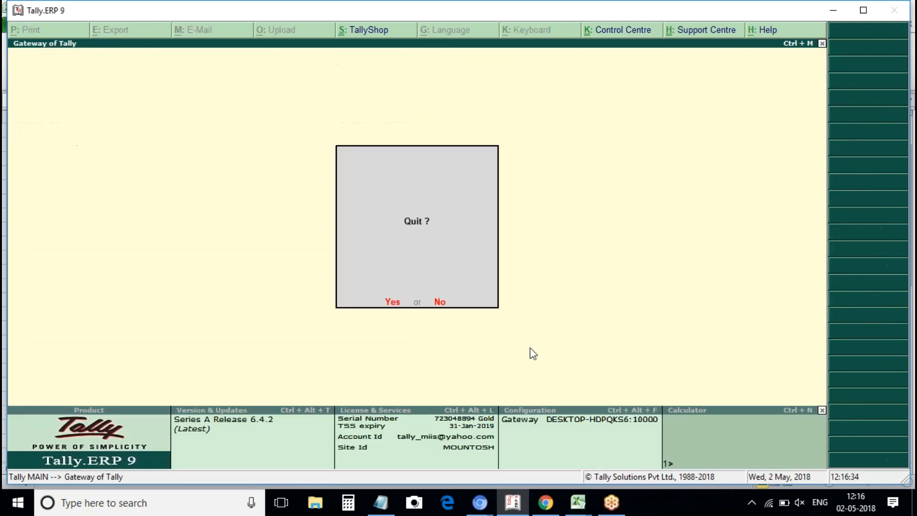
key(n)
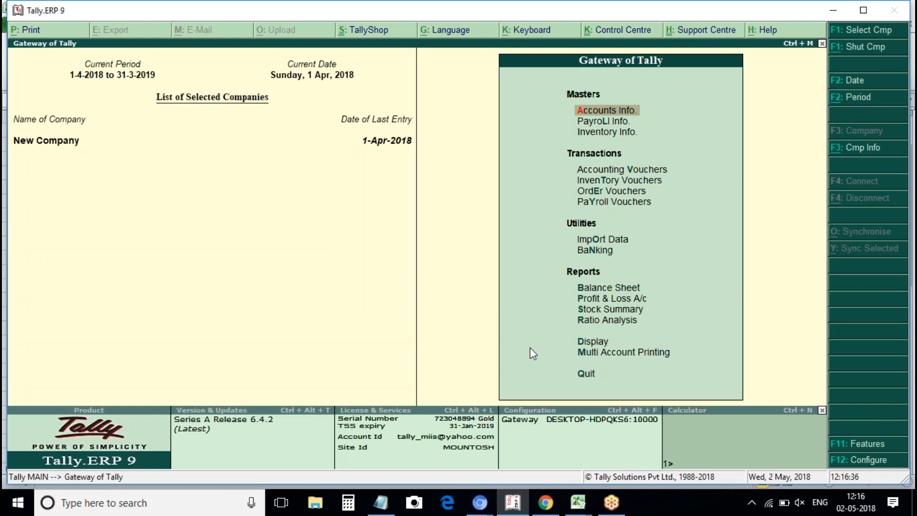
key(Down)
key(Down)
key(Down)
key(Return)
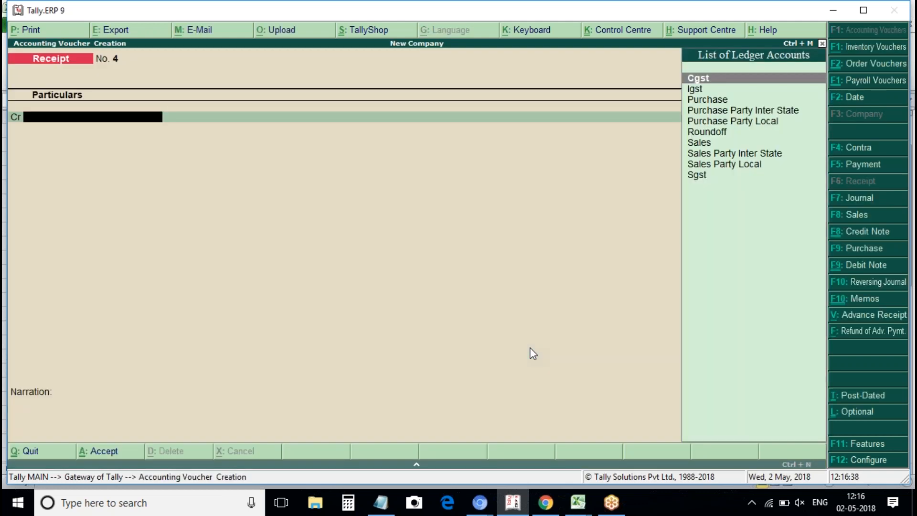
key(Escape)
key(y)
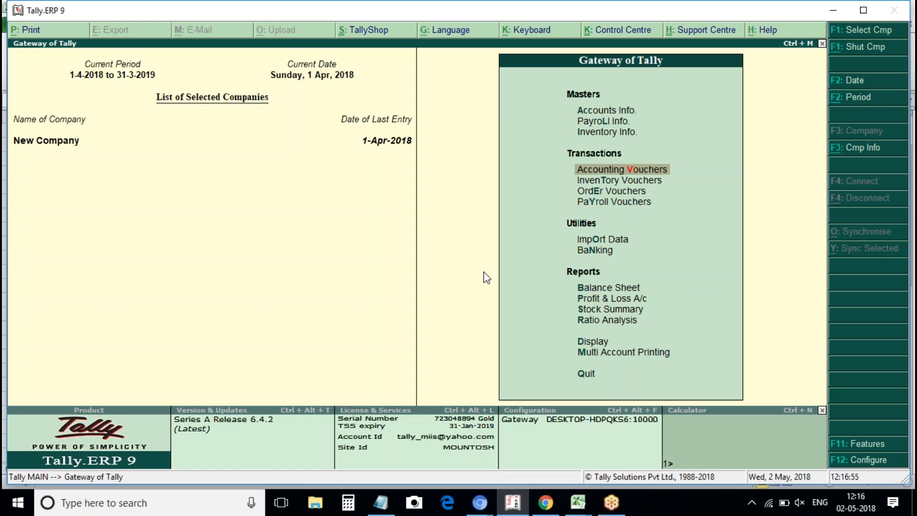
key(Return)
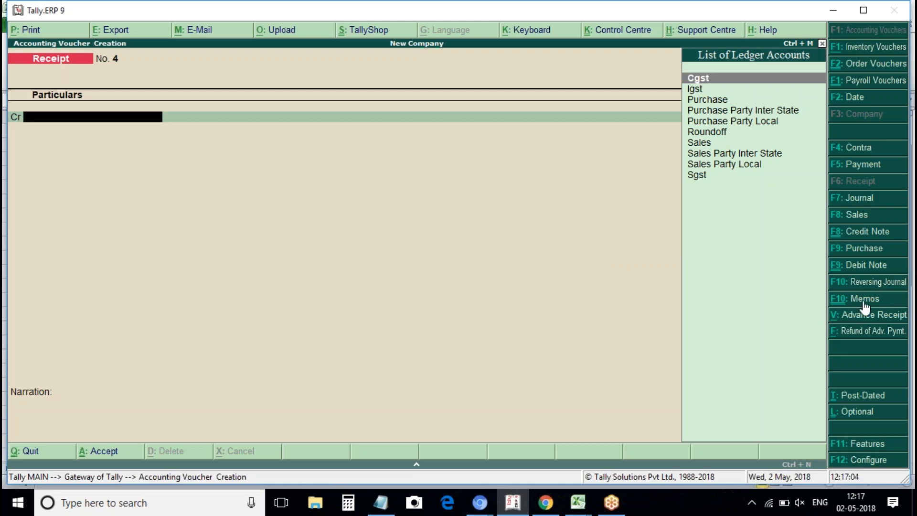
Switch to Purchase and set payroll, cheque printing, reversing journals and zero-valued transactions to No.
click(860, 252)
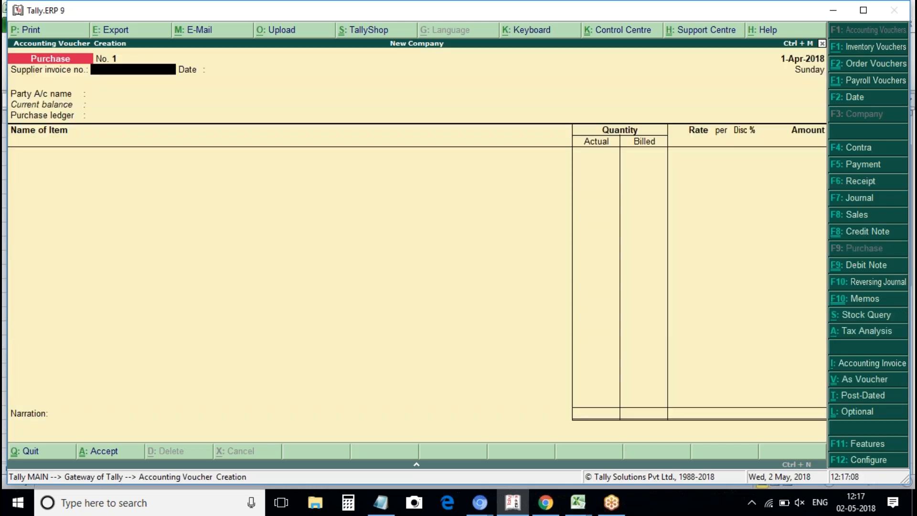
key(F11)
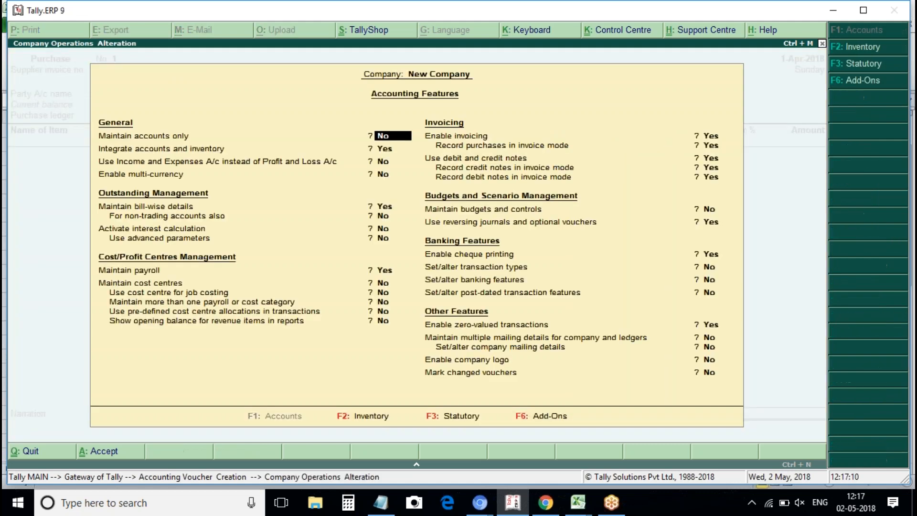
key(Return)
key(Return)
key(Return)
key(Return)
key(Return)
key(Return)
key(Return)
key(n)
key(Return)
key(Return)
key(Return)
key(Return)
key(Return)
key(Return)
key(Return)
key(n)
key(Return)
key(Return)
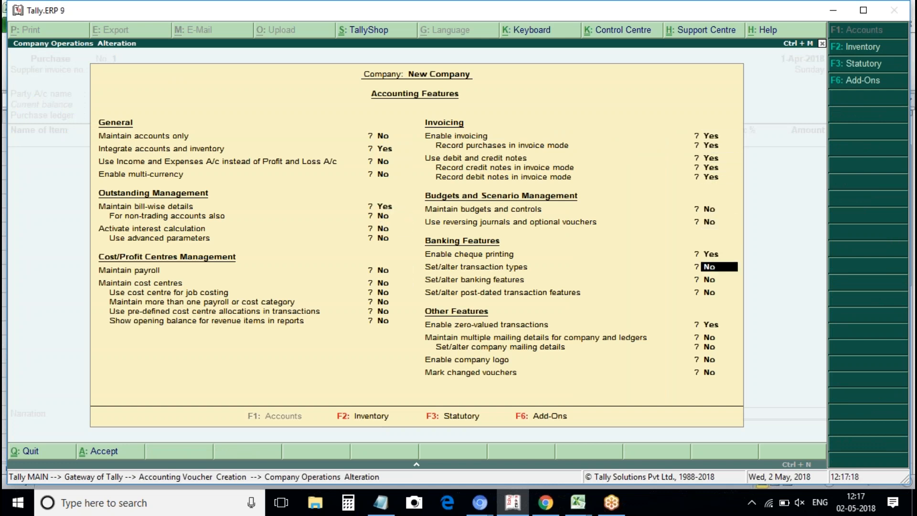
key(Up)
key(n)
key(Return)
key(Return)
key(Return)
key(n)
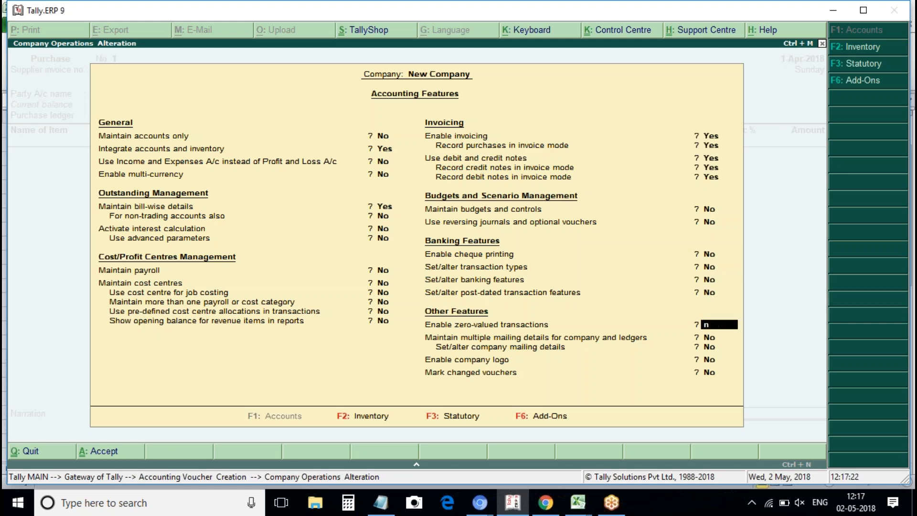
key(Return)
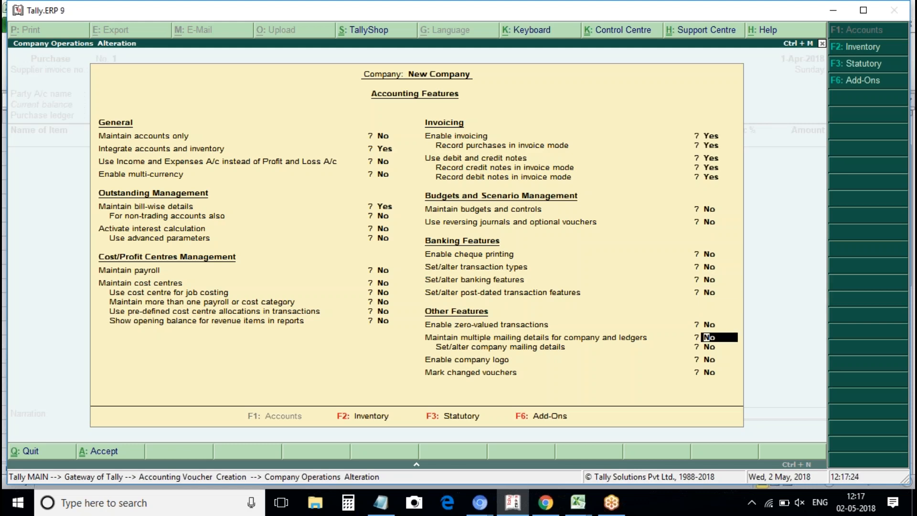
Set stock categories and batch-wise details to No in Inventory Features.
key(F2)
key(Return)
key(Return)
key(Return)
key(Return)
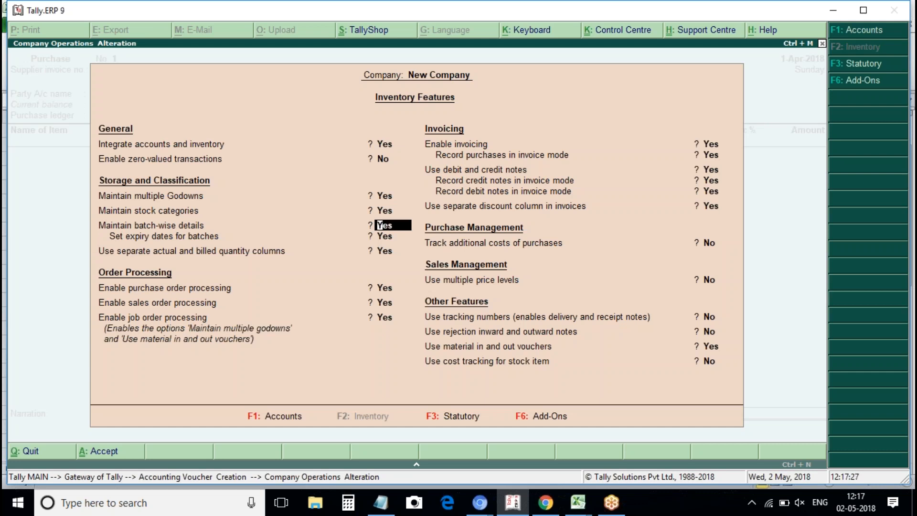
key(Up)
key(Up)
key(Down)
text(n)
key(Return)
text(n)
key(Return)
text(n)
Set billed quantity, order processing and material in/out vouchers to No and accept.
key(Return)
text(n)
key(Return)
text(n)
text(n)
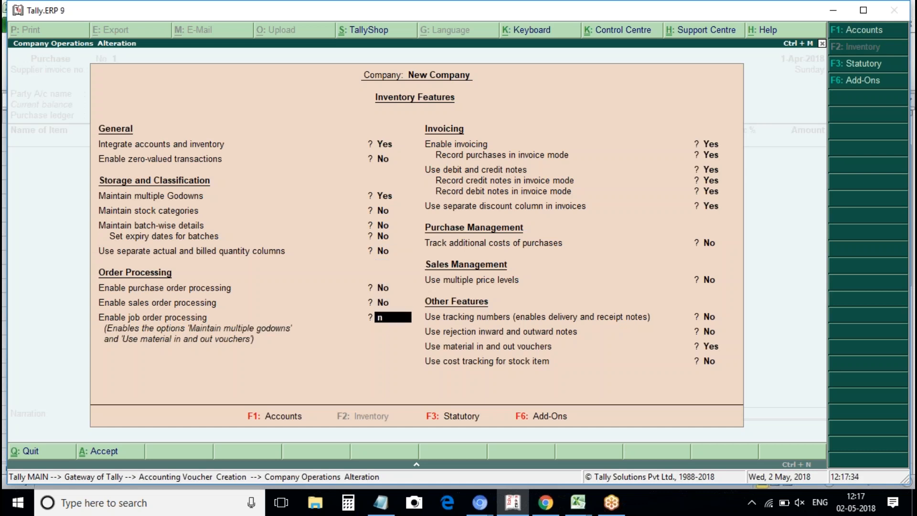
key(Return)
key(Return)
key(Return)
key(Return)
key(Return)
key(Return)
key(Return)
key(Return)
key(Return)
key(Return)
key(Return)
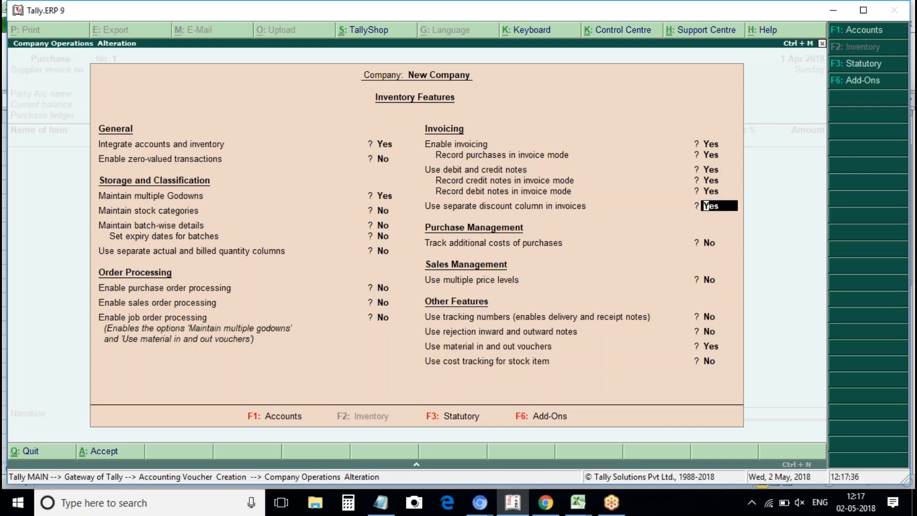
text(n)
key(Return)
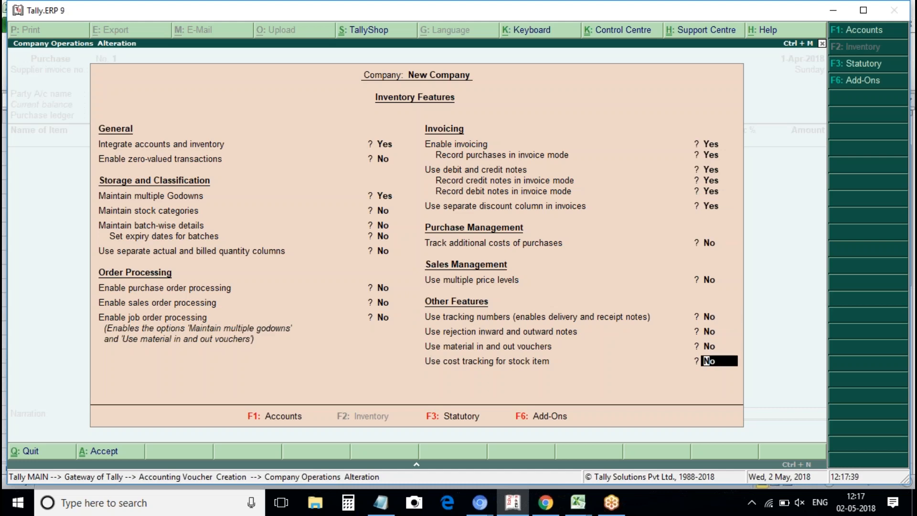
key(Return)
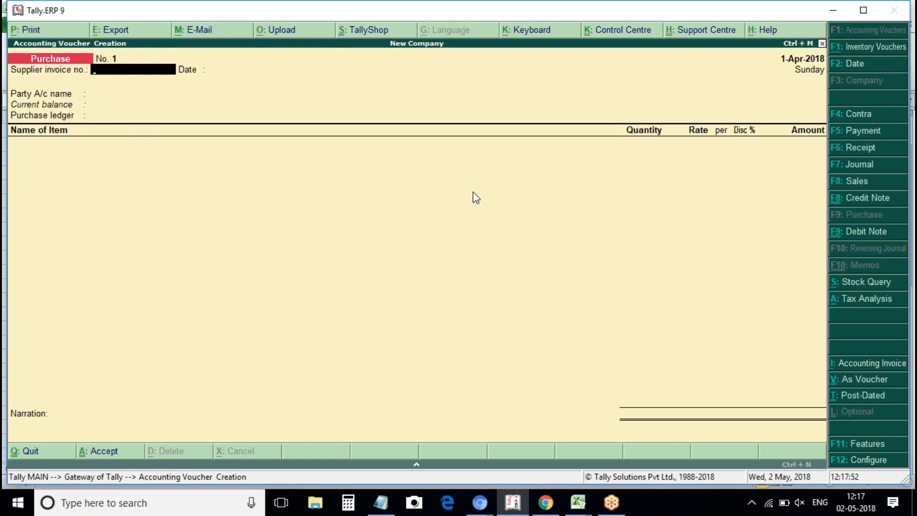
Switch the purchase voucher to As Voucher mode and review its standard and advanced configuration.
click(866, 380)
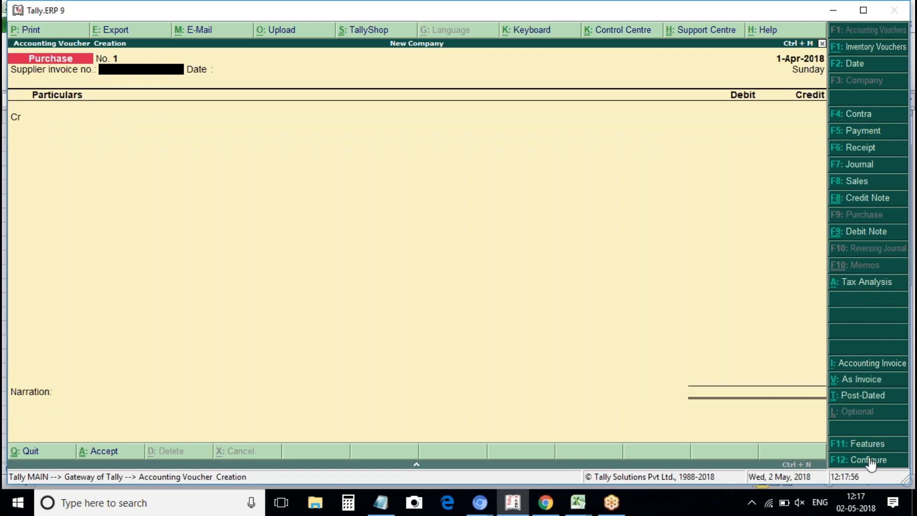
key(F12)
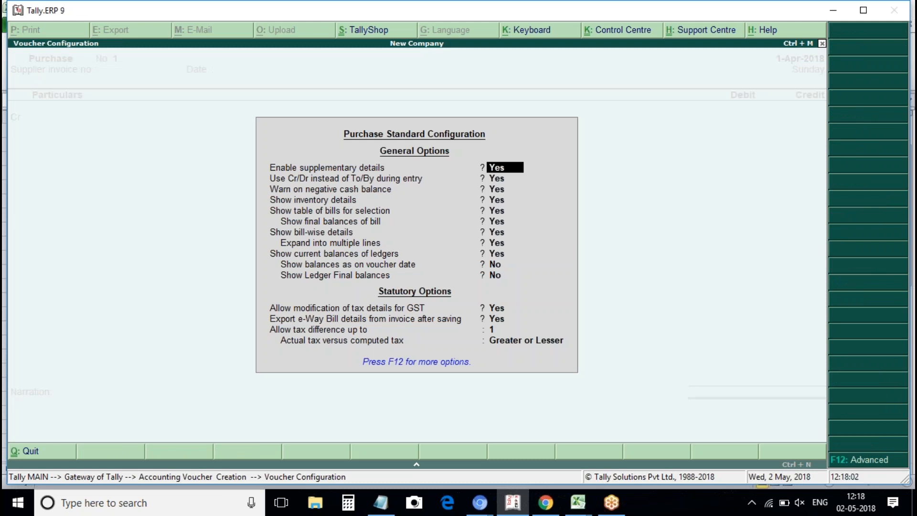
key(F12)
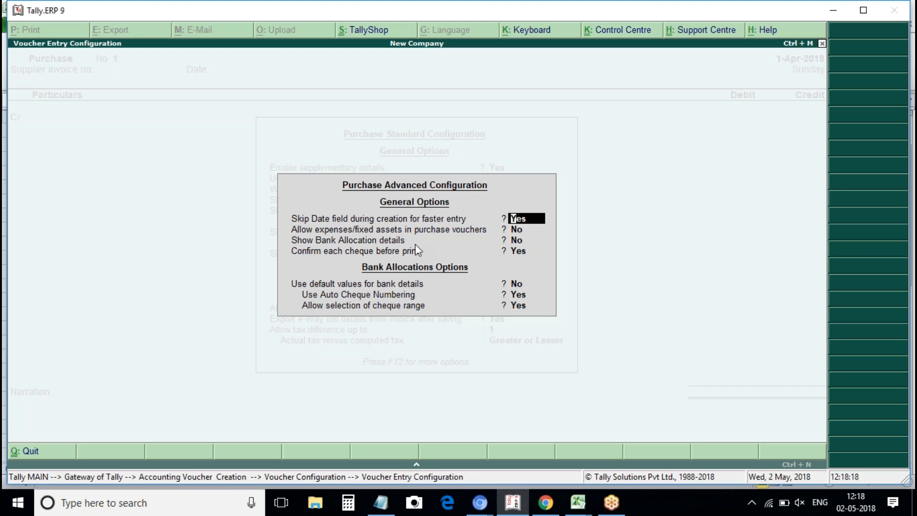
key(ctrl+a)
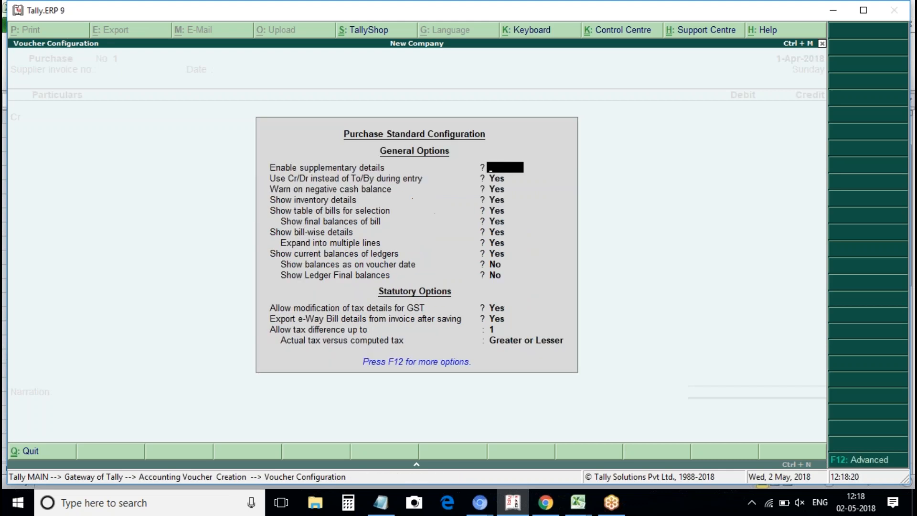
key(ctrl+a)
Enter supplier invoice 1 dated 1-Apr-2018 with Purchase Party Local as the party.
key(Return)
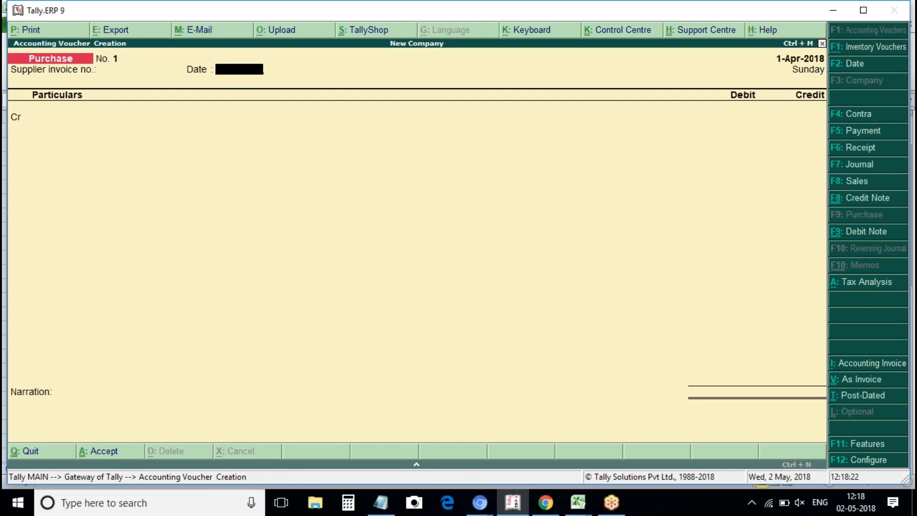
key(BackSpace)
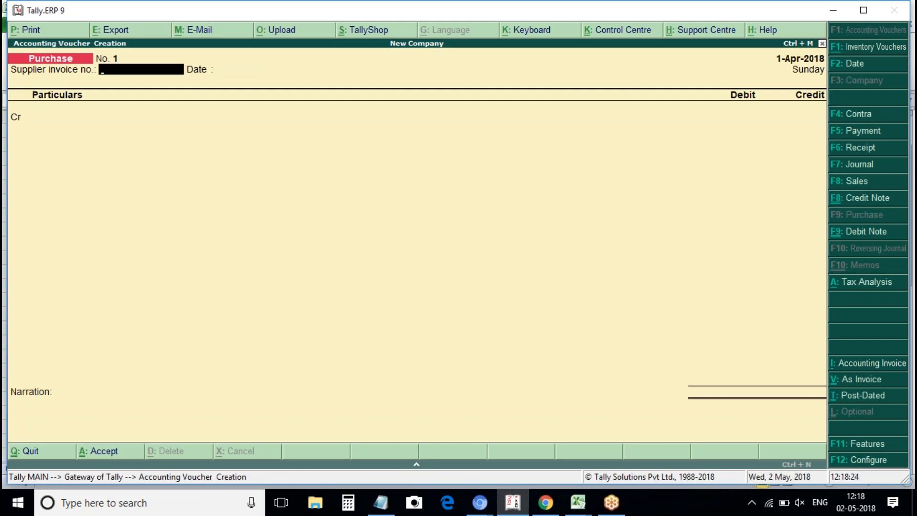
text(1)
key(Return)
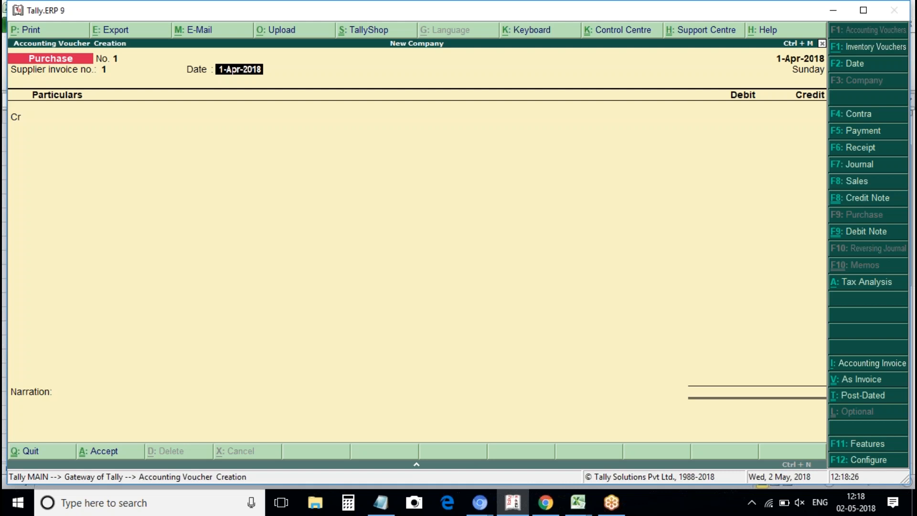
key(Return)
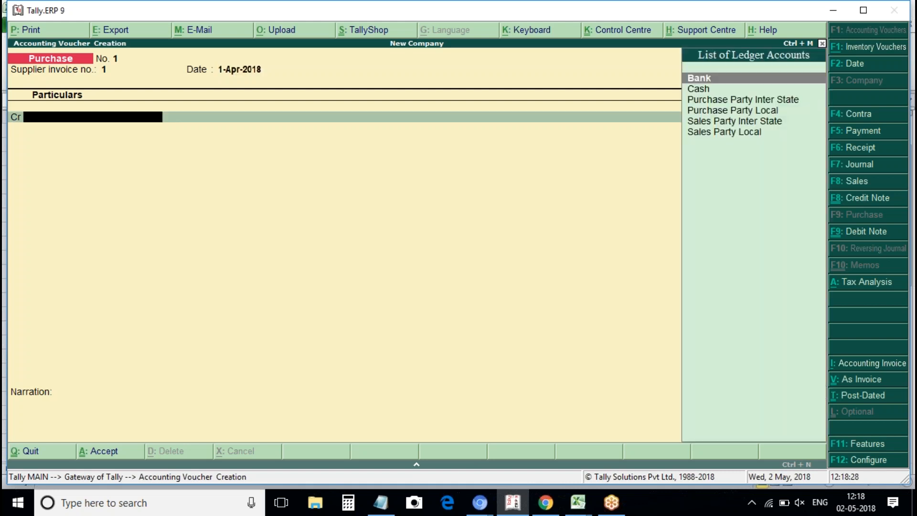
key(Down)
key(Down)
key(Down)
key(Down)
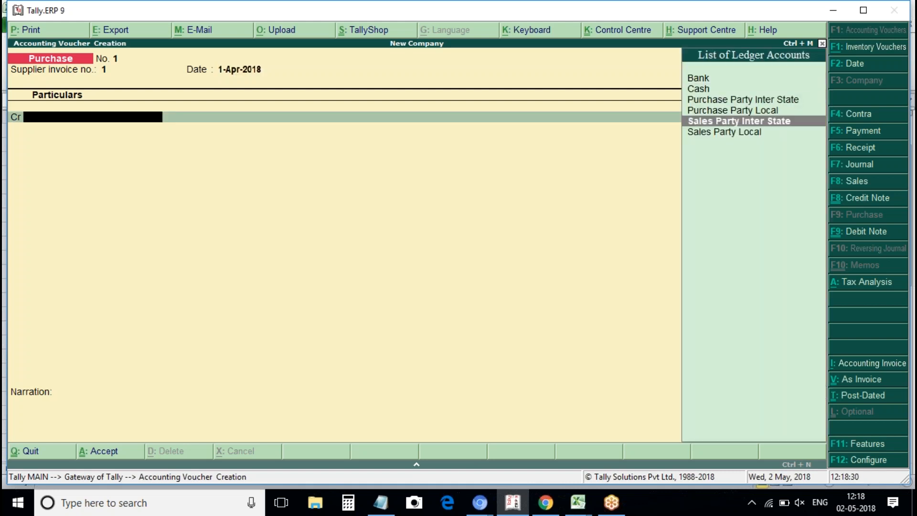
key(Up)
key(Return)
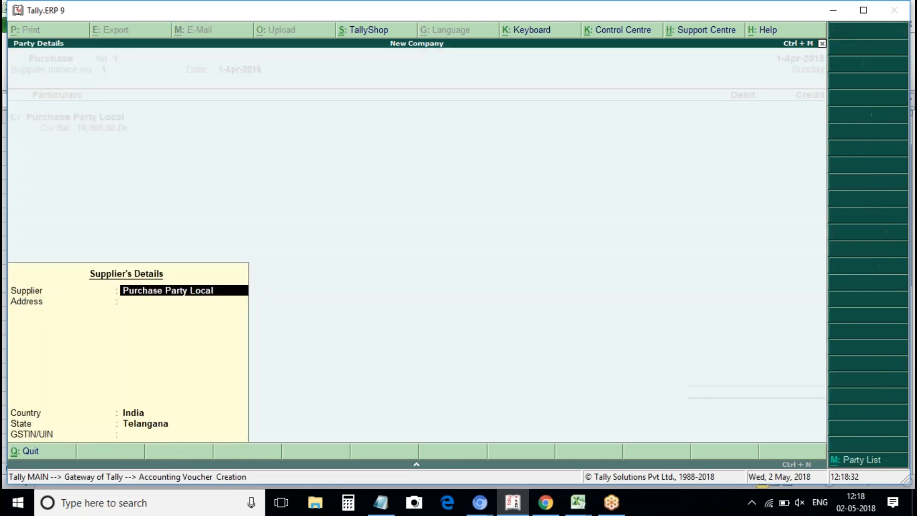
key(ctrl+a)
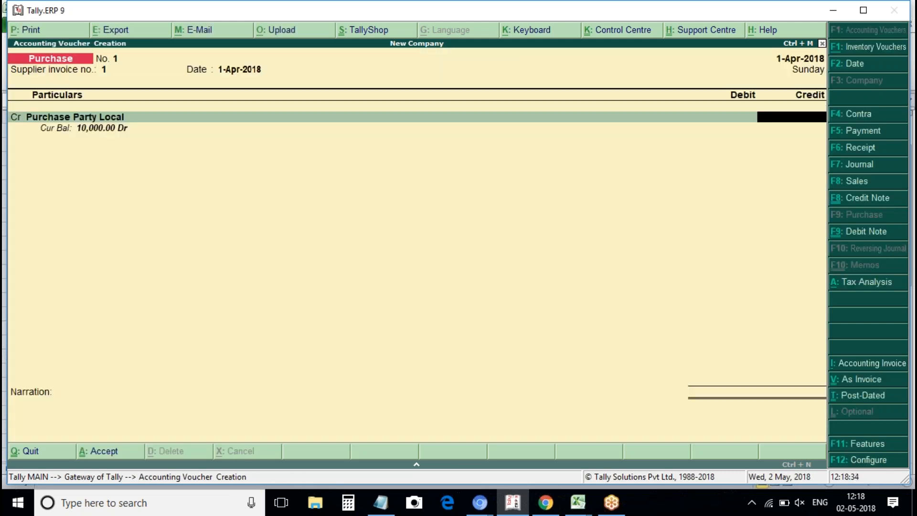
Credit 1,00,000 as New Ref and debit the Purchase ledger.
text(100000)
key(Return)
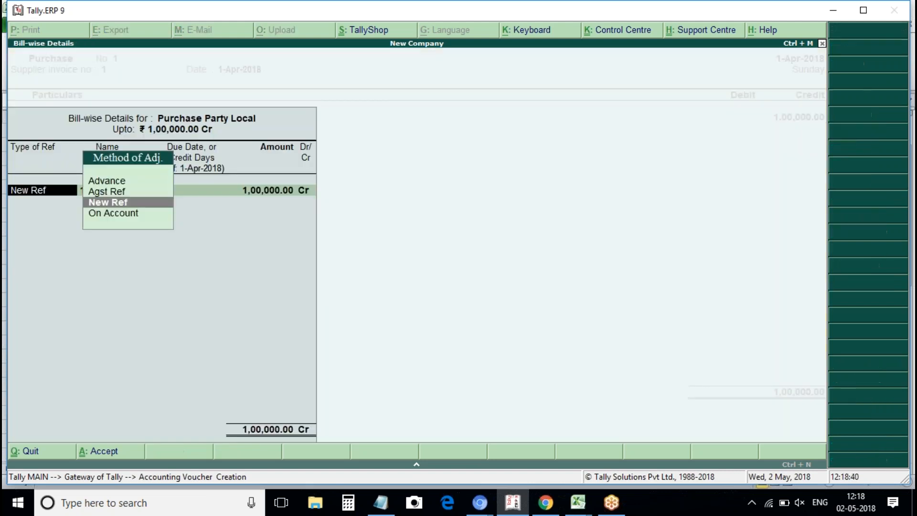
key(Return)
key(Return)
key(Return)
key(Return)
key(Return)
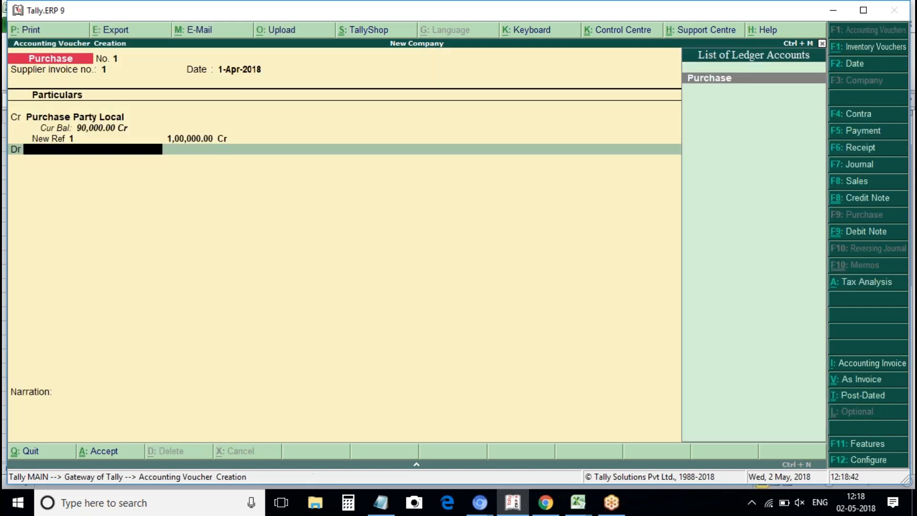
key(Return)
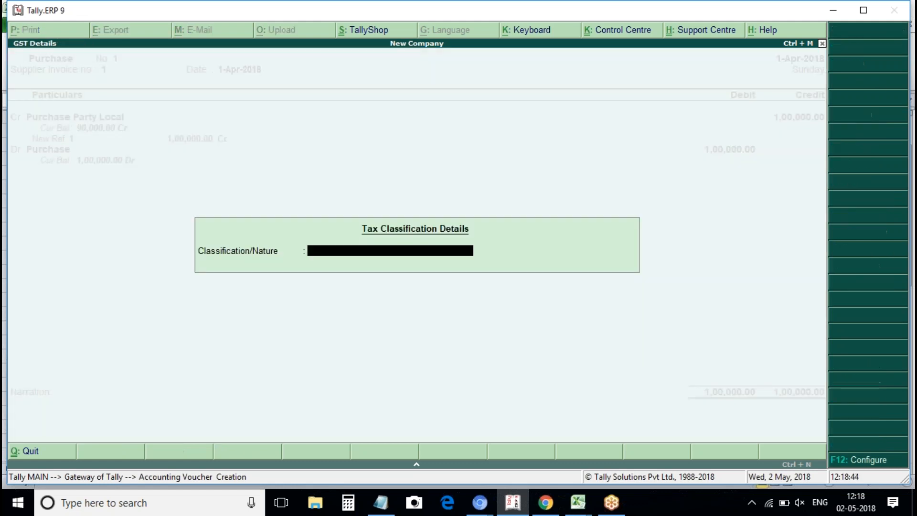
key(Return)
key(Escape)
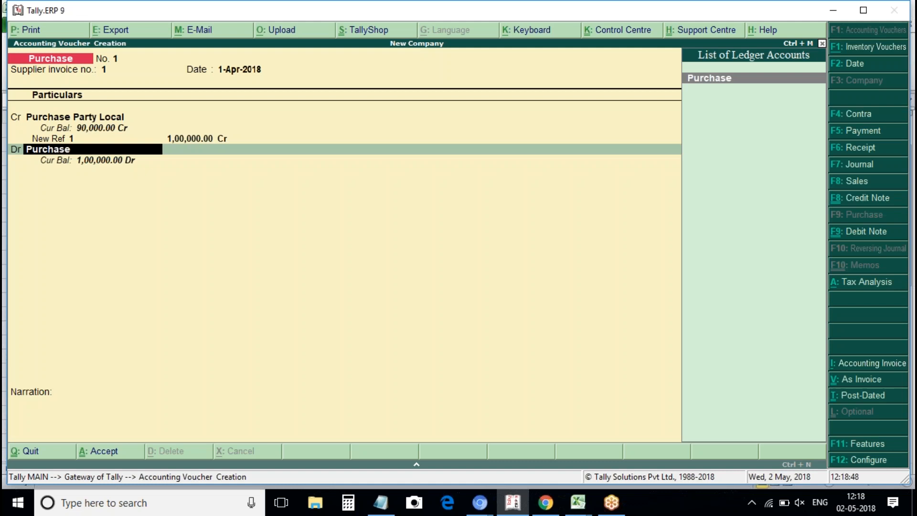
key(alt+c)
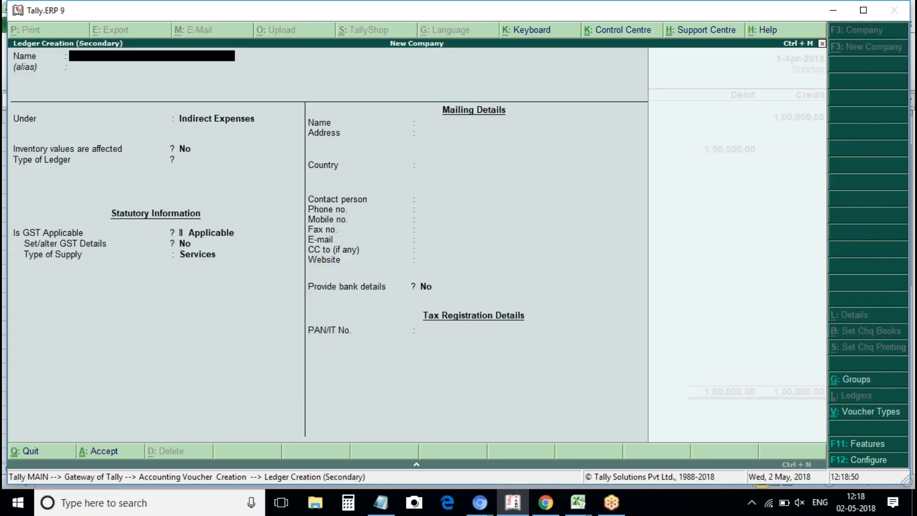
Name the new ledger Machinery and place it under Fixed Assets.
text(Pi)
key(BackSpace)
key(BackSpace)
text(Machinery)
key(Return)
text(Fixed Asset)
key(Return)
Mark inventory values as affected and GST as Not Applicable, then close the ledger form.
text(y)
key(Return)
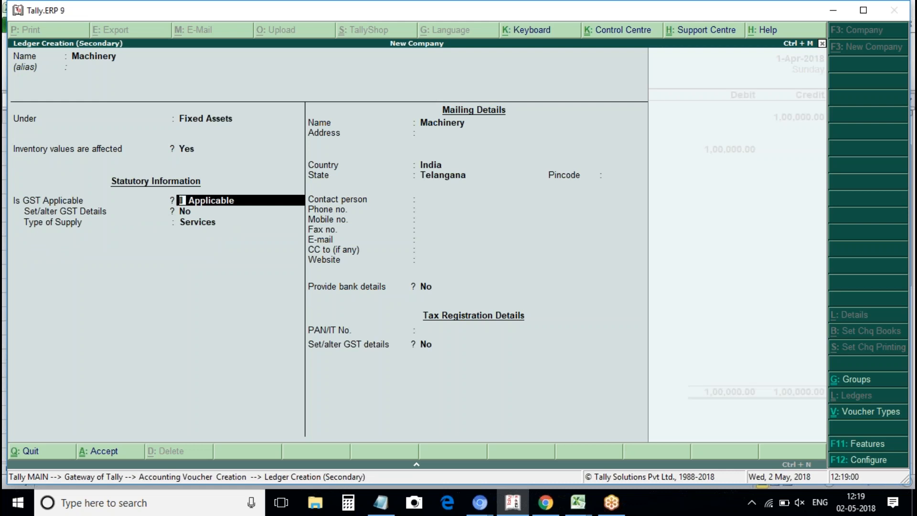
text(N)
key(BackSpace)
key(Down)
key(Return)
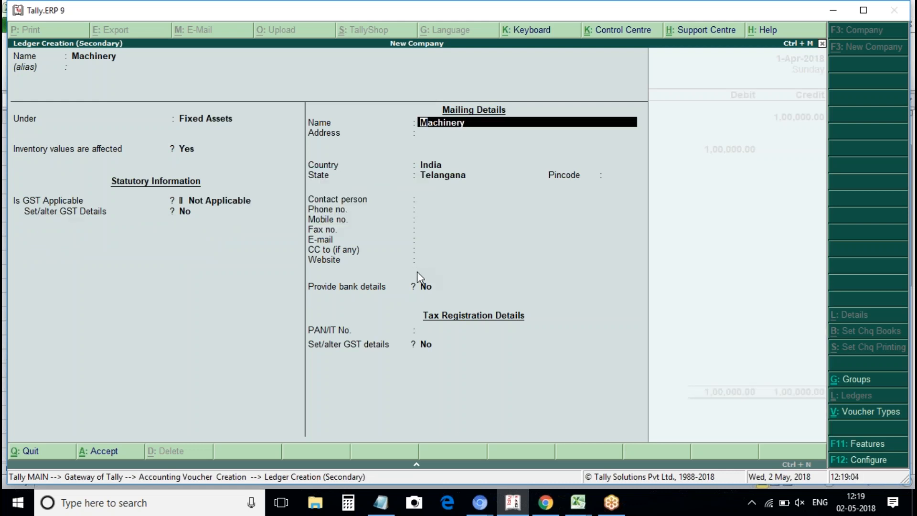
key(ctrl+a)
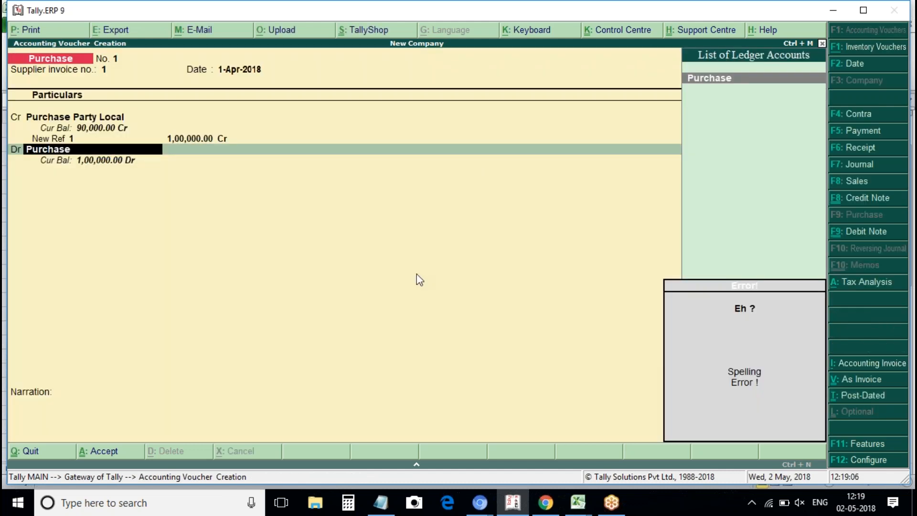
Disable GST in the company's statutory and taxation features.
key(F12)
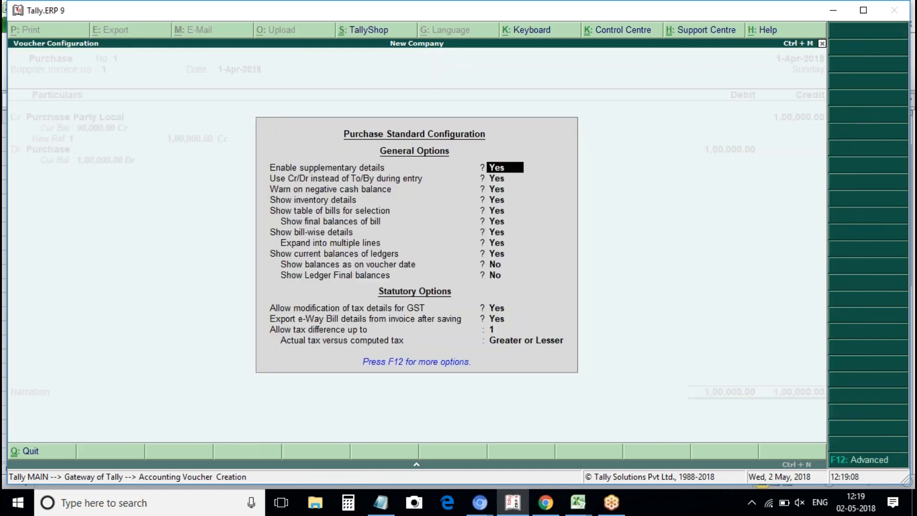
key(Escape)
key(Escape)
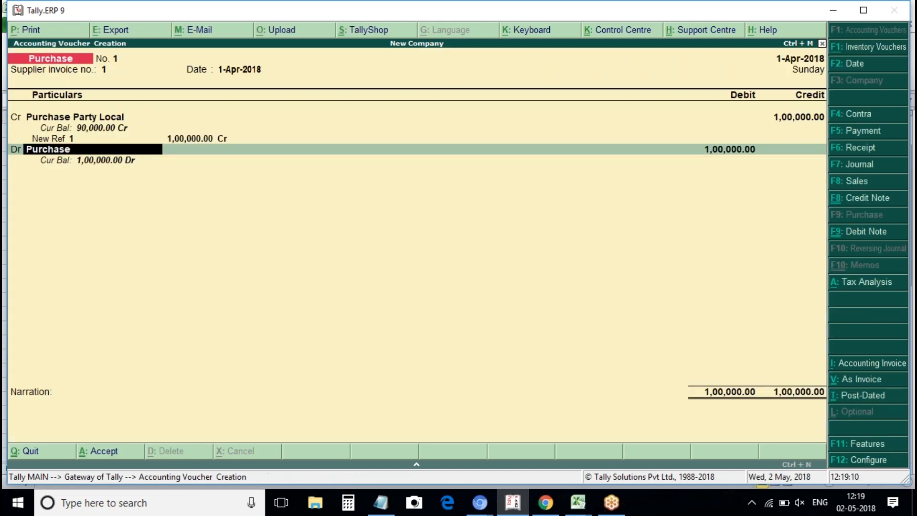
click(862, 443)
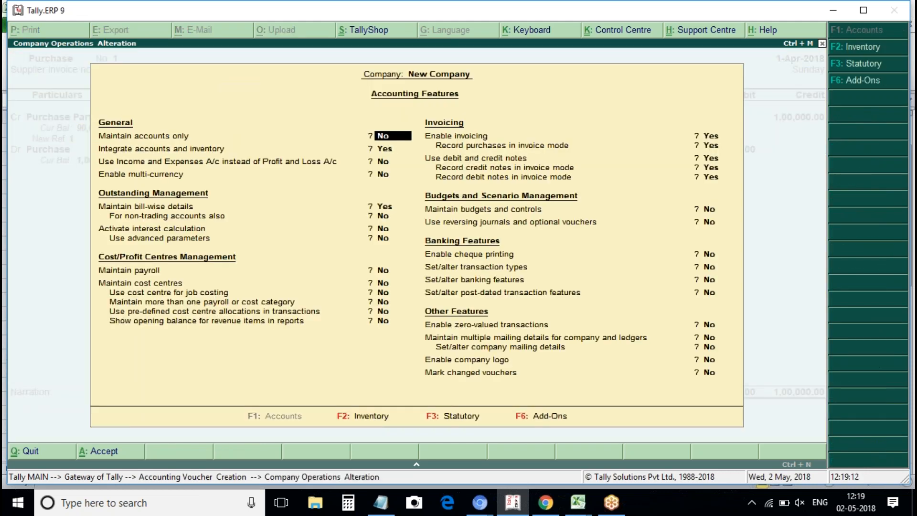
key(F3)
text(n)
key(Return)
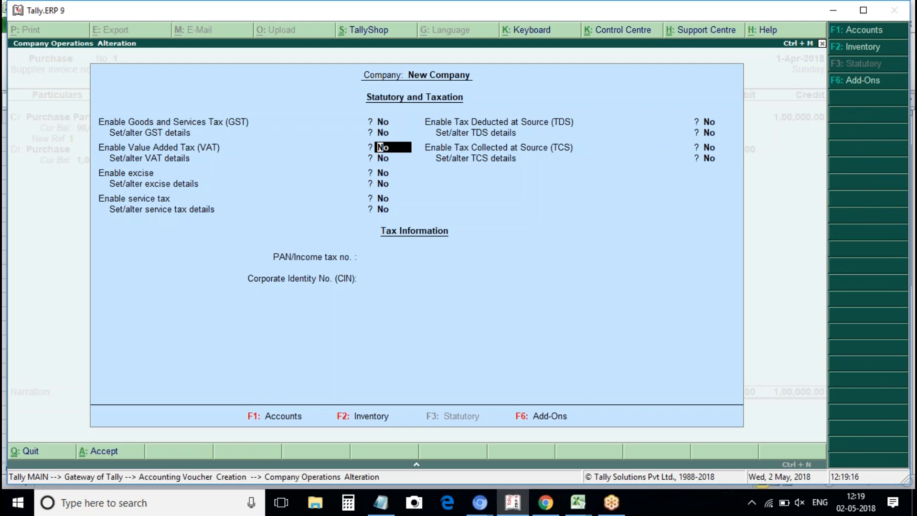
key(ctrl+a)
Re-enter supplier invoice number 1 and accept the credit details through to the debit line.
text(1)
key(Return)
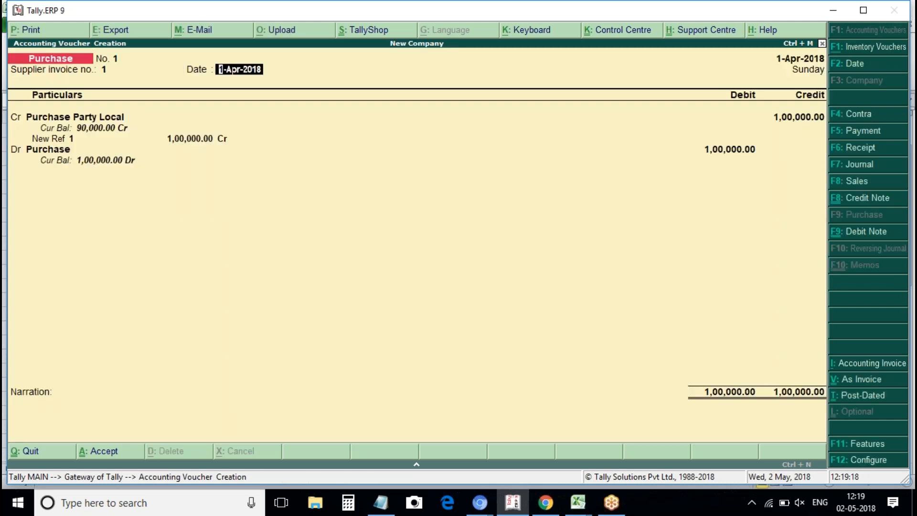
key(Return)
key(Return)
key(Return)
key(Return)
key(Return)
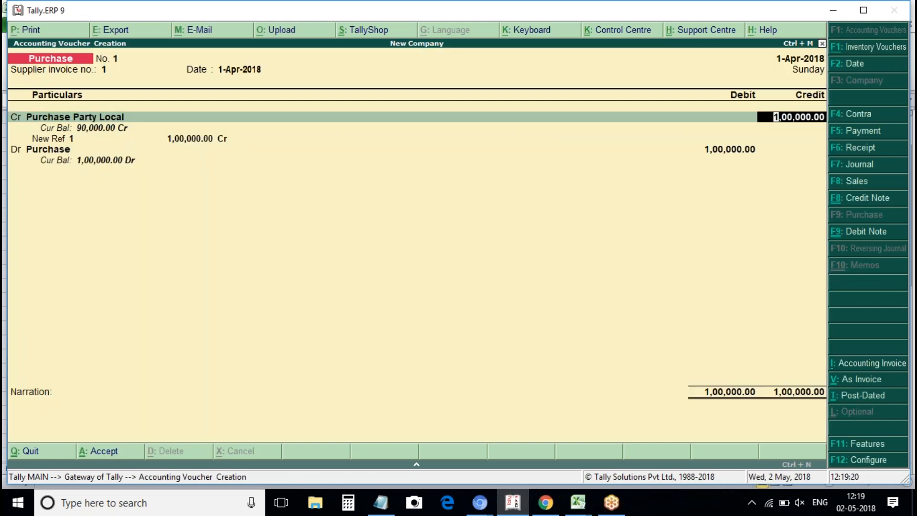
key(Return)
key(Return)
key(Return)
key(Return)
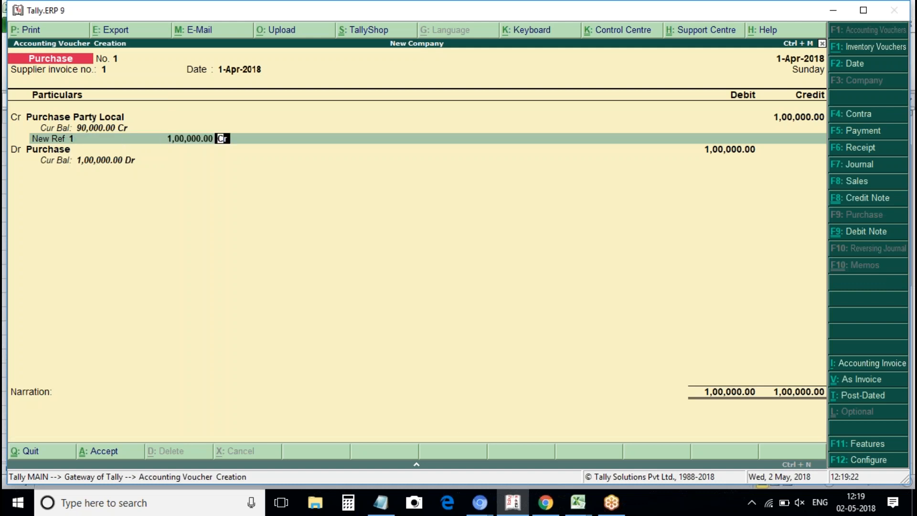
key(Return)
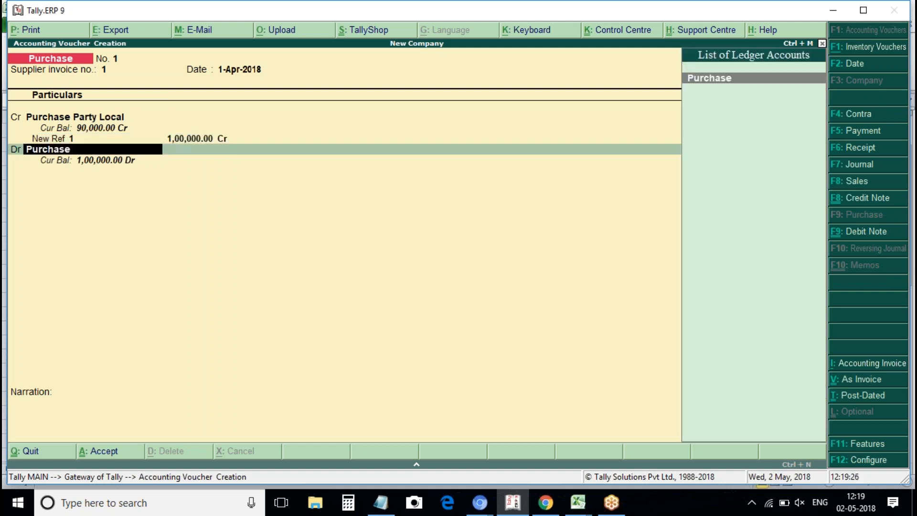
Quit the unfinished purchase voucher and start a fresh blank one.
key(Escape)
key(Escape)
key(Return)
key(Return)
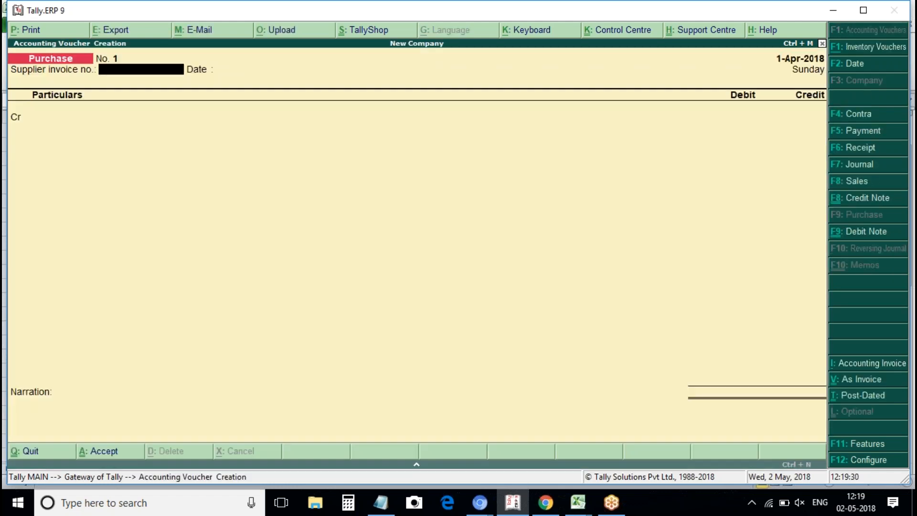
Switch the voucher to invoice mode and enter invoice 1 for Purchase Party Local.
click(868, 380)
text(1)
key(Return)
key(Return)
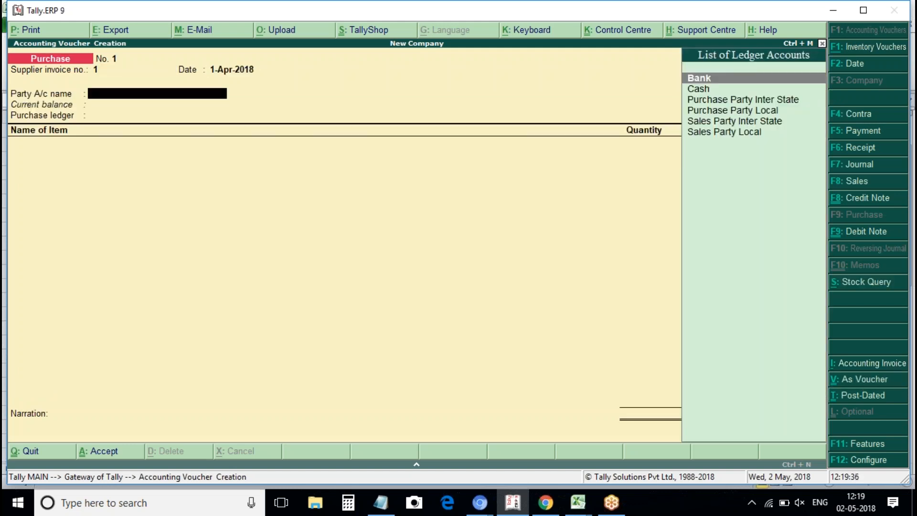
key(Down)
key(Down)
key(Down)
key(Return)
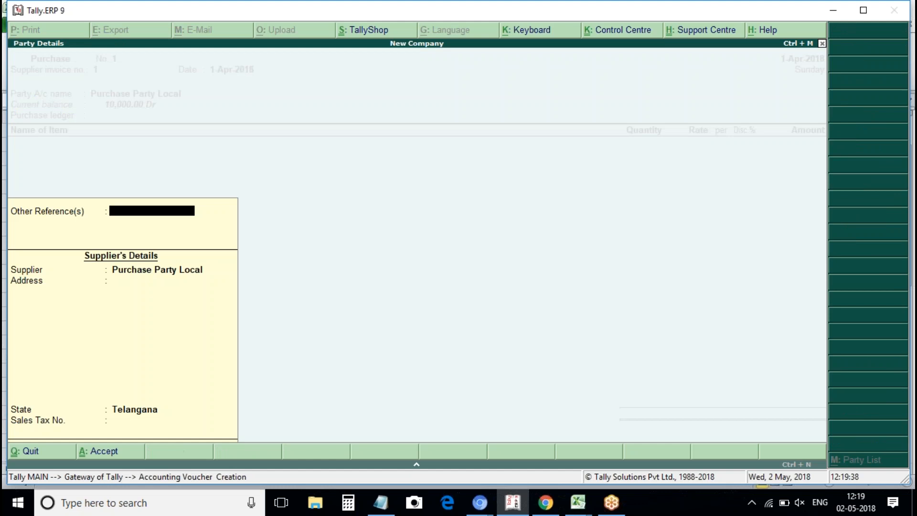
key(ctrl+a)
key(Return)
key(space)
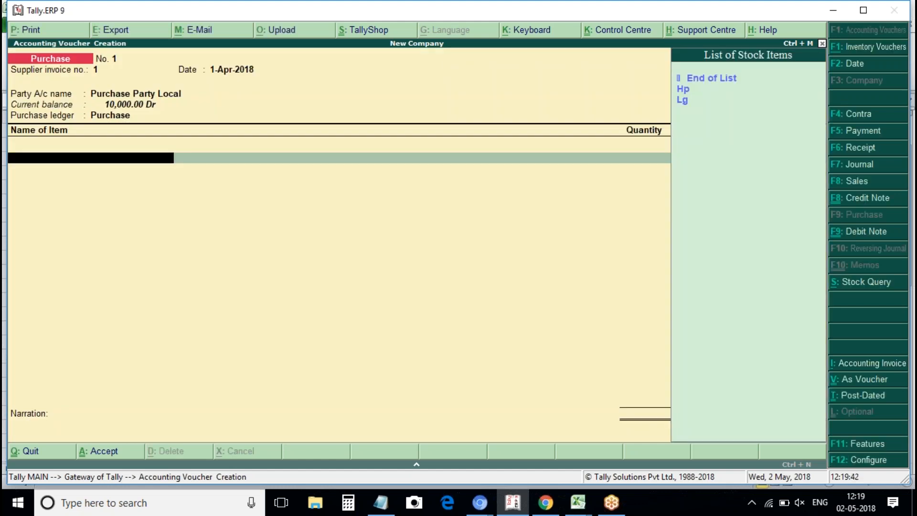
Quit the trial invoice and set the fresh voucher to item-invoice layout.
click(884, 369)
click(883, 369)
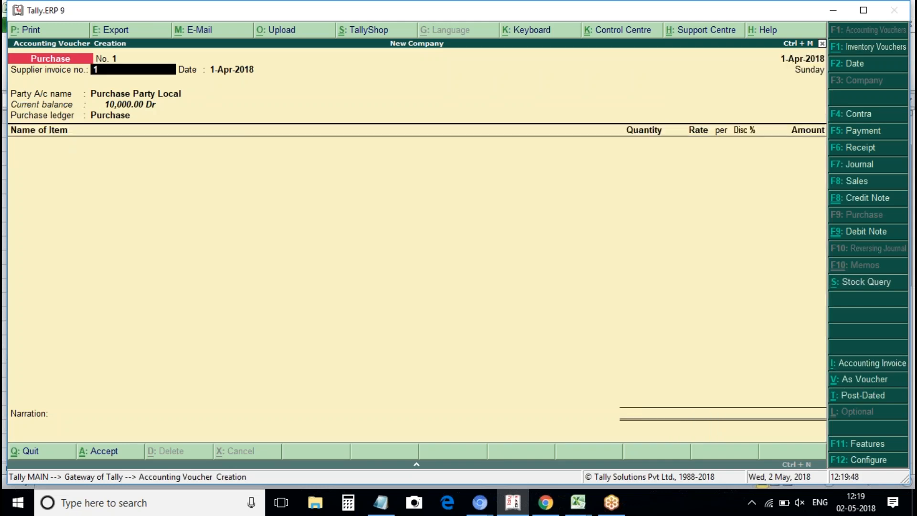
key(ctrl+i)
key(Return)
key(Return)
key(Return)
key(Return)
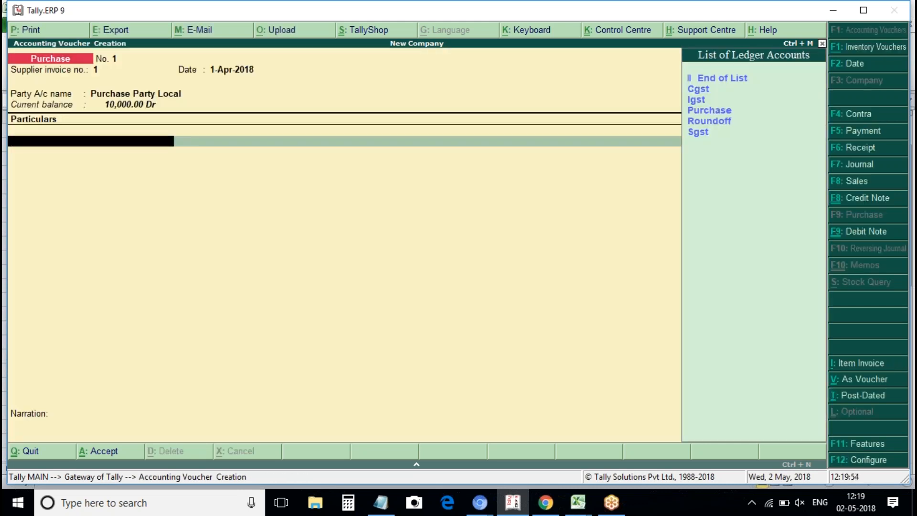
key(Escape)
key(Return)
key(Return)
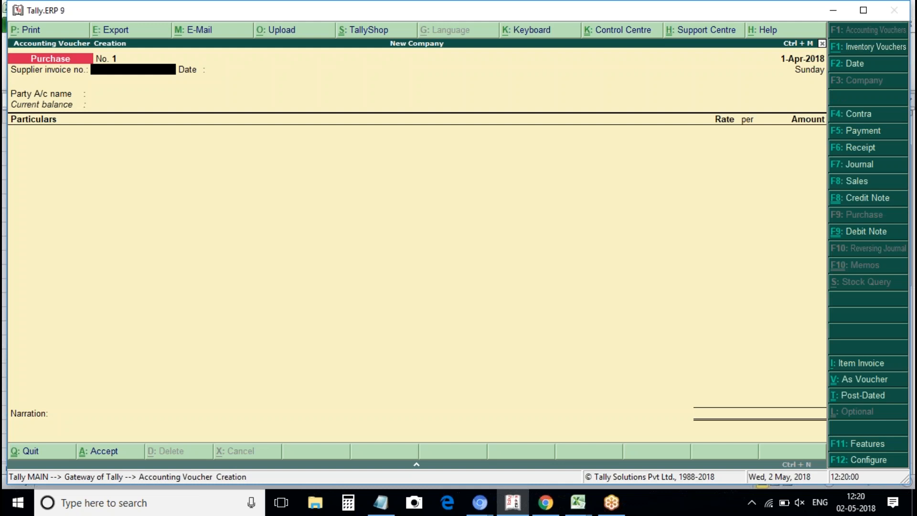
click(860, 364)
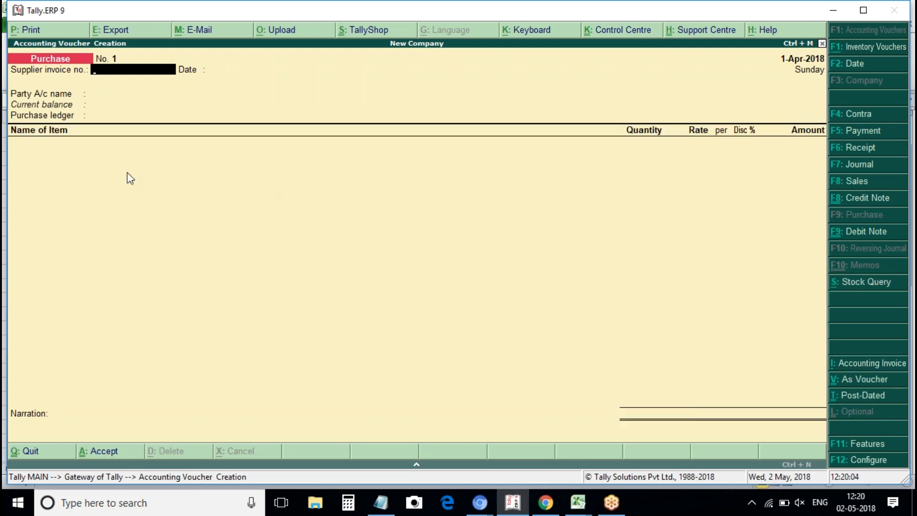
Return the voucher to plain voucher mode and enter supplier invoice number 1.
click(867, 380)
key(ctrl+v)
key(ctrl+v)
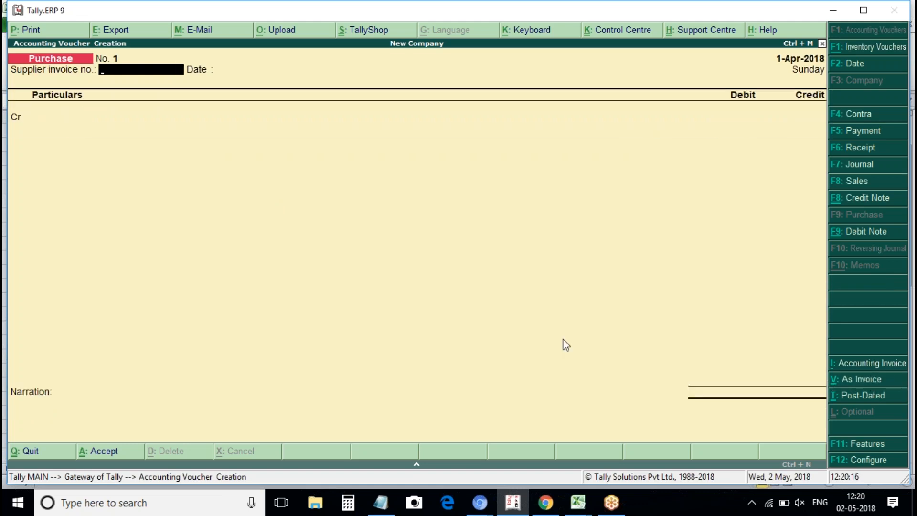
text(1)
key(Return)
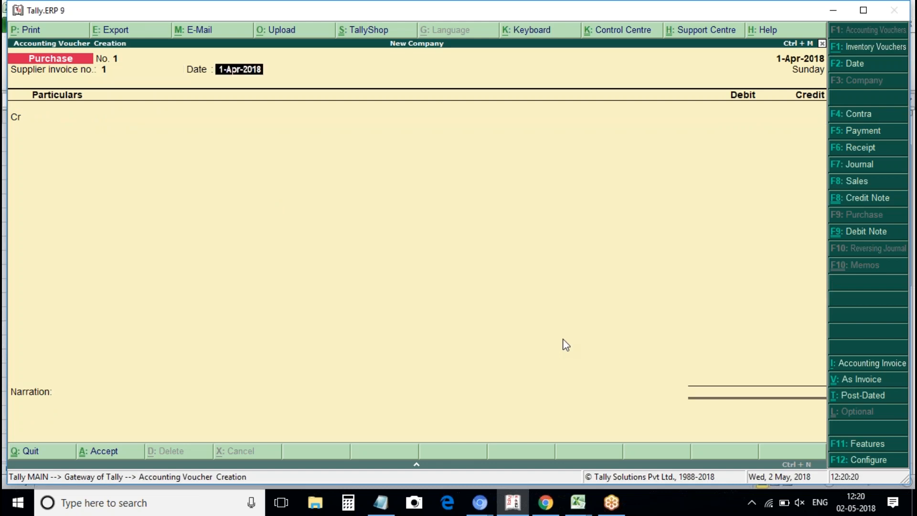
Credit Purchase Party Local 1,00,000 as New Ref 1 and debit Purchase.
key(Return)
key(Down)
key(Down)
key(Down)
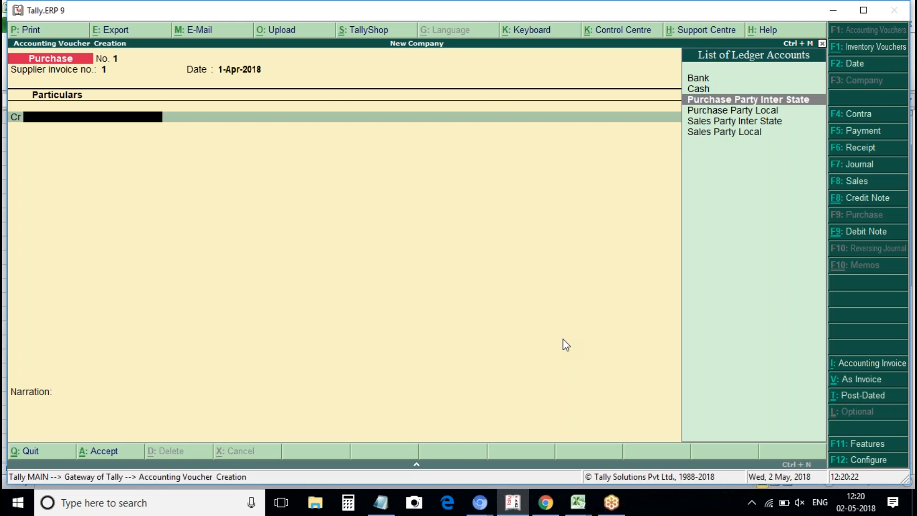
key(Return)
key(Return)
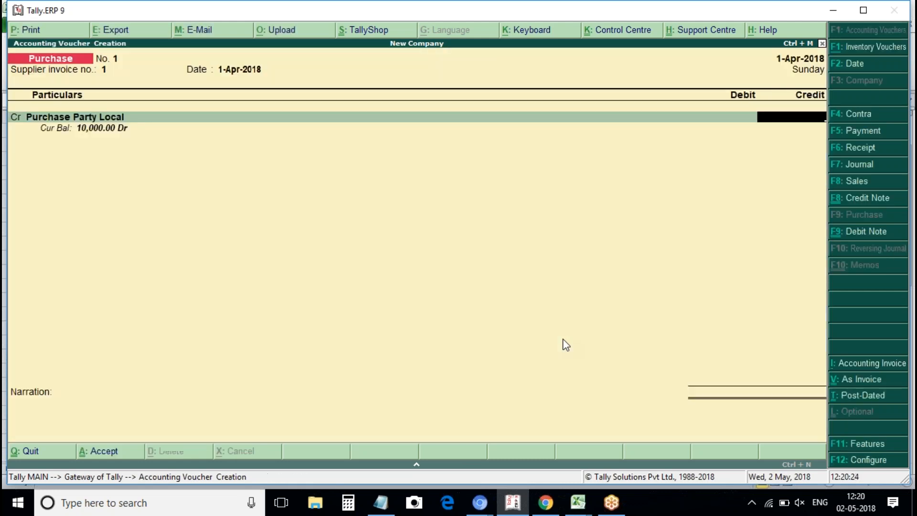
text(100000)
key(Return)
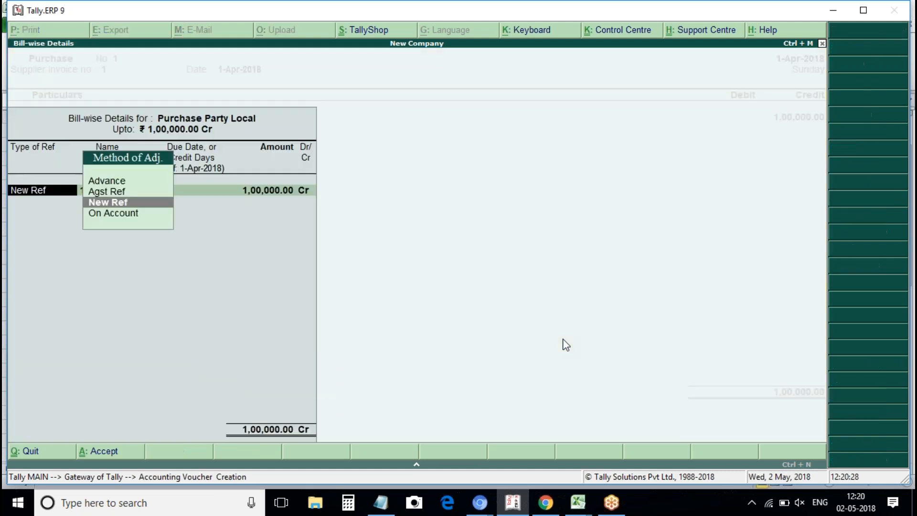
key(Return)
key(Return)
key(Return)
key(Return)
key(Return)
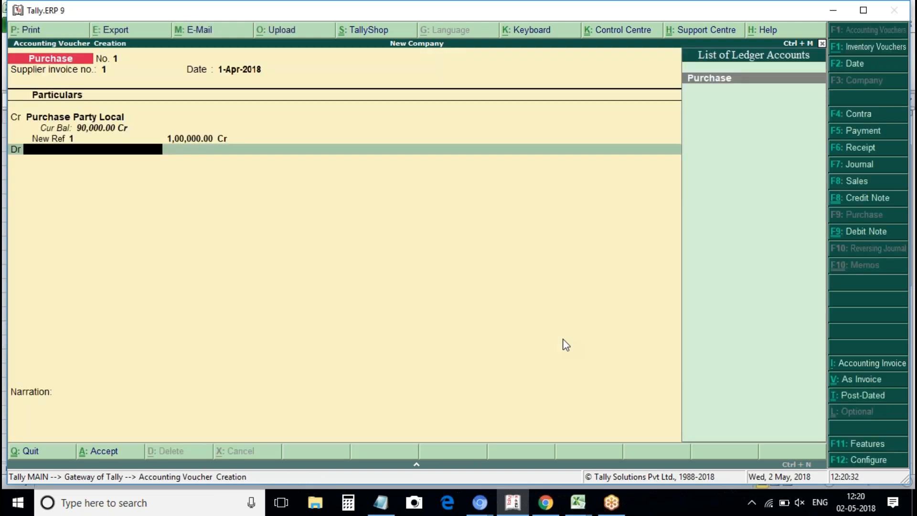
key(Return)
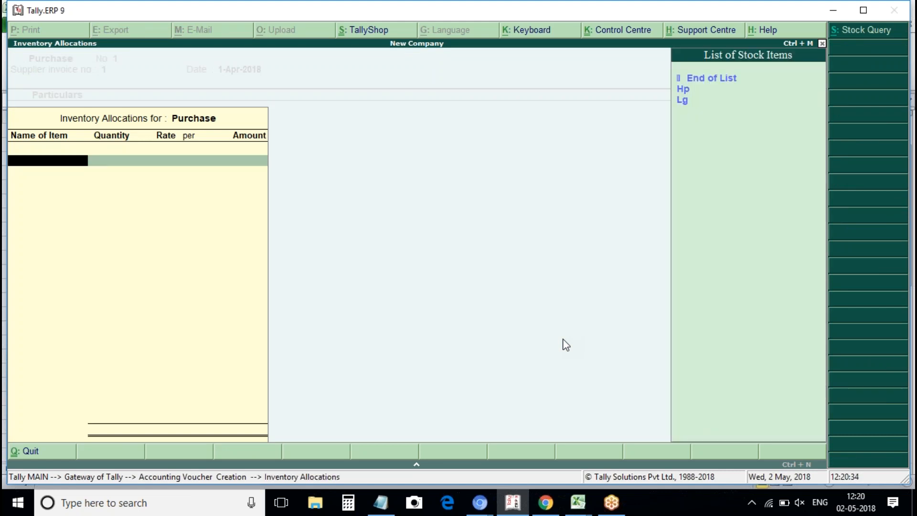
key(Escape)
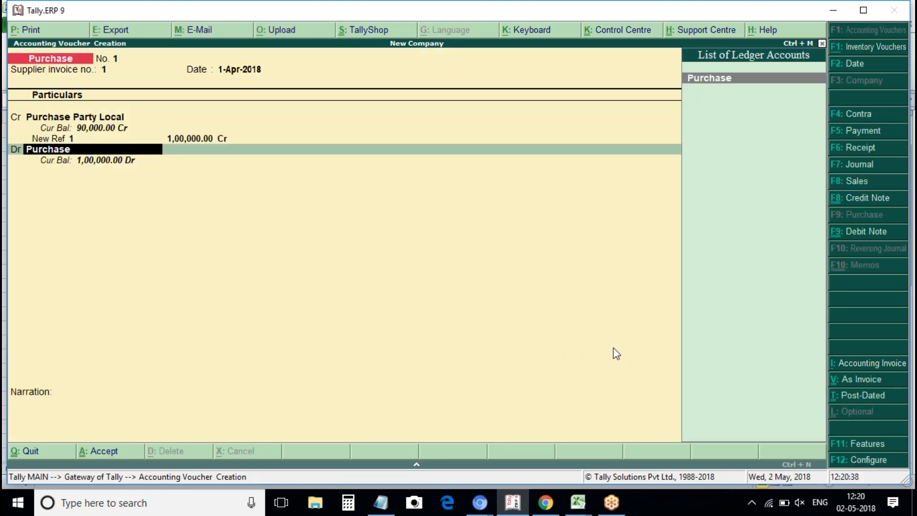
Set 'Allow expenses/fixed assets in purchase vouchers' to Yes in the advanced purchase configuration.
click(876, 460)
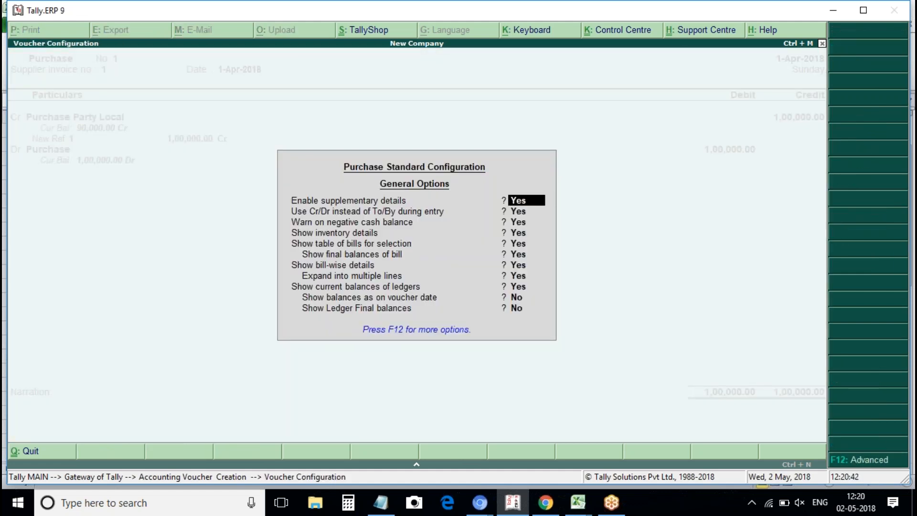
key(F12)
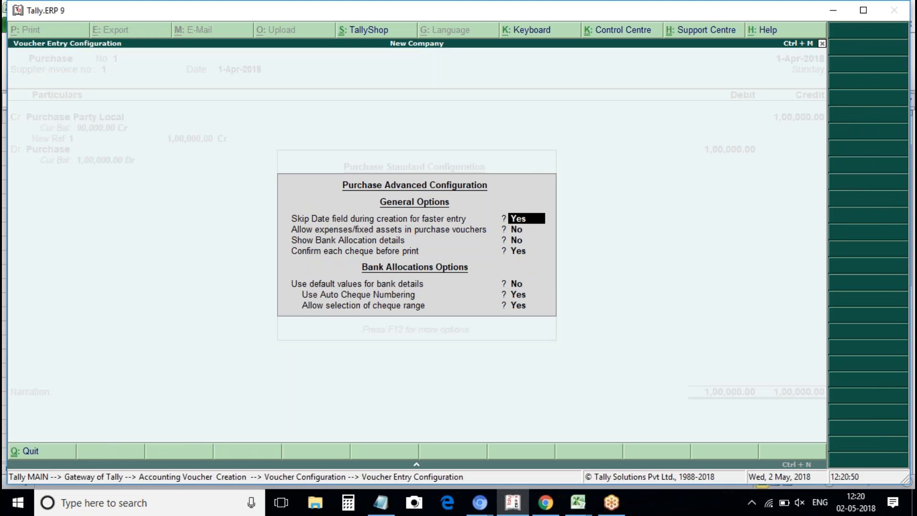
key(Return)
text(y)
key(Return)
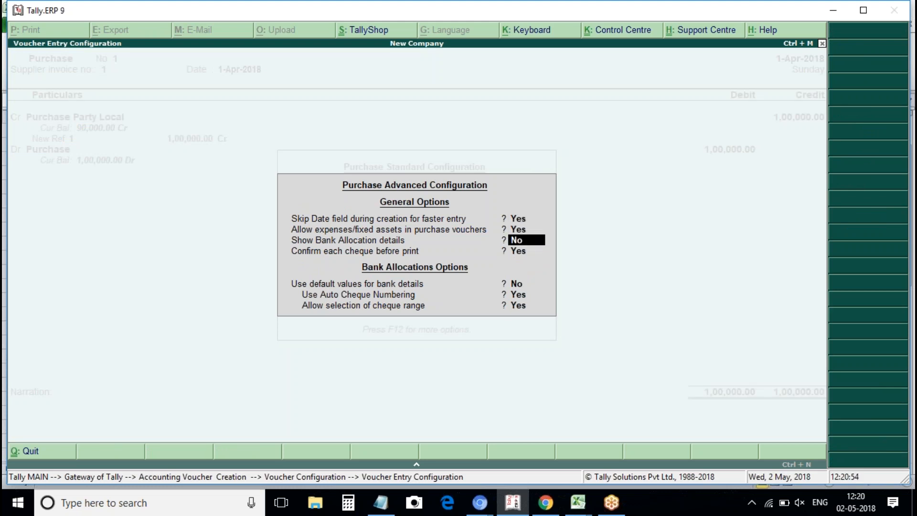
key(ctrl+a)
key(ctrl+a)
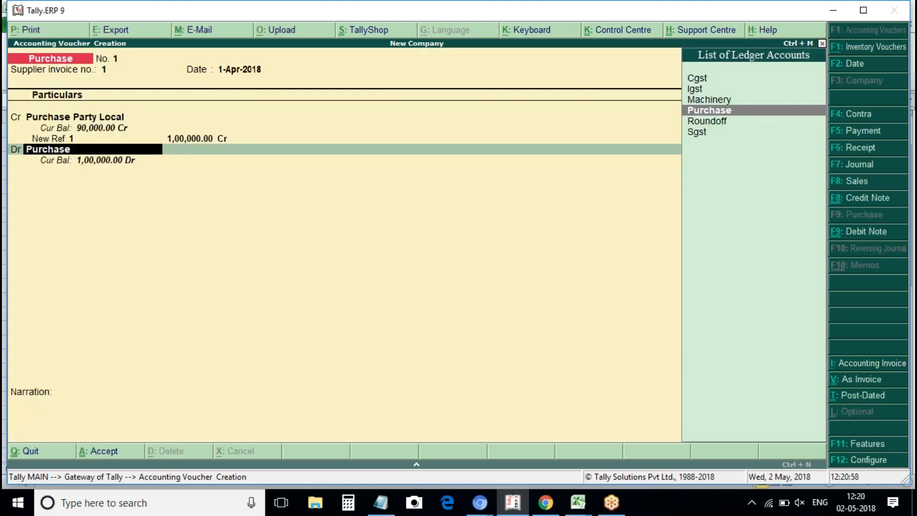
Debit Machinery 1,00,000 instead of Purchase, save voucher No. 1, and exit to the Gateway.
key(Up)
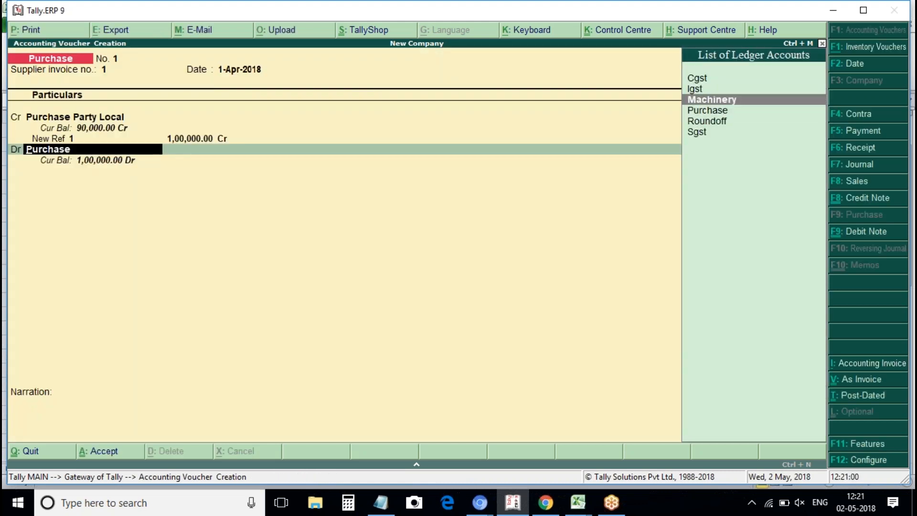
key(Return)
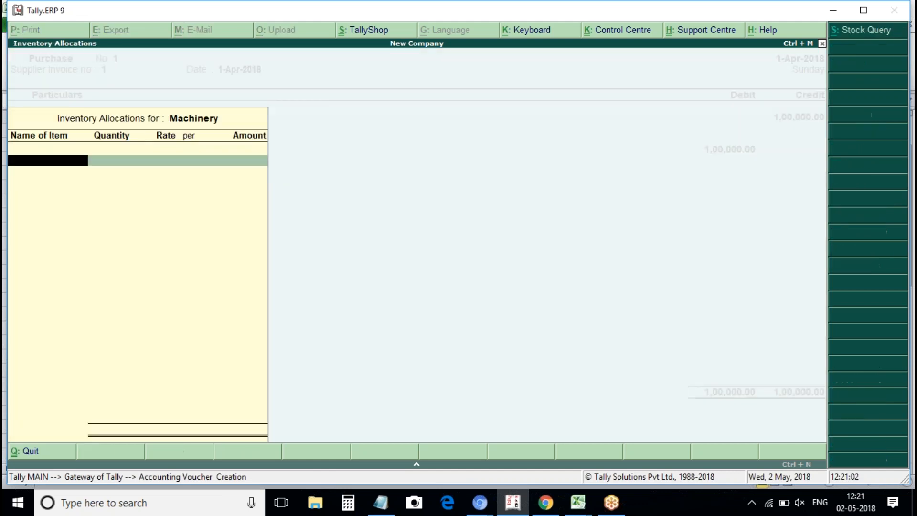
key(Return)
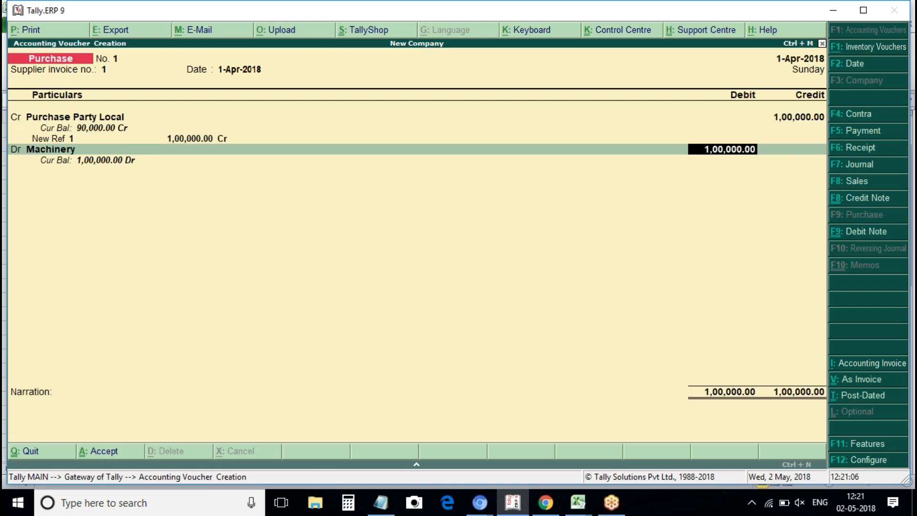
key(Return)
key(Return)
key(Return)
key(Return)
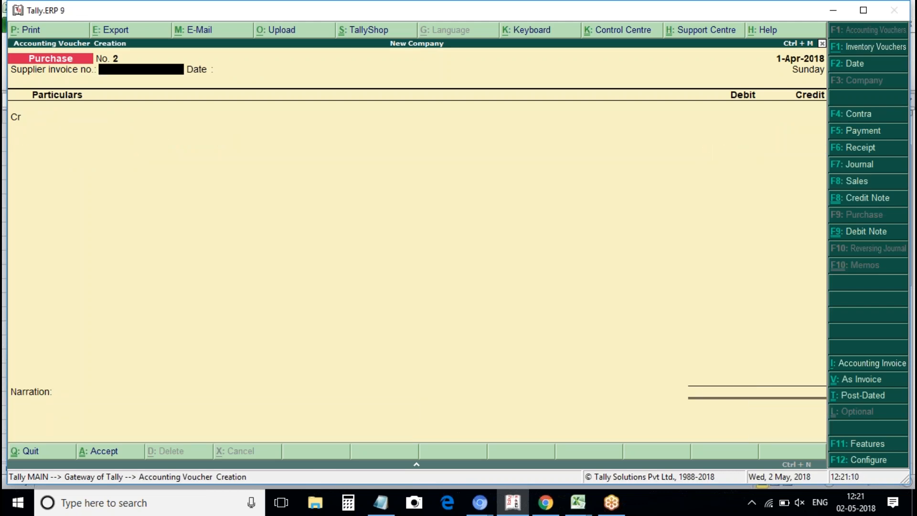
key(Escape)
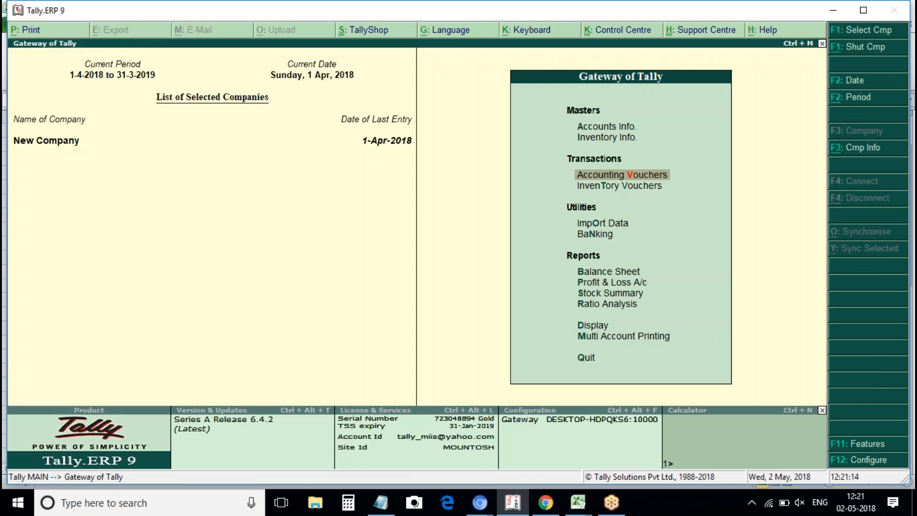
Check Machinery 1,00,000 on the detailed Balance Sheet and view Purchase Party Local's monthly summary.
key(b)
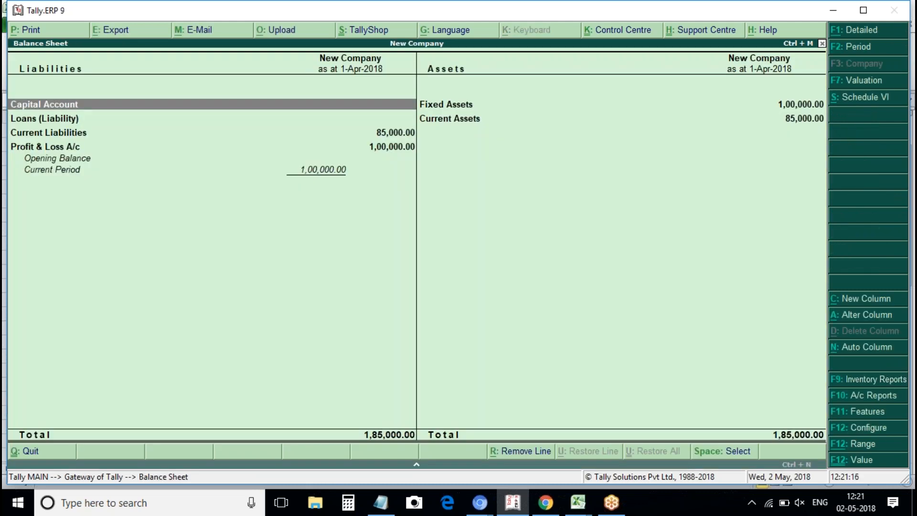
key(alt+F1)
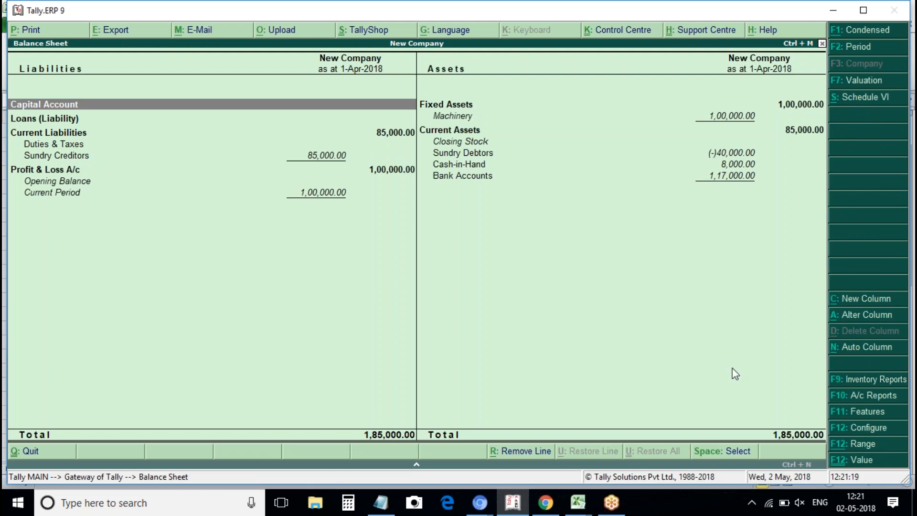
click(451, 119)
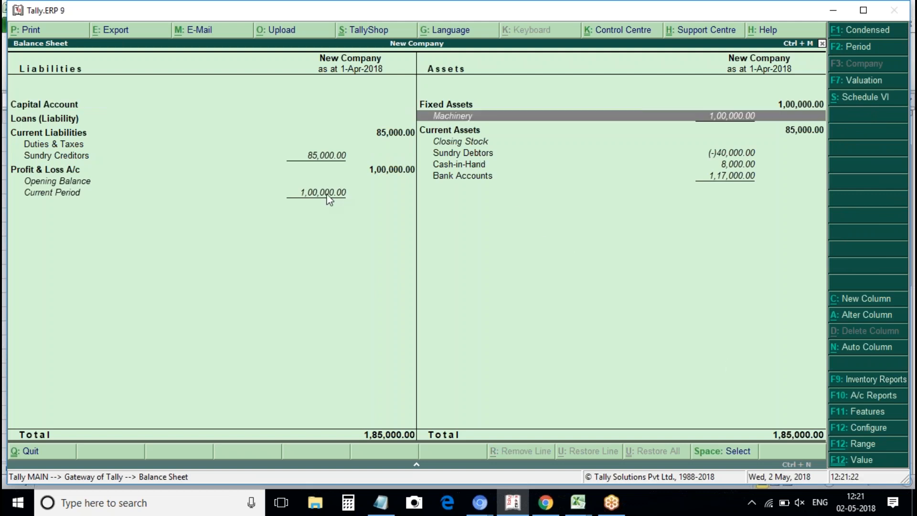
click(316, 157)
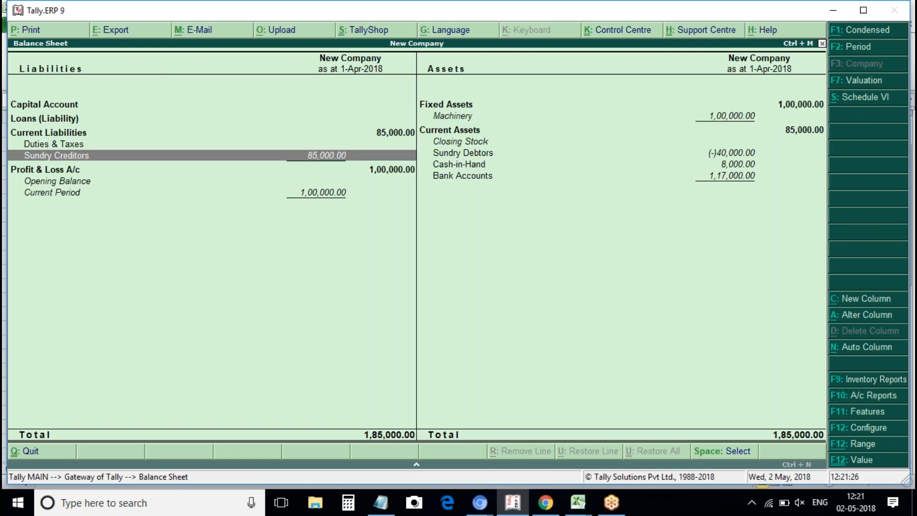
key(Return)
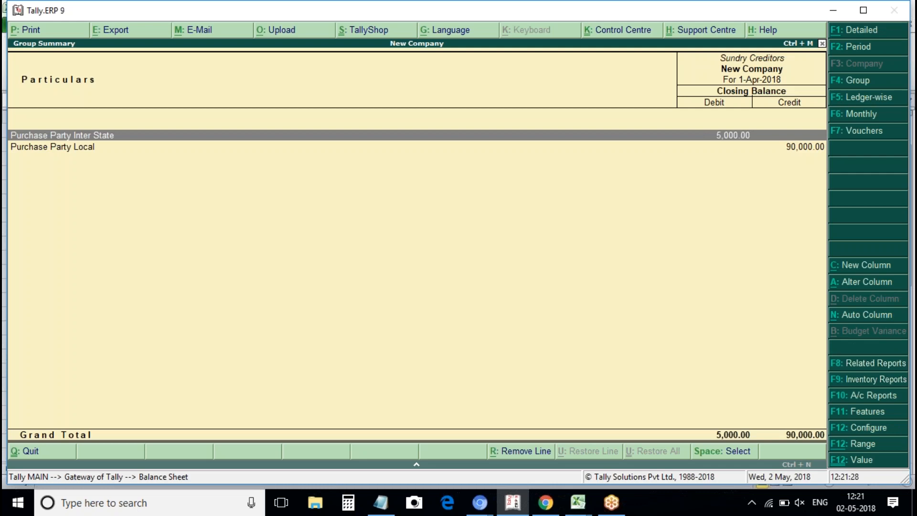
key(Down)
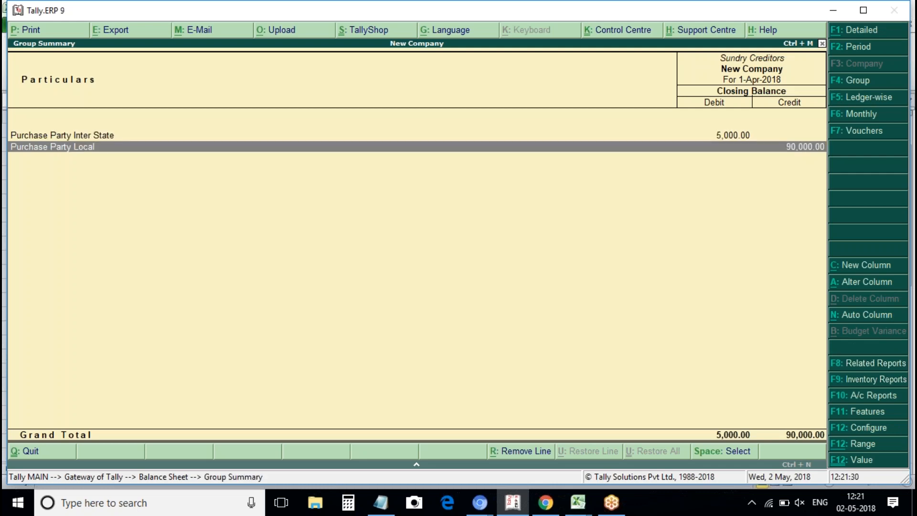
key(Return)
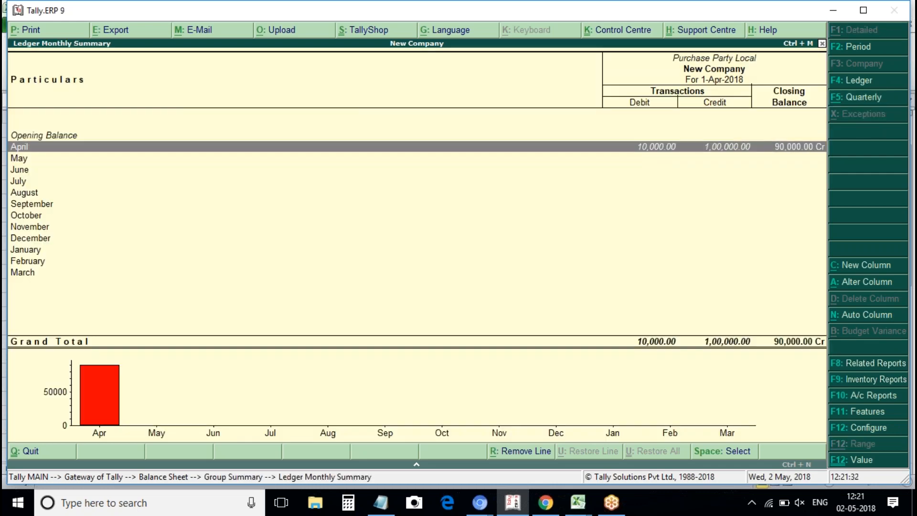
key(Escape)
key(Escape)
key(Escape)
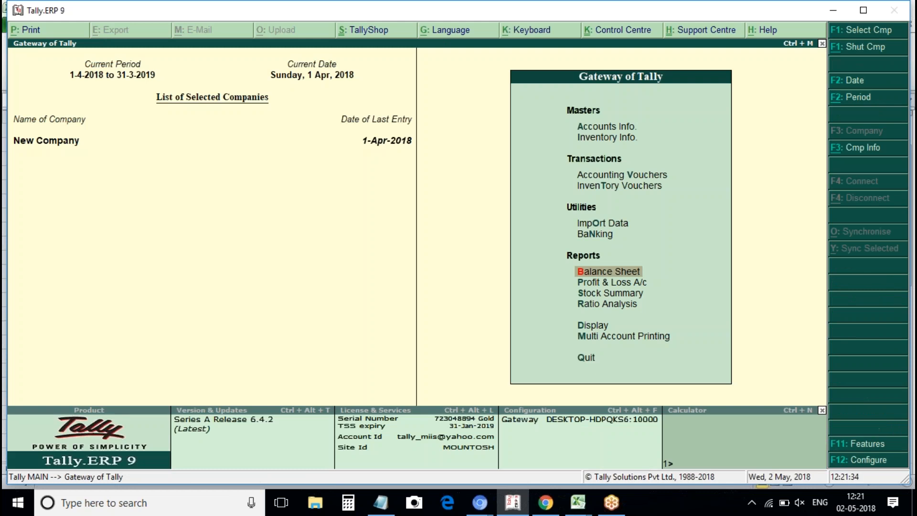
Open the Day Book from the display reports.
key(Down)
key(Down)
key(Down)
key(Down)
key(Return)
key(Down)
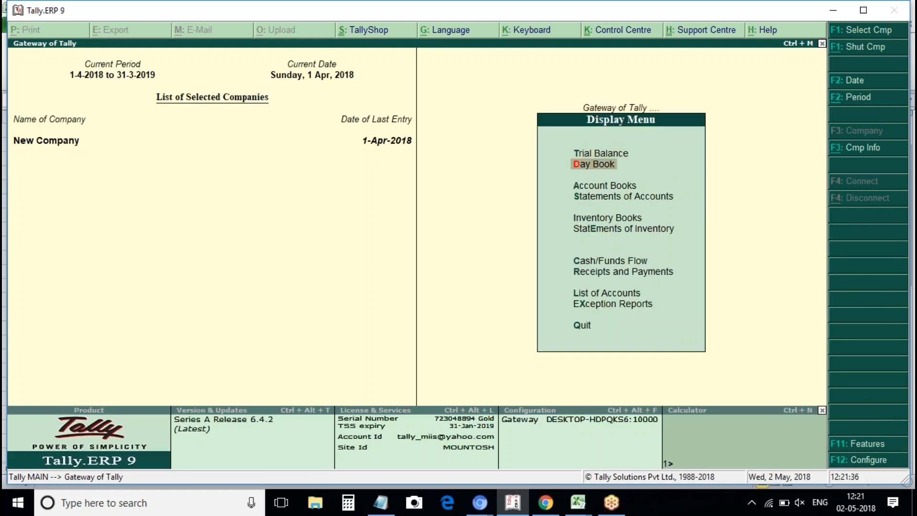
key(Return)
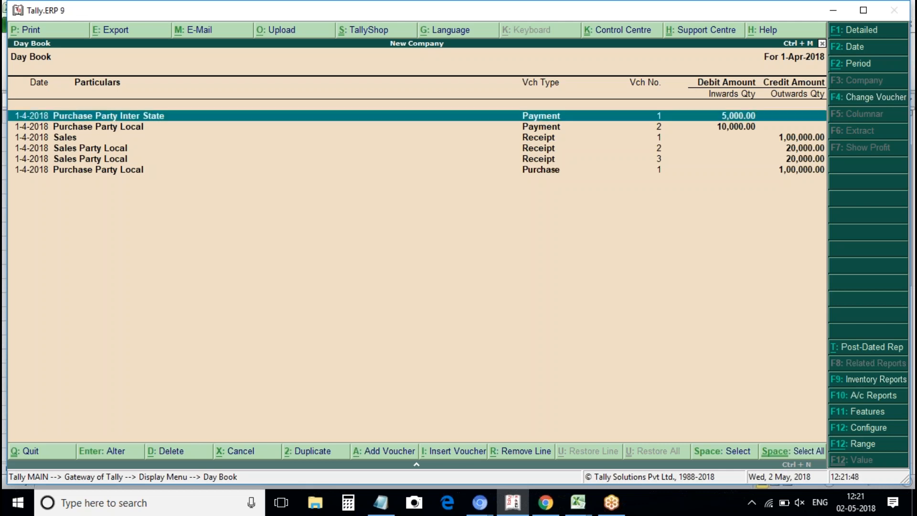
Mark the payment and receipt vouchers other than the purchase and confirm their deletion.
click(334, 147)
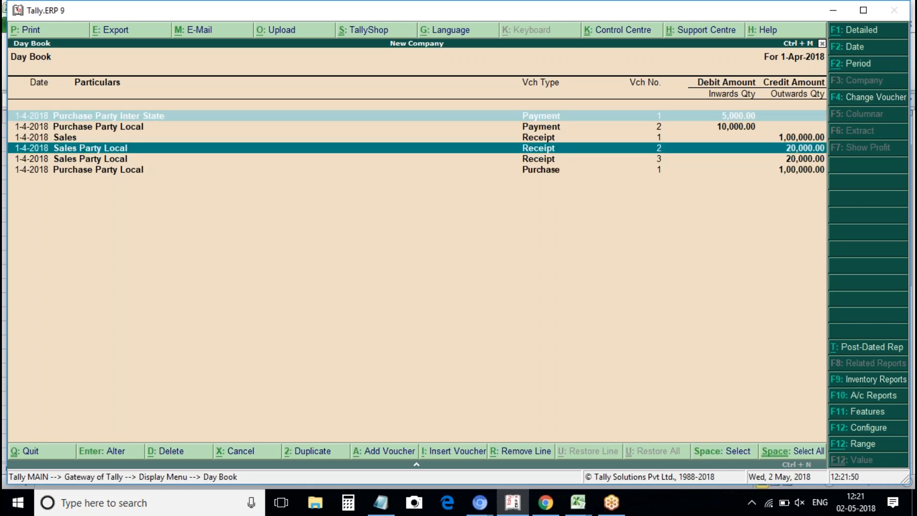
click(334, 137)
click(318, 126)
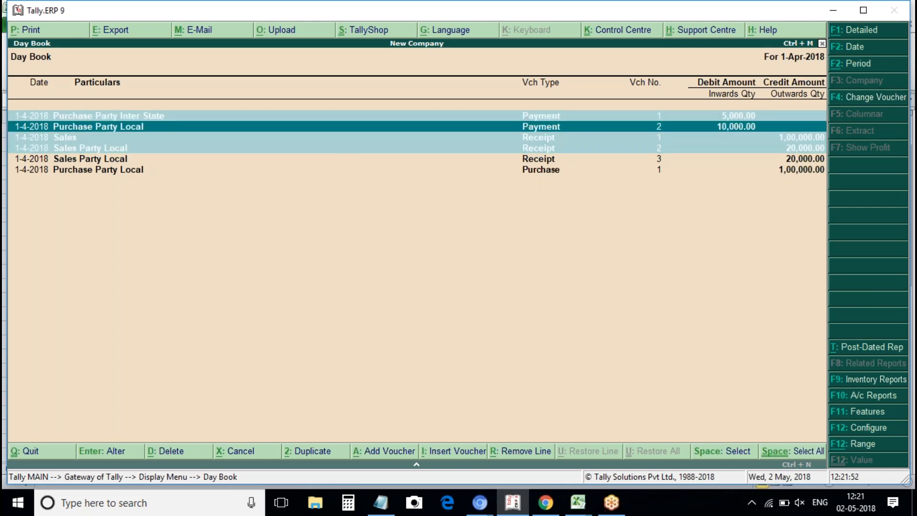
click(285, 161)
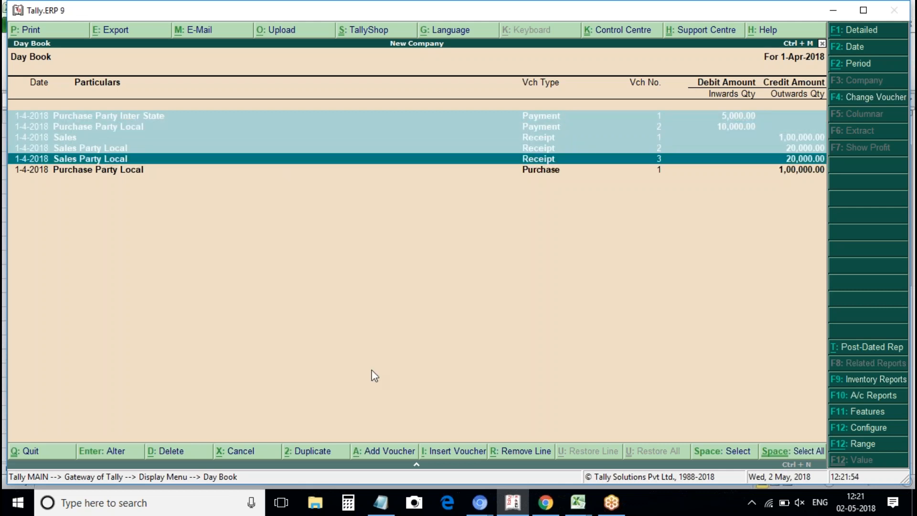
click(183, 455)
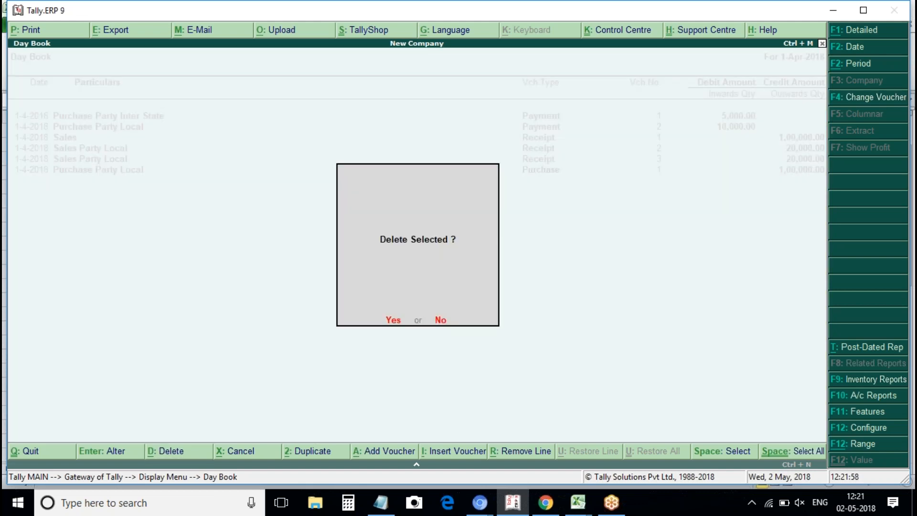
click(388, 323)
Reopen the detailed Balance Sheet and verify Machinery and Sundry Creditors each show 1,00,000.
key(Escape)
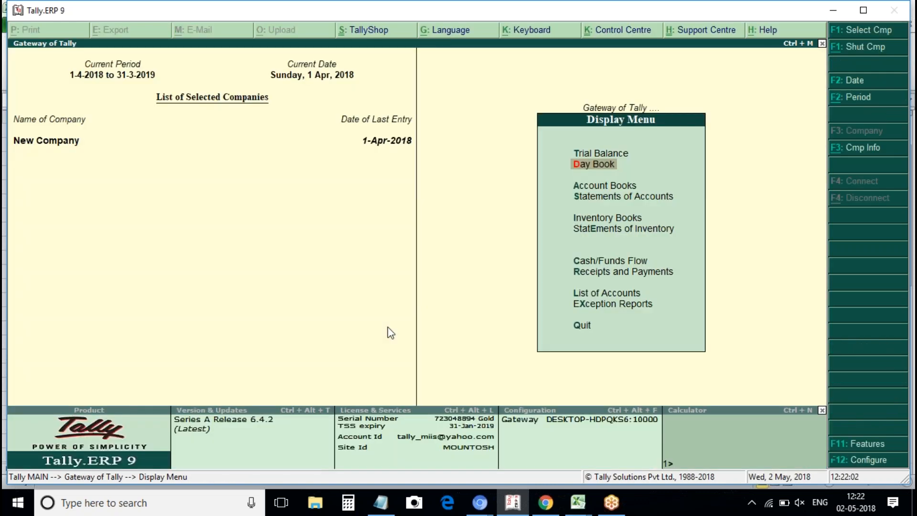
key(Escape)
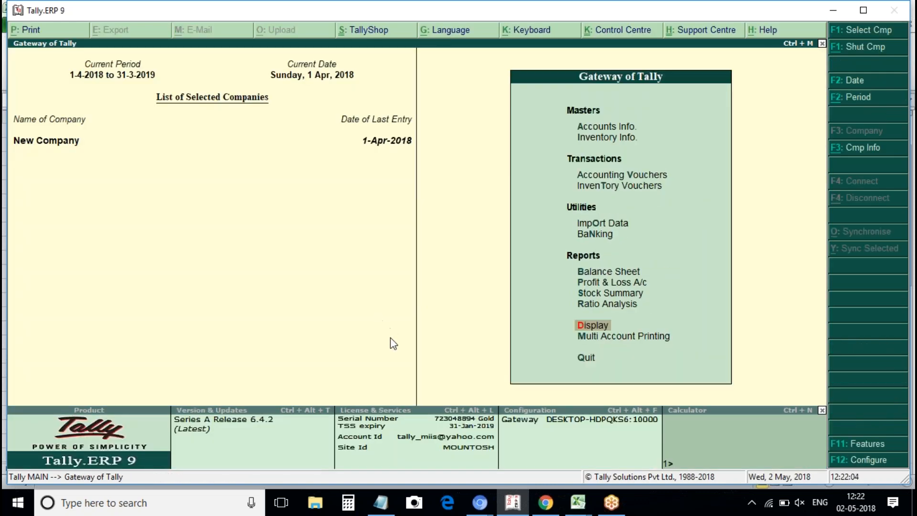
key(b)
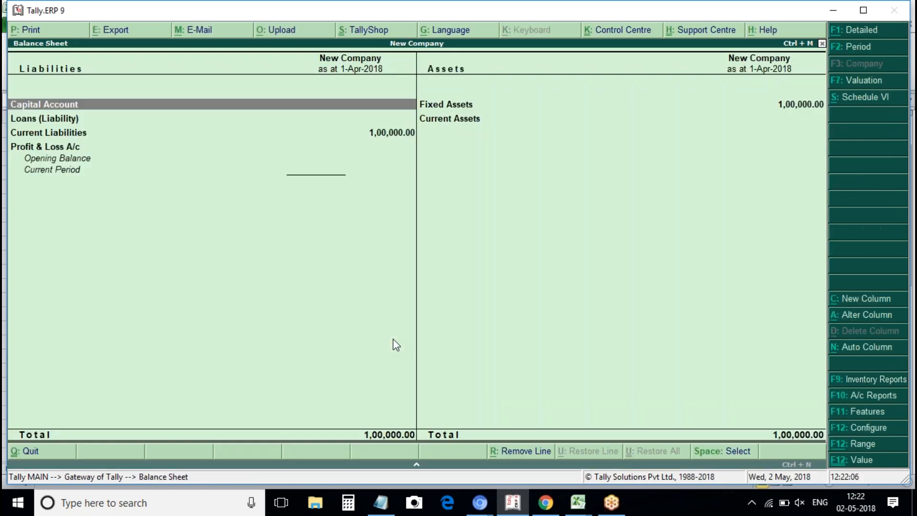
key(alt+F1)
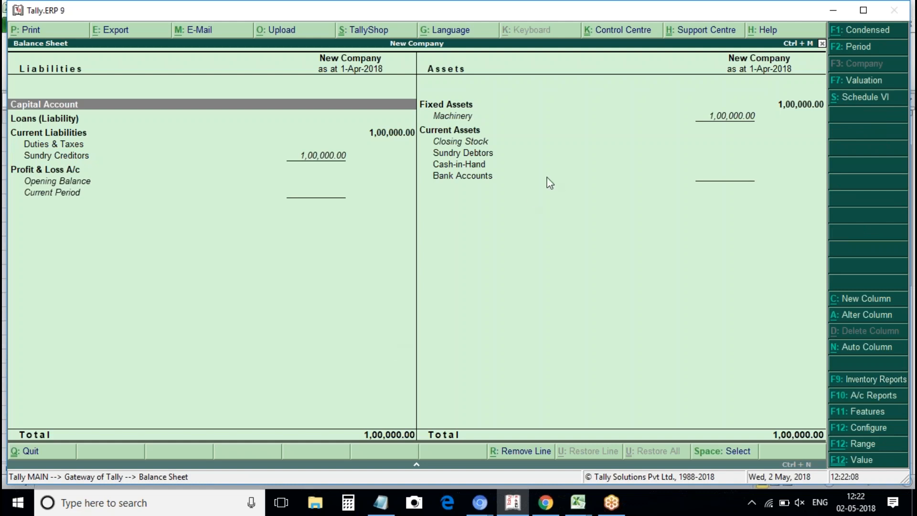
key(Right)
key(Down)
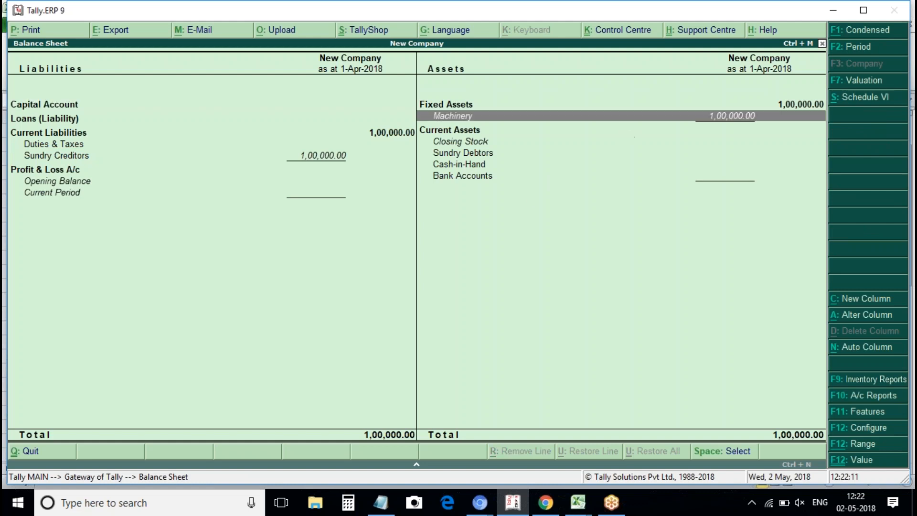
click(294, 157)
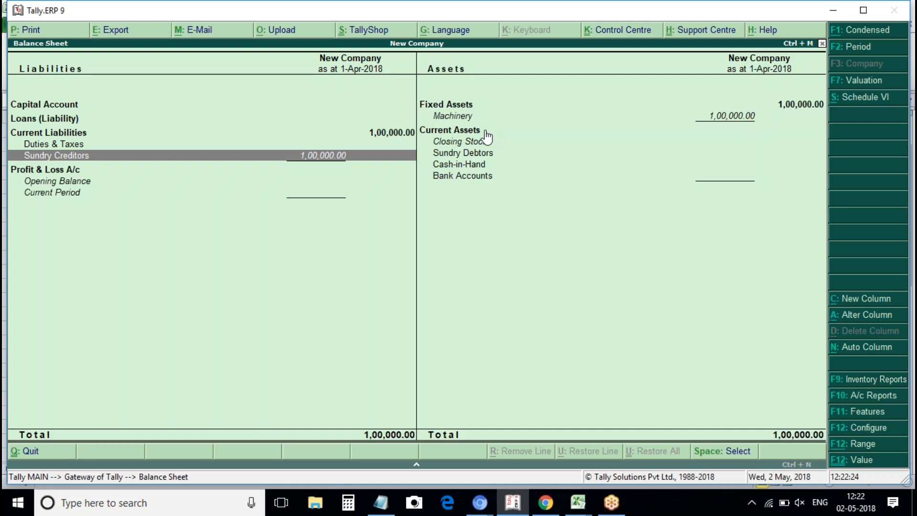
key(Escape)
key(Escape)
key(Escape)
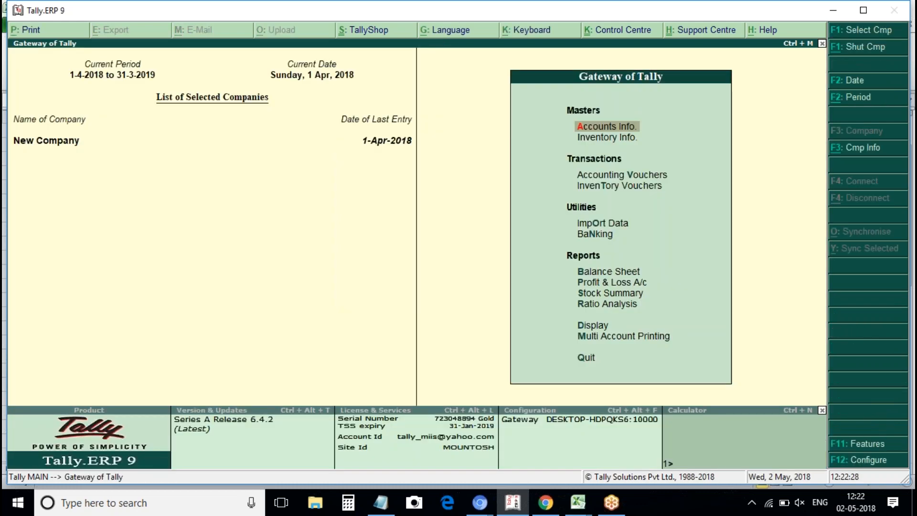
key(Down)
key(Down)
key(Return)
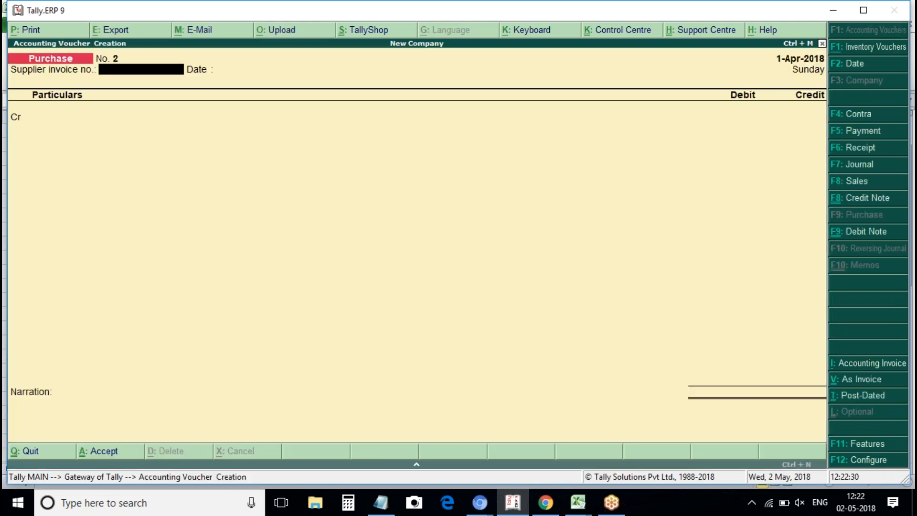
click(856, 182)
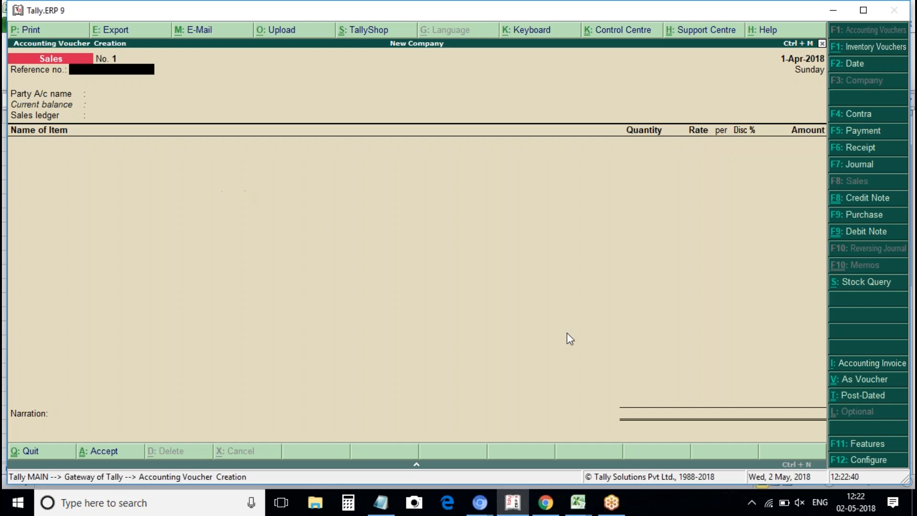
key(alt+i)
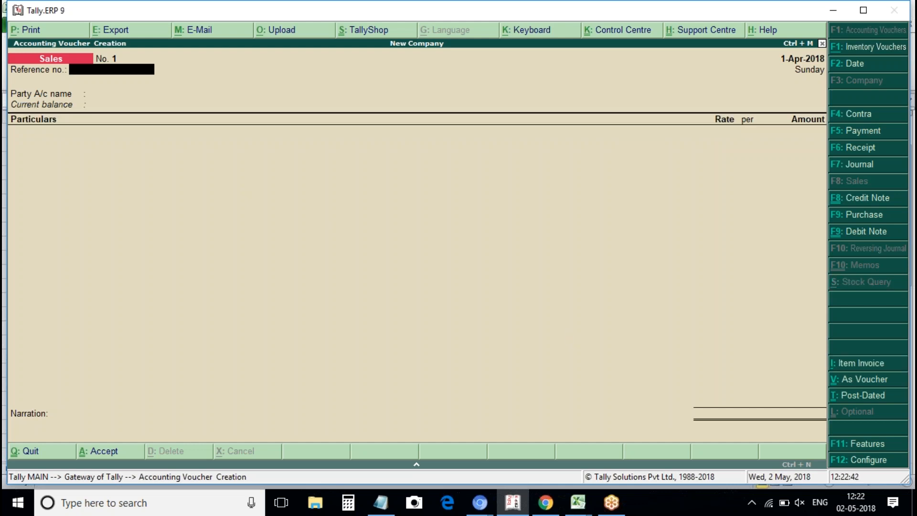
key(Return)
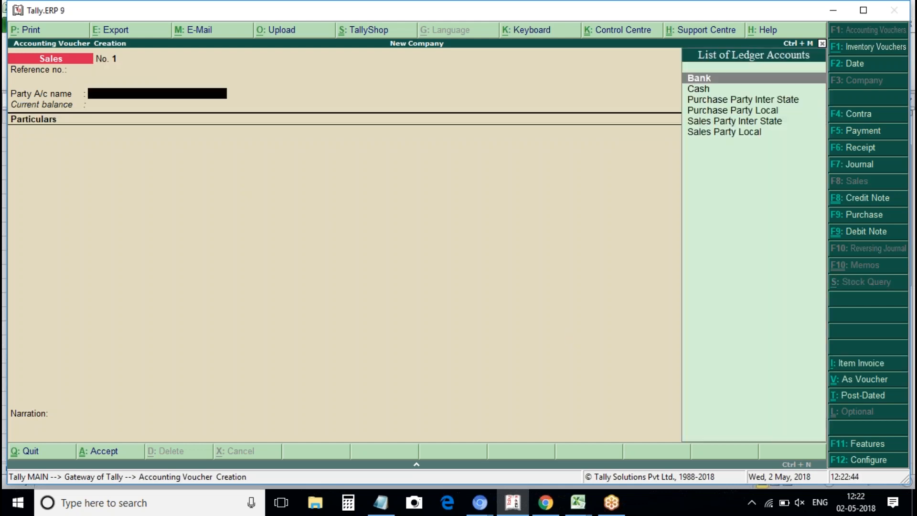
key(Down)
key(Down)
key(Down)
key(Down)
key(Down)
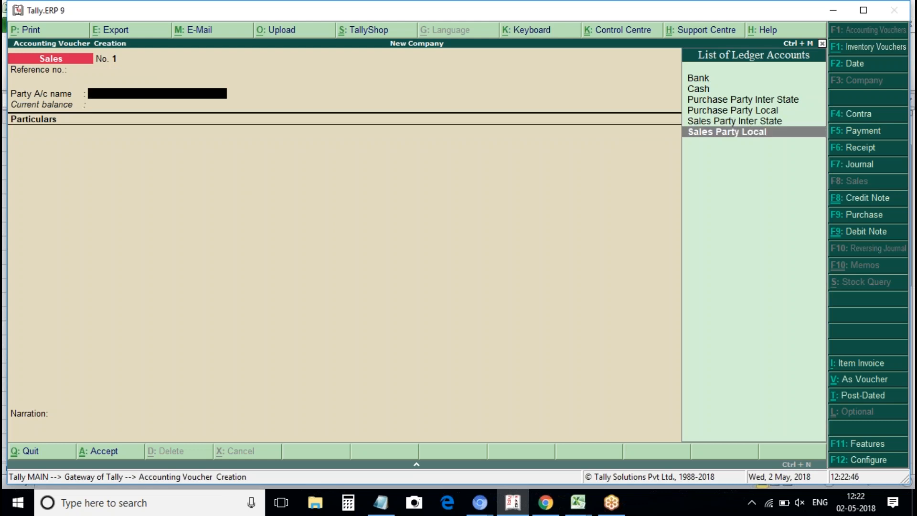
key(Return)
key(ctrl+a)
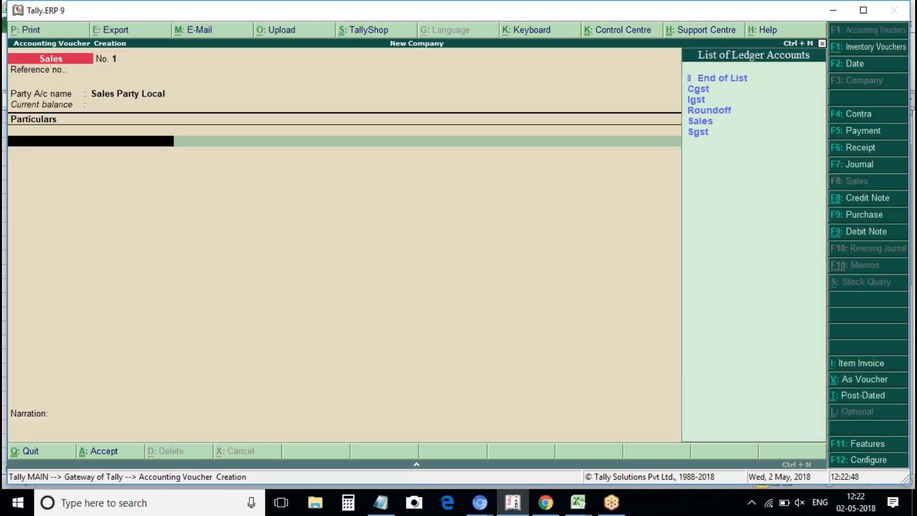
key(Down)
key(Down)
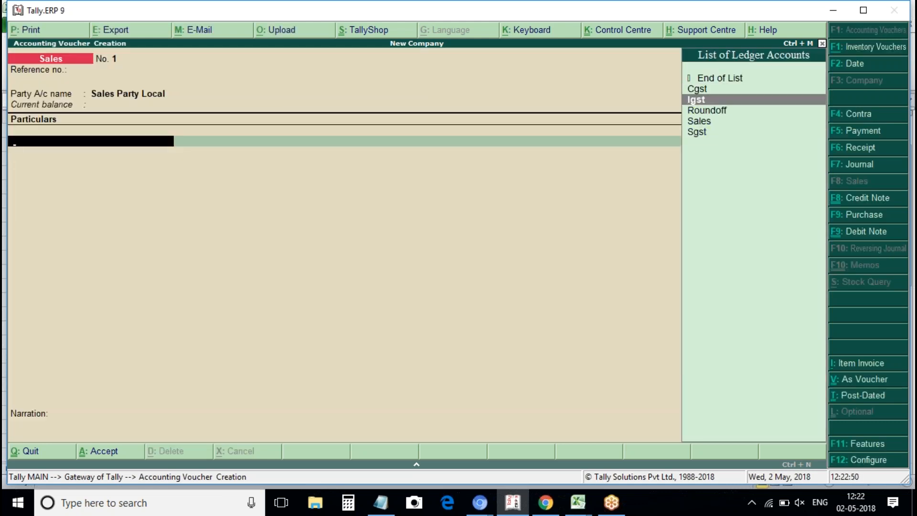
key(F12)
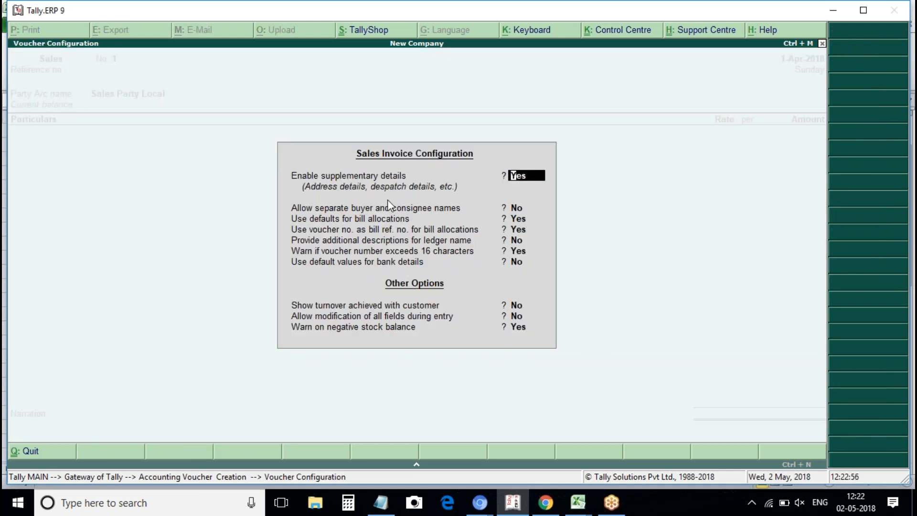
key(ctrl+a)
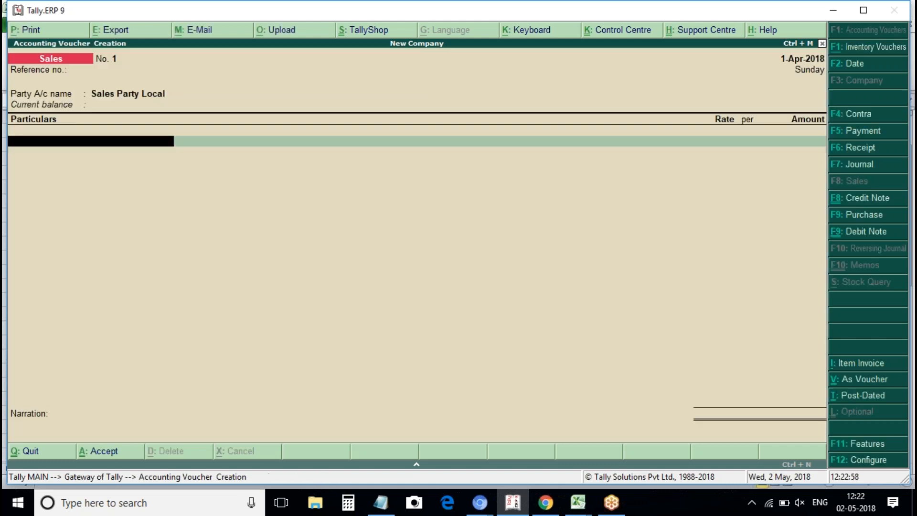
click(861, 368)
key(ctrl+v)
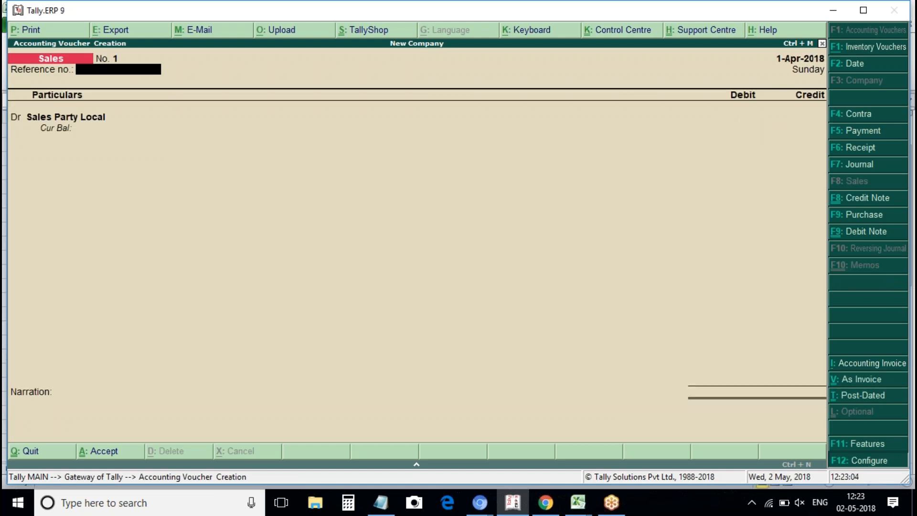
key(F12)
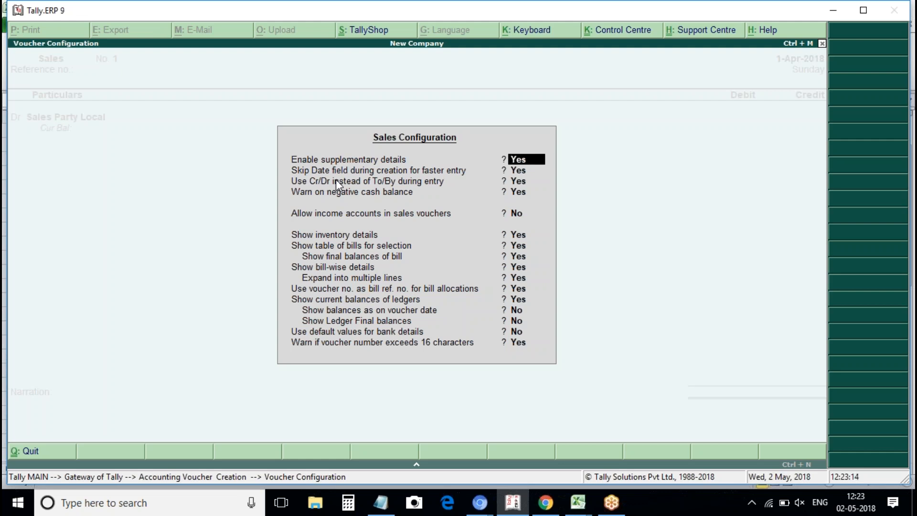
key(ctrl+a)
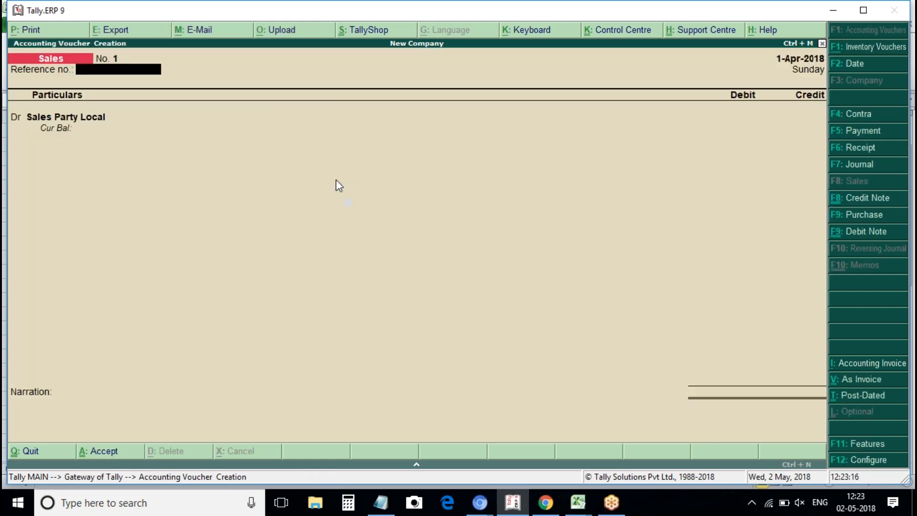
Leave the Sales voucher for the Gateway and begin a new accounting voucher.
key(Escape)
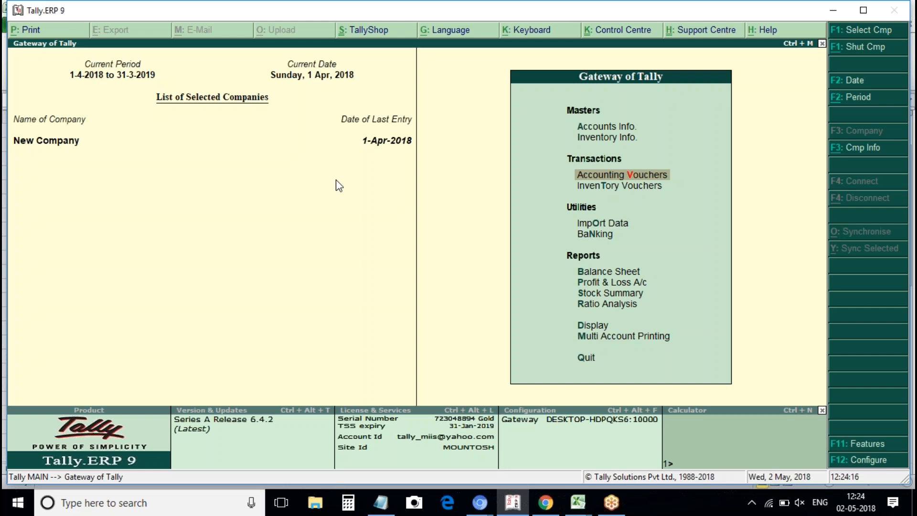
key(Return)
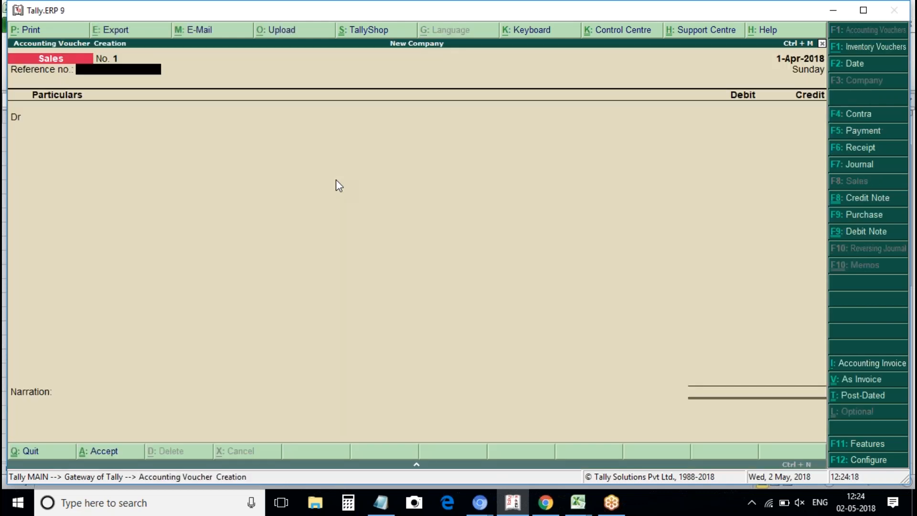
Start a Receipt voucher crediting Machinery with 90,000.
click(858, 149)
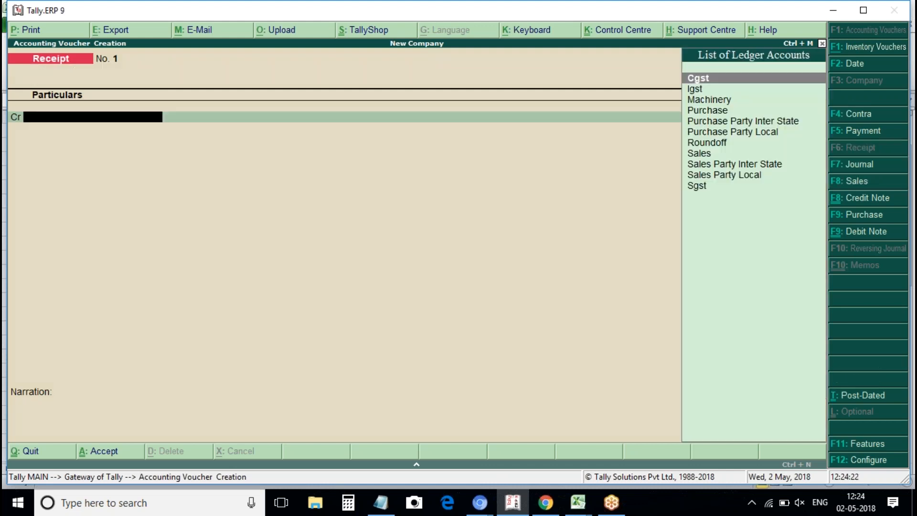
key(Down)
key(Down)
key(Down)
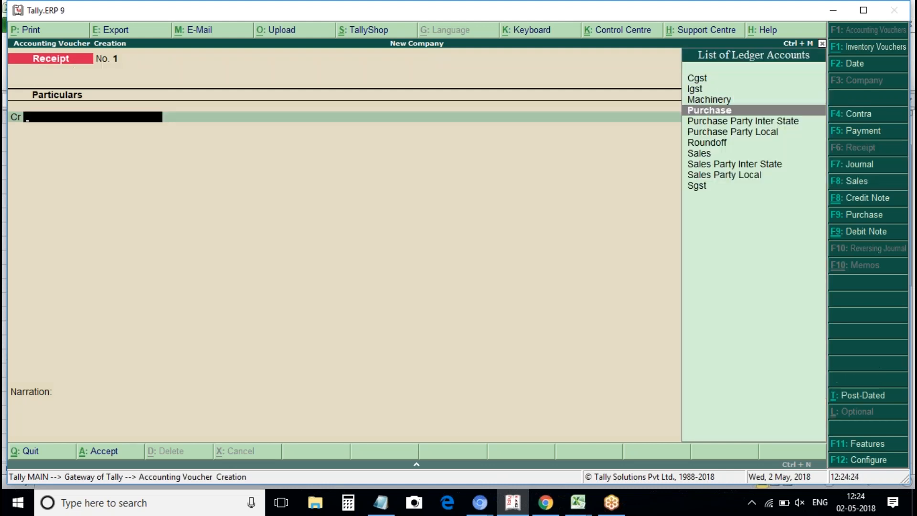
key(Up)
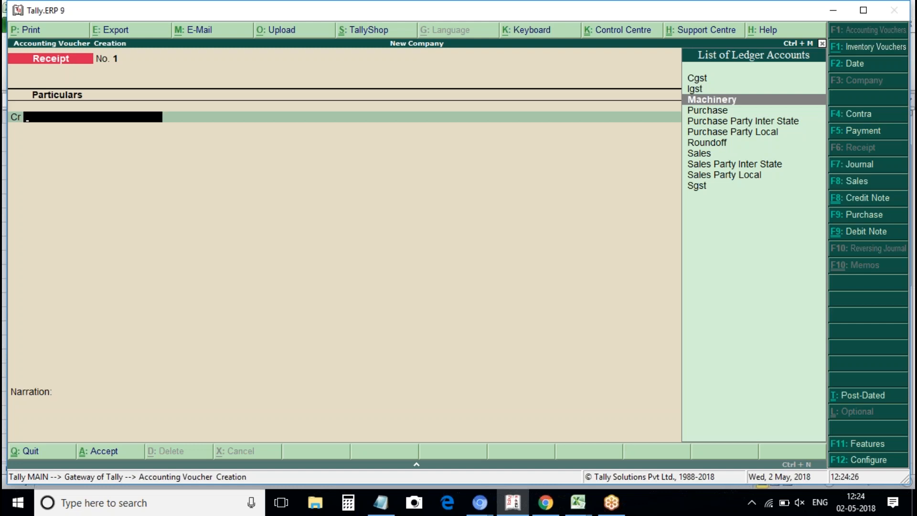
key(Return)
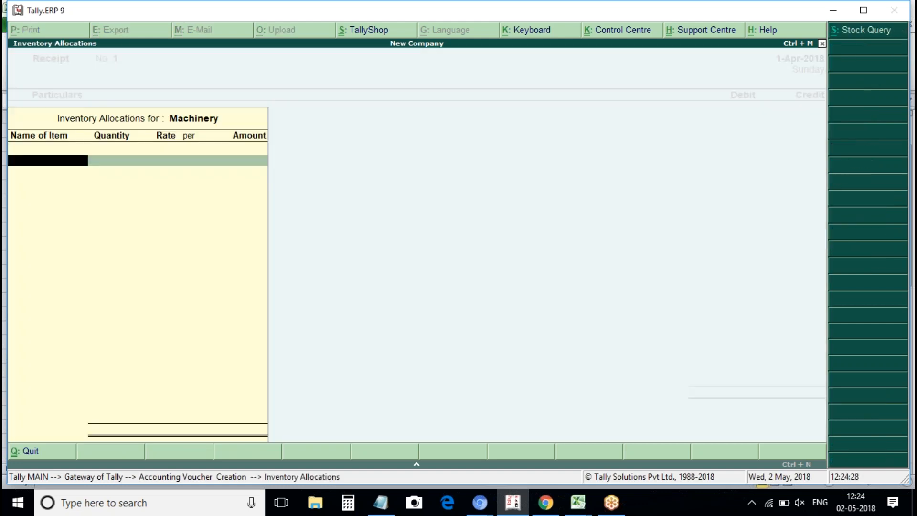
key(Escape)
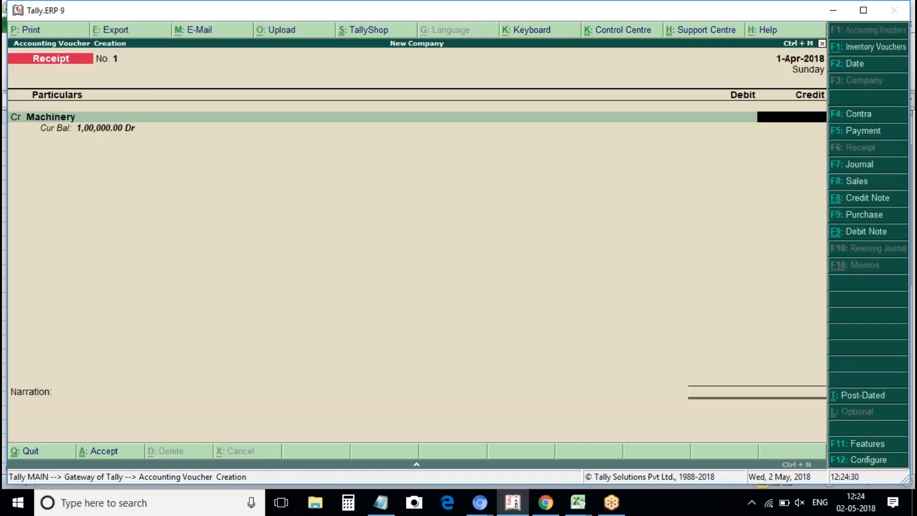
text(90000)
key(Return)
key(Return)
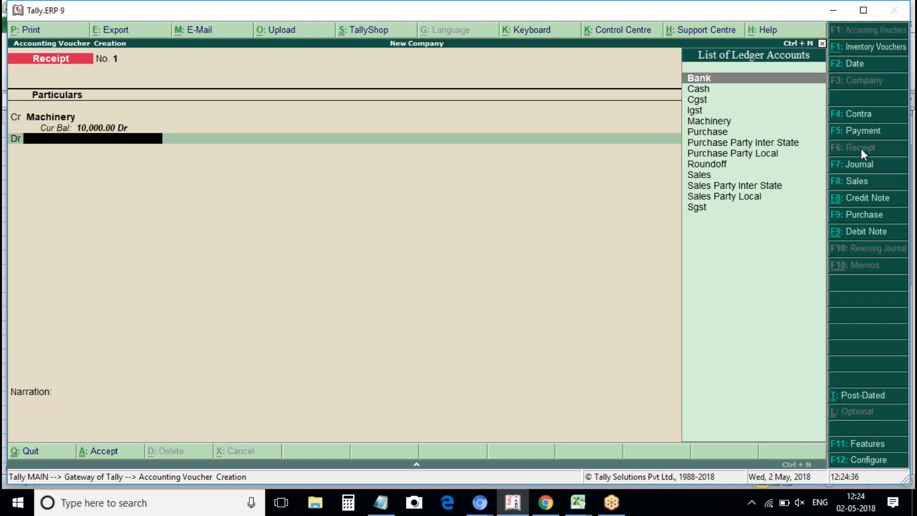
Debit the receipt to Cash, replacing the Sales Party Local ledger picked first.
key(Down)
key(Down)
key(Down)
key(Down)
key(Down)
key(Down)
key(Down)
key(Down)
key(Down)
key(Down)
key(Down)
key(Down)
key(Down)
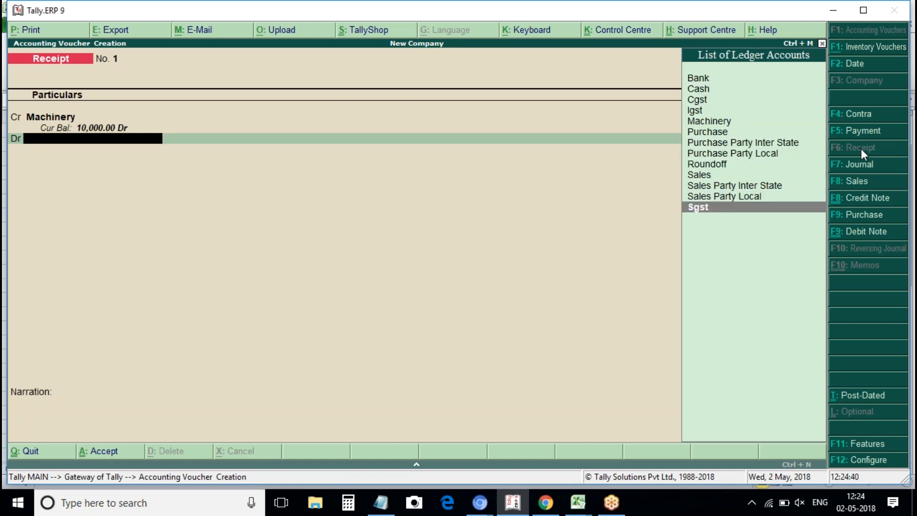
key(Up)
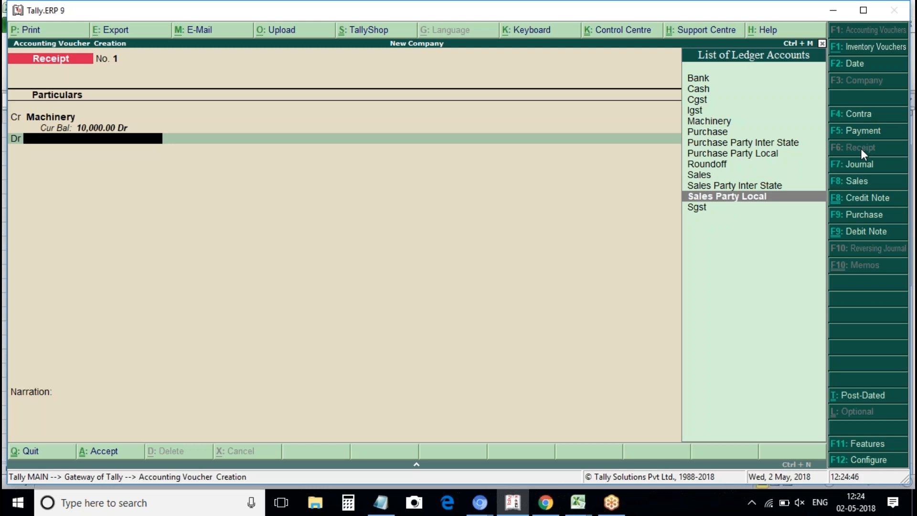
key(Return)
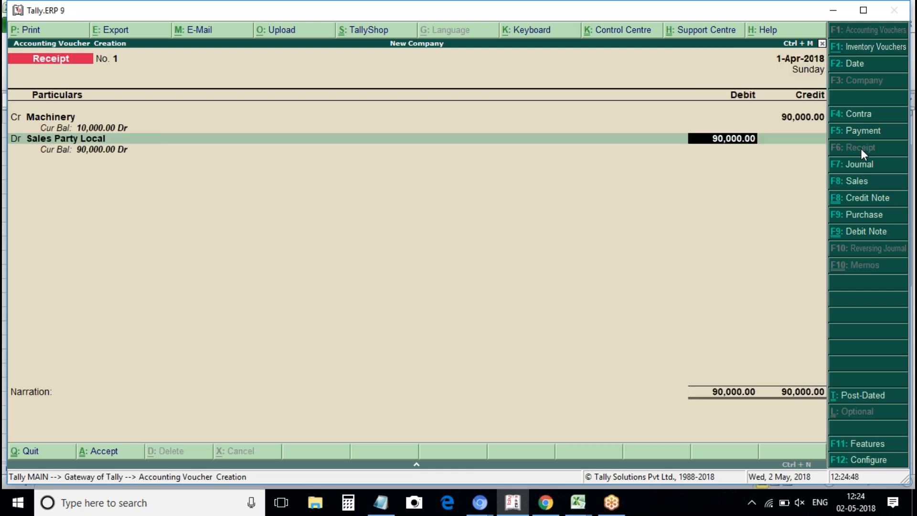
key(Return)
key(Return)
key(Return)
key(Return)
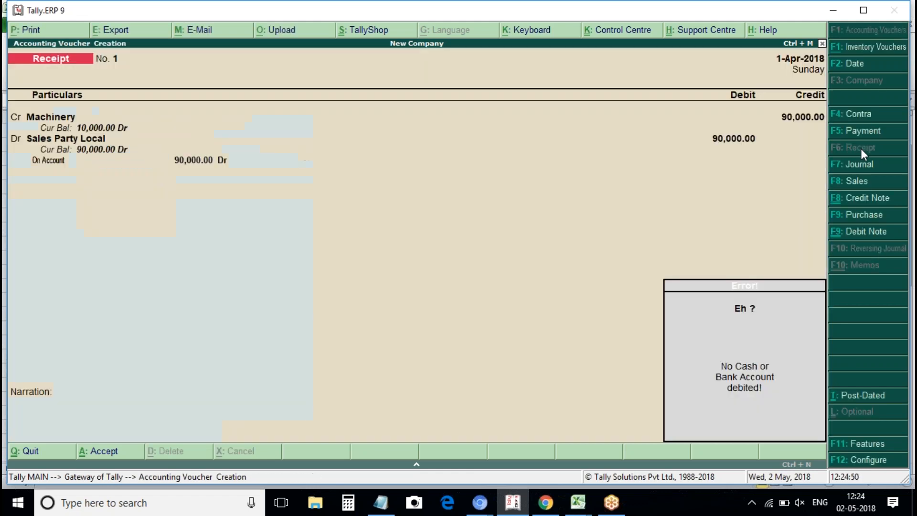
key(Return)
key(Return)
key(Return)
key(Return)
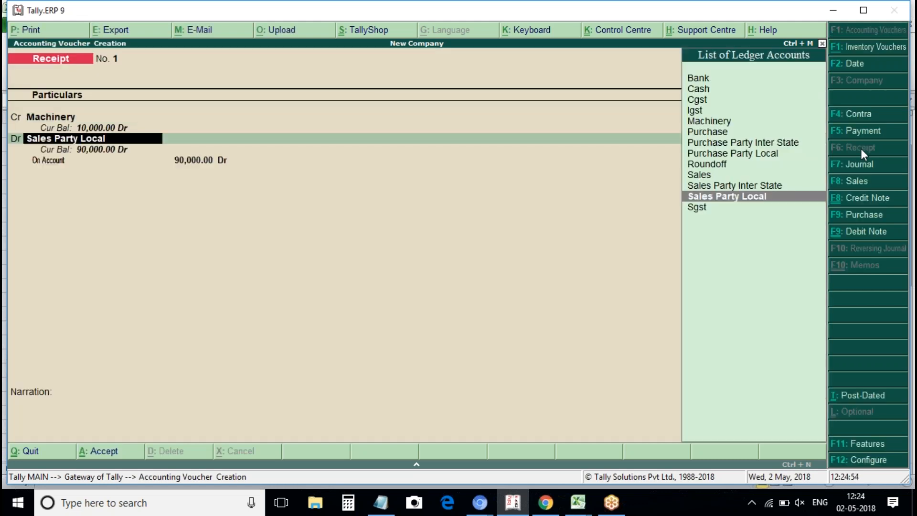
key(Up)
key(Up)
key(Up)
key(Up)
key(Up)
key(Up)
key(Up)
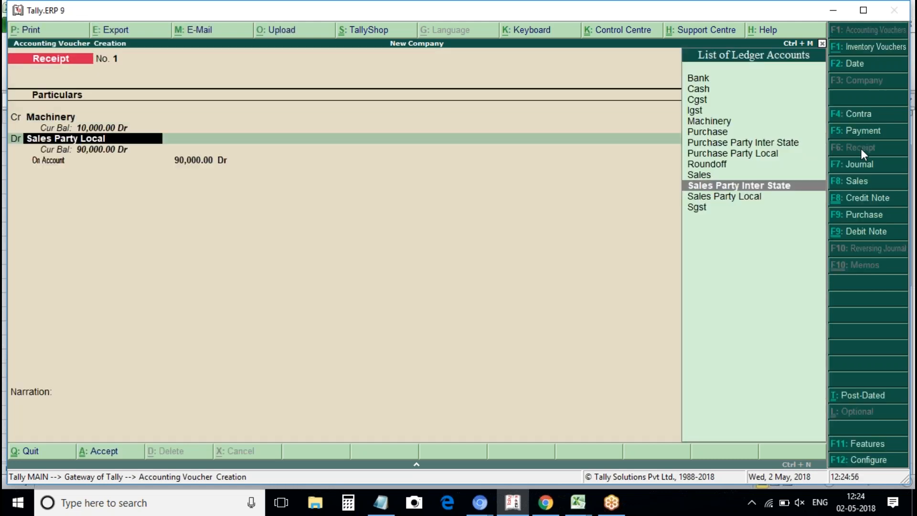
key(Up)
key(Up)
key(Up)
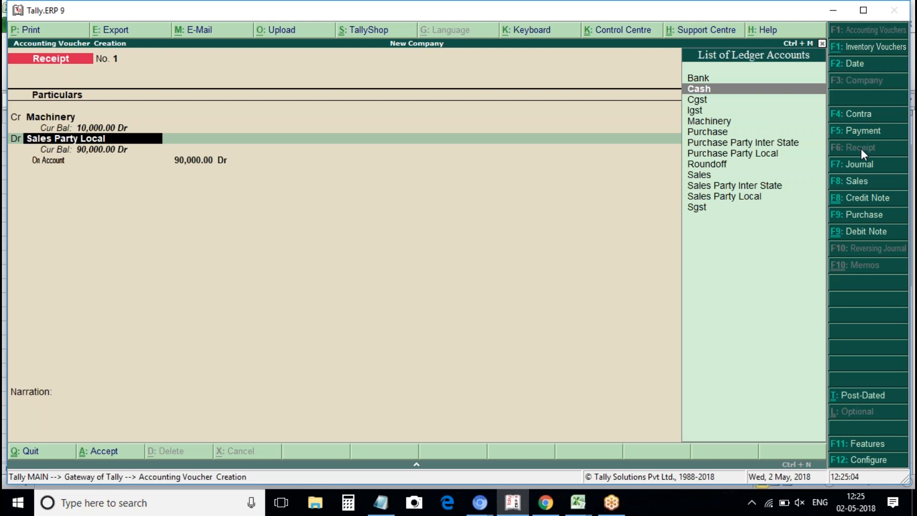
key(Return)
key(Return)
key(Return)
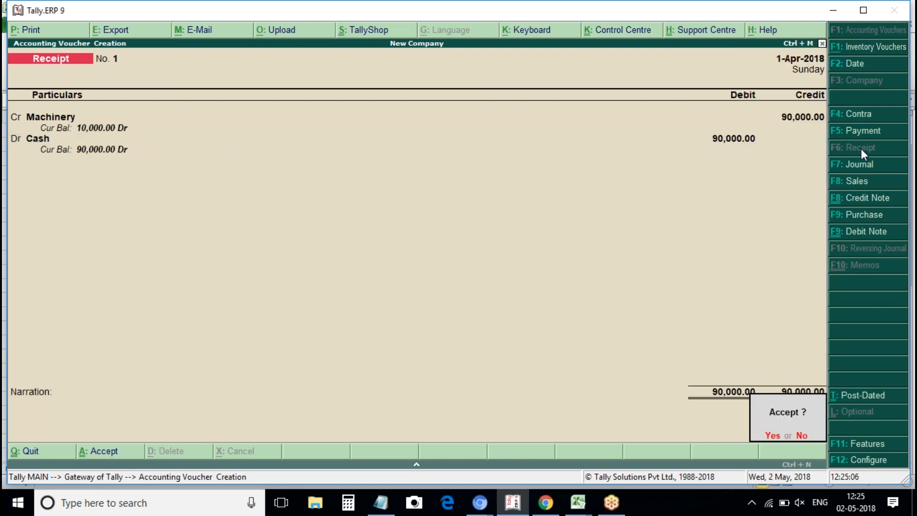
key(Return)
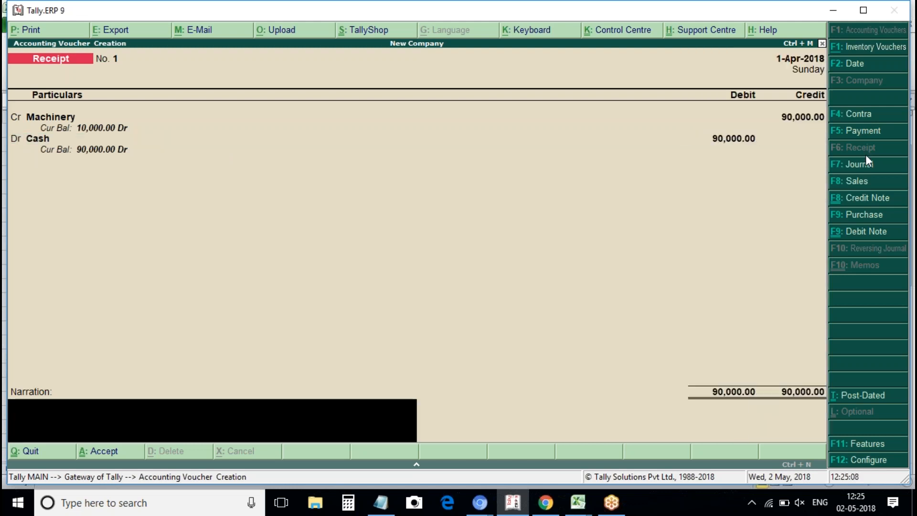
Review the Receipt voucher configuration options and accept them unchanged, single-entry mode still off.
click(866, 461)
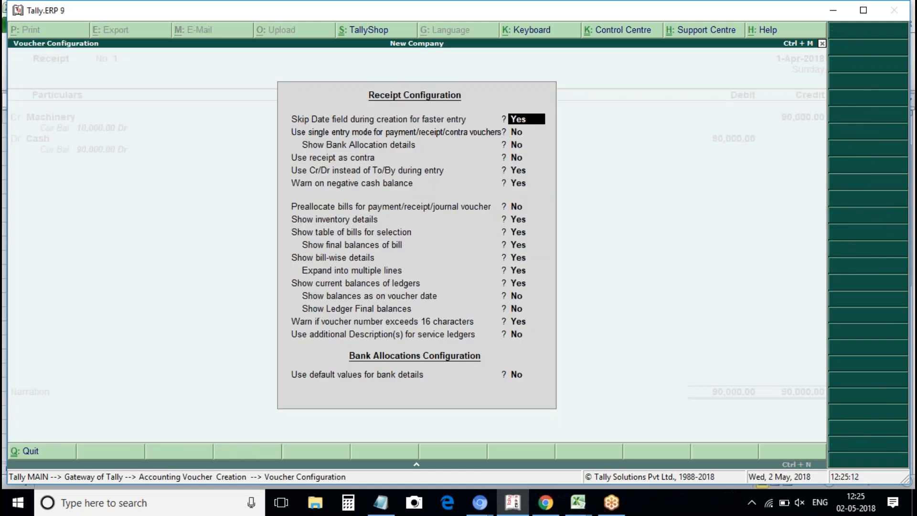
key(Return)
key(Return)
key(Return)
key(Return)
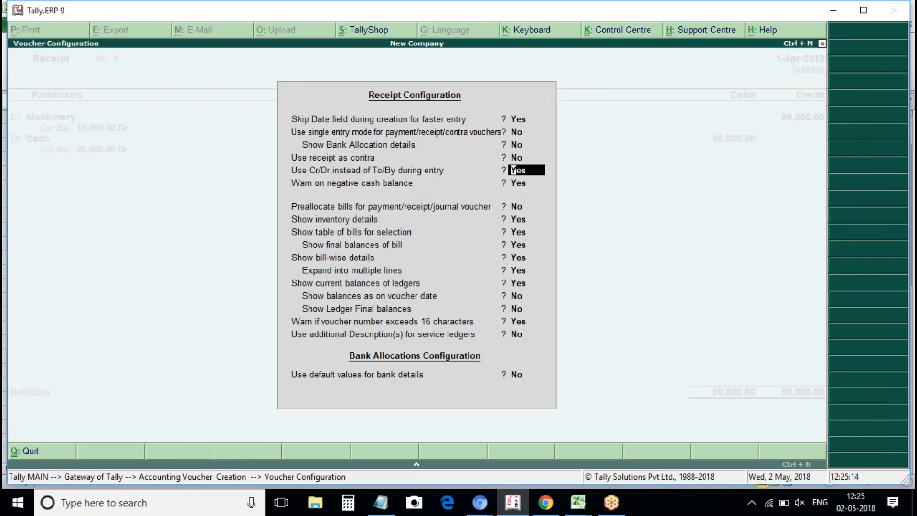
key(Return)
key(Return)
key(Return)
key(Return)
key(Return)
key(Return)
key(Return)
key(Return)
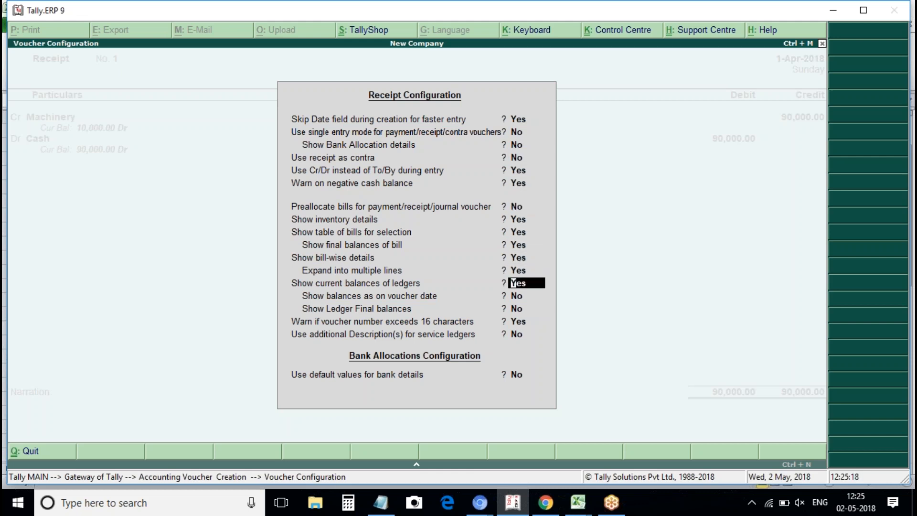
key(Up)
key(Up)
key(Up)
key(Up)
key(Up)
key(Up)
key(Up)
key(Up)
key(Up)
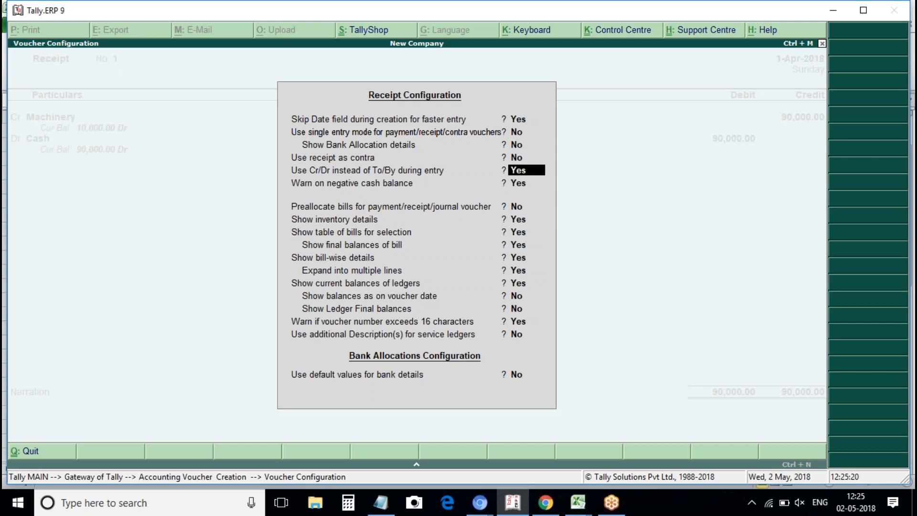
key(Up)
key(Up)
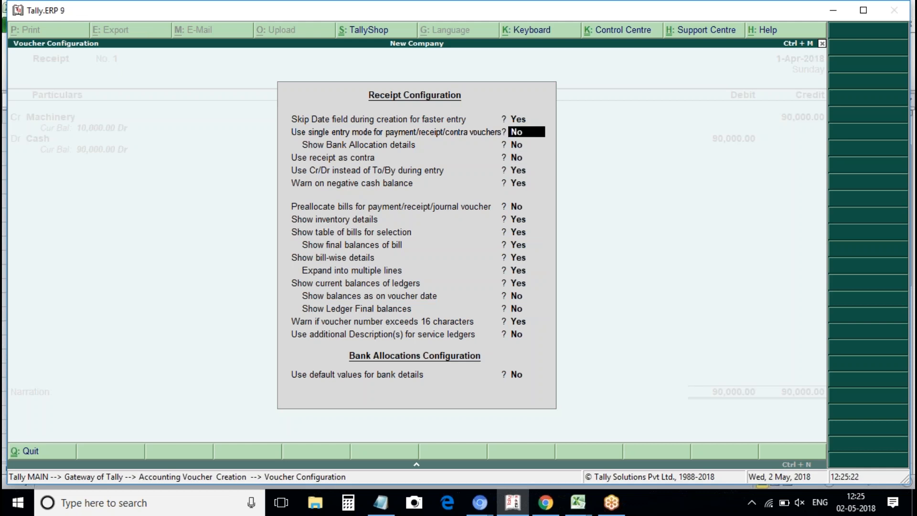
key(Down)
key(Down)
key(Down)
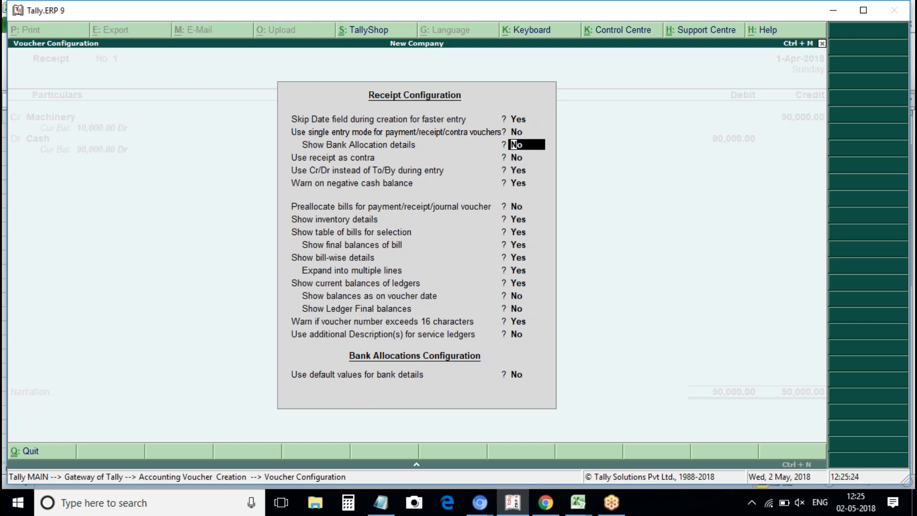
key(Down)
key(Down)
key(Down)
key(Down)
key(Down)
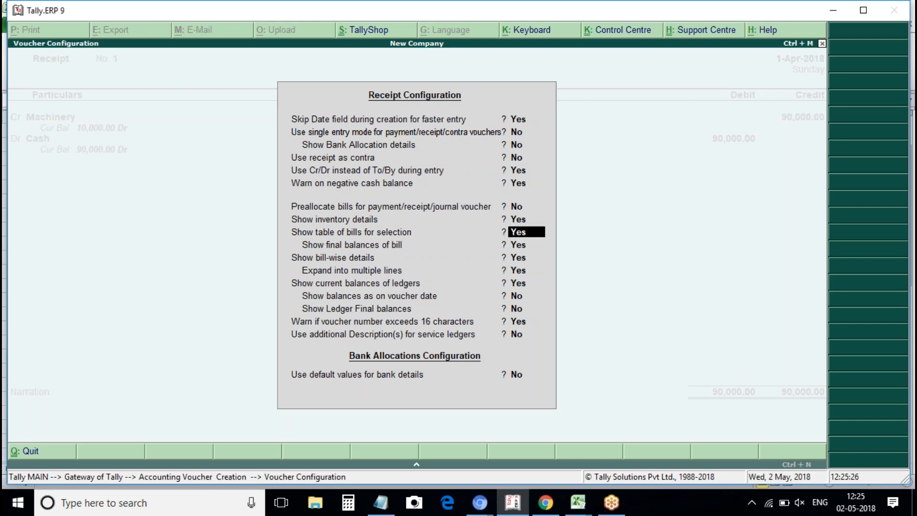
key(Down)
key(Down)
key(Down)
key(Down)
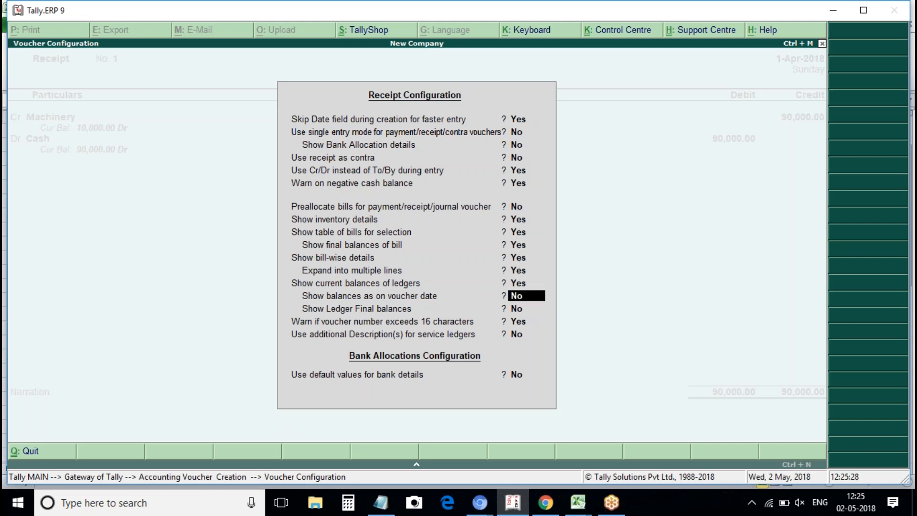
key(Down)
key(Down)
key(Down)
key(Down)
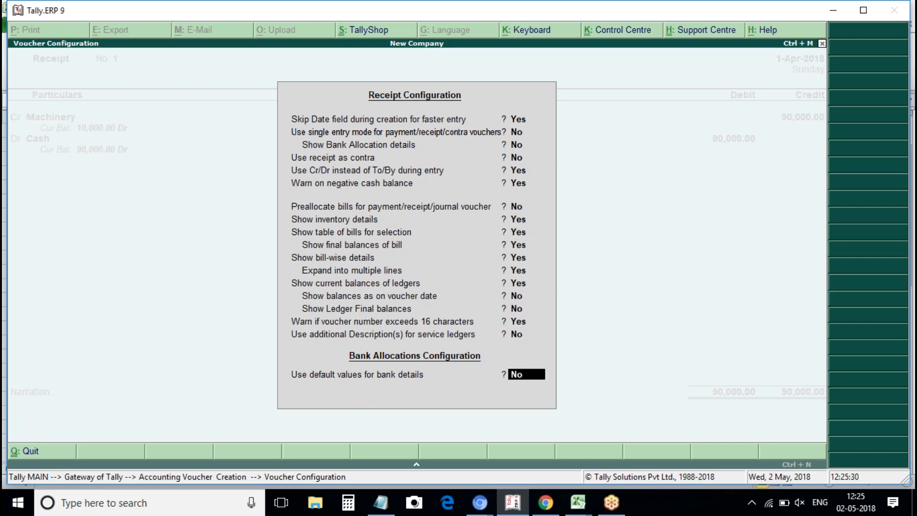
key(Return)
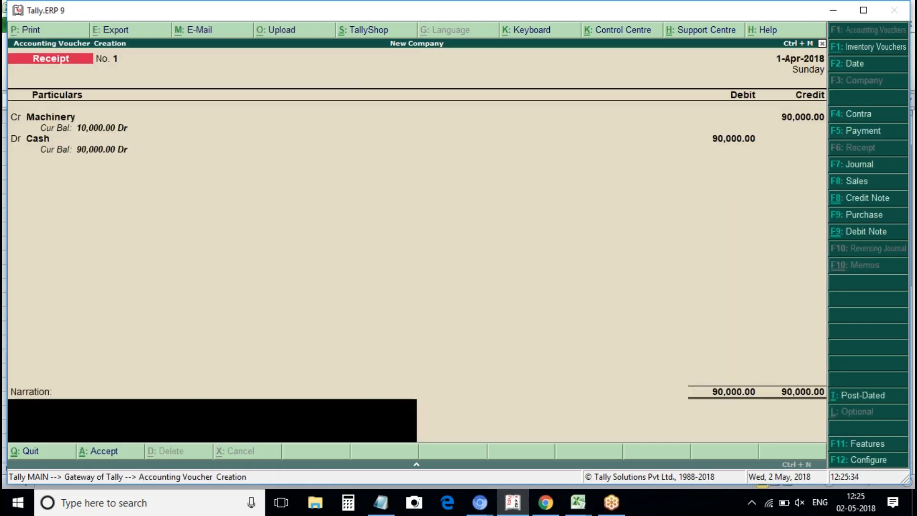
Set 'Use single entry mode' to Yes for receipts, keeping receipt-as-contra set to No.
click(869, 460)
key(Down)
text(y)
key(Return)
text(n)
key(Return)
key(Return)
key(Return)
key(Return)
key(Return)
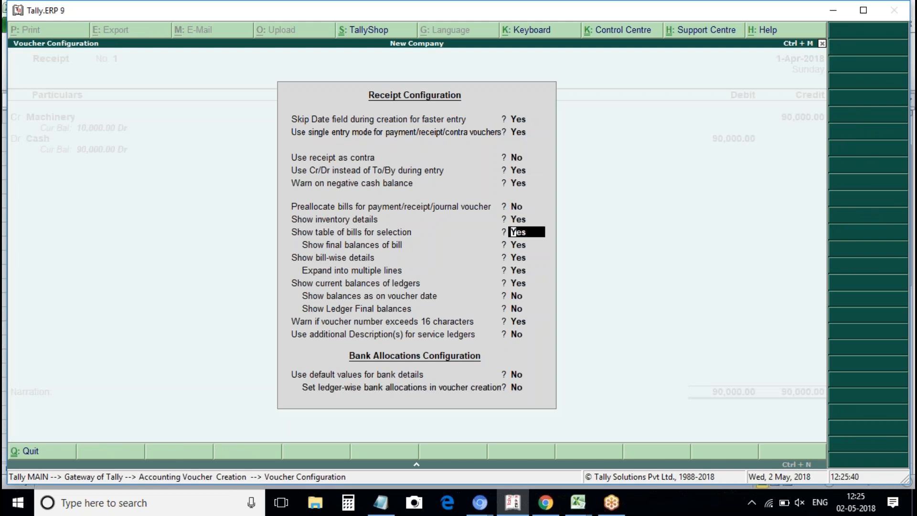
key(Return)
key(Return)
key(Return)
key(Return)
key(Return)
key(Return)
key(Return)
key(Return)
key(Return)
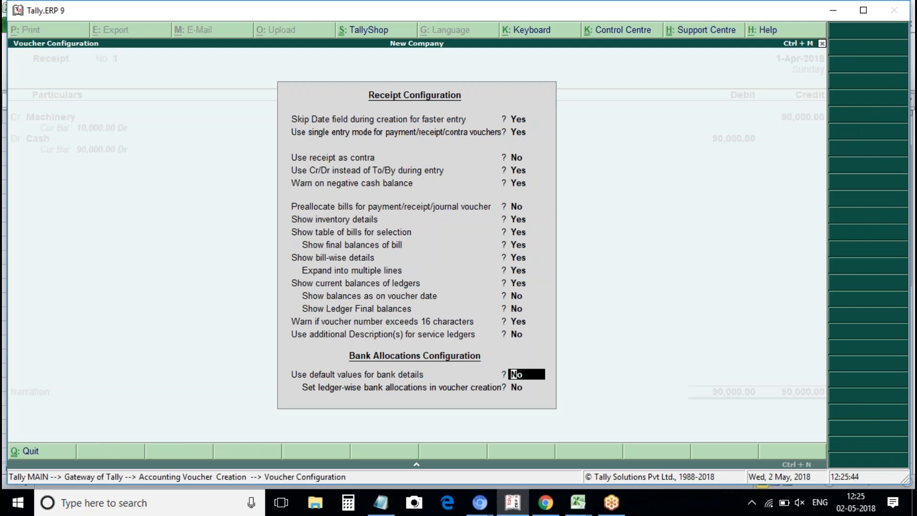
key(Return)
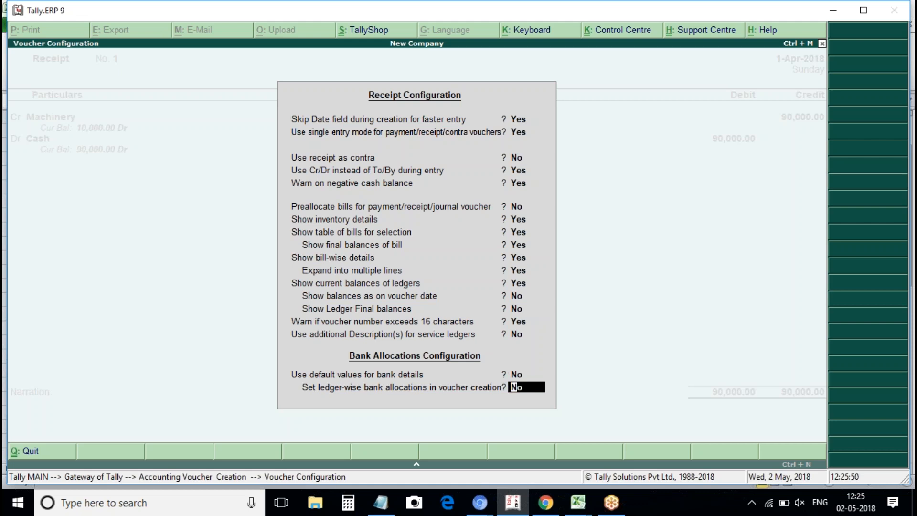
key(Return)
Re-select Cash as the Account with Machinery under Particulars.
key(Return)
key(Return)
key(Escape)
key(BackSpace)
Confirm the Machinery 90,000 line to reach the Accept prompt for Receipt No. 1.
key(Return)
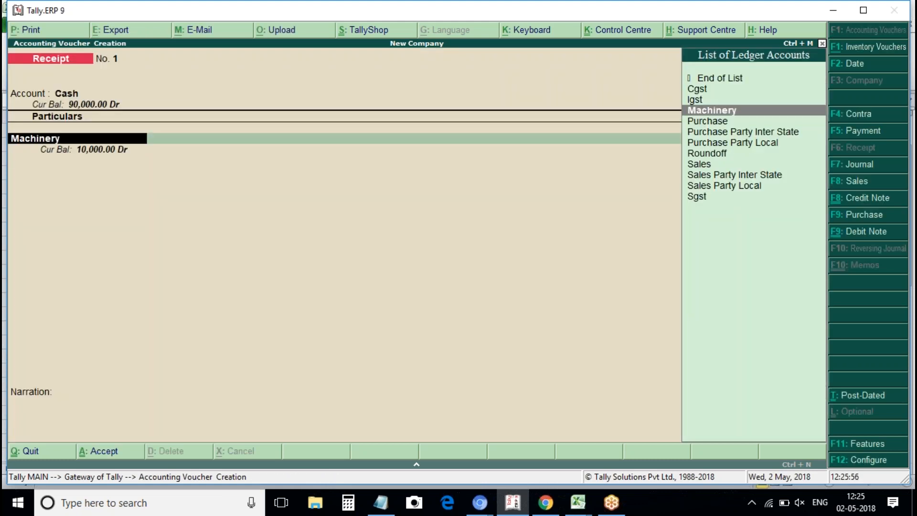
key(Return)
key(Return)
key(Return)
key(Return)
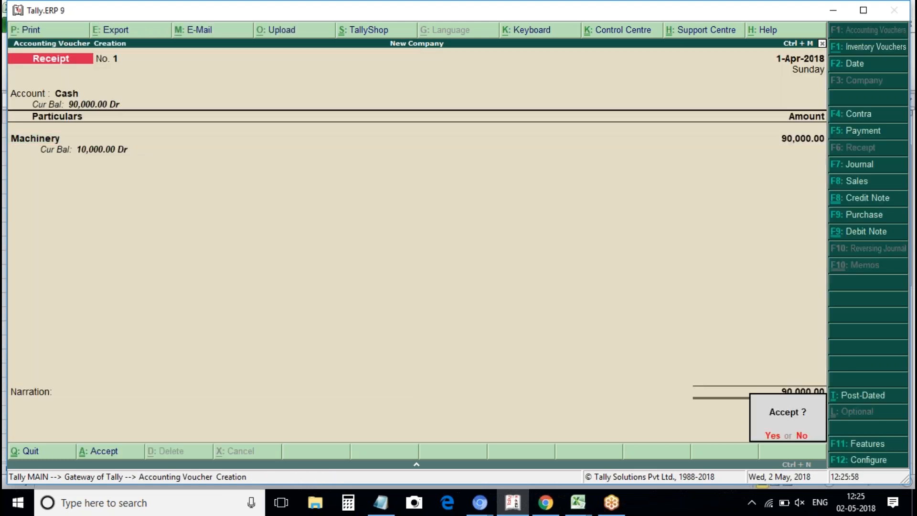
key(Return)
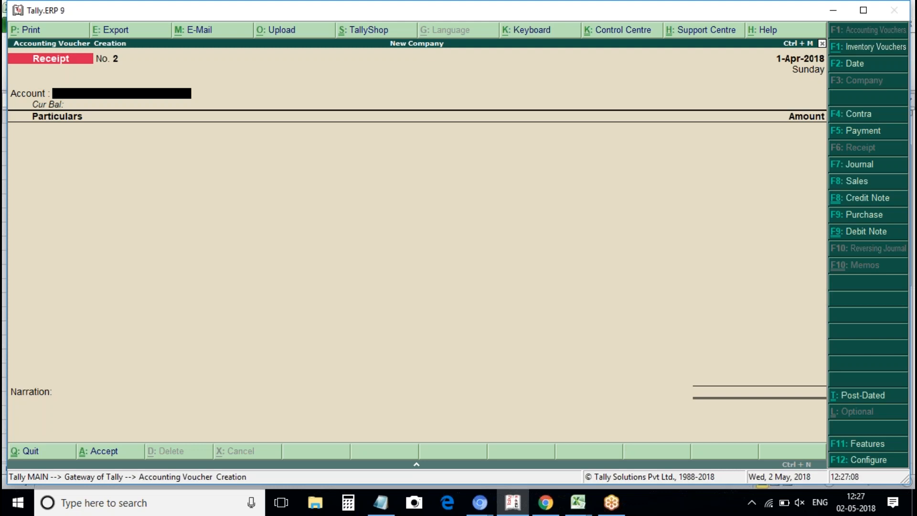
Quit voucher entry and open the Balance Sheet in detailed view.
key(Escape)
key(Return)
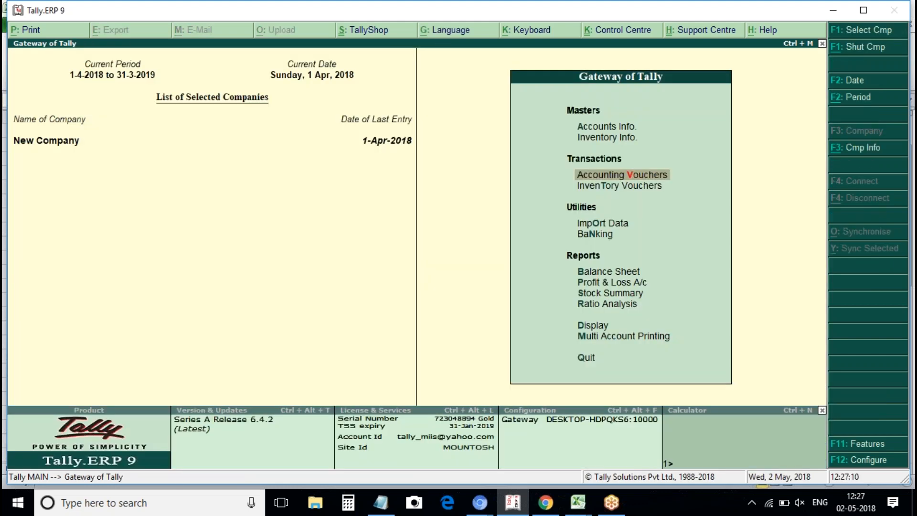
key(Down)
key(Down)
key(Down)
key(Down)
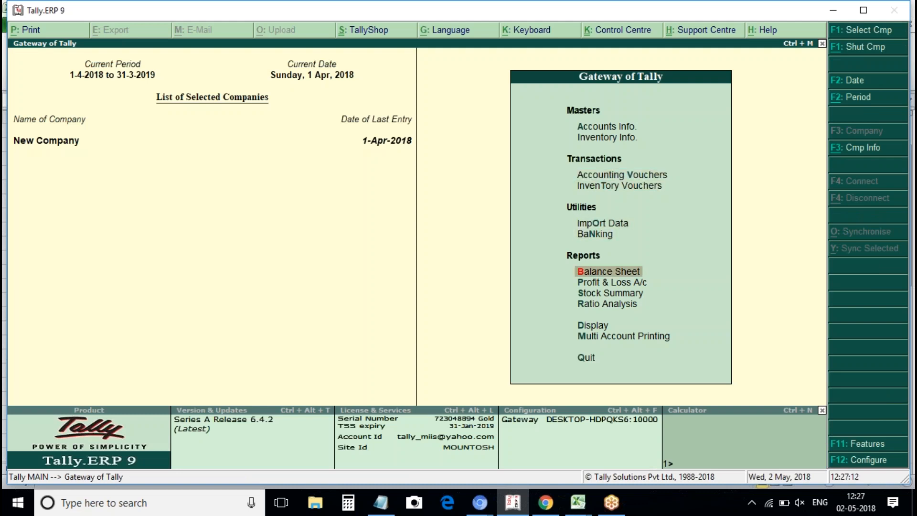
key(Return)
key(Down)
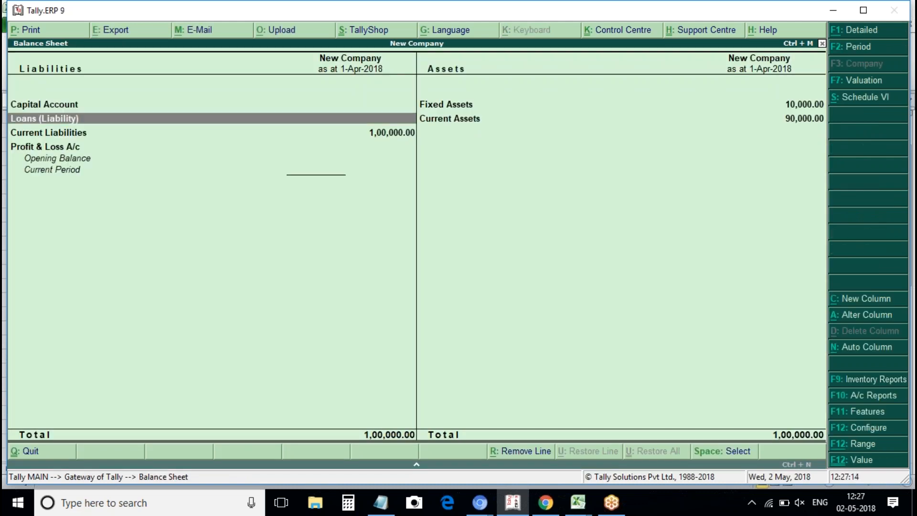
key(alt+F1)
Drill into Machinery's April vouchers, then return to the Gateway of Tally.
key(Down)
key(Down)
key(Up)
key(Up)
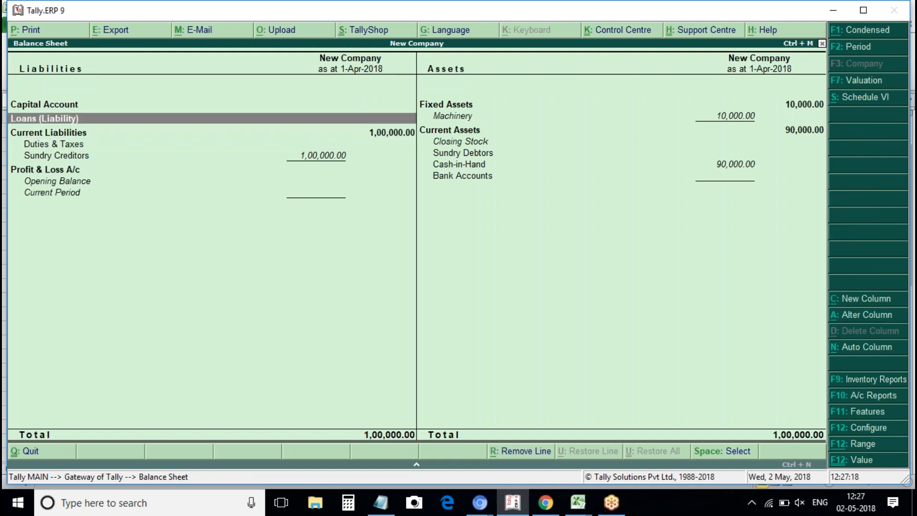
key(Right)
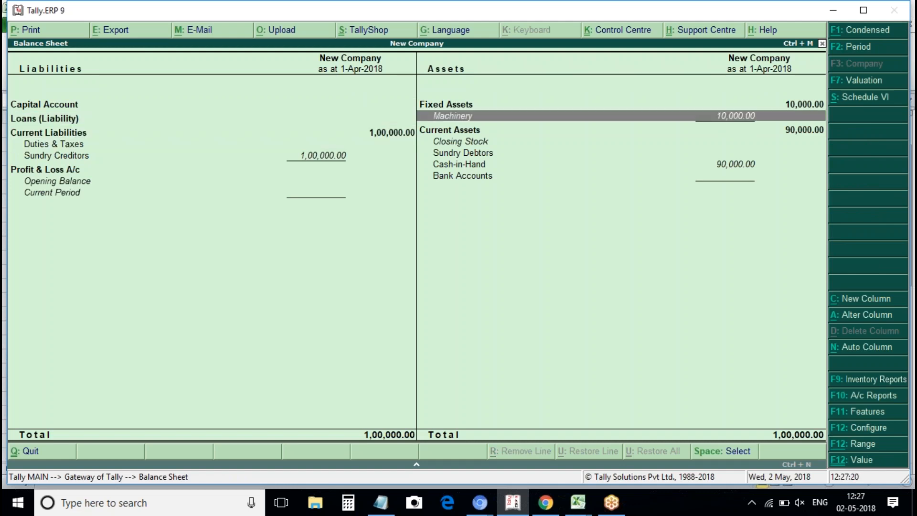
key(Down)
key(Down)
key(Down)
key(Down)
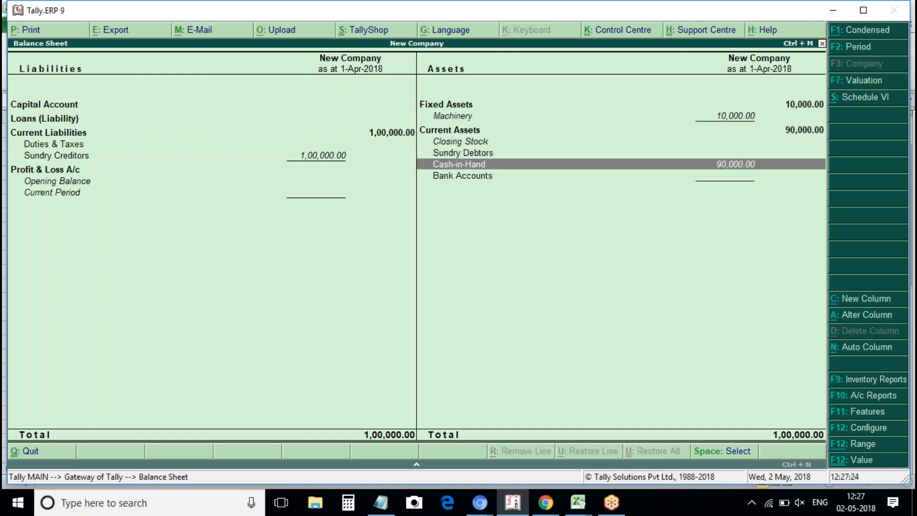
key(Up)
key(Up)
key(Up)
key(Up)
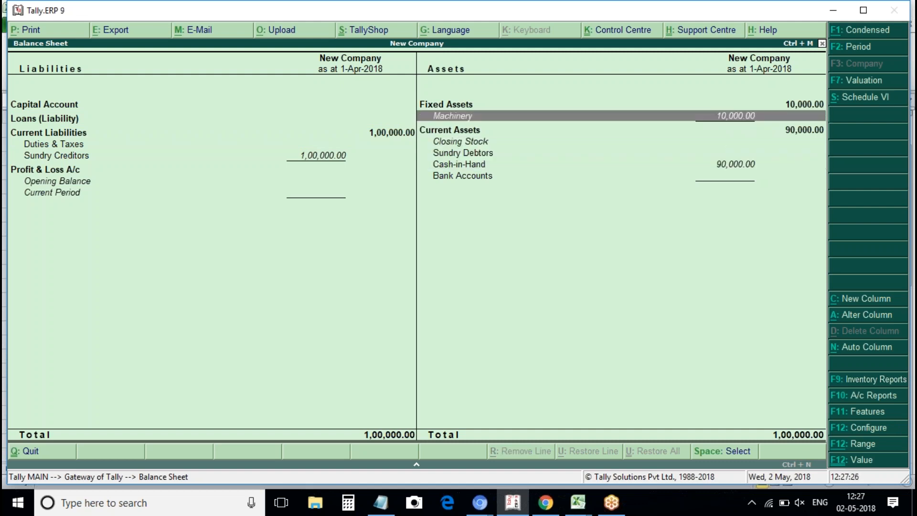
key(Return)
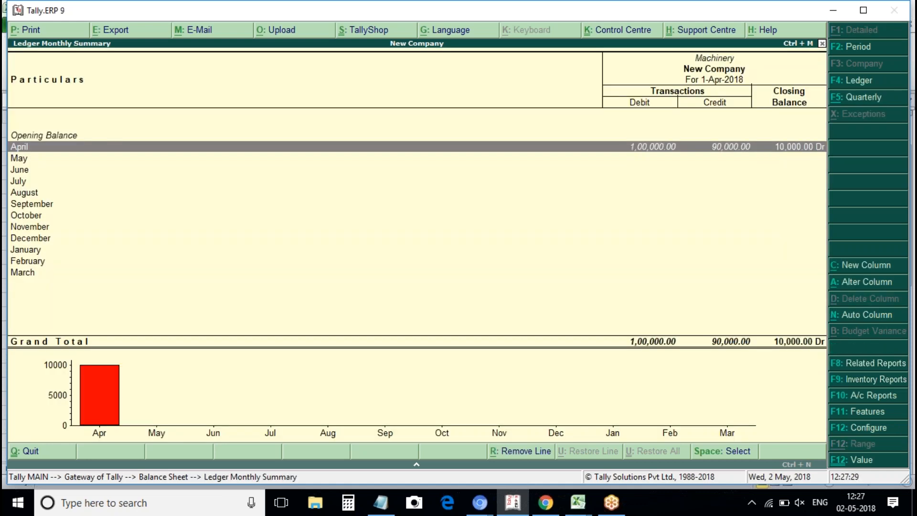
key(Return)
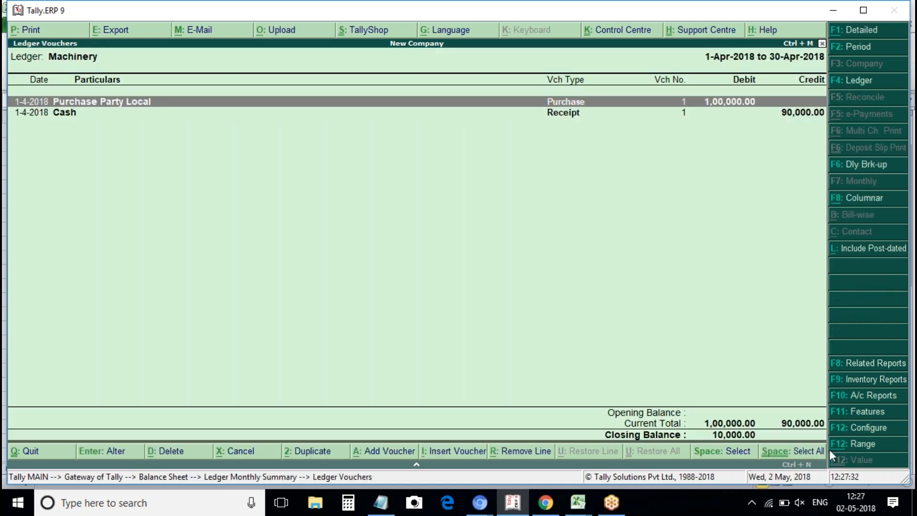
key(Escape)
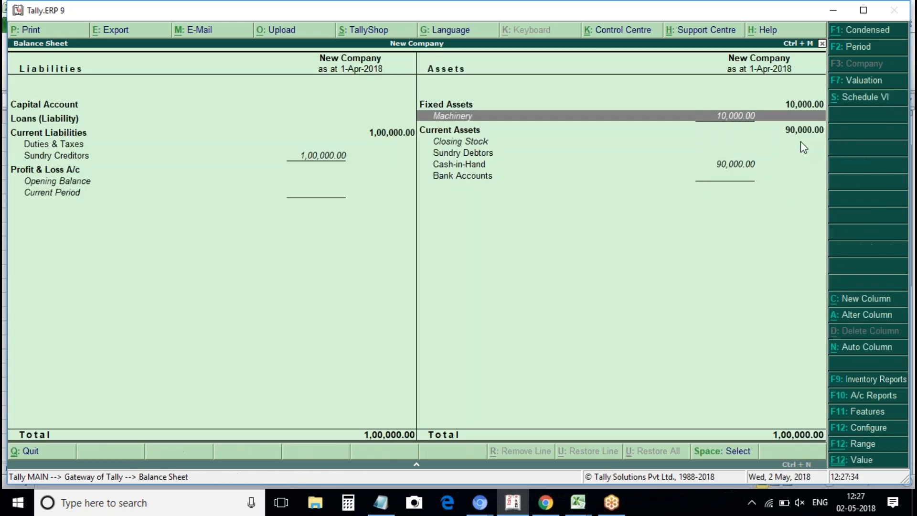
key(Escape)
key(Escape)
key(Escape)
Go to Accounts Info > Ledgers and start a new ledger.
key(Down)
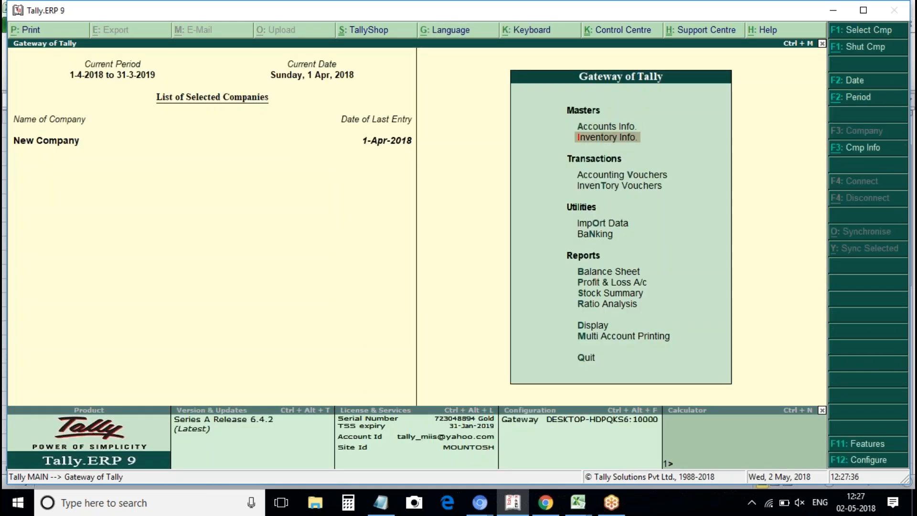
key(Up)
key(Return)
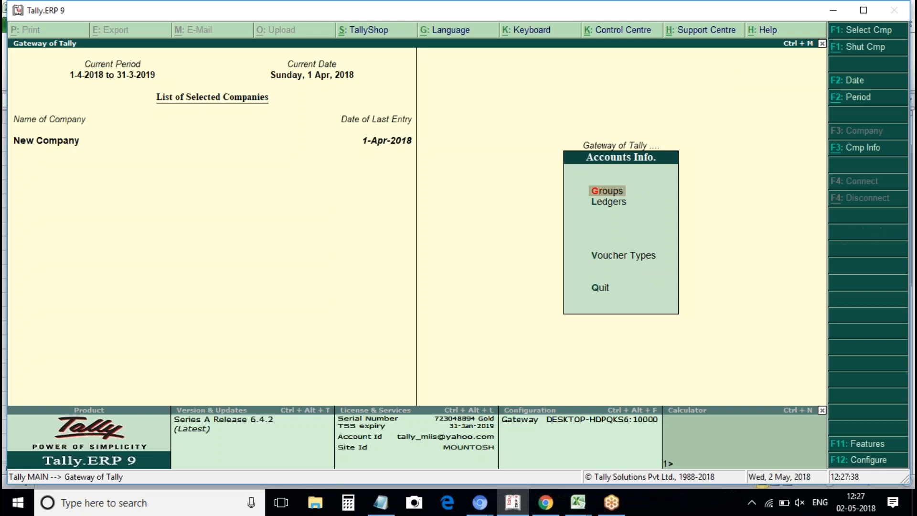
key(Down)
key(Return)
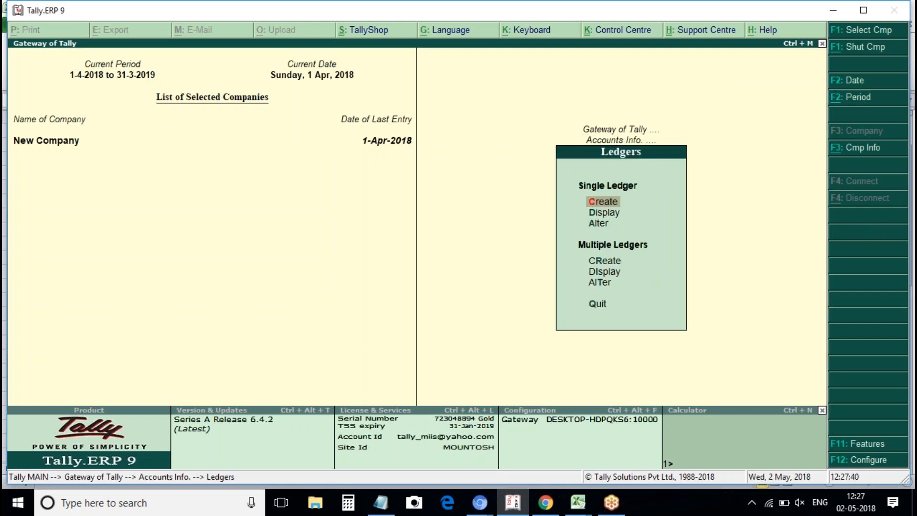
key(Return)
Create the ledger 'Loss on Fixed Asset' under Indirect Expenses and save it.
text(Losd)
key(BackSpace)
text(so)
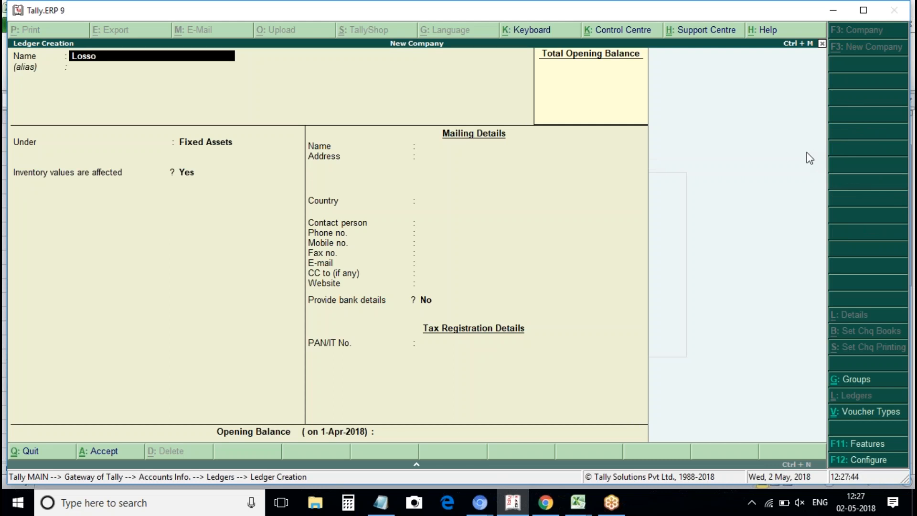
key(BackSpace)
text(on Fixed Asset in)
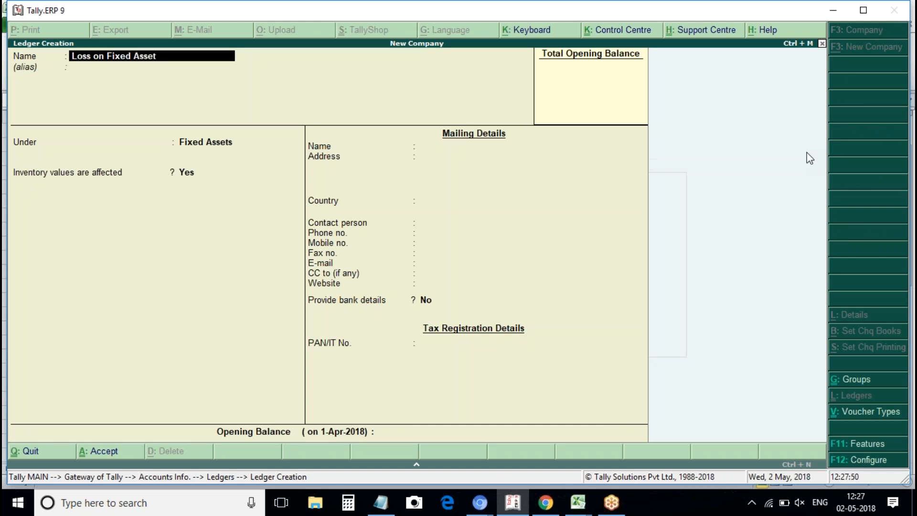
key(BackSpace)
key(BackSpace)
key(BackSpace)
key(Return)
text(Indirect Expe)
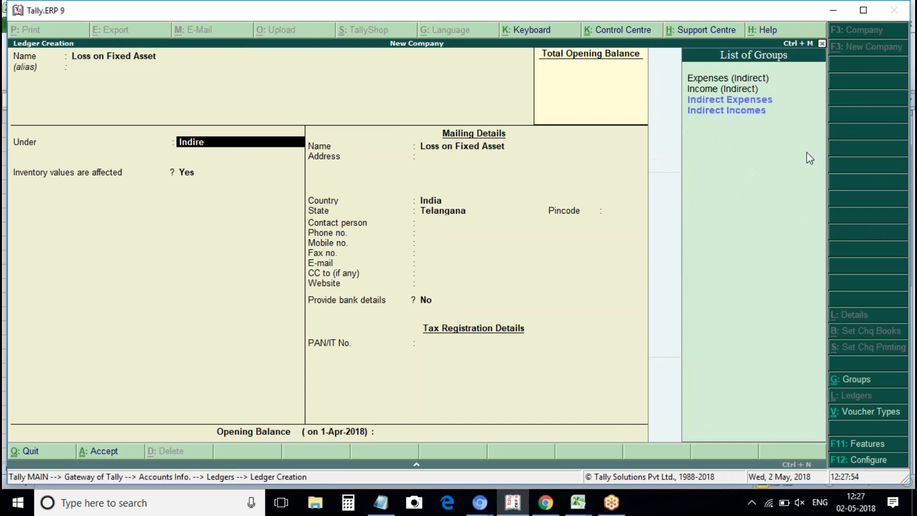
key(Return)
key(Return)
key(Return)
key(Return)
key(Return)
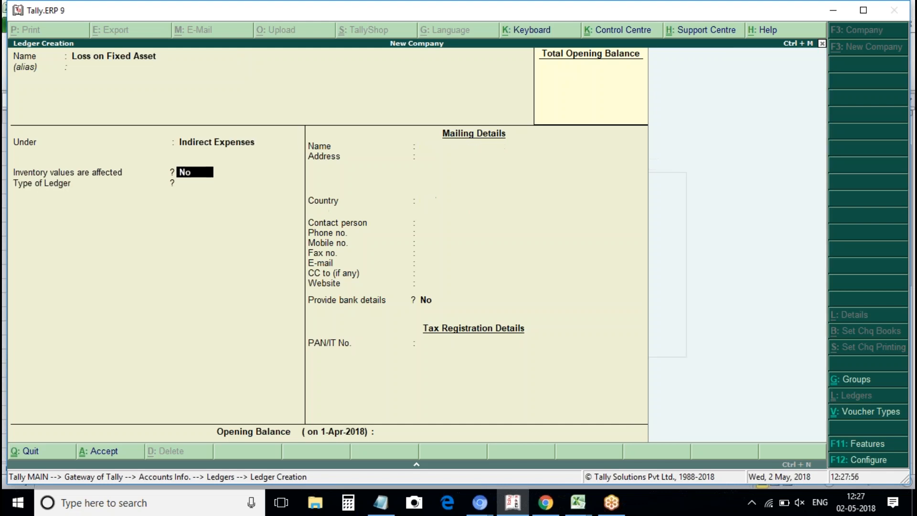
key(Return)
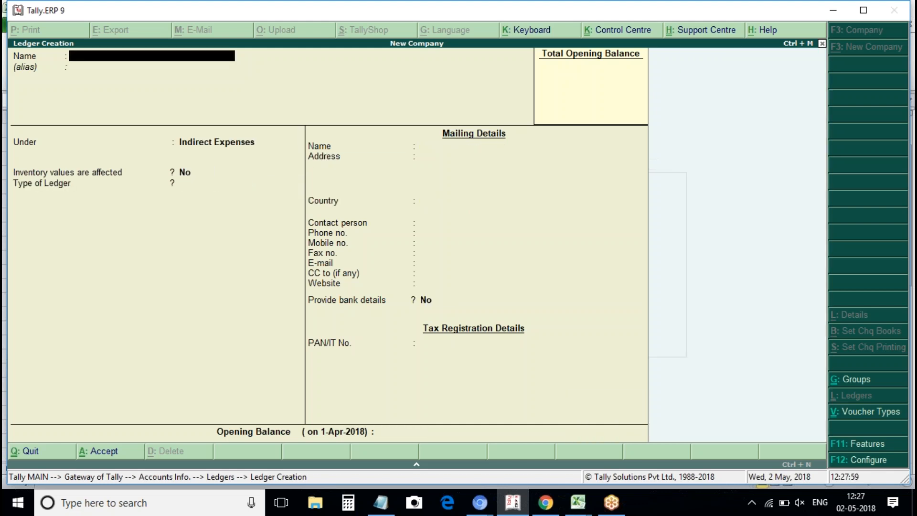
key(Escape)
key(Escape)
key(Escape)
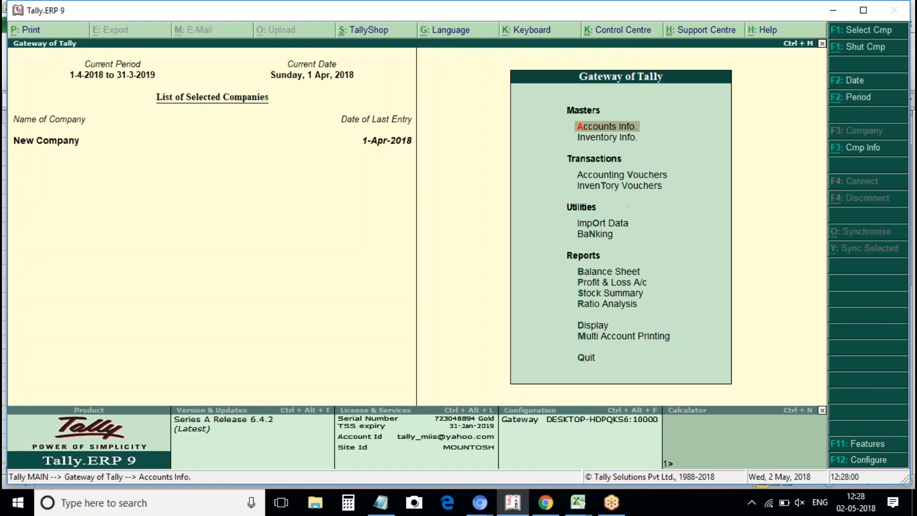
Start a Journal voucher debiting Loss on Fixed Asset 10,000.
key(v)
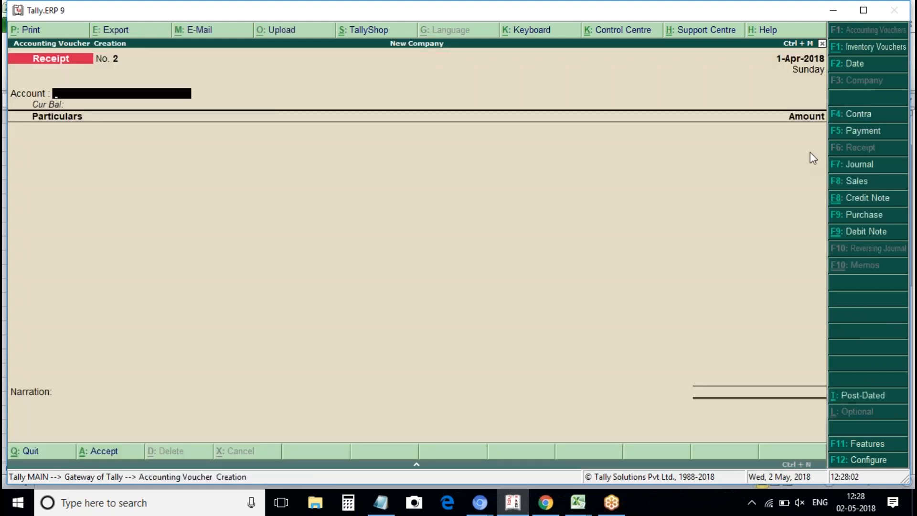
key(F7)
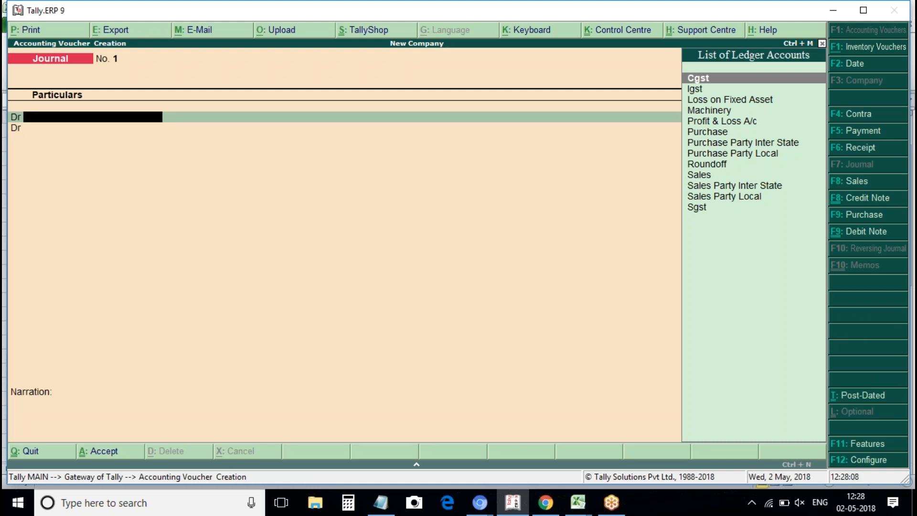
key(Down)
key(Down)
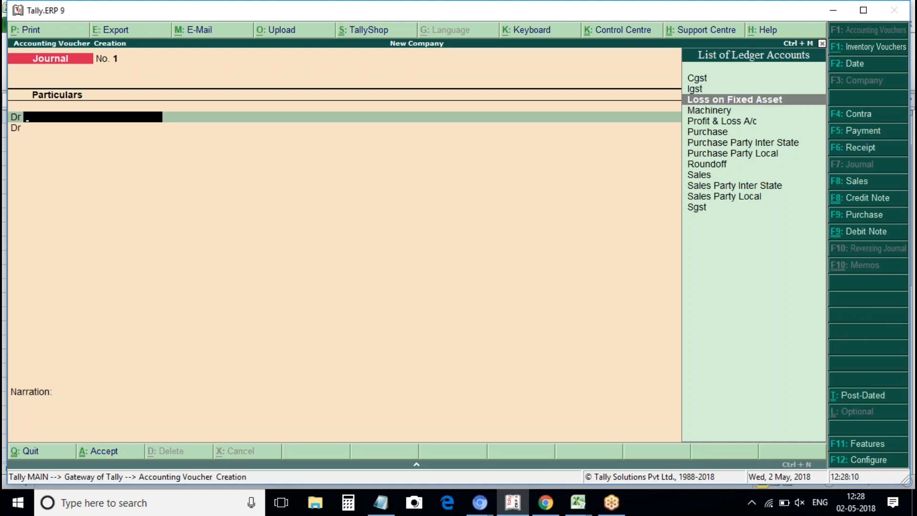
key(Return)
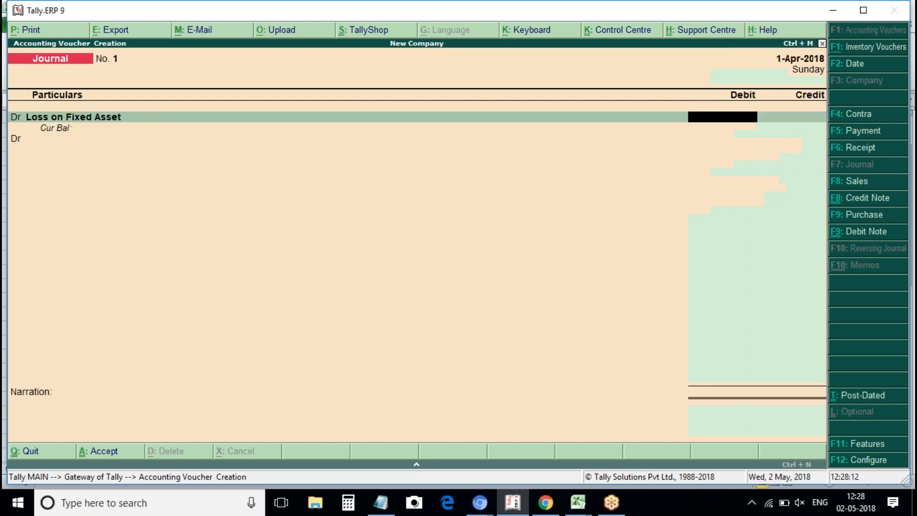
text(10000)
key(Return)
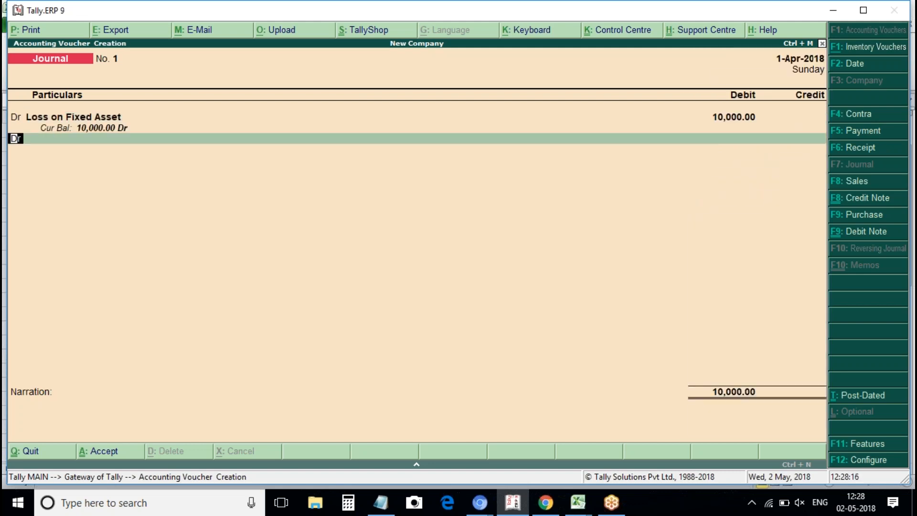
Credit Machinery 10,000, save the journal and return to the Gateway of Tally.
text(c)
key(Return)
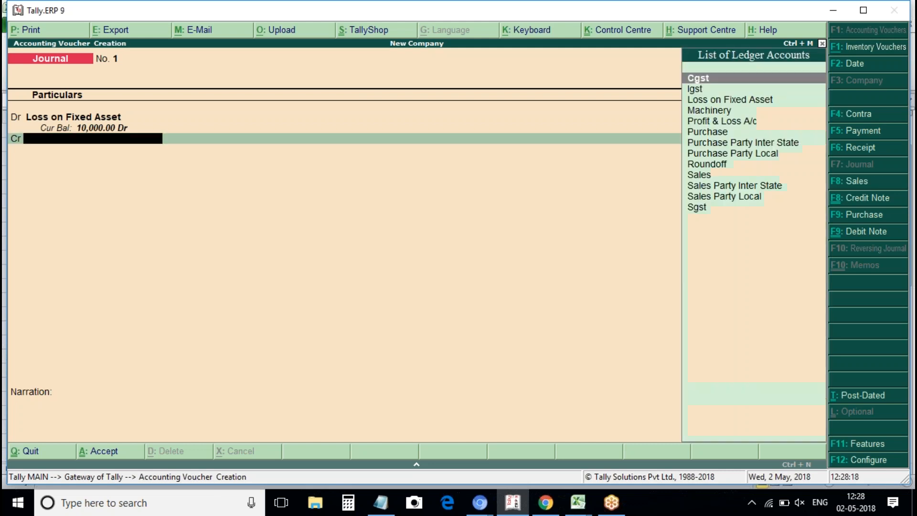
key(Down)
key(Down)
key(Down)
key(Return)
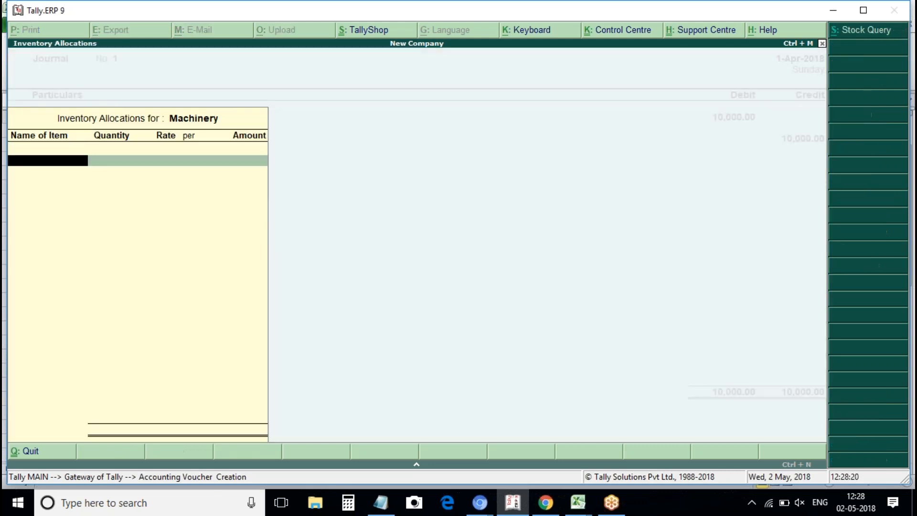
key(Return)
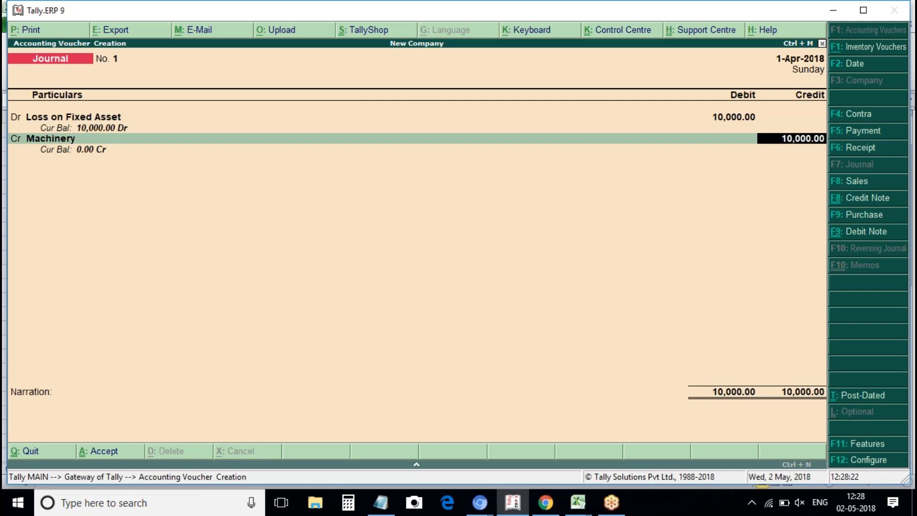
key(Return)
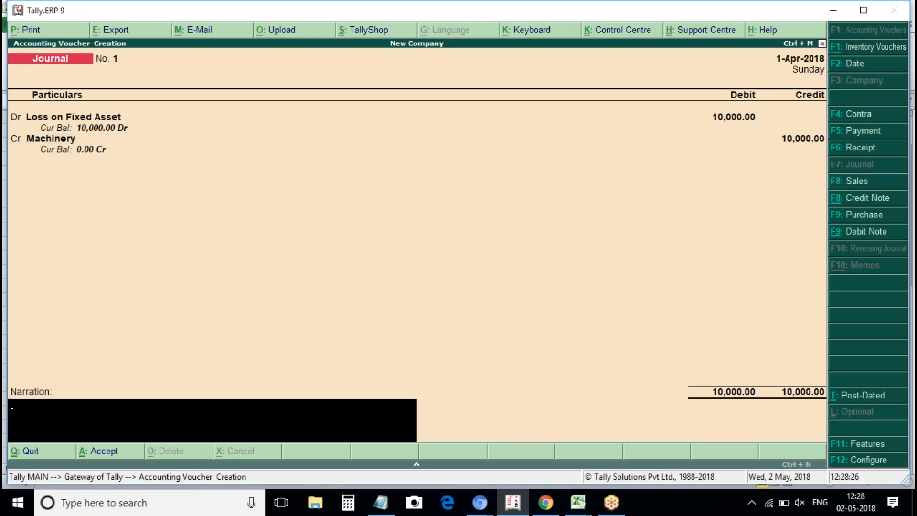
key(Return)
key(Return)
key(Escape)
key(Return)
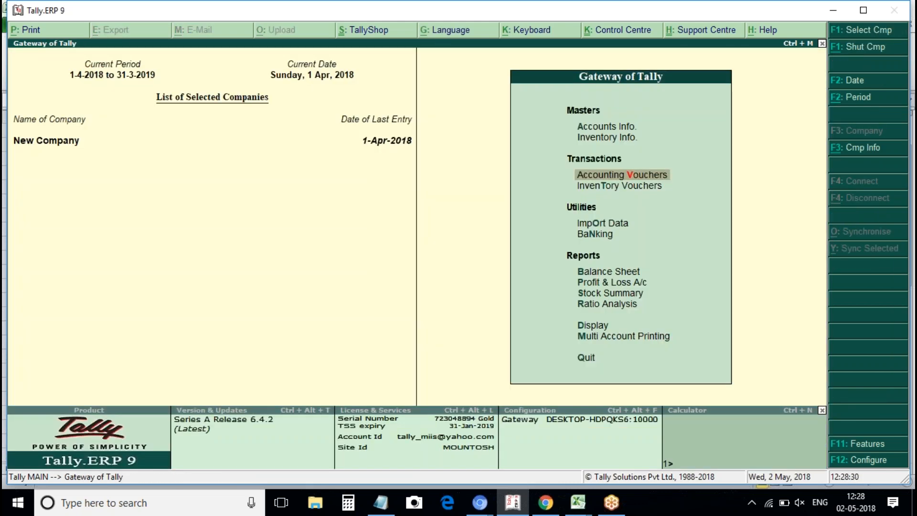
key(Down)
key(Down)
key(Down)
key(Down)
key(Down)
key(Return)
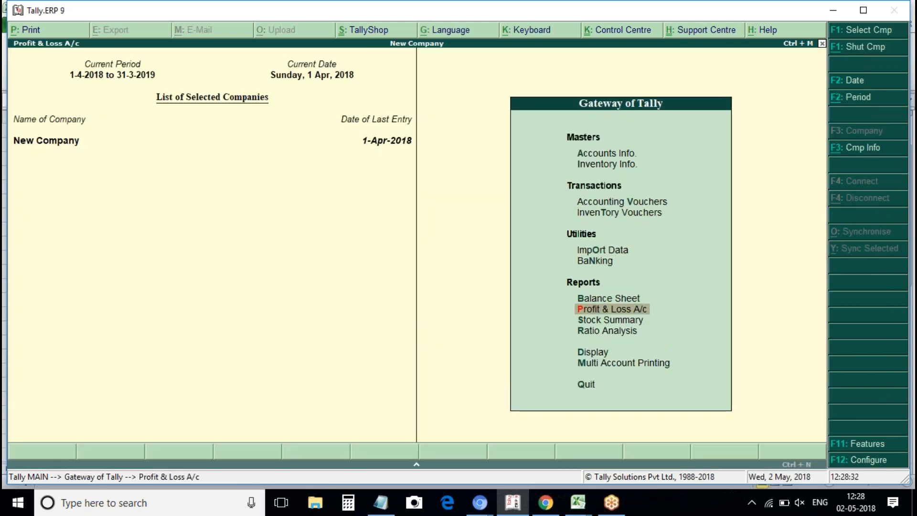
key(alt+F1)
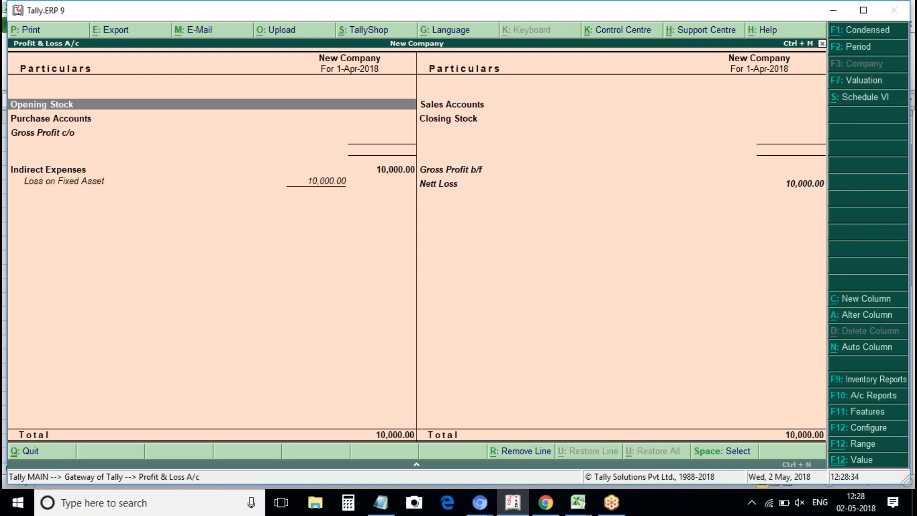
key(Down)
key(Down)
key(Down)
key(Down)
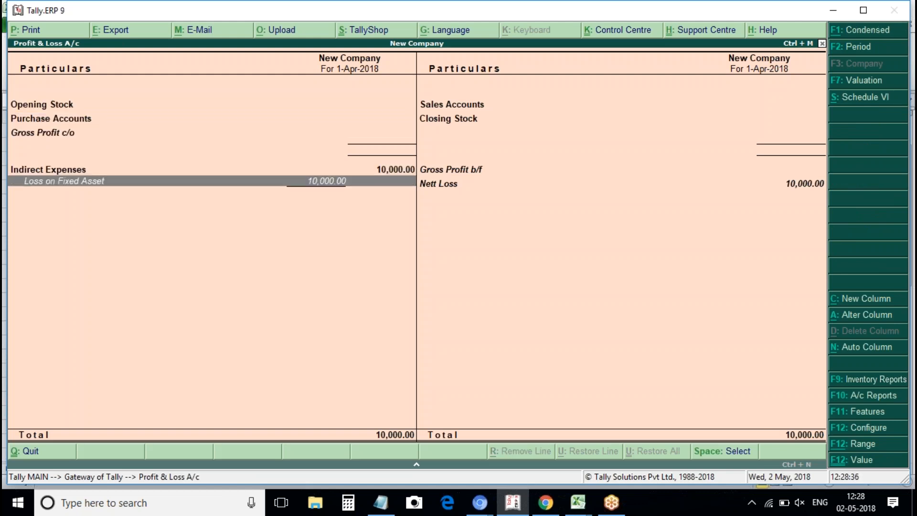
key(Escape)
key(Down)
key(Up)
key(Up)
key(Return)
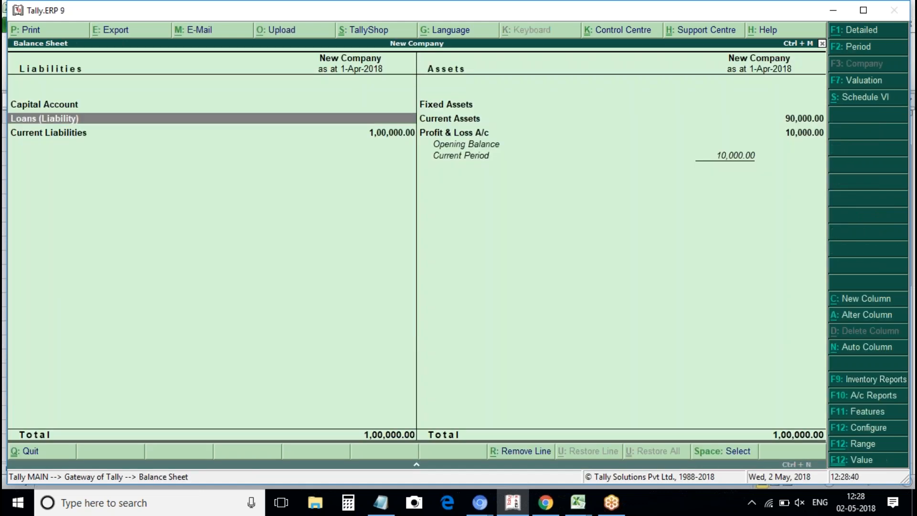
key(alt+F1)
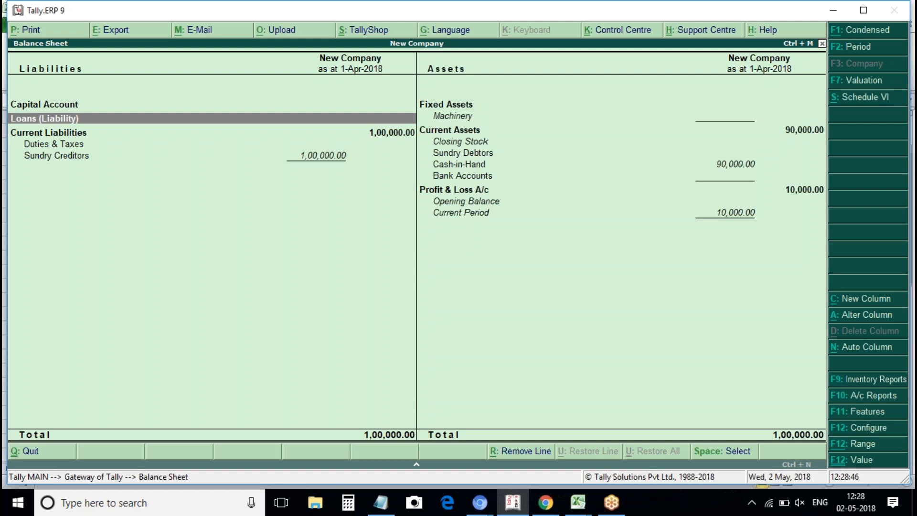
click(443, 114)
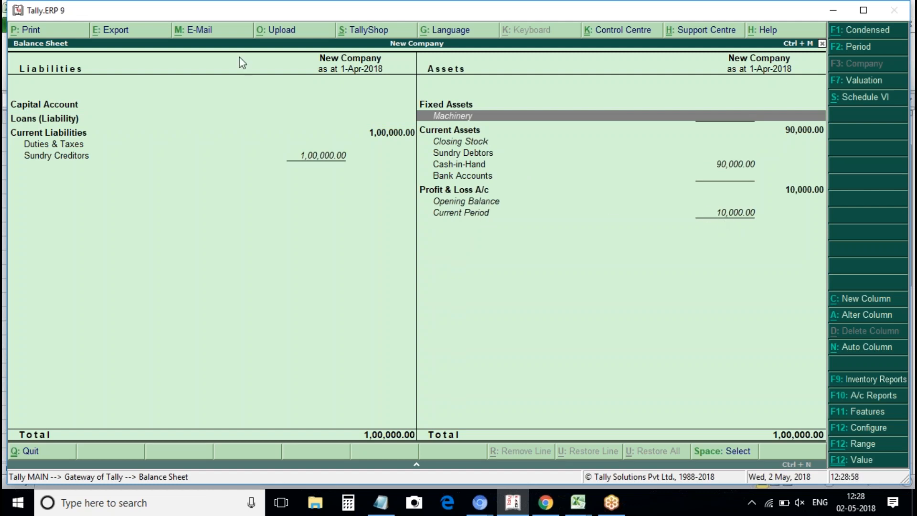
click(212, 132)
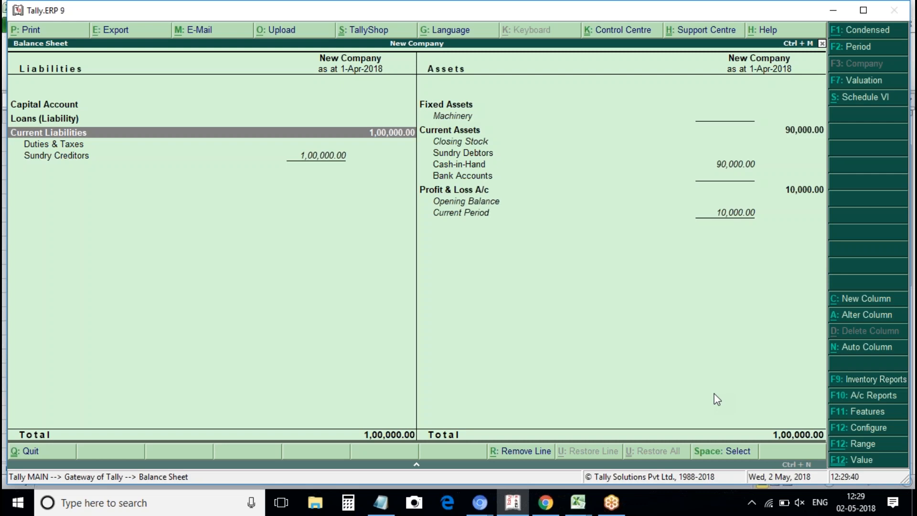
key(Right)
key(Escape)
key(Escape)
key(Escape)
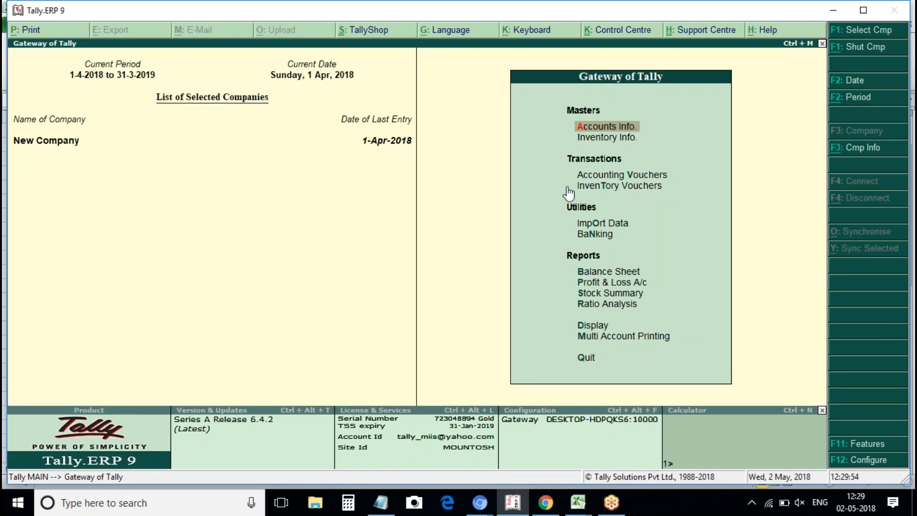
In Notepad, type the heading 'contra entry.' followed by 'Cash to cash transfer.'.
click(376, 506)
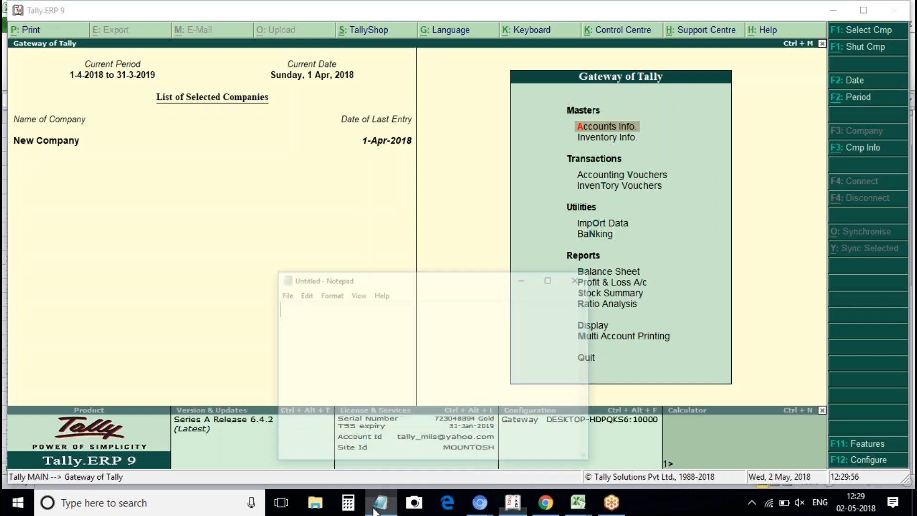
text(contrae)
key(BackSpace)
key(BackSpace)
key(BackSpace)
text(a)
key(BackSpace)
text(ra e)
key(BackSpace)
key(BackSpace)
text(a entry.)
key(Return)
key(Return)
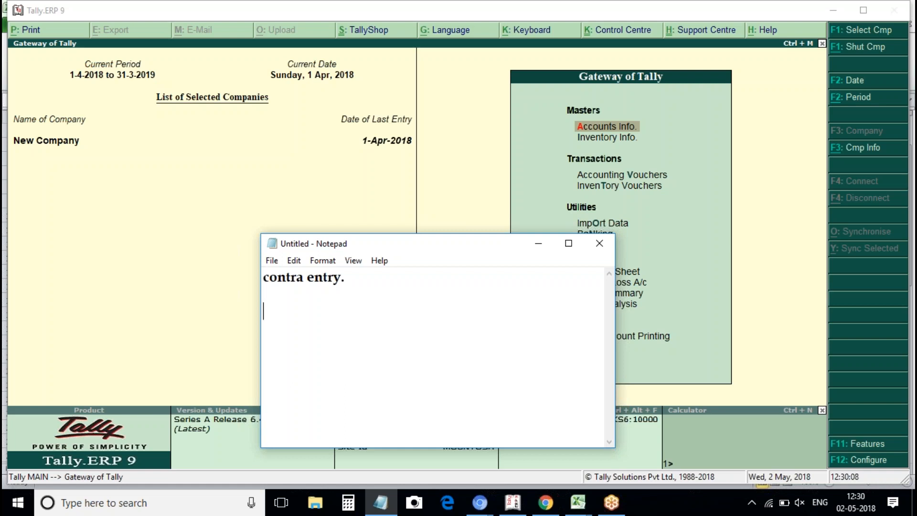
text(Cash to )
text(cash )
text(ledge)
key(BackSpace)
key(BackSpace)
key(BackSpace)
key(BackSpace)
key(BackSpace)
text(transse)
key(BackSpace)
key(BackSpace)
text(fer.)
key(Return)
Add 'bank to bank transfer', 'Cash deposited in bank', 'Cash withdrawn from bank', then minimise Notepad.
text(bank to bank transer)
key(BackSpace)
key(BackSpace)
key(BackSpace)
text(fer.)
key(Return)
key(BackSpace)
key(BackSpace)
key(BackSpace)
key(BackSpace)
key(BackSpace)
text(sfer)
key(Return)
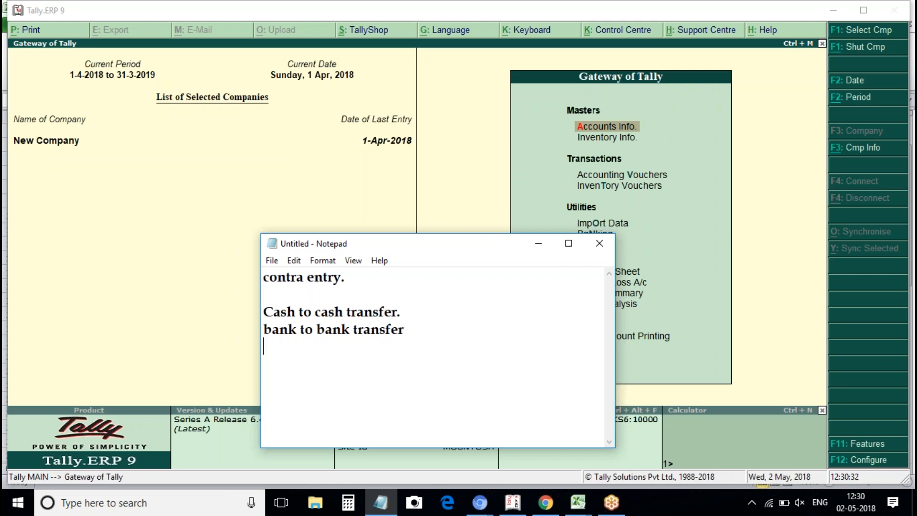
text(Csa)
key(BackSpace)
key(BackSpace)
text(ash deposited in bank)
key(Return)
text(Cash wi)
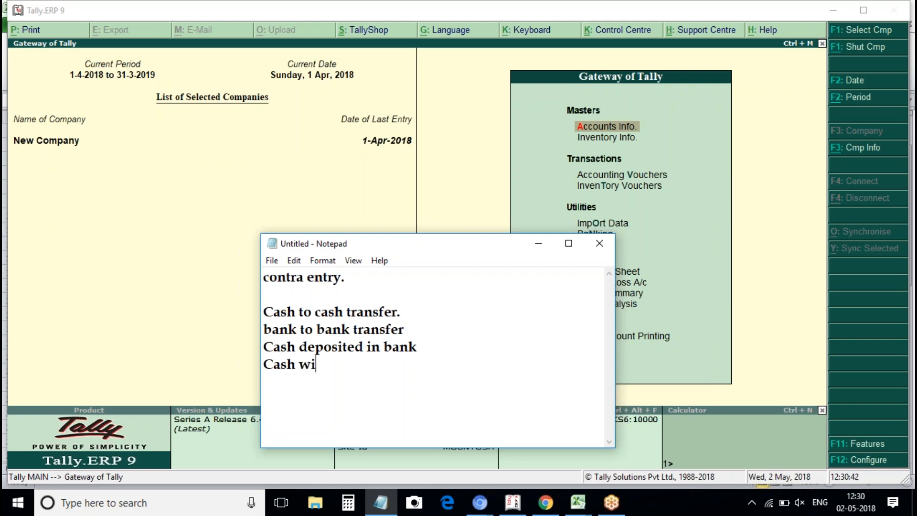
text(thdrawn from bank)
key(Return)
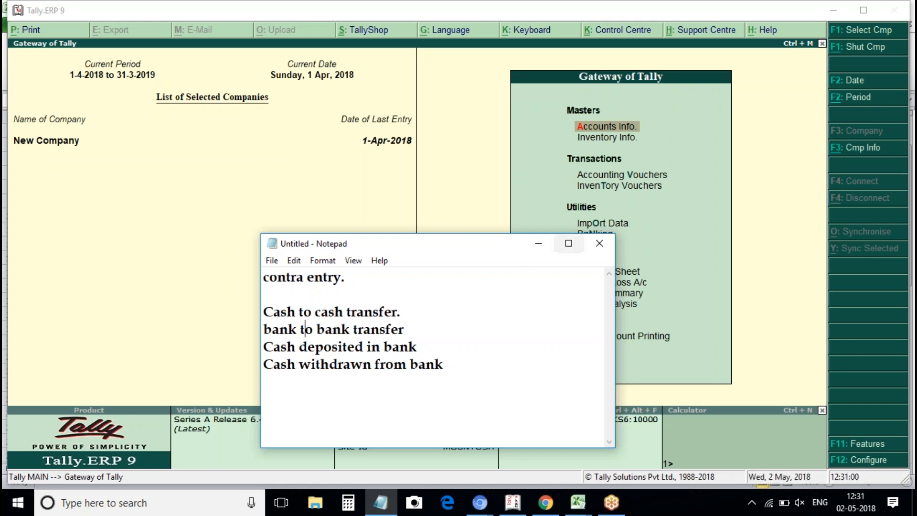
click(538, 244)
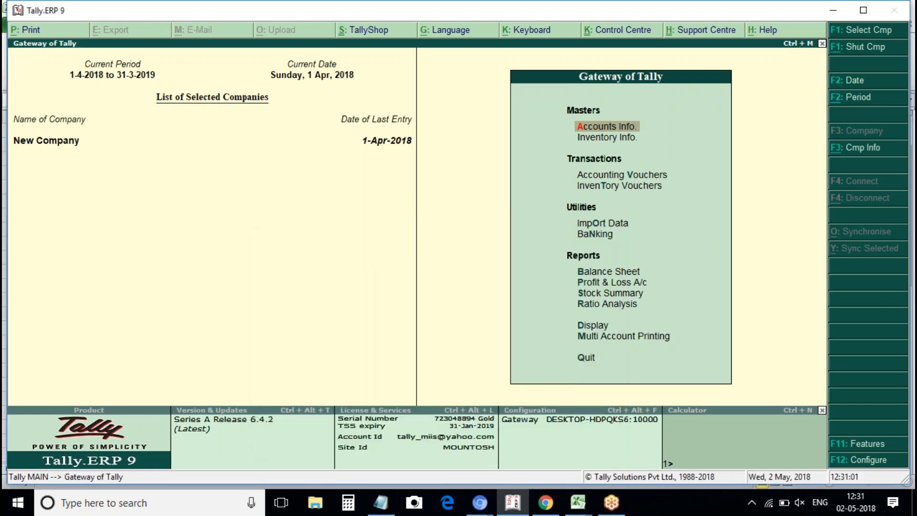
Open the Balance Sheet in detailed view and select Cash-in-Hand at 90,000.00.
click(613, 271)
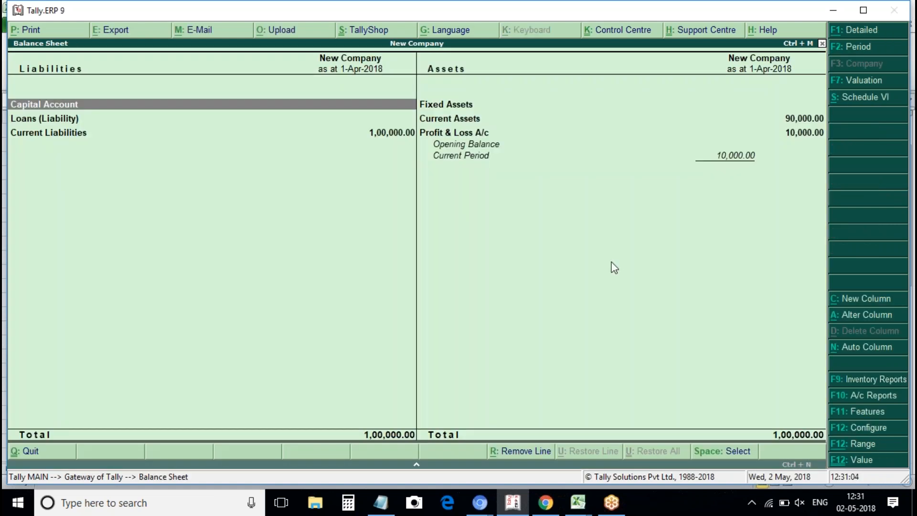
key(alt+F1)
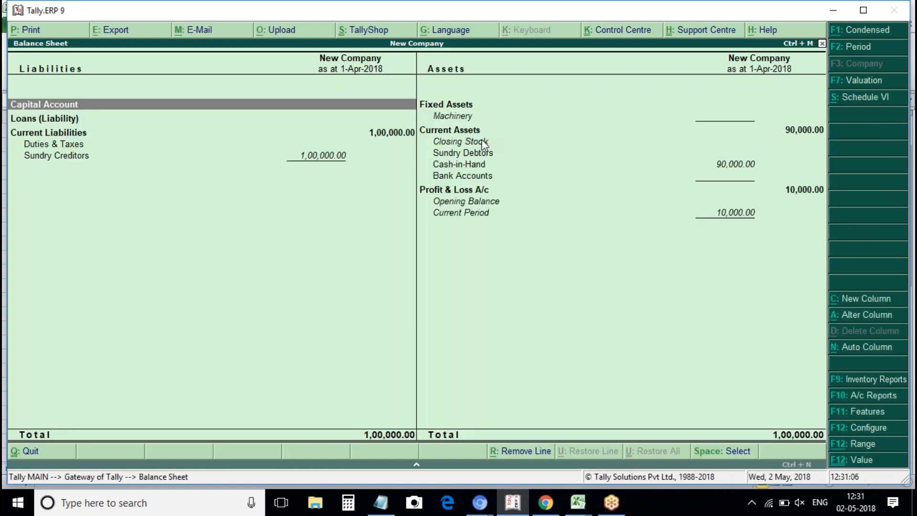
click(477, 163)
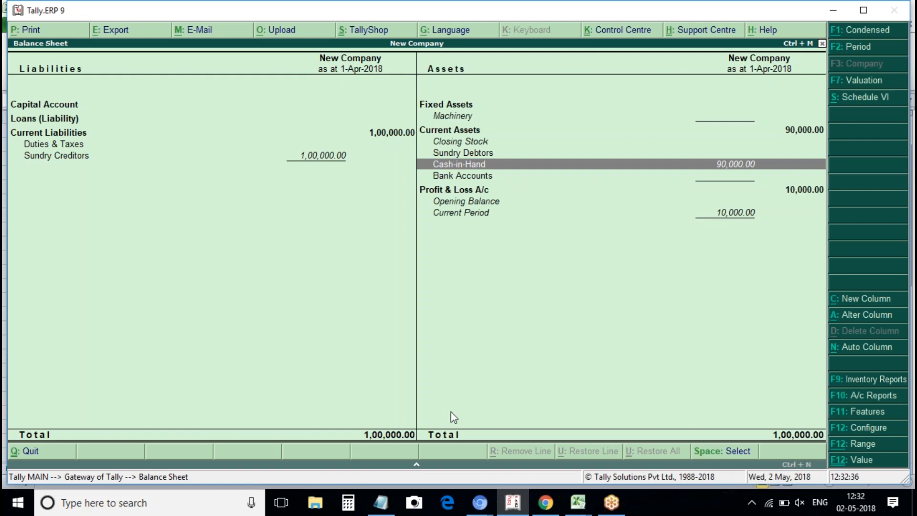
Bring the Notepad contra entry notes in front of the Tally Balance Sheet.
click(382, 502)
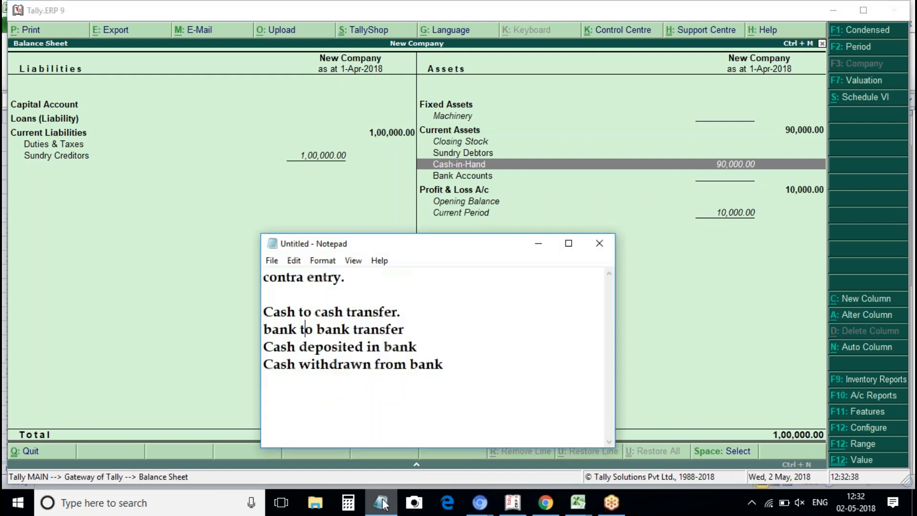
click(298, 328)
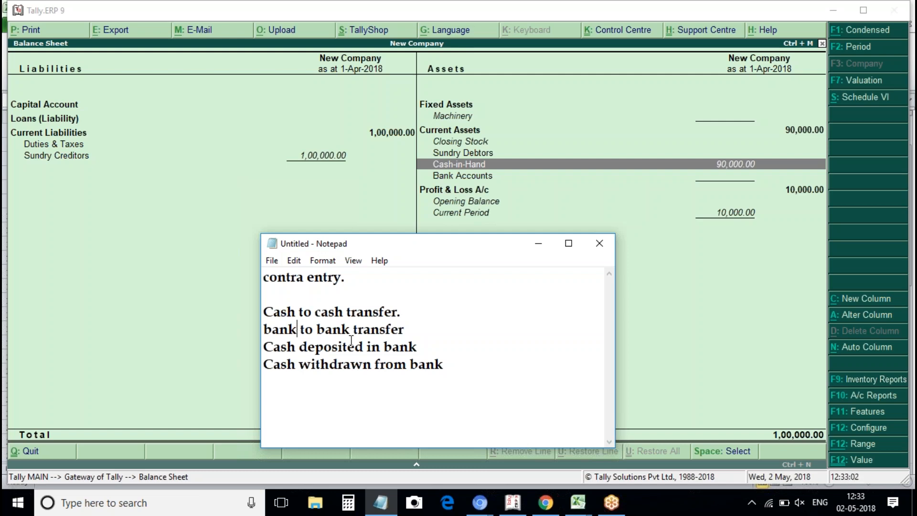
click(363, 329)
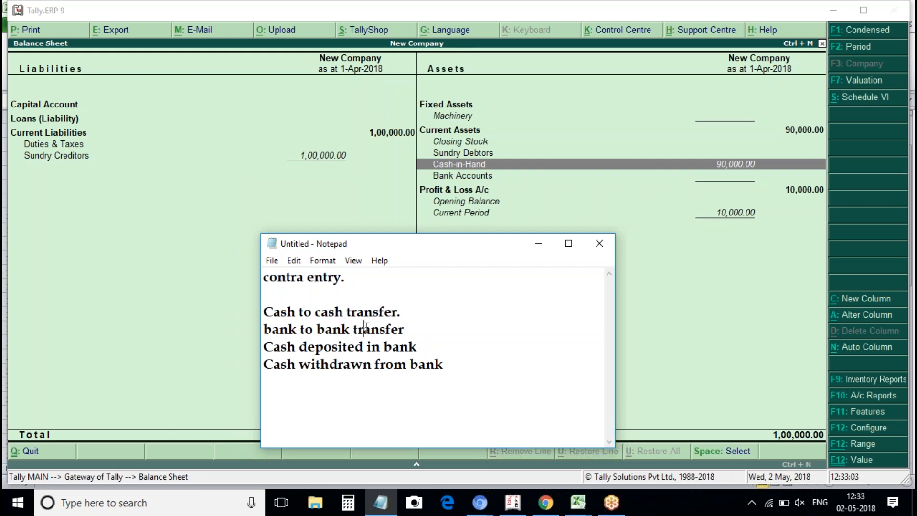
click(344, 314)
click(332, 329)
click(300, 343)
click(371, 361)
Return to Tally, close the Balance Sheet and open the Day Book.
click(309, 204)
key(Escape)
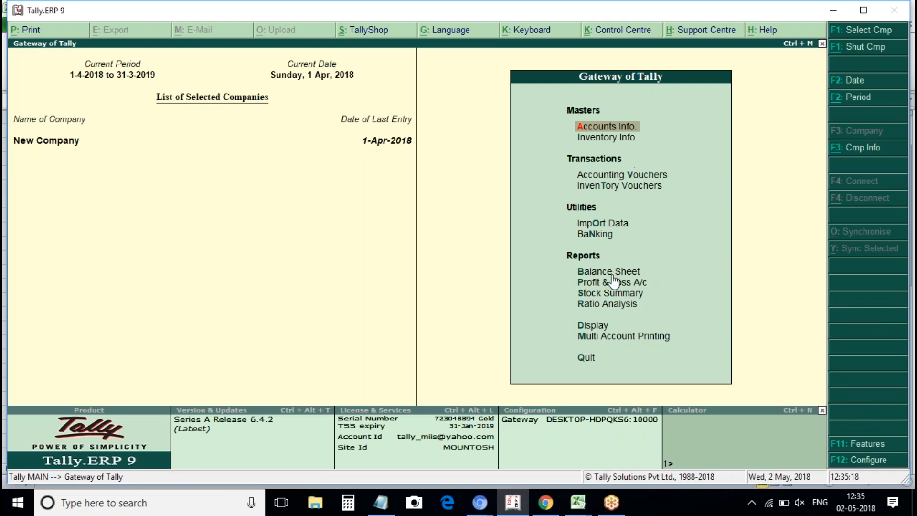
click(598, 330)
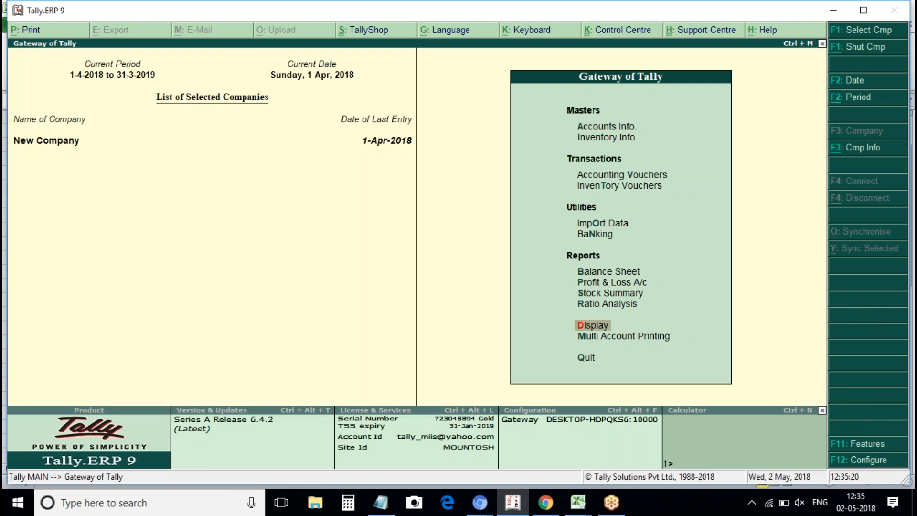
key(Down)
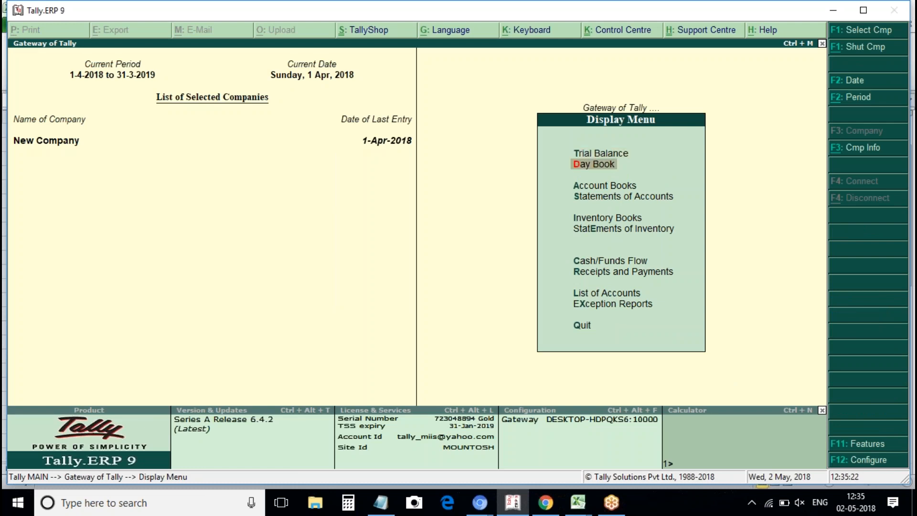
key(Return)
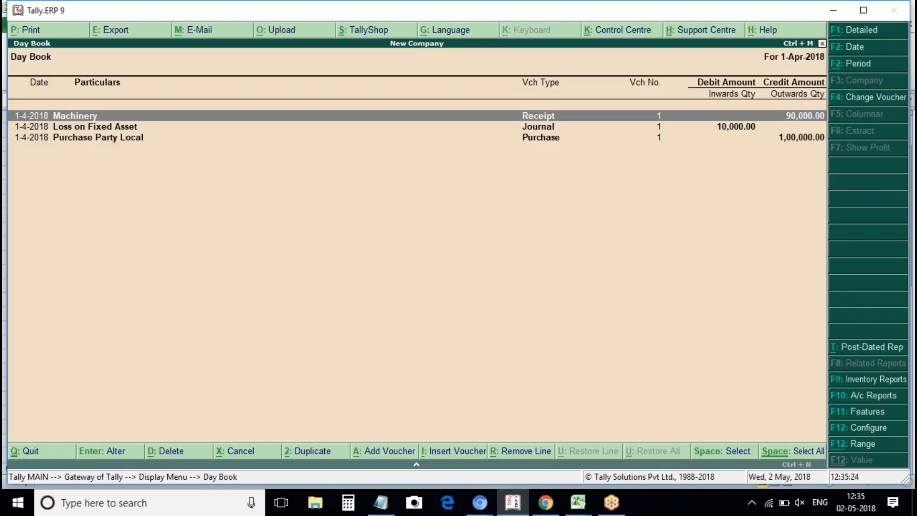
Select all three vouchers, delete them with confirmation, and close the empty Day Book.
key(ctrl+space)
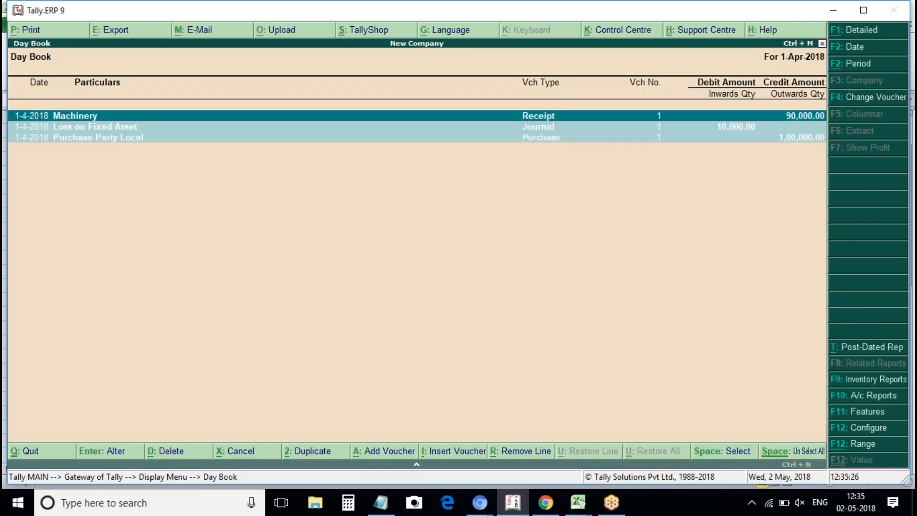
key(alt+d)
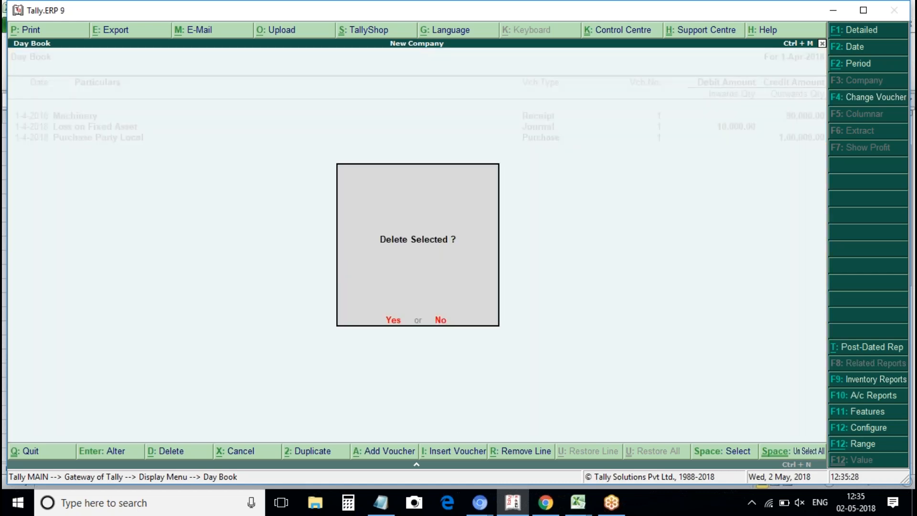
key(y)
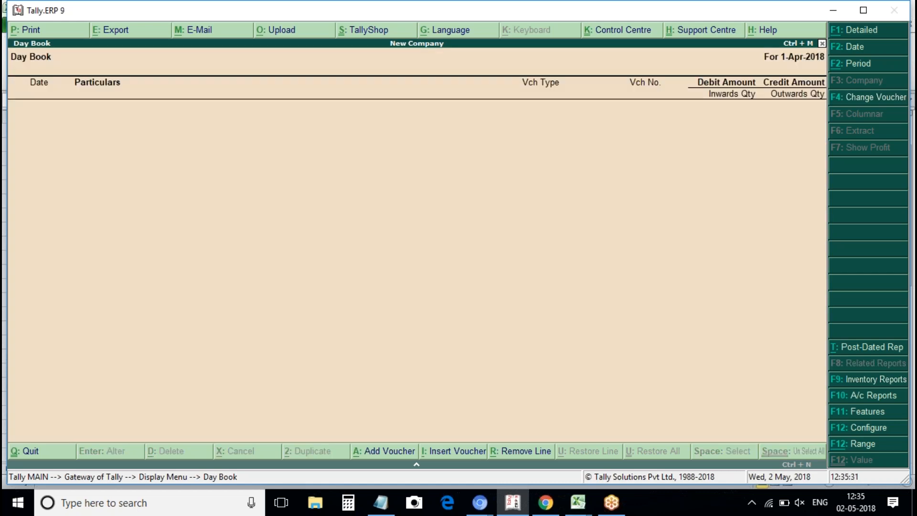
key(Escape)
key(Escape)
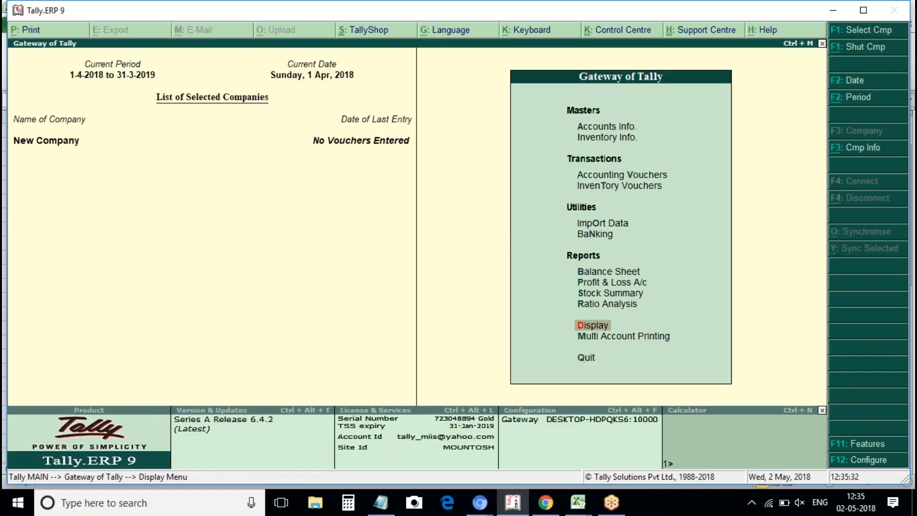
Open Multiple Ledgers Alteration under Accounts Info and review the ledger list.
key(Down)
key(Down)
key(Down)
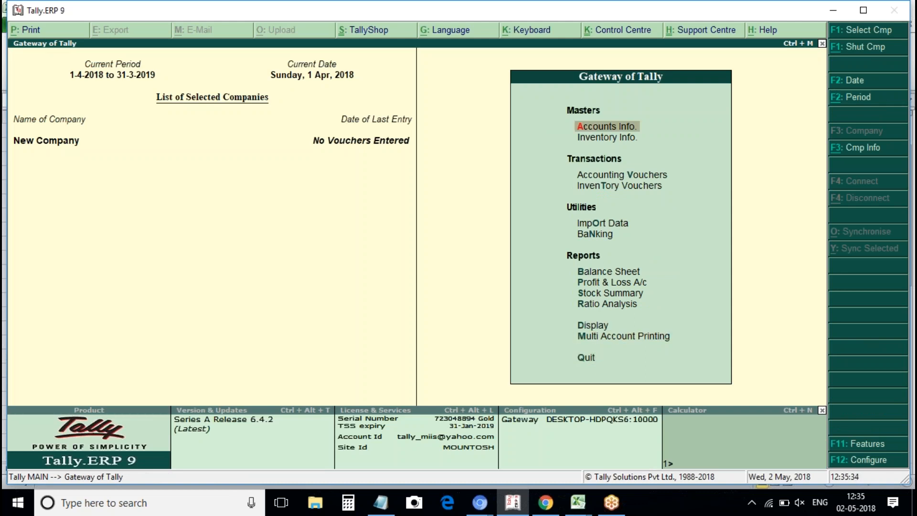
key(Return)
key(Down)
key(Down)
key(Up)
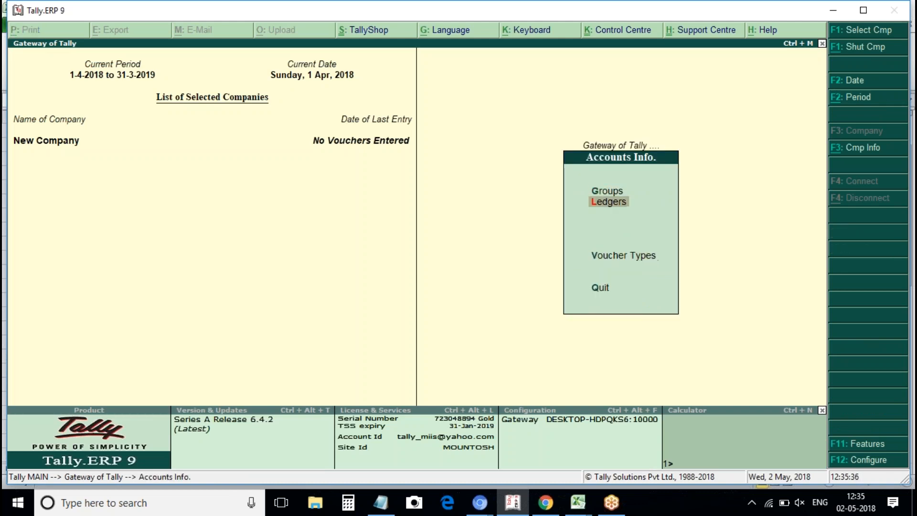
key(Return)
key(Down)
key(Down)
key(Down)
key(Down)
key(Down)
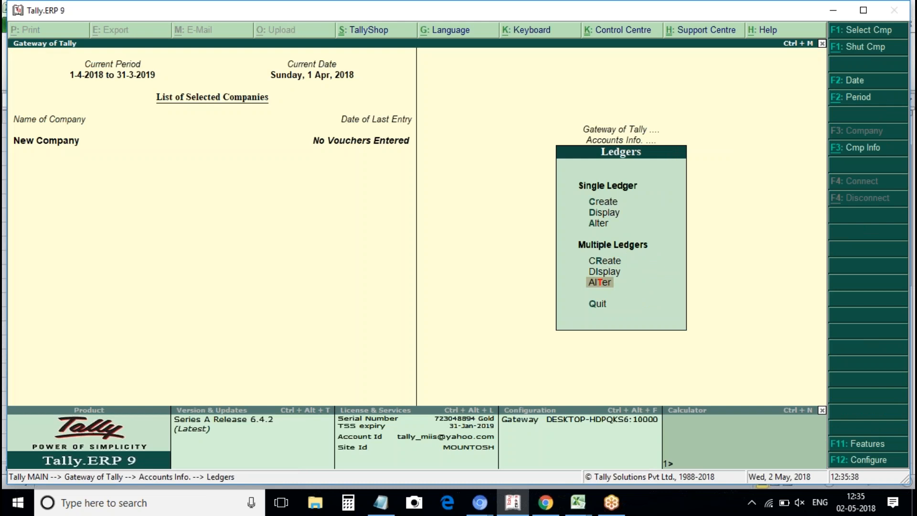
key(Return)
key(Return)
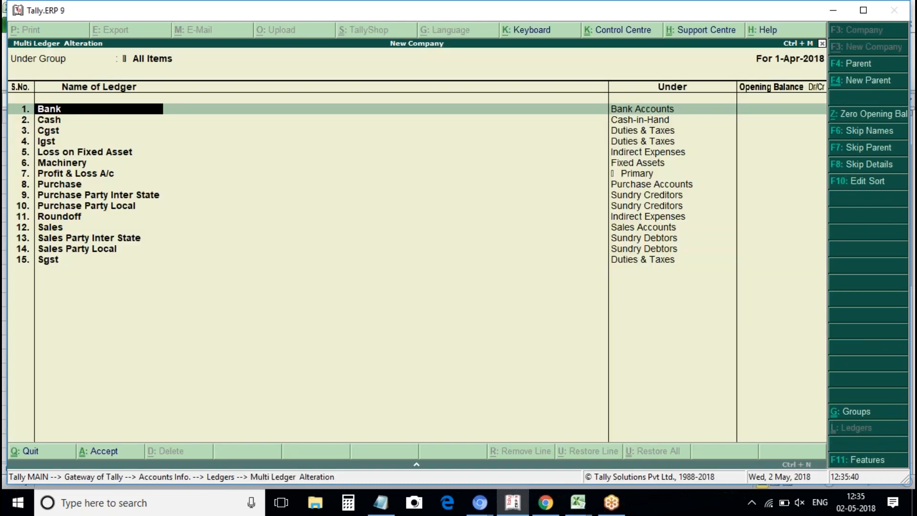
key(Down)
key(Down)
key(Down)
key(Down)
key(Down)
key(Down)
key(Down)
key(Down)
key(Down)
key(Down)
key(Down)
key(Down)
key(BackSpace)
Quit the alteration screen without saving and open the Company Info menu (Alt+F3).
key(Escape)
key(y)
key(Escape)
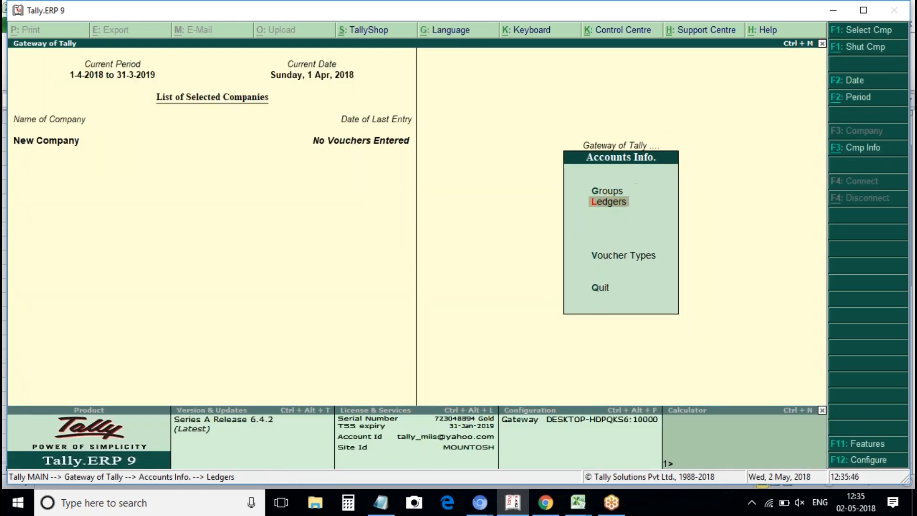
key(Escape)
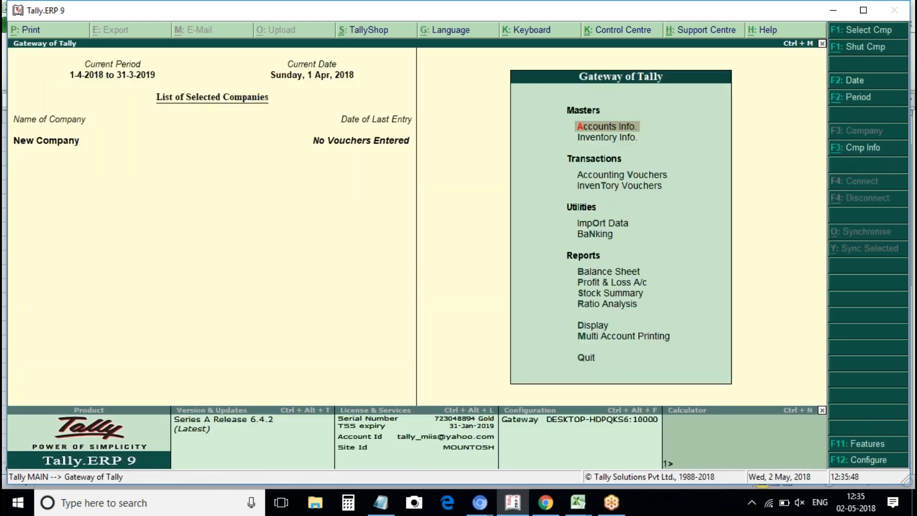
key(alt+F3)
key(Down)
key(Down)
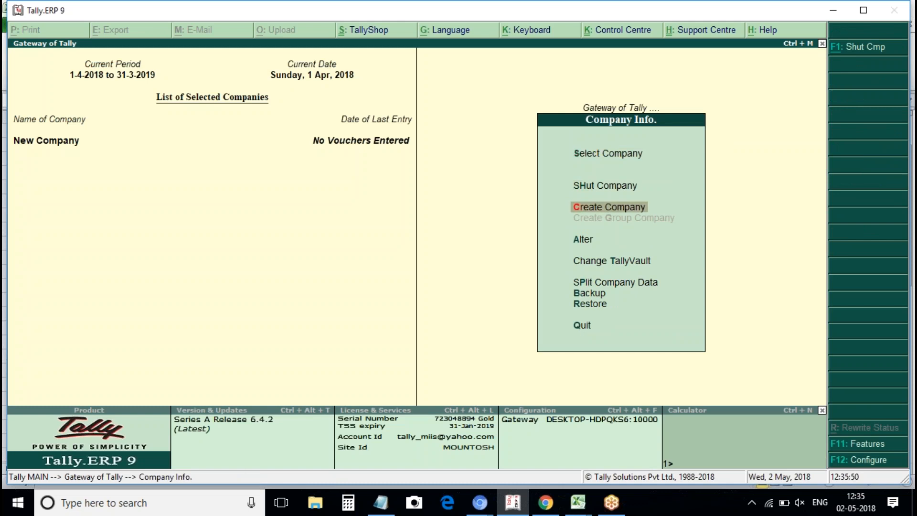
Create the company 'Contra Company' with country India and state Telangana.
key(Return)
text(Con)
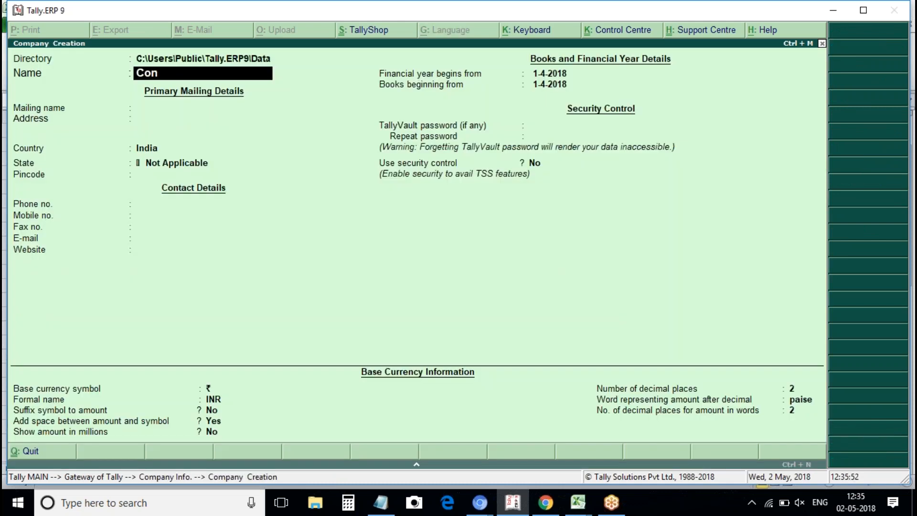
text(traEn)
key(BackSpace)
key(BackSpace)
text(Company)
key(Return)
key(Return)
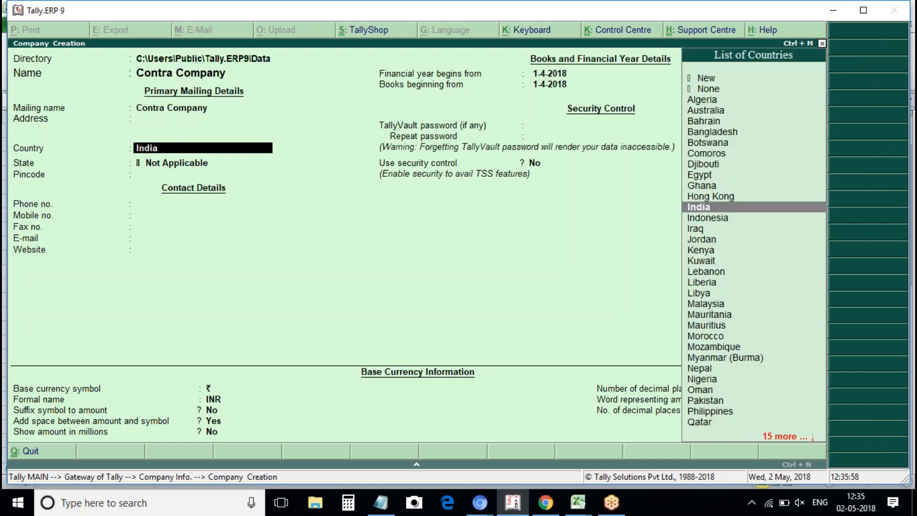
key(Return)
text(Telangana)
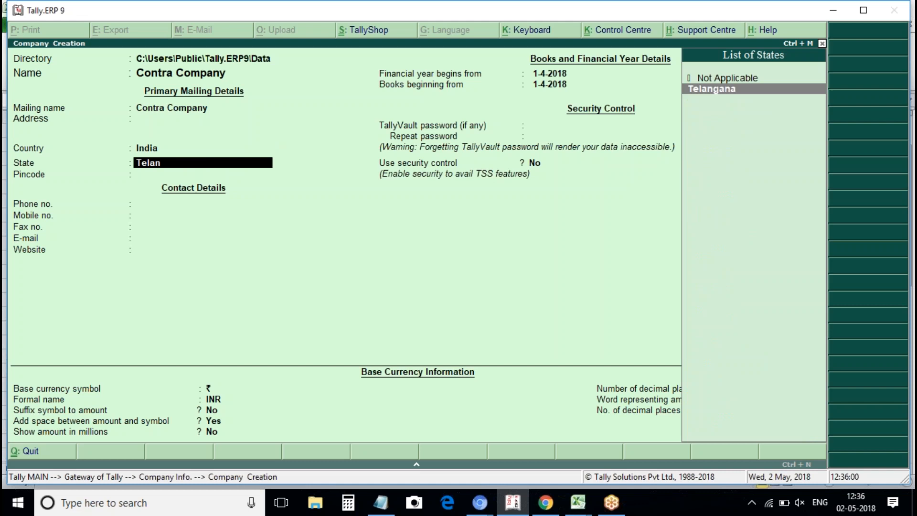
key(Return)
key(Return)
key(Return)
key(Return)
key(Return)
key(Return)
key(Return)
key(Return)
key(Return)
key(Return)
key(Return)
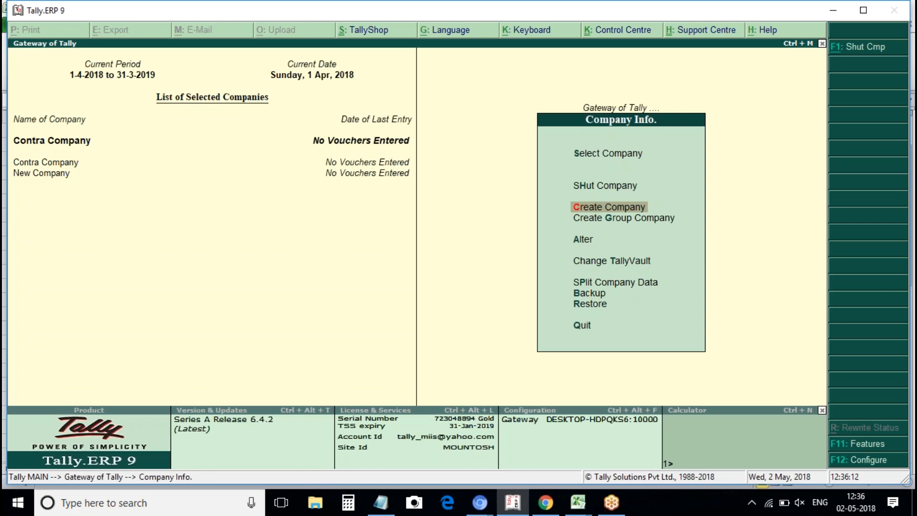
From Gateway of Tally, go to Accounts Info > Ledgers > Create.
key(Escape)
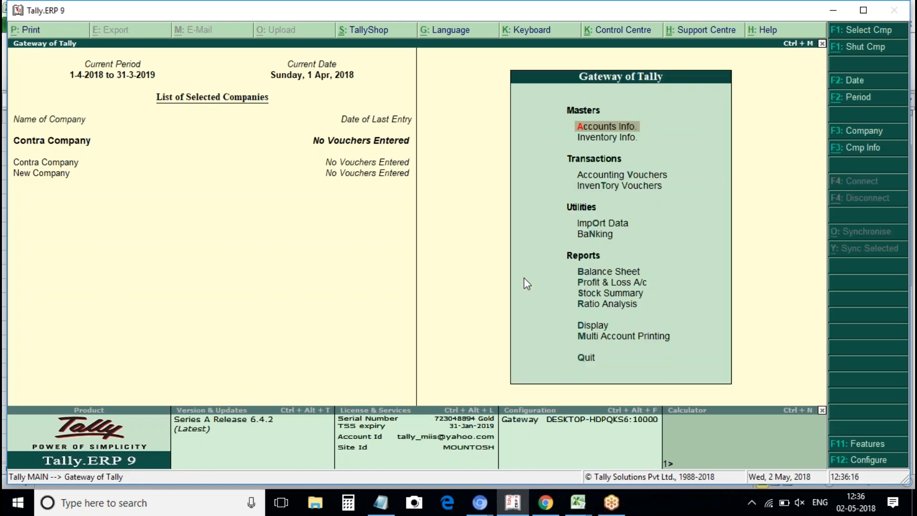
key(Return)
key(Down)
key(Return)
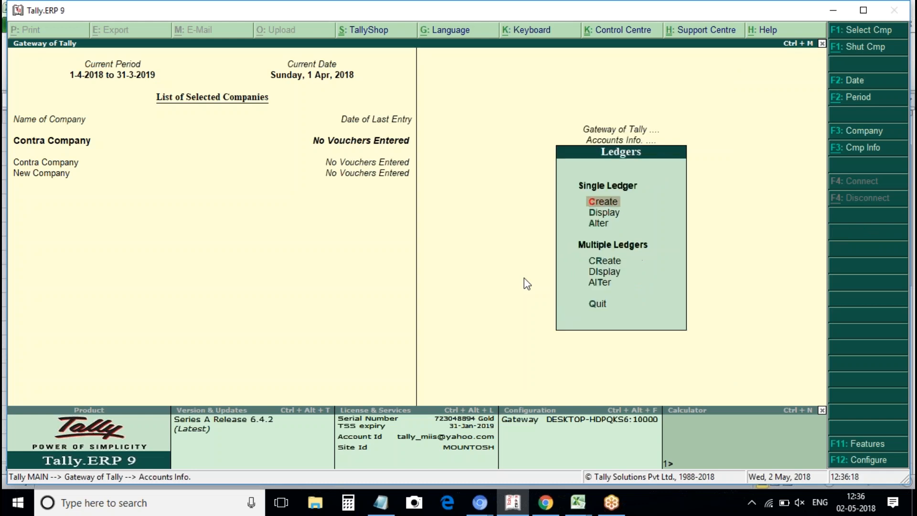
key(Return)
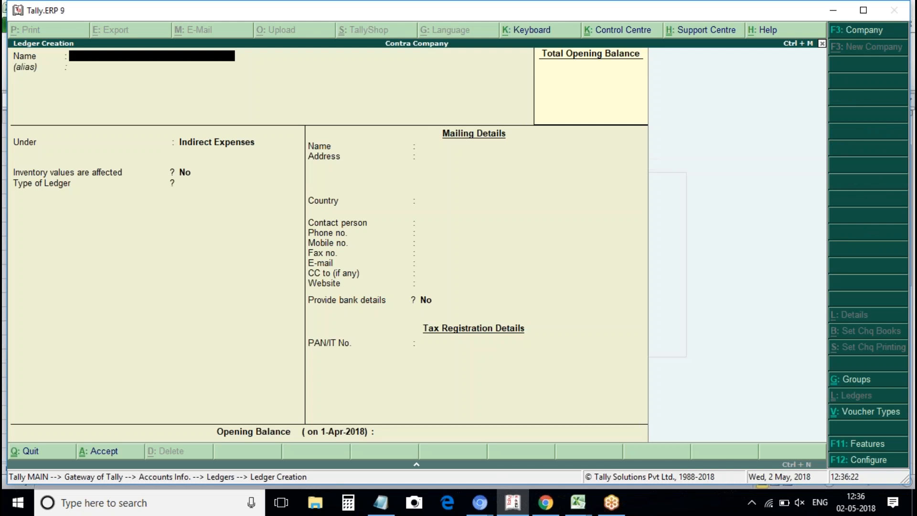
Create the ledger 'Petty Cash A/c' under Cash-in-Hand and accept it.
text(Petty Cash ash A/c)
key(Return)
key(Return)
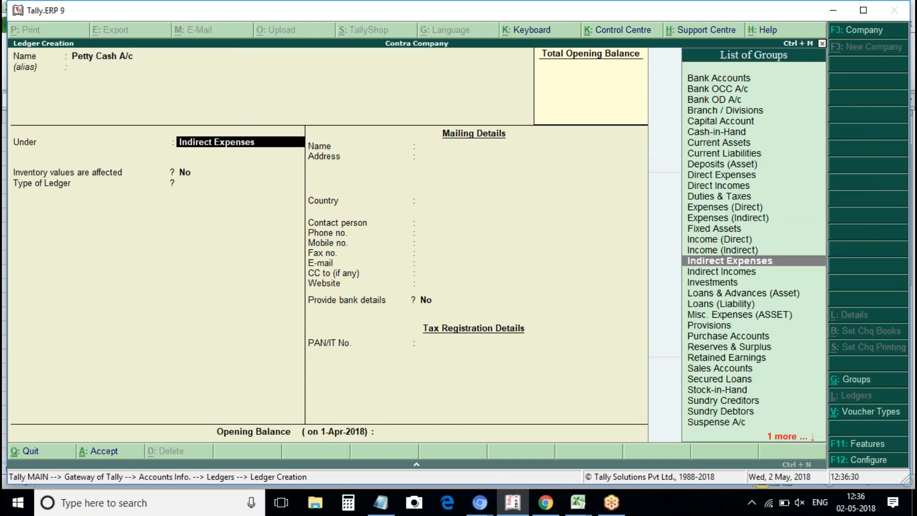
text(Cas)
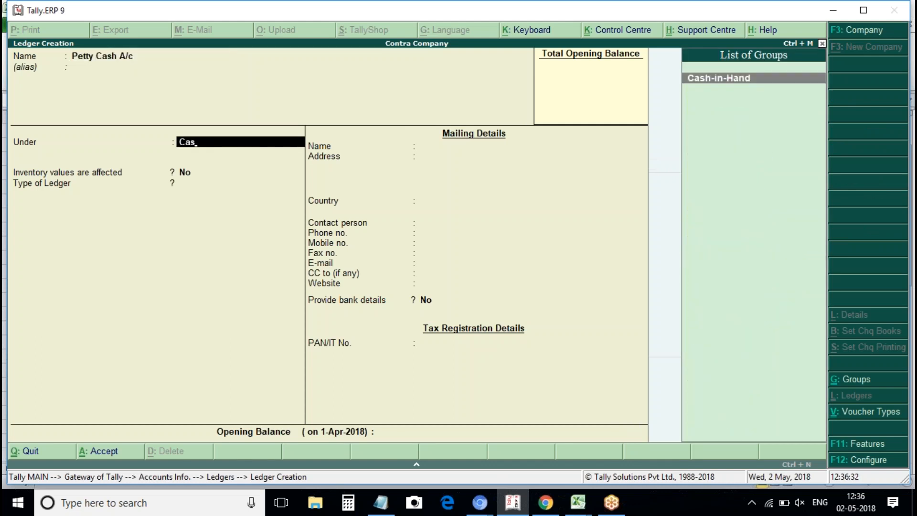
key(Return)
key(Return)
key(Return)
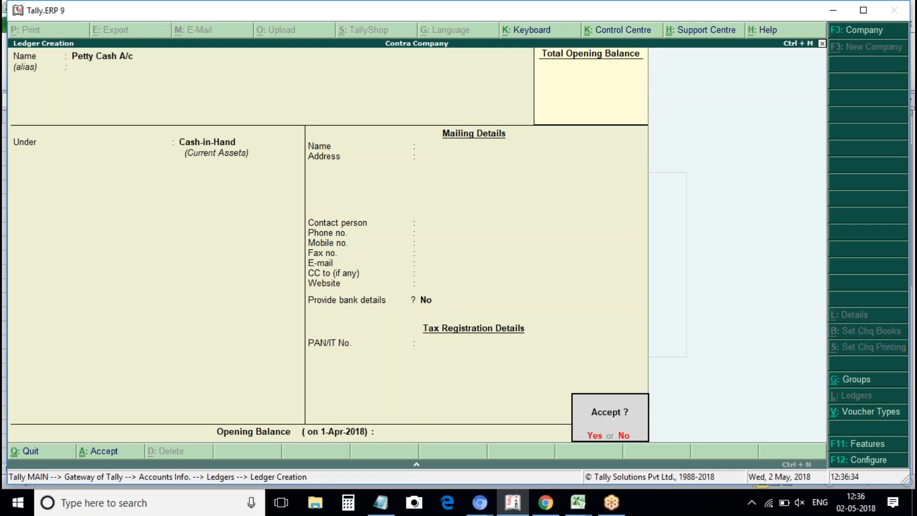
key(Return)
Create the 'Icici Bank Account' ledger under Bank Accounts and enter its account number.
text(Ic)
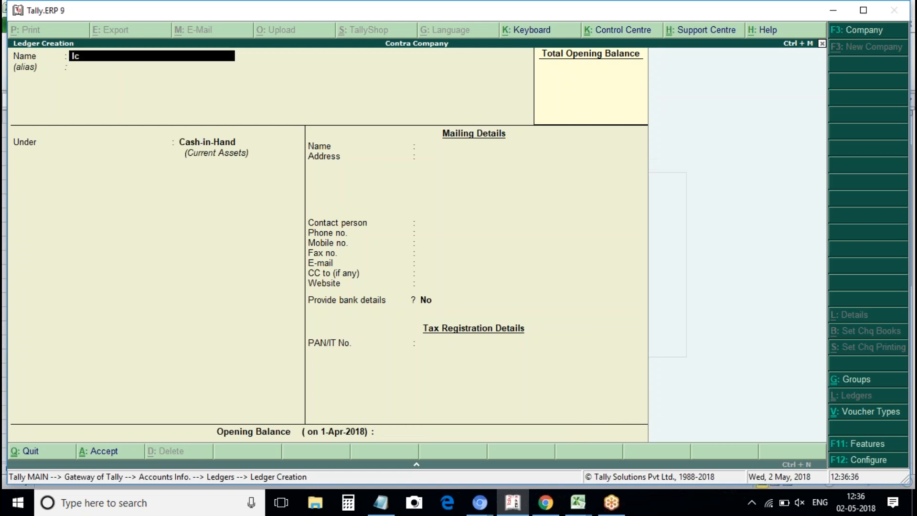
text(ici Bank Account)
key(Return)
key(Return)
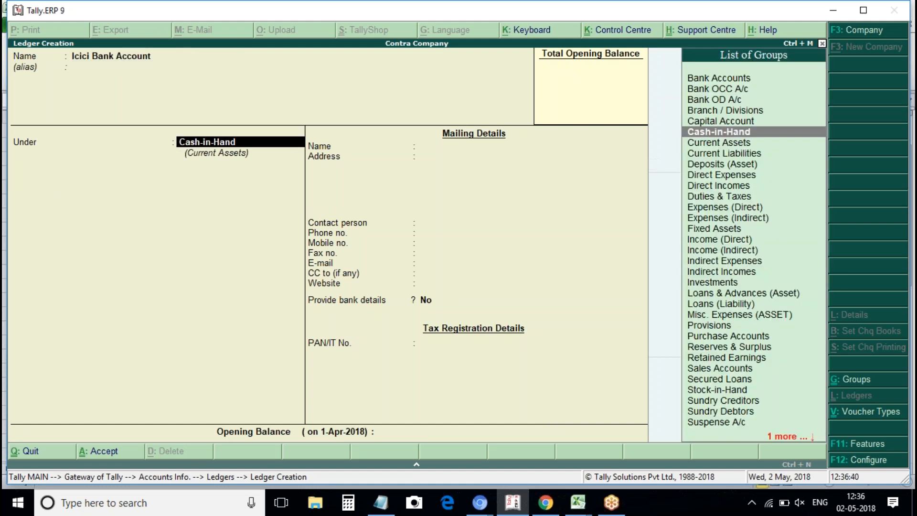
text(Ban)
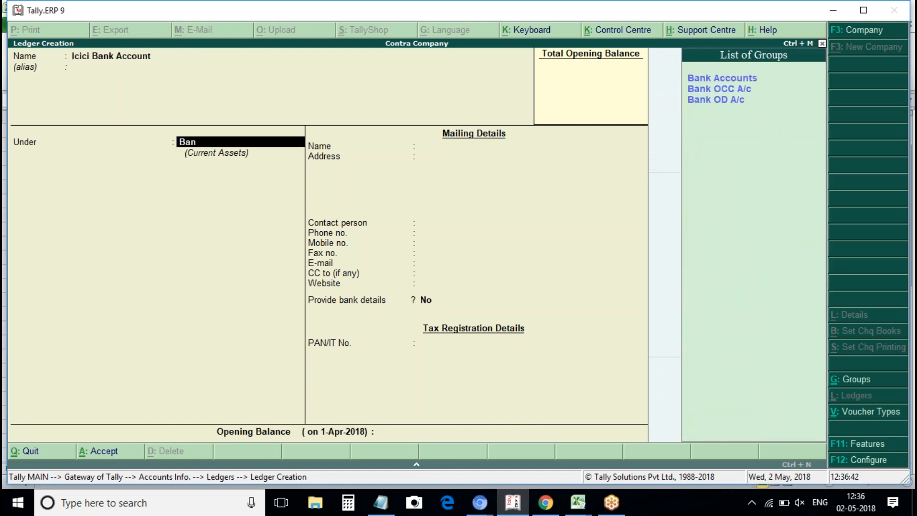
key(Return)
key(Return)
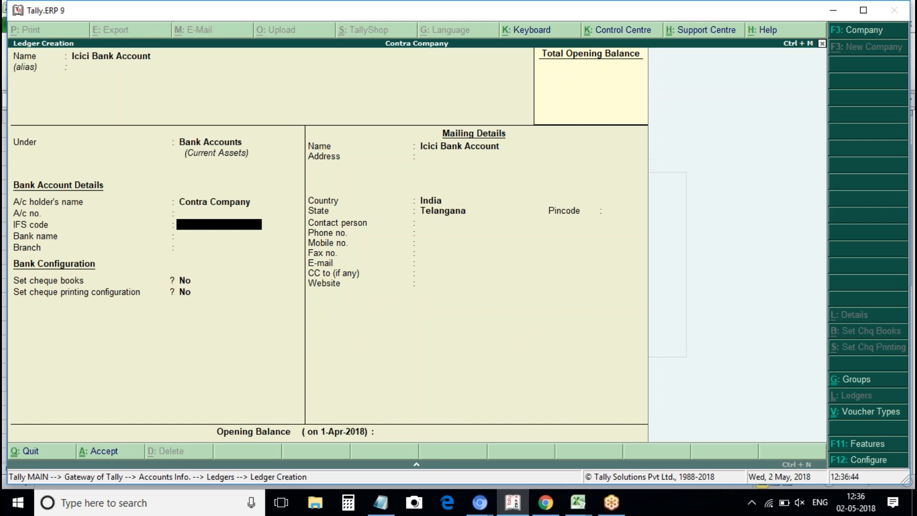
key(BackSpace)
text(1234567891)
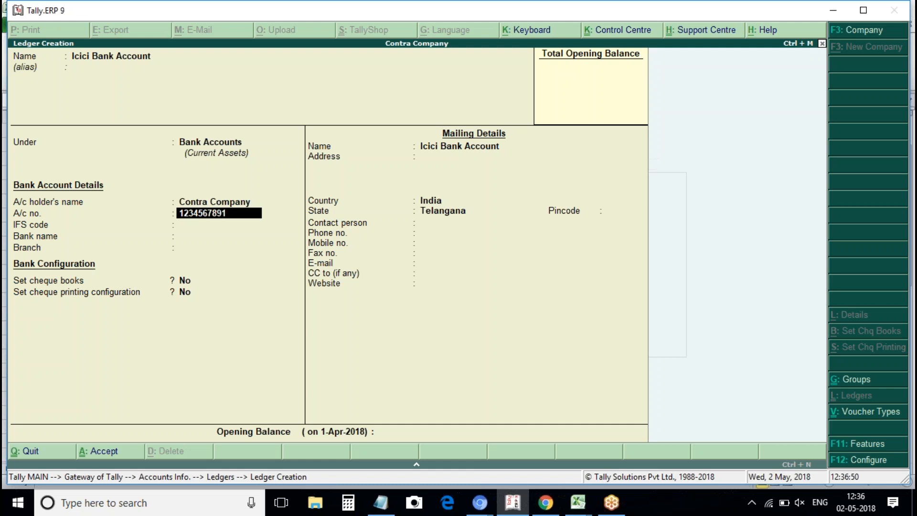
text(0)
key(Return)
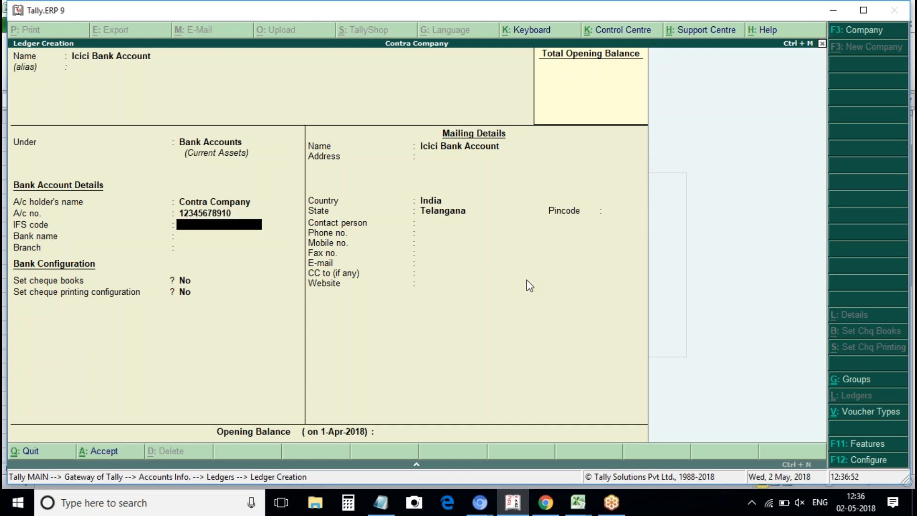
Enter IFS code ICIC0002365 and choose ICICI Bank (India) as the bank.
text(ICIC0000)
key(BackSpace)
text(2365)
key(Return)
text(Ici)
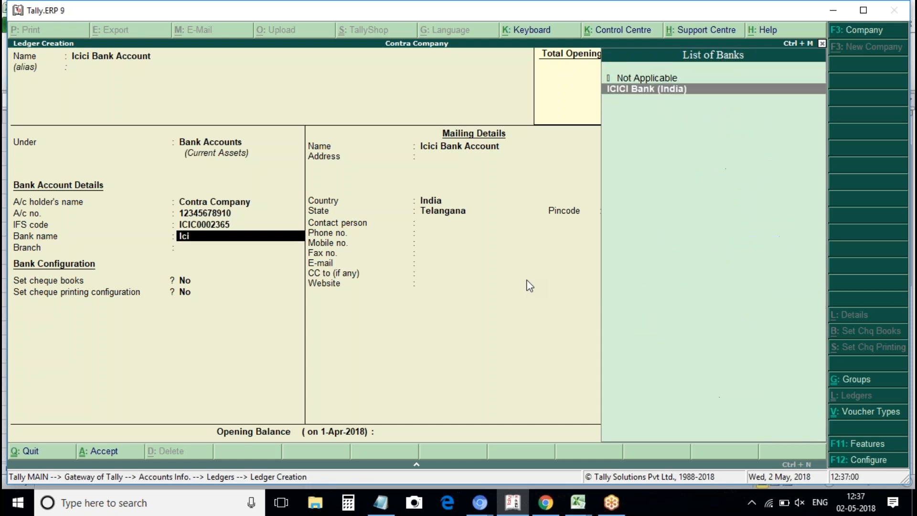
key(Return)
Set branch Banjara Hills and auto reconciliation No, then save the ledger.
text(B)
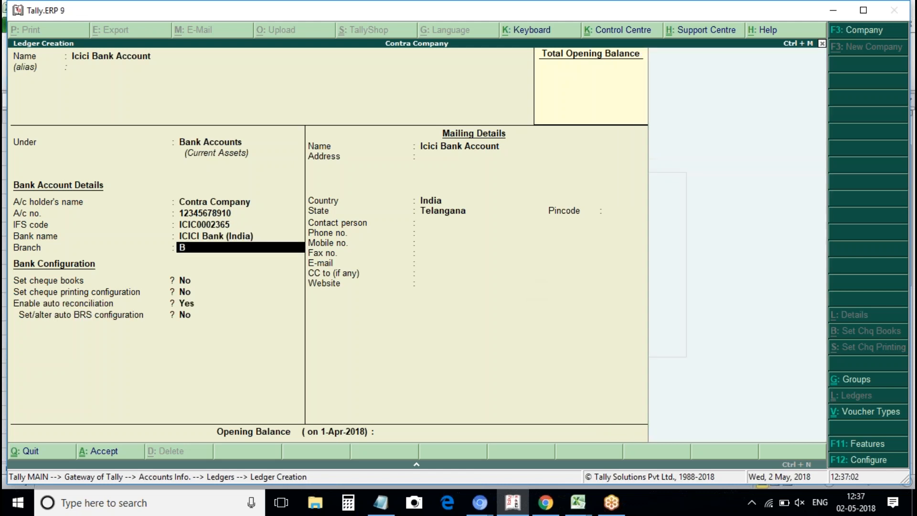
text(anjarahi)
key(BackSpace)
key(BackSpace)
text(Hills)
key(Return)
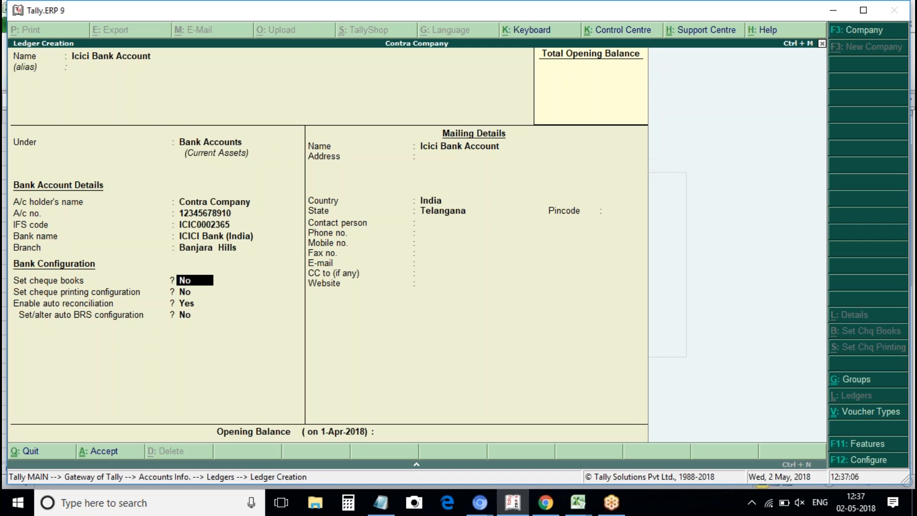
key(Return)
key(Return)
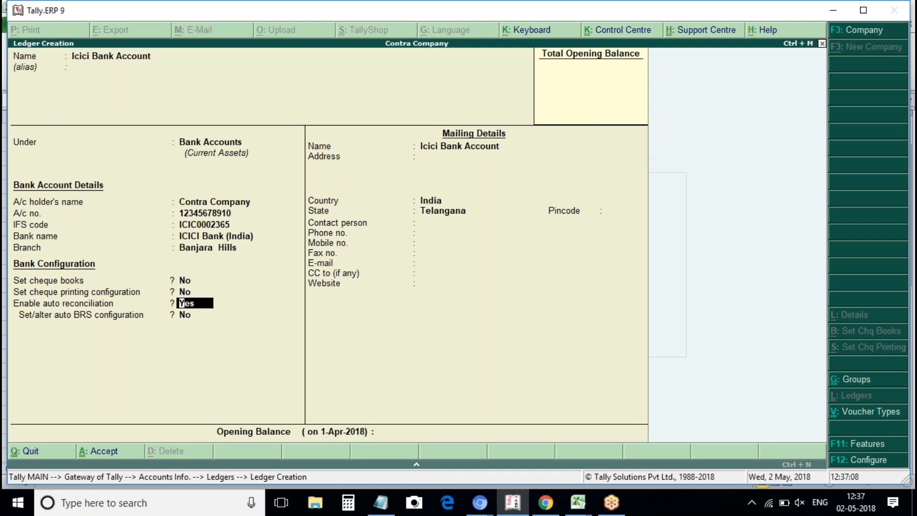
text(n)
key(Return)
key(Return)
key(Return)
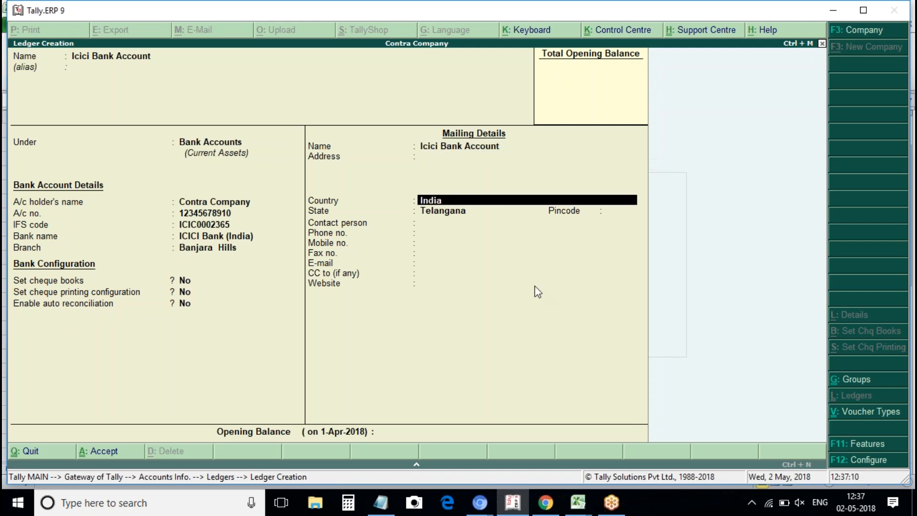
Start the next bank ledger named 'HDFC BANK'.
key(Return)
key(Return)
key(ctrl+a)
text(Hy)
key(BackSpace)
text(Dfc)
key(BackSpace)
key(BackSpace)
text(FC BANK)
key(Return)
key(Return)
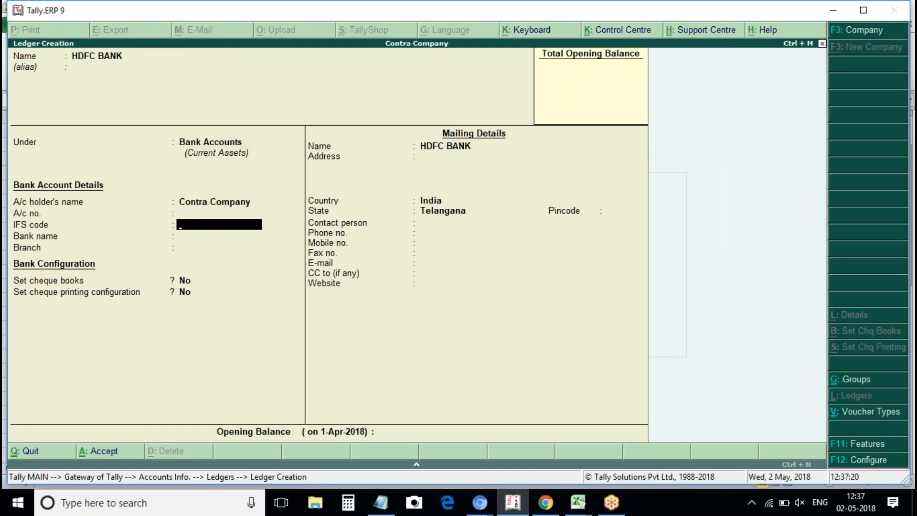
Enter the HDFC account number and IFS code HDFC0001235, correcting the invalid-code warning.
key(BackSpace)
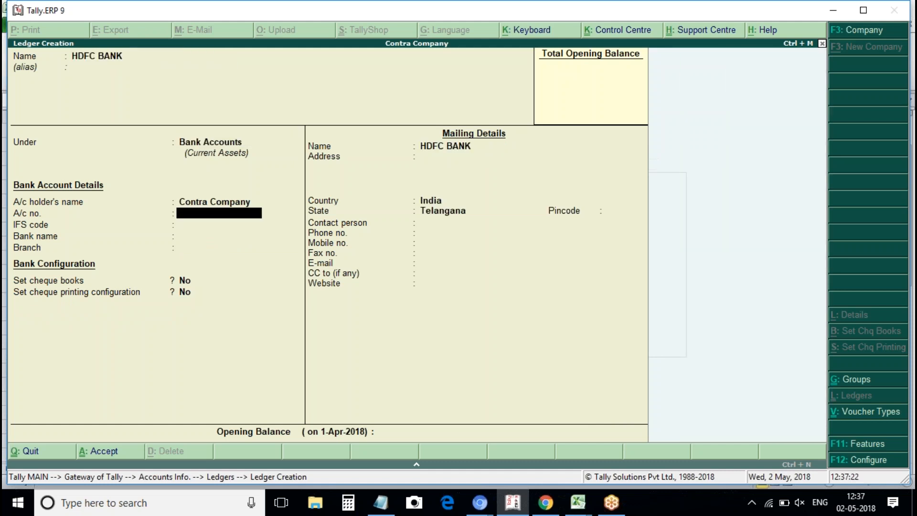
text(98765432123)
key(Return)
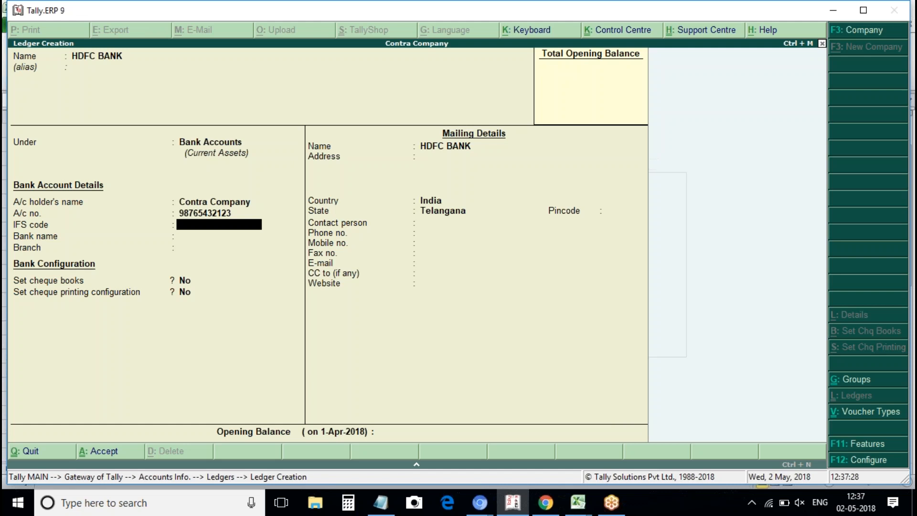
text(HDFC000123)
key(Return)
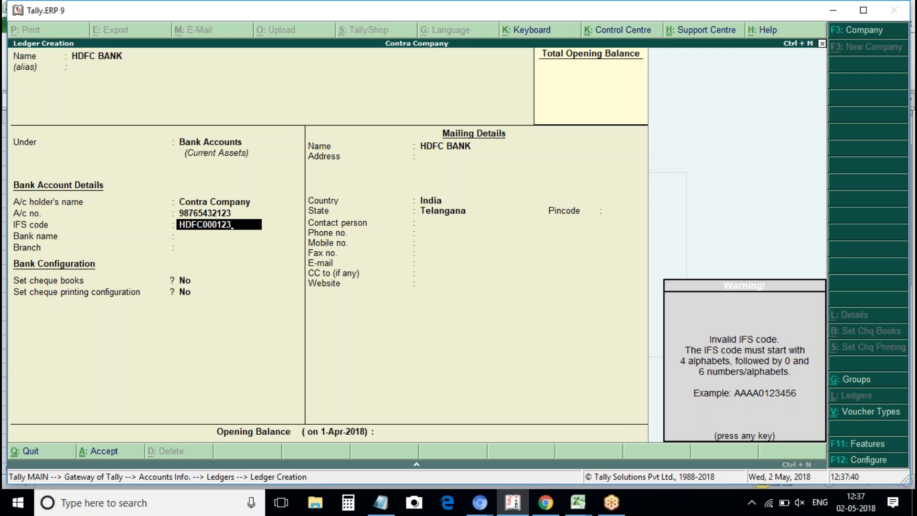
key(Return)
key(BackSpace)
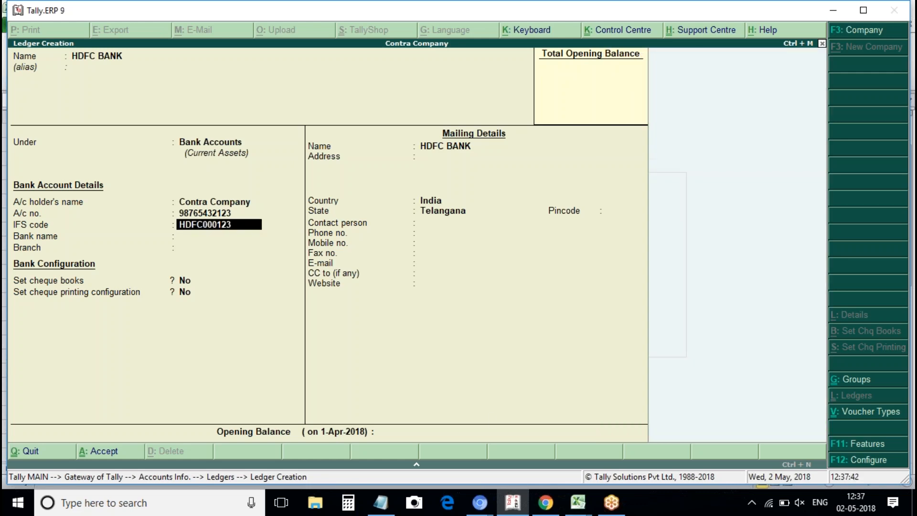
text(5)
key(Return)
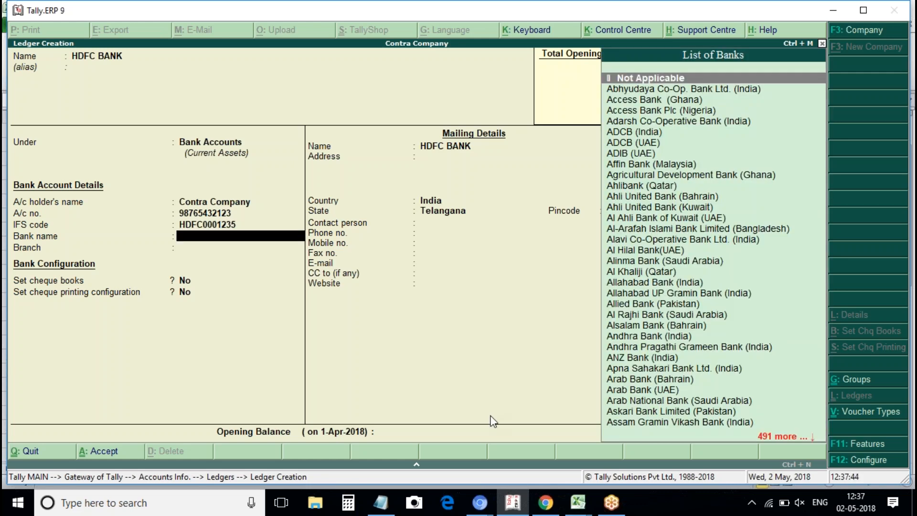
Choose HDFC Bank (India), set branch Secunderabad, and save the HDFC BANK ledger.
text(HDF)
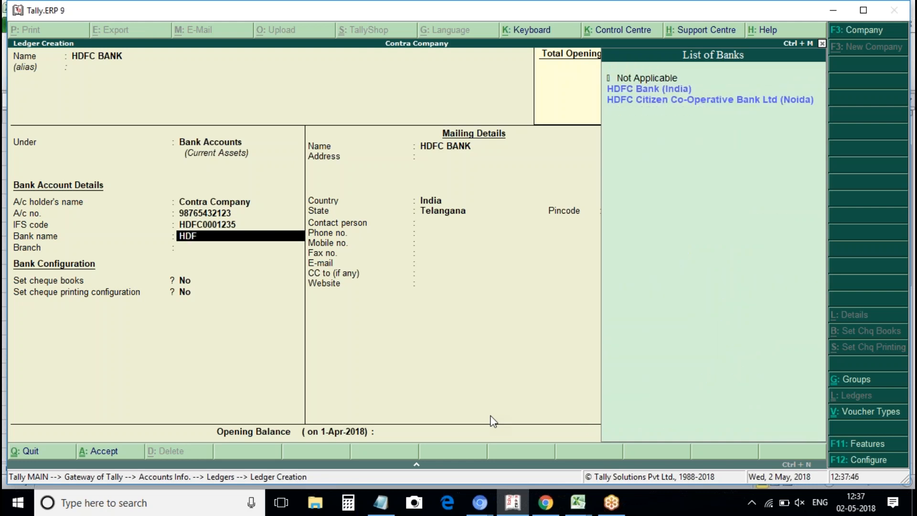
key(Down)
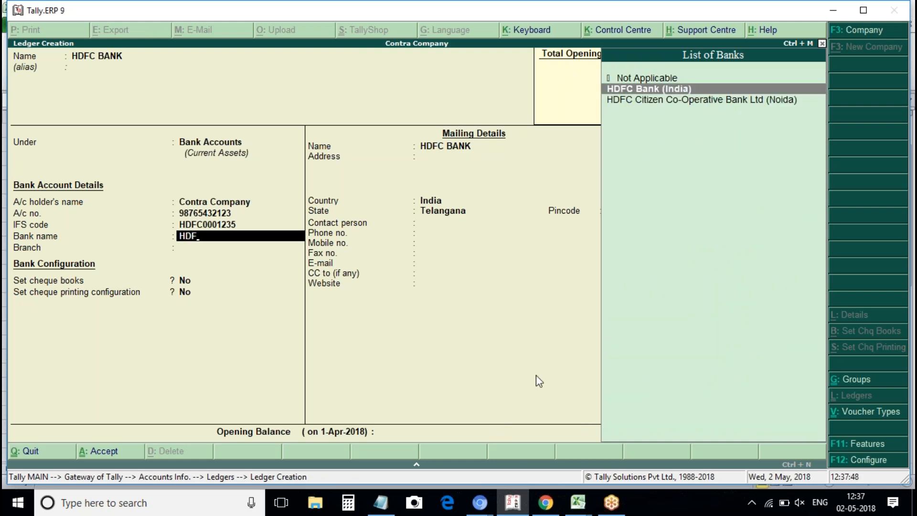
key(Return)
key(Return)
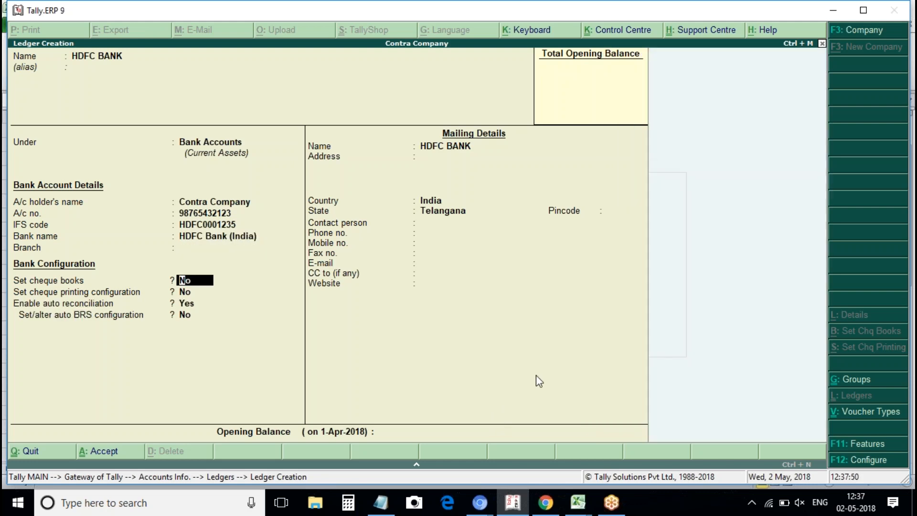
key(Up)
text(ST)
key(BackSpace)
key(BackSpace)
text(SECU)
key(BackSpace)
key(BackSpace)
key(BackSpace)
text(EC)
key(BackSpace)
key(BackSpace)
text(ecunderabade)
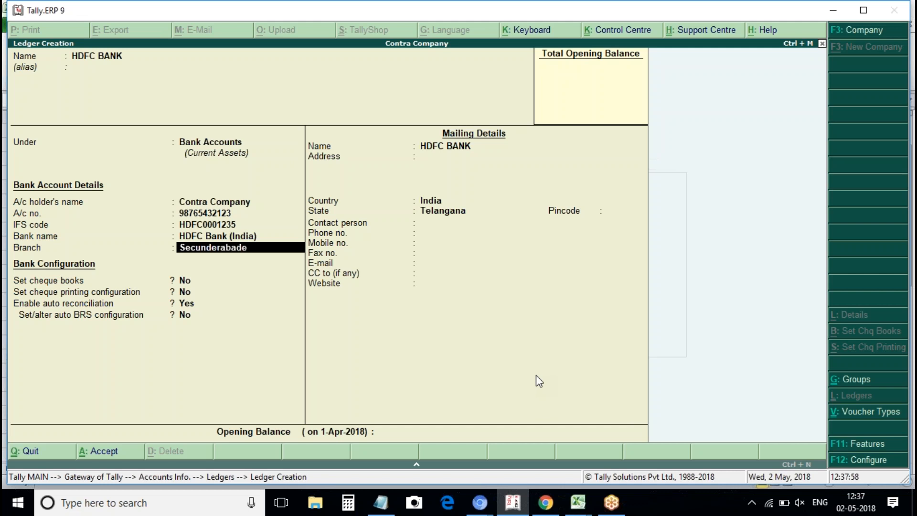
key(BackSpace)
key(Return)
key(Return)
key(Return)
key(Return)
key(Return)
key(Return)
key(Return)
key(Return)
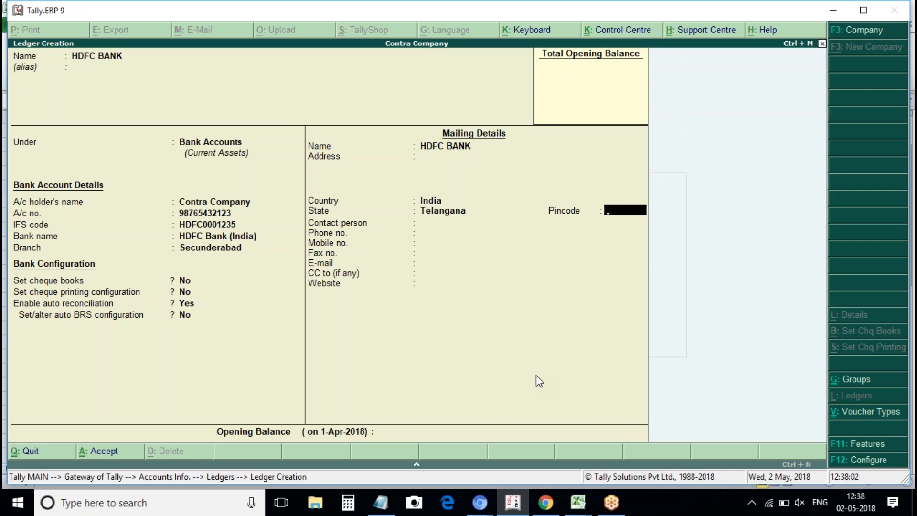
key(ctrl+a)
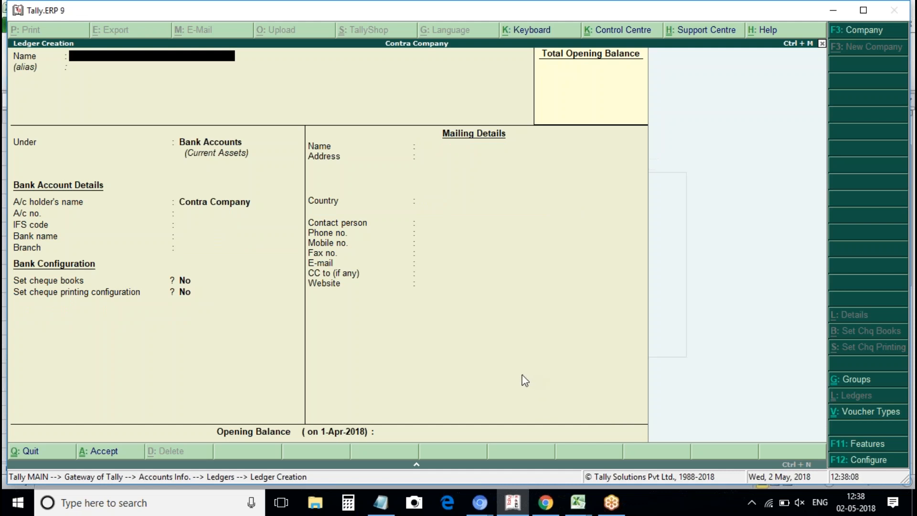
Create the owner's capital ledger under Capital Account, save it, and exit ledger creation.
text(Yogesh Capital a)
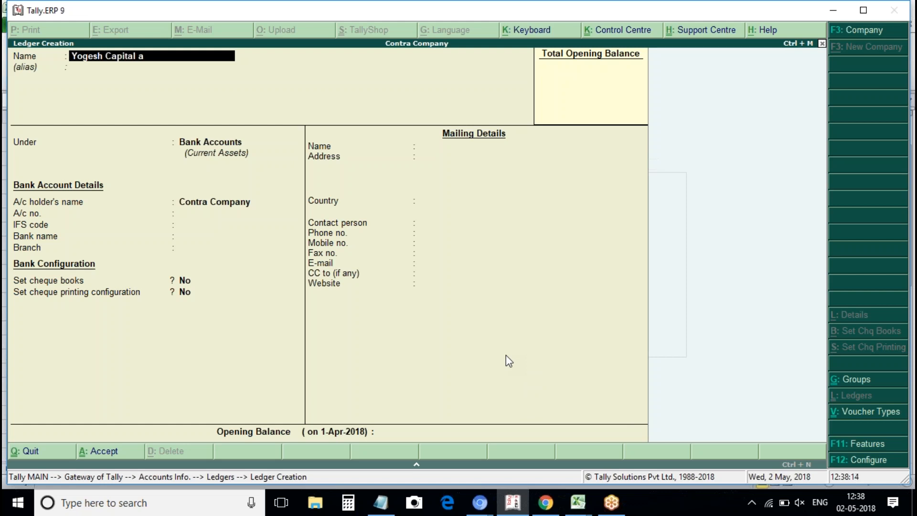
text(/c)
key(Return)
key(Return)
key(Return)
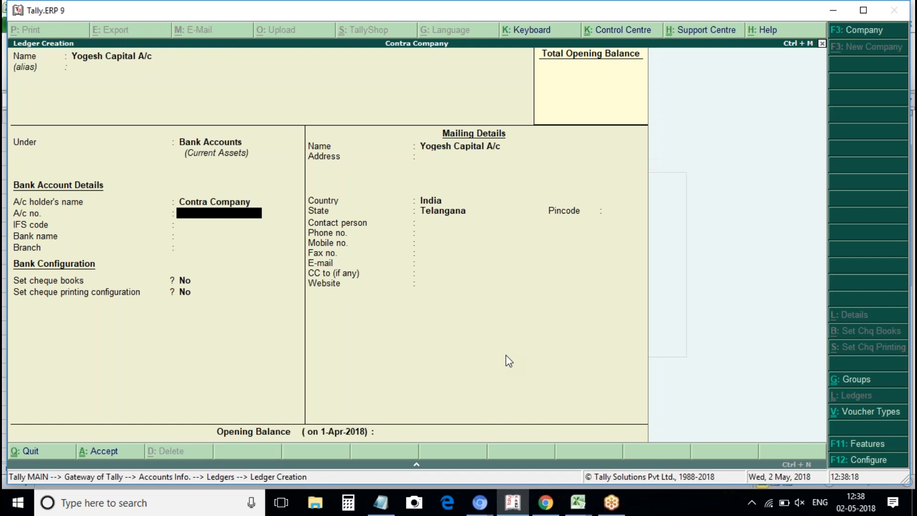
key(BackSpace)
key(BackSpace)
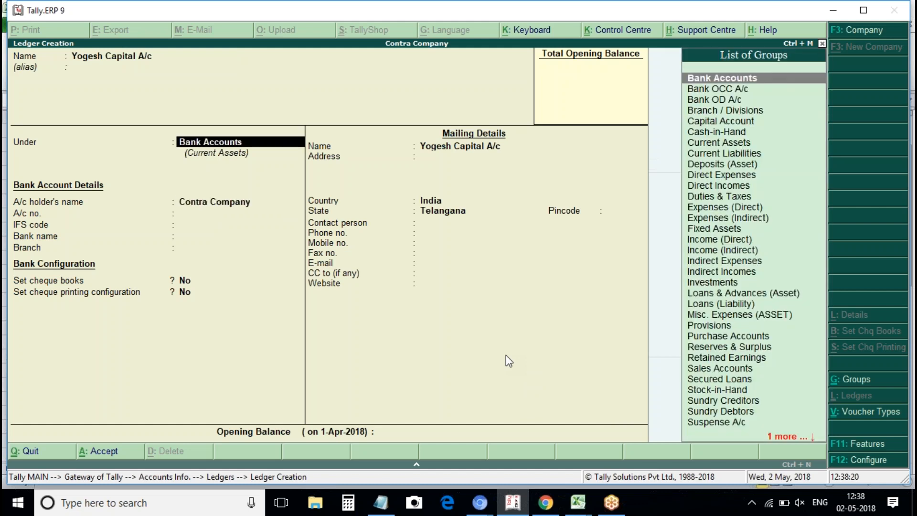
text(ca)
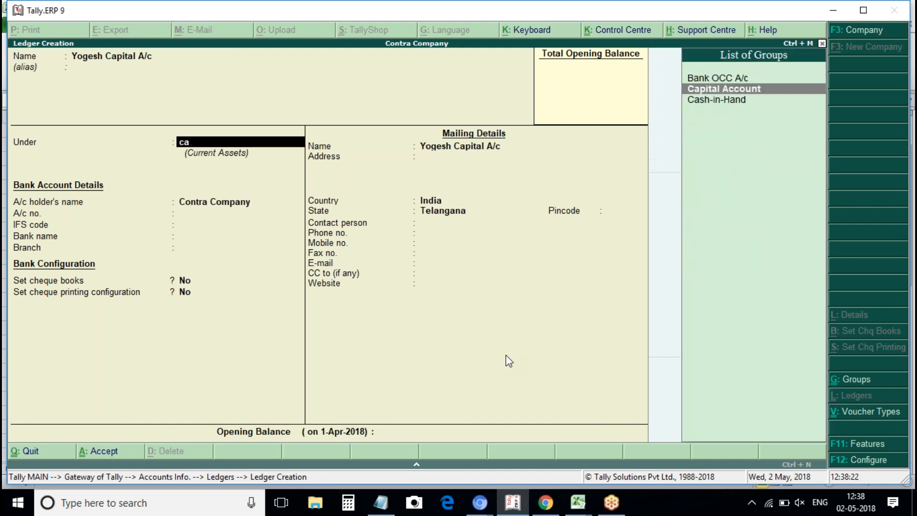
key(Return)
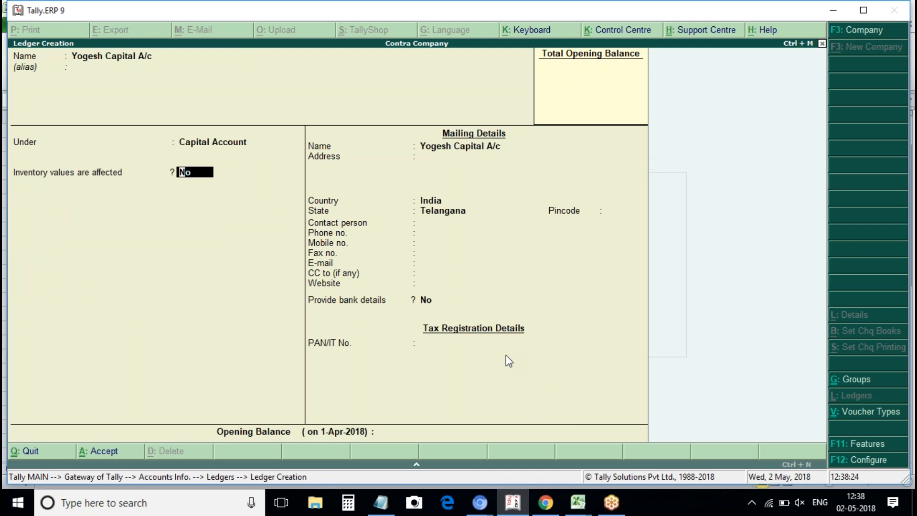
key(ctrl+a)
key(Escape)
Open Multi Ledger Alteration and review the HDFC BANK, Icici Bank Account and Petty Cash A/c rows.
key(Return)
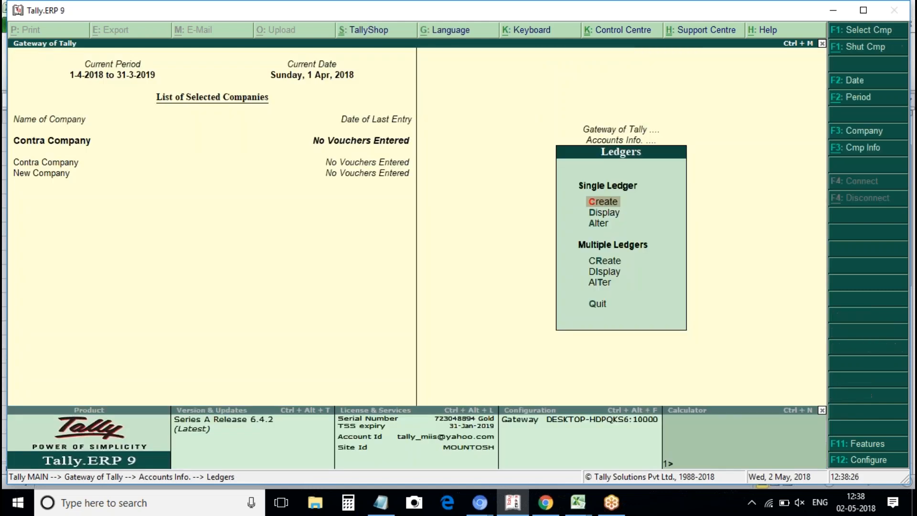
key(Down)
key(Down)
key(Down)
key(Down)
key(Down)
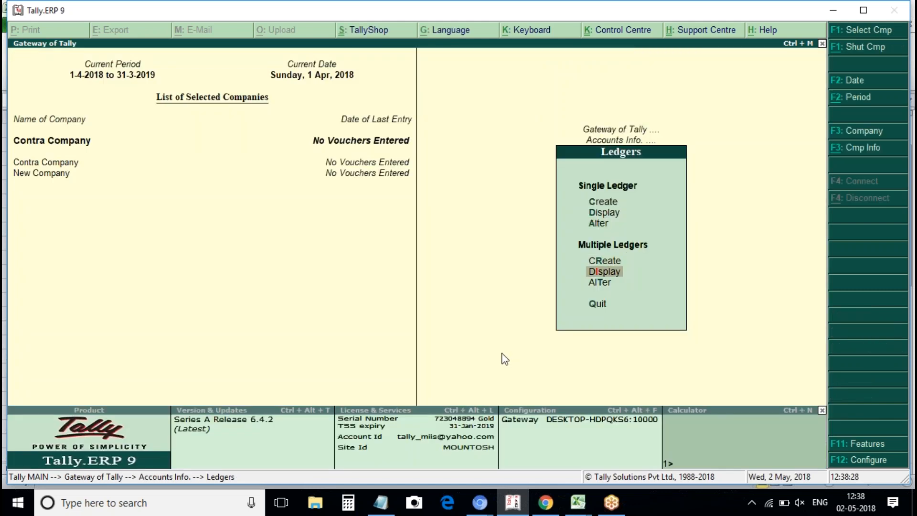
key(Return)
key(Return)
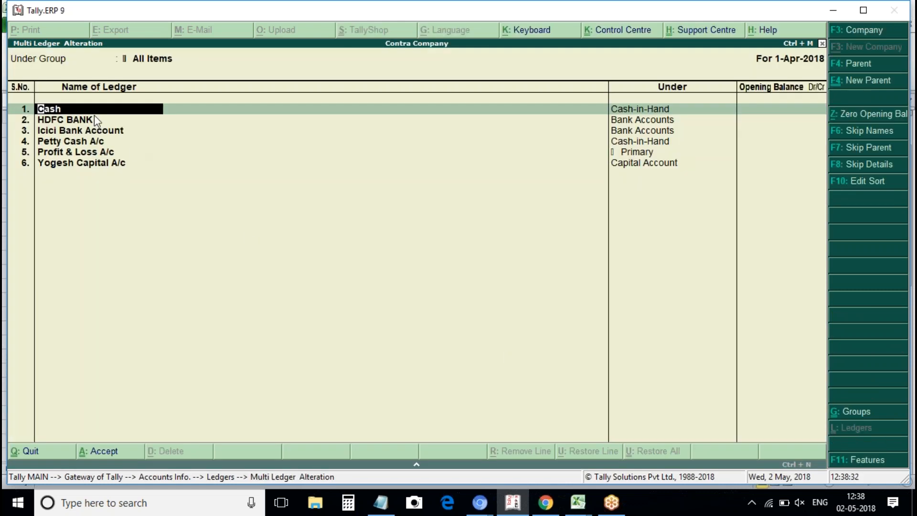
click(61, 119)
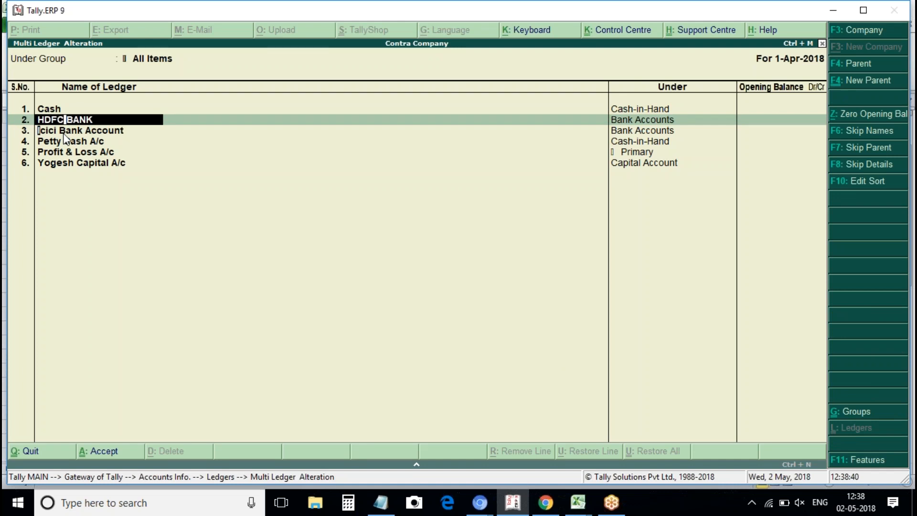
click(64, 133)
click(59, 145)
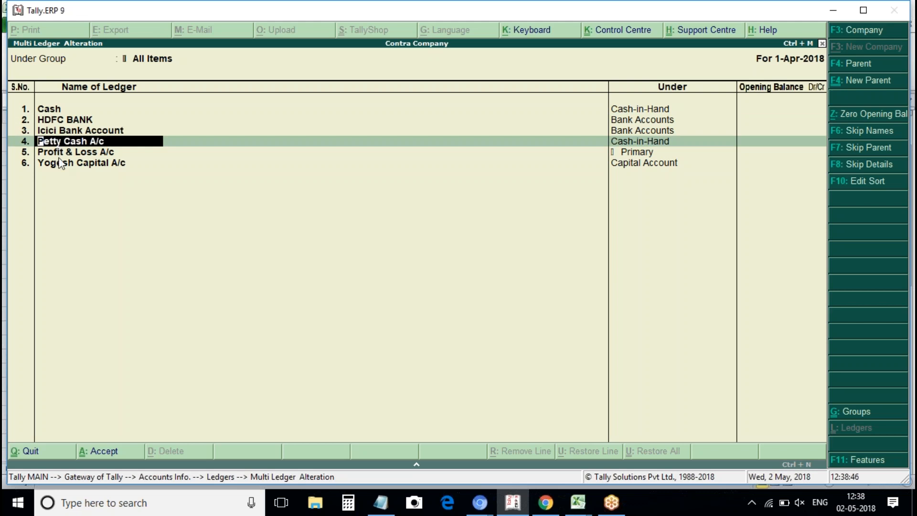
key(Down)
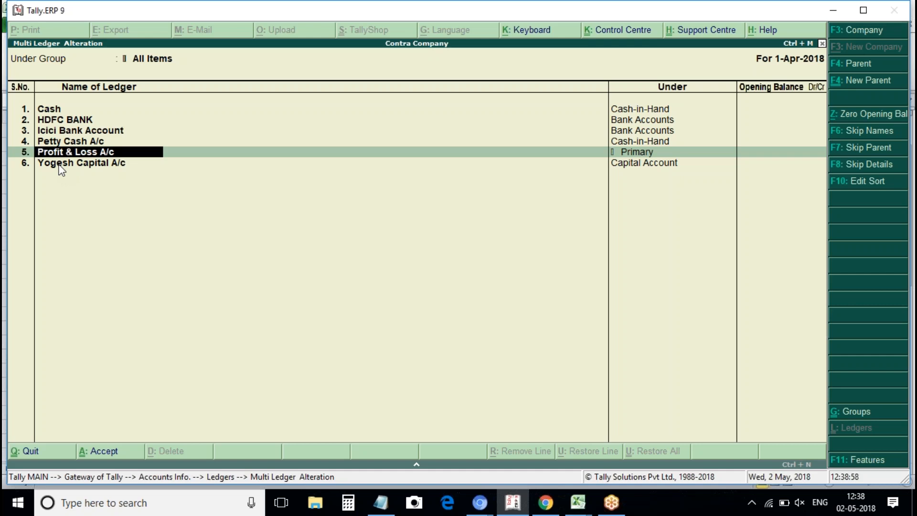
Quit the alteration screen, open a new Journal voucher, and bring the contra notes forward.
key(Escape)
key(Return)
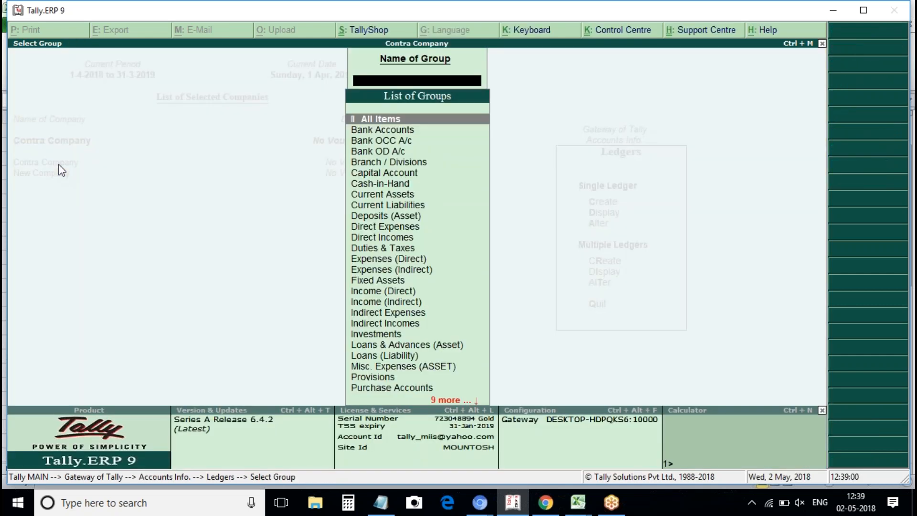
key(Escape)
key(Escape)
key(Escape)
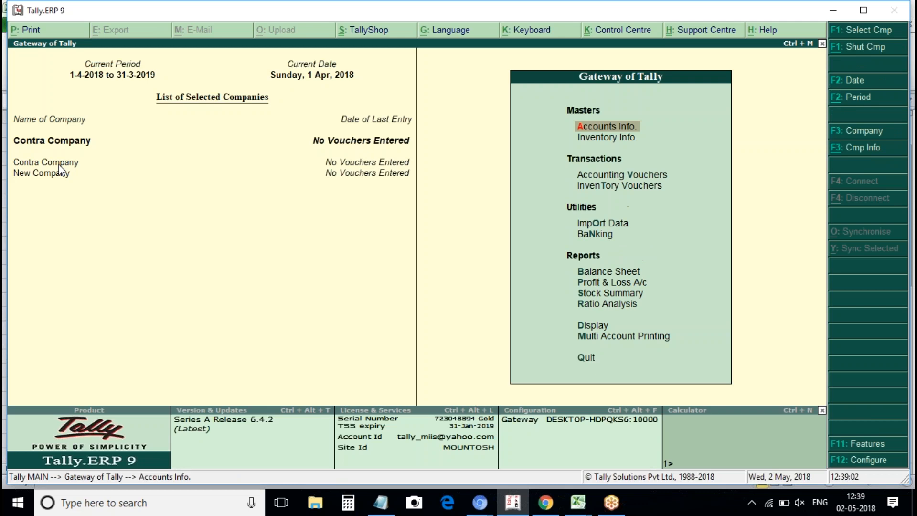
key(Down)
key(Down)
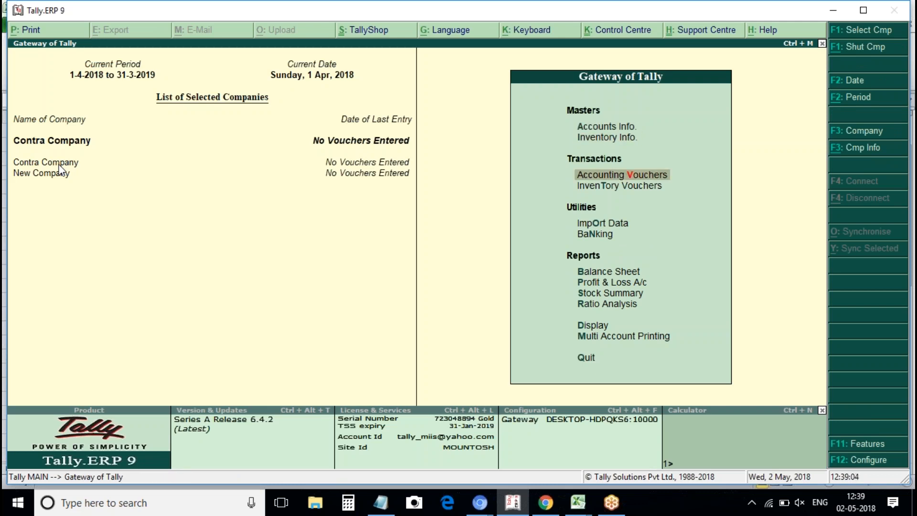
key(Return)
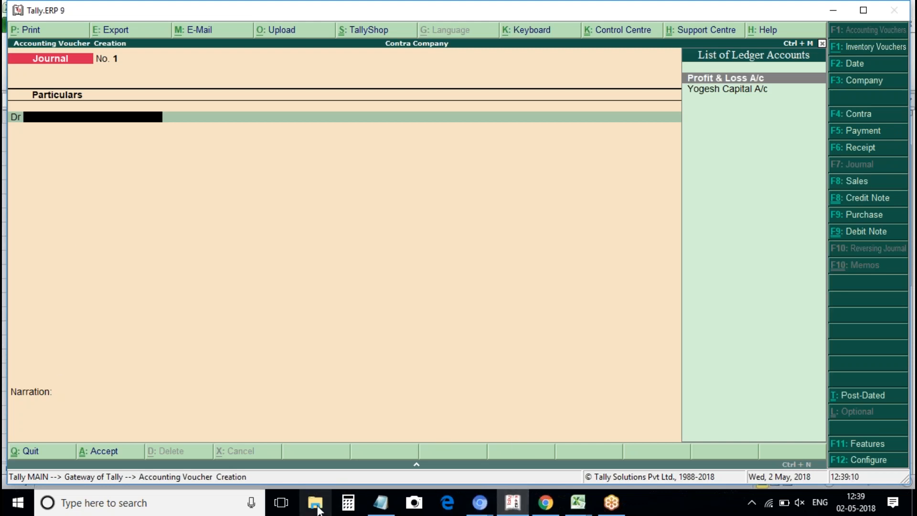
click(381, 503)
Add a 'Contra voucher' heading and the line 'Step1: Creation of company' in the maximized notes.
click(471, 368)
key(Return)
key(Return)
key(Return)
text(C)
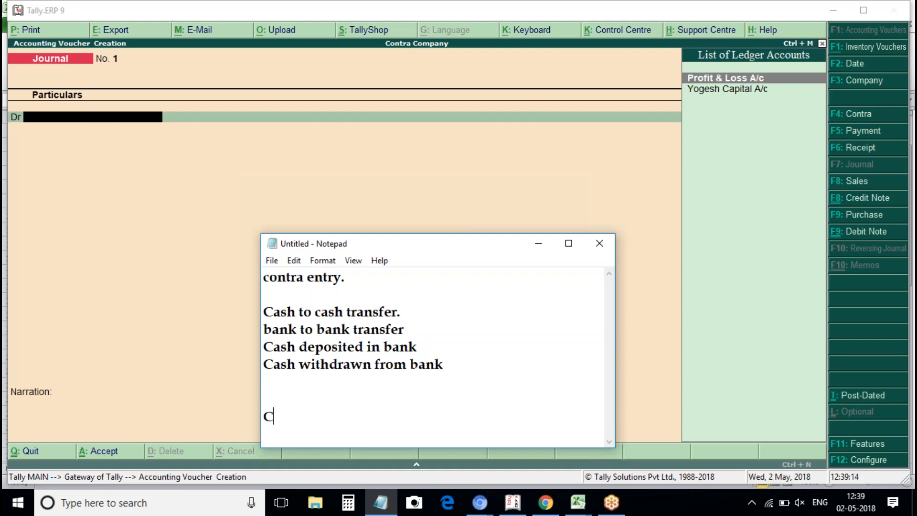
text(ontra vou)
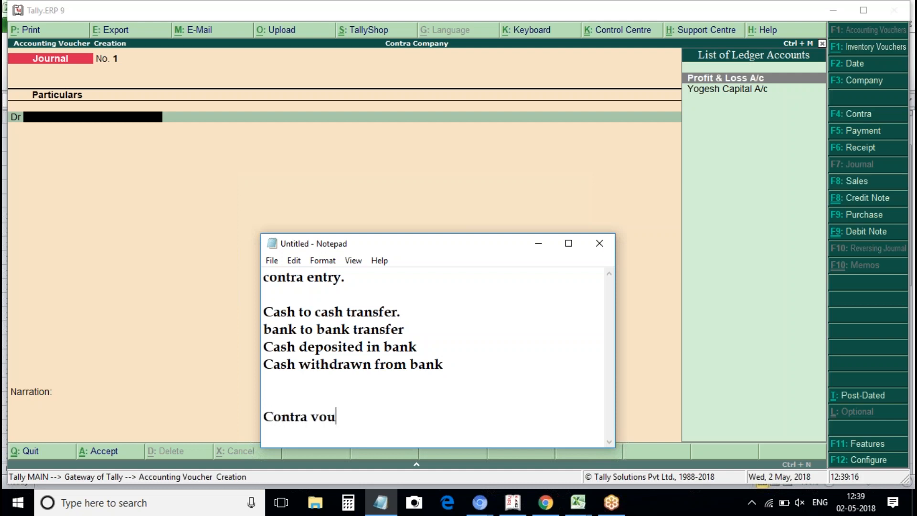
text(cher:\)
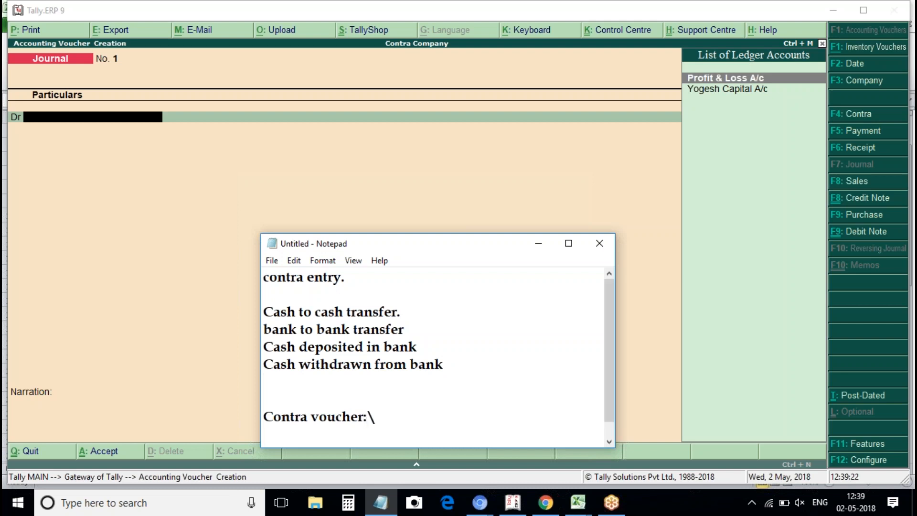
key(Return)
key(Return)
text(Step)
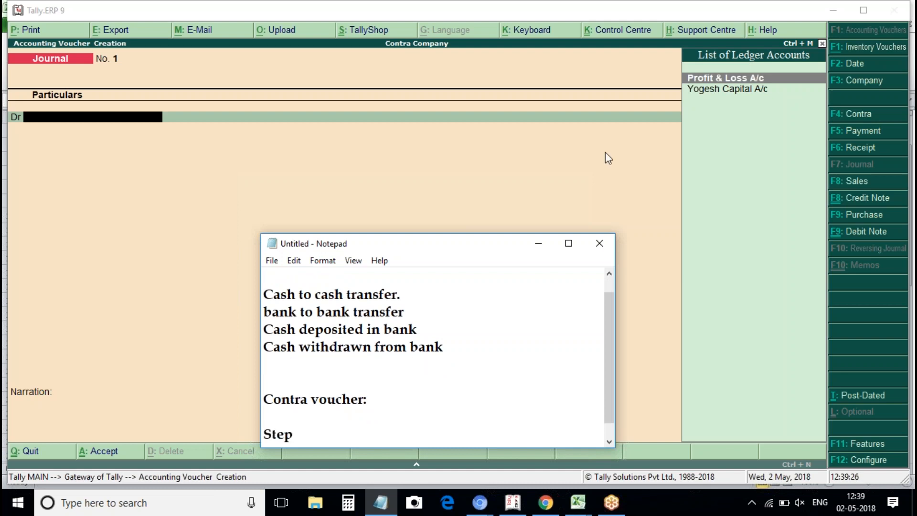
click(568, 243)
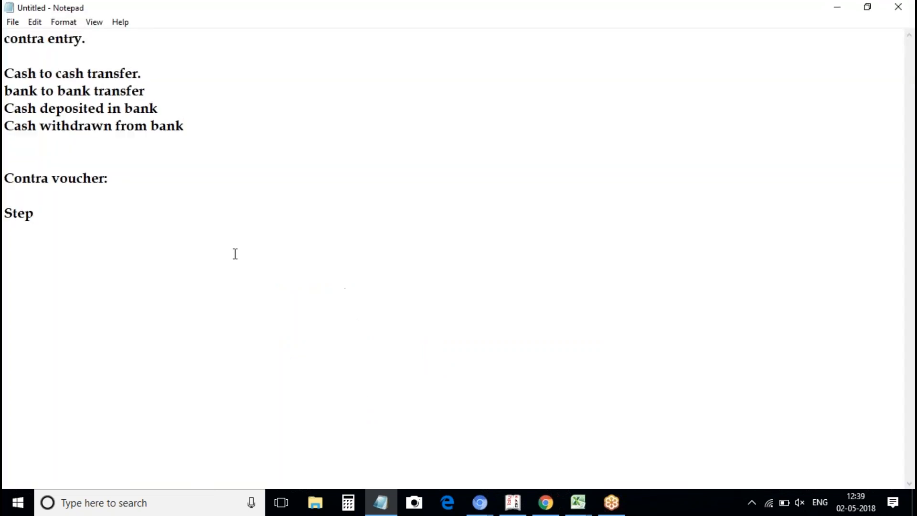
text(1: Creation of company)
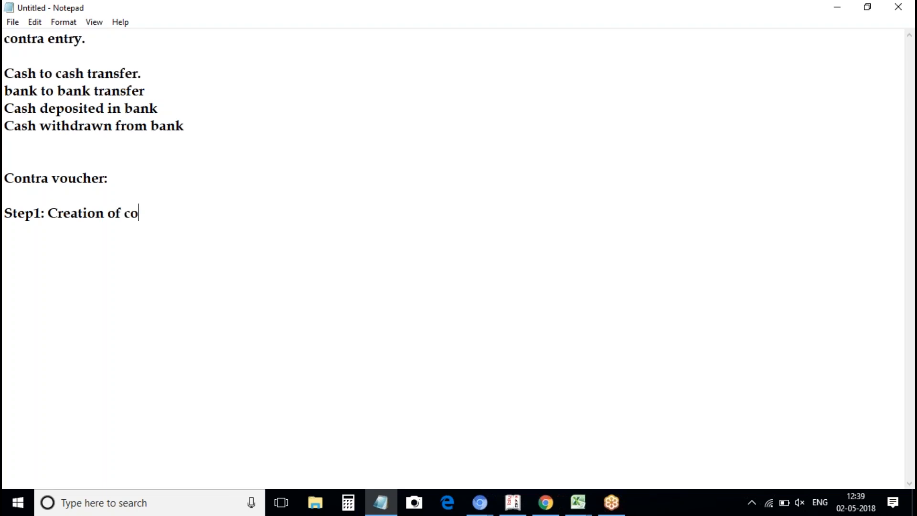
key(Return)
key(Return)
Add 'Step2: Master creation(ledgers)' and begin 'Step3: Transaction ('.
text(Stejp)
key(BackSpace)
key(BackSpace)
text(p2:)
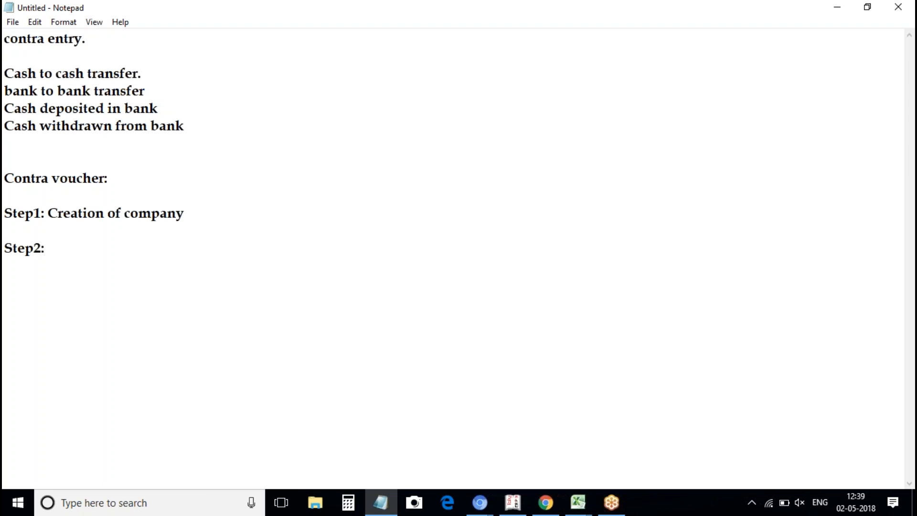
text( W)
key(BackSpace)
text(Master crati)
key(BackSpace)
key(BackSpace)
key(BackSpace)
text(eation()
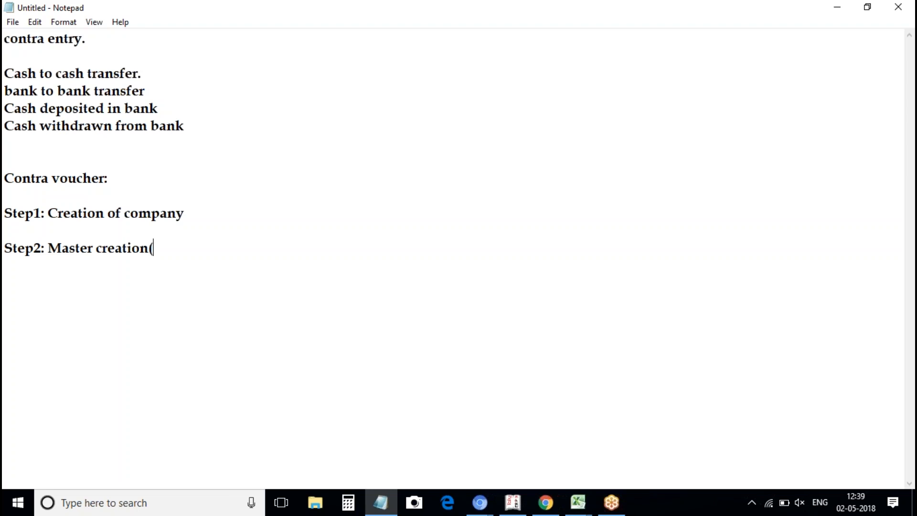
text(ledgers))
key(Return)
key(Return)
text(Ste)
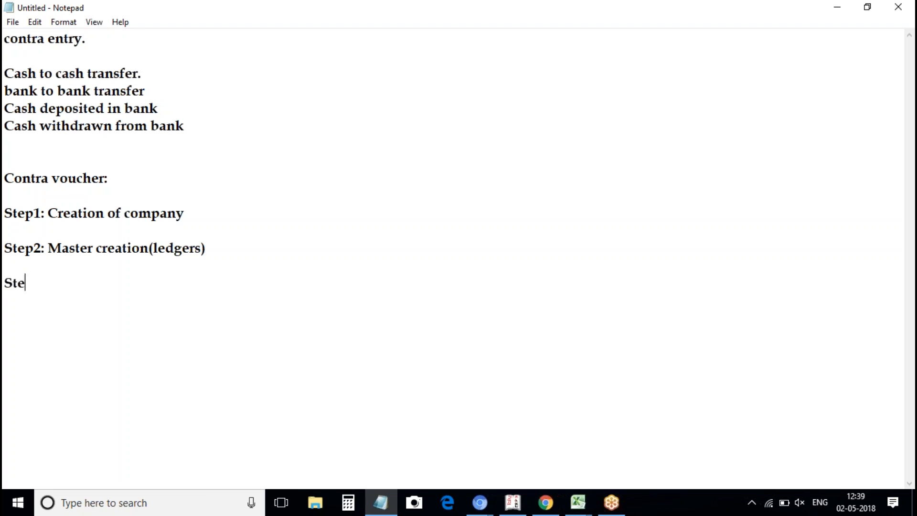
text(p3: Transac)
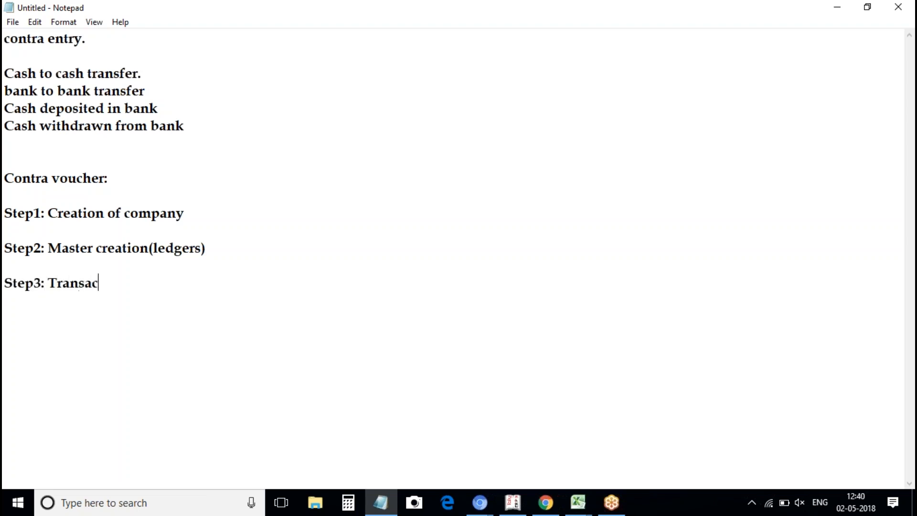
text(tion (c)
Complete Step3 as 'Transaction (F4 for contra voucher)' and leave a blank line.
key(BackSpace)
text(F4 for contro)
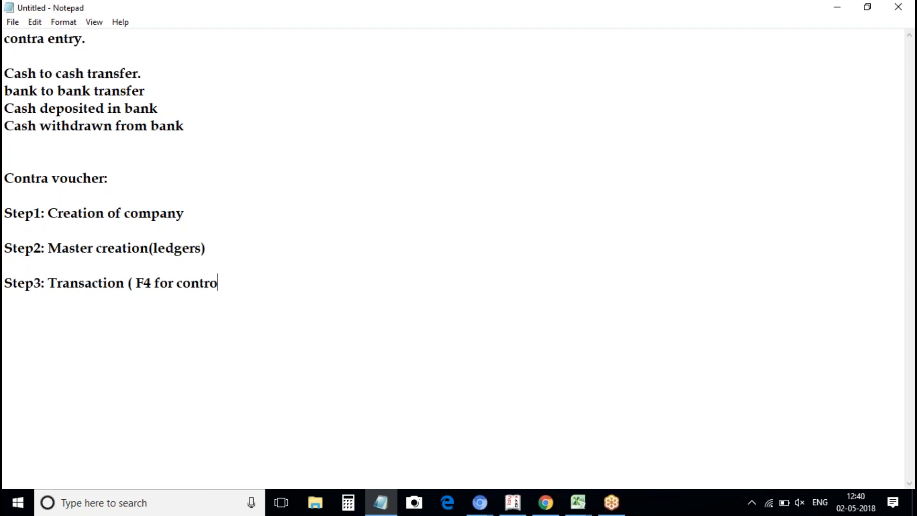
key(BackSpace)
text(a c)
key(BackSpace)
text(voucher))
key(Return)
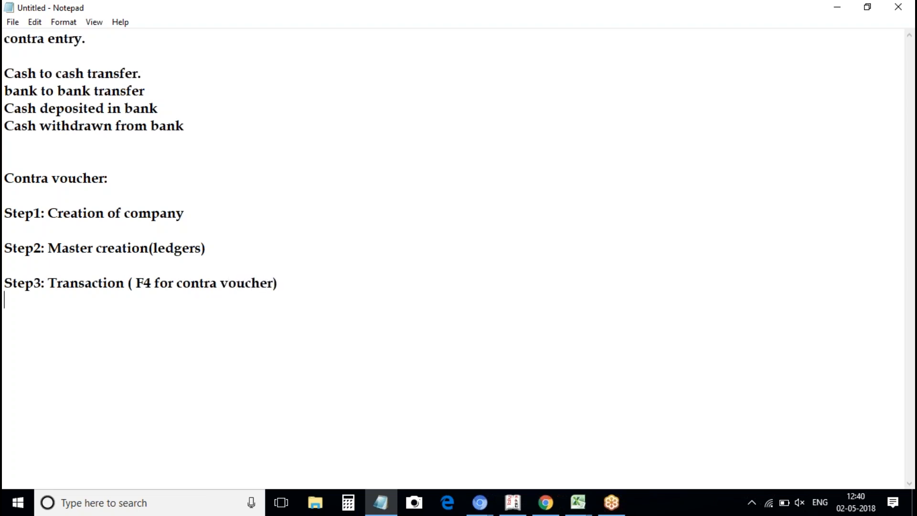
key(Return)
Add 'Step4: Reports.' with '(bank, cash,)' on the line below.
text(Step4: Reports.)
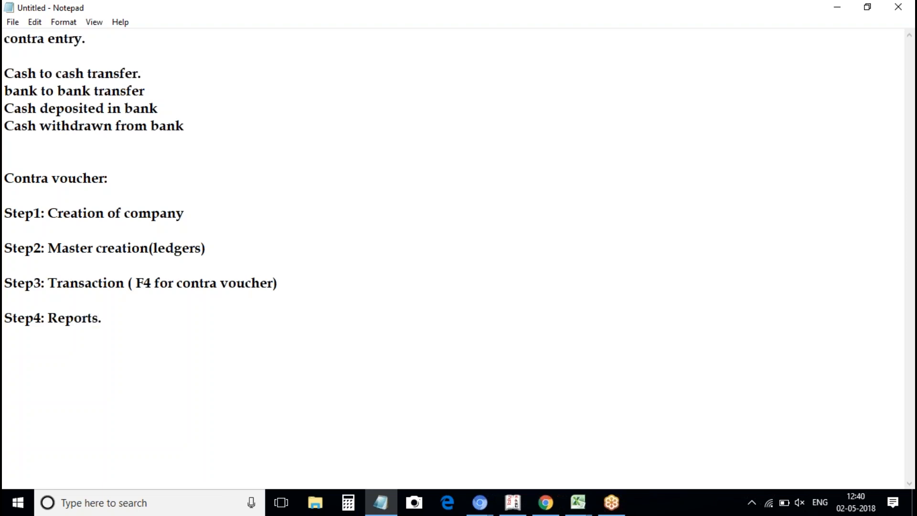
key(Return)
text((bank, cash)
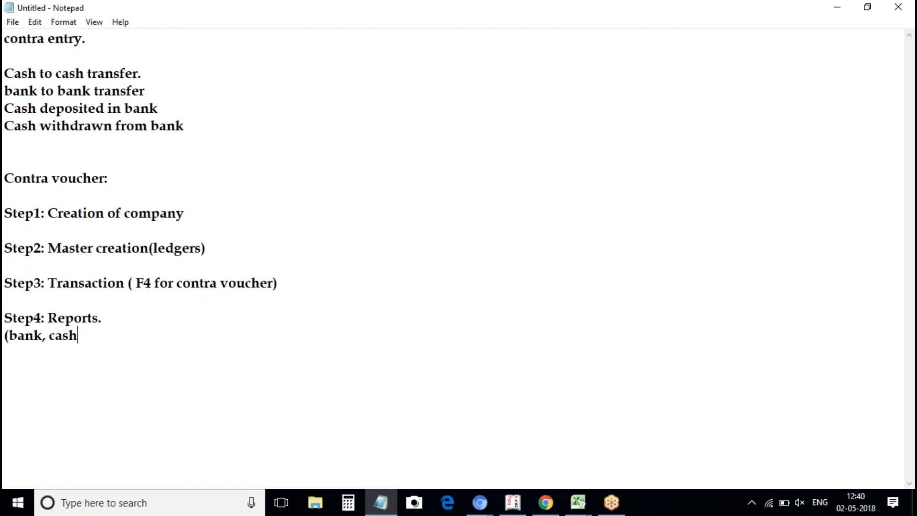
text(,))
click(121, 249)
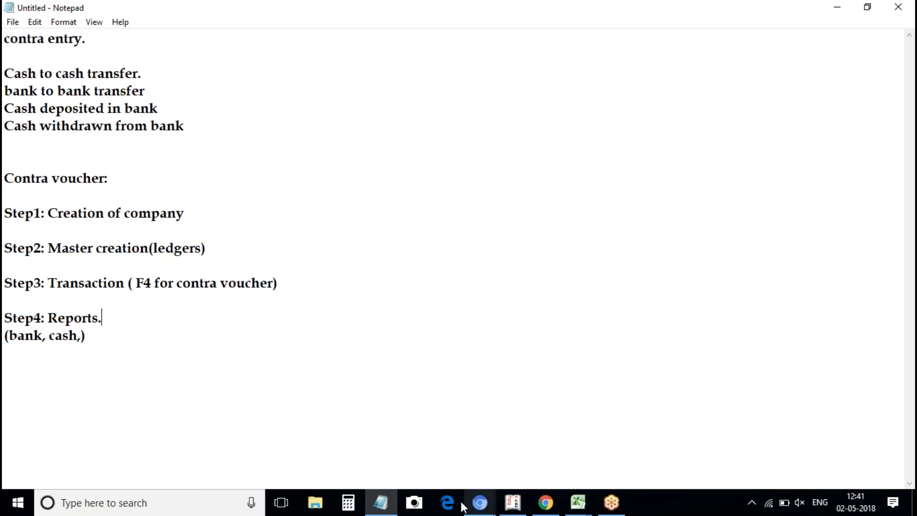
mouse_move(393, 506)
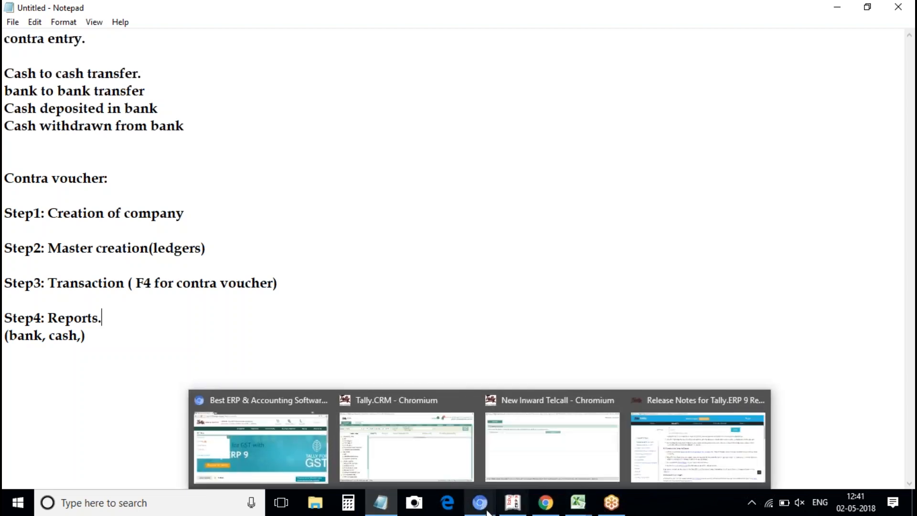
In Tally, quit the empty Journal voucher and go to Accounts Info > Ledgers.
click(514, 510)
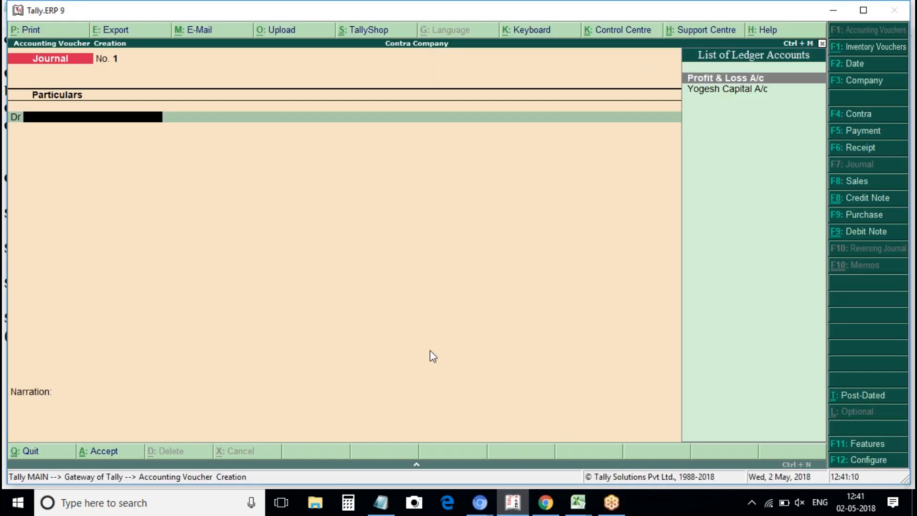
key(Escape)
key(y)
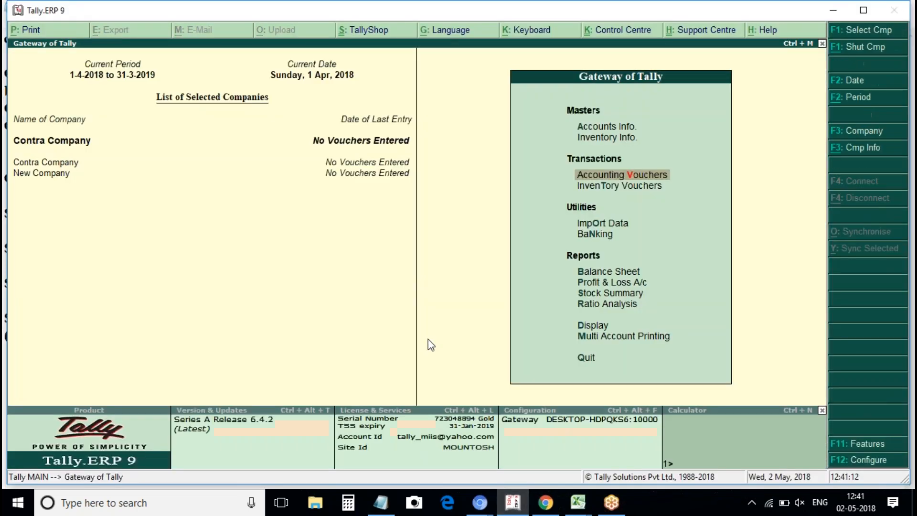
key(Up)
key(Up)
key(Return)
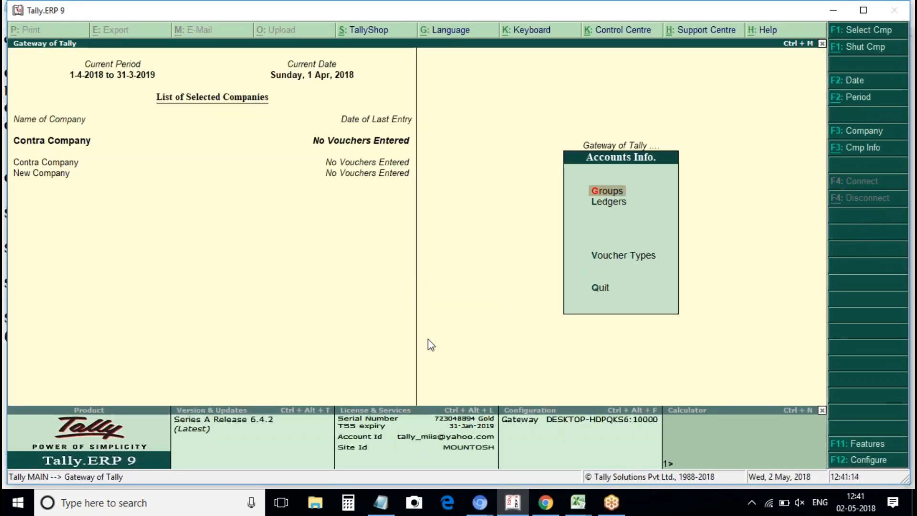
key(Down)
key(Return)
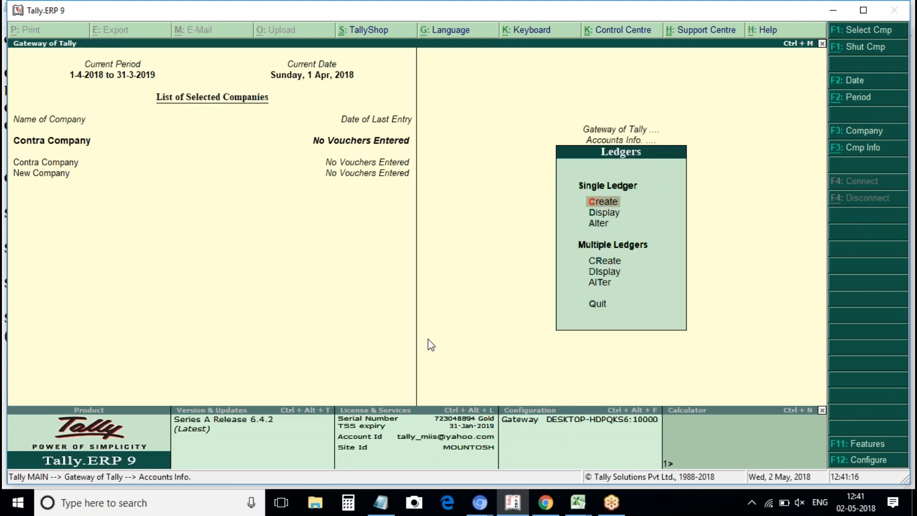
Create a 'Stationary Expeneses' ledger under Indirect Expenses.
key(Return)
text(Stat)
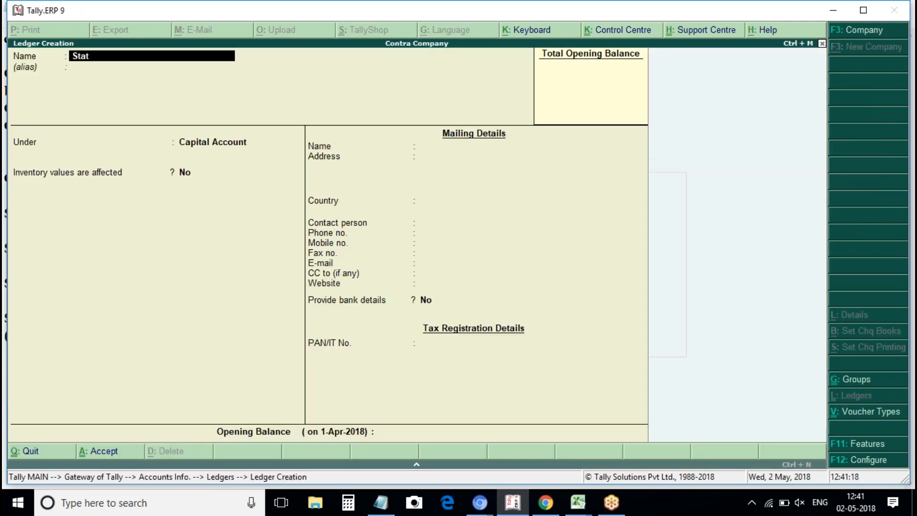
text(ionary Expeneses)
key(Return)
key(Return)
key(BackSpace)
text(indire)
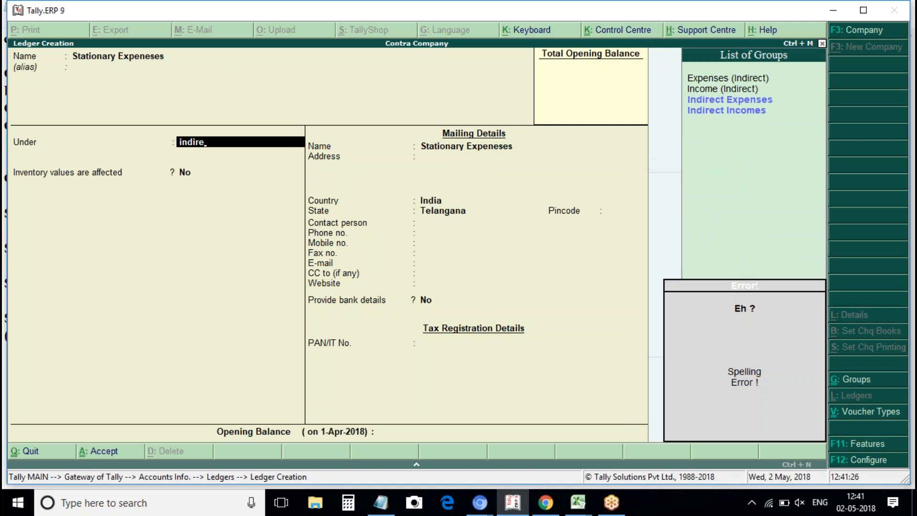
key(Return)
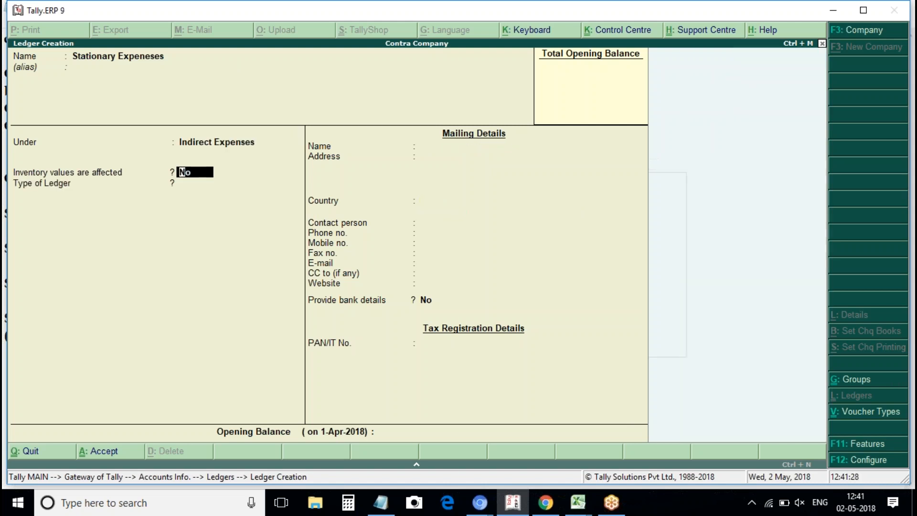
key(ctrl+a)
Create an 'Office Rent' ledger under Indirect Expenses, then reopen accounting voucher entry.
text(Of)
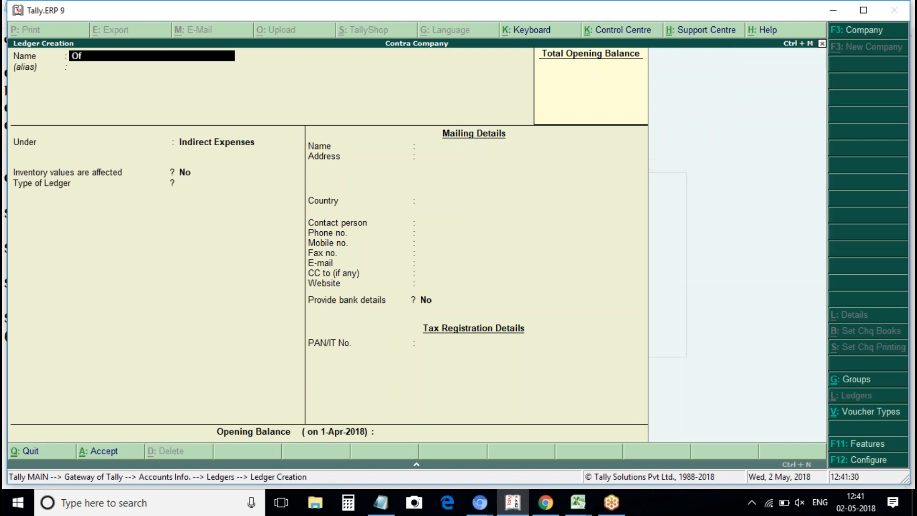
text(fice Rent)
key(Return)
key(Return)
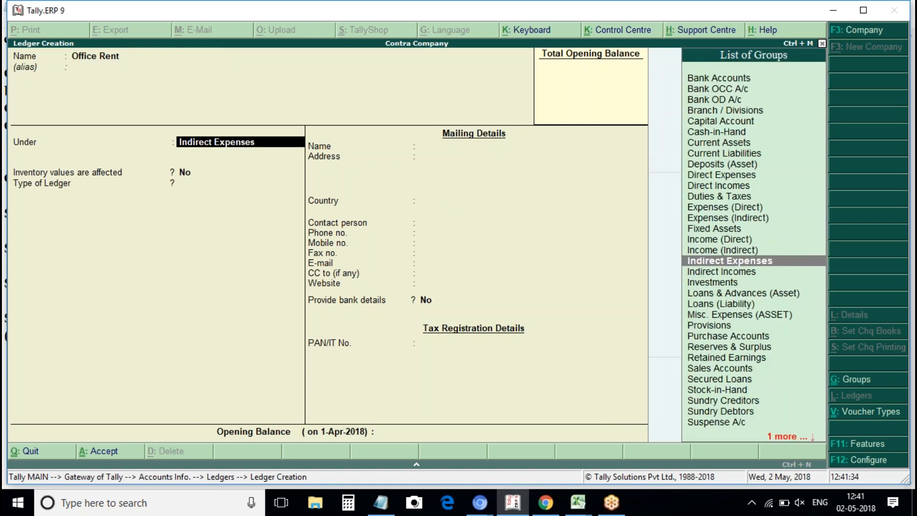
key(Return)
key(Return)
key(Return)
key(Return)
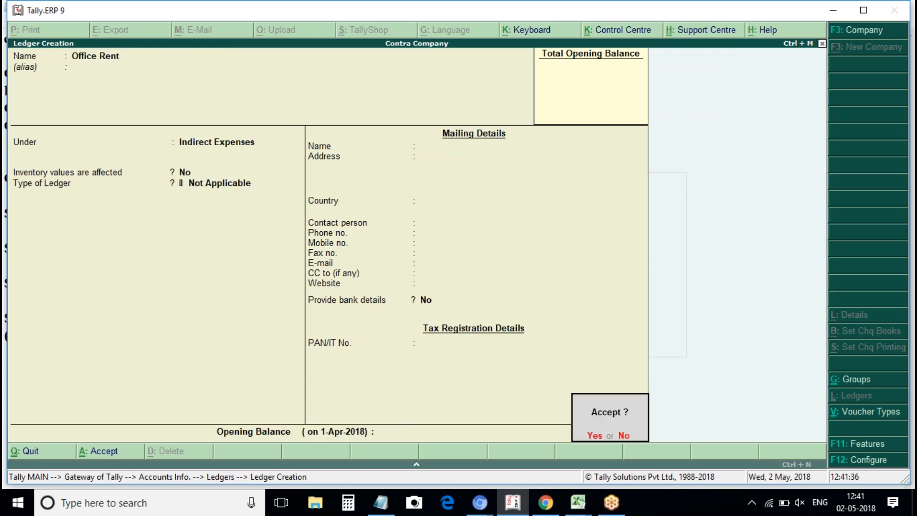
key(Return)
key(Escape)
key(Return)
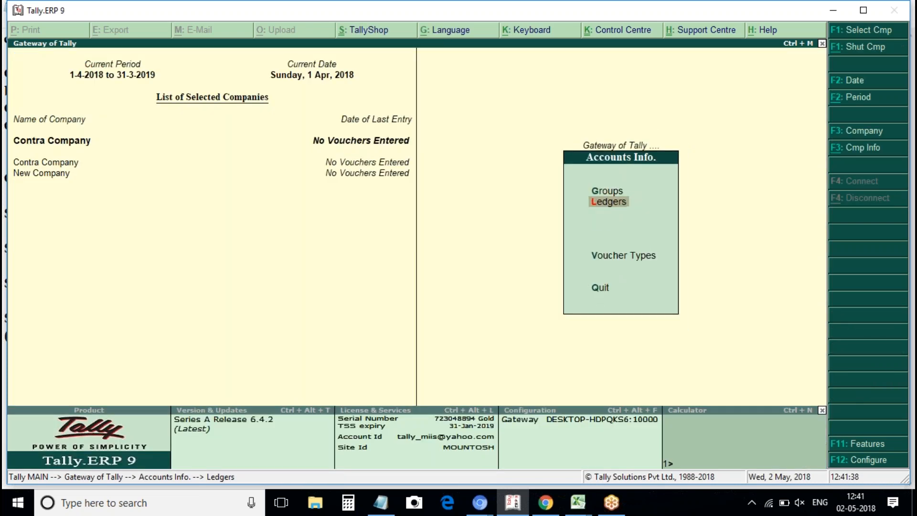
key(Escape)
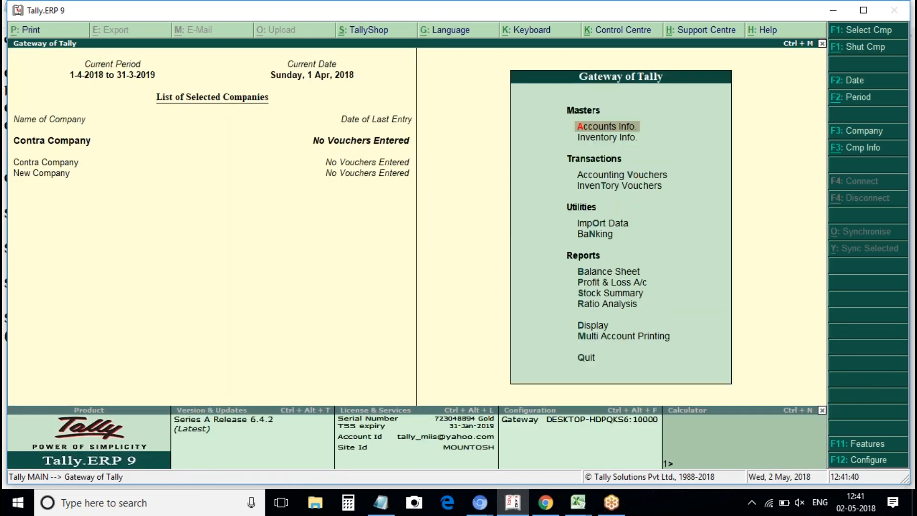
key(v)
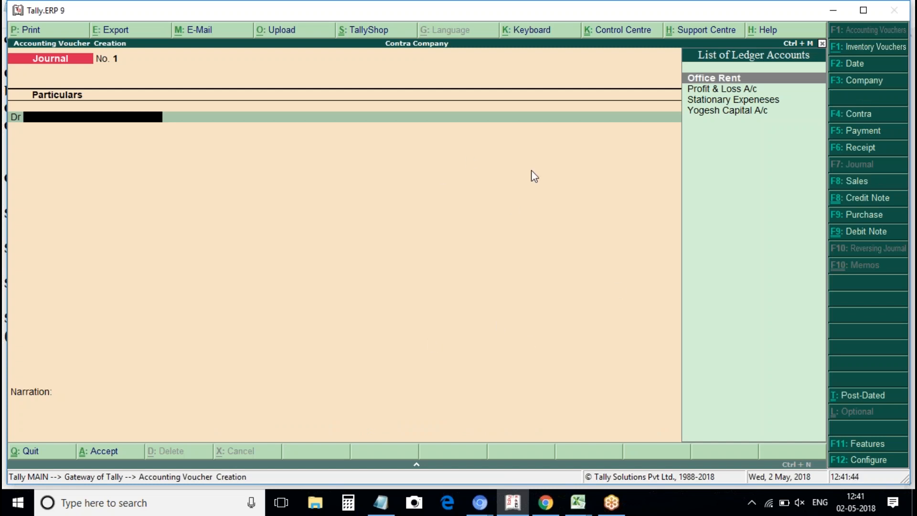
In Notepad, add line 1: capital of 200000 brought in by the owner.
click(381, 504)
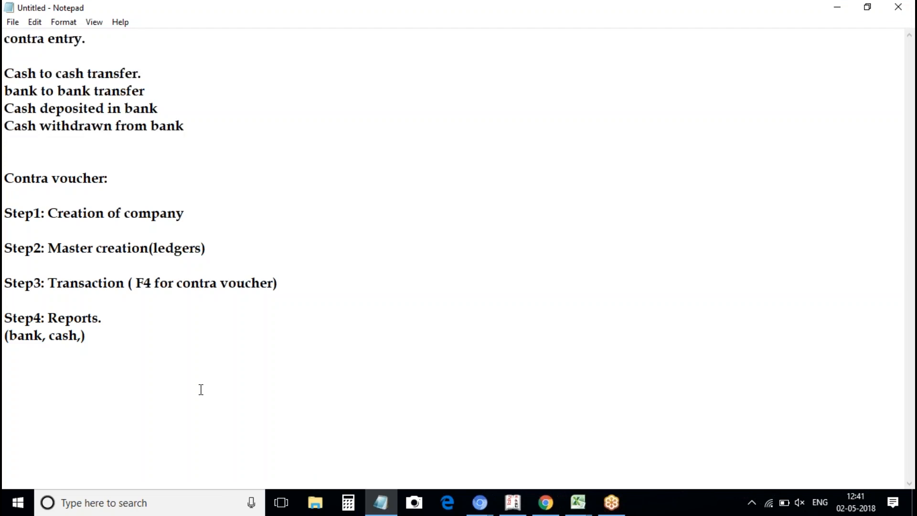
text(W)
key(BackSpace)
text(Ca)
key(BackSpace)
key(BackSpace)
key(Return)
text(1.Capital is )
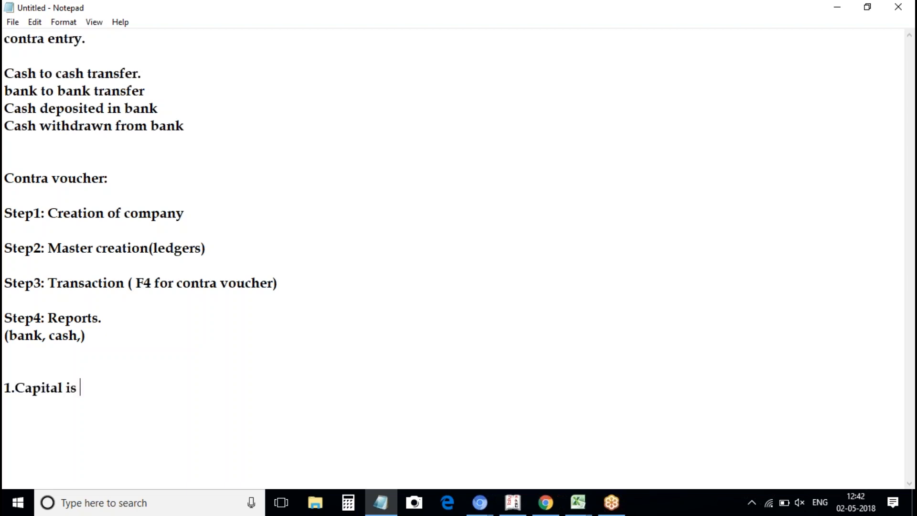
text(bobut)
key(BackSpace)
key(BackSpace)
key(BackSpace)
text(uht)
key(BackSpace)
key(BackSpace)
text(ght by )
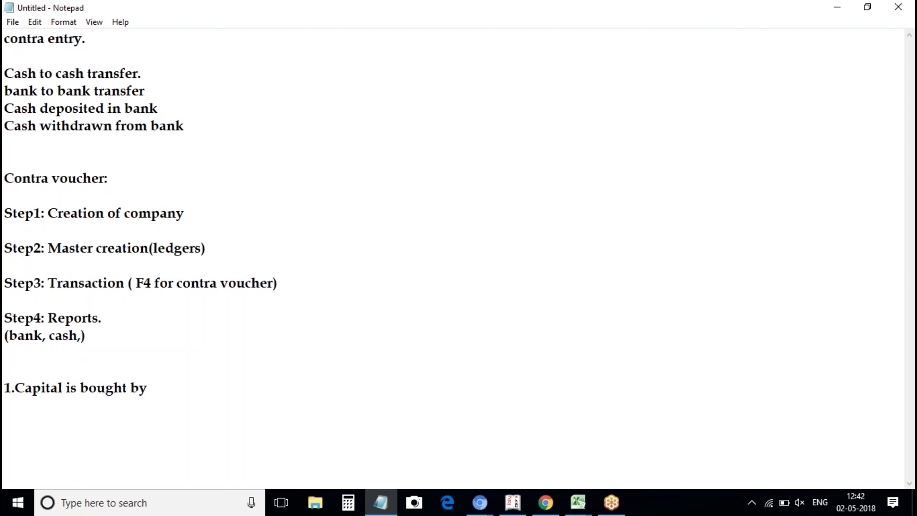
text(yogesh 200000)
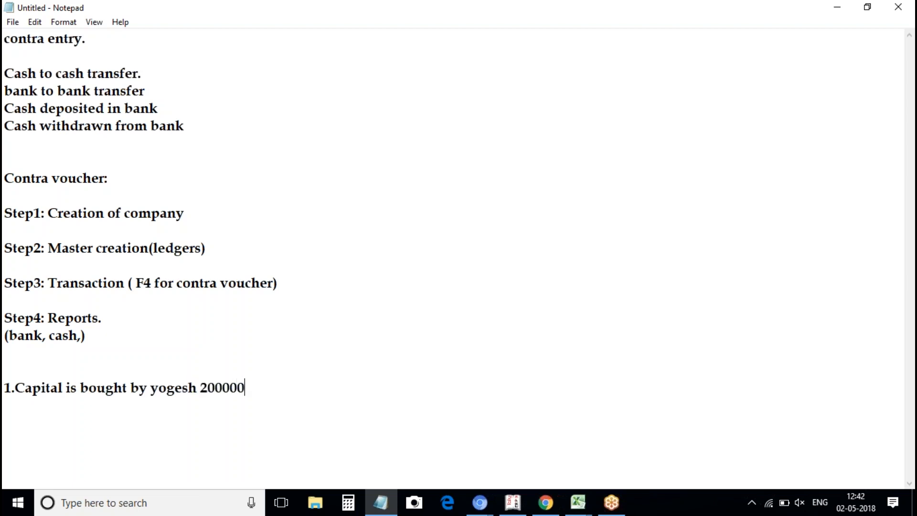
text(.)
Add lines 2 and 3: 100000 cash deposited in bank, 10000 transferred to petty cash book.
key(Return)
text(2.Cash is )
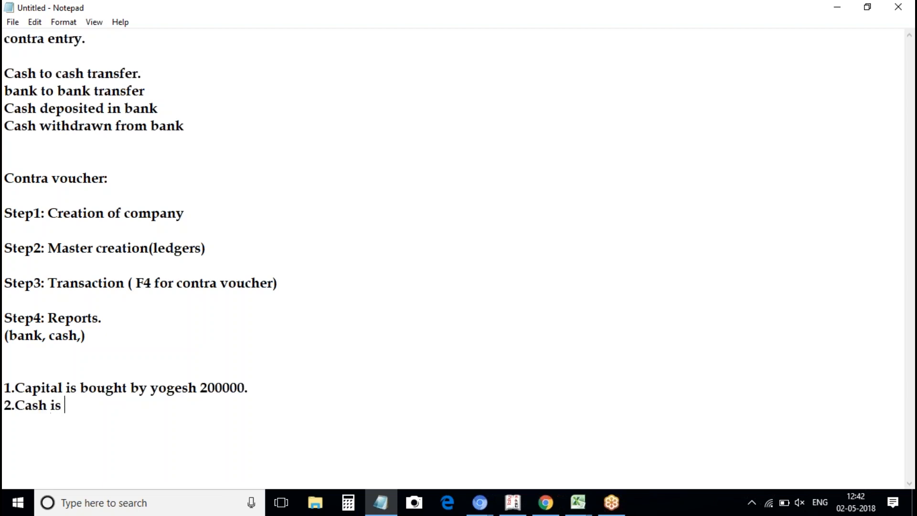
text(deposited in bank 100000)
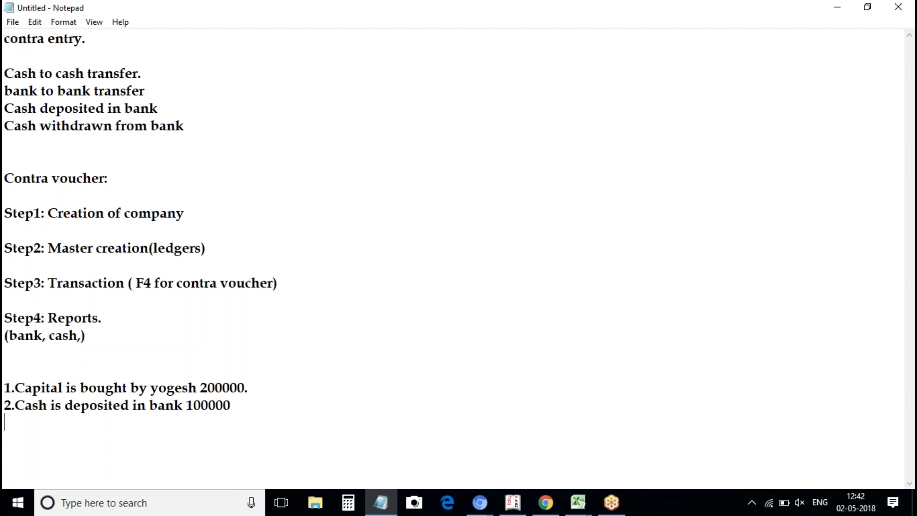
text(3.c)
key(BackSpace)
text(cash transfer to )
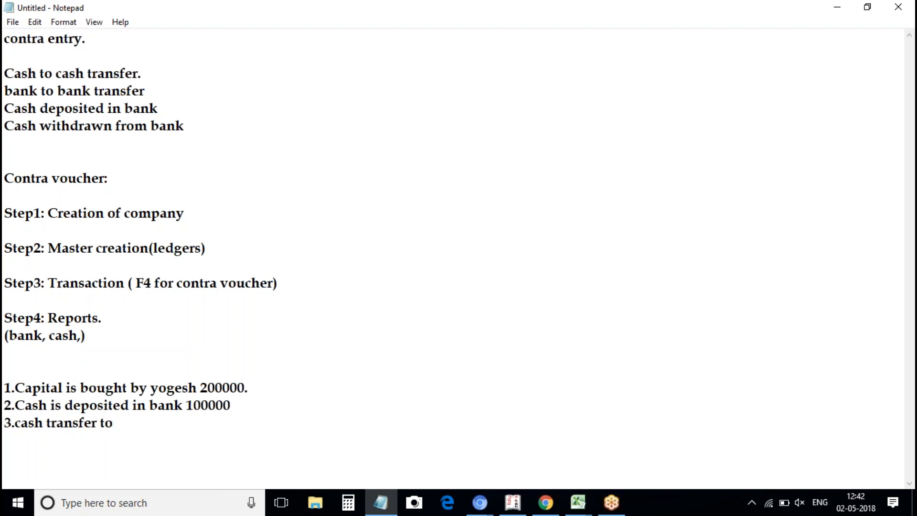
text(c)
key(BackSpace)
text(petty cash book)
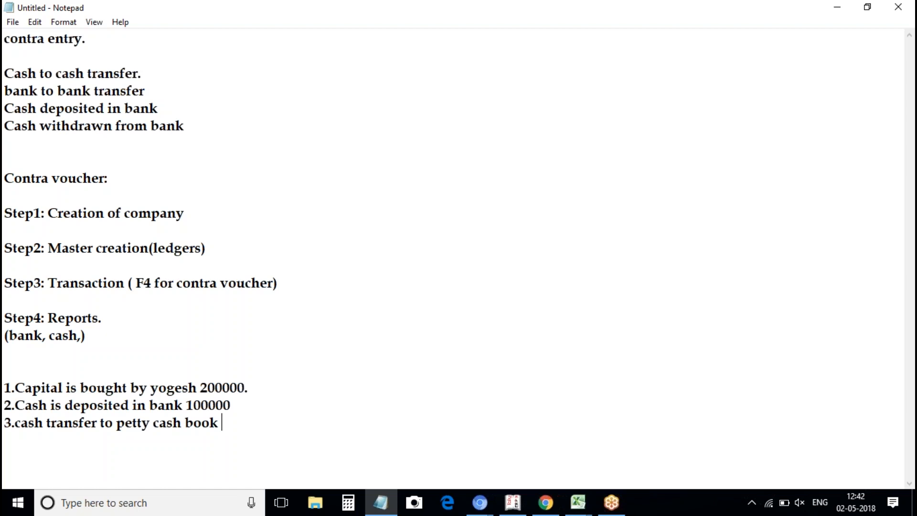
text( 10000)
Add line 4: transfer amount 50000 from icici bank to hdfc bank account.
key(Return)
text(4.cas)
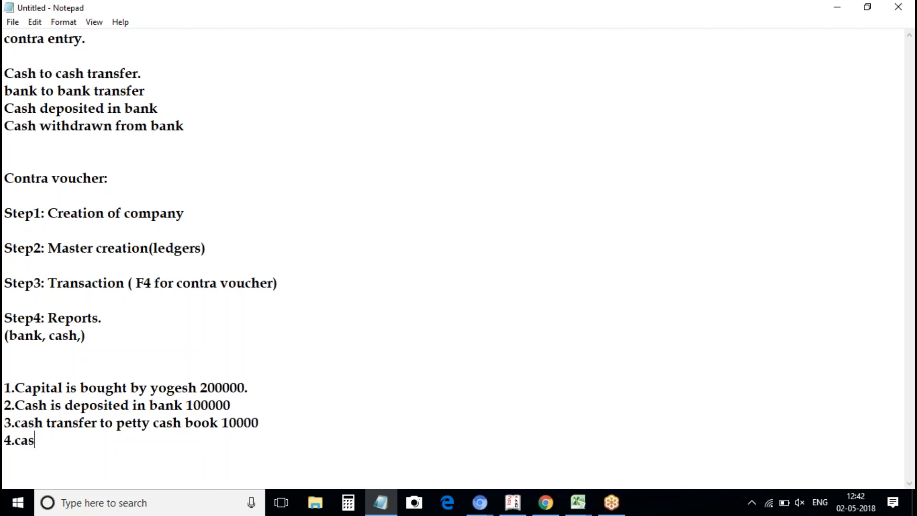
key(BackSpace)
key(BackSpace)
key(BackSpace)
text(bank)
key(BackSpace)
key(BackSpace)
key(BackSpace)
key(BackSpace)
text(f)
key(BackSpace)
text(transd)
key(BackSpace)
text(fer a)
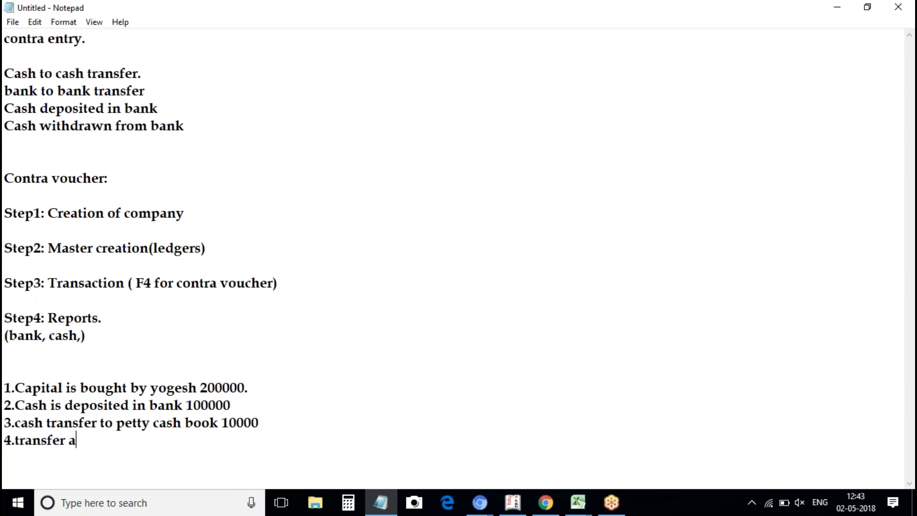
text(mount 50000 )
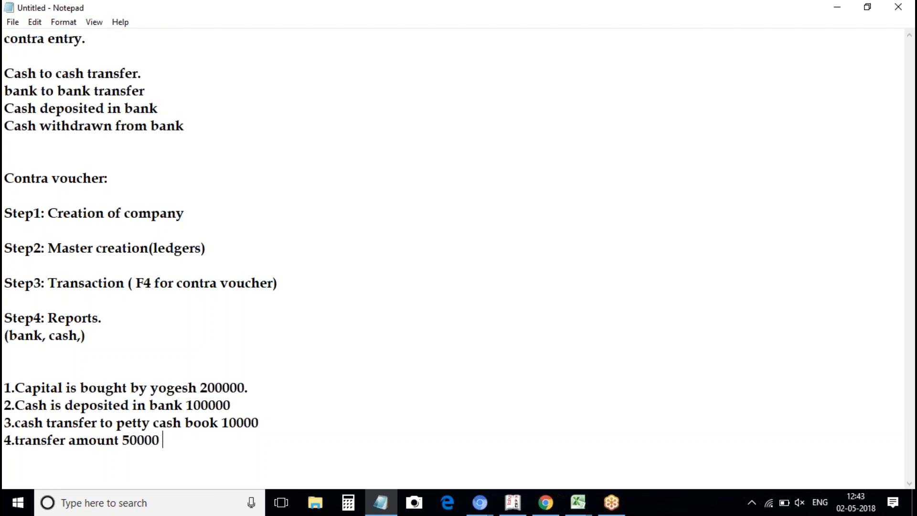
text(from icici bank t)
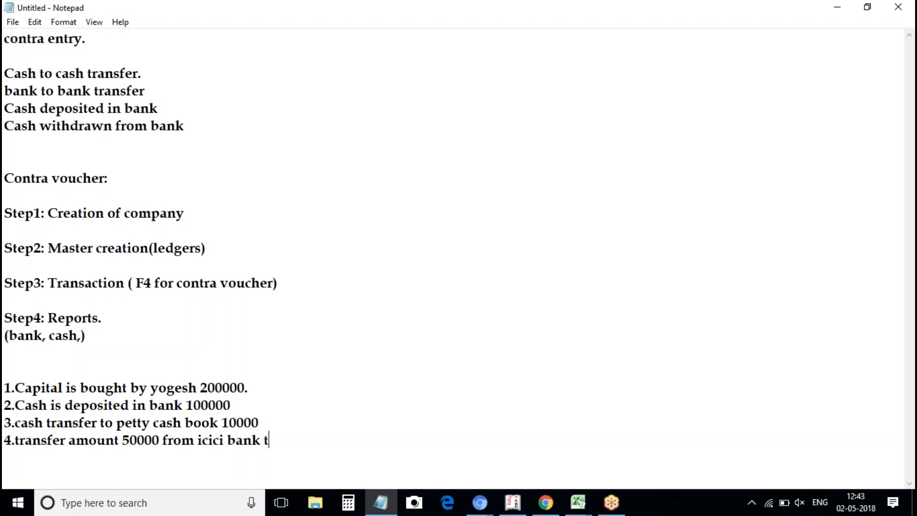
text(o hdfc bank acount.)
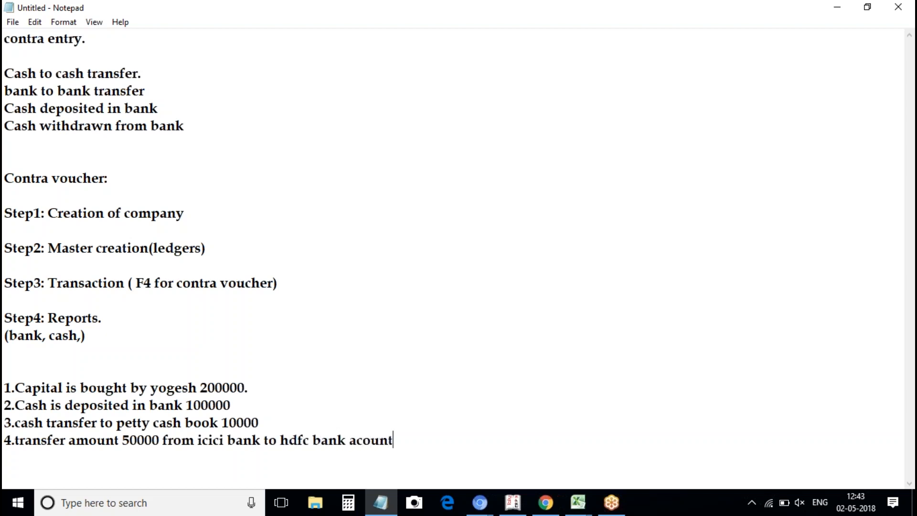
Insert 'icici' as the bank name in line 2.
click(183, 404)
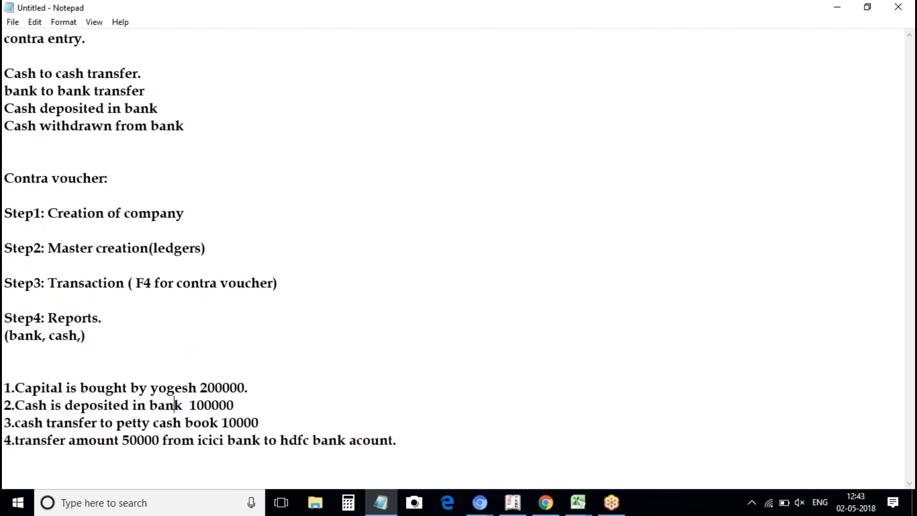
click(147, 405)
text(icici)
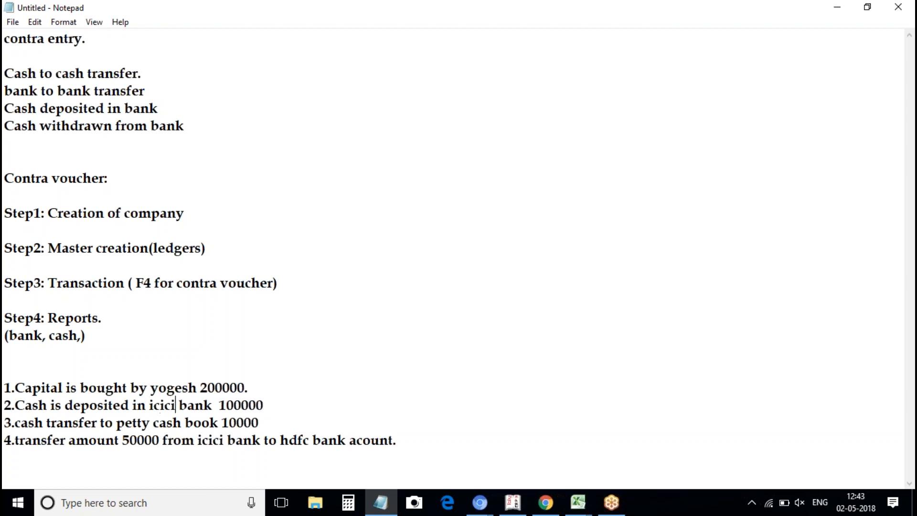
click(427, 444)
Add line 5: 1000 paid as stationary expenses, and line 6: office rent payment 50000.
key(Return)
text(5. Made payment of )
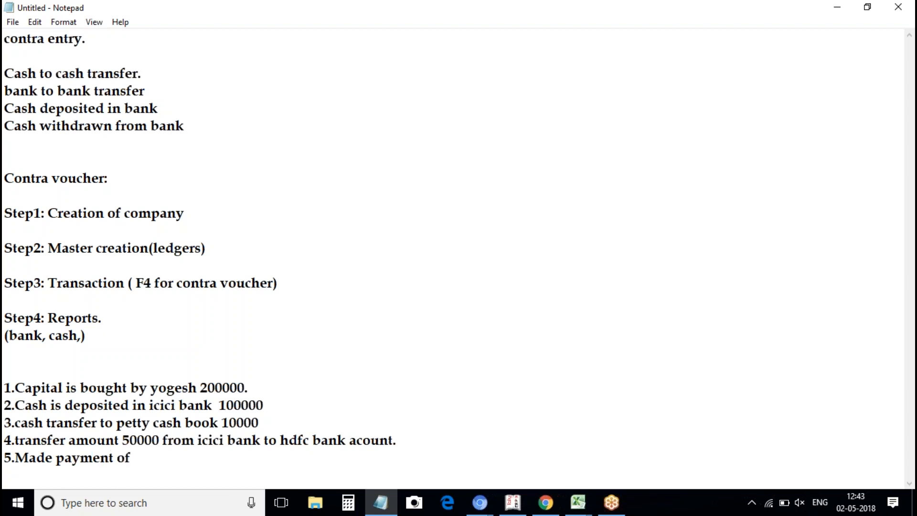
text(2)
key(BackSpace)
text(1000 as stationary expenses)
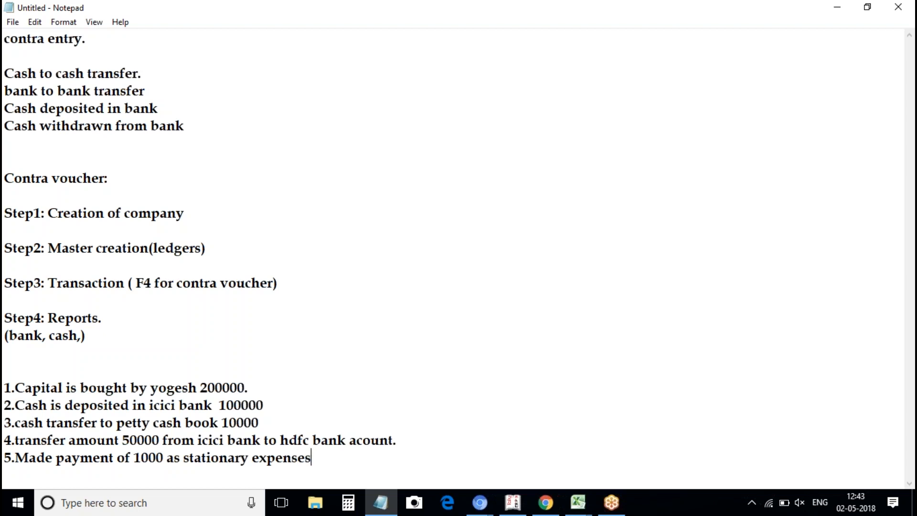
text(.)
key(Return)
text(6.made pam)
key(BackSpace)
text(yemn)
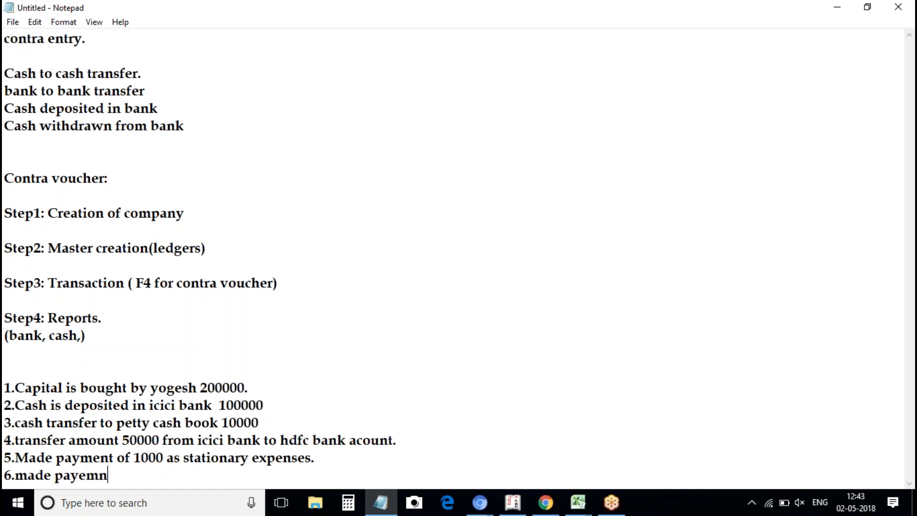
text(t of 2)
key(BackSpace)
text(offise)
key(BackSpace)
key(BackSpace)
text(ce rent )
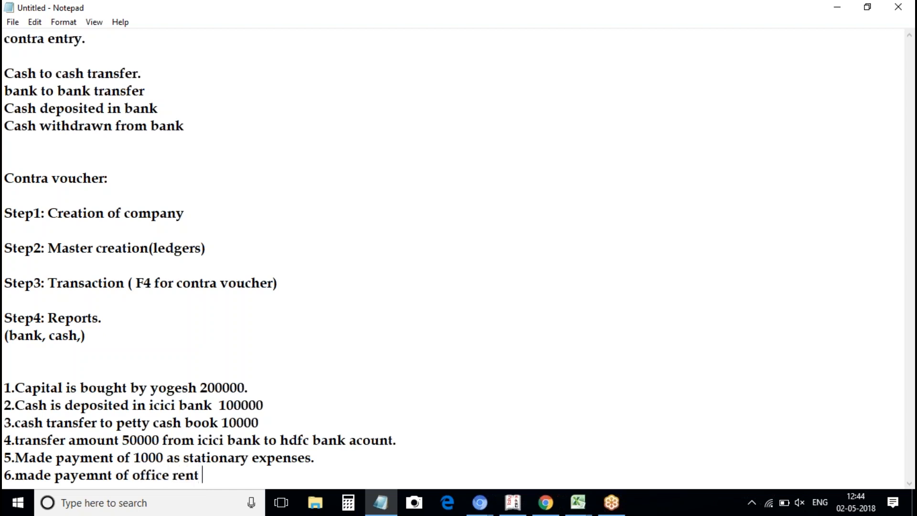
text(50000)
End line 5 with 'from petty cash book.'.
click(345, 440)
key(BackSpace)
text(from)
text(pte)
key(BackSpace)
key(BackSpace)
text(etty cash book.)
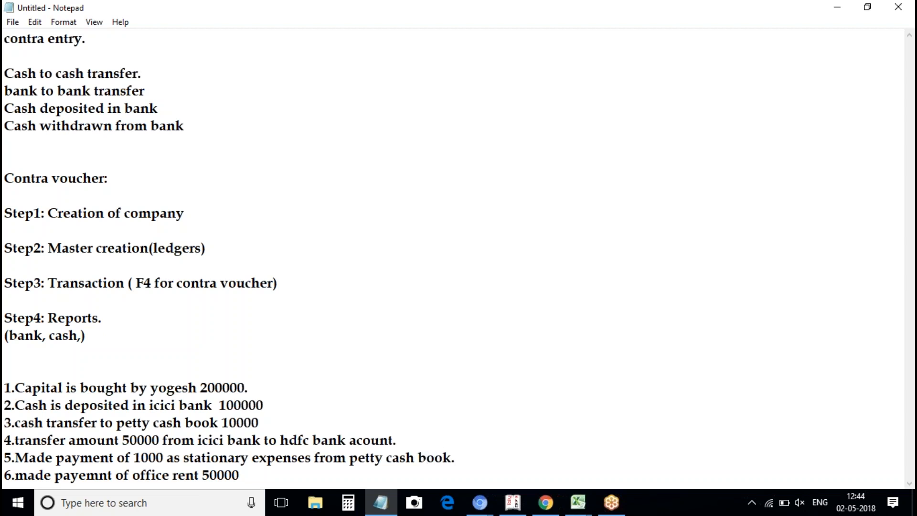
Change line 6's office rent to 10000 paid in cash.
click(307, 472)
key(BackSpace)
key(BackSpace)
key(BackSpace)
key(BackSpace)
key(BackSpace)
text(10000)
text( c)
key(BackSpace)
text(via)
key(BackSpace)
key(BackSpace)
key(BackSpace)
text(in)
text(cash.)
Add line 7: amount withdrawn from hdfc bank 20000.
key(Return)
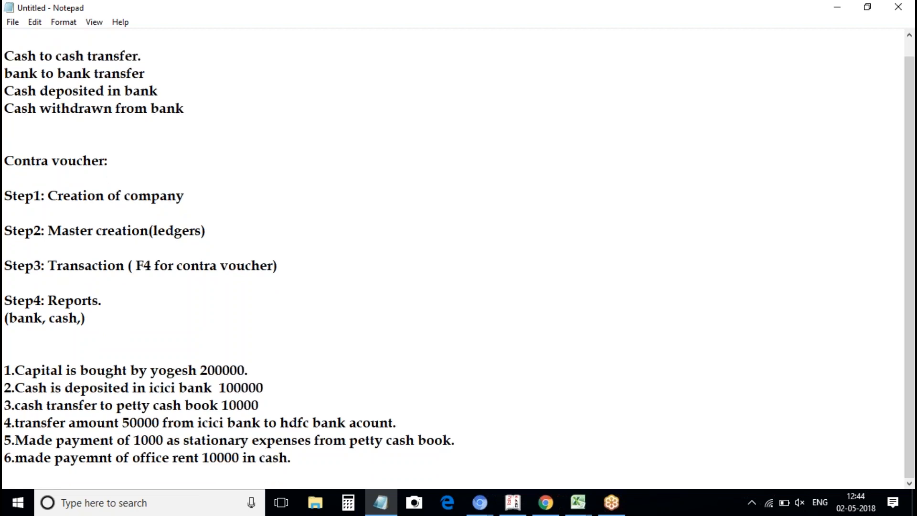
text(7. withdwa)
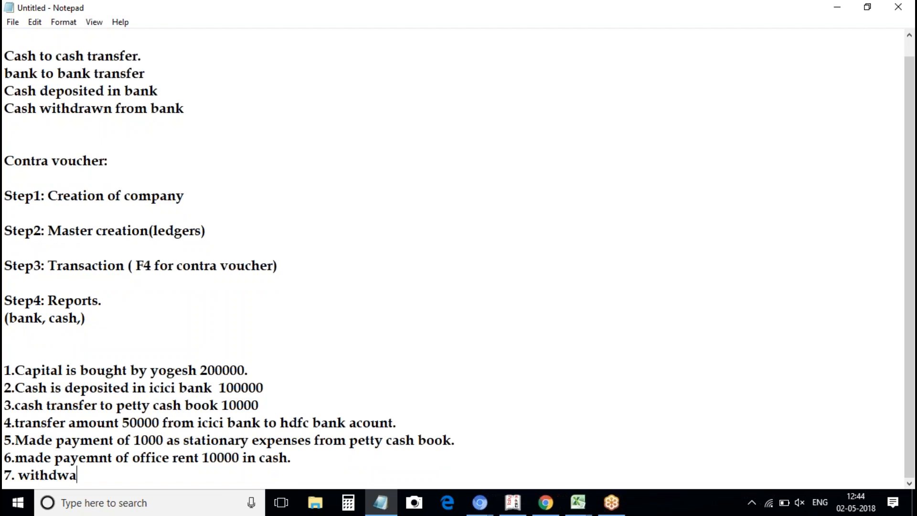
text(rn)
key(BackSpace)
key(BackSpace)
key(BackSpace)
key(BackSpace)
text(rawn)
text( ac)
key(BackSpace)
text(mount)
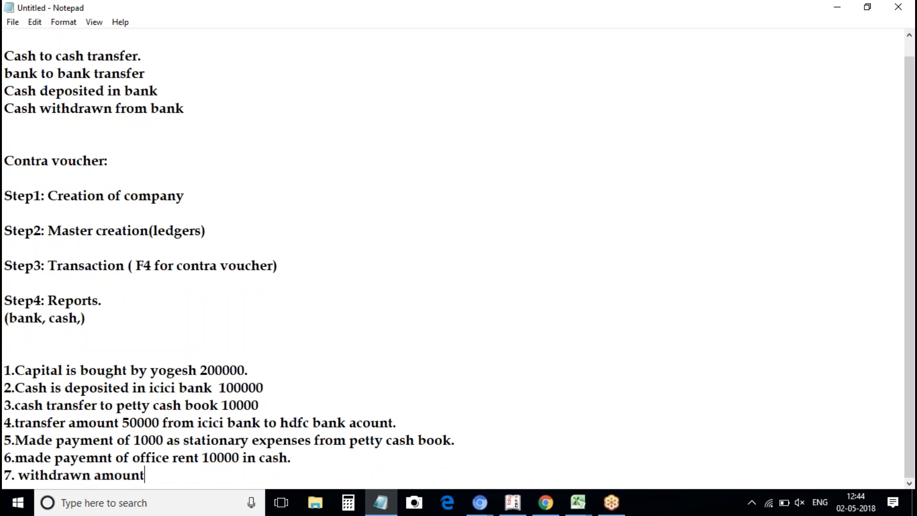
text( from hdf)
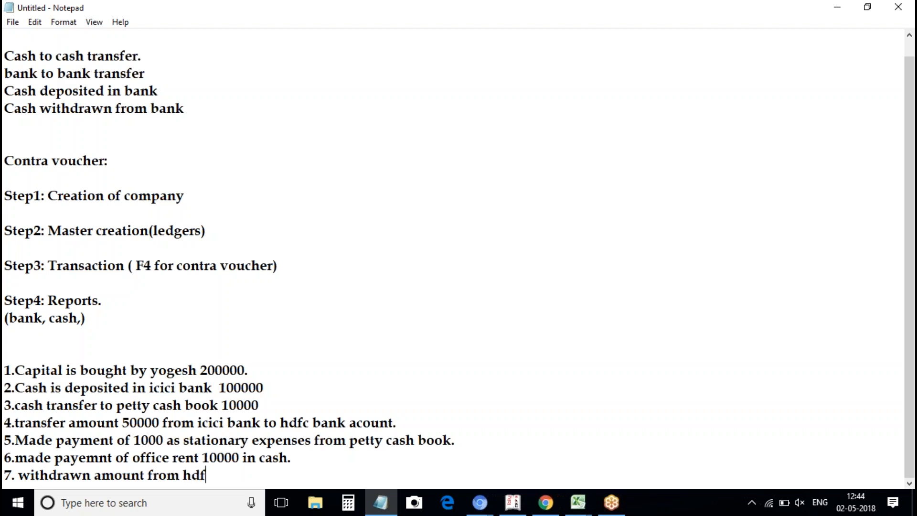
text(c bank 20)
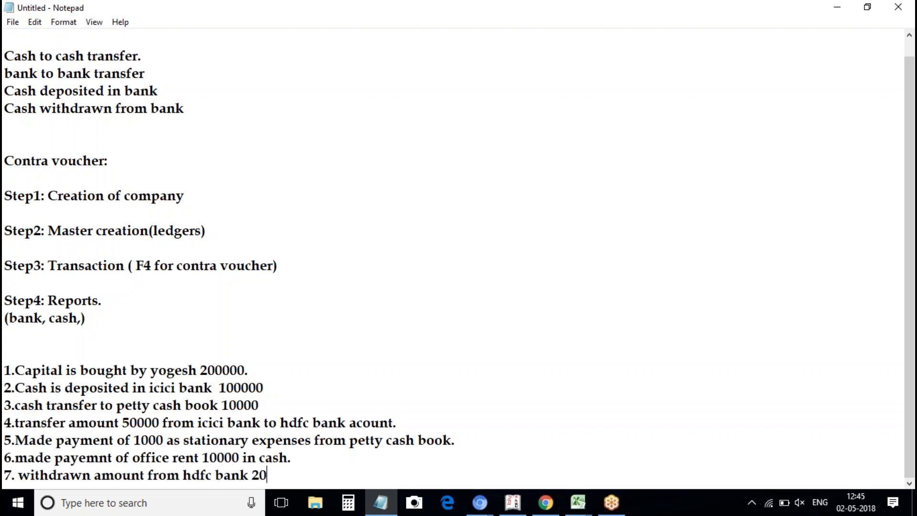
text(000.)
Fill a Receipt voucher into Cash for 2,00,000 from Yogesh Capital A/c.
click(511, 503)
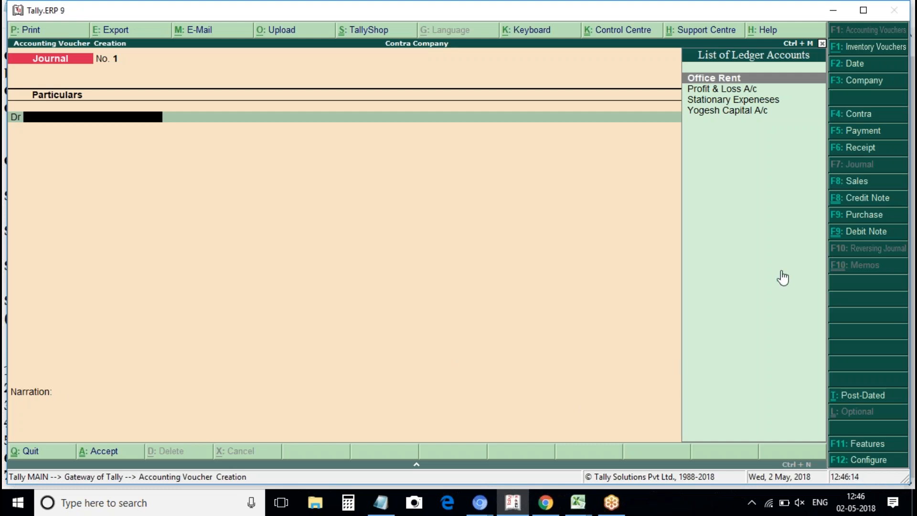
click(862, 148)
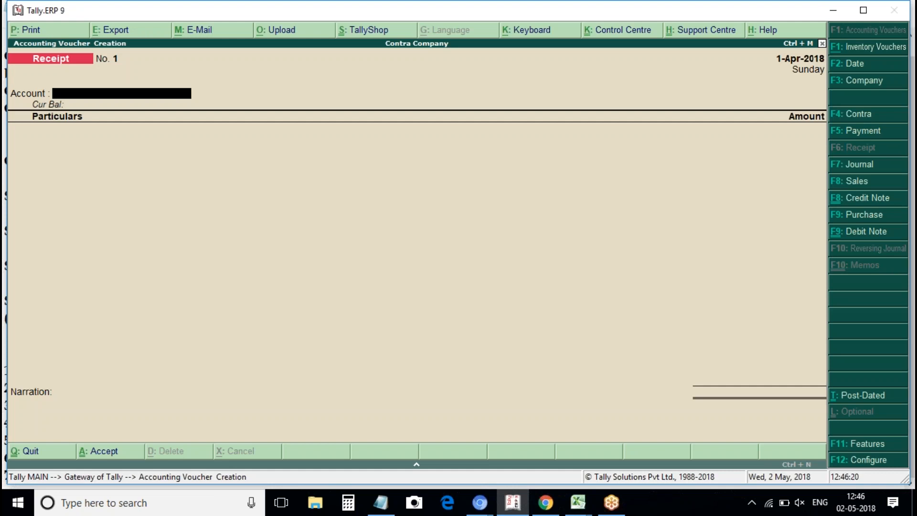
key(space)
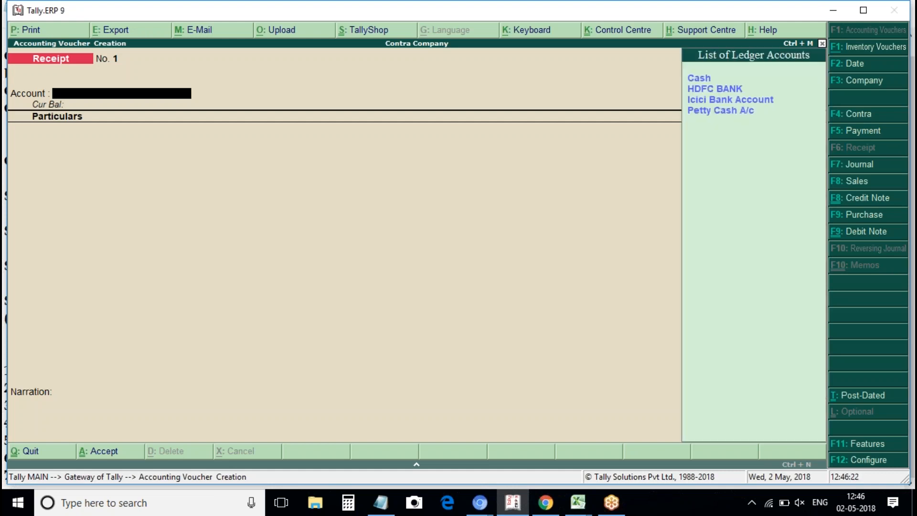
key(Return)
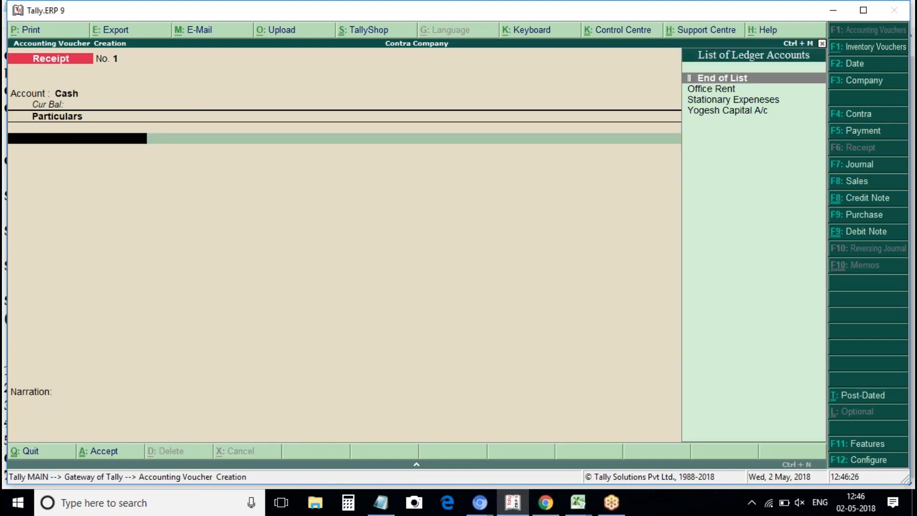
key(Down)
key(Down)
key(Down)
key(Return)
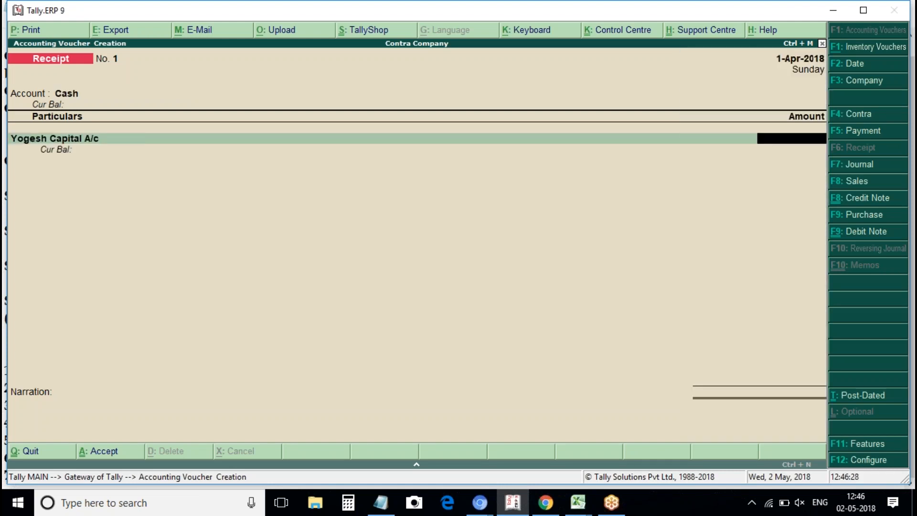
text(200000)
key(Return)
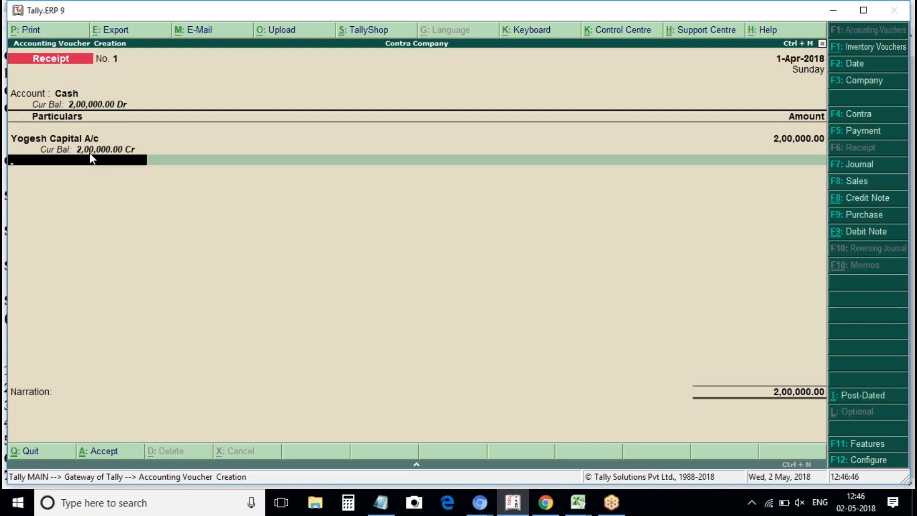
Save Receipt voucher No. 1 and leave voucher entry.
key(ctrl+a)
key(Escape)
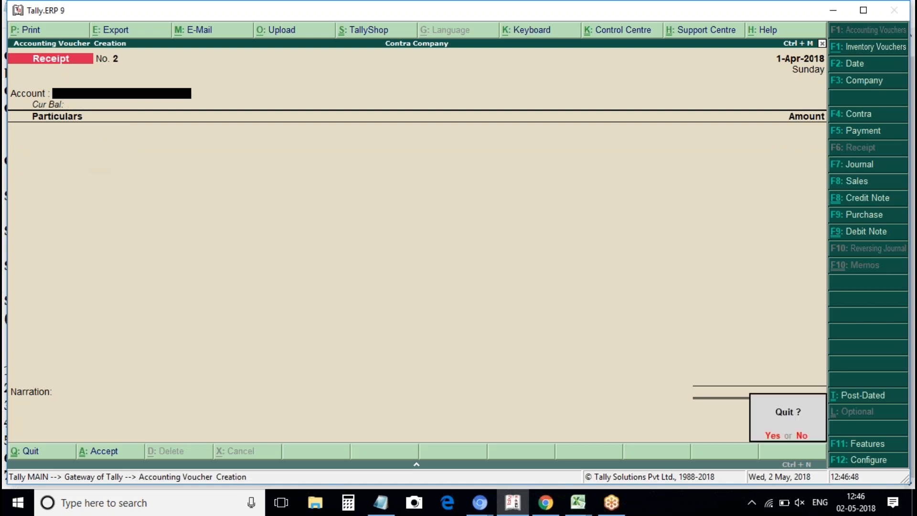
key(Return)
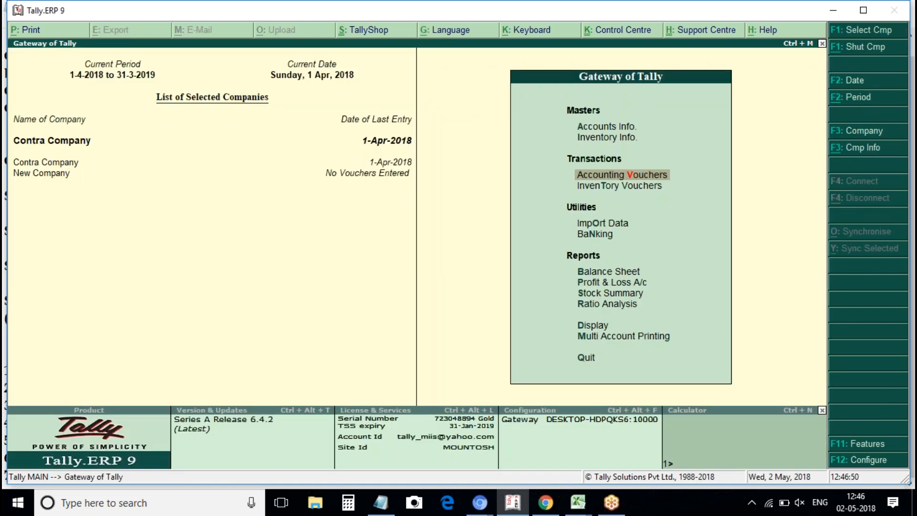
Check the detailed Balance Sheet: 2,00,000 capital against Cash-in-Hand, then close it.
key(Down)
key(Down)
key(Down)
key(Down)
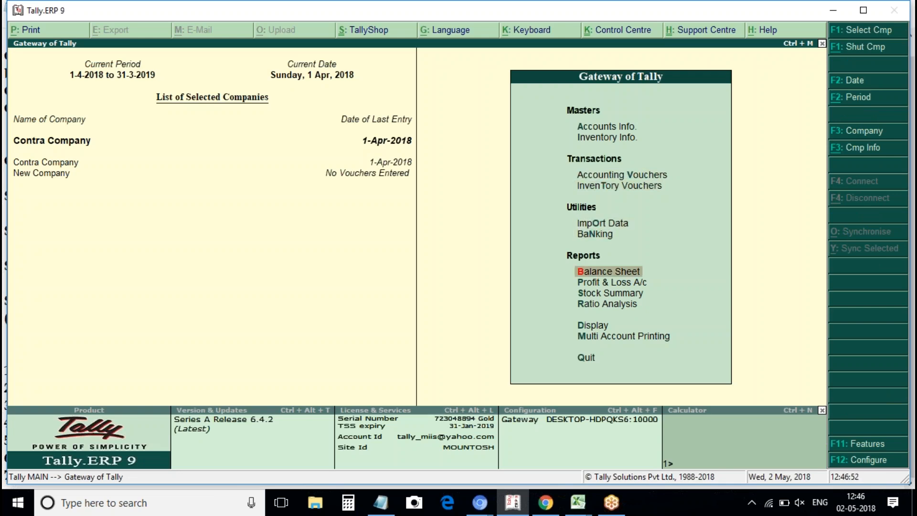
key(Return)
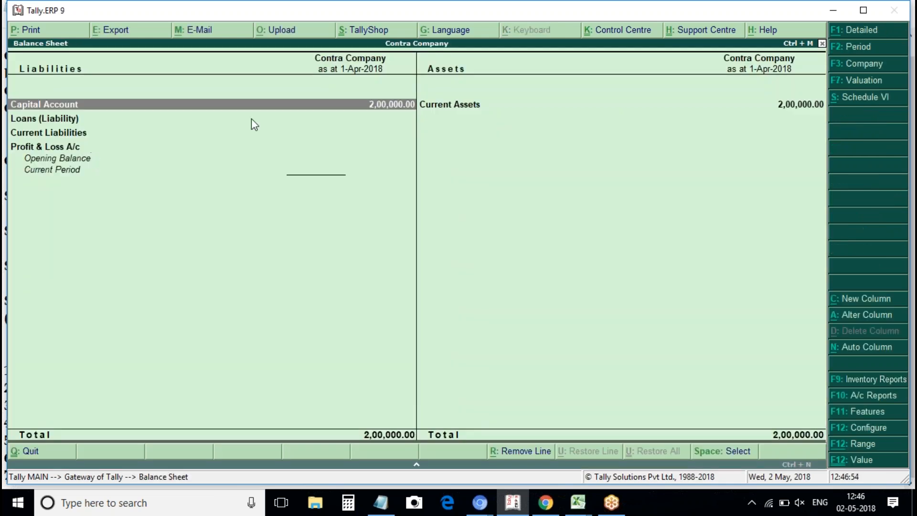
key(alt+F1)
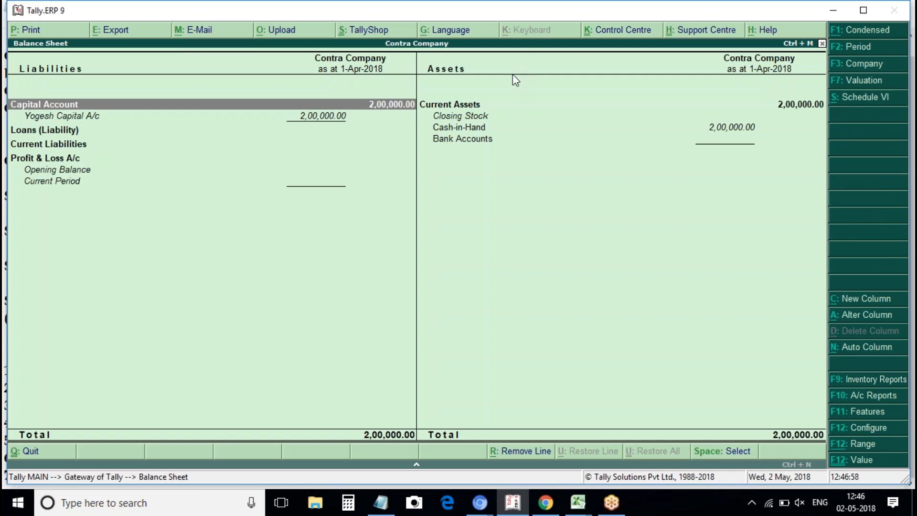
click(487, 128)
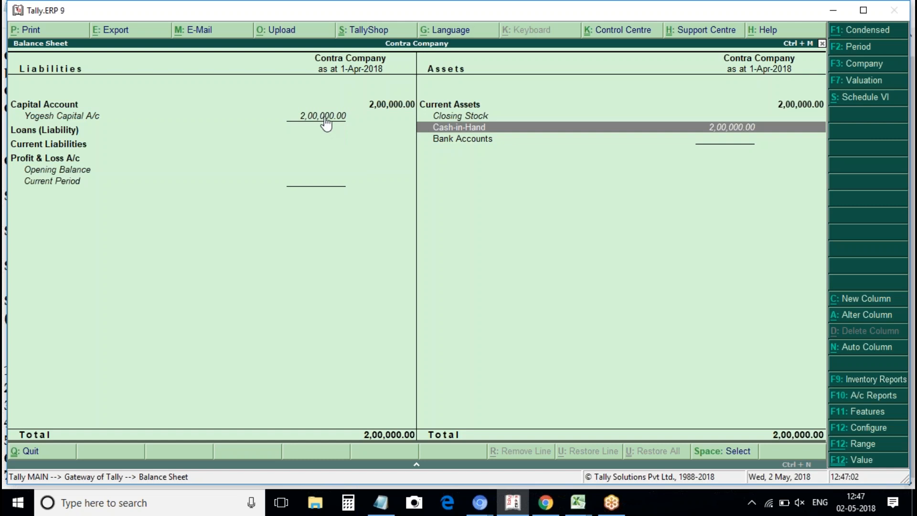
key(Escape)
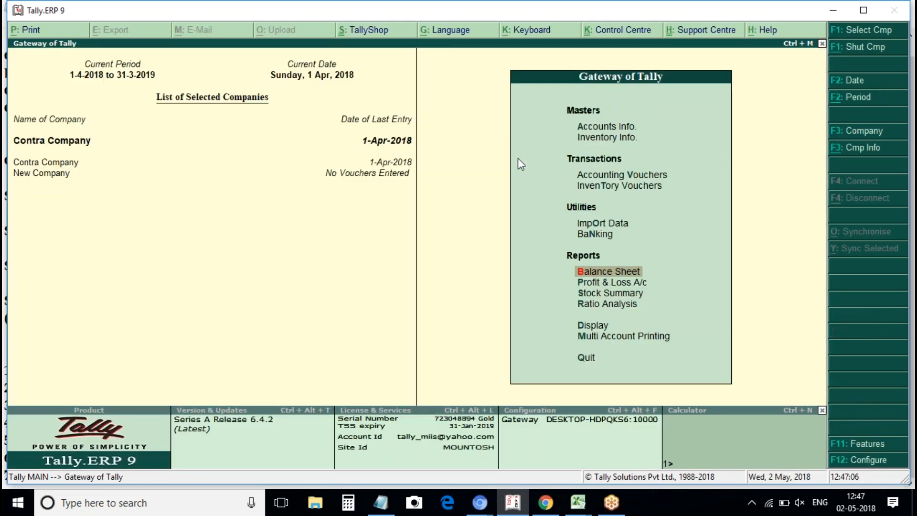
click(632, 175)
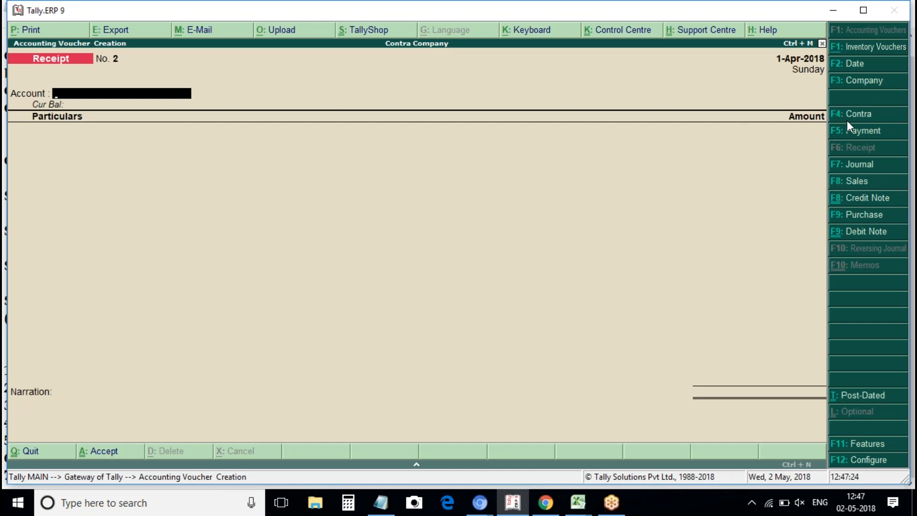
key(F4)
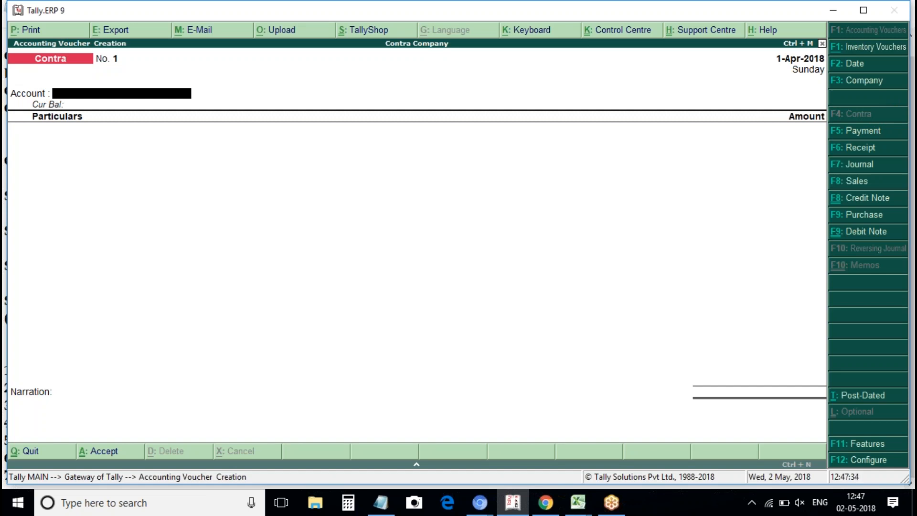
key(space)
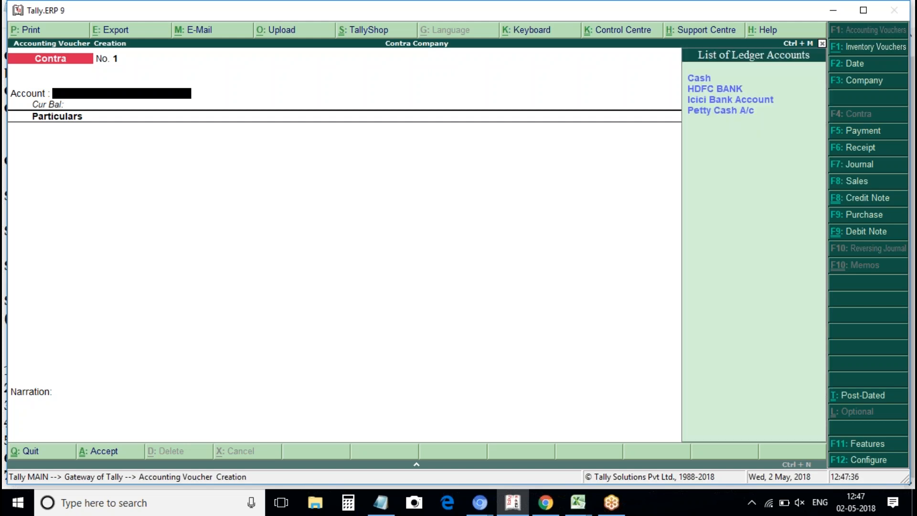
key(Down)
key(Down)
key(Down)
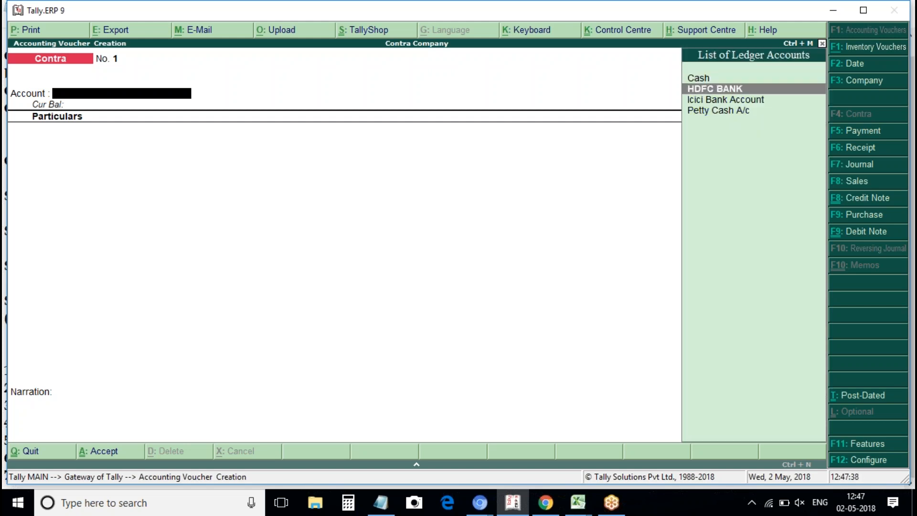
key(Return)
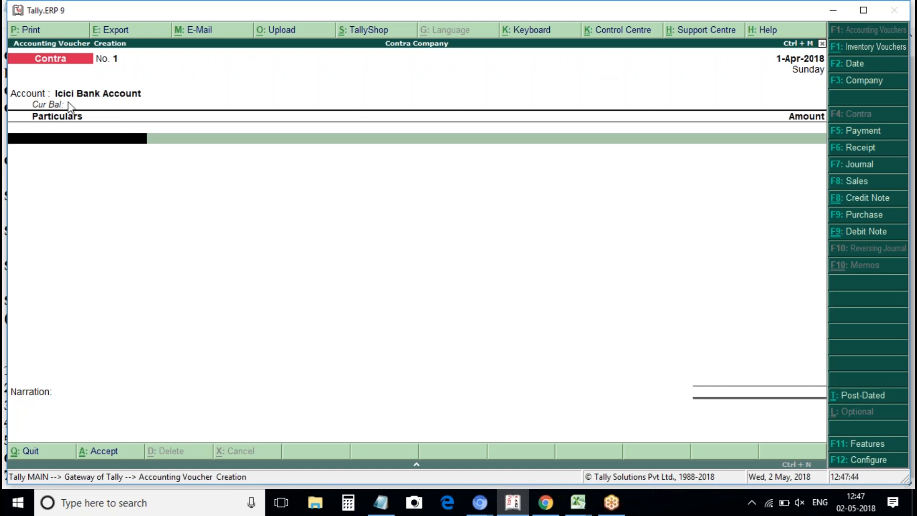
key(space)
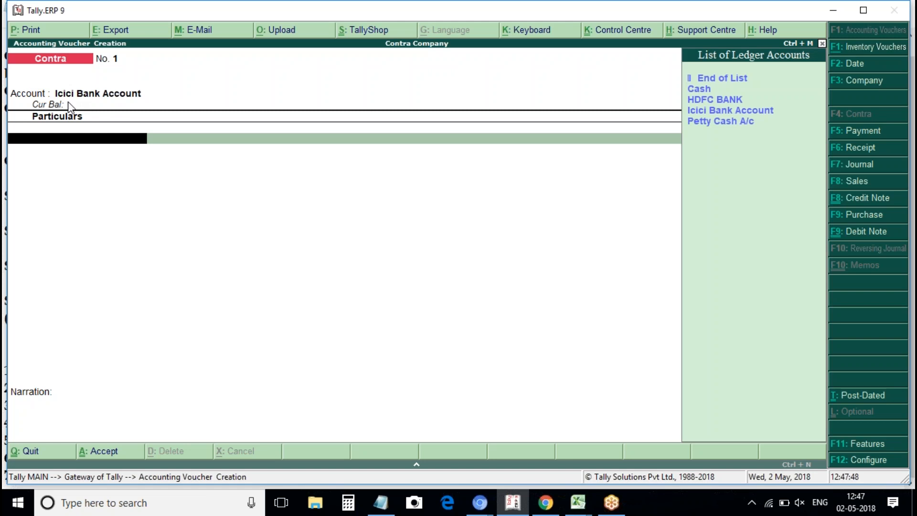
key(Down)
key(Down)
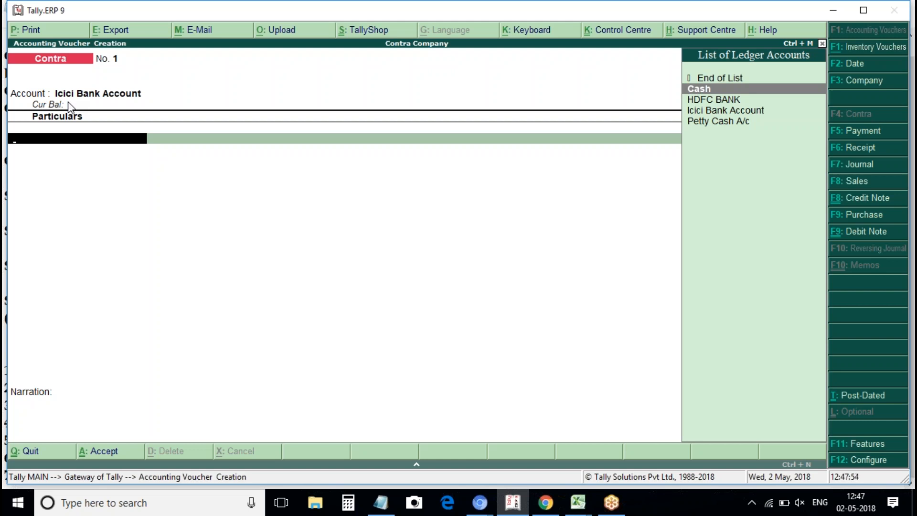
key(Return)
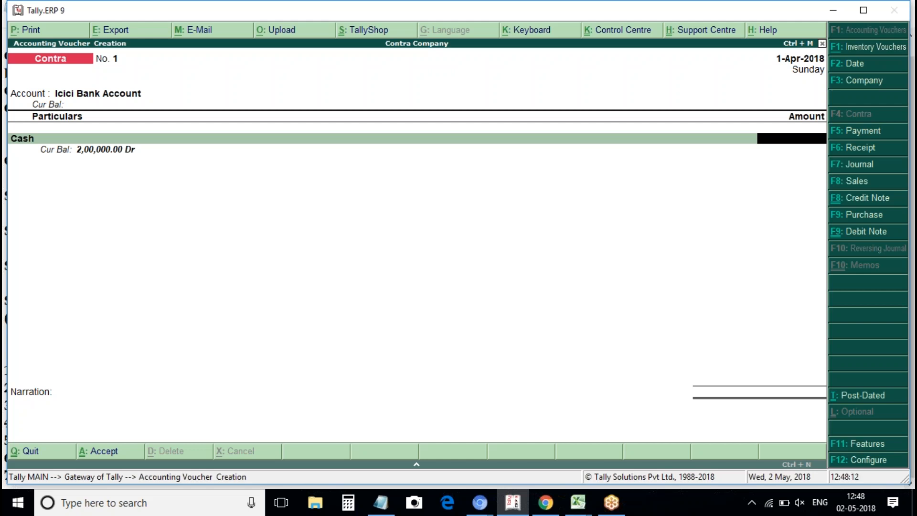
text(100000)
key(Return)
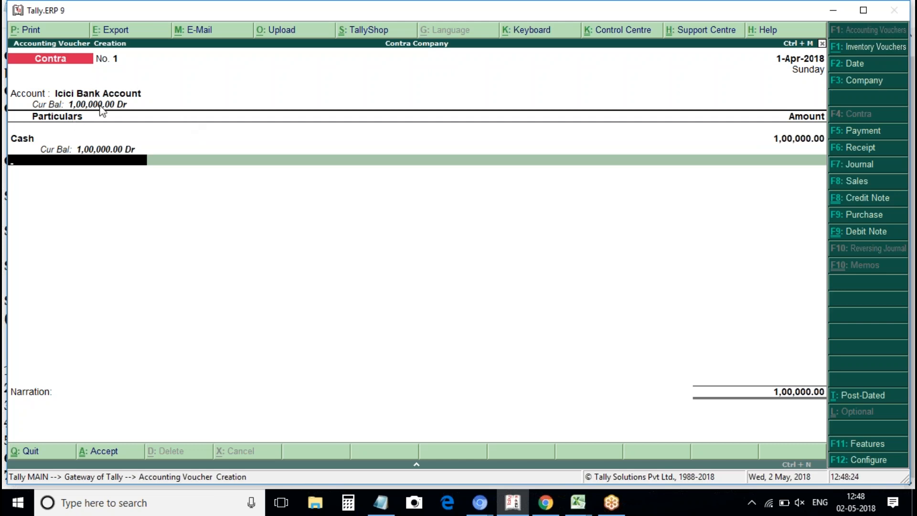
key(Escape)
key(Return)
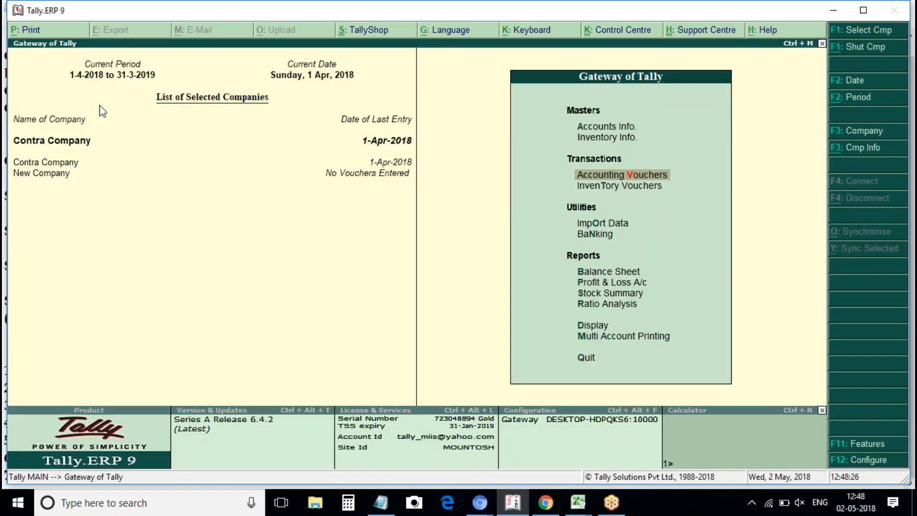
Look over saved Receipt voucher No. 1, then switch to a blank Contra voucher.
key(Return)
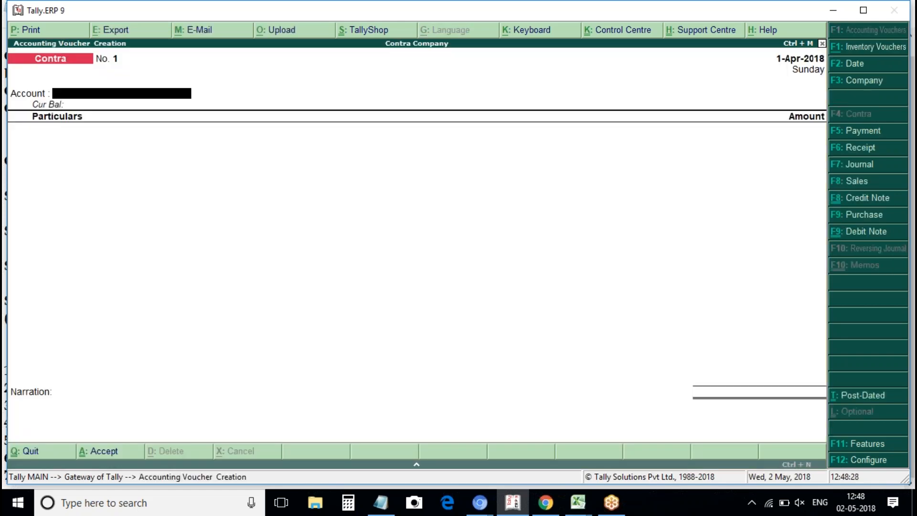
key(Page_Up)
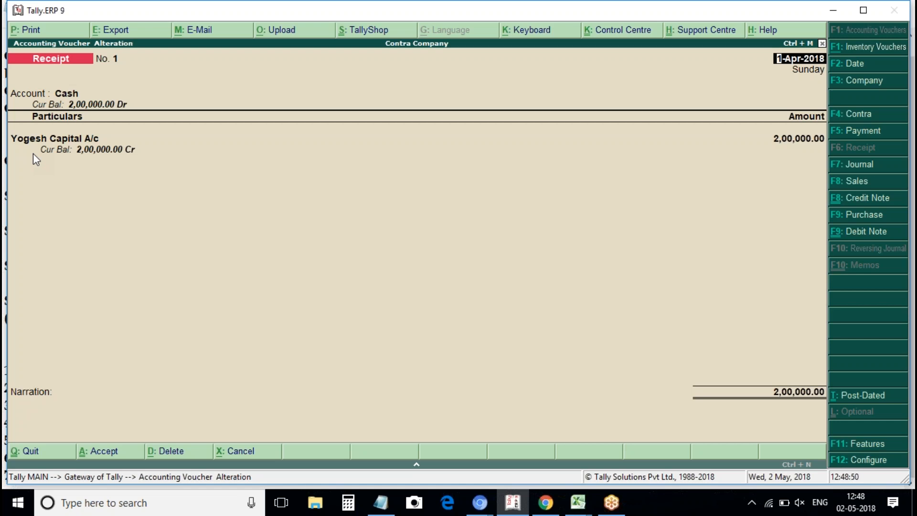
key(Escape)
key(y)
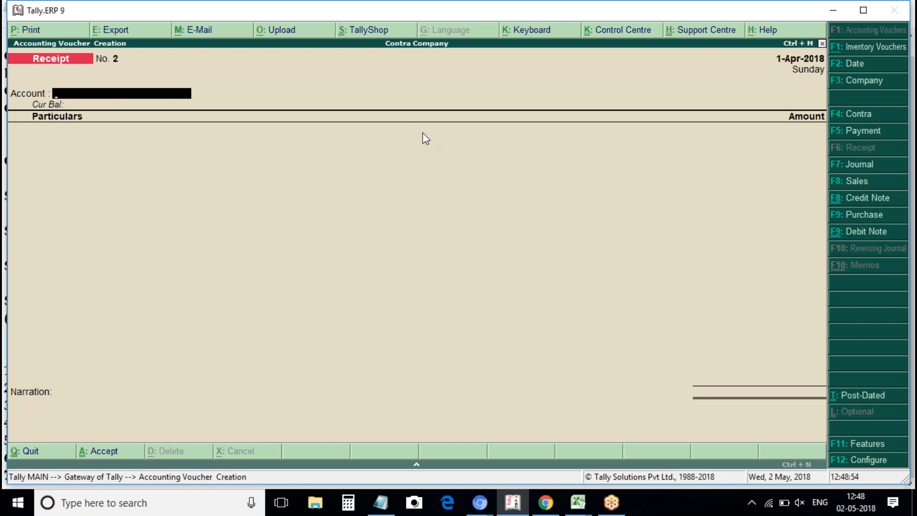
click(852, 116)
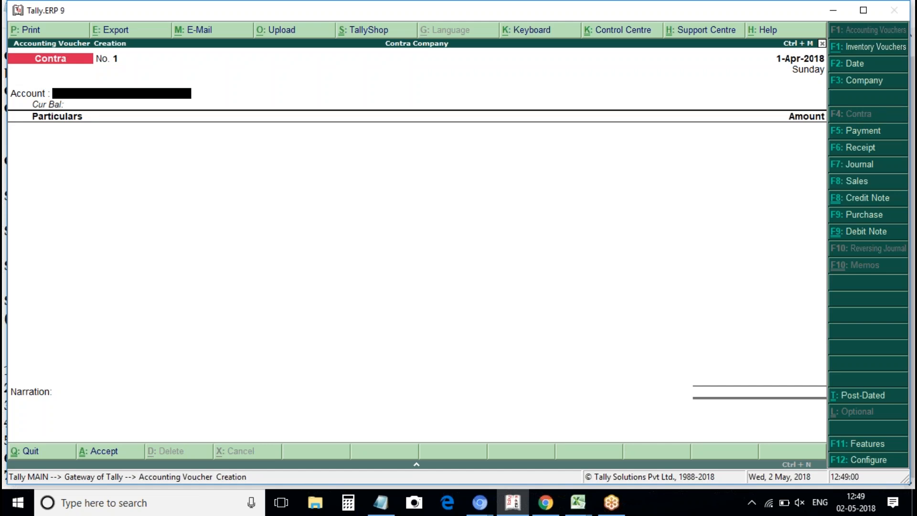
Fill Contra voucher No. 1 with Icici Bank Account as account and Cash 1,00,000.
key(space)
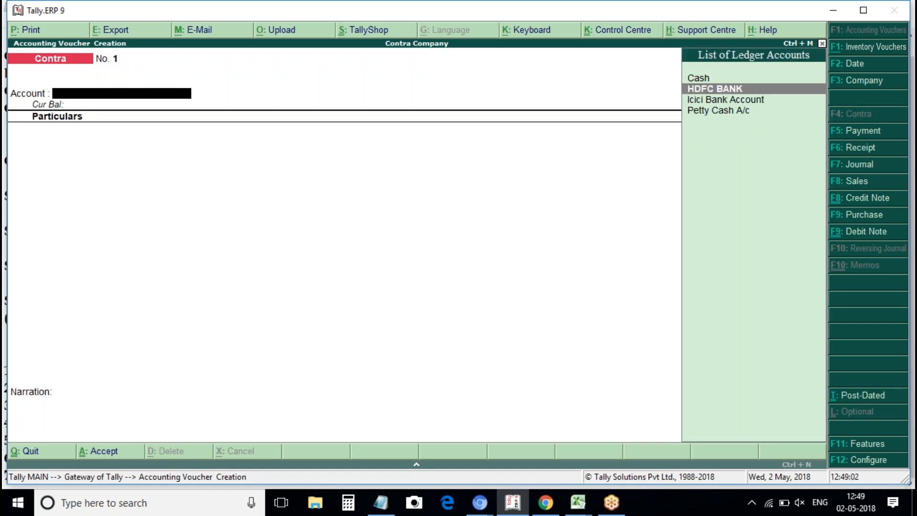
key(Down)
key(Return)
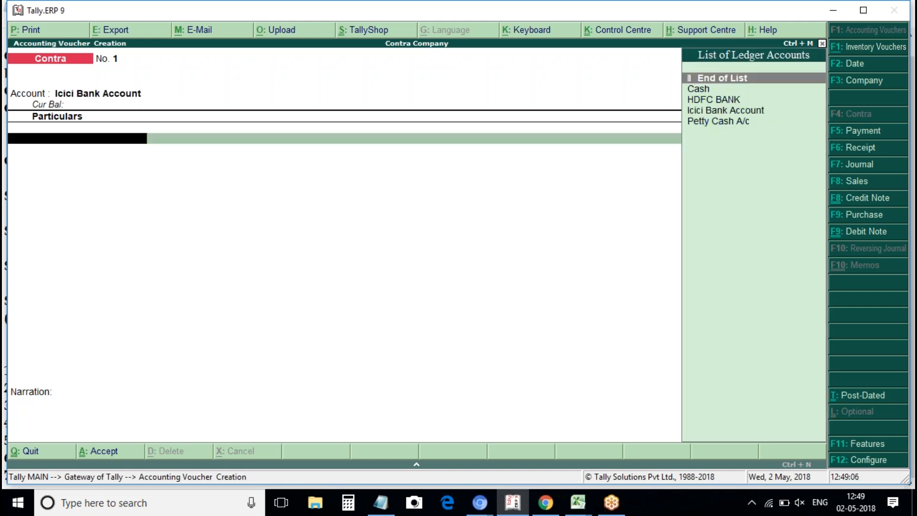
key(Up)
key(Up)
key(Return)
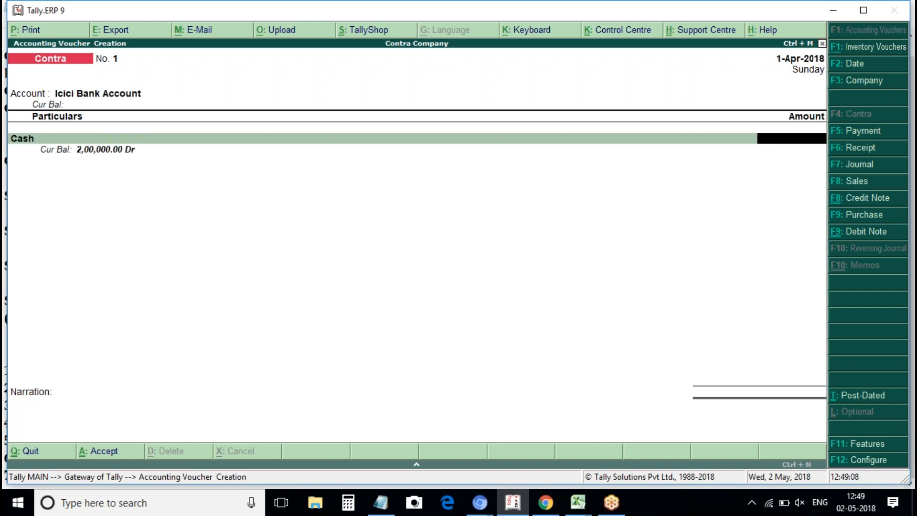
text(100000)
key(Return)
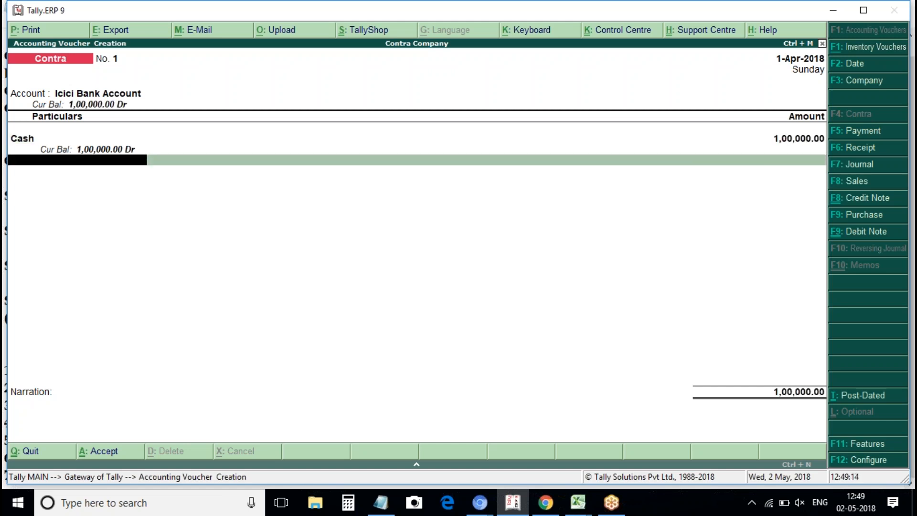
Accept the Icici bank allocation, save the voucher and return to the Gateway.
key(Return)
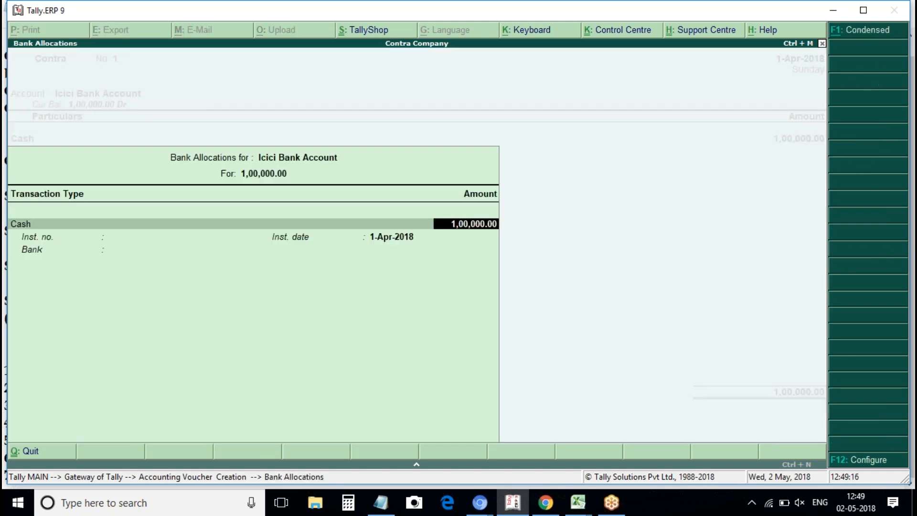
key(Return)
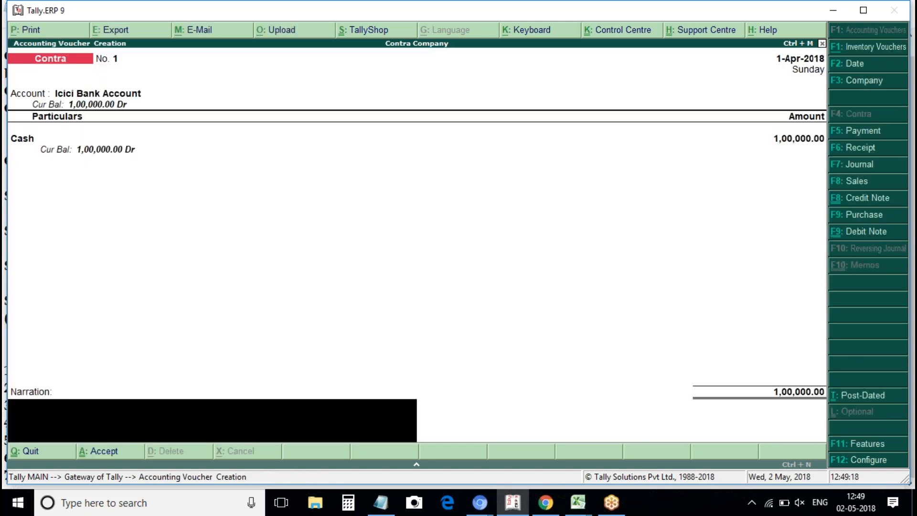
key(Return)
key(Escape)
key(Return)
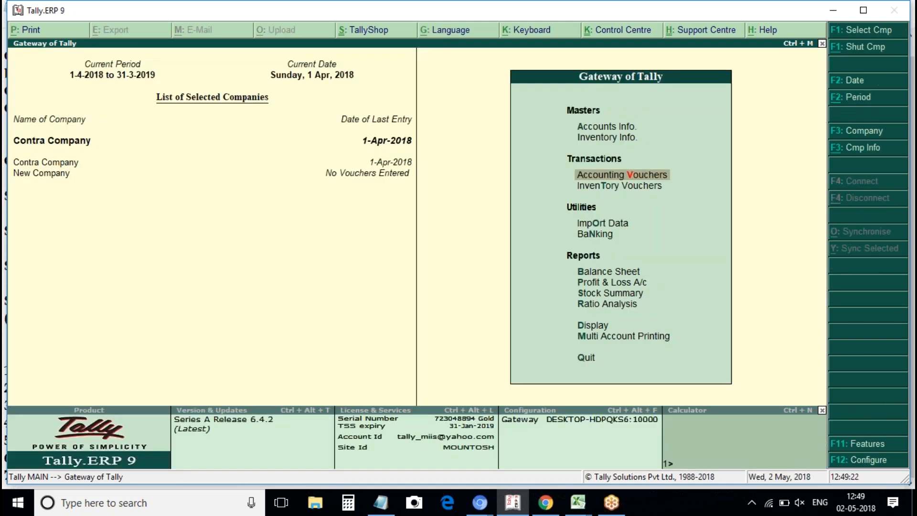
View the detailed Balance Sheet, close it, and switch to the Notepad transaction notes.
key(b)
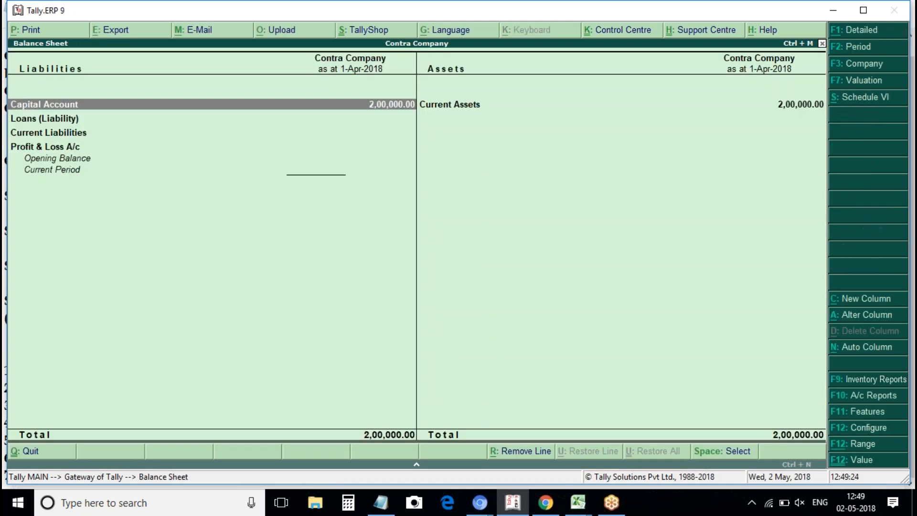
key(alt+F1)
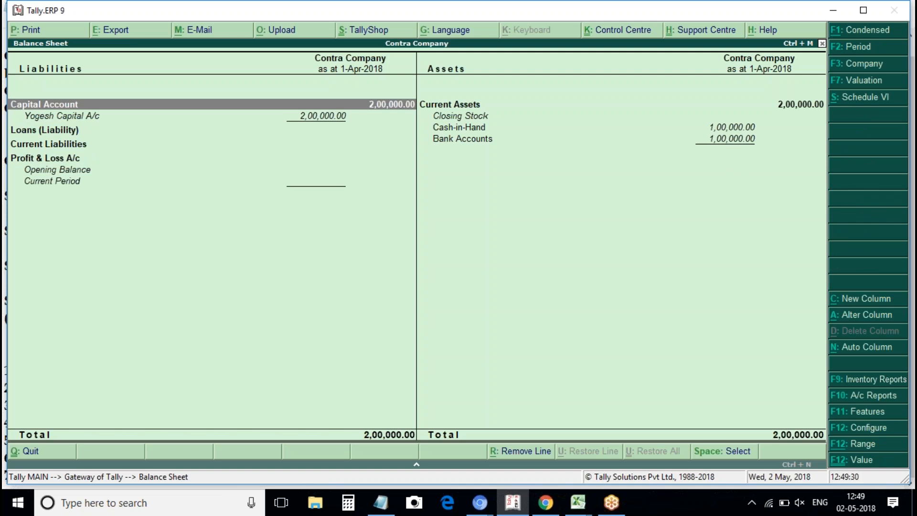
key(Escape)
key(alt+Tab)
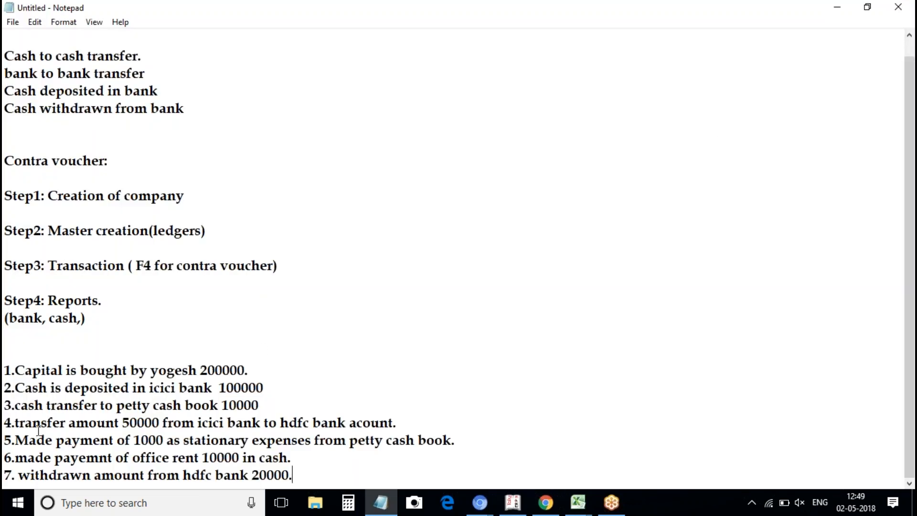
Mark the 50000 bank-transfer line in Notepad and switch back to Tally.
click(160, 415)
key(alt+Tab)
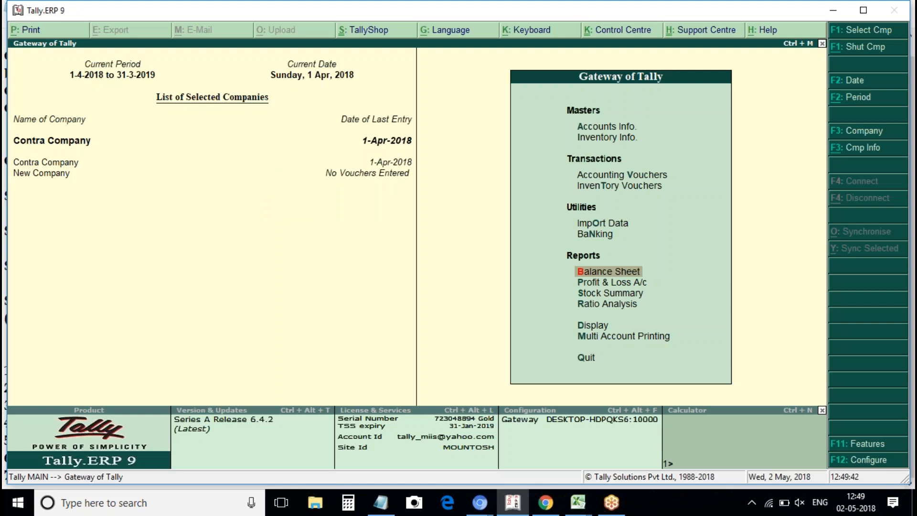
Save Contra voucher No. 2: Petty Cash A/c as account, Cash 10,000 as particular.
key(v)
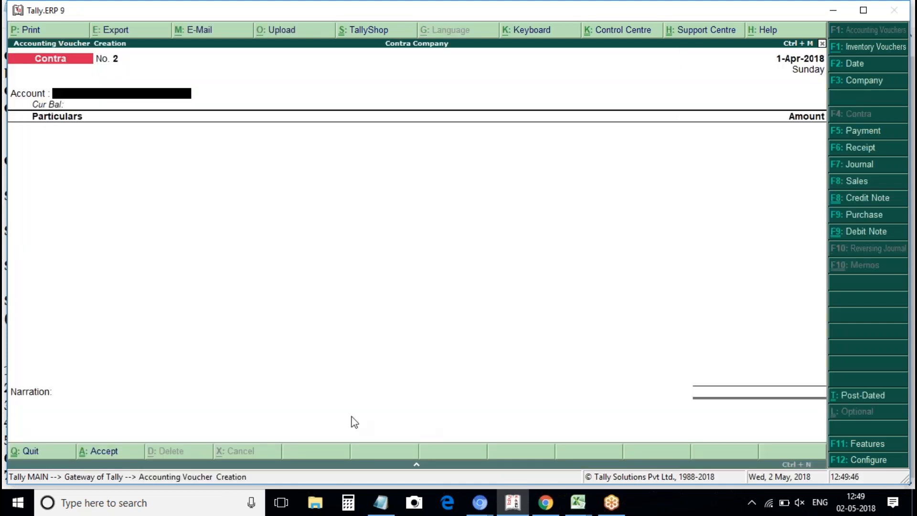
key(Down)
key(Down)
key(Down)
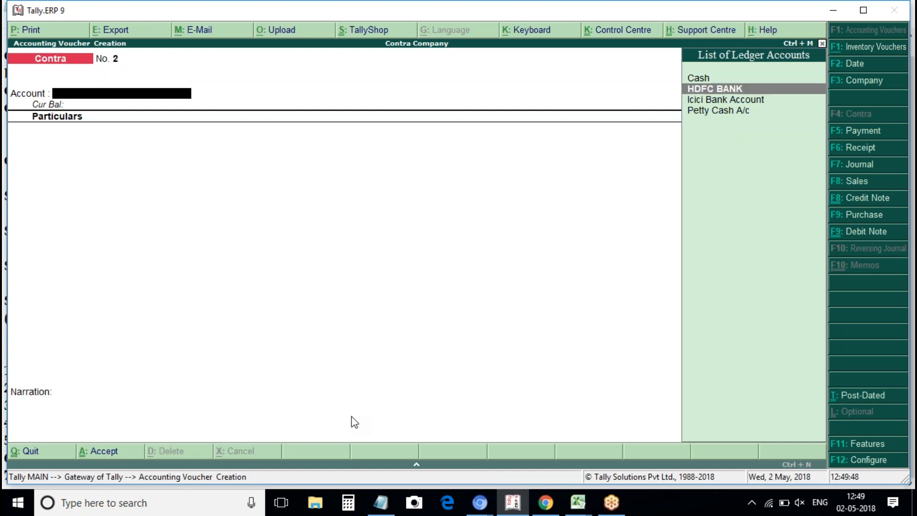
key(Return)
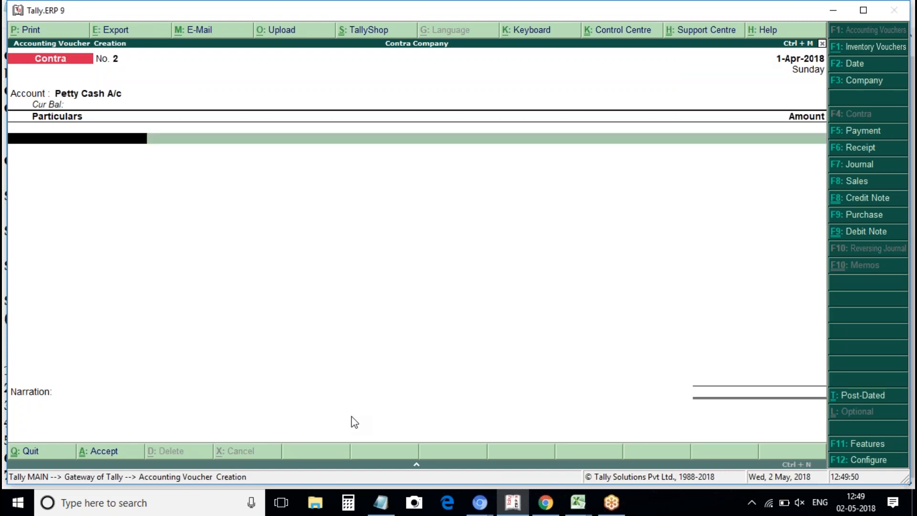
key(Down)
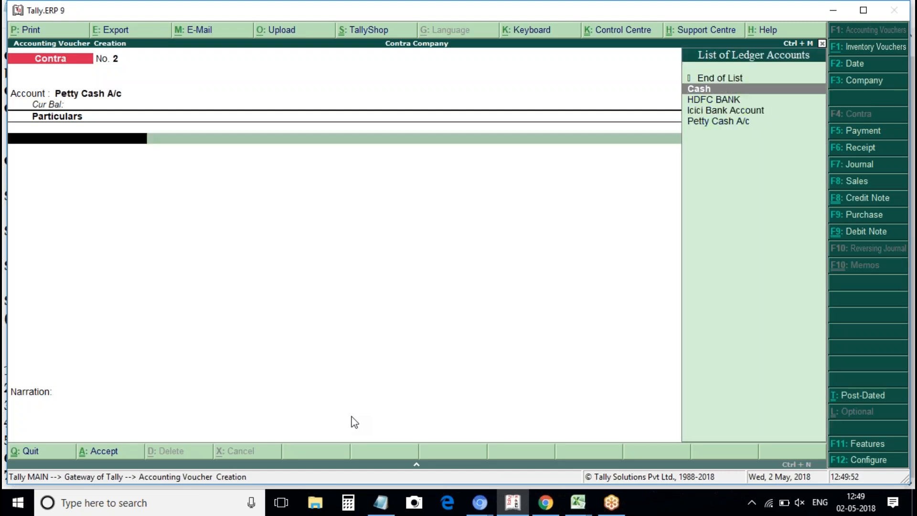
key(Return)
text(10000)
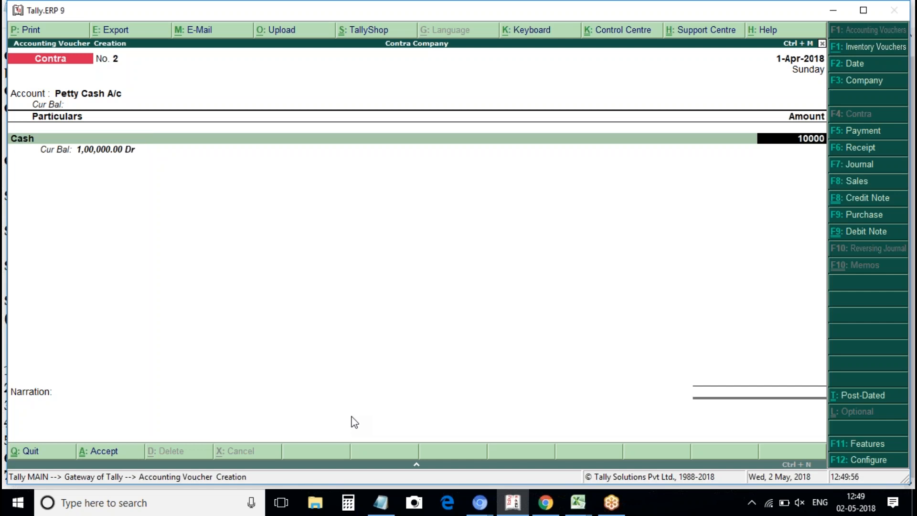
key(Return)
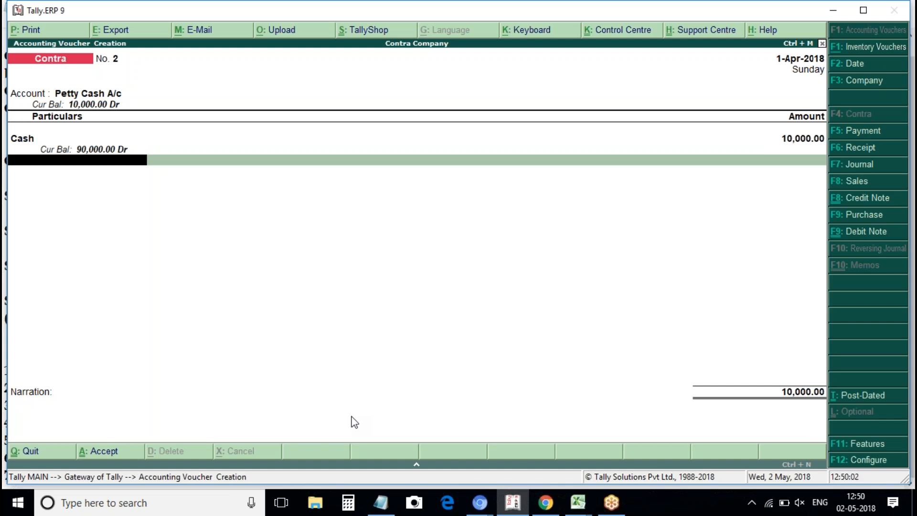
key(ctrl+a)
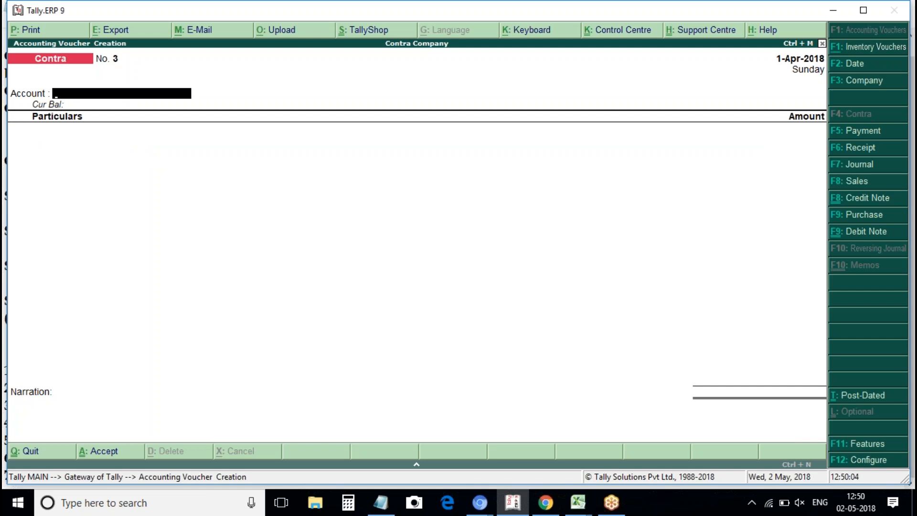
key(alt+Tab)
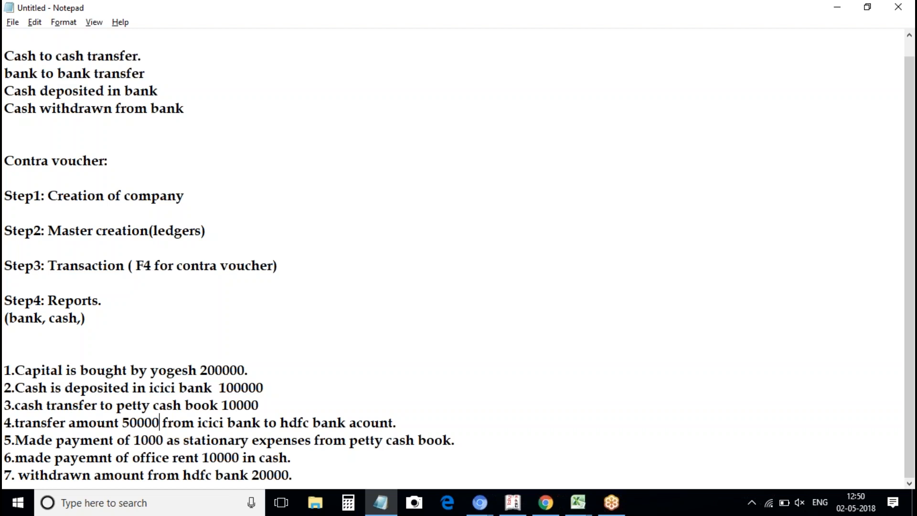
key(alt+Tab)
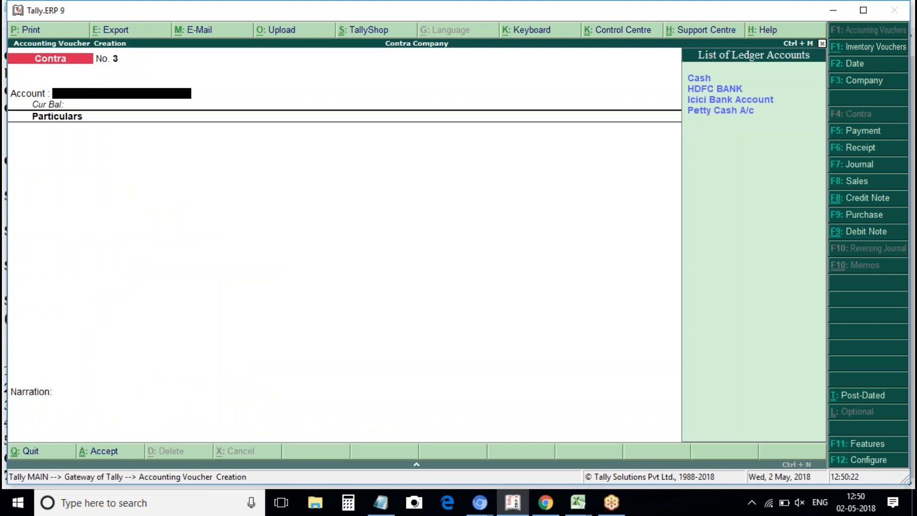
Fill Contra voucher No. 3 with HDFC BANK as account and Icici Bank Account 50,000.
key(Down)
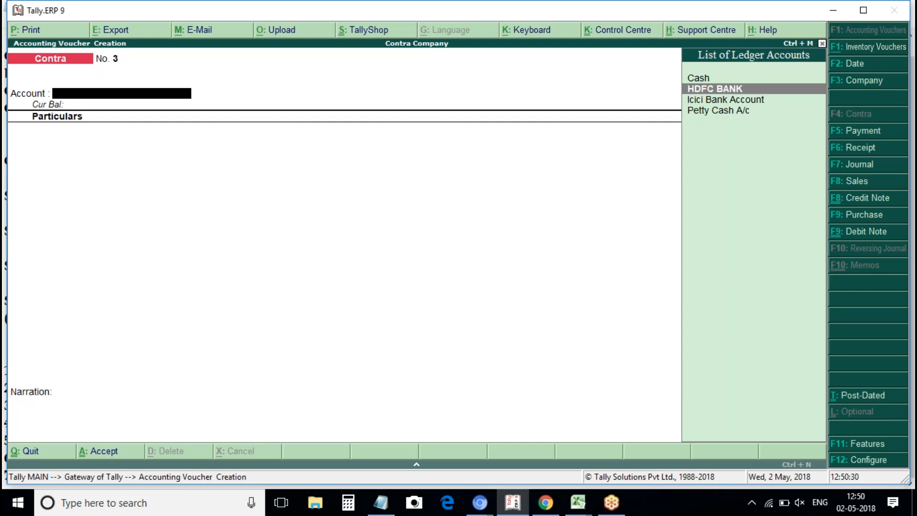
key(Return)
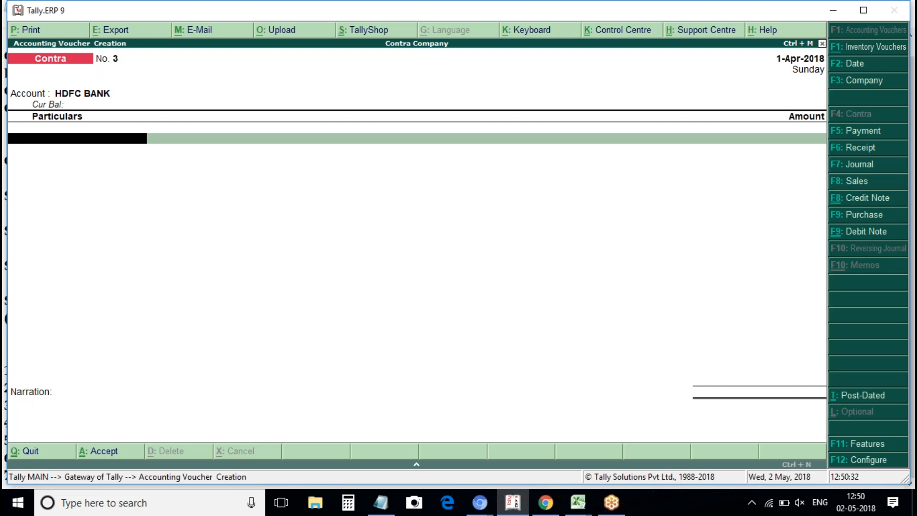
key(Down)
key(Down)
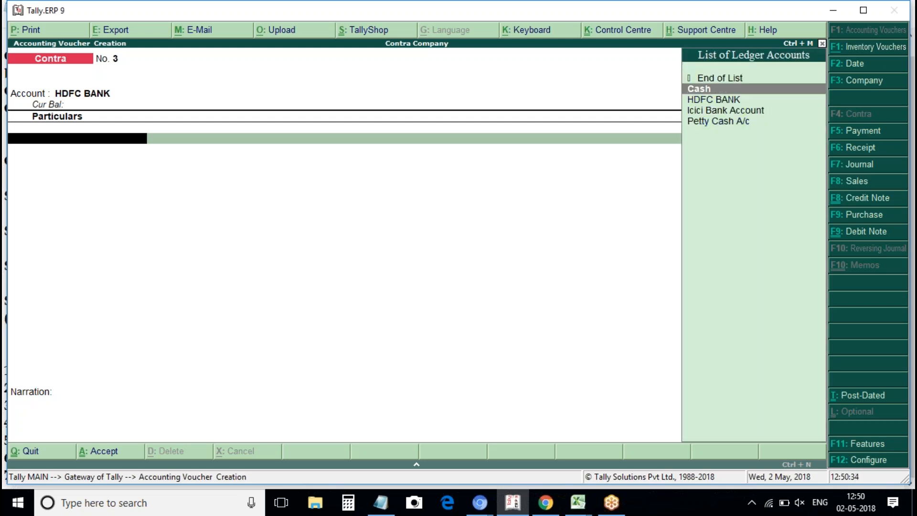
key(Down)
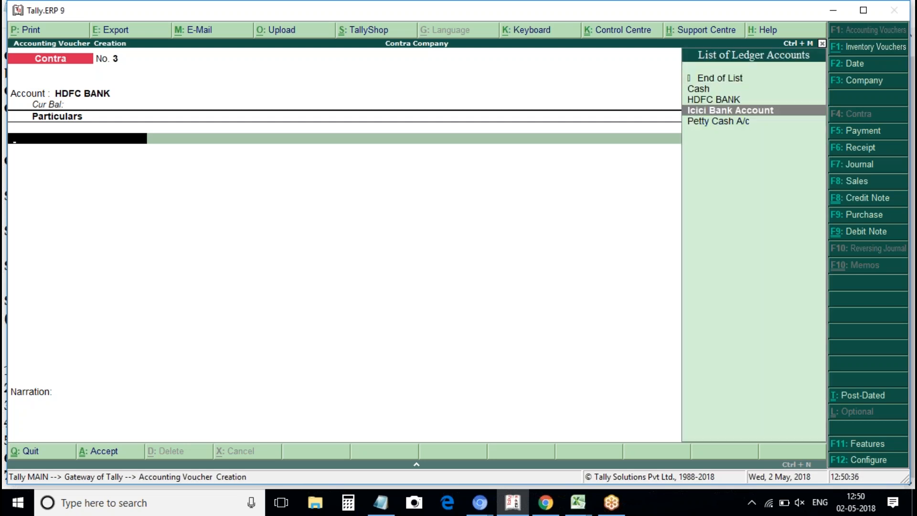
key(Return)
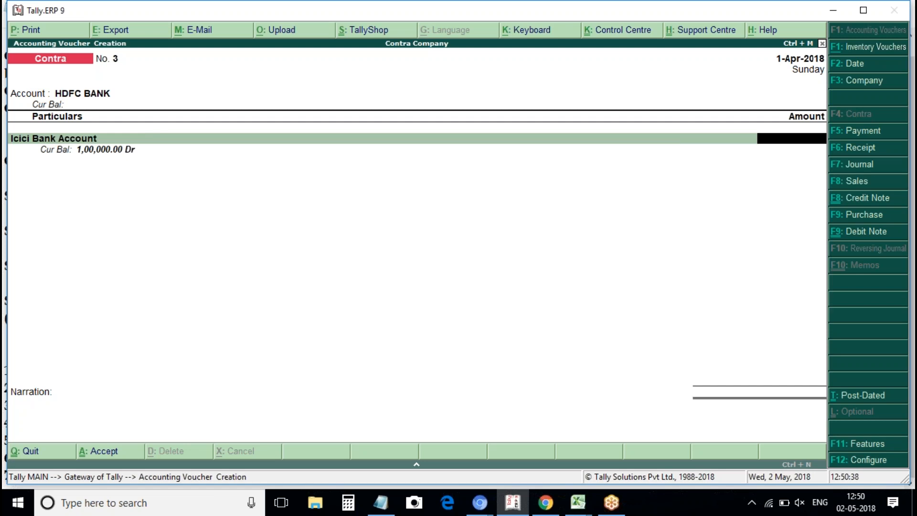
text(50,000)
key(Return)
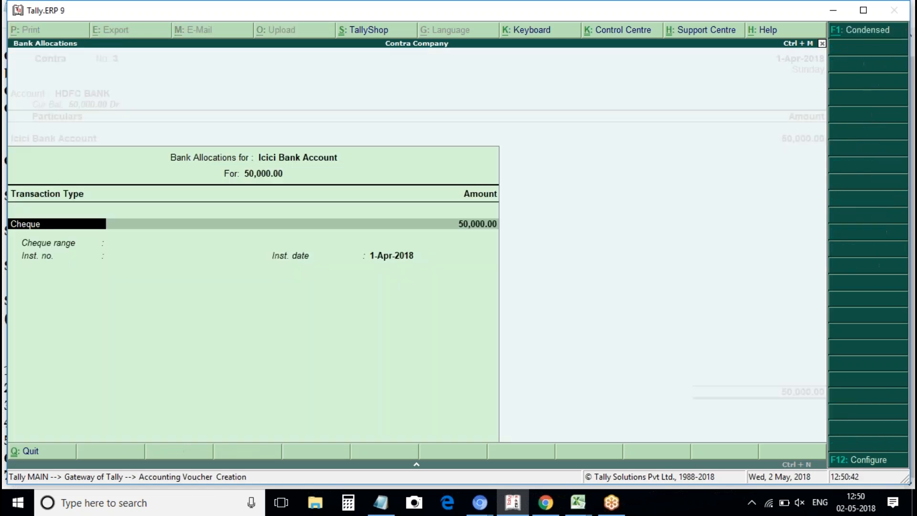
Accept the 50,000 bank allocation, save the voucher and return to the Gateway.
key(ctrl+a)
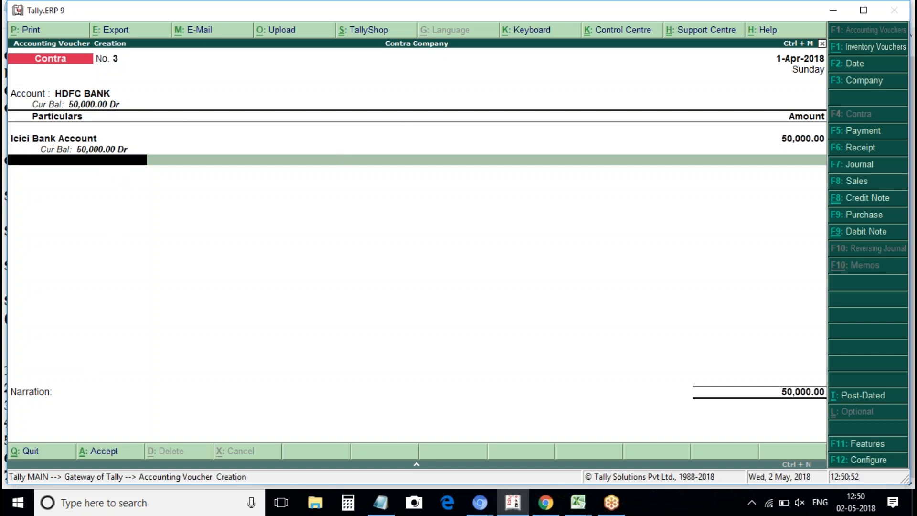
key(ctrl+a)
key(Escape)
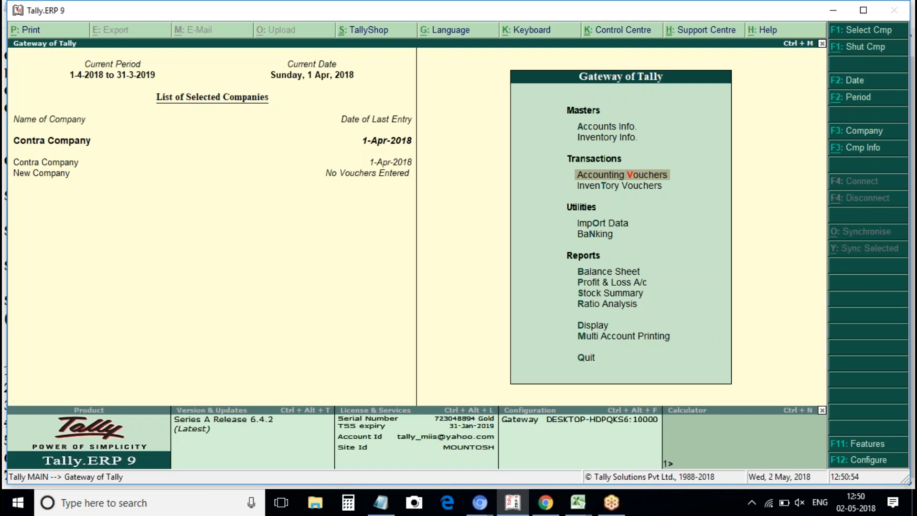
Open the detailed Balance Sheet and select the Bank Accounts row.
key(b)
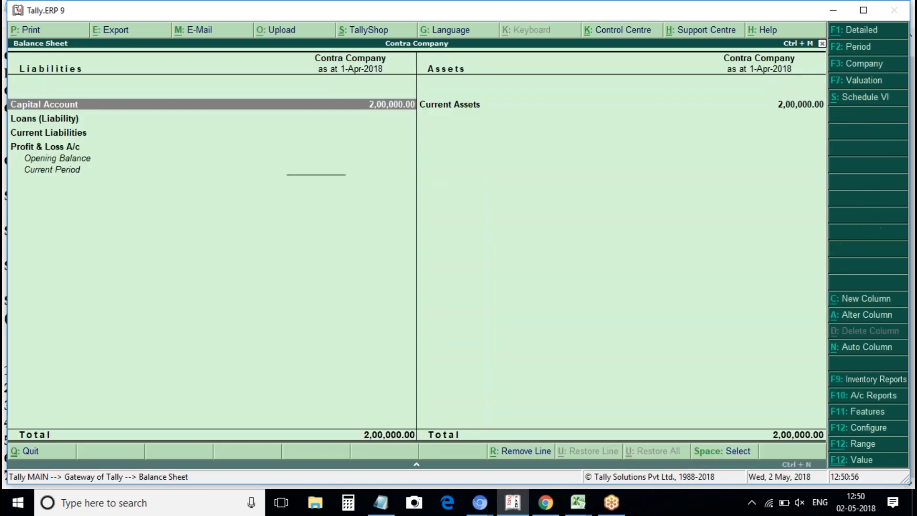
key(alt+F1)
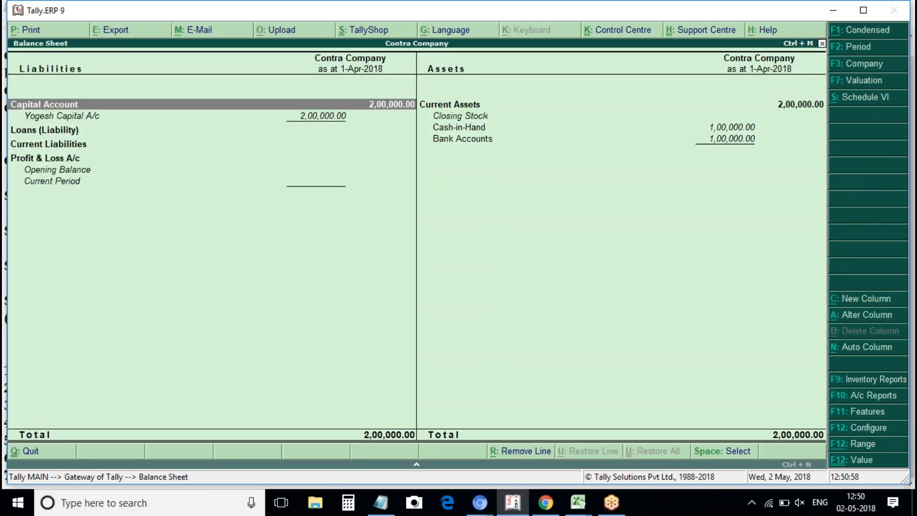
key(alt+F1)
key(alt+F1)
key(Right)
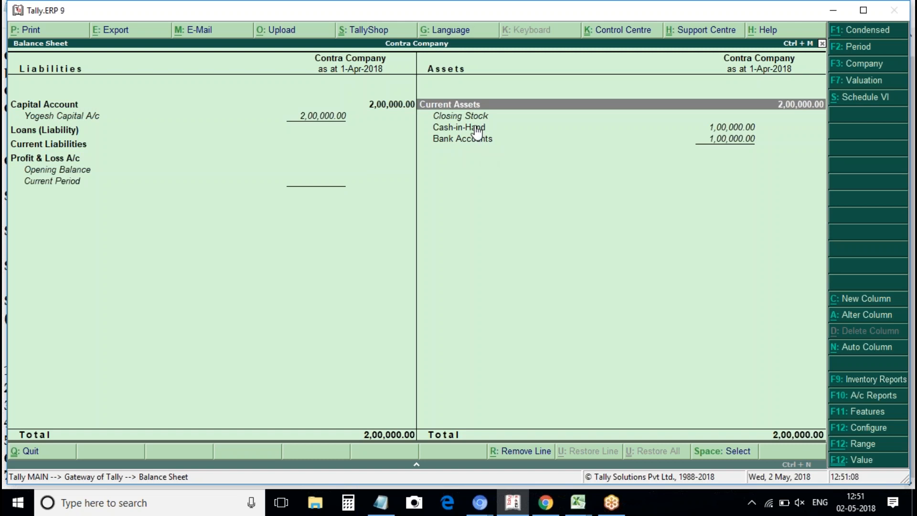
click(449, 145)
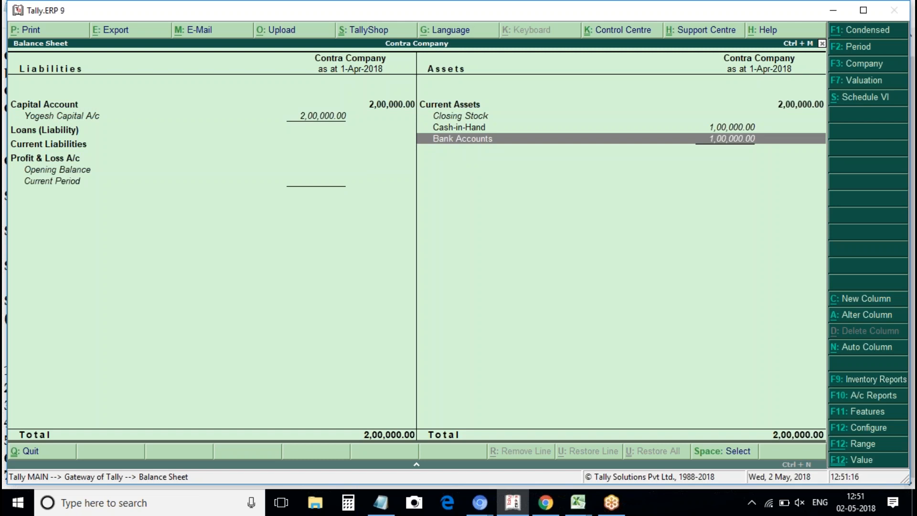
Drill into Bank Accounts (HDFC, Icici 50,000 each) and Cash-in-Hand (Cash 90,000, Petty Cash 10,000).
key(Return)
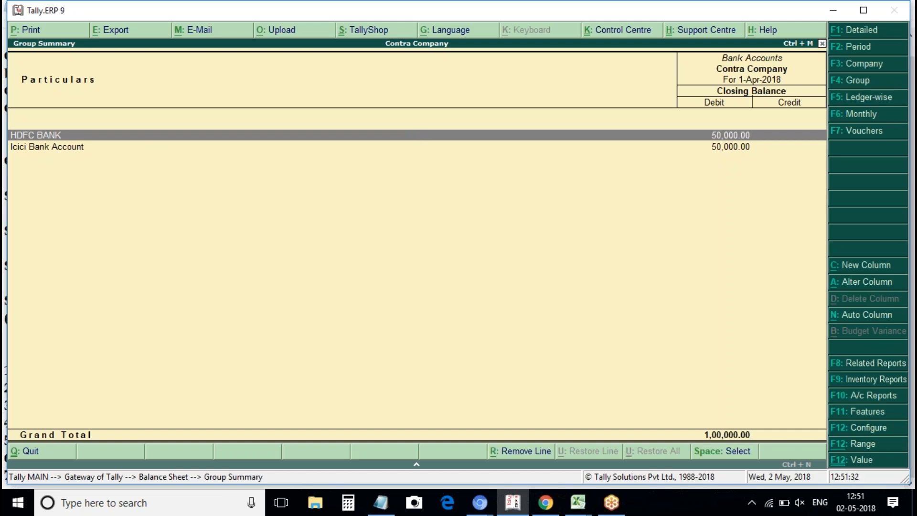
key(Escape)
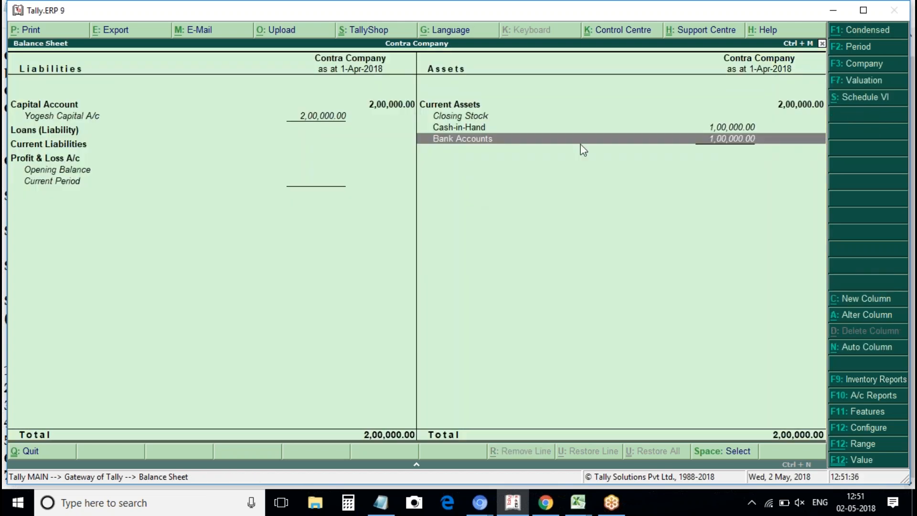
click(532, 127)
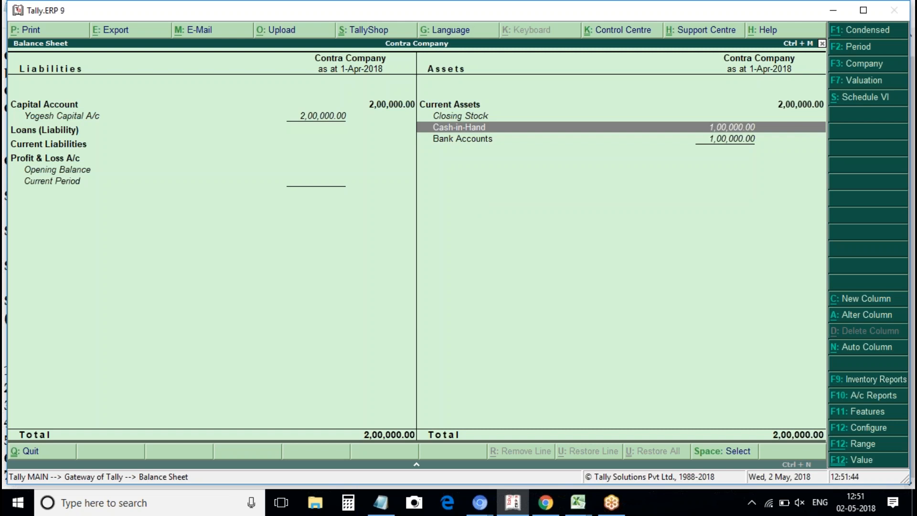
key(Return)
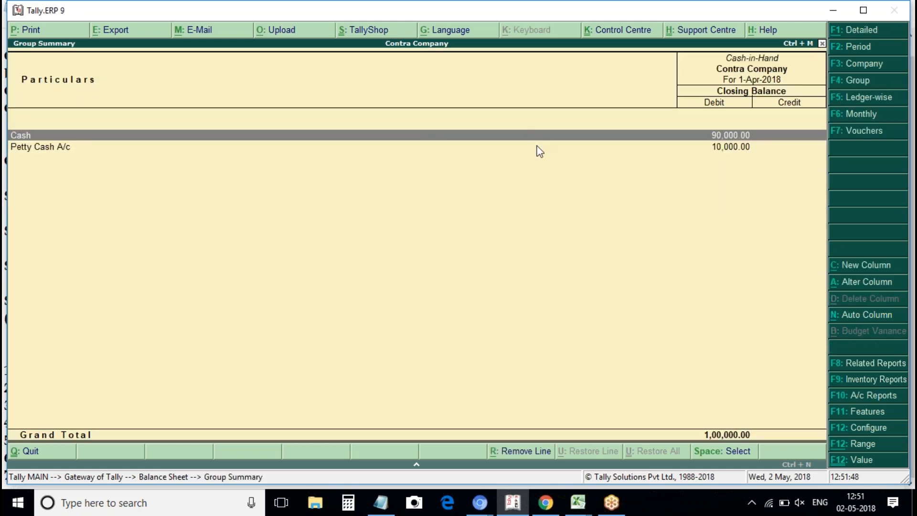
key(Escape)
key(Escape)
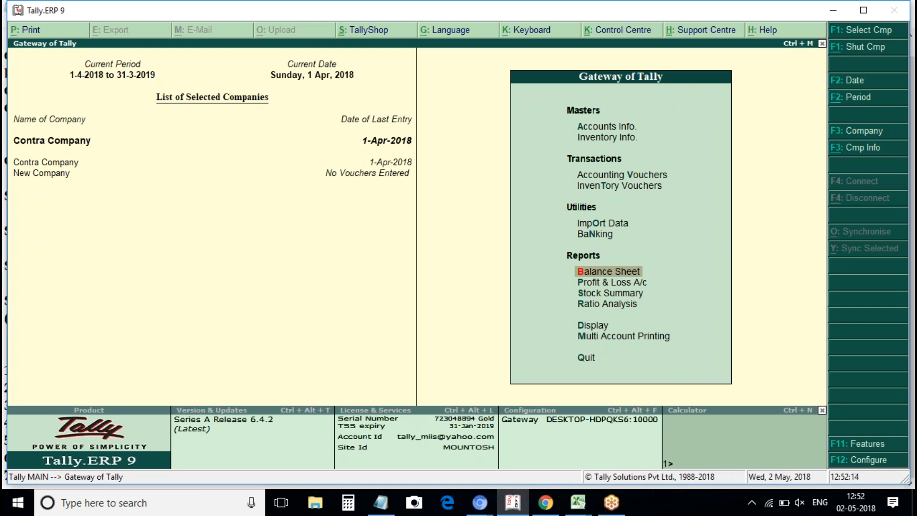
Mark problem 5, the stationary expenses payment, in the Notepad problem list.
click(608, 139)
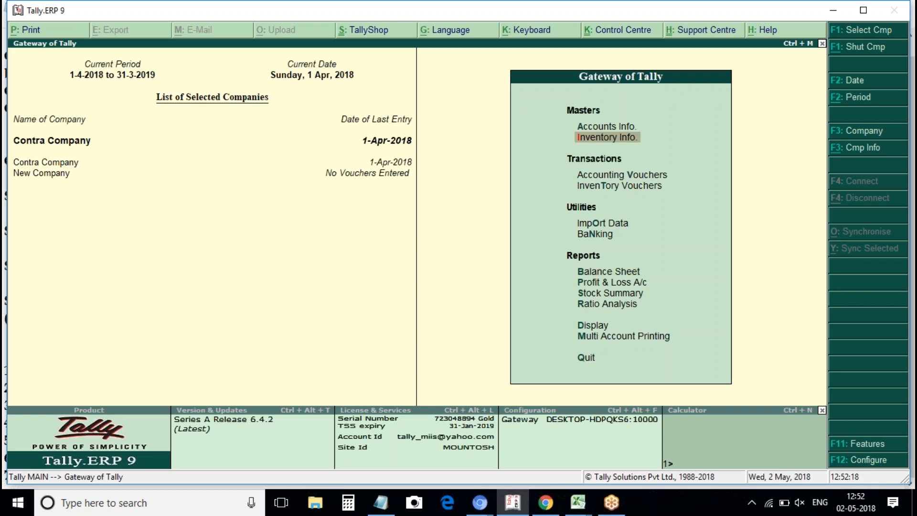
click(381, 506)
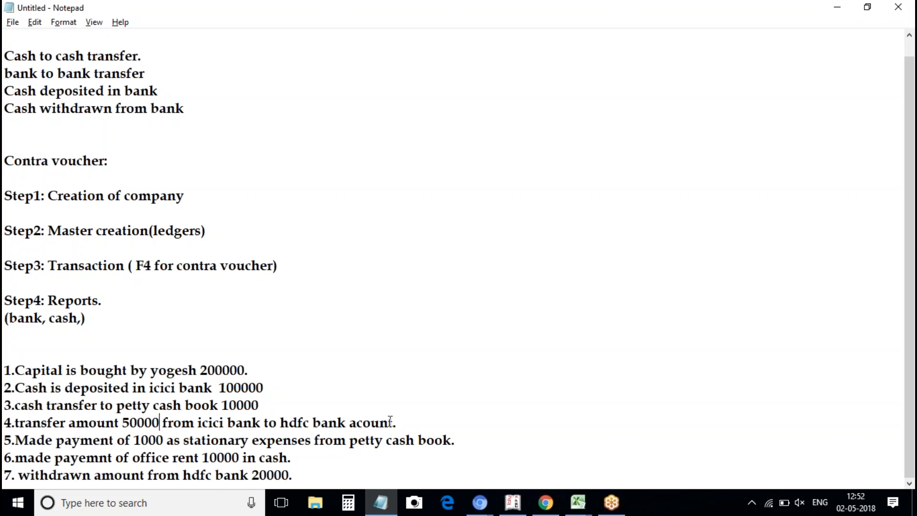
click(44, 435)
click(514, 503)
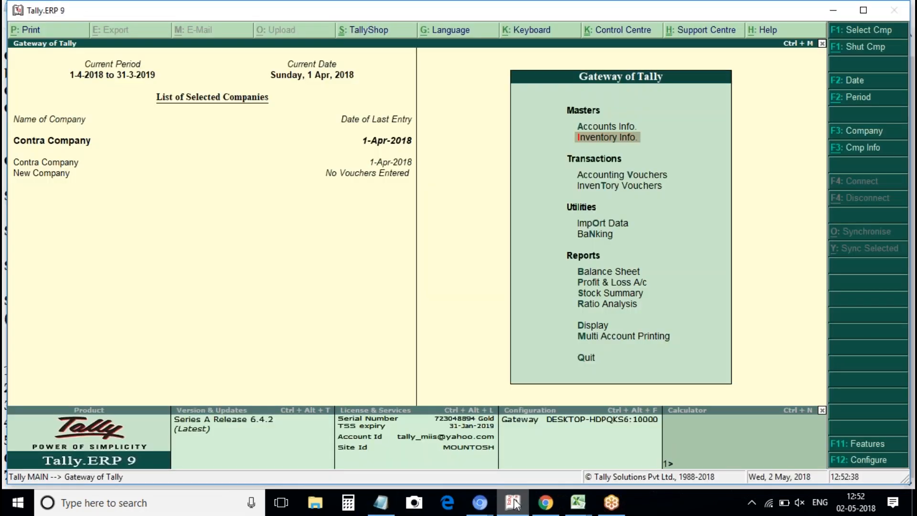
Start a Payment voucher with Petty Cash A/c as the paying account.
key(v)
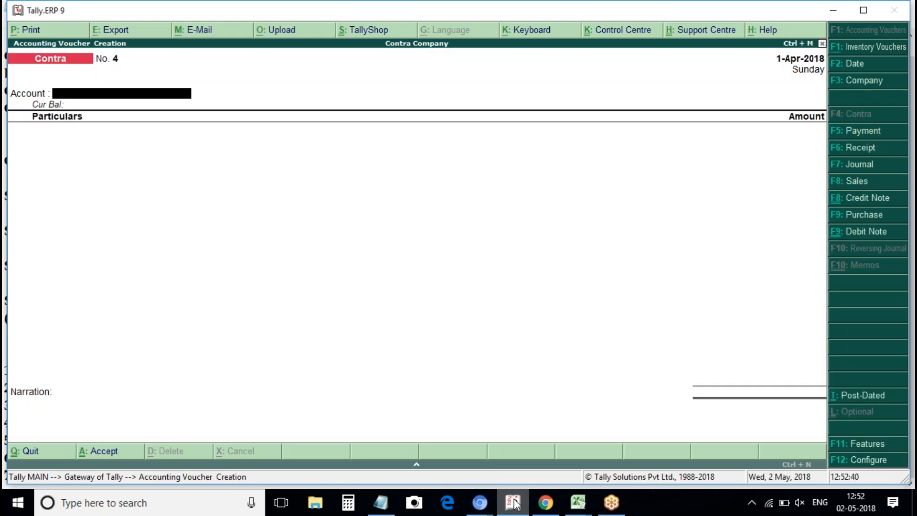
key(space)
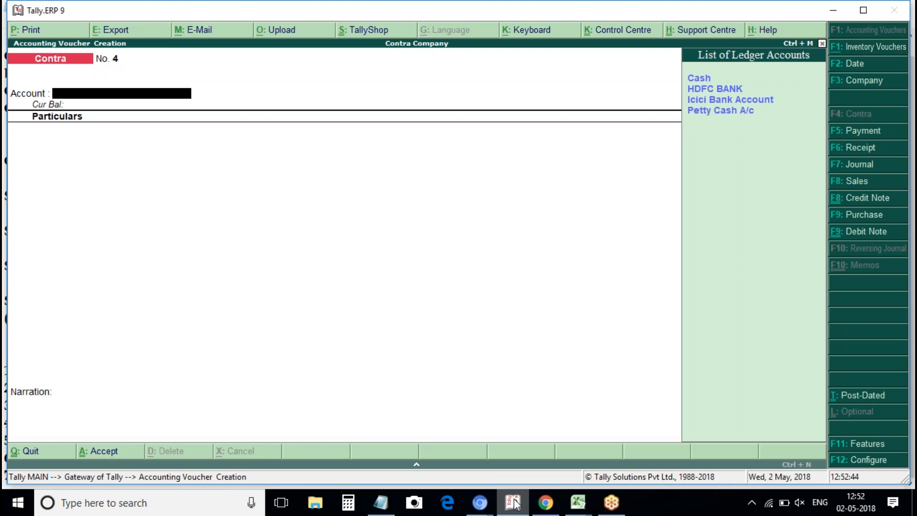
key(Down)
key(Down)
key(Up)
key(Up)
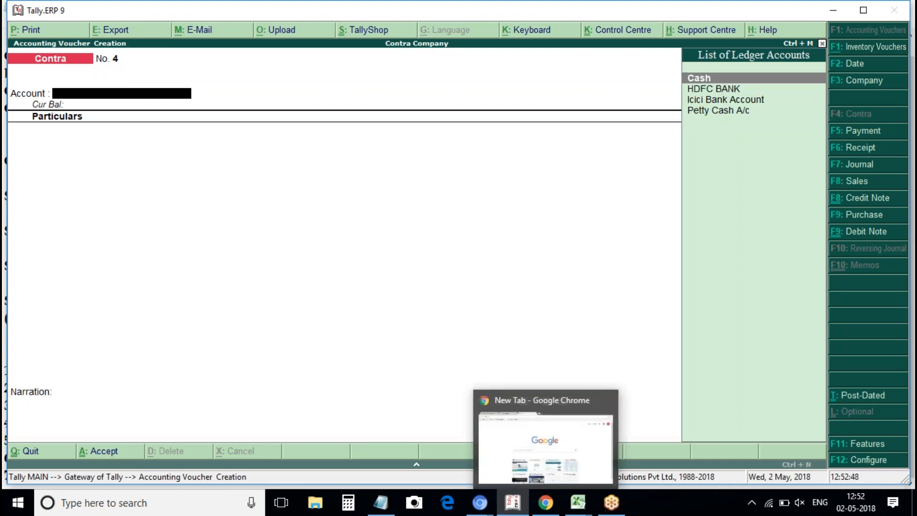
key(F6)
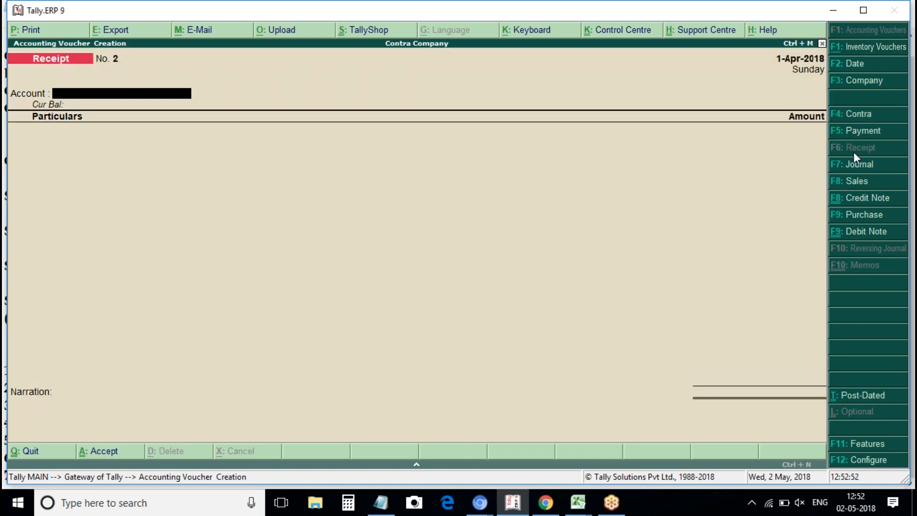
key(F5)
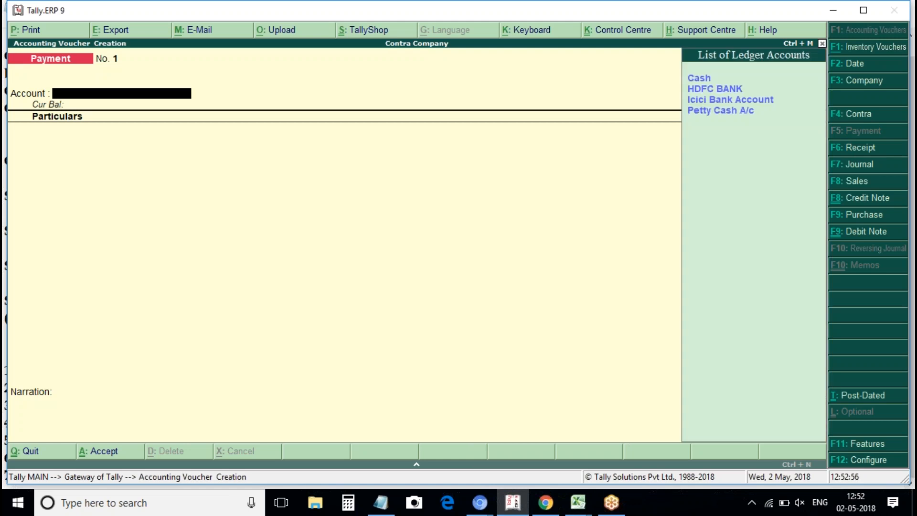
key(Down)
key(Up)
key(Down)
key(Down)
key(Down)
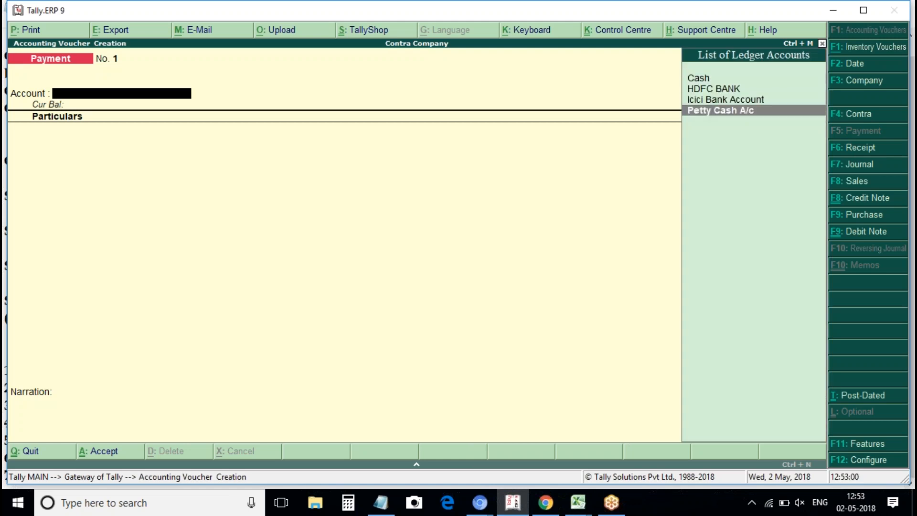
key(Return)
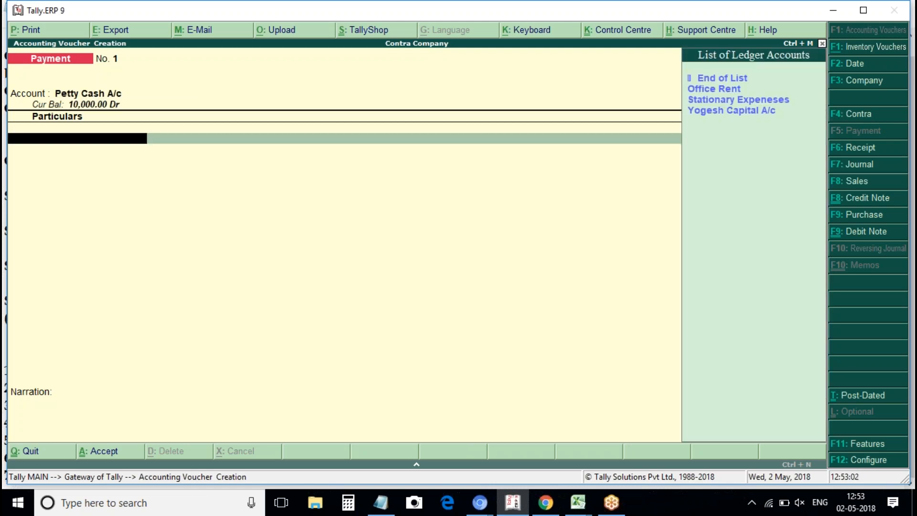
Debit Stationary Expeneses 1,000, save the voucher and return to the Gateway.
key(Down)
key(Down)
key(Return)
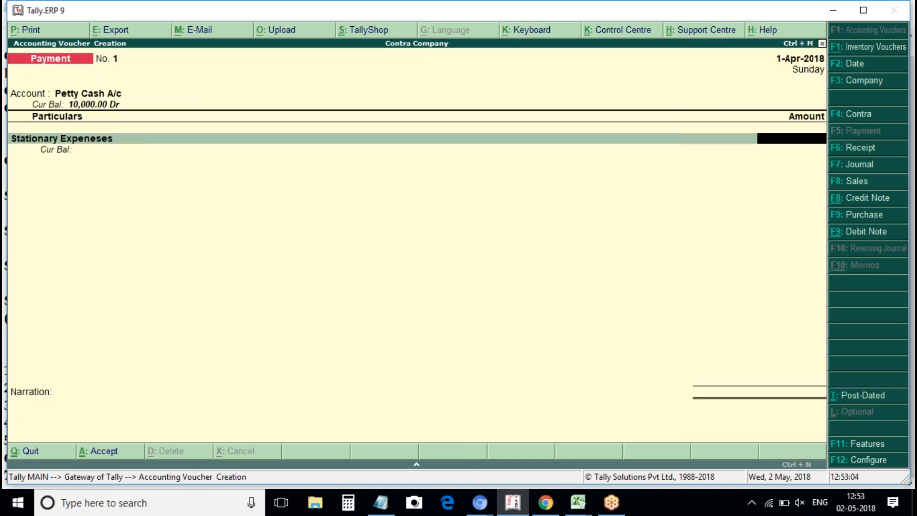
text(10000)
key(Return)
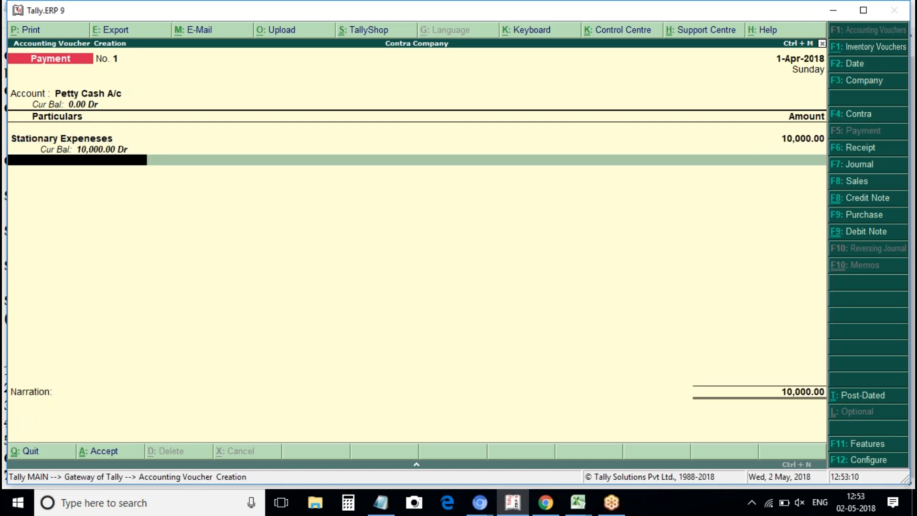
key(BackSpace)
text(1)
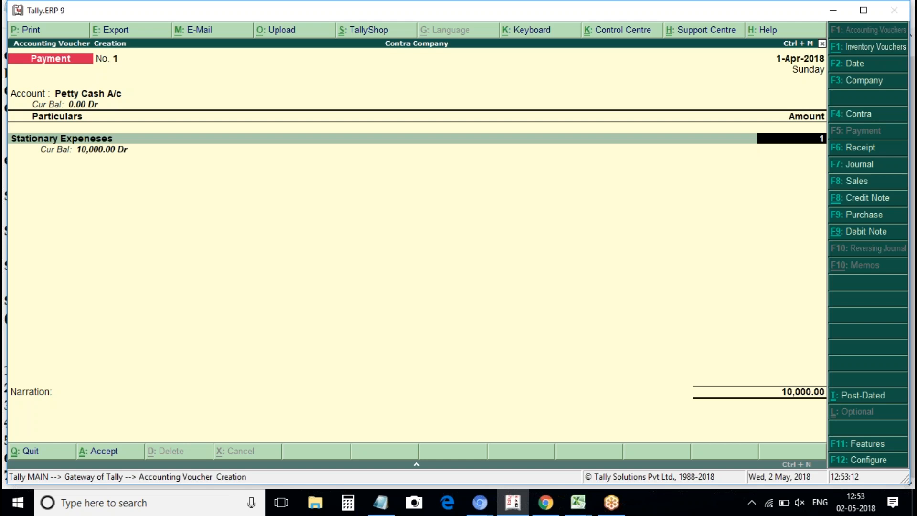
text(000)
key(Return)
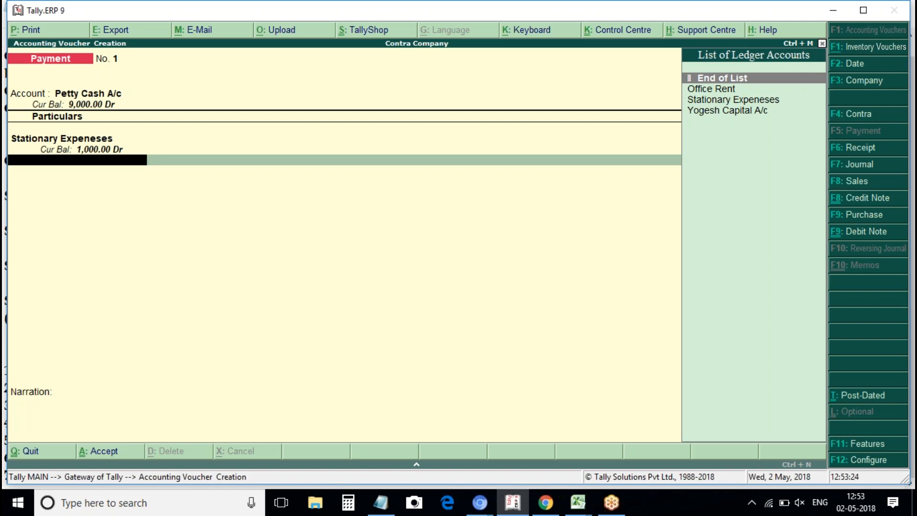
key(ctrl+a)
key(Escape)
key(Return)
key(Escape)
key(Escape)
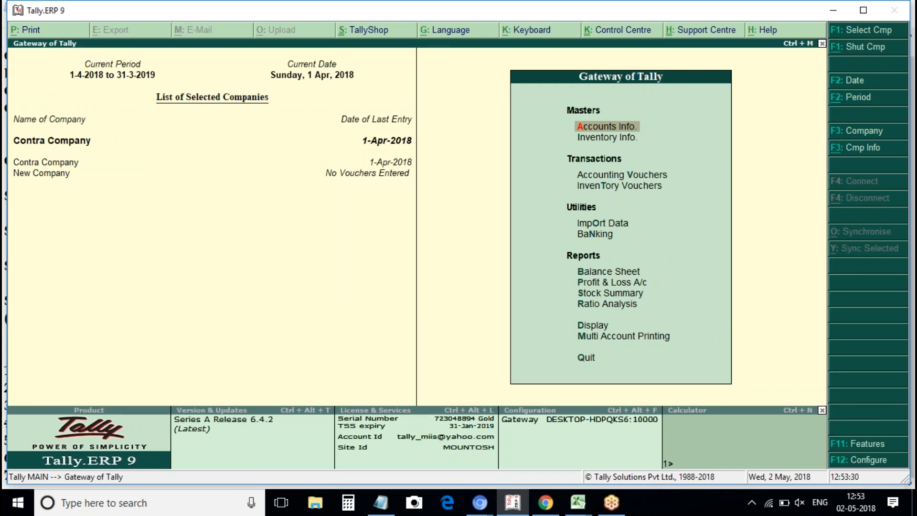
key(b)
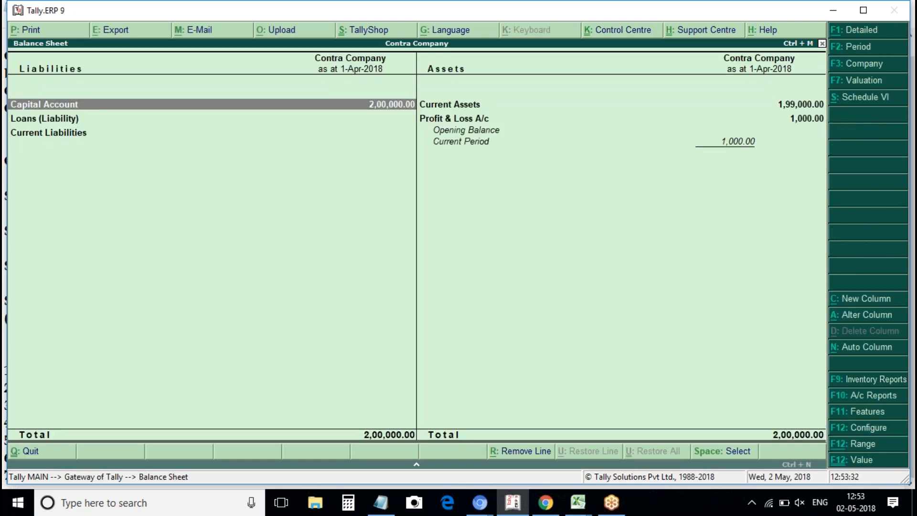
key(alt+F1)
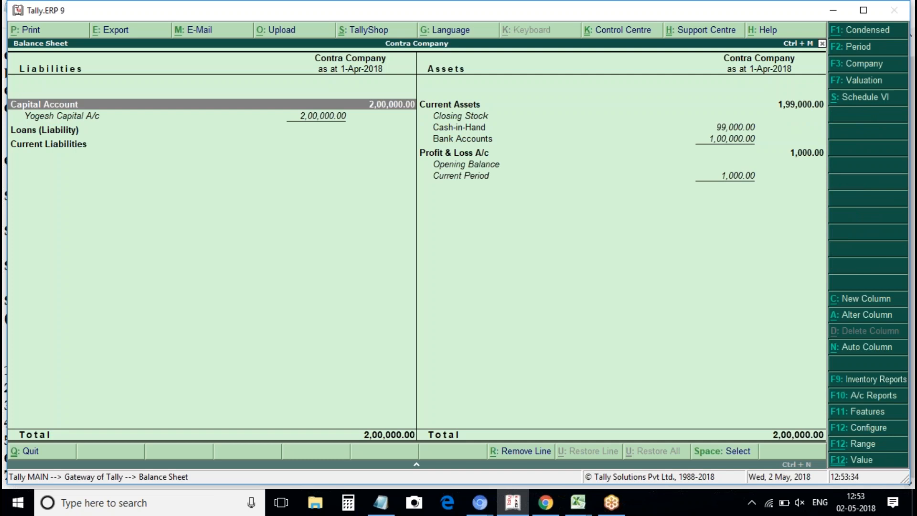
click(722, 129)
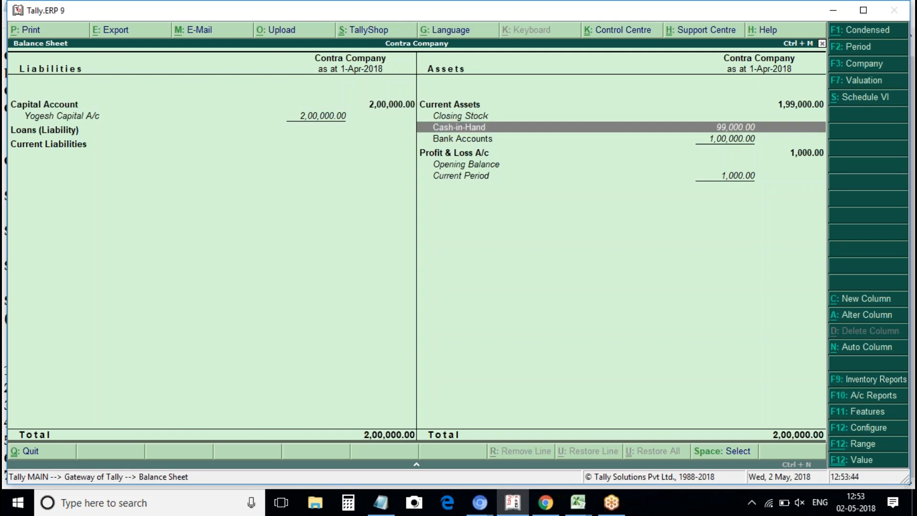
key(Escape)
key(Escape)
key(n)
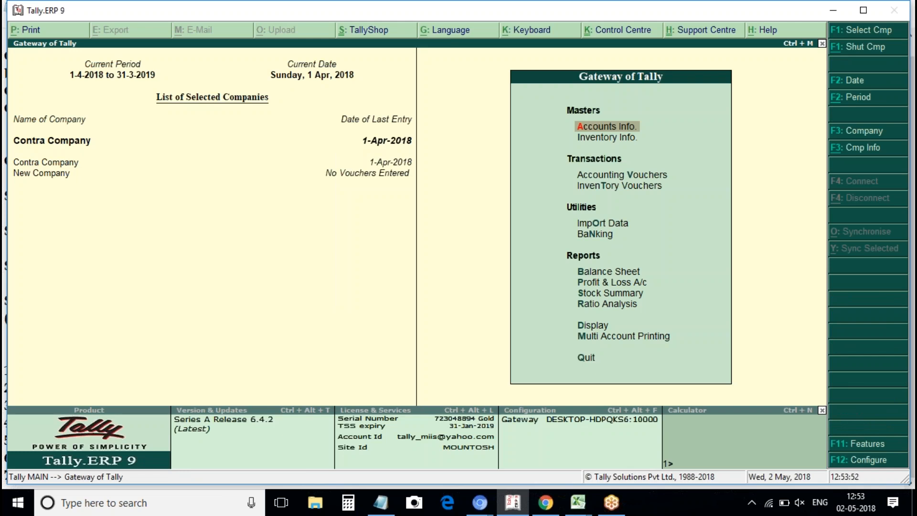
Mark problem 6, the office rent payment, in the Notepad problem list.
key(alt+Tab)
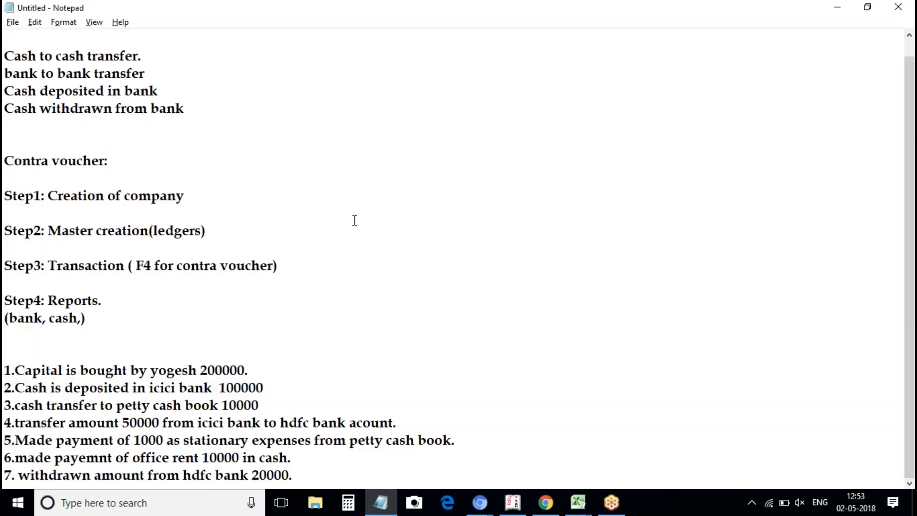
click(31, 460)
key(alt+Tab)
Start a Payment voucher with Cash as the paying account.
key(Down)
key(Down)
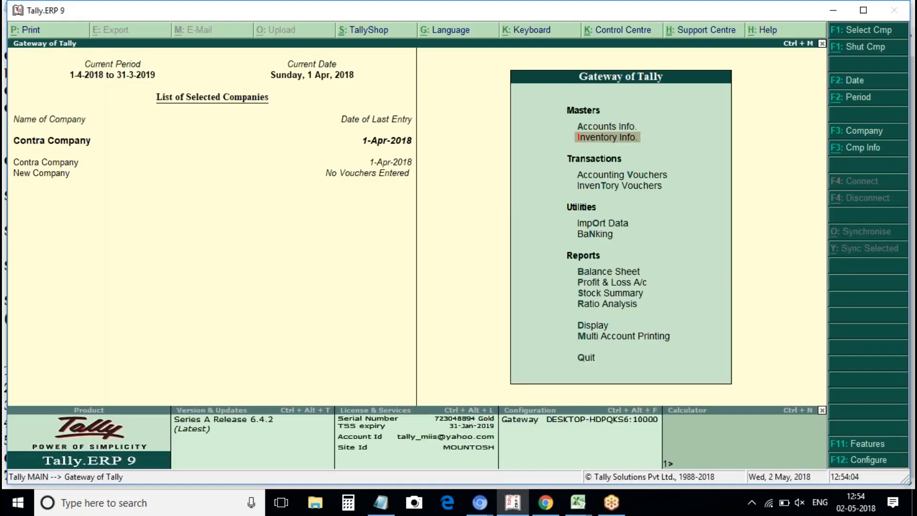
key(Return)
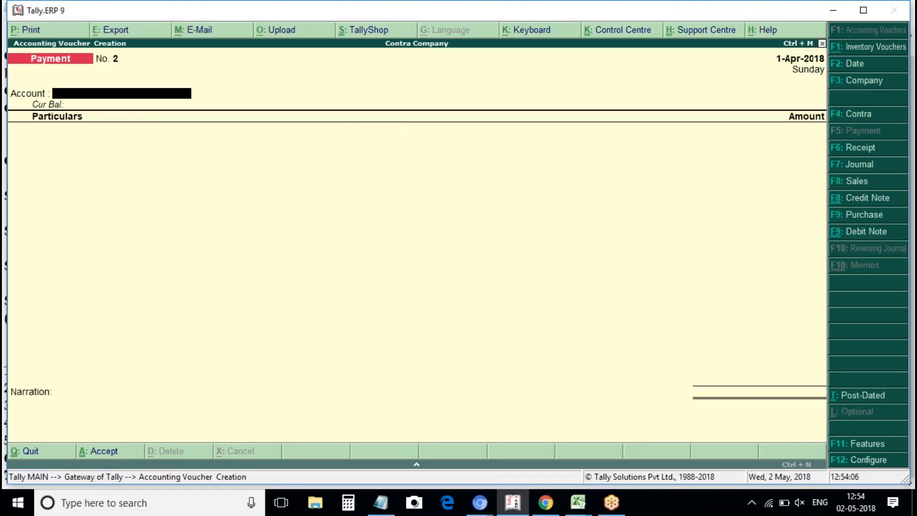
key(Down)
key(Down)
key(Down)
key(Up)
key(Up)
key(Up)
key(Down)
key(Up)
key(Return)
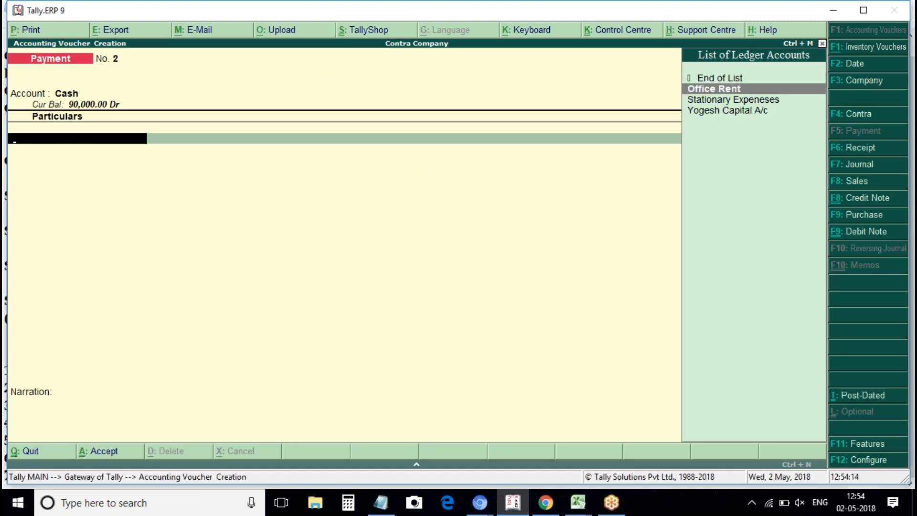
Debit Office Rent 10,000 and bring up the F12 voucher configuration.
key(Return)
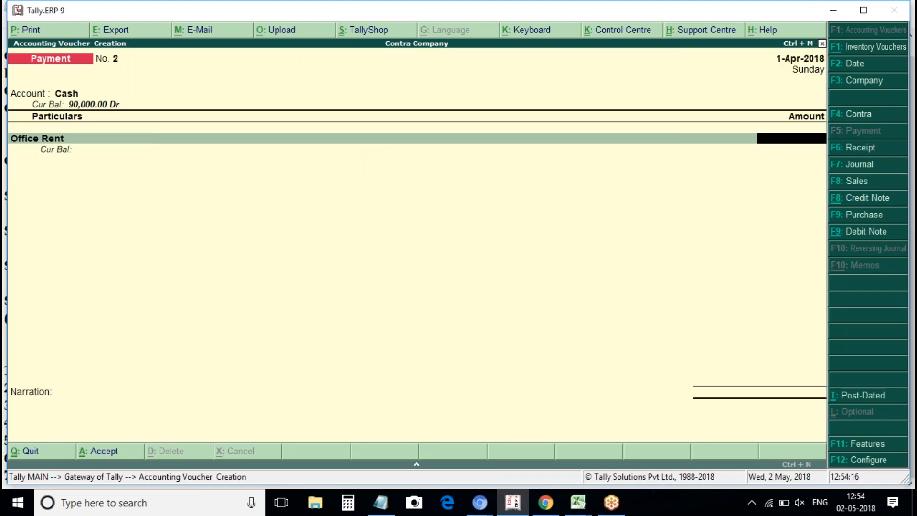
text(10)
text(000)
key(BackSpace)
key(BackSpace)
key(BackSpace)
key(BackSpace)
key(BackSpace)
text(10000)
key(Return)
key(Return)
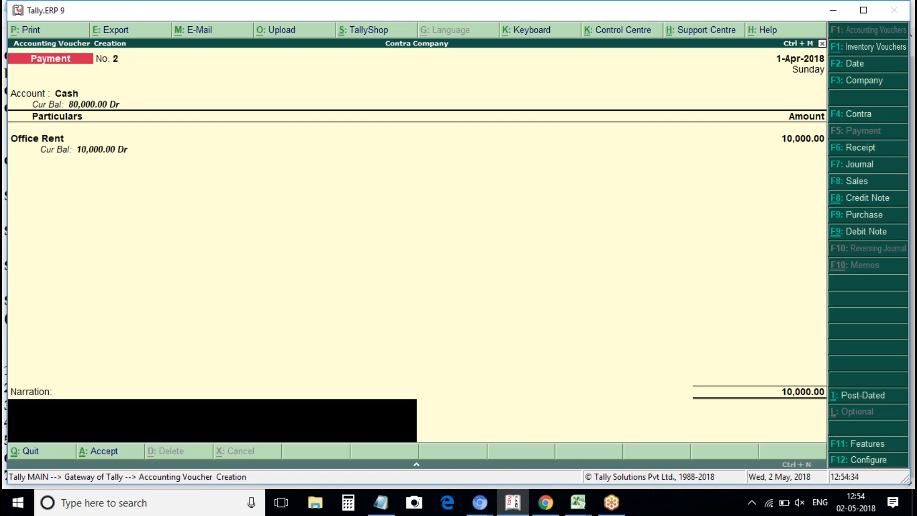
key(F12)
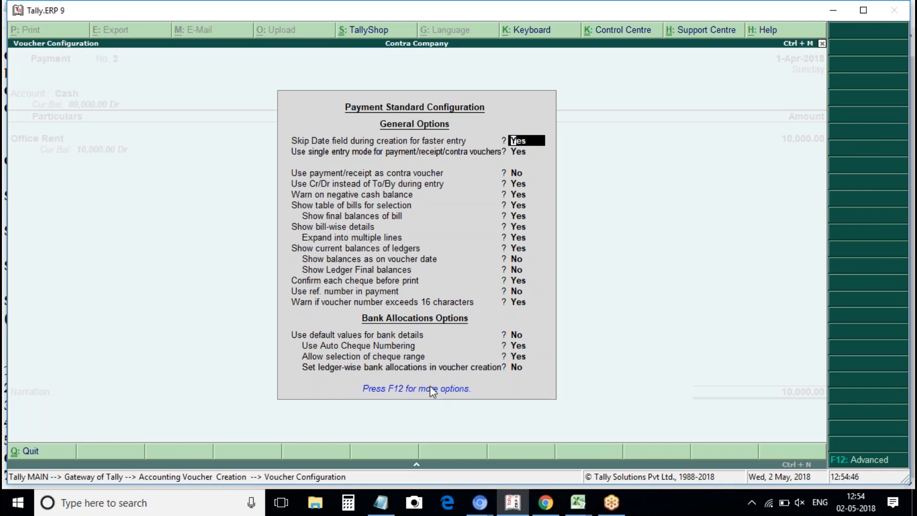
Review the payment configuration, answering Yes at Show Ledger Final balances, and accept it.
key(F12)
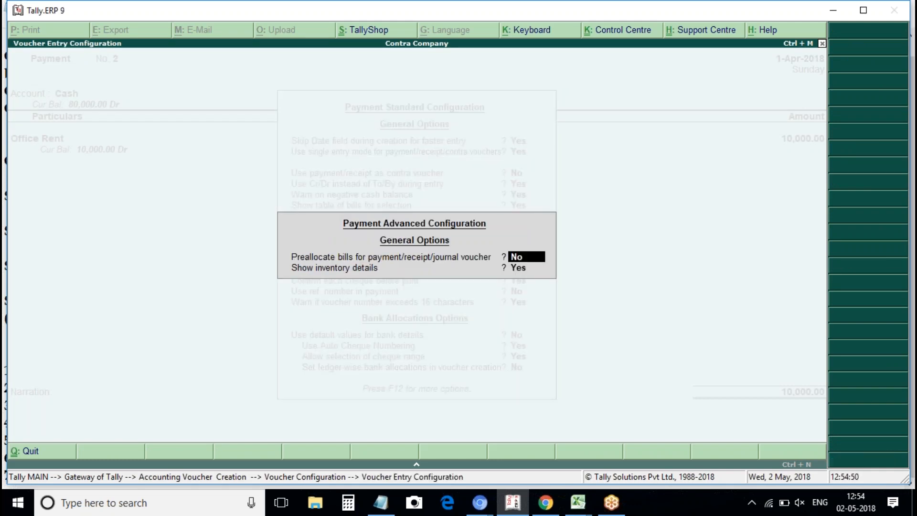
key(Escape)
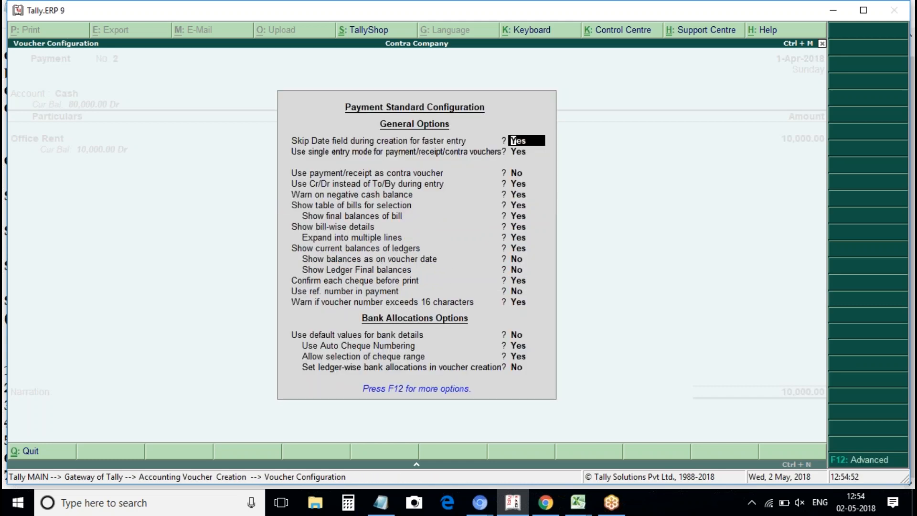
click(384, 268)
text(y)
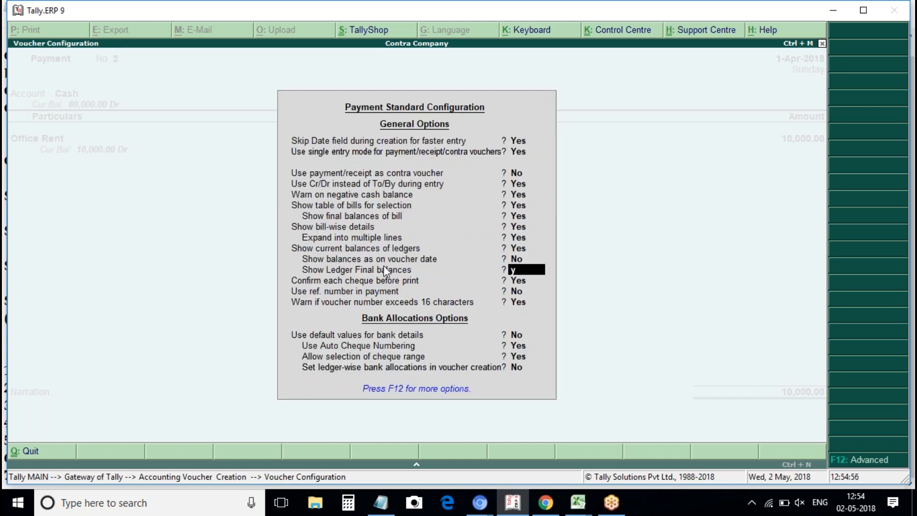
key(Up)
key(Up)
key(Up)
key(Up)
key(Up)
key(Up)
key(Up)
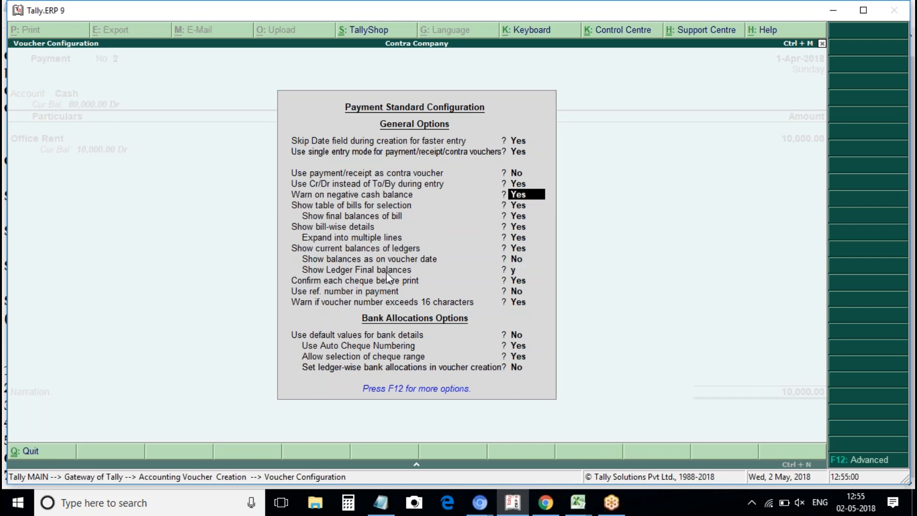
key(Down)
key(Down)
key(Down)
key(Down)
key(Down)
key(Down)
key(Down)
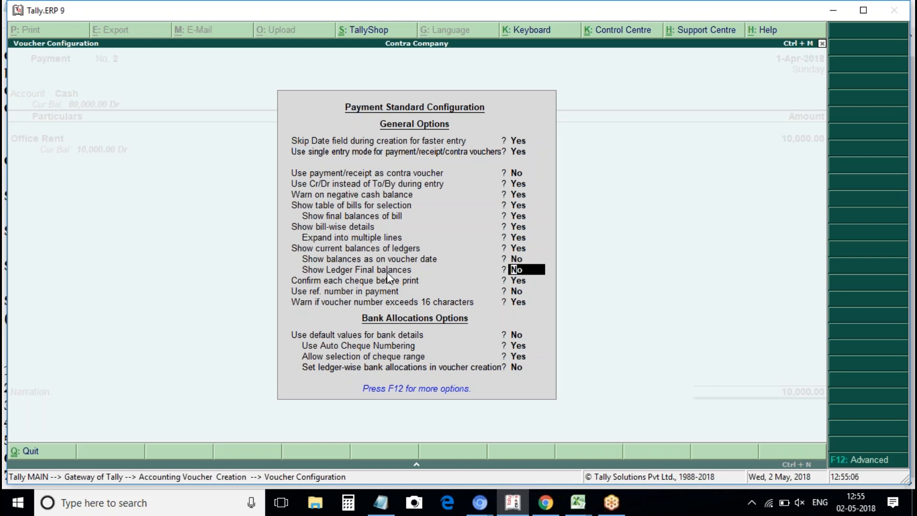
key(Return)
Accept the Office Rent 10,000 voucher as Payment No. 2 and quit to the Gateway.
key(ctrl+a)
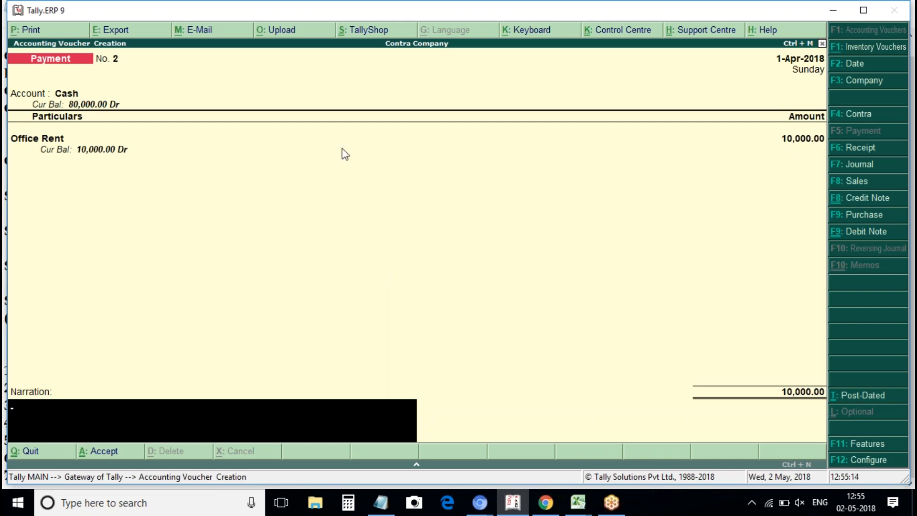
click(98, 156)
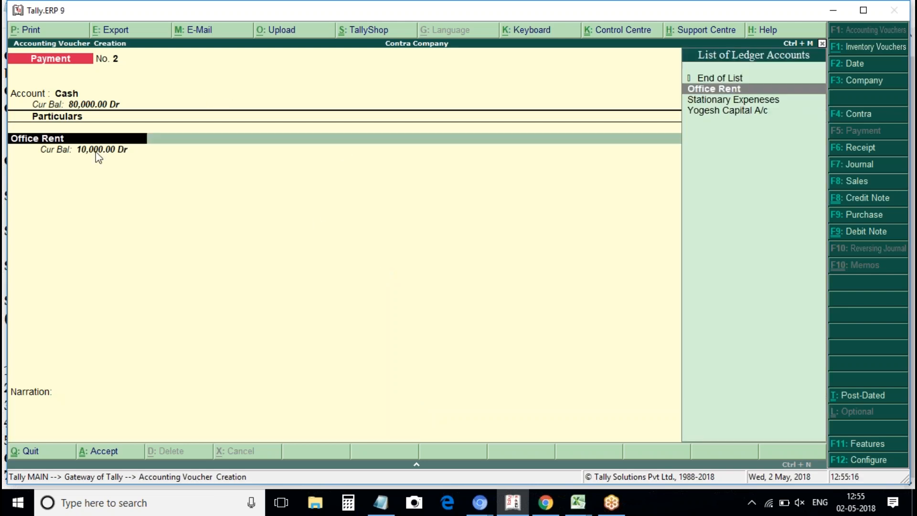
key(Return)
key(Return)
key(Return)
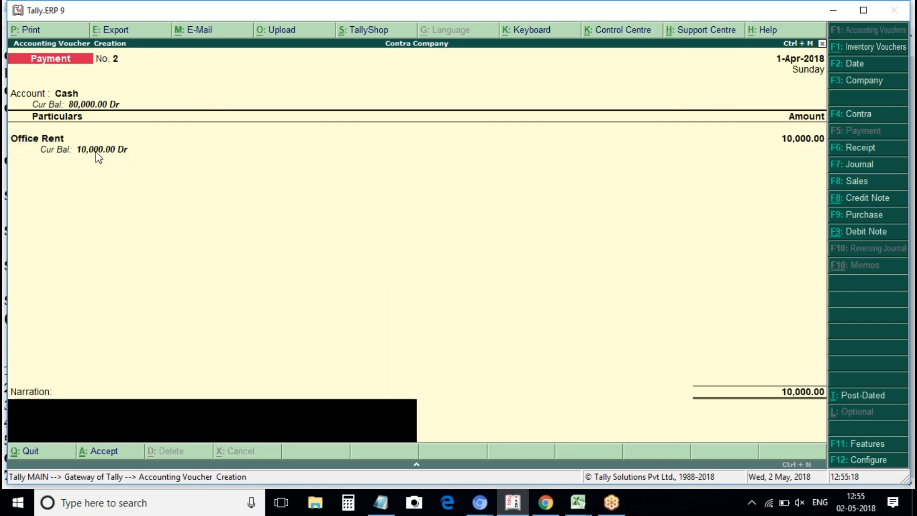
key(Return)
key(Return)
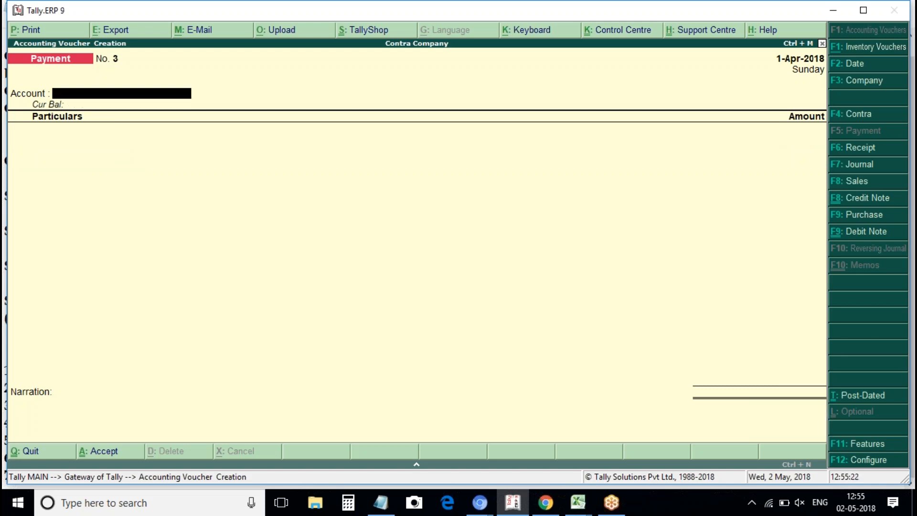
key(Escape)
key(Return)
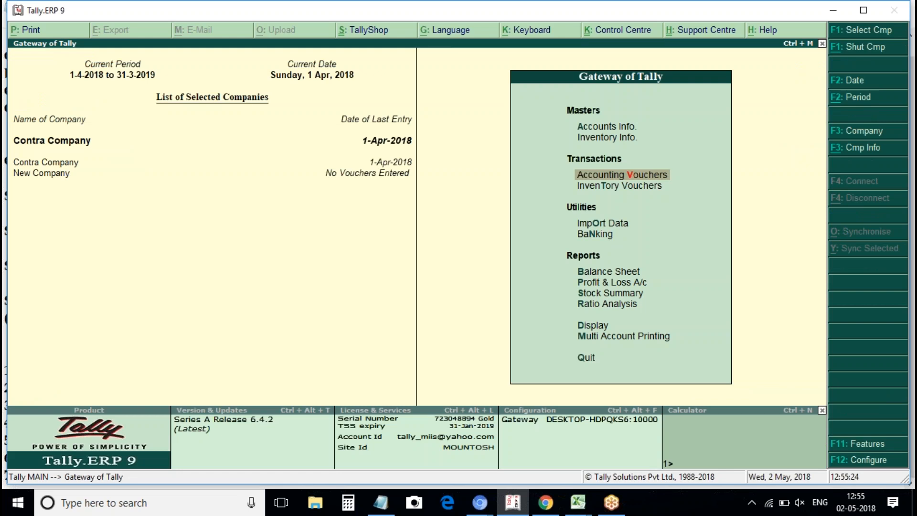
View the Balance Sheet in detailed form, then close it.
key(b)
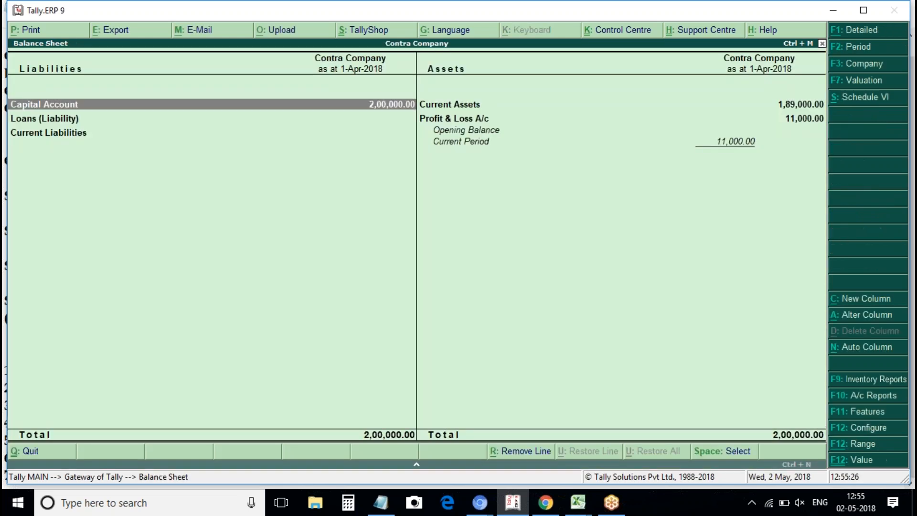
key(alt+F1)
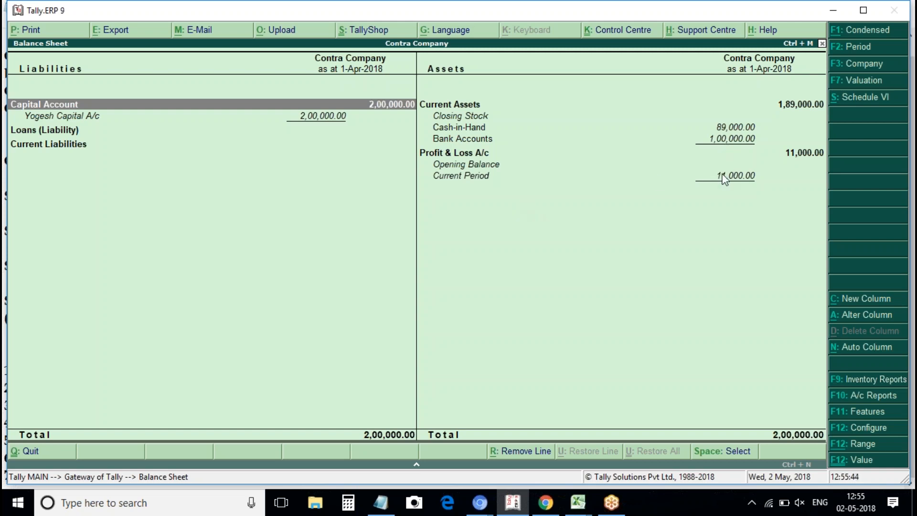
key(Escape)
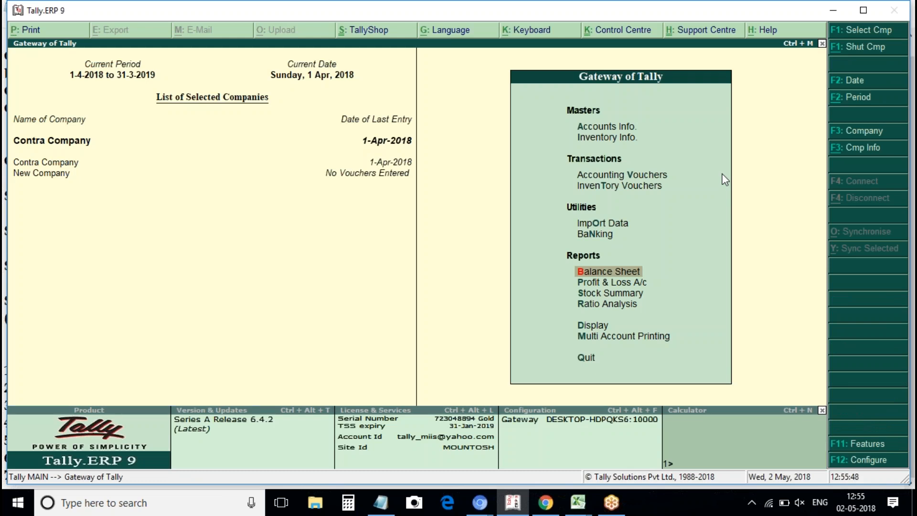
View the detailed Profit & Loss A/c, decline quitting Tally, and switch to Notepad.
key(Down)
key(Return)
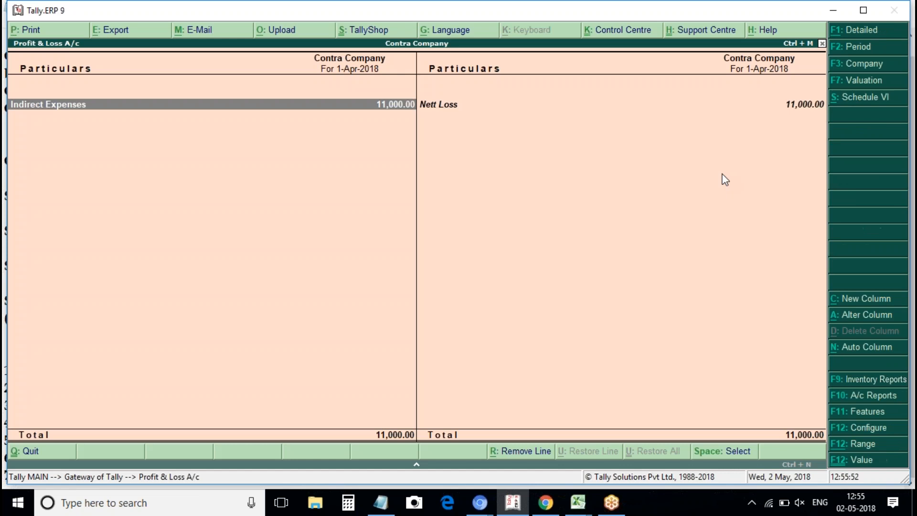
key(alt+F1)
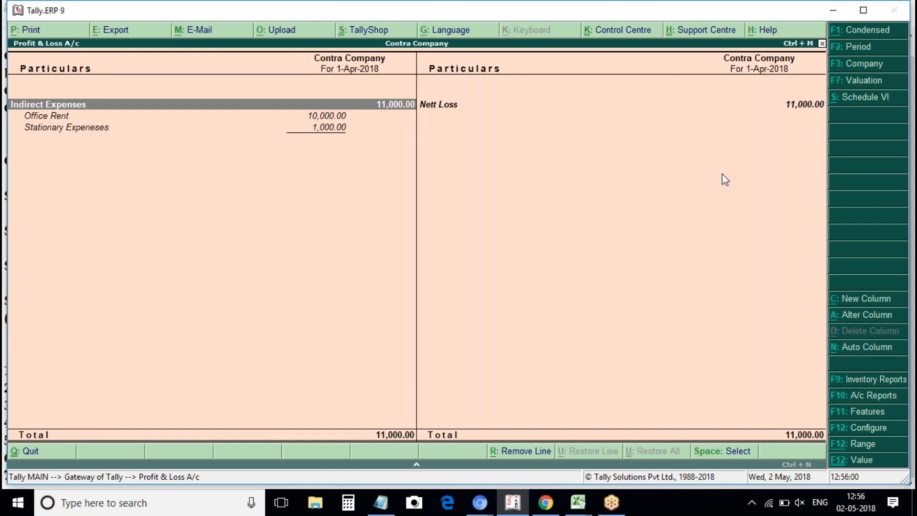
key(Escape)
key(Escape)
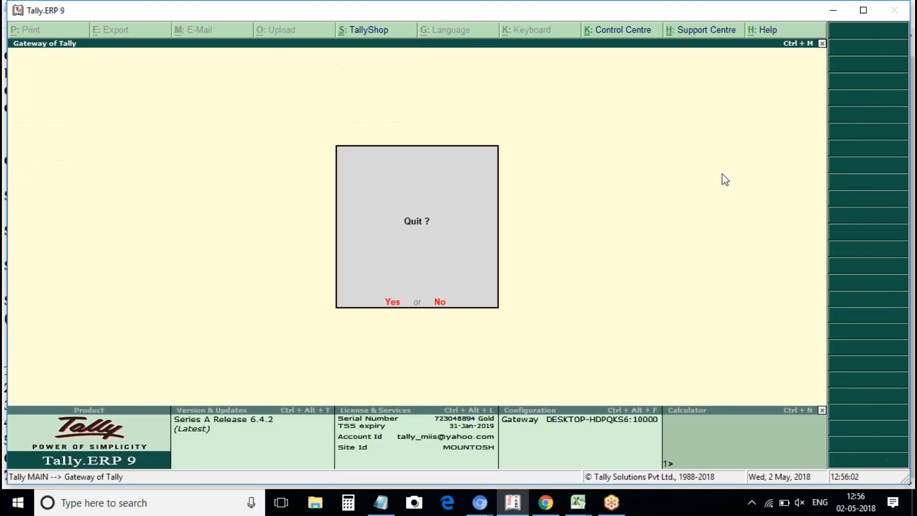
key(Escape)
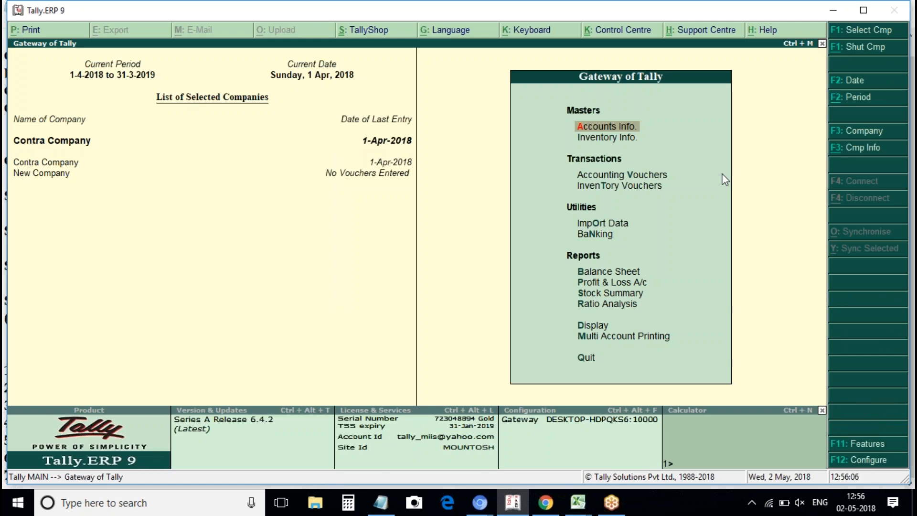
key(alt+Tab)
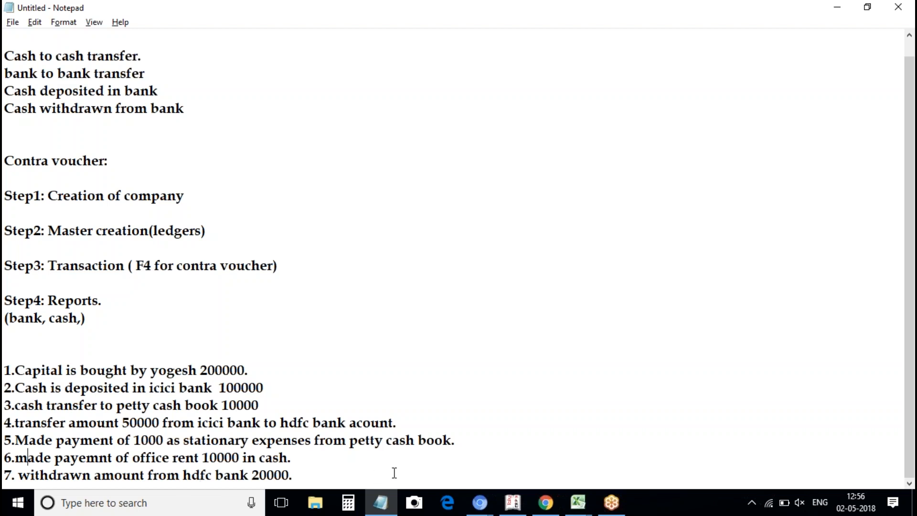
Start a Contra voucher with Cash as the account.
click(511, 505)
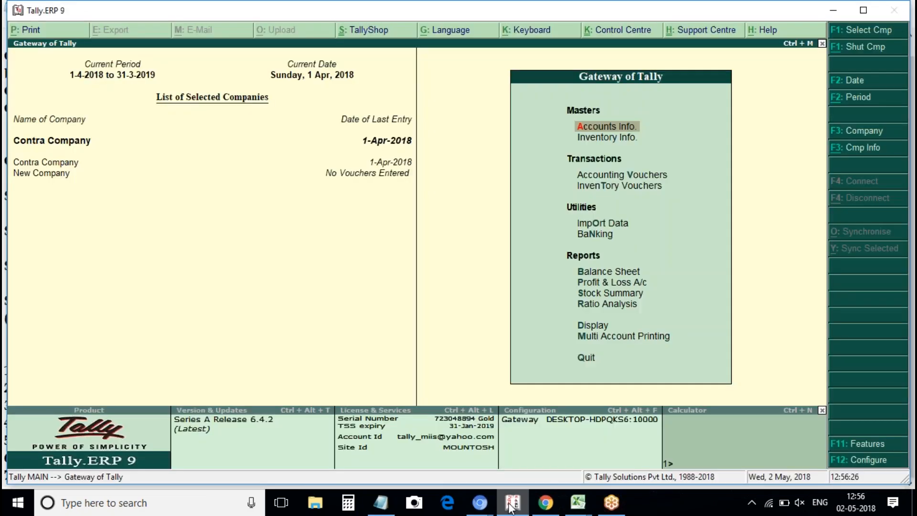
key(Down)
key(Down)
key(Down)
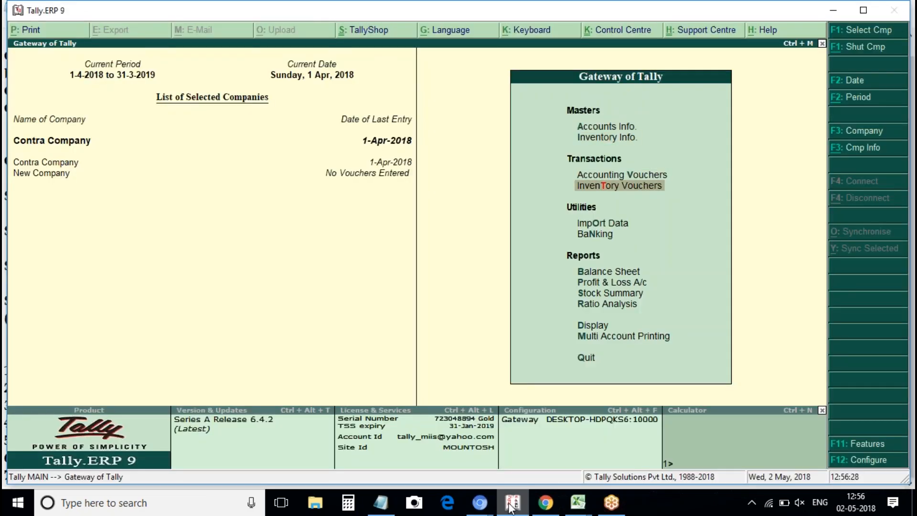
key(Up)
key(Return)
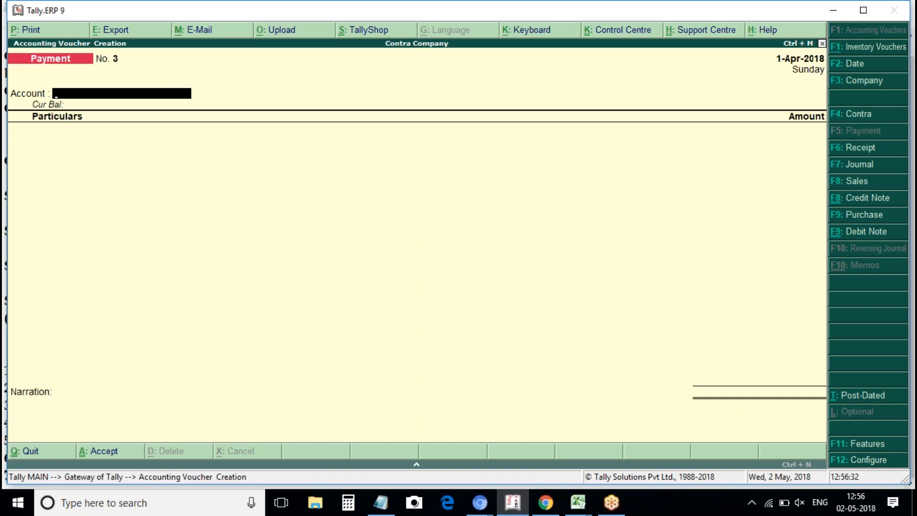
click(856, 114)
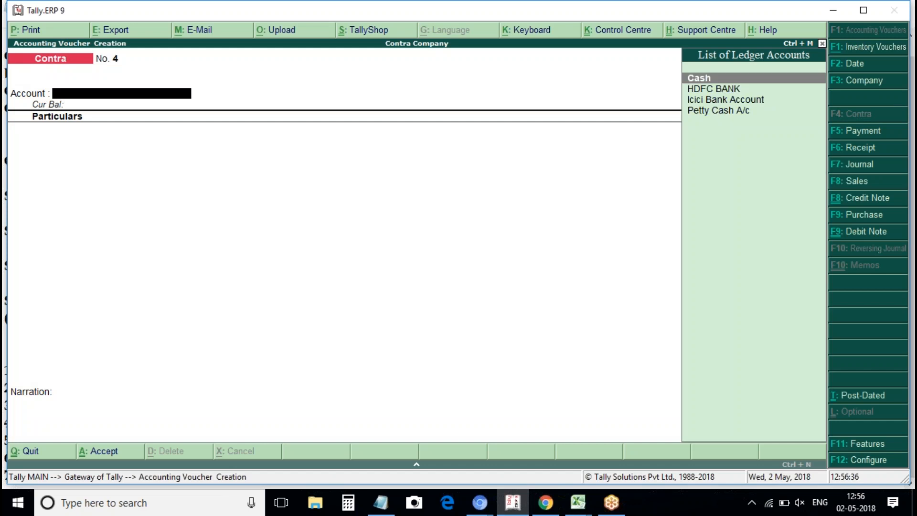
key(Return)
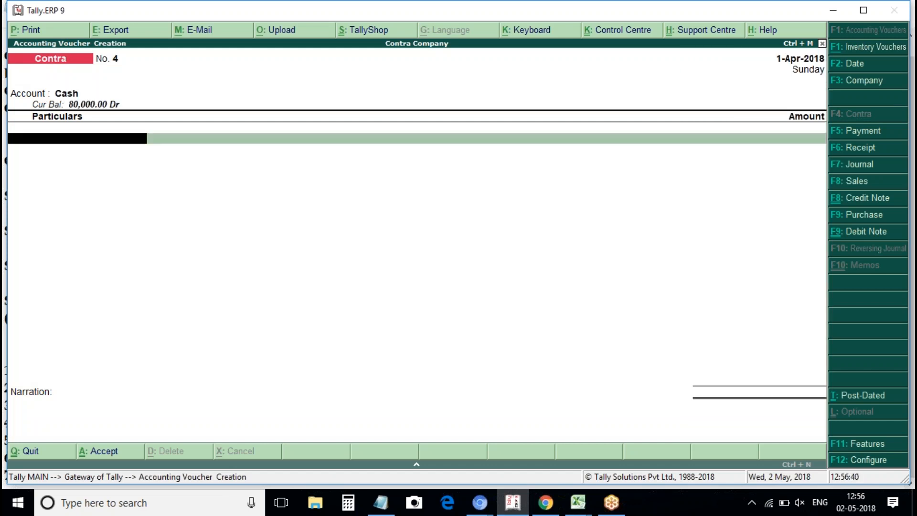
Enter HDFC BANK 20,000 in particulars, accept the bank allocation, and save Contra No. 4.
key(space)
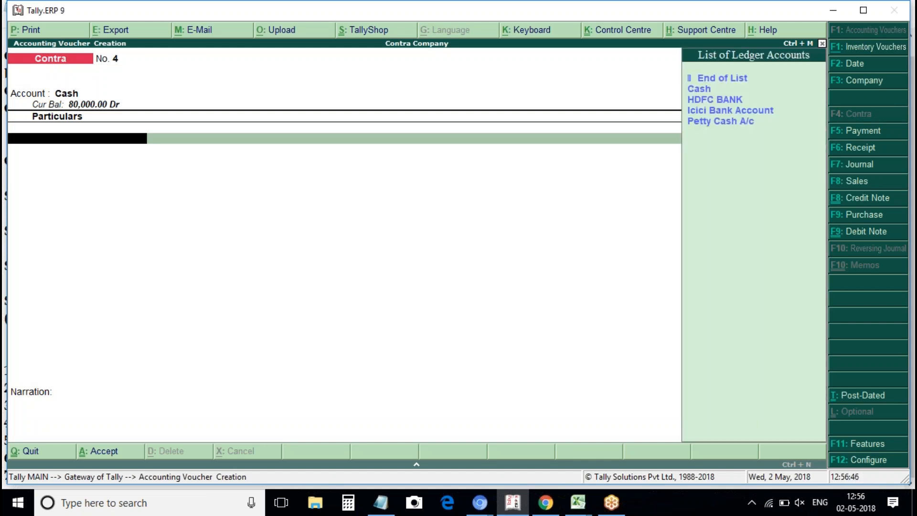
key(Down)
key(Down)
key(Down)
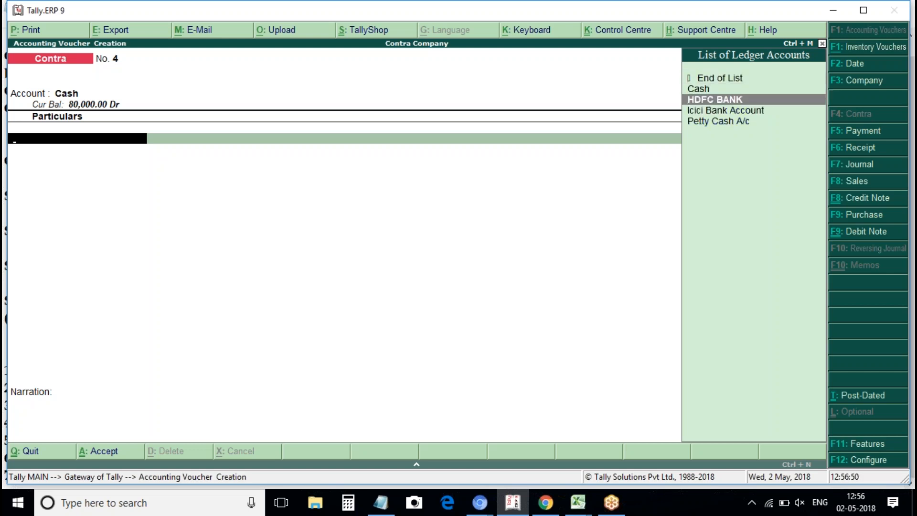
key(Return)
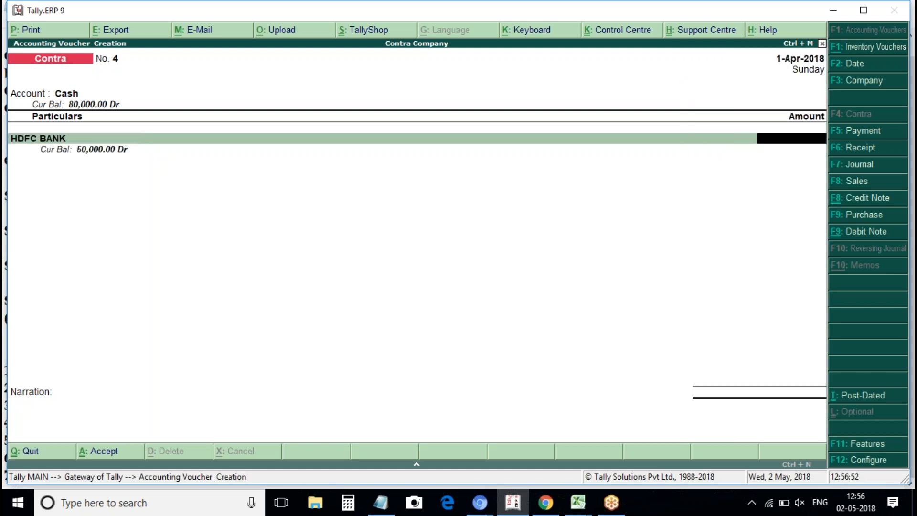
text(20000)
key(Return)
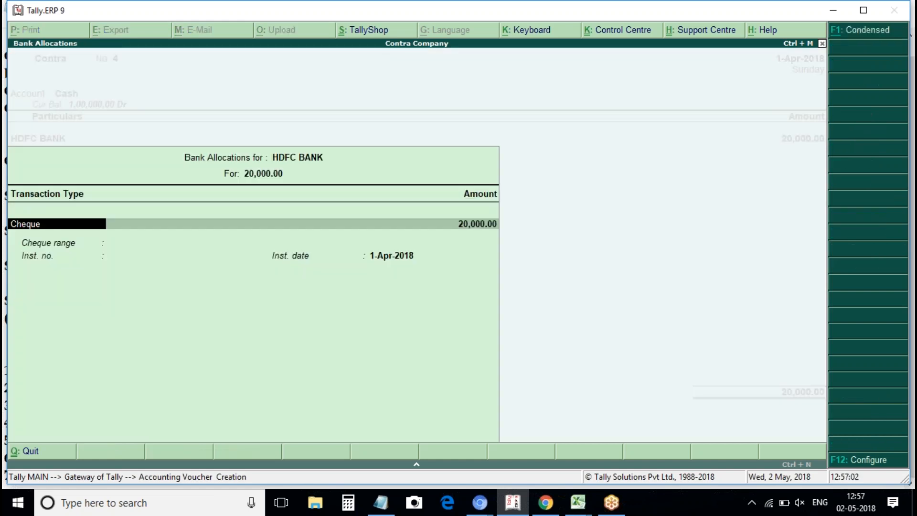
key(ctrl+a)
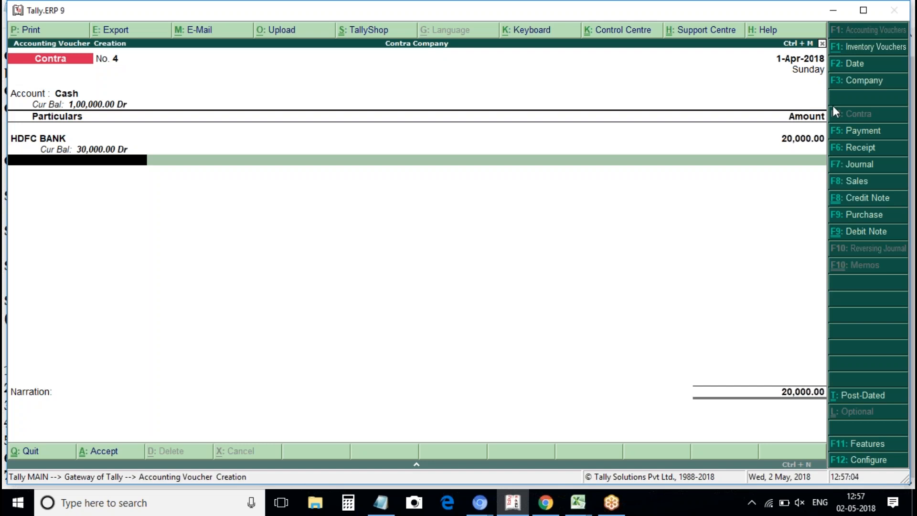
click(89, 106)
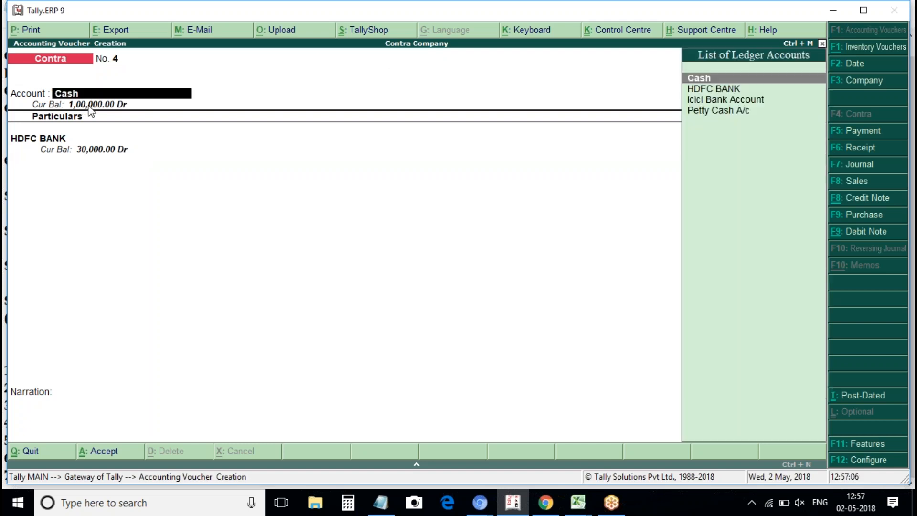
key(ctrl+a)
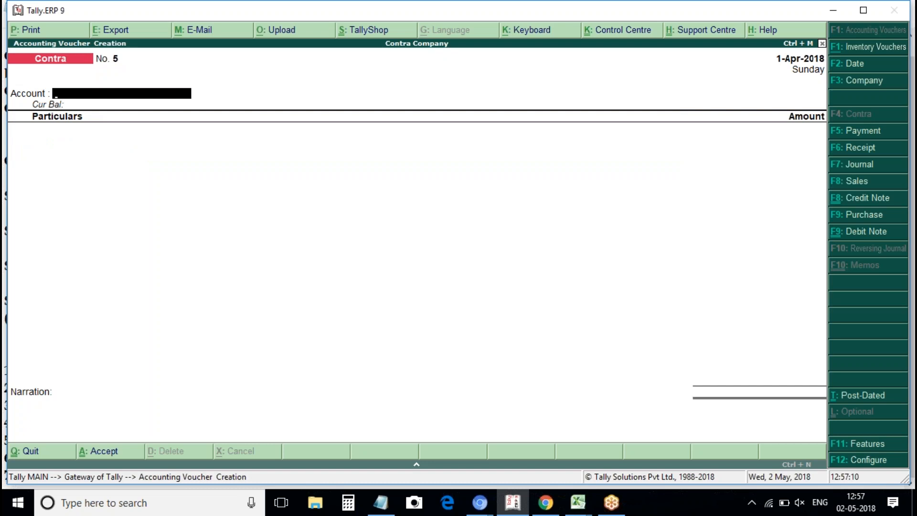
Check the detailed Balance Sheet: Cash-in-Hand 1,09,000, Bank Accounts 80,000; then return to Notepad.
key(Escape)
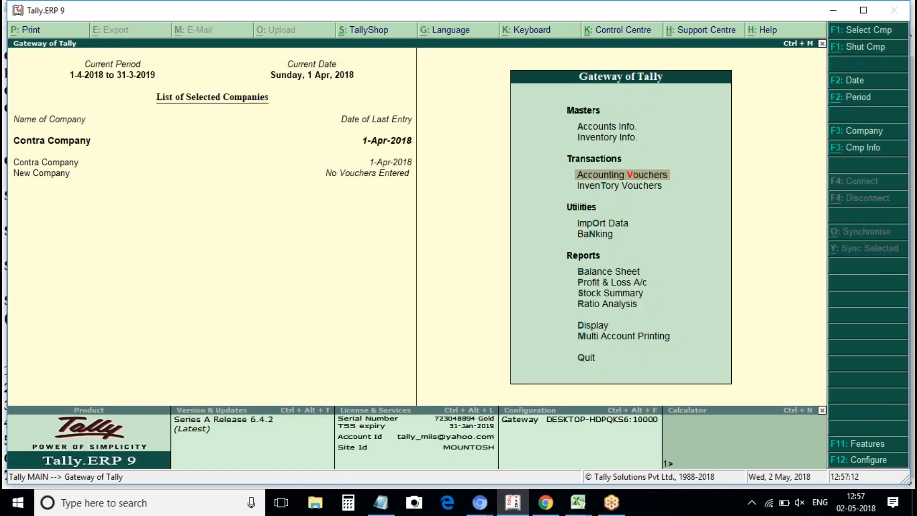
key(b)
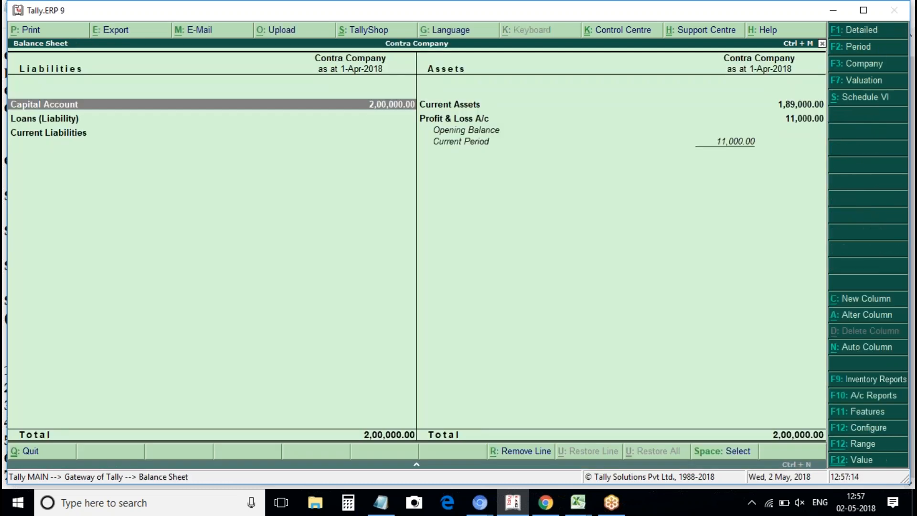
key(alt+F1)
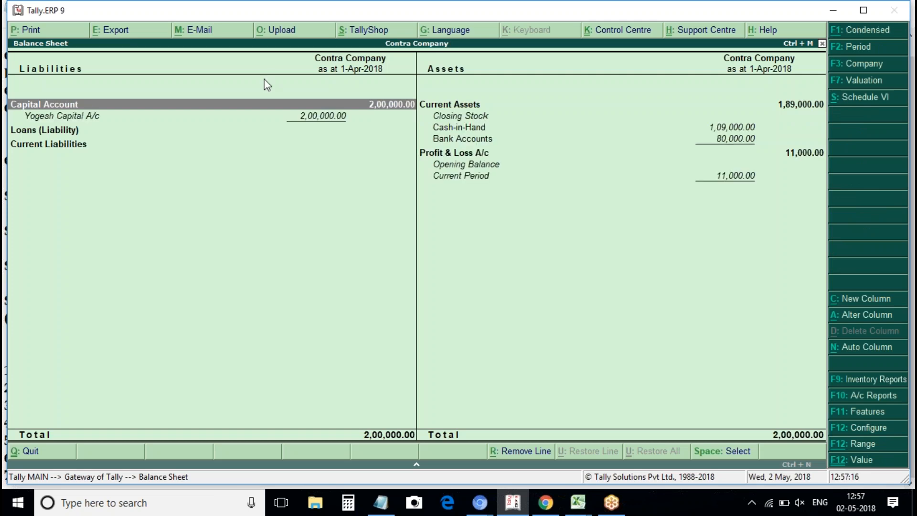
click(452, 132)
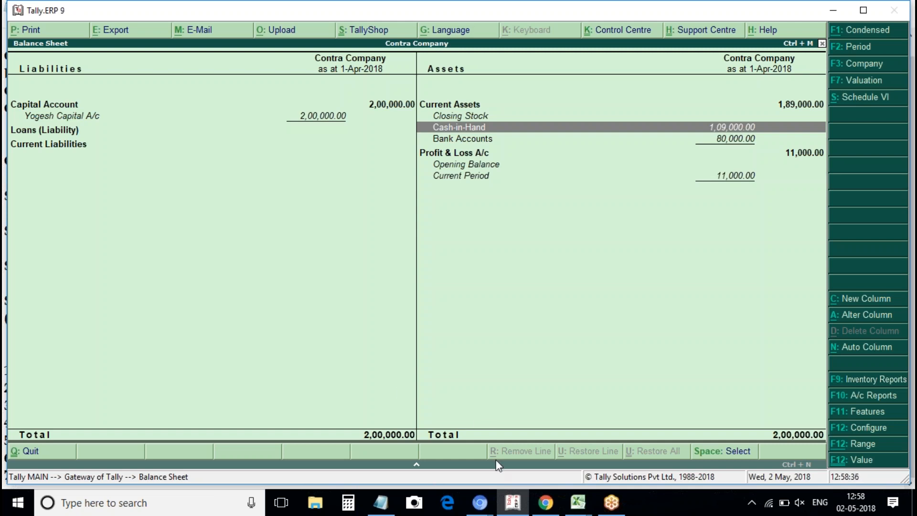
click(382, 504)
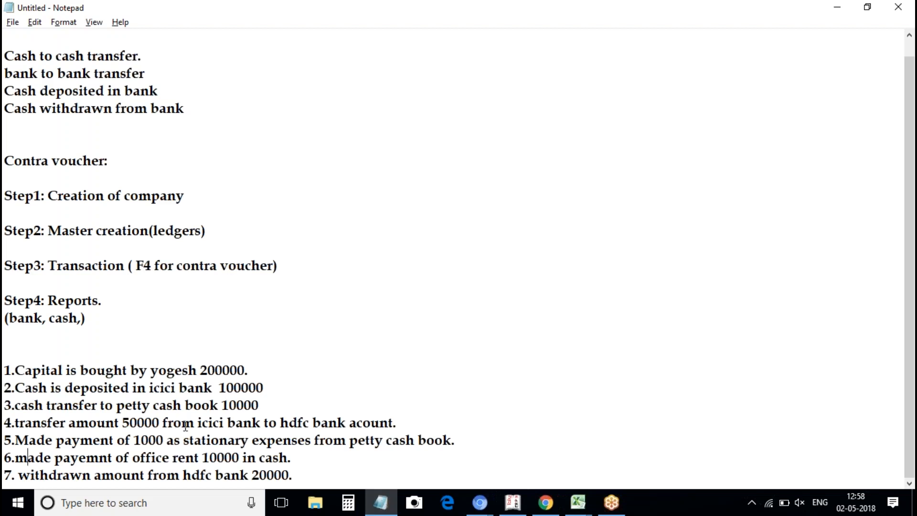
click(141, 434)
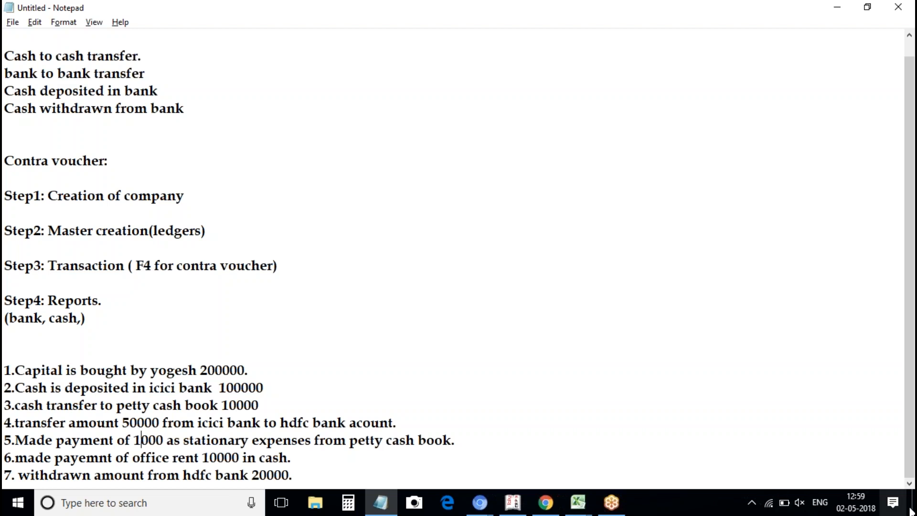
click(802, 502)
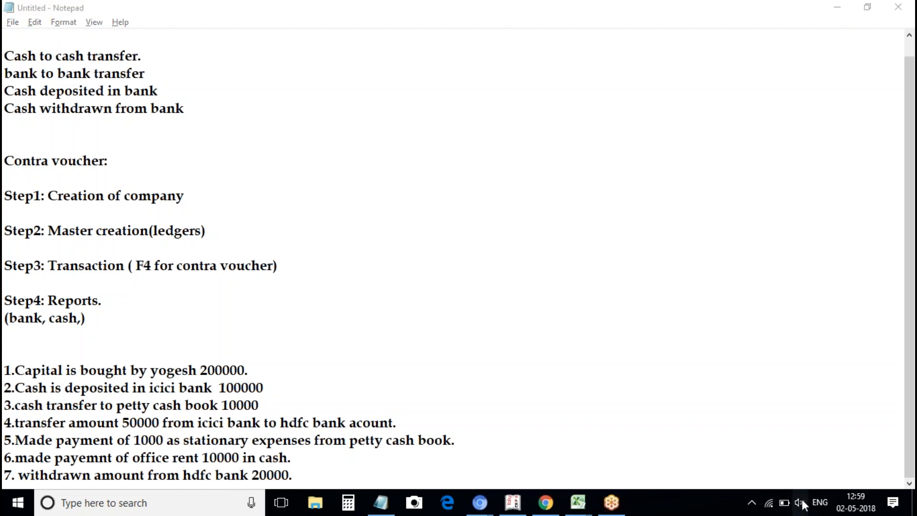
click(803, 502)
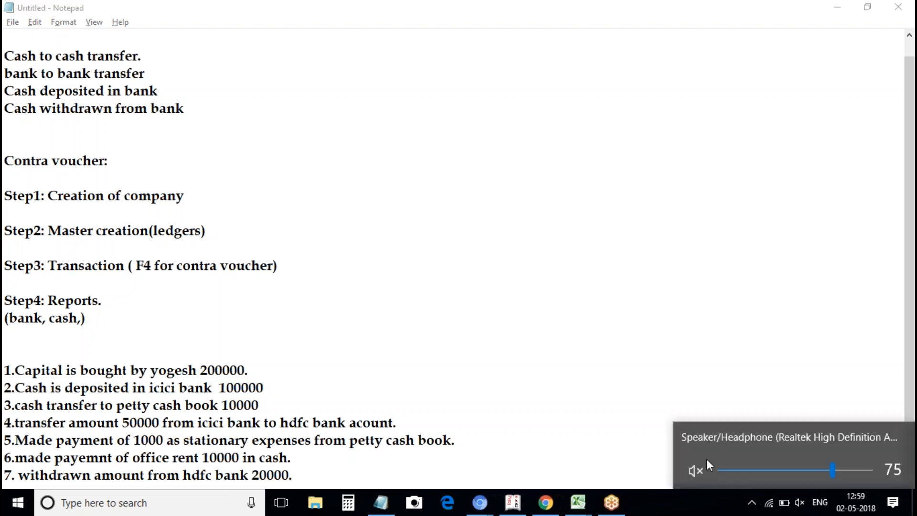
click(694, 471)
click(589, 334)
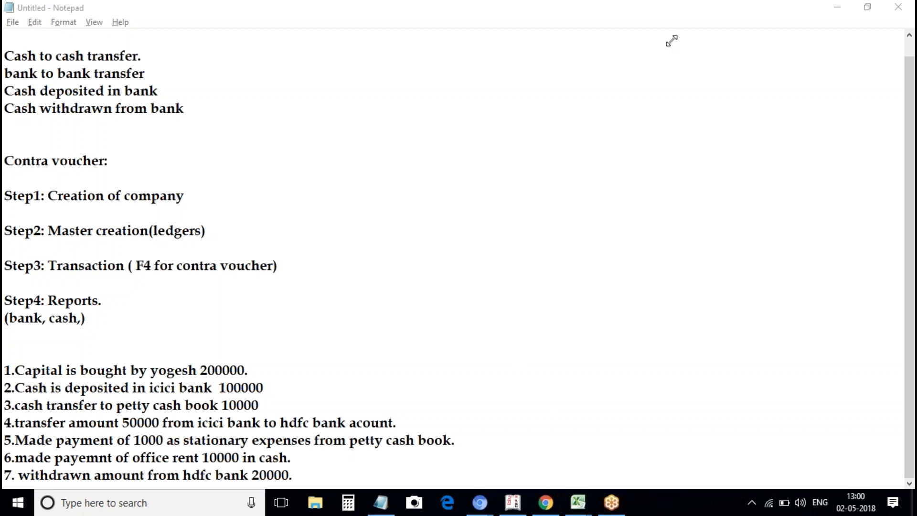
click(200, 369)
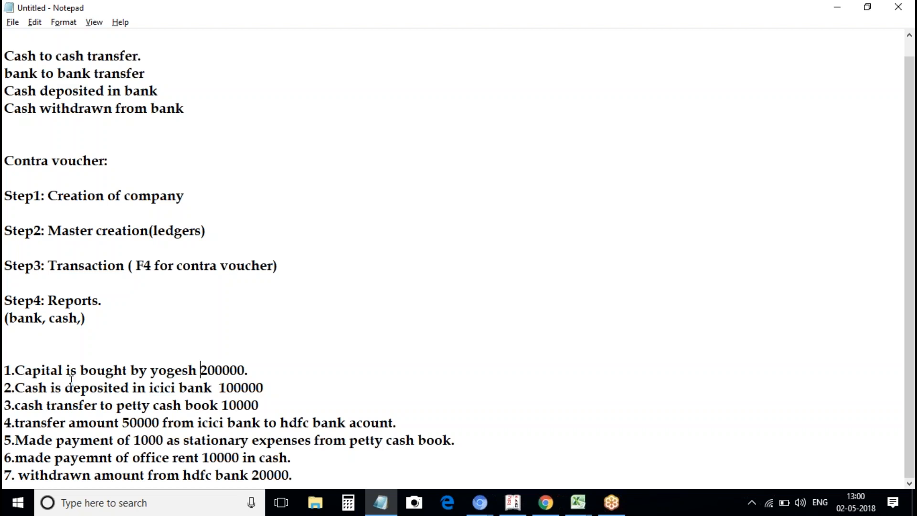
click(80, 371)
click(81, 372)
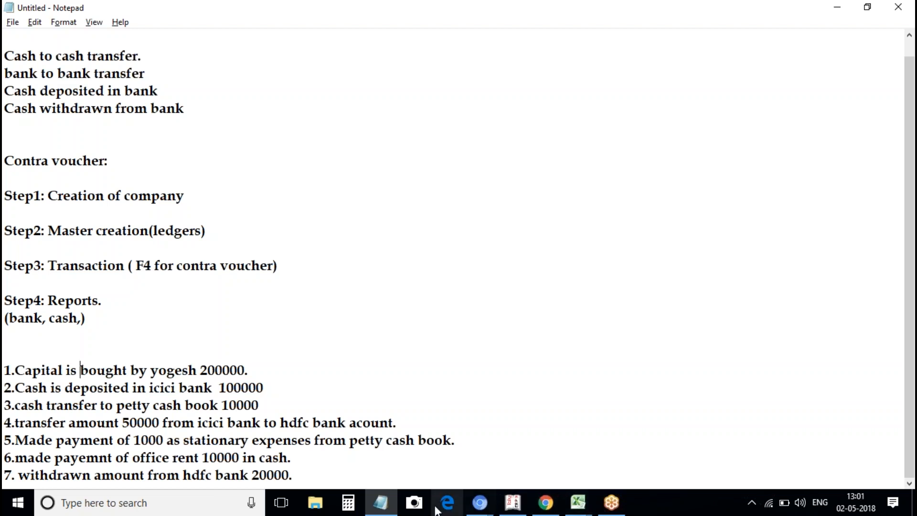
click(801, 507)
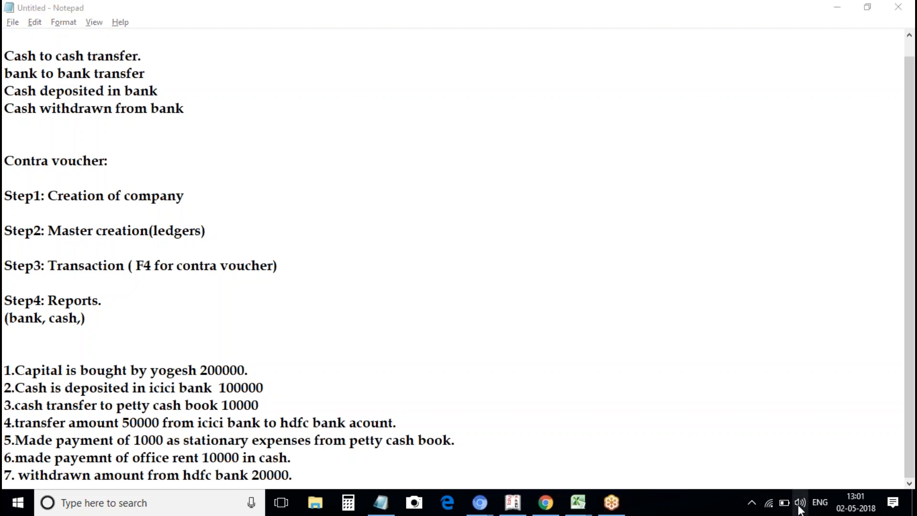
click(700, 470)
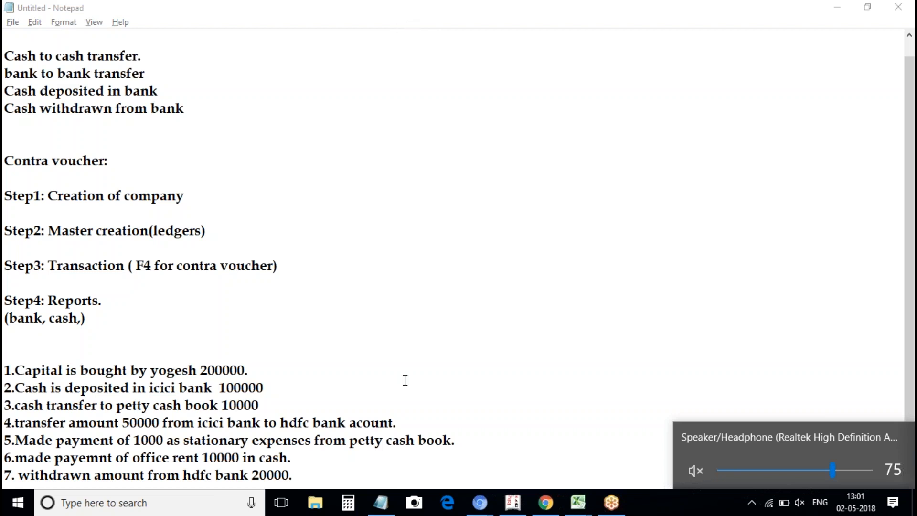
click(513, 502)
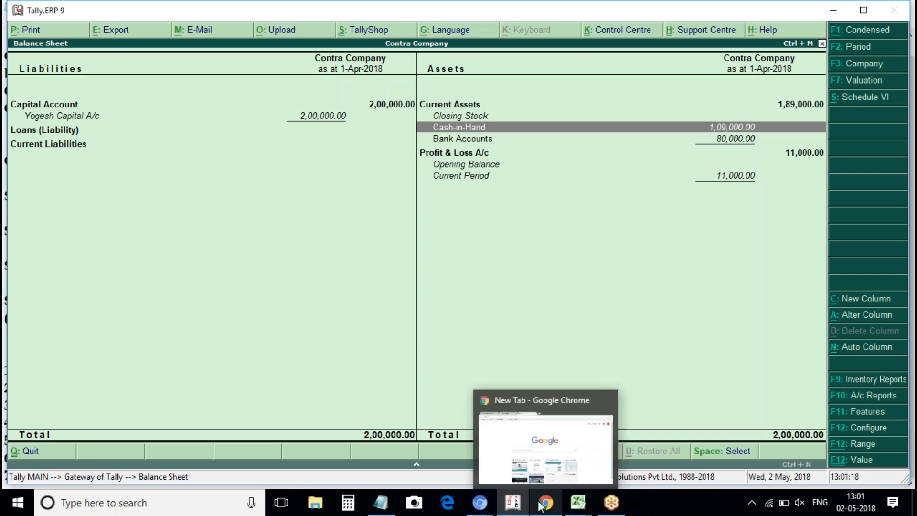
click(512, 505)
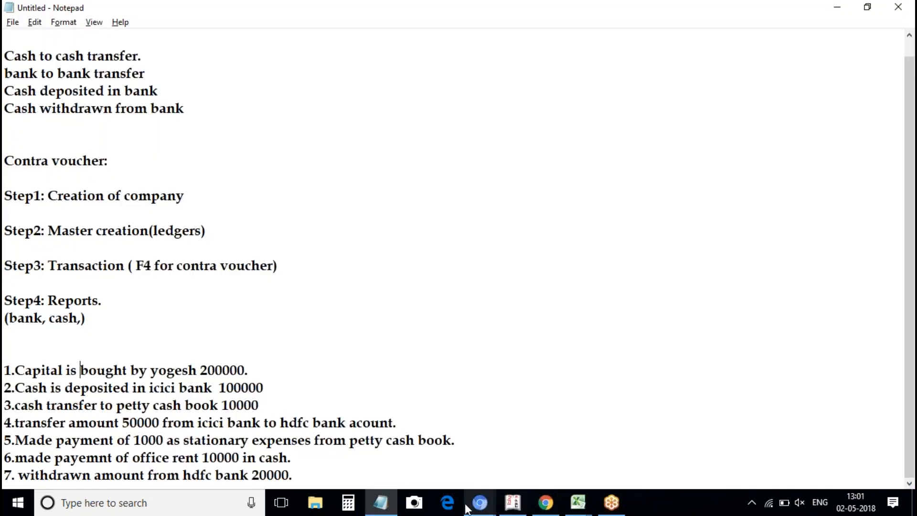
mouse_move(527, 511)
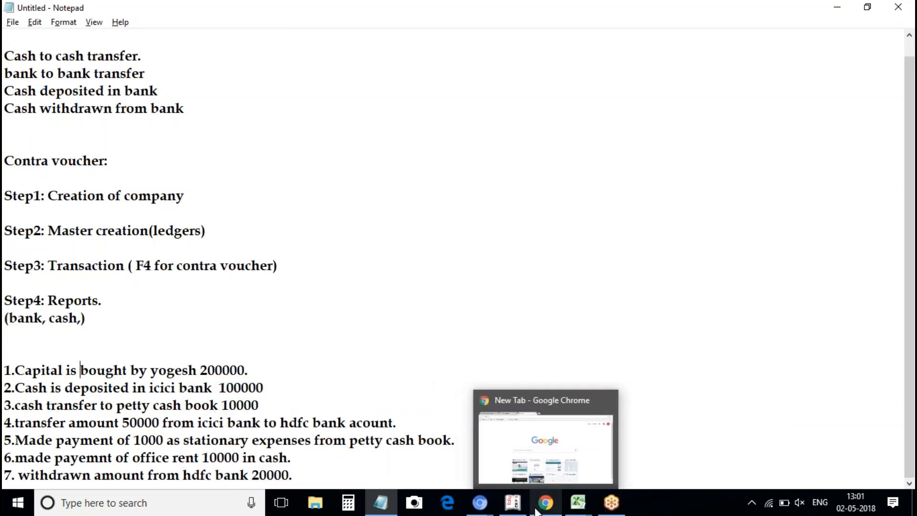
mouse_move(546, 492)
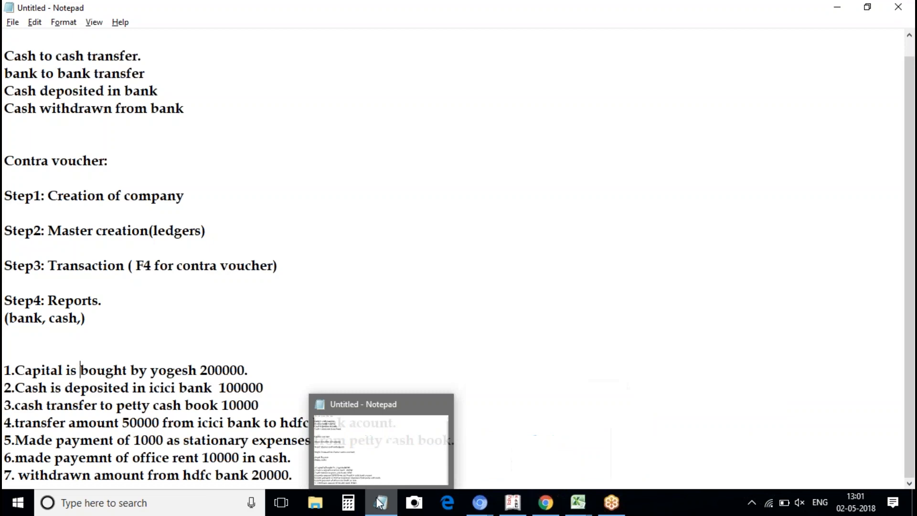
mouse_move(477, 506)
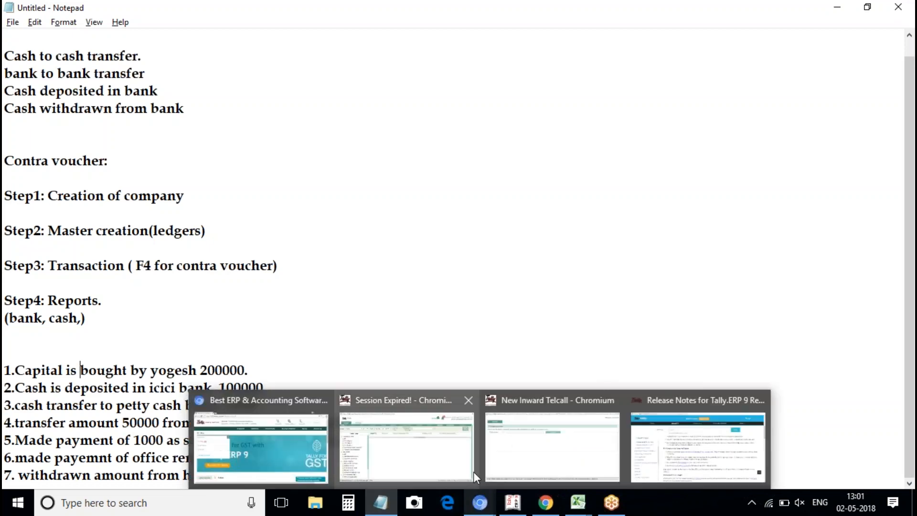
Search the Tally Help site for 'vat c form'.
click(645, 467)
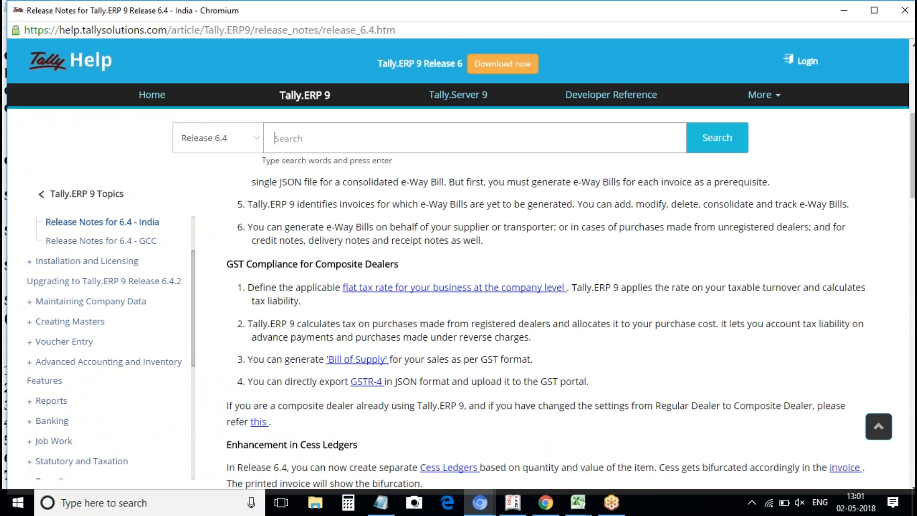
click(562, 151)
text(vat c form)
key(Return)
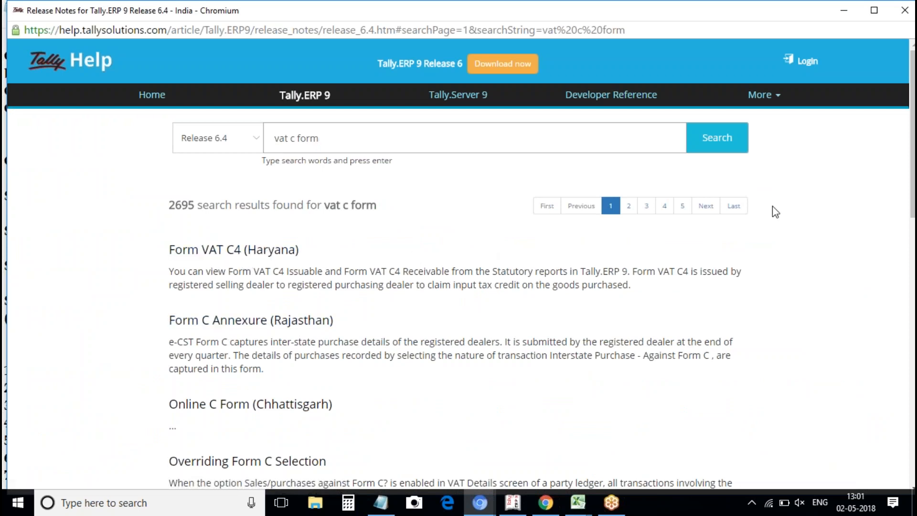
Extend the search to 'vat c form andhra pradesh'.
scroll(914, 134, down, 1)
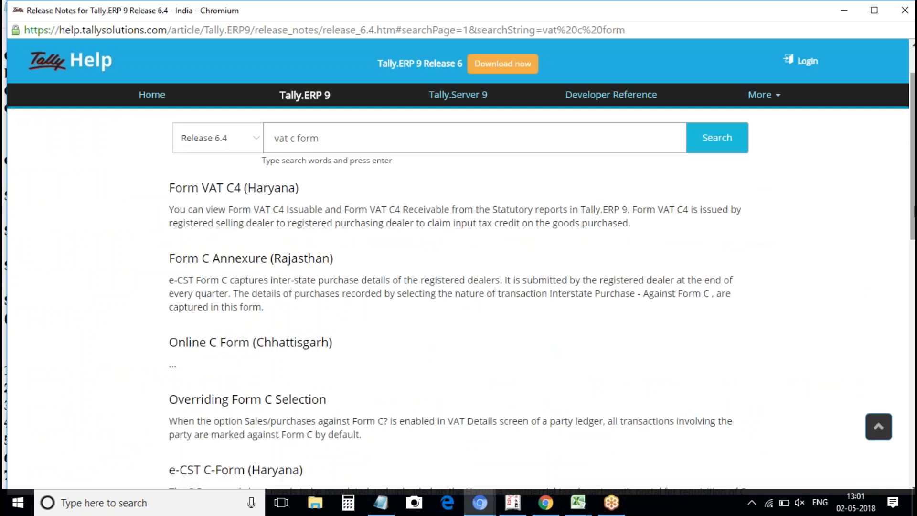
click(429, 149)
text(andhra pra)
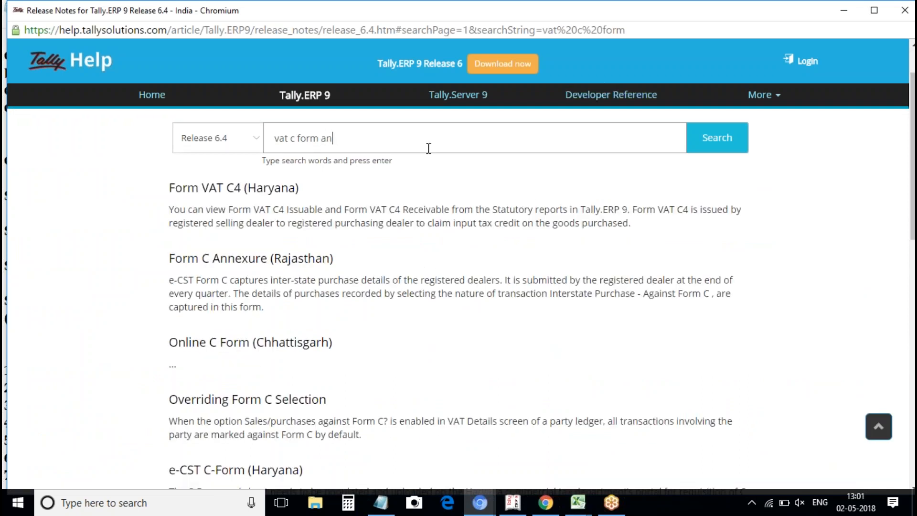
text(desh)
key(Return)
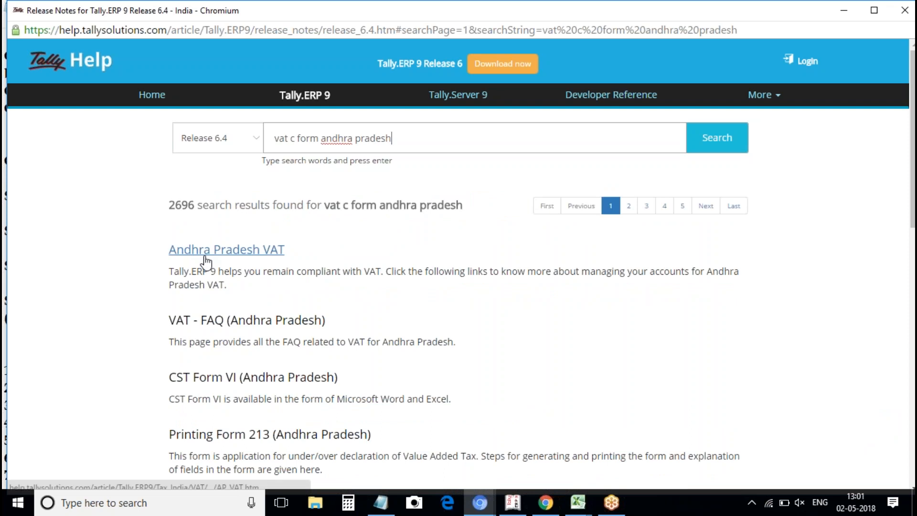
Open the CST Form VI (Andhra Pradesh) article, scroll through its sample form, and go back.
click(202, 383)
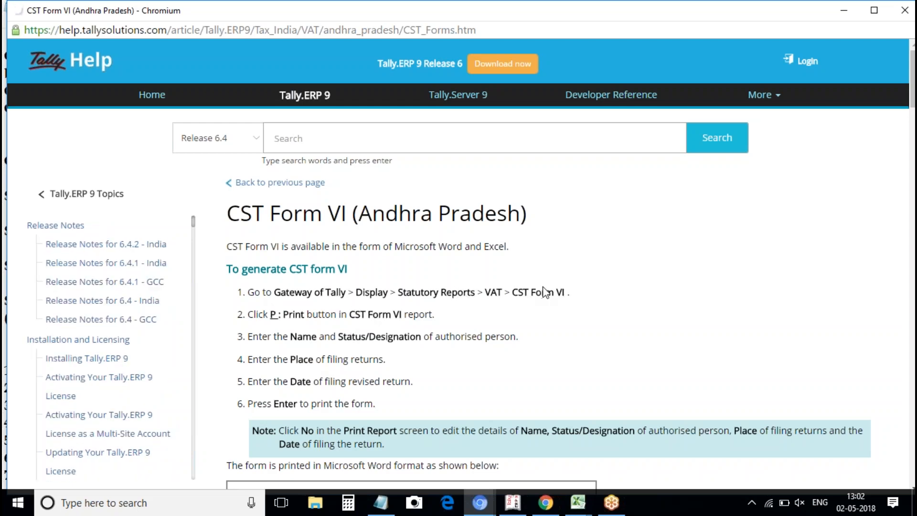
drag(914, 103, 901, 176)
scroll(890, 190, down, 4)
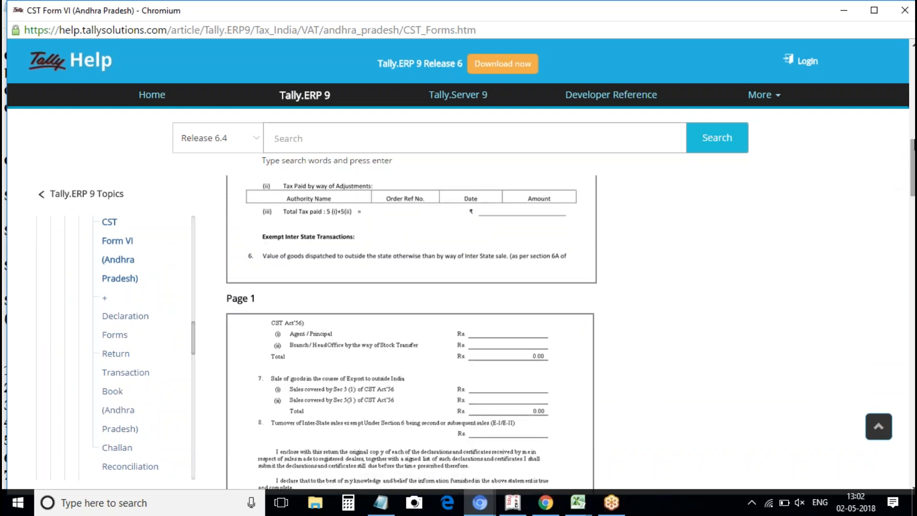
drag(913, 143, 909, 100)
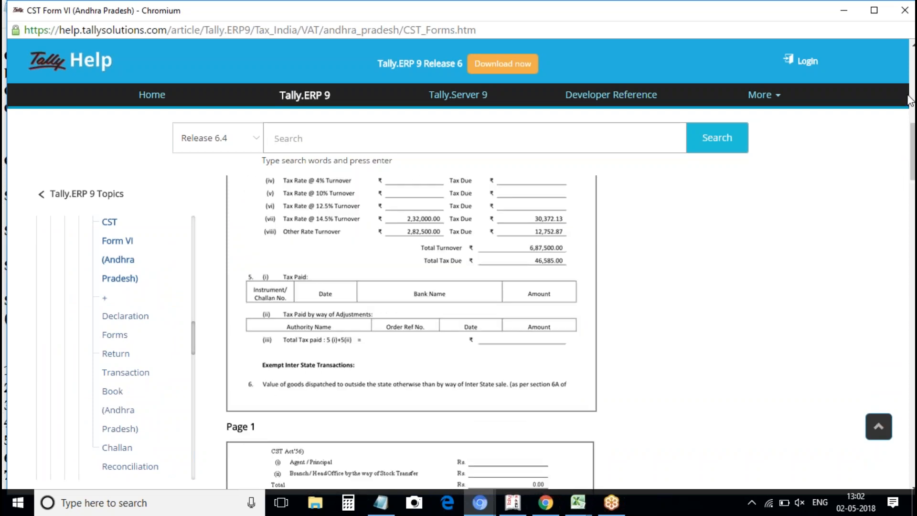
click(913, 66)
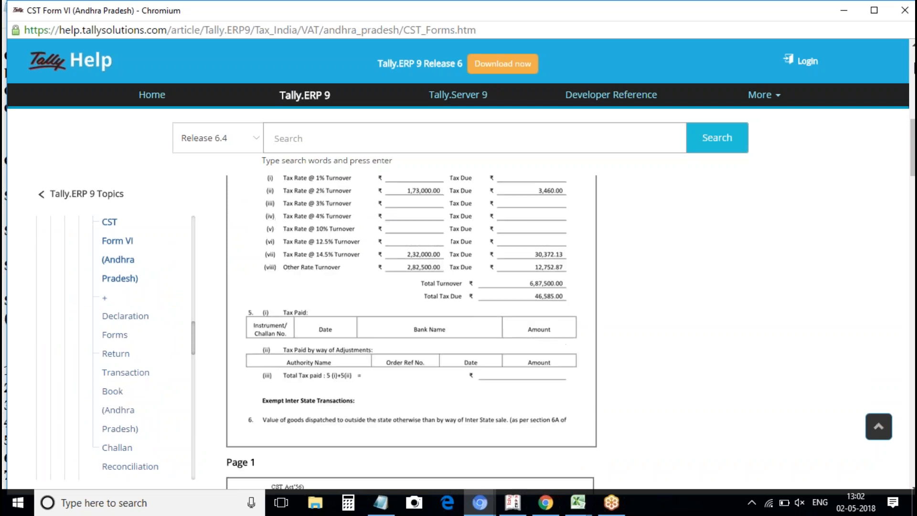
click(914, 66)
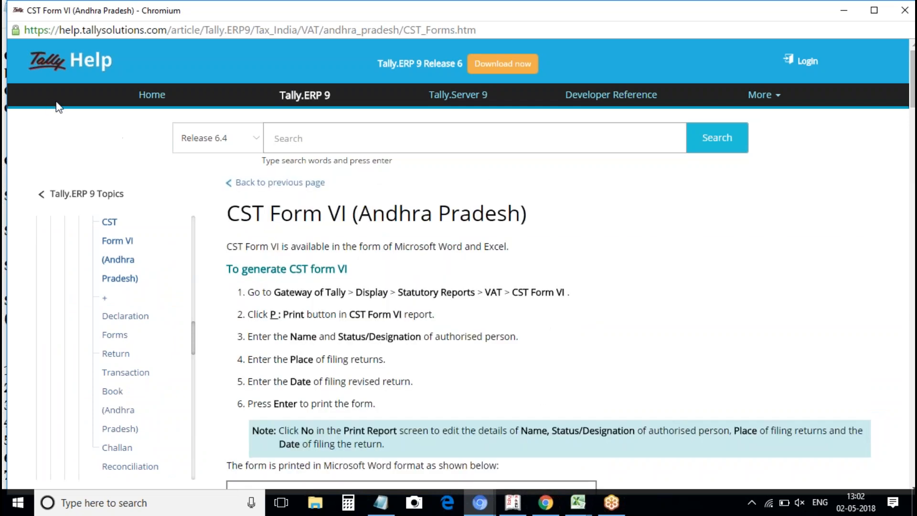
click(251, 185)
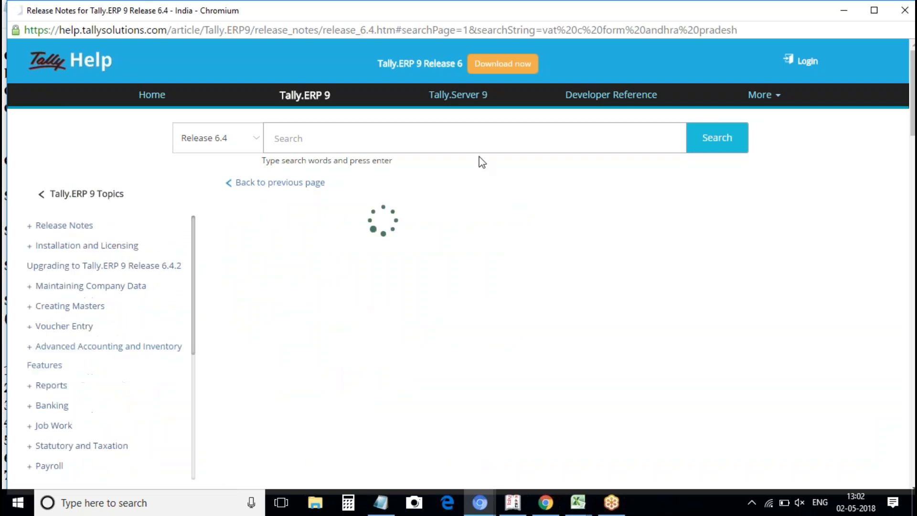
Change the help search to 'vat c form delhi'.
key(BackSpace)
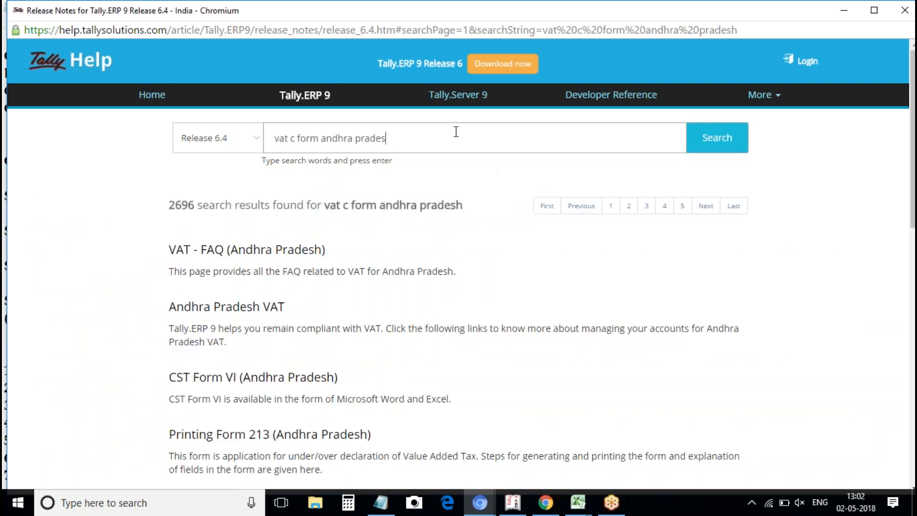
key(BackSpace)
key(BackSpace)
key(BackSpace)
key(BackSpace)
key(BackSpace)
key(BackSpace)
key(BackSpace)
key(BackSpace)
key(BackSpace)
key(BackSpace)
key(BackSpace)
key(BackSpace)
key(BackSpace)
text(dellhi)
key(BackSpace)
key(BackSpace)
text(hi)
key(Return)
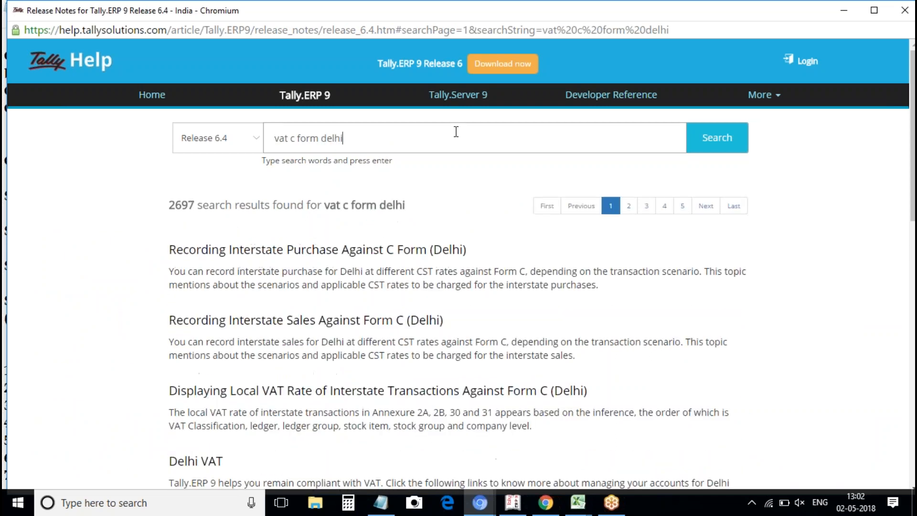
Open the Interstate Purchase Against C Form (Delhi) article and scroll to its Form C steps.
click(260, 259)
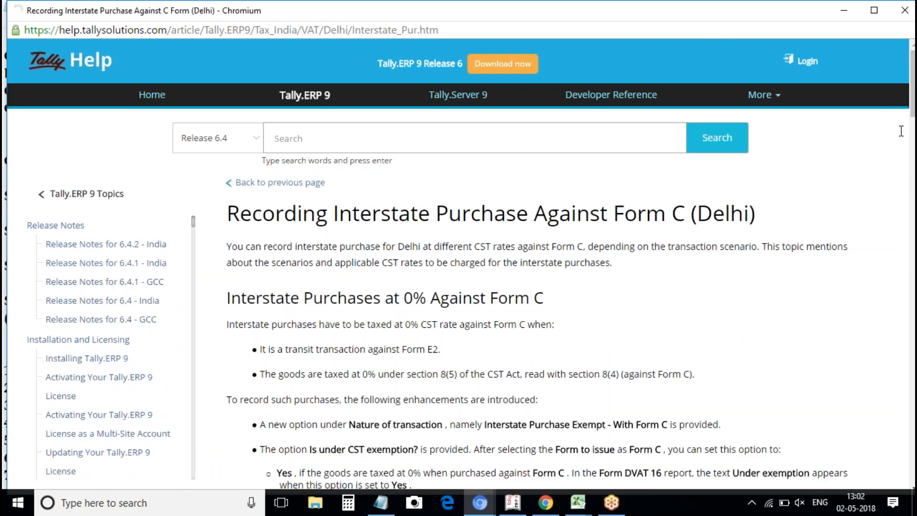
drag(913, 115, 909, 222)
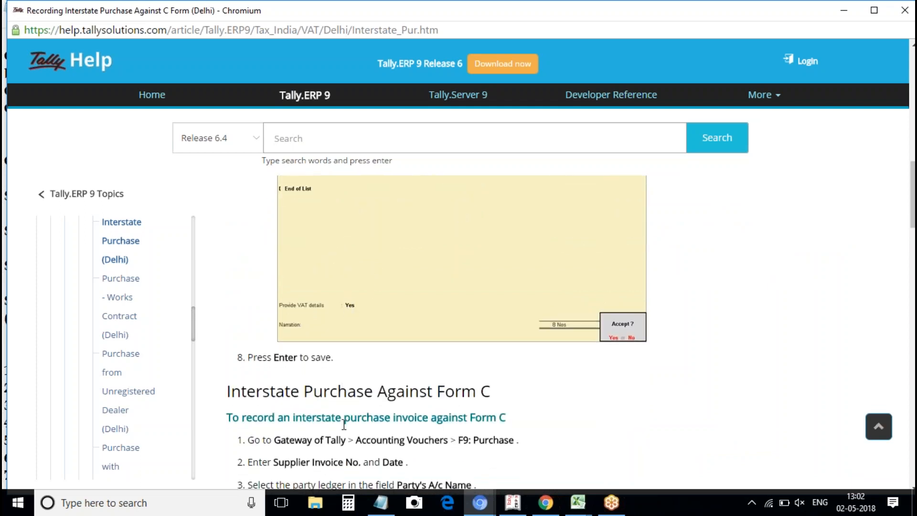
drag(910, 178, 907, 227)
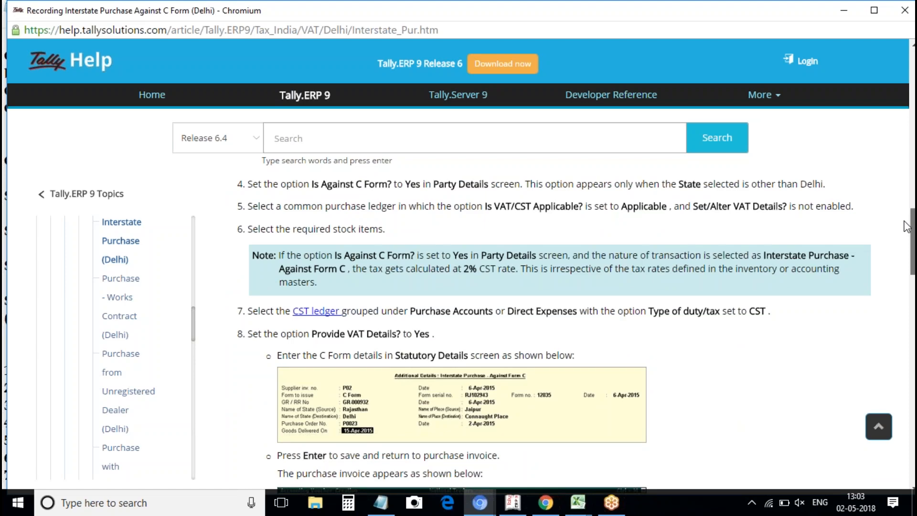
drag(906, 227, 800, 29)
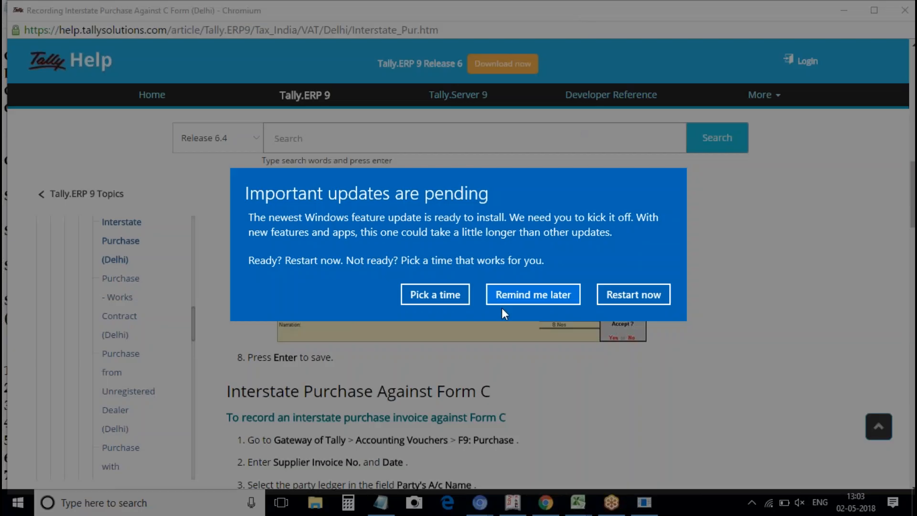
Choose Pick a time, set the restart to 05 May 2018 at 14:03, and close Settings.
click(454, 296)
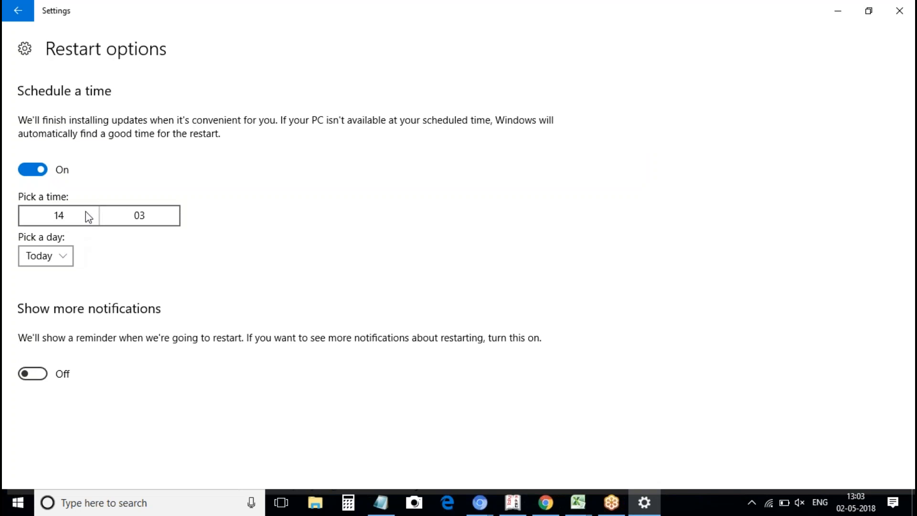
click(63, 259)
click(63, 260)
click(63, 260)
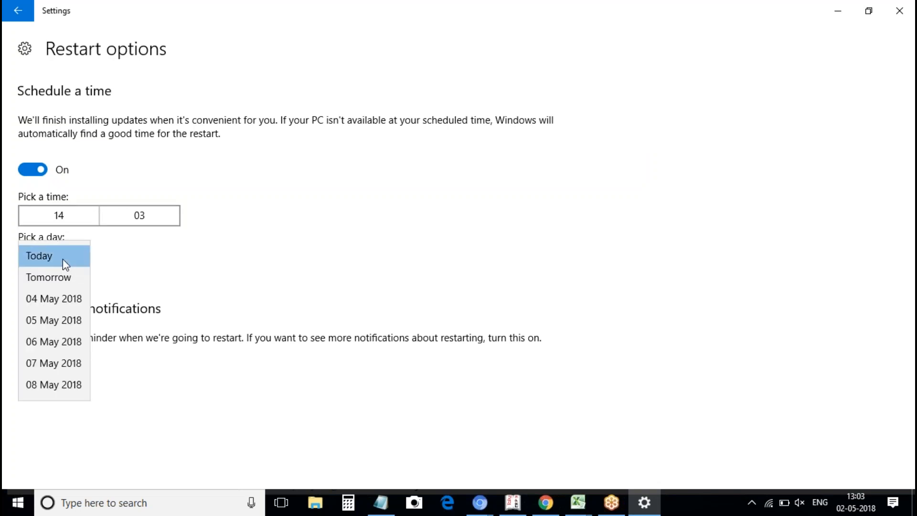
click(51, 328)
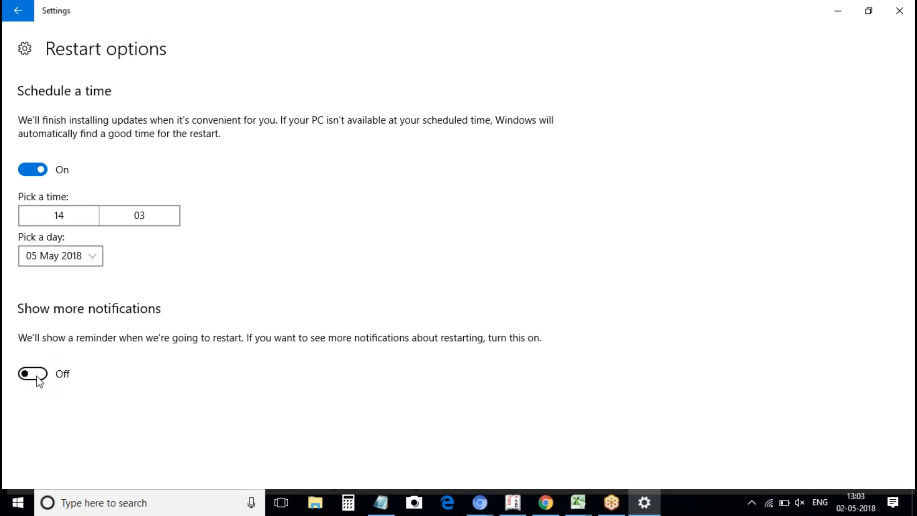
click(901, 11)
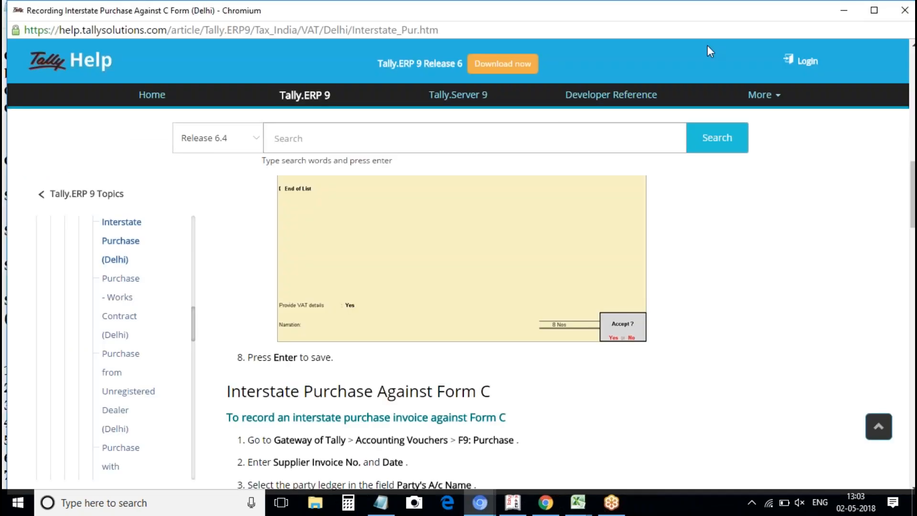
Close the Tally Help browser page so the Notepad contra-voucher exercise list shows.
click(914, 6)
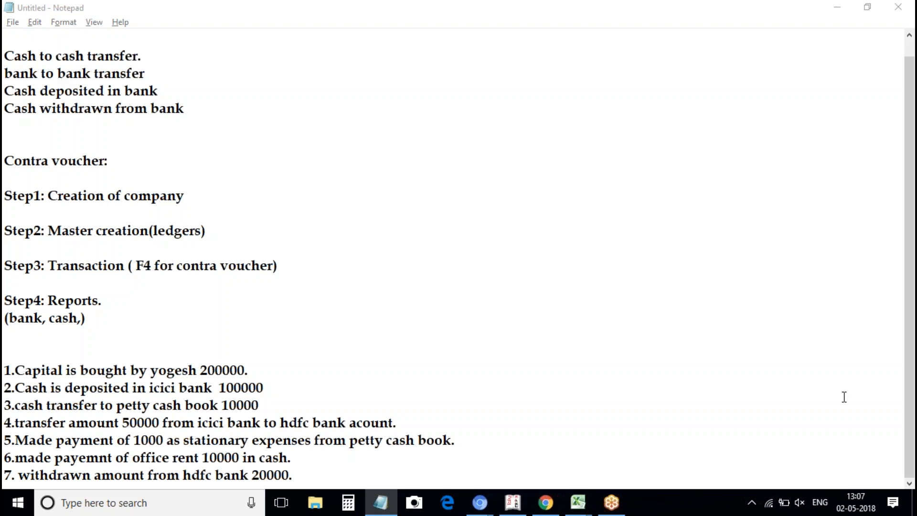
Bring up the system-tray volume flyout, which shows the speaker muted at 75.
click(805, 500)
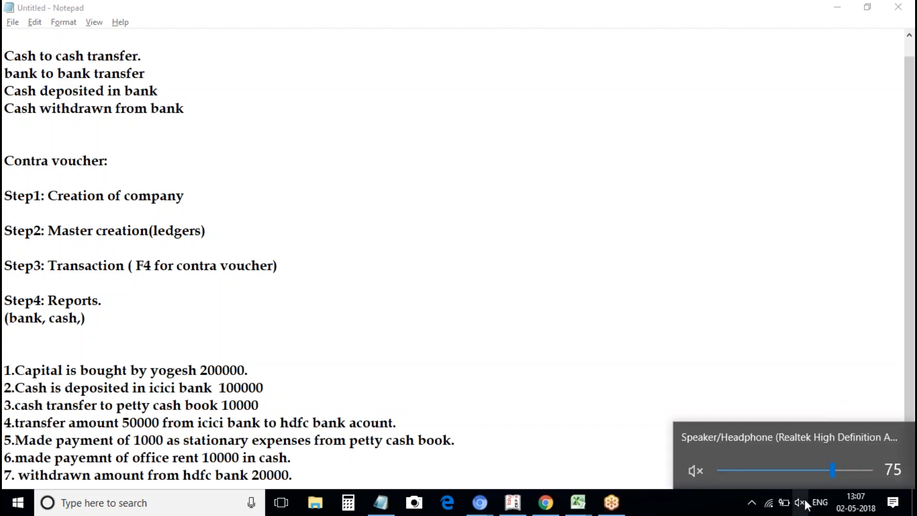
Unmute the speaker and return to the Notepad notes at the 'Step1: Creation of company' line.
click(696, 471)
click(651, 377)
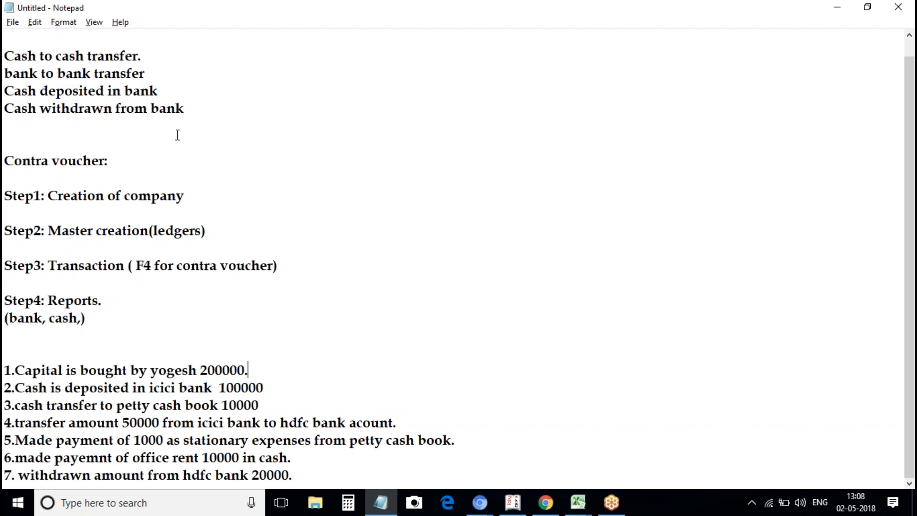
click(79, 191)
Review the cash-deposited and cash-withdrawn contra cases, then close Tally's 2,00,000 Balance Sheet.
click(151, 147)
click(30, 91)
click(36, 109)
click(126, 115)
click(513, 503)
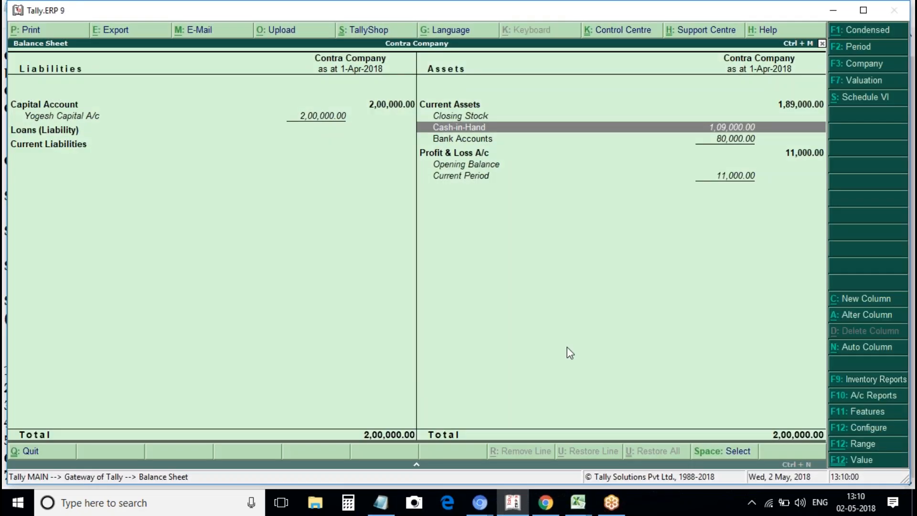
key(Escape)
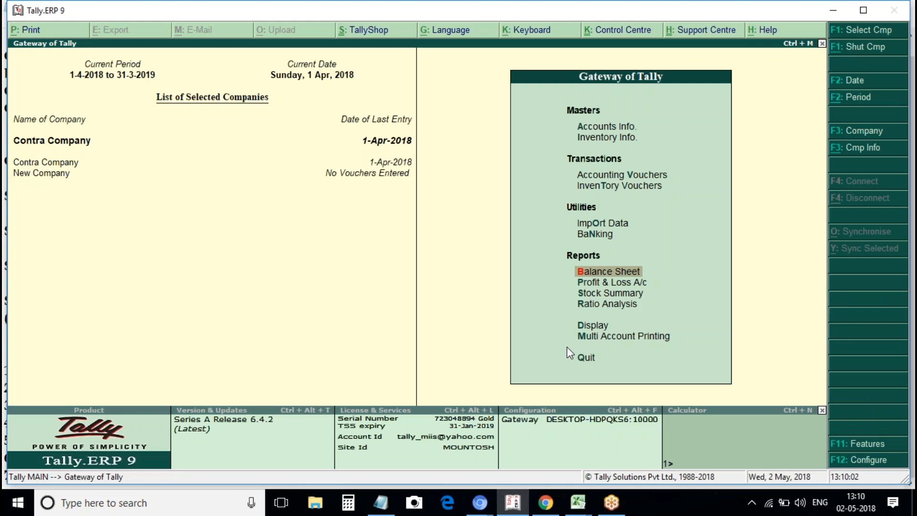
Select and delete all seven Day Book vouchers so Contra Company shows No Vouchers Entered.
key(d)
key(y)
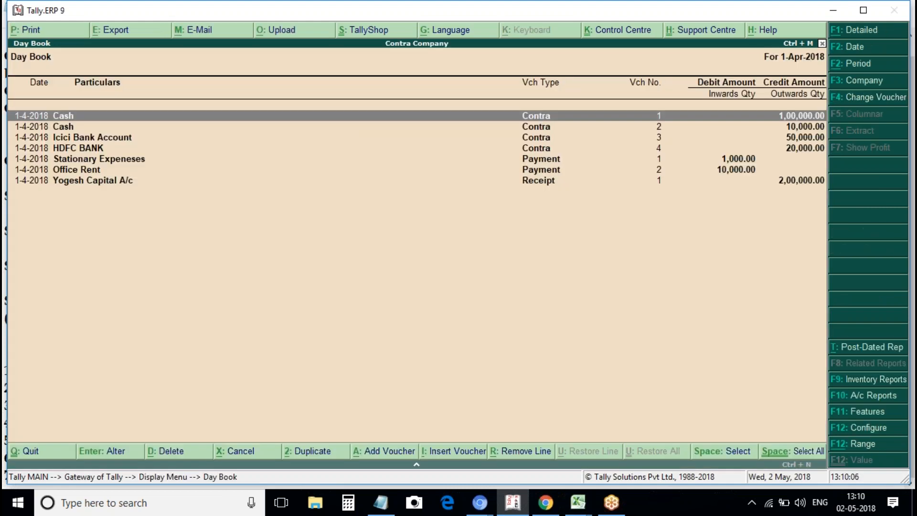
key(ctrl+space)
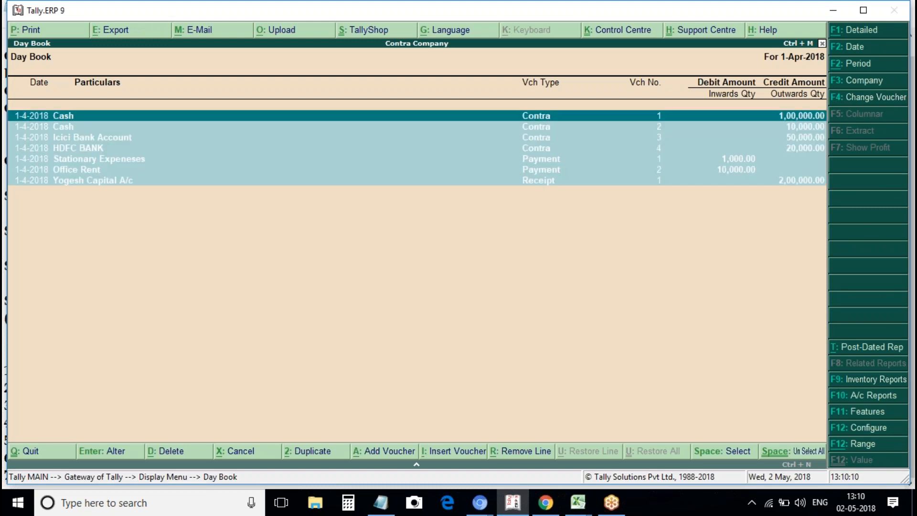
key(alt+d)
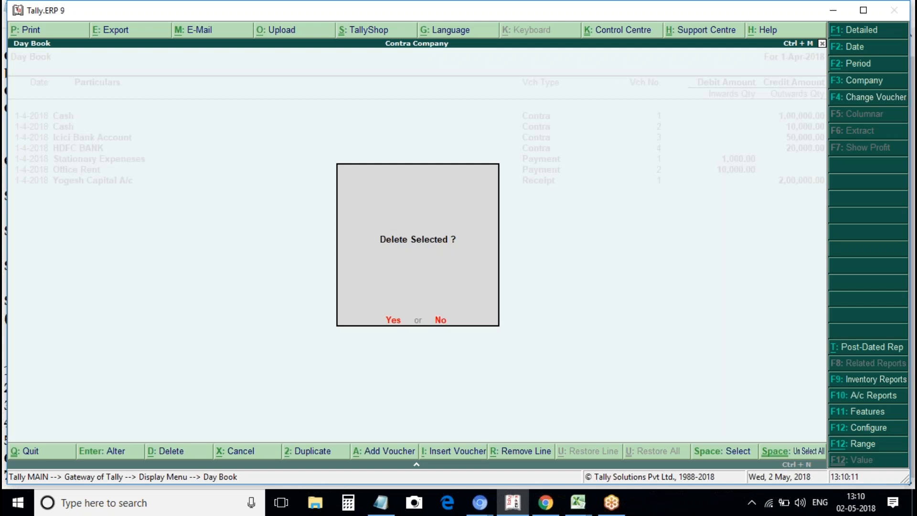
key(y)
key(Escape)
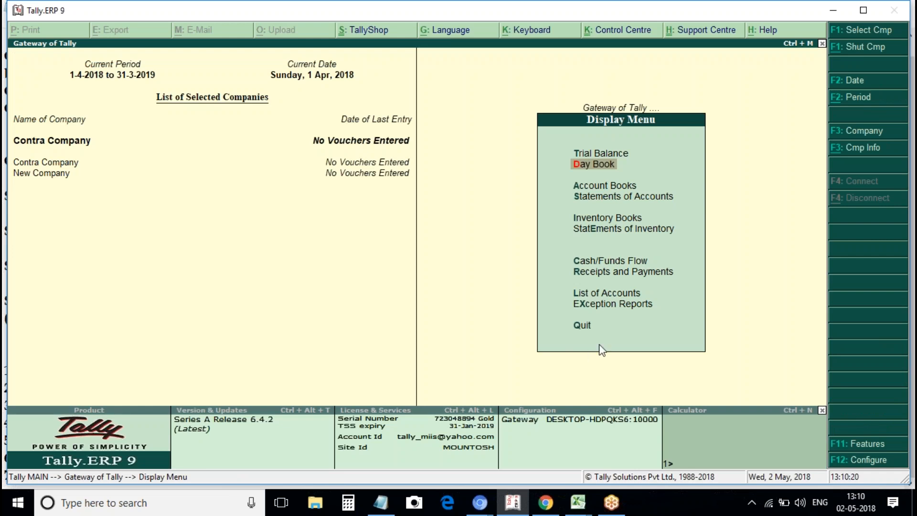
Open Multiple Ledgers Alter listing Contra Company's eight ledgers, then bring Notepad forward.
key(Escape)
key(Up)
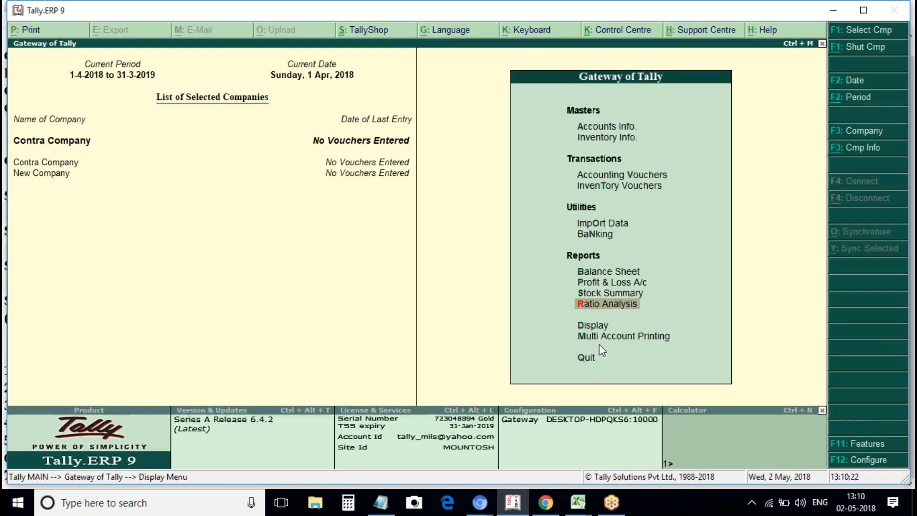
key(a)
key(Down)
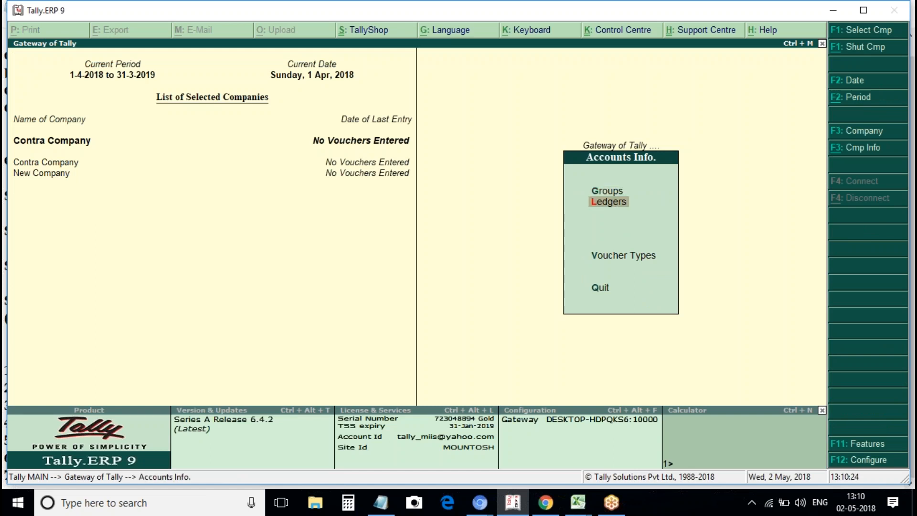
key(Return)
key(Down)
key(Down)
key(Down)
key(Down)
key(Down)
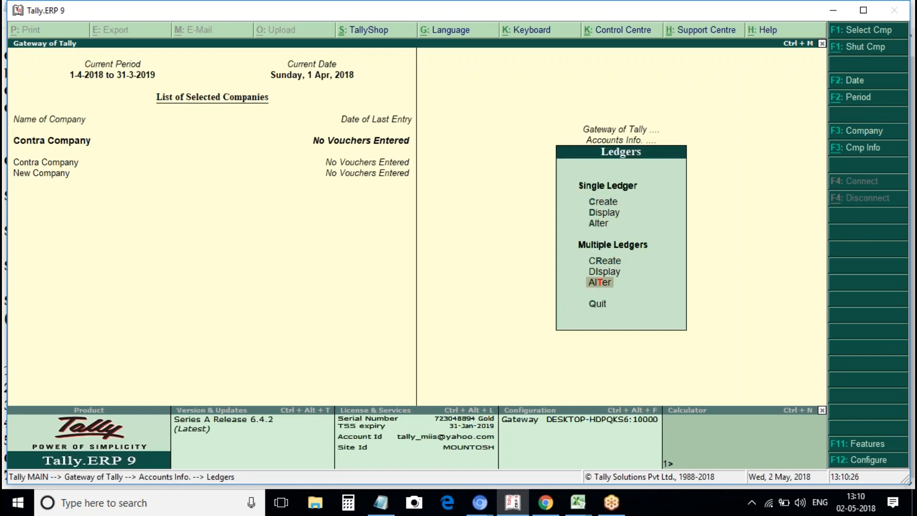
key(Return)
key(Return)
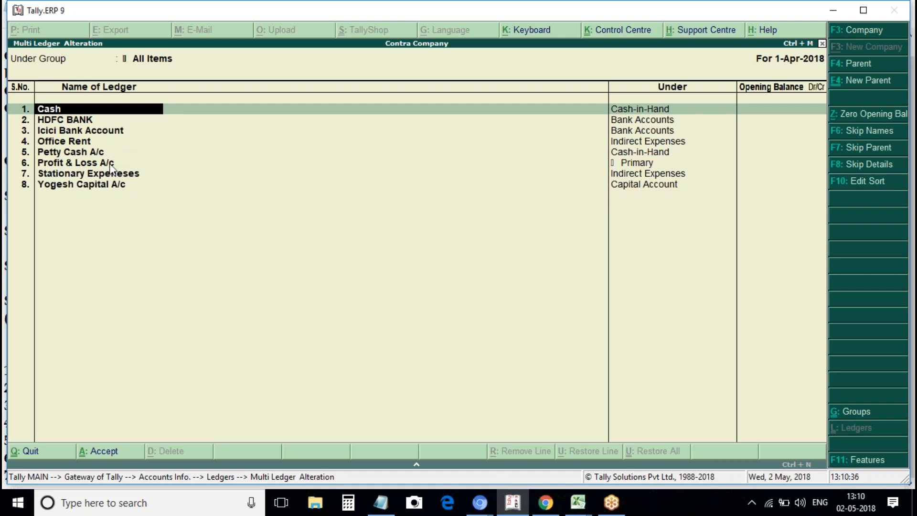
click(89, 121)
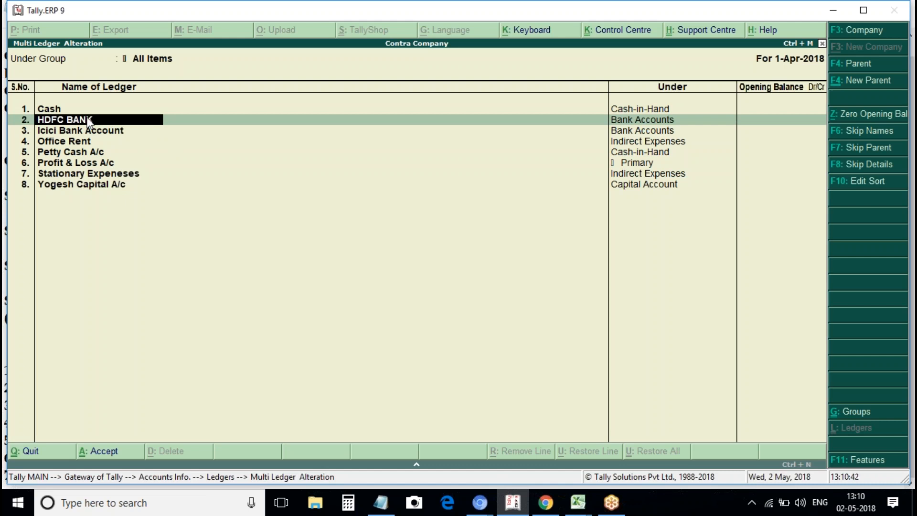
click(381, 506)
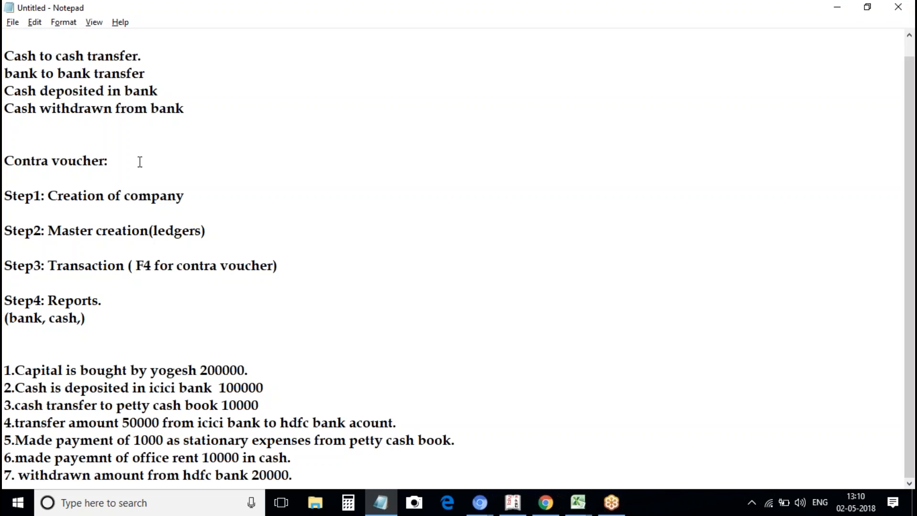
Type the heading 'Problem:' on the blank line above '1.Capital', correcting the typo.
click(10, 350)
text(Problesm)
key(BackSpace)
key(BackSpace)
text(:)
click(81, 386)
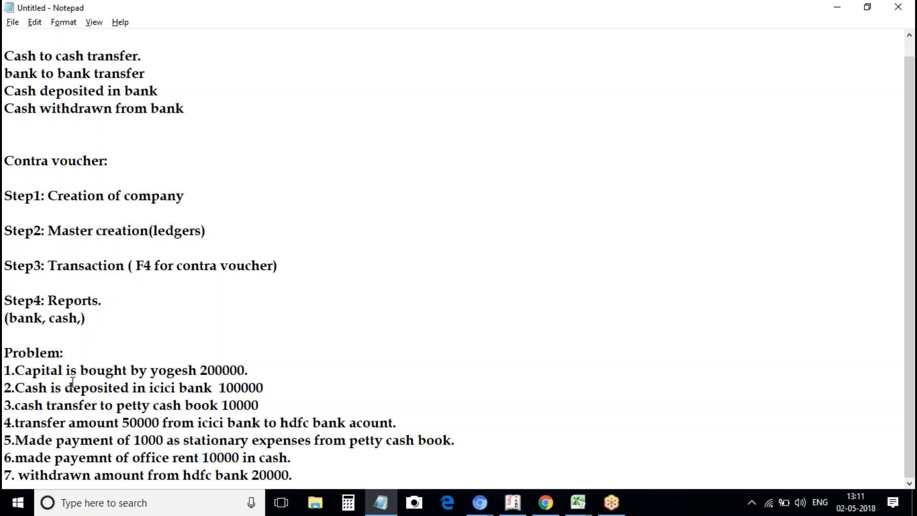
Go over capital 200000, the 100000 bank deposit, icici-to-hdfc transfer, 10000 rent and hdfc withdrawal.
click(244, 371)
click(242, 387)
click(56, 425)
click(64, 458)
click(210, 458)
click(139, 479)
click(214, 429)
click(130, 477)
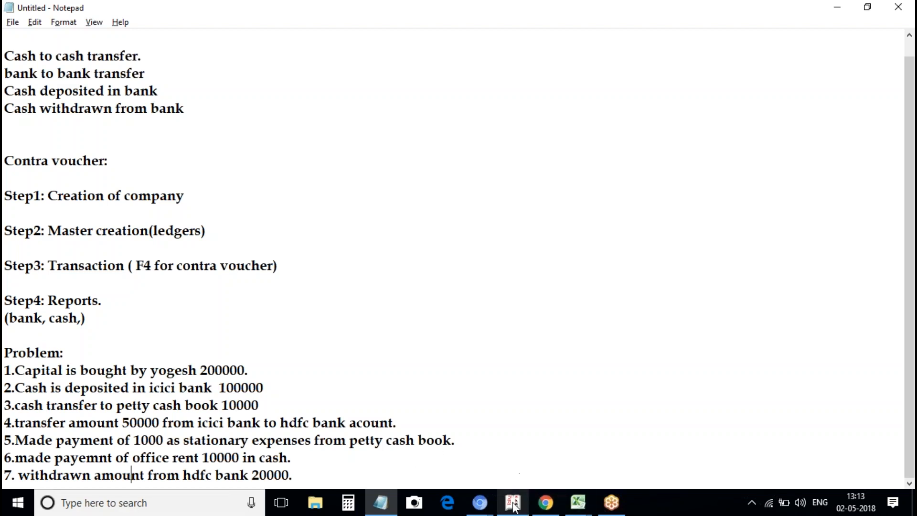
Revisit the icici deposit, 1000 stationary petty-cash payment and hdfc withdrawal, then return to Tally.
mouse_move(514, 507)
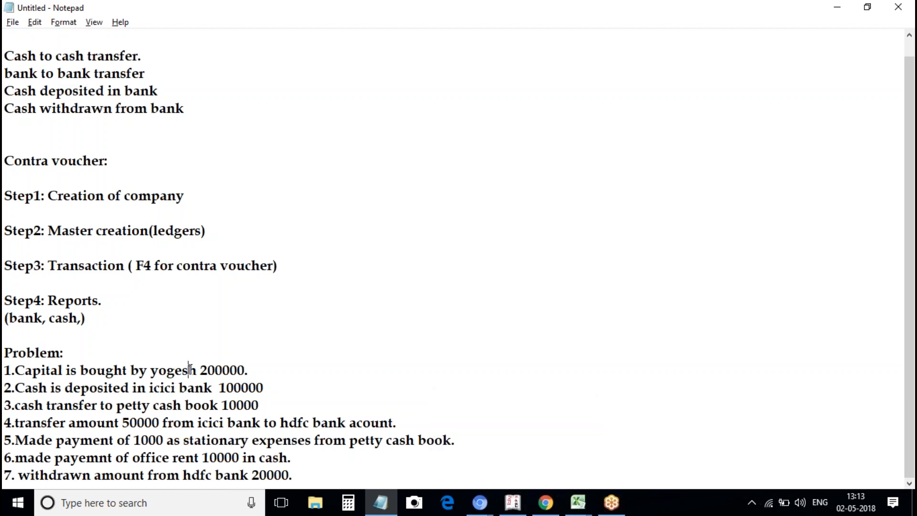
click(172, 387)
click(340, 439)
click(292, 438)
click(153, 468)
click(163, 442)
click(513, 504)
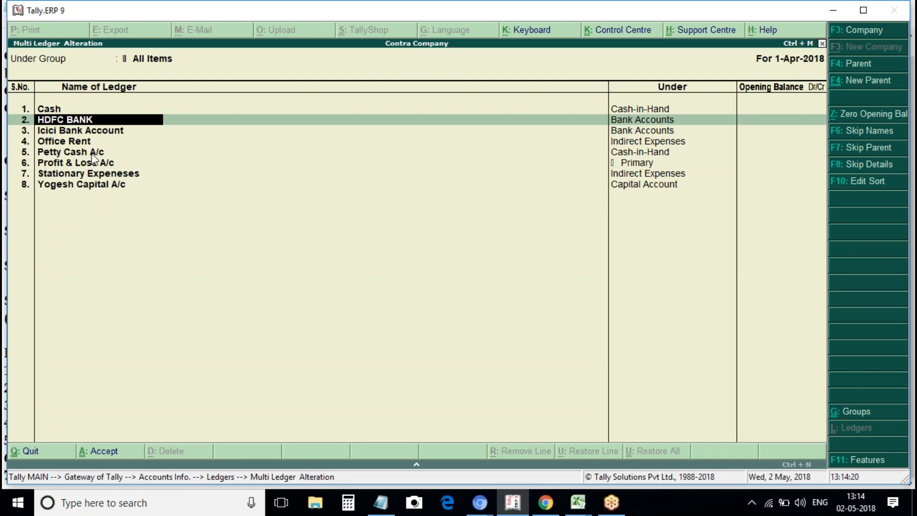
Check the Petty Cash, Stationary Expenses and Yogesh Capital ledgers, then quit to Gateway of Tally.
click(65, 150)
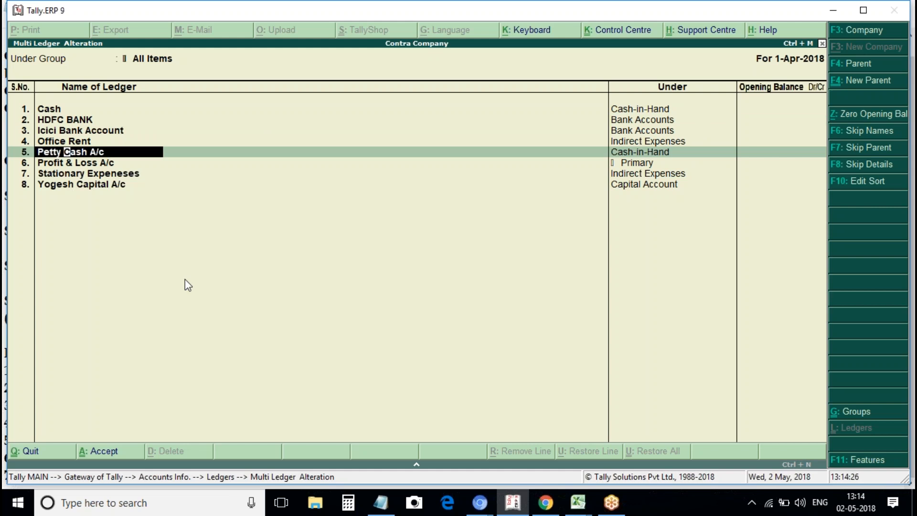
click(88, 178)
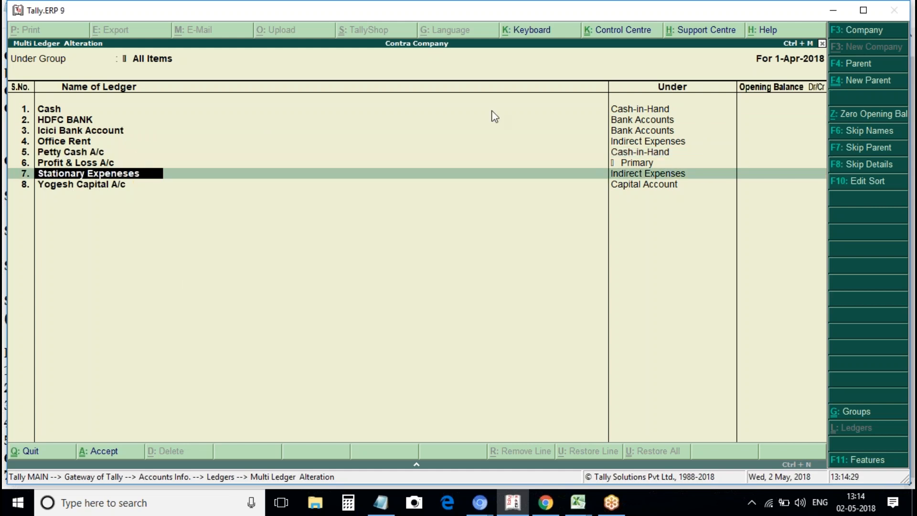
click(96, 184)
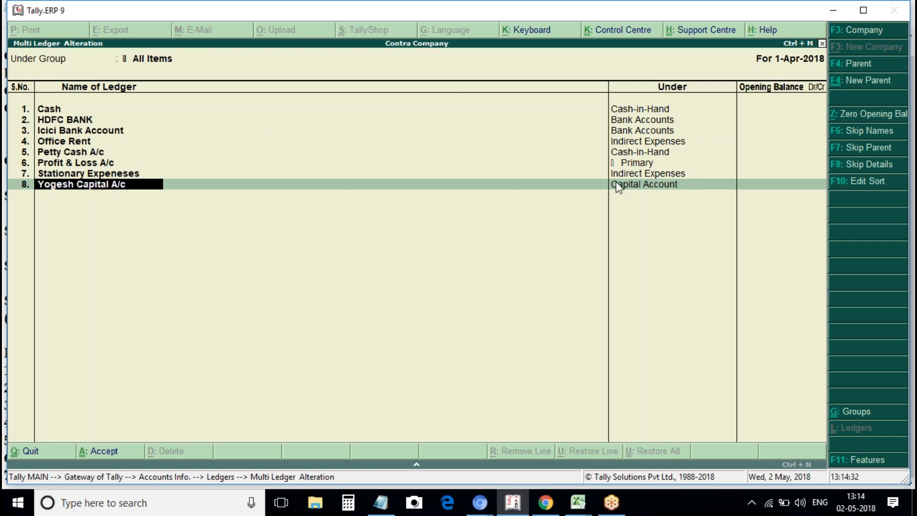
key(BackSpace)
key(Escape)
key(Return)
key(Escape)
key(Escape)
key(Escape)
key(Escape)
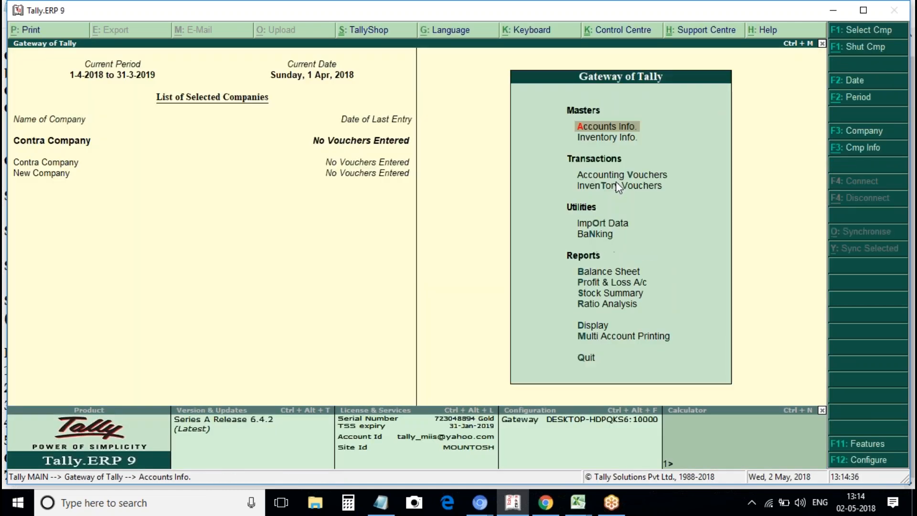
key(Down)
key(Down)
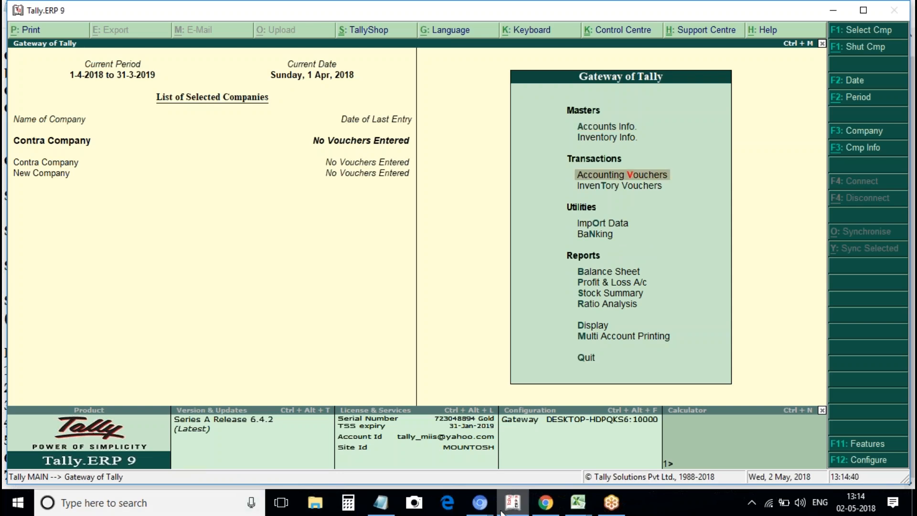
Start a Receipt voucher with Cash as the account.
key(Return)
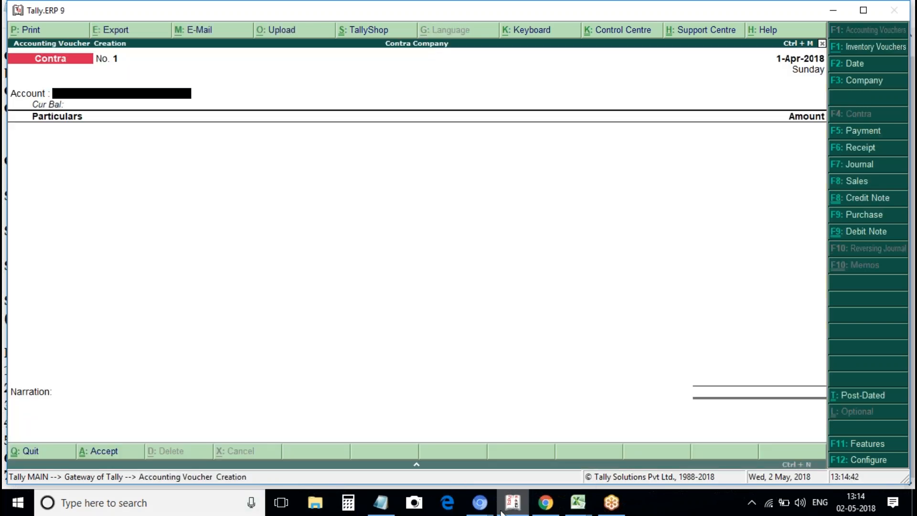
key(Down)
key(Down)
key(Down)
key(Up)
key(Up)
key(Up)
key(Return)
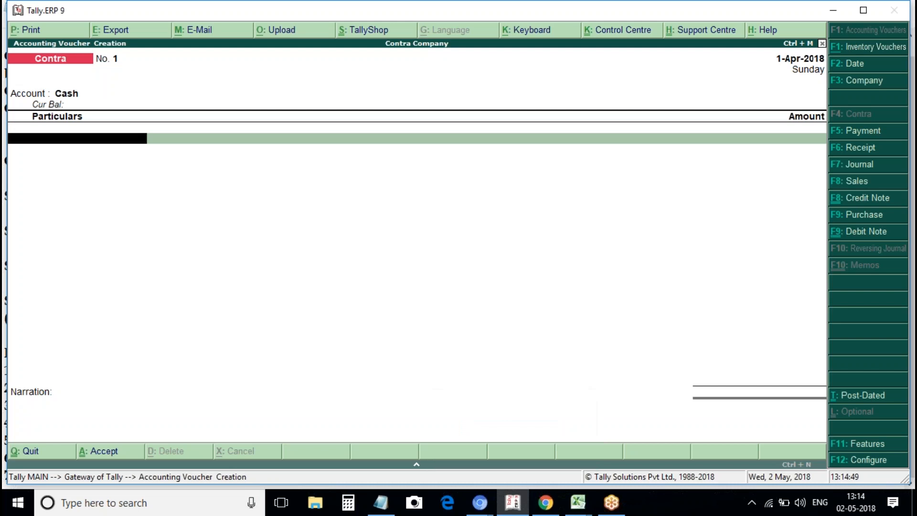
click(878, 154)
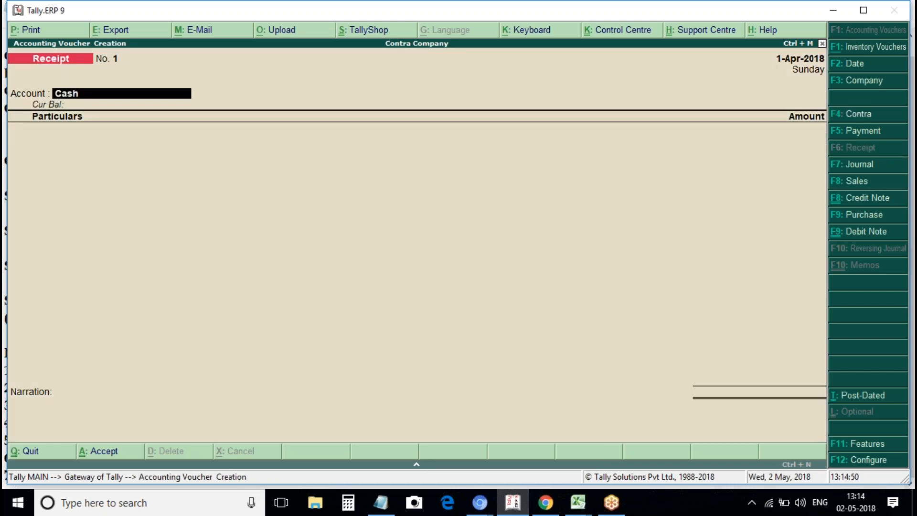
key(Return)
Enter Yogesh Capital A/c for 2,00,000 as the particulars and finish the voucher for saving.
key(Down)
key(Down)
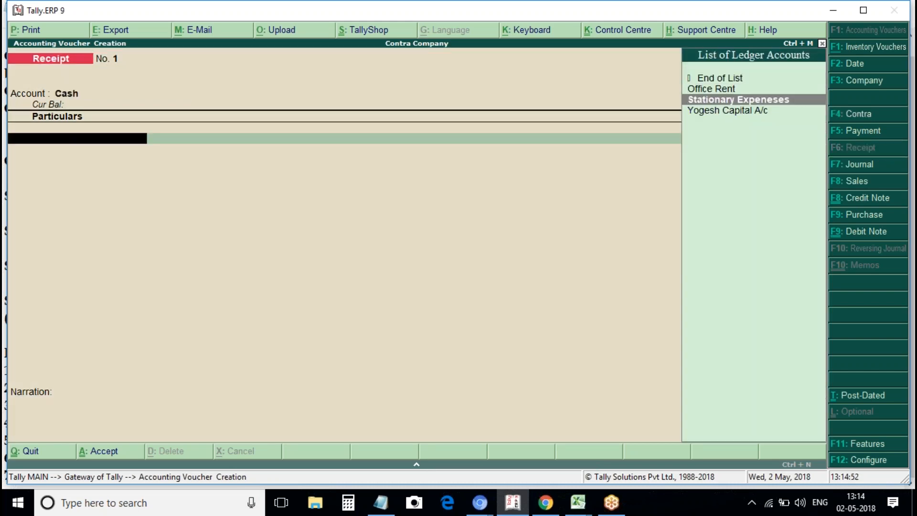
key(Down)
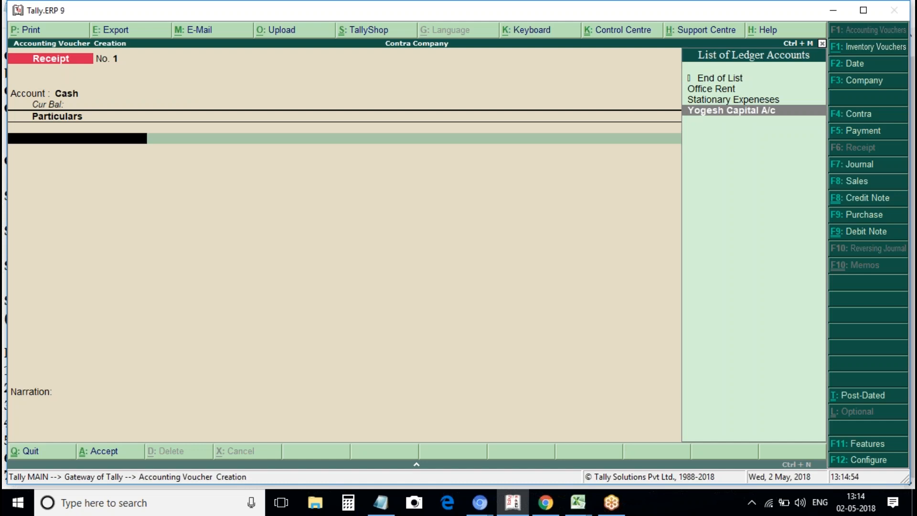
key(Return)
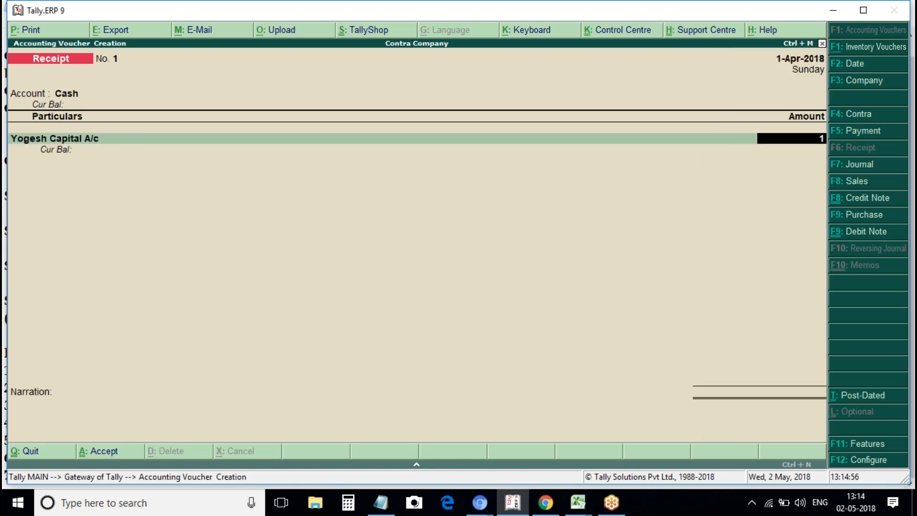
text(1)
key(BackSpace)
text(200000)
key(Return)
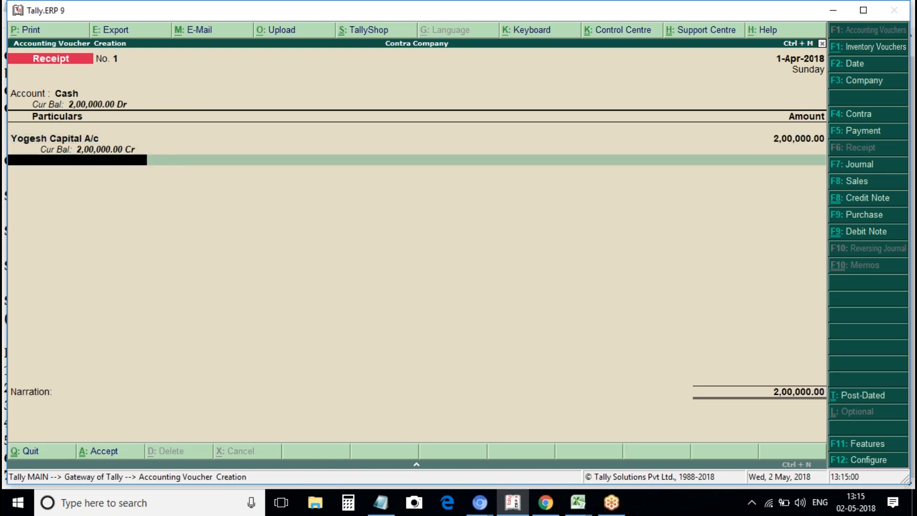
key(Return)
key(Return)
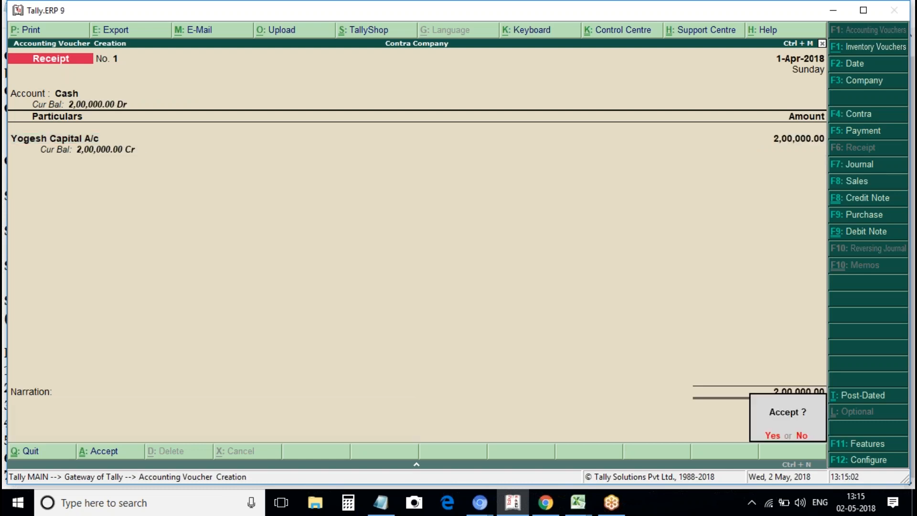
key(Return)
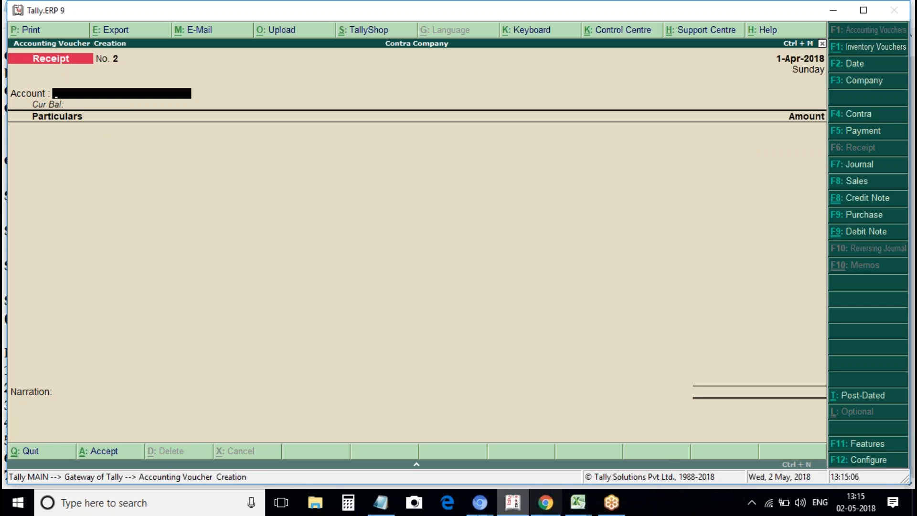
click(382, 503)
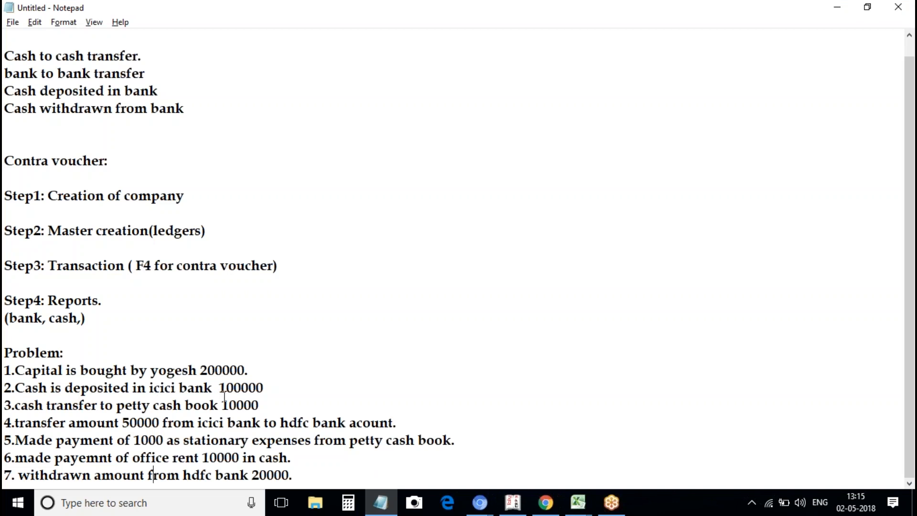
key(alt+Tab)
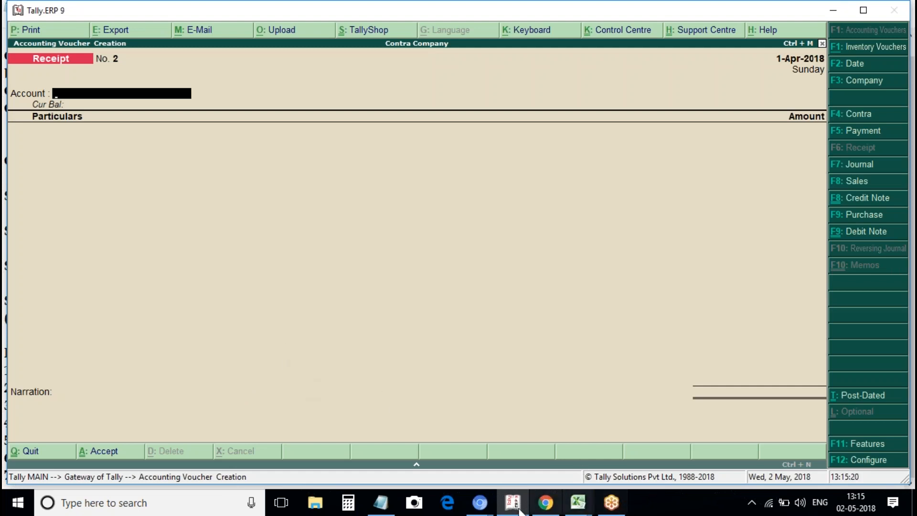
click(381, 503)
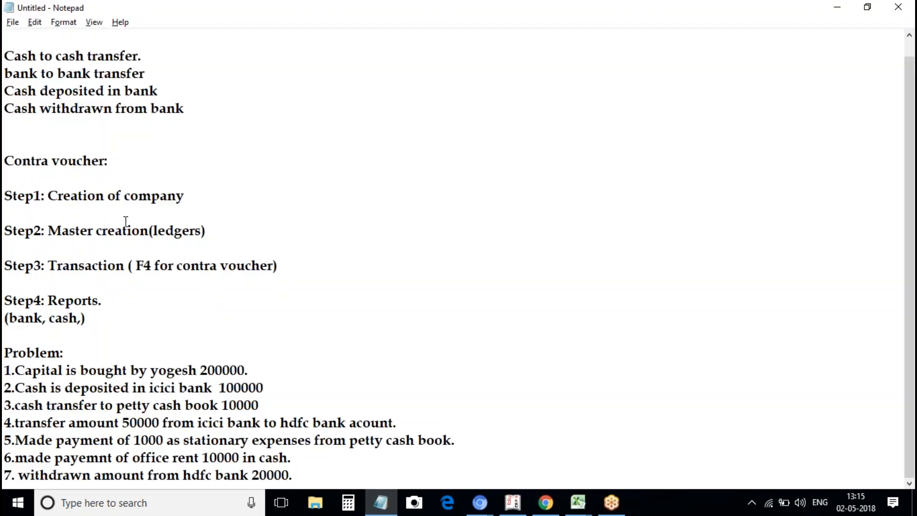
drag(25, 91, 133, 74)
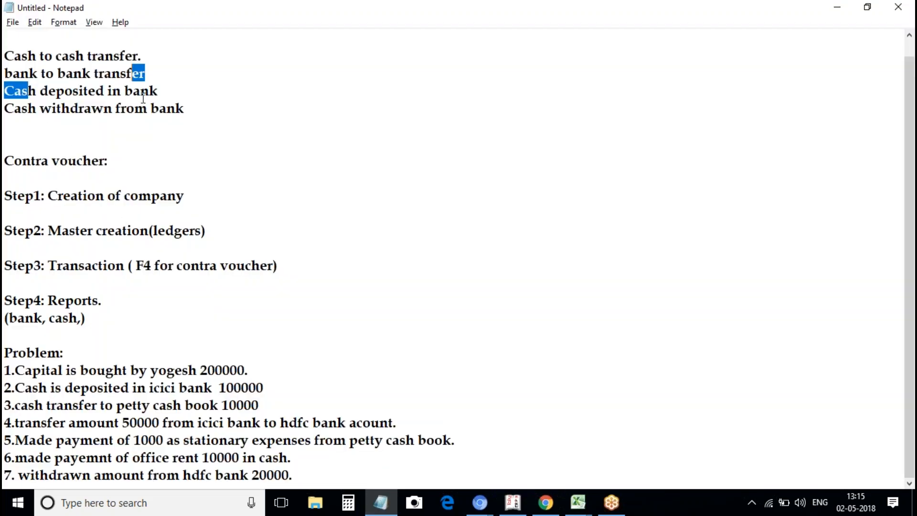
click(143, 98)
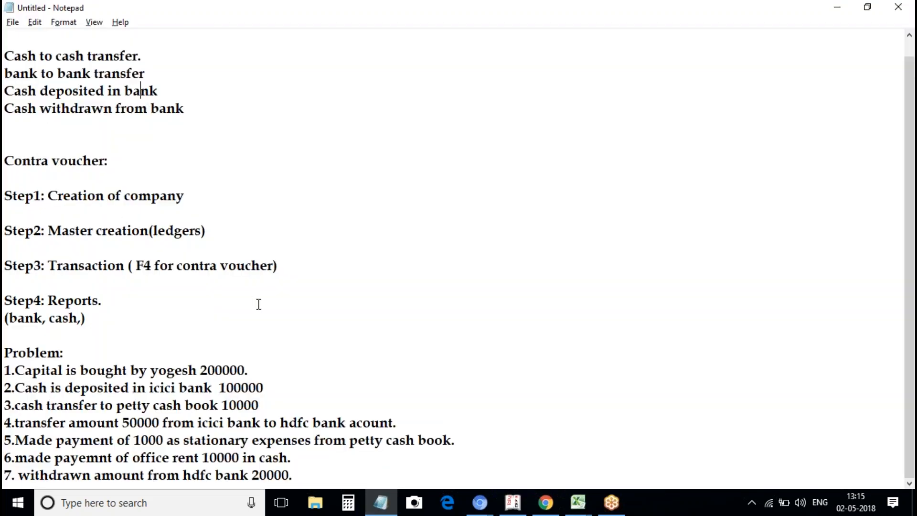
click(513, 502)
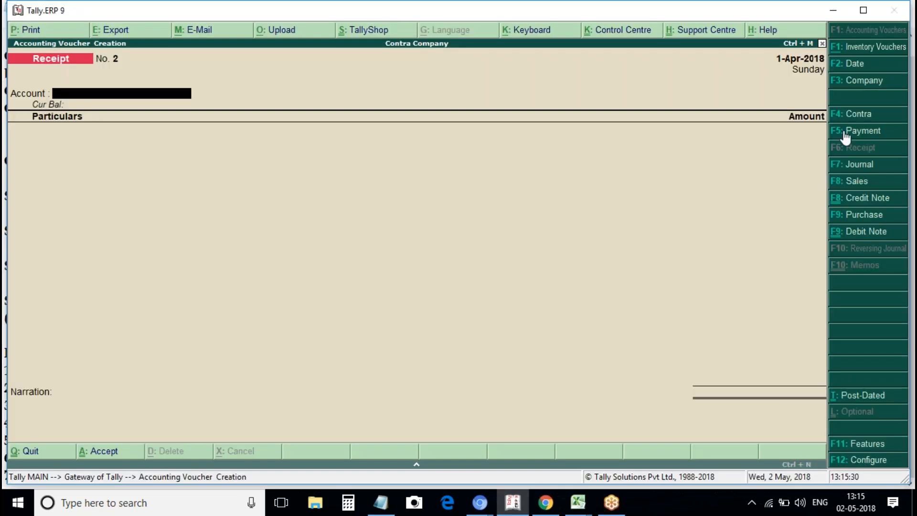
Save Contra No. 1 with Icici Bank Account as account, Cash in particulars, amount 1,00,000.
click(872, 116)
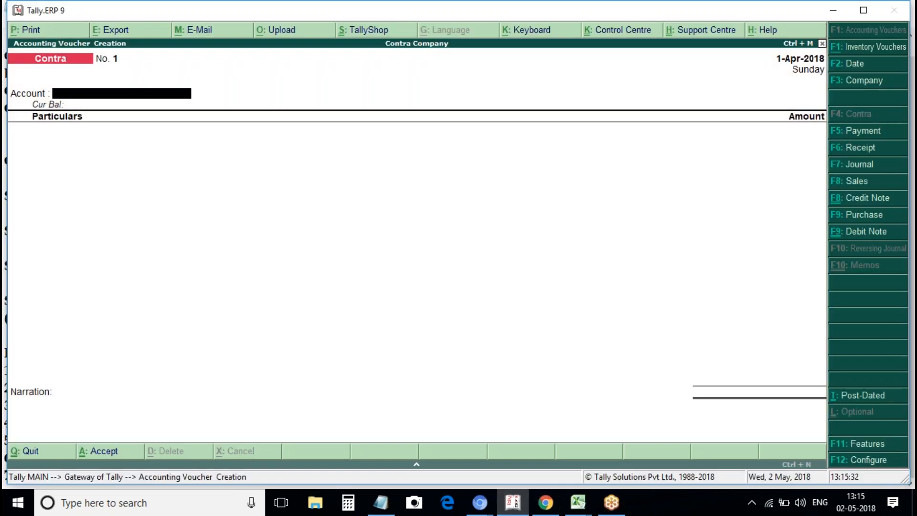
key(Down)
key(Down)
key(Up)
key(Down)
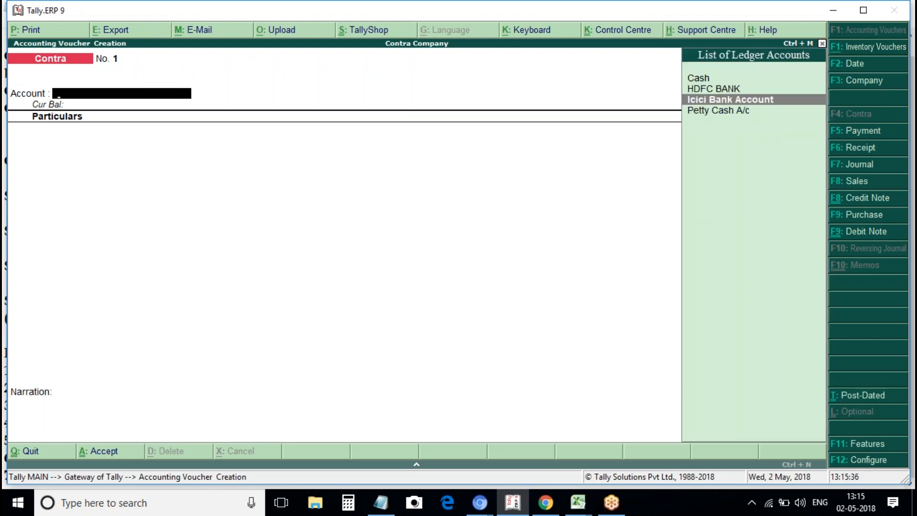
key(Return)
key(Down)
key(Return)
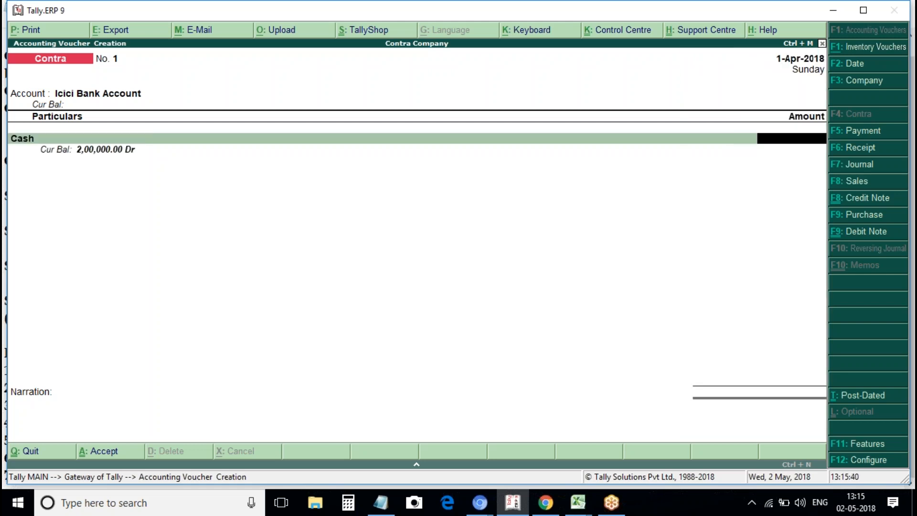
text(100000)
key(Return)
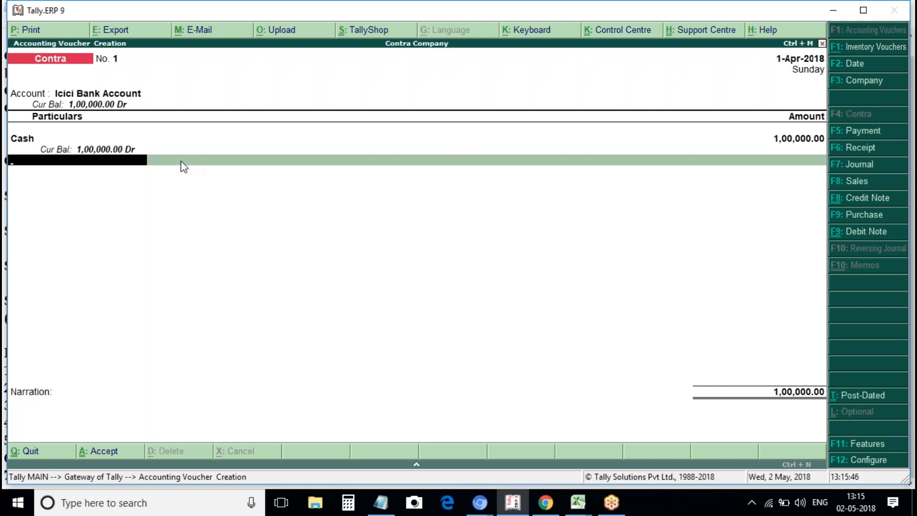
key(Return)
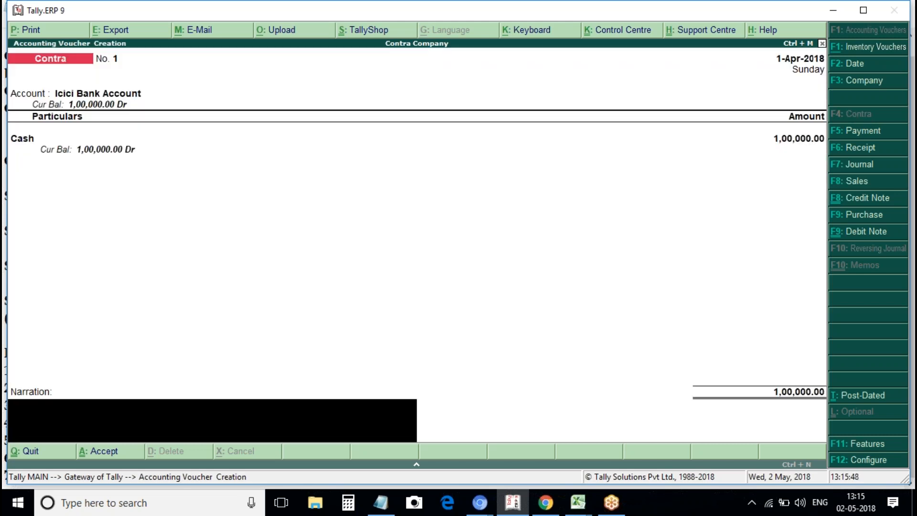
key(Return)
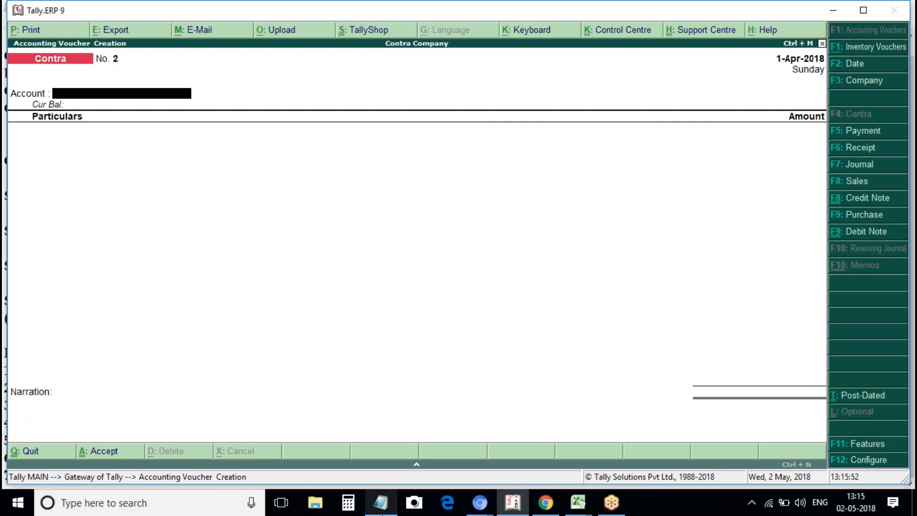
Check the Notepad list, then save Contra No. 2: Petty Cash A/c account, Cash particulars, 10,000.
click(380, 502)
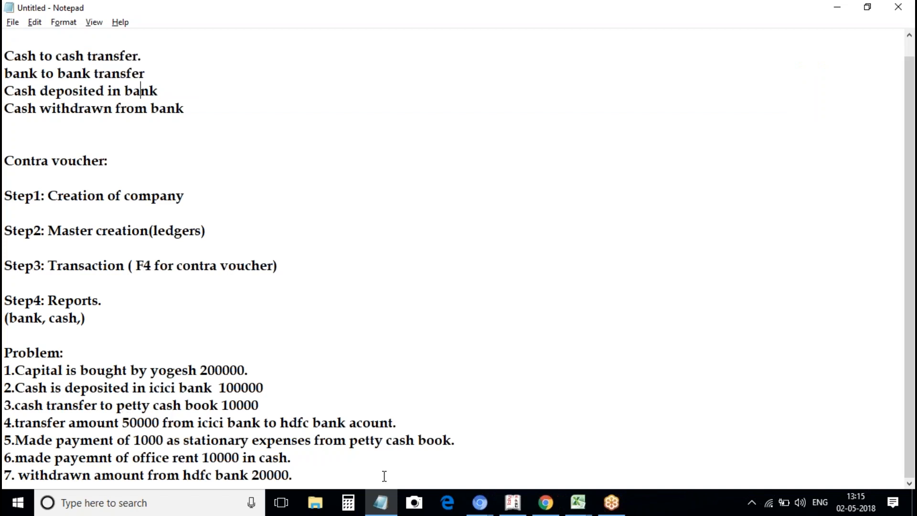
click(512, 504)
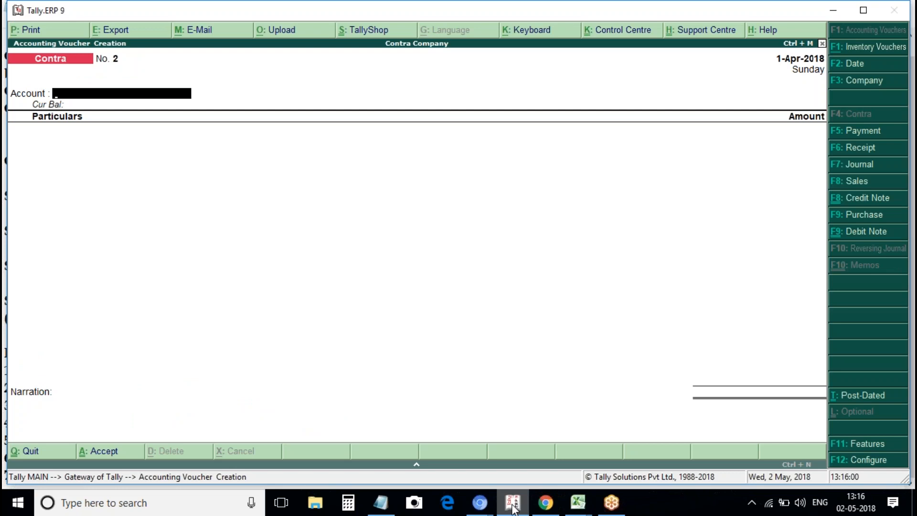
key(Down)
key(Down)
key(Down)
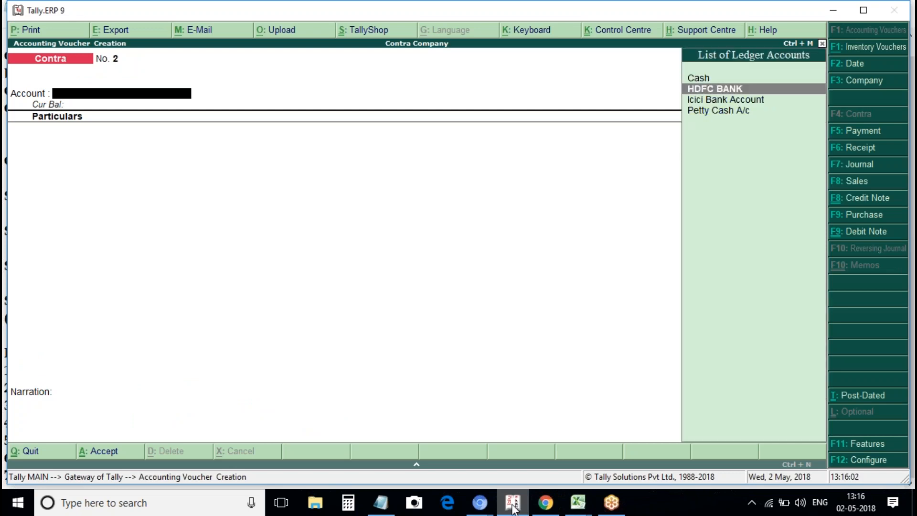
key(Return)
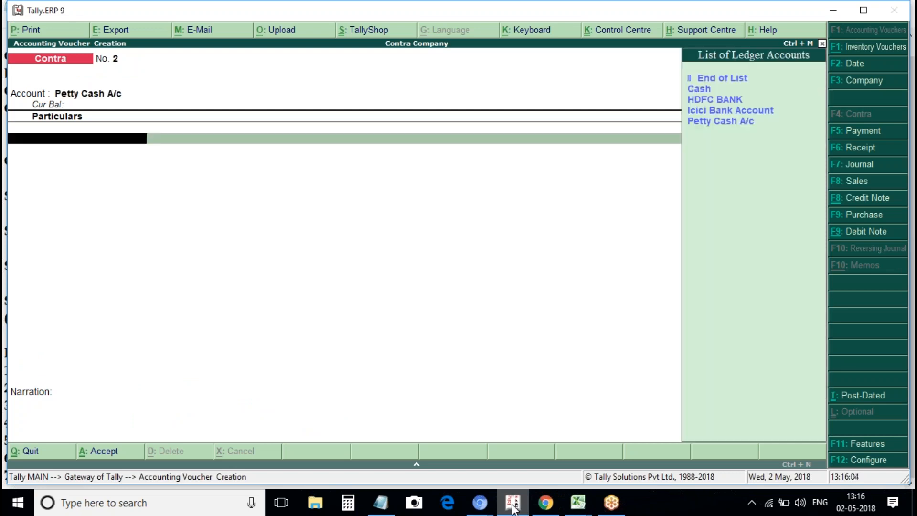
key(Return)
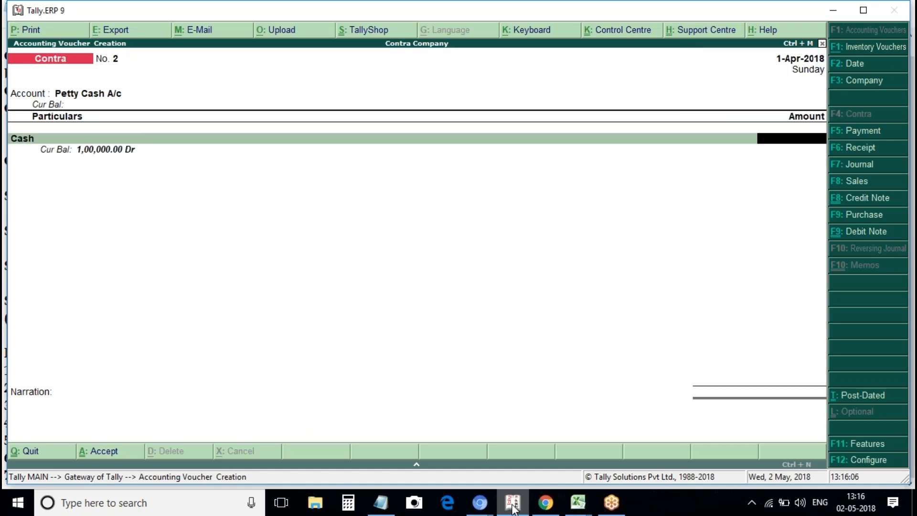
text(10000\)
key(Return)
key(Return)
key(Return)
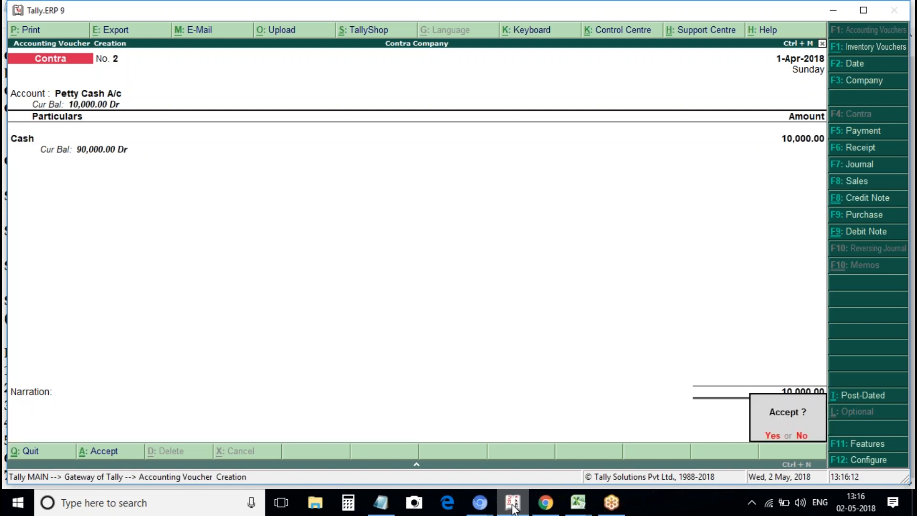
key(y)
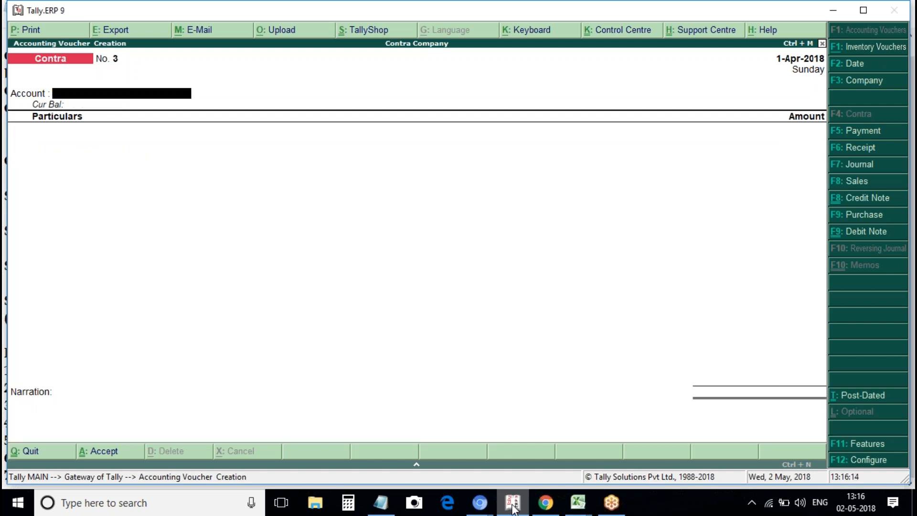
click(378, 503)
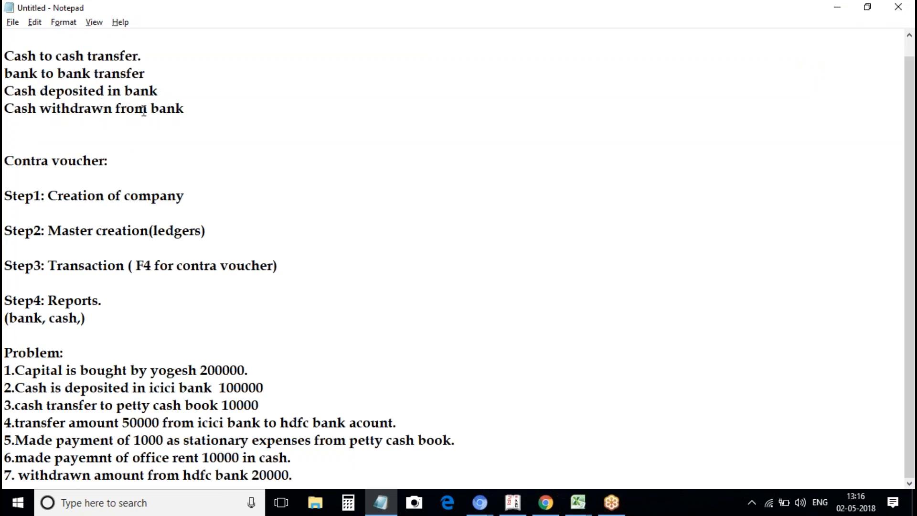
key(alt+Tab)
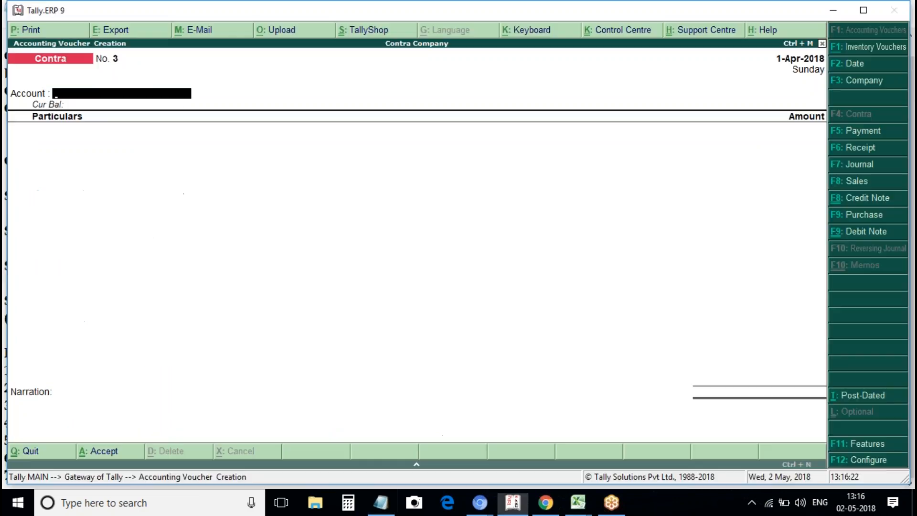
click(382, 506)
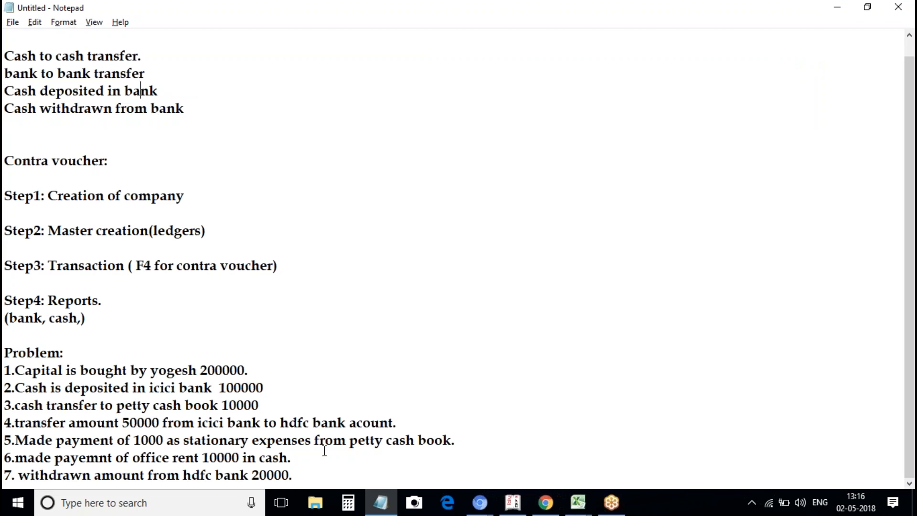
key(alt+Tab)
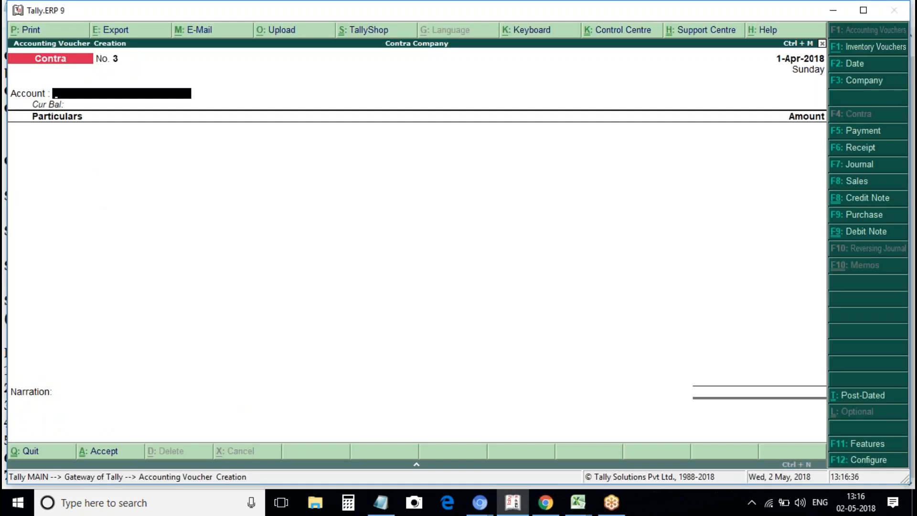
Enter HDFC BANK as account and Icici Bank Account for 50,000, accepting both bank allocations.
key(space)
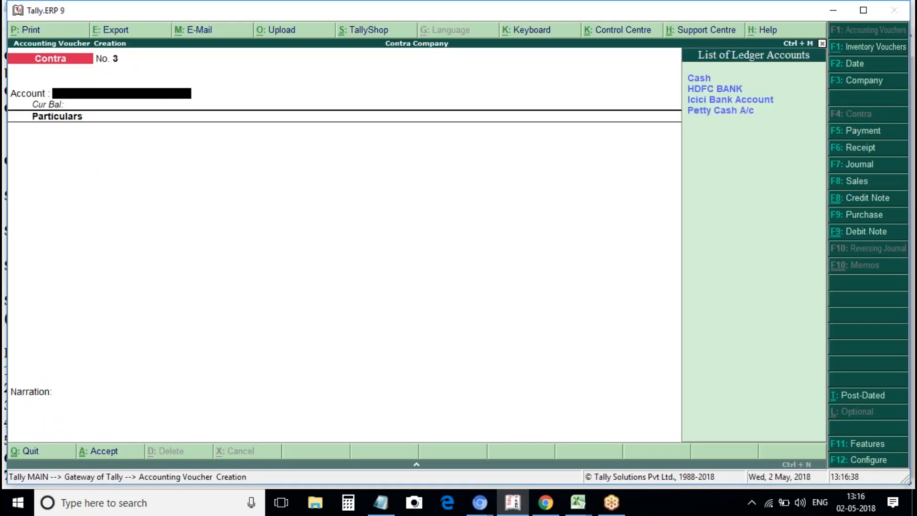
key(Down)
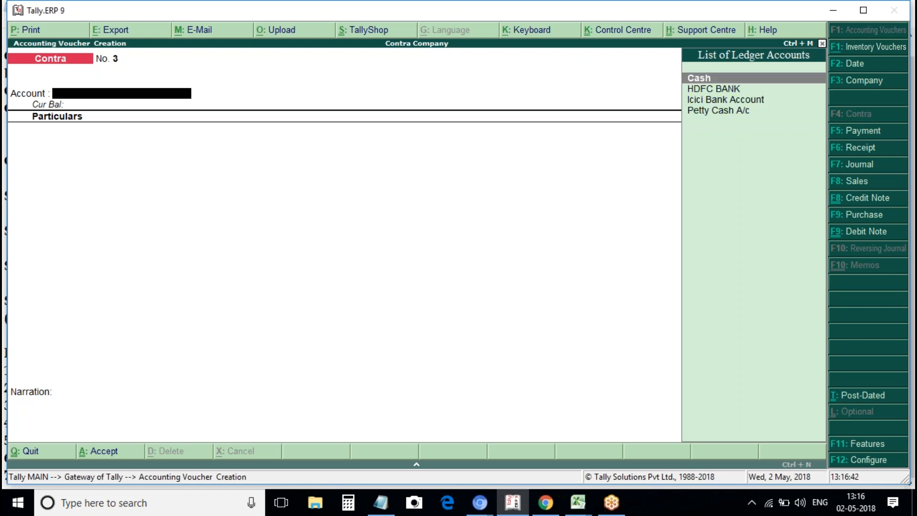
key(Down)
key(Down)
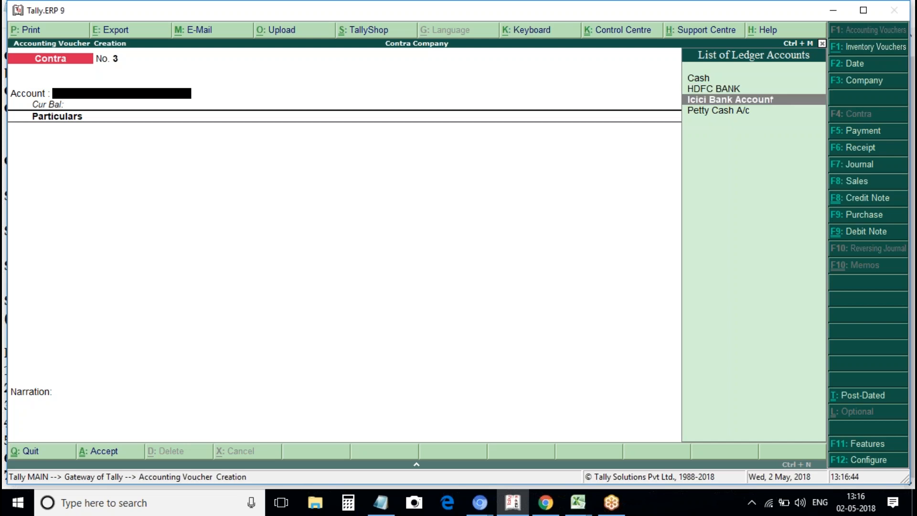
key(Up)
key(Return)
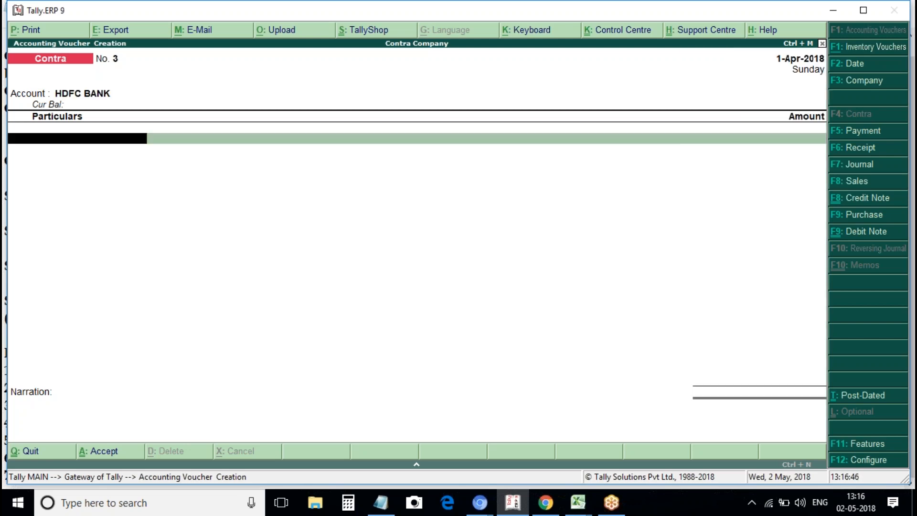
key(Down)
key(Down)
key(Down)
key(Return)
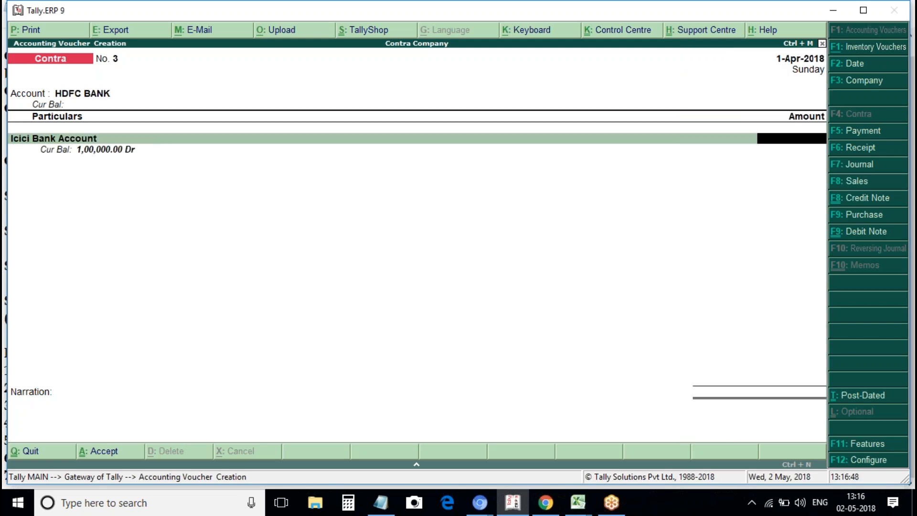
text(50000)
key(Return)
key(Return)
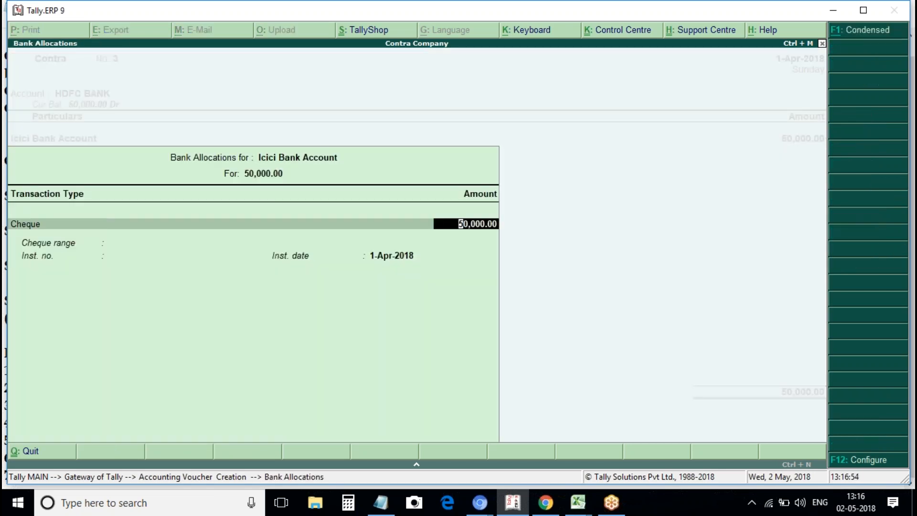
key(Return)
key(Return)
key(Return)
key(Return)
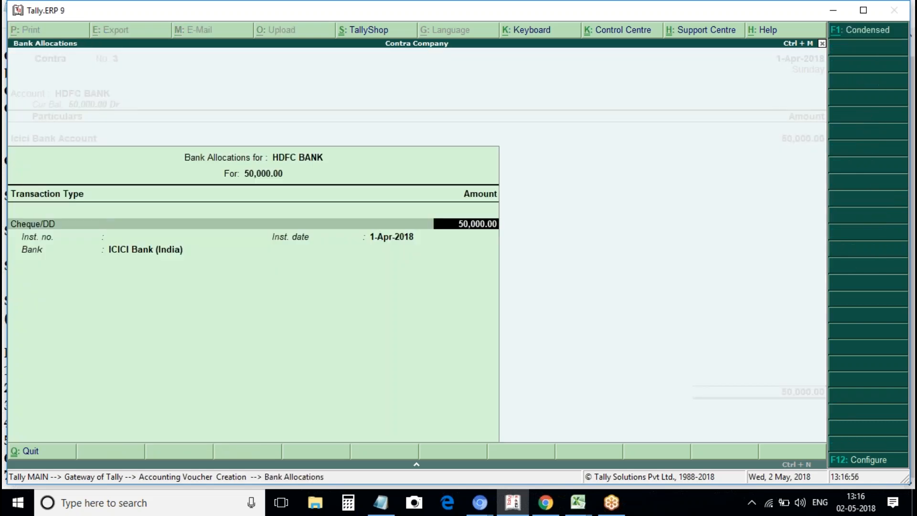
key(Return)
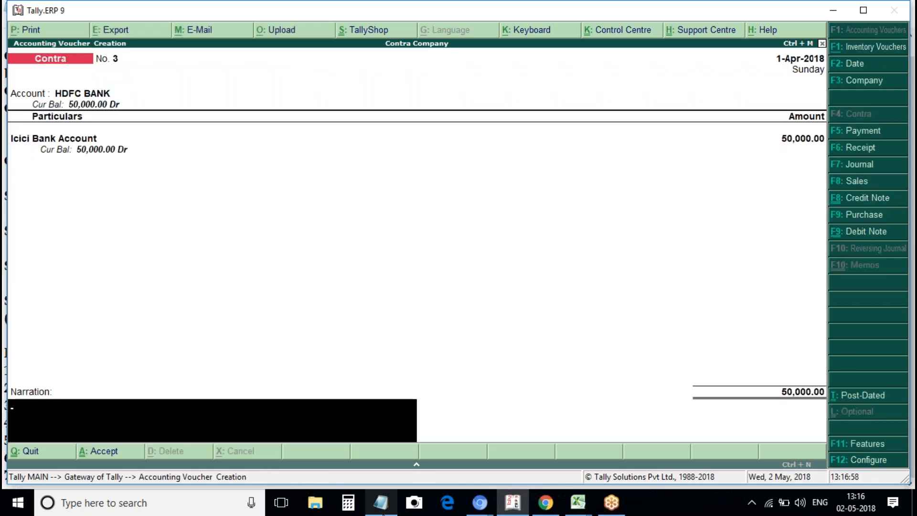
Check the next problem in Notepad, then skip narration and save Contra No. 3.
click(388, 511)
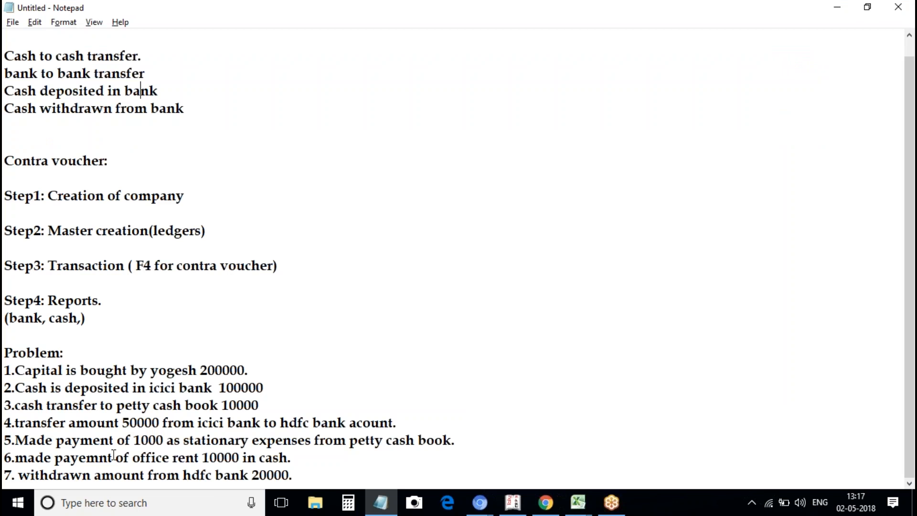
key(alt+Tab)
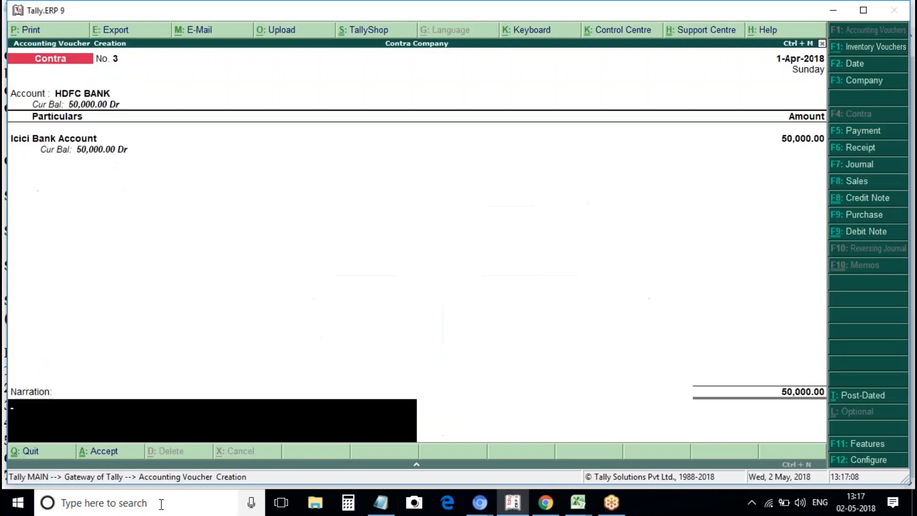
key(Return)
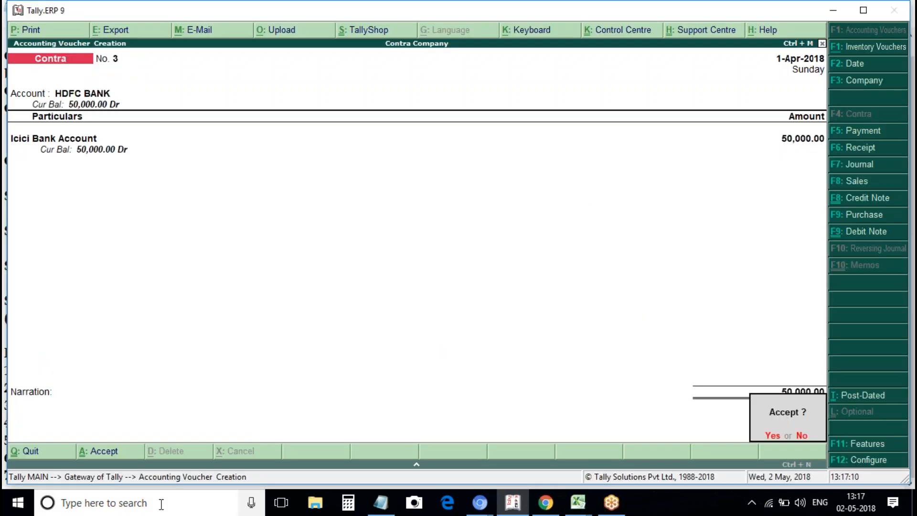
key(y)
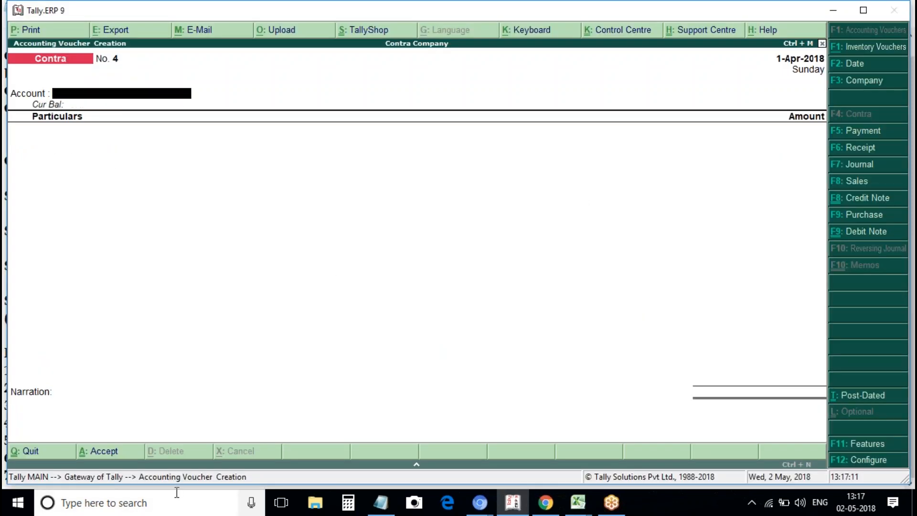
Save Payment No. 1 paying 1,000 Stationary Expeneses from Petty Cash A/c.
click(875, 139)
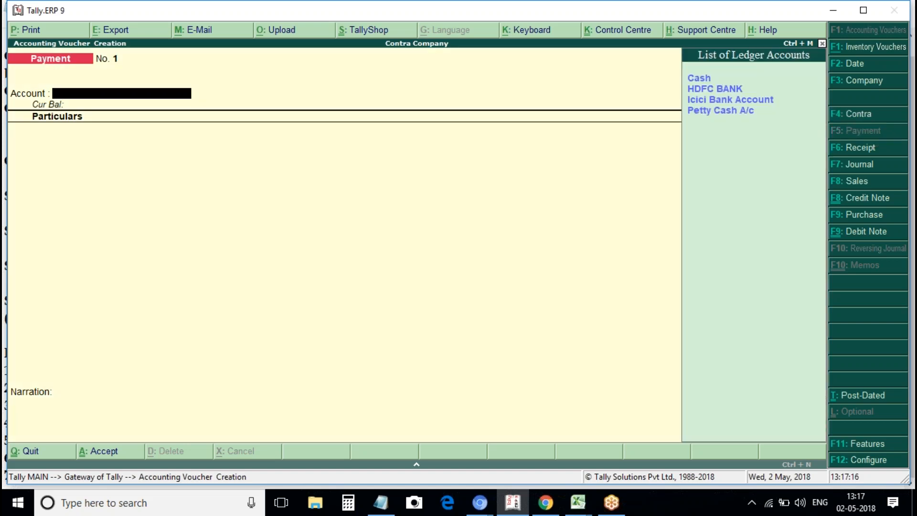
key(Up)
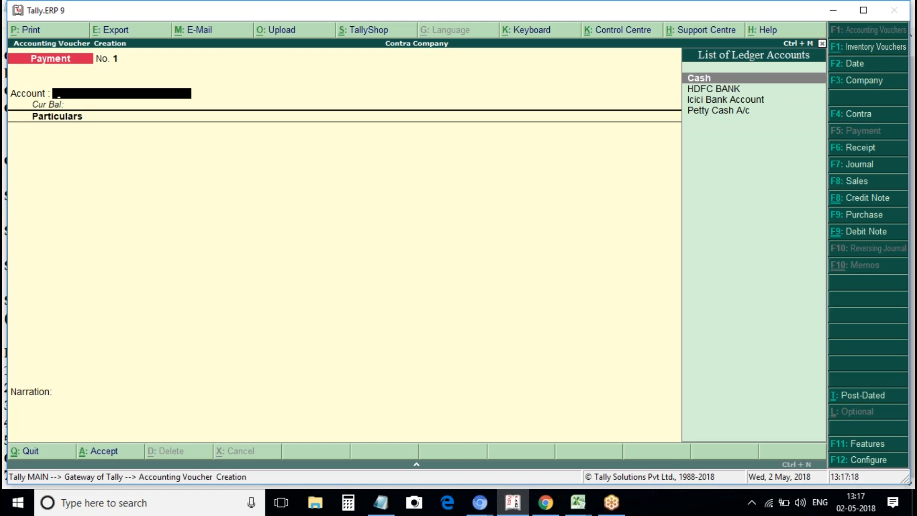
key(Down)
key(Down)
key(Down)
key(Return)
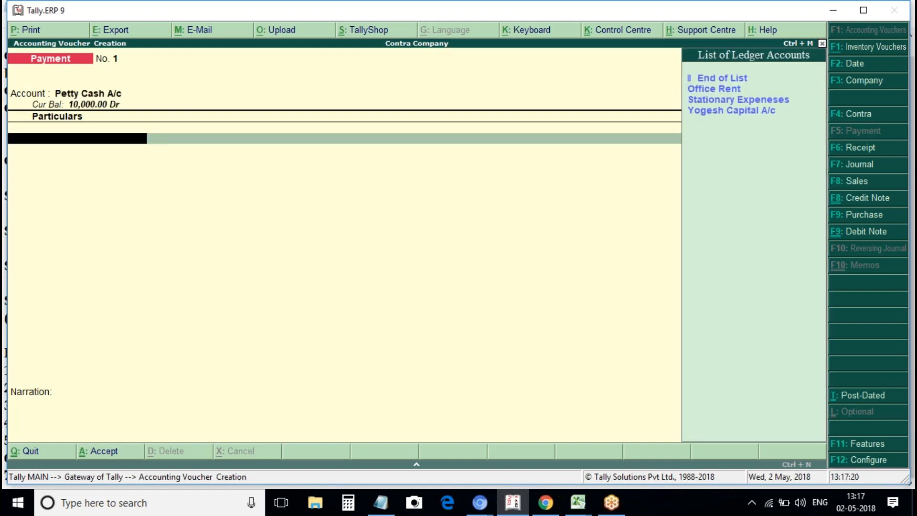
key(Down)
key(Down)
key(Return)
text(1000)
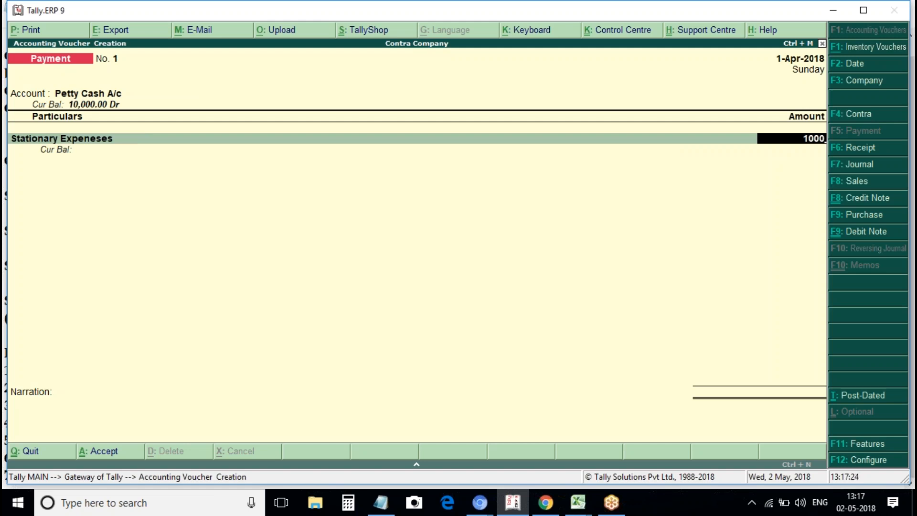
key(Return)
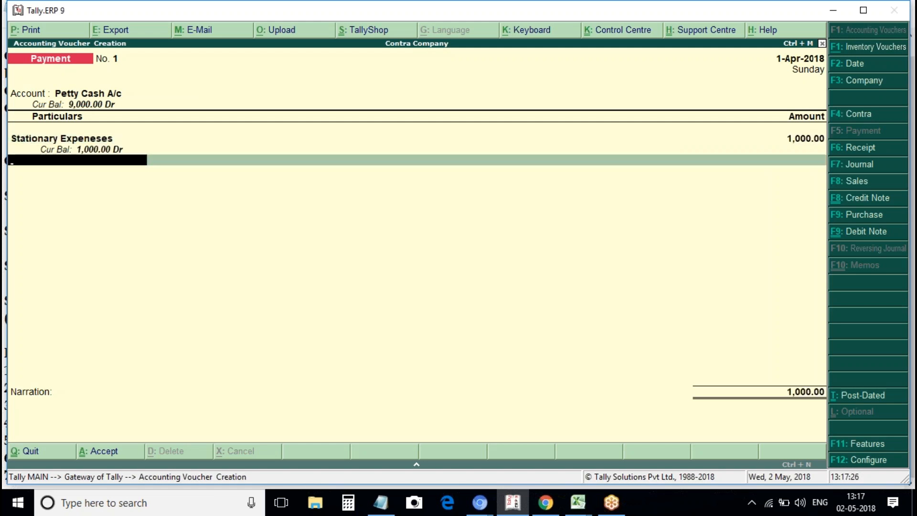
key(ctrl+a)
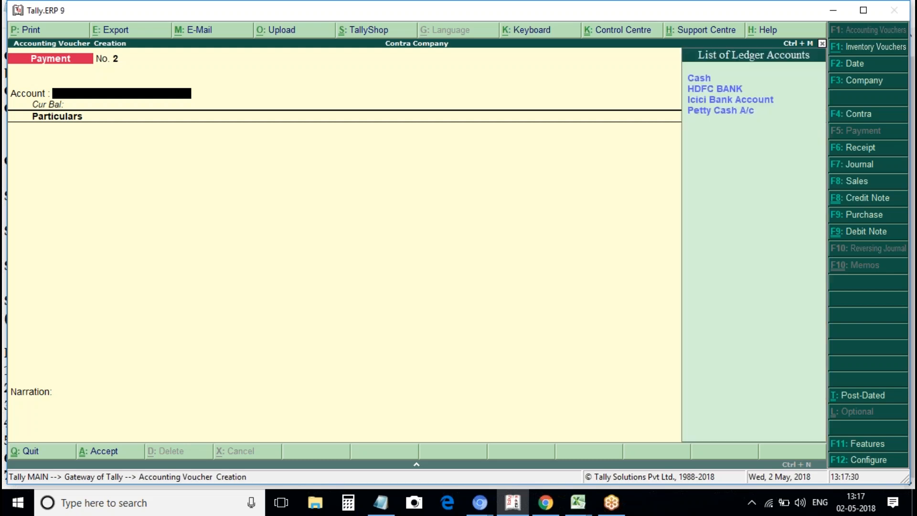
Save Payment No. 2 debiting Office Rent 10,000 from Cash.
key(Return)
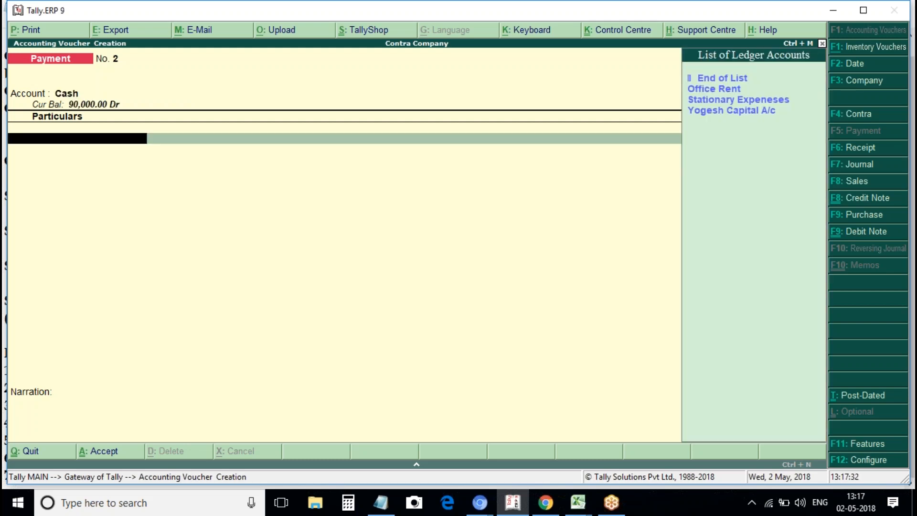
key(Down)
key(Down)
key(Return)
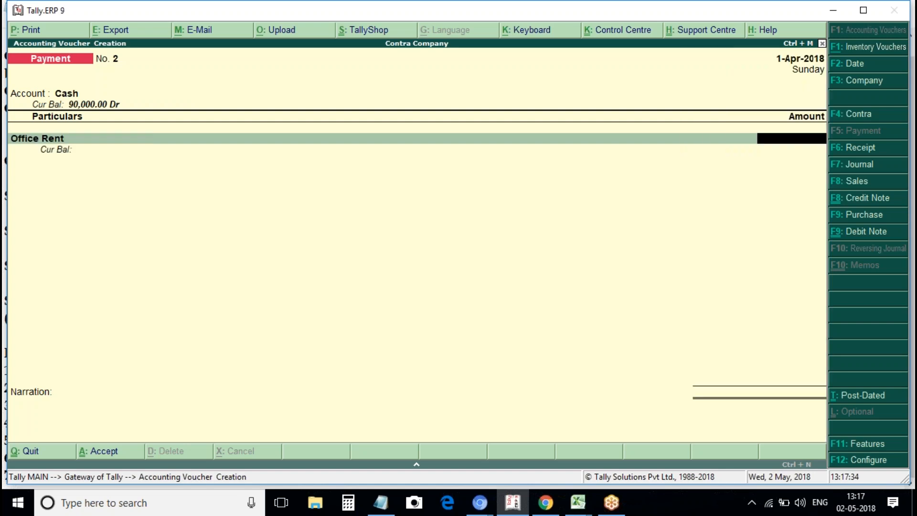
text(10,000)
key(Return)
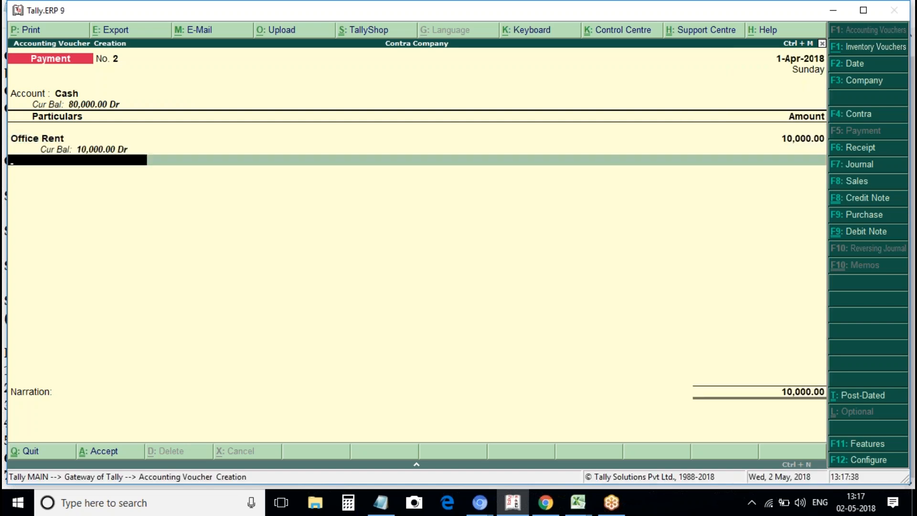
key(ctrl+a)
Quit the blank payment voucher to the Gateway and view the Notepad problem list.
key(Escape)
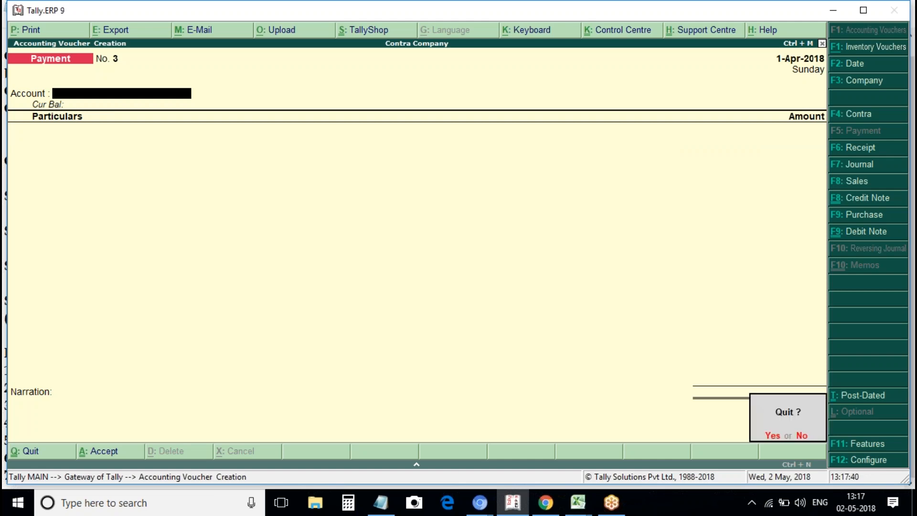
key(Return)
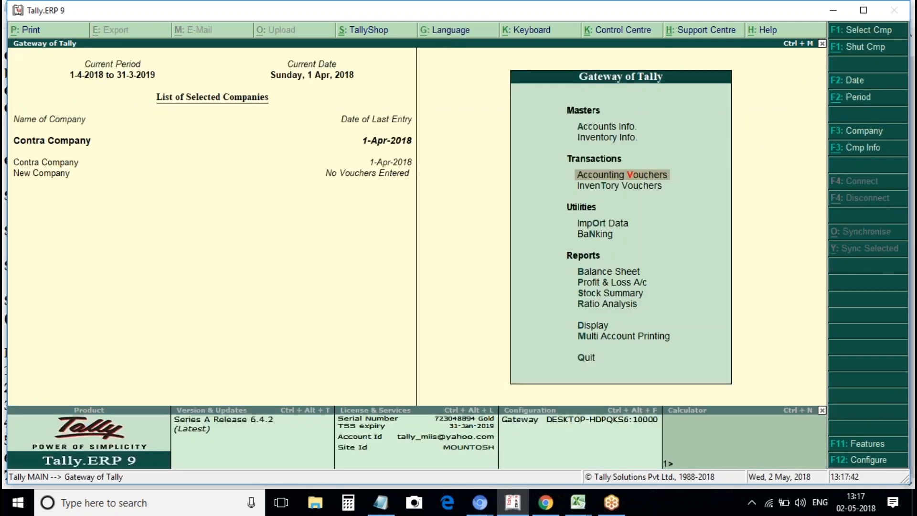
key(alt+Tab)
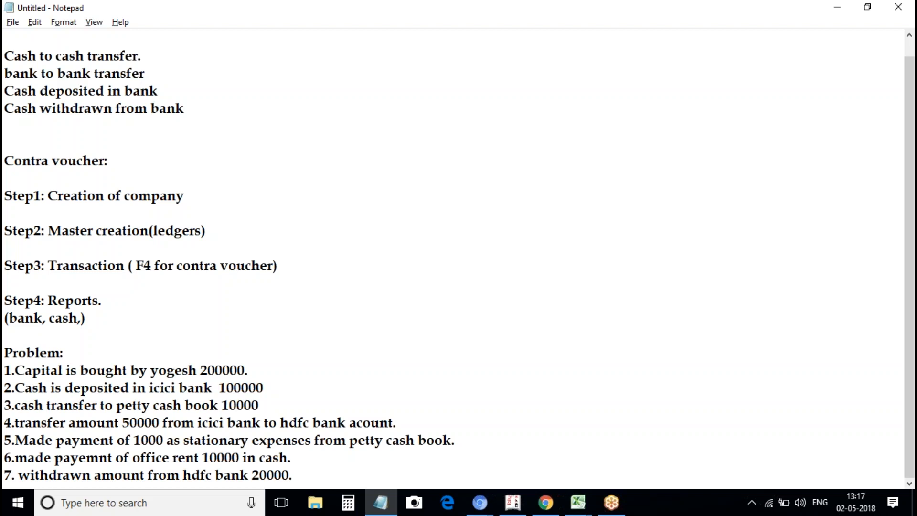
key(alt)
click(140, 476)
Return to Tally and open the Accounting Vouchers entry screen.
click(198, 113)
key(alt+Tab)
key(Return)
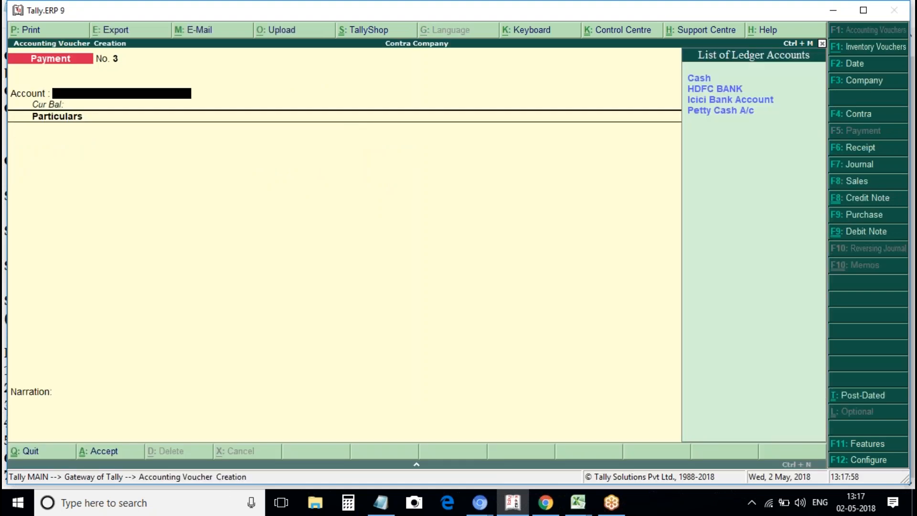
Start a Contra voucher with Cash as account and HDFC BANK in particulars.
key(Down)
key(Up)
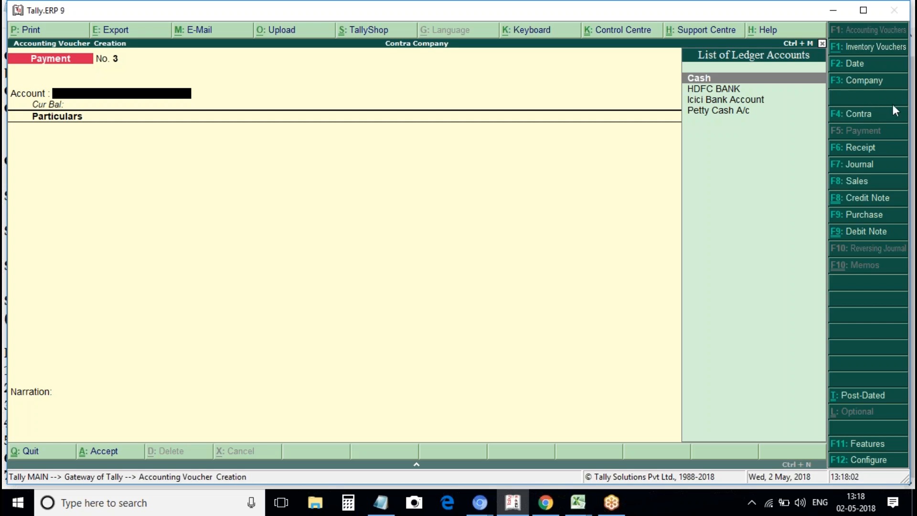
key(F4)
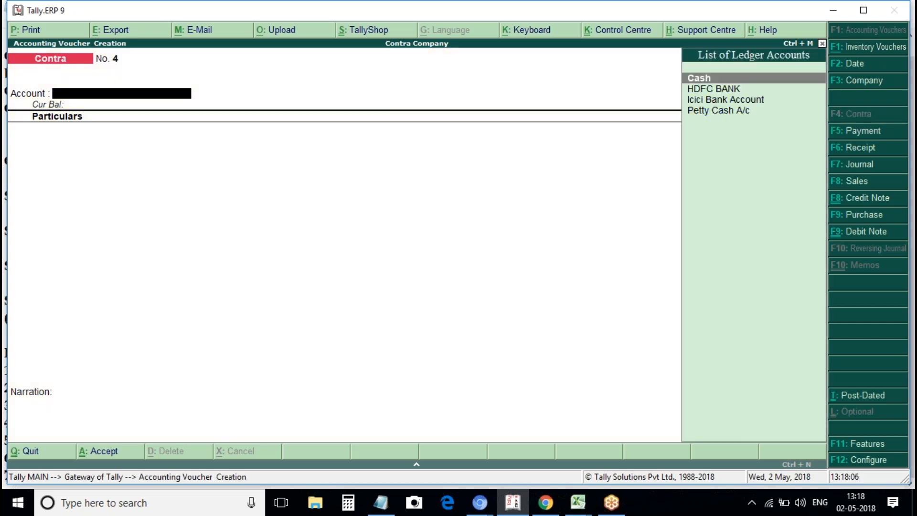
key(Return)
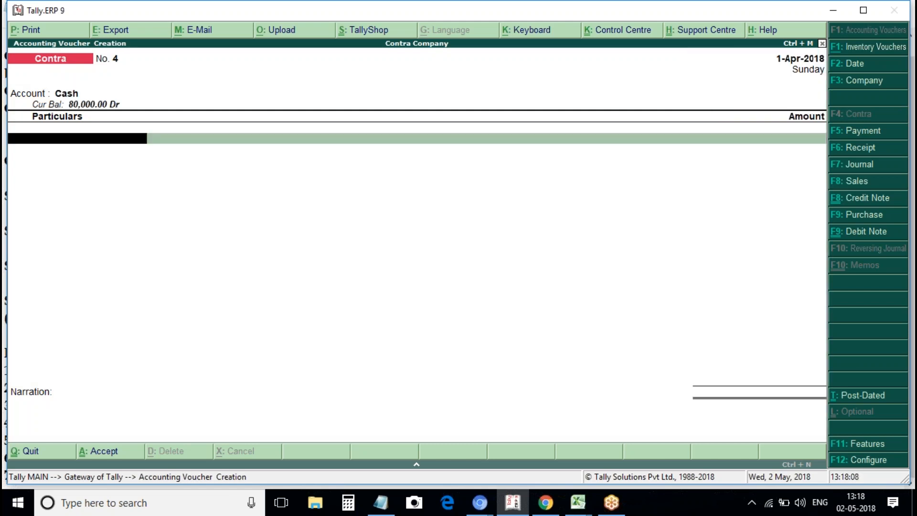
key(Down)
key(Down)
key(Up)
key(Return)
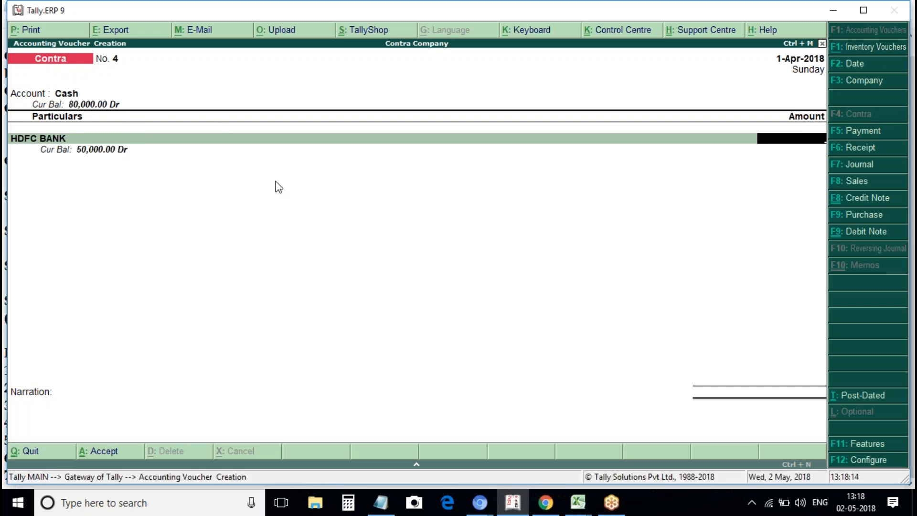
key(BackSpace)
key(i)
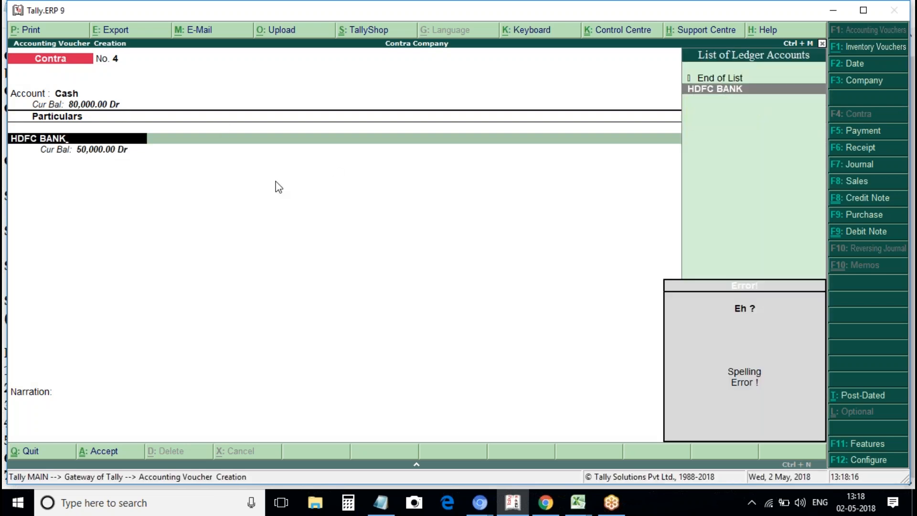
key(Return)
Enter 20,000, accept the cheque allocation, save Contra No. 4 and return to Gateway.
text(2000)
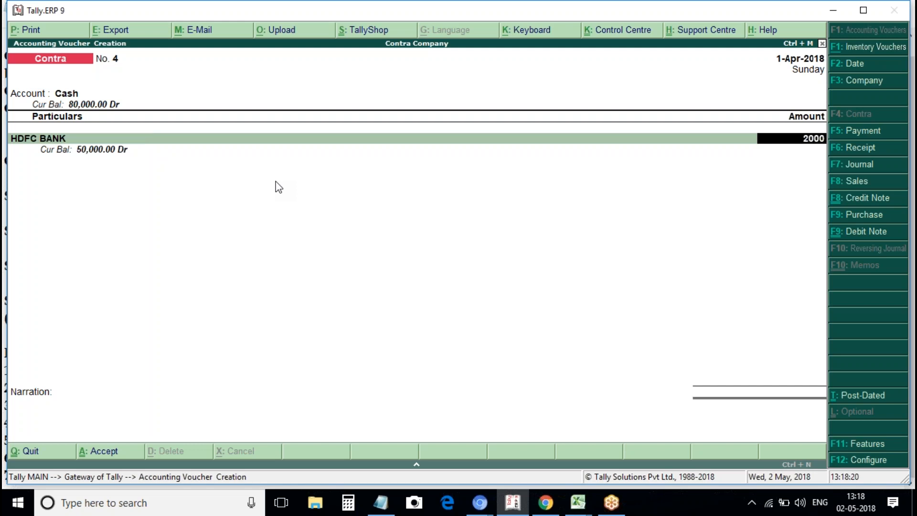
text(0)
key(Return)
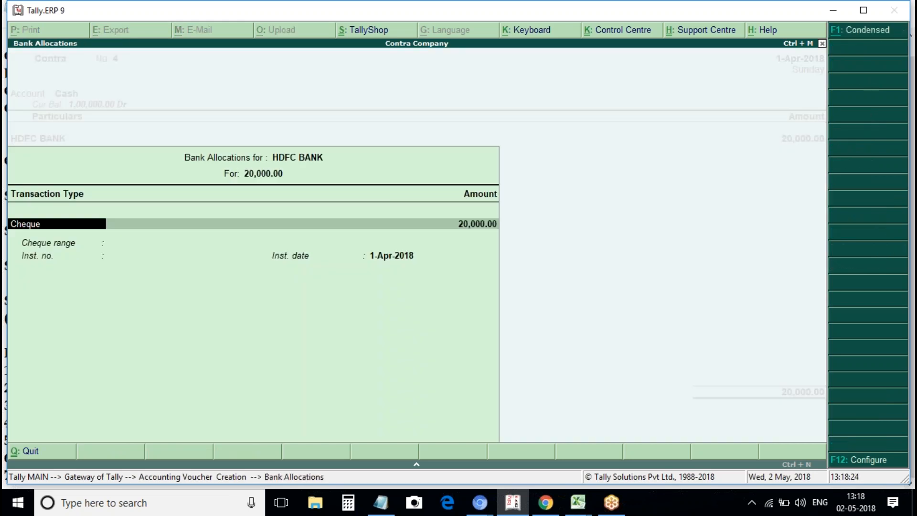
key(ctrl+a)
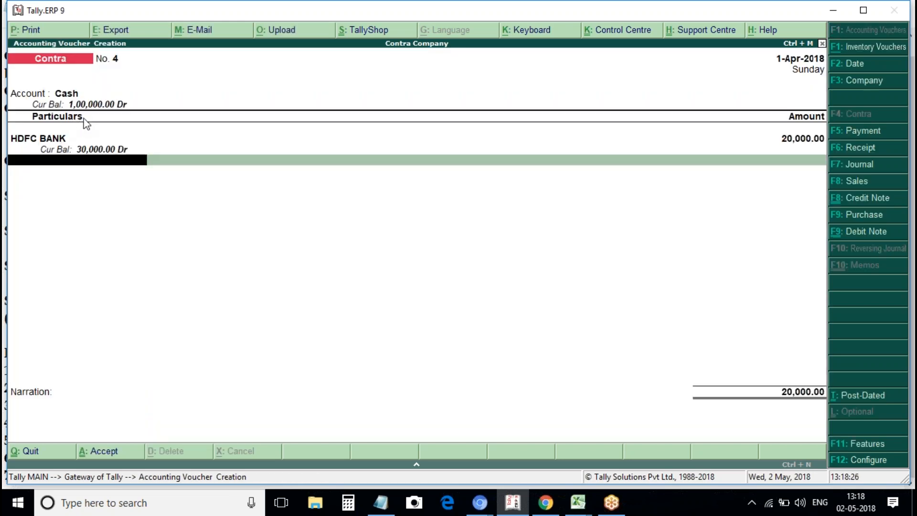
key(Escape)
key(Escape)
key(Return)
key(Escape)
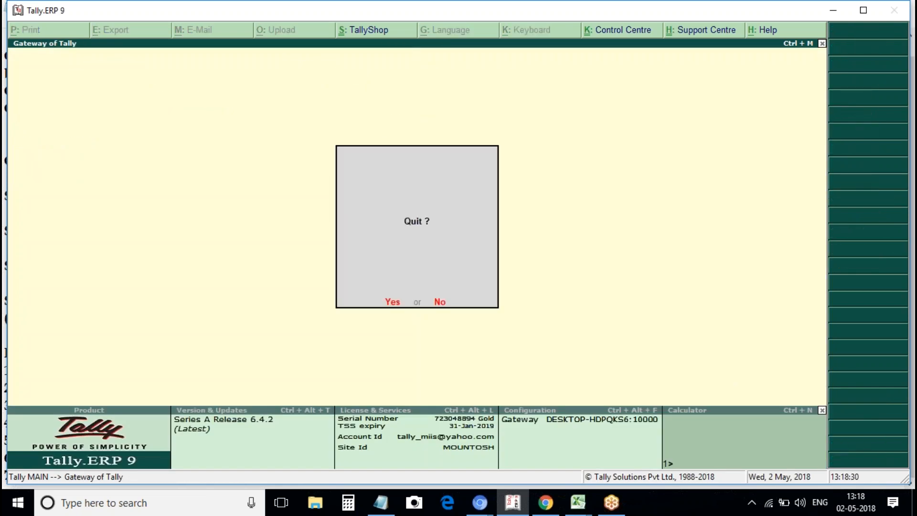
key(n)
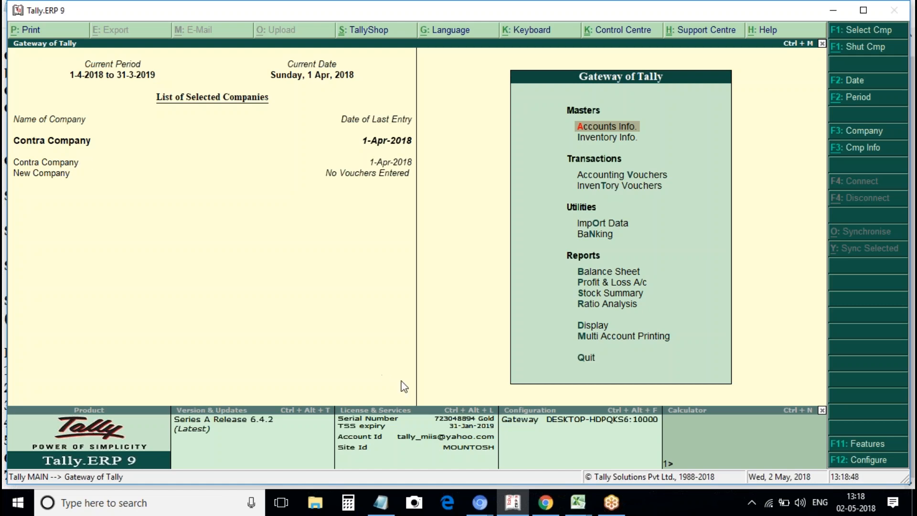
click(380, 502)
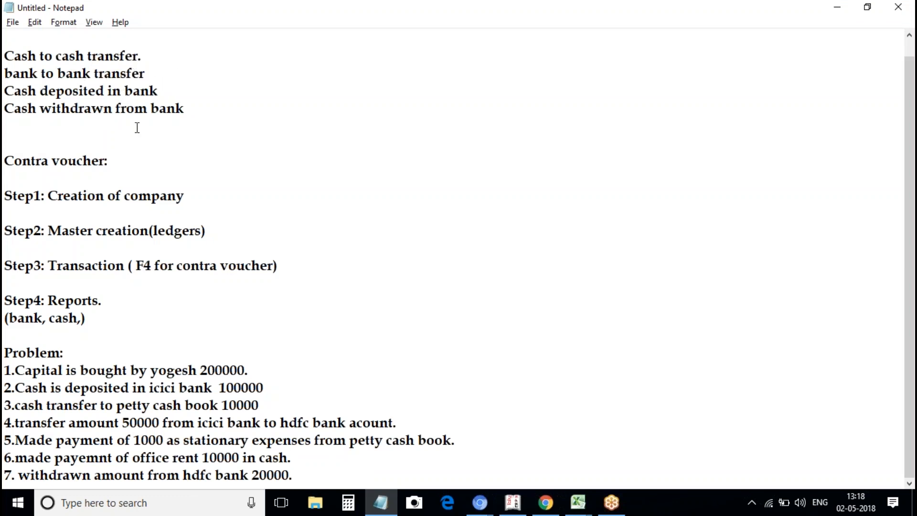
click(512, 503)
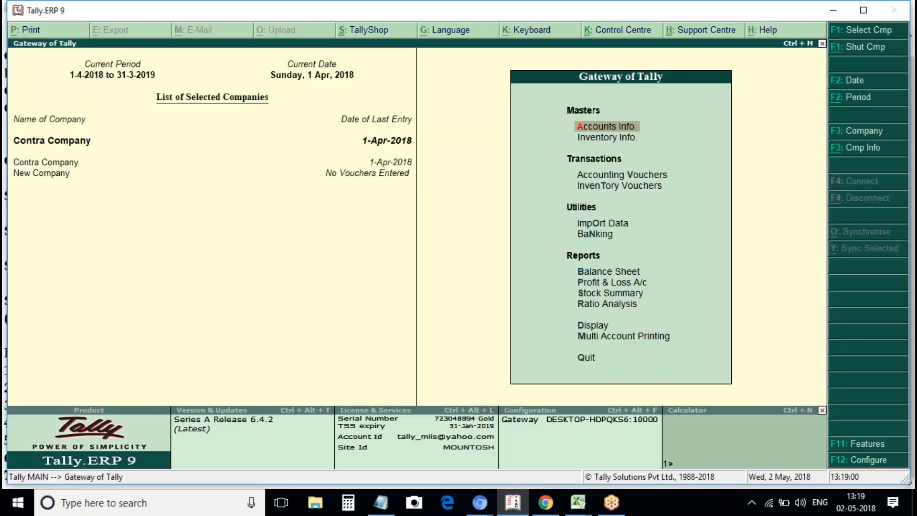
key(v)
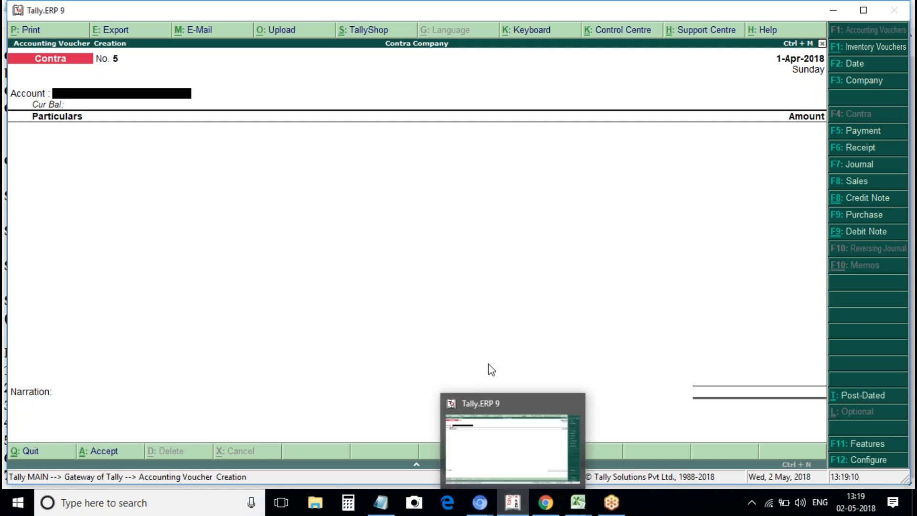
key(Return)
key(Escape)
key(Return)
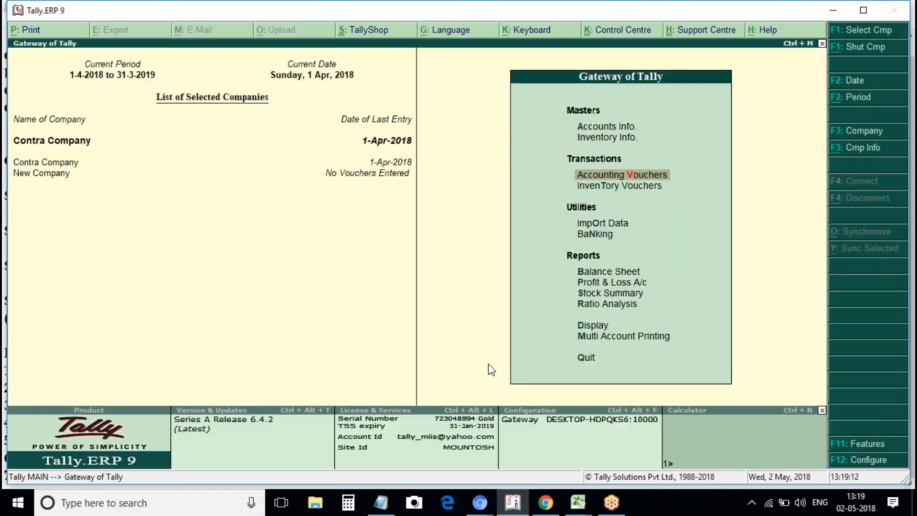
key(Escape)
key(Escape)
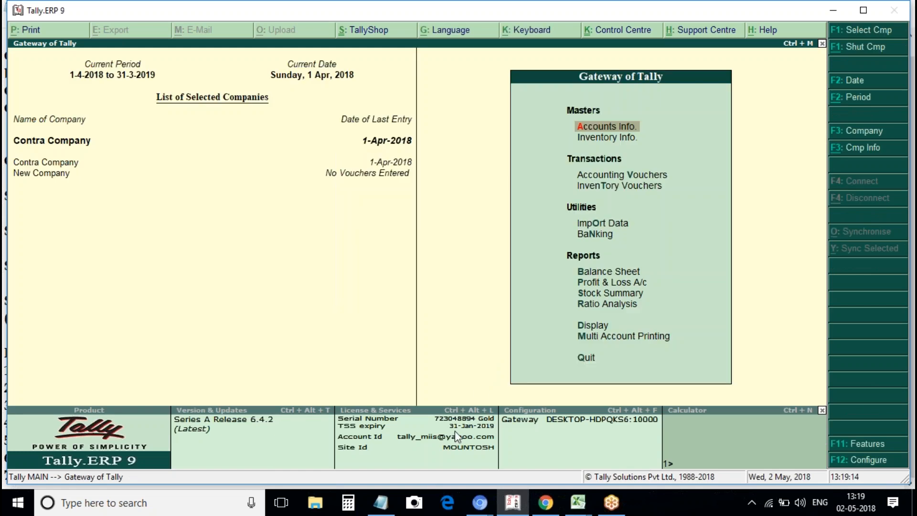
click(513, 504)
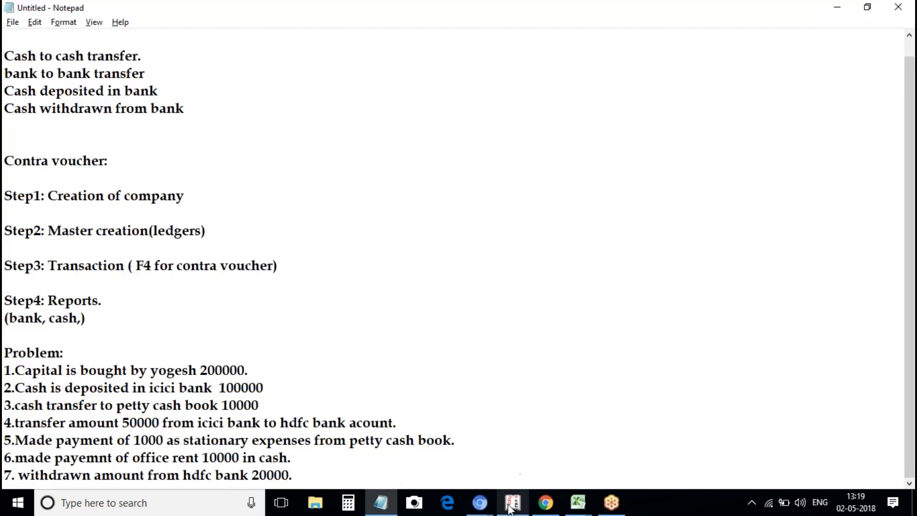
click(512, 504)
key(Escape)
key(Escape)
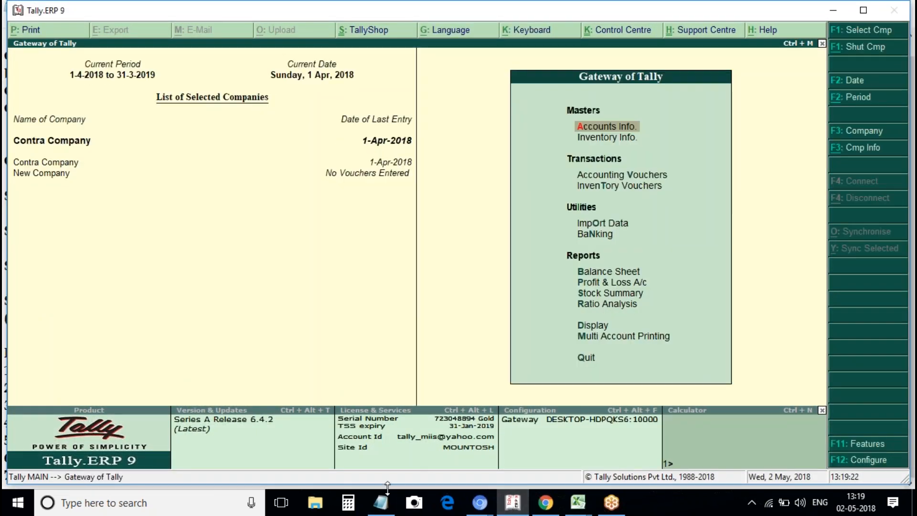
Show the Training Schedule for 12-2pm class workbook and select topics in A14 and A15.
click(576, 506)
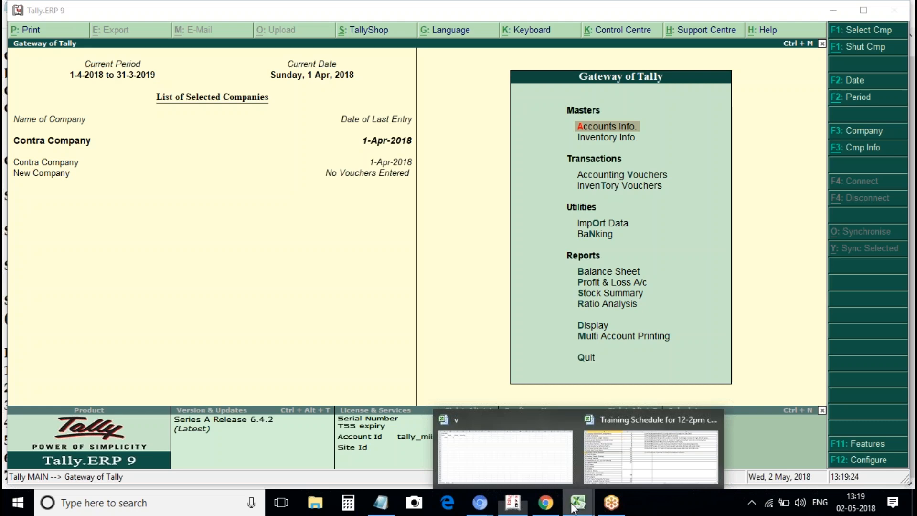
click(633, 475)
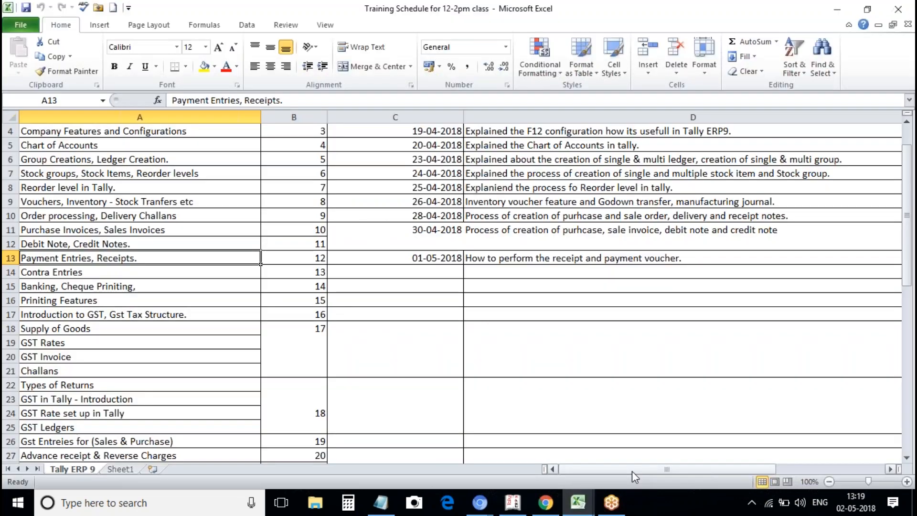
click(111, 273)
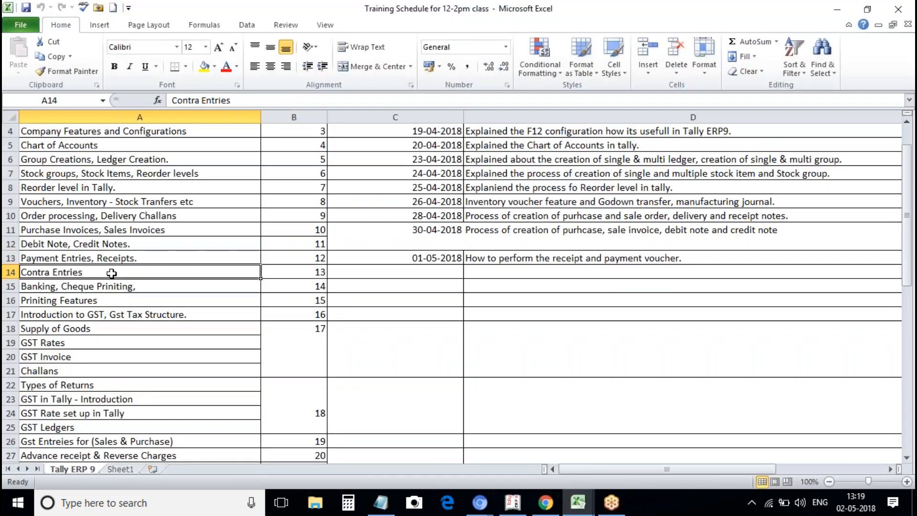
click(106, 286)
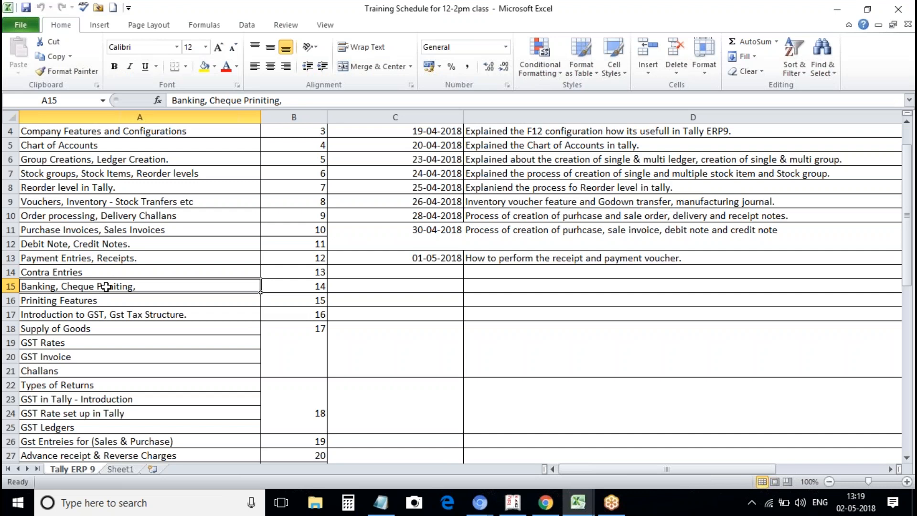
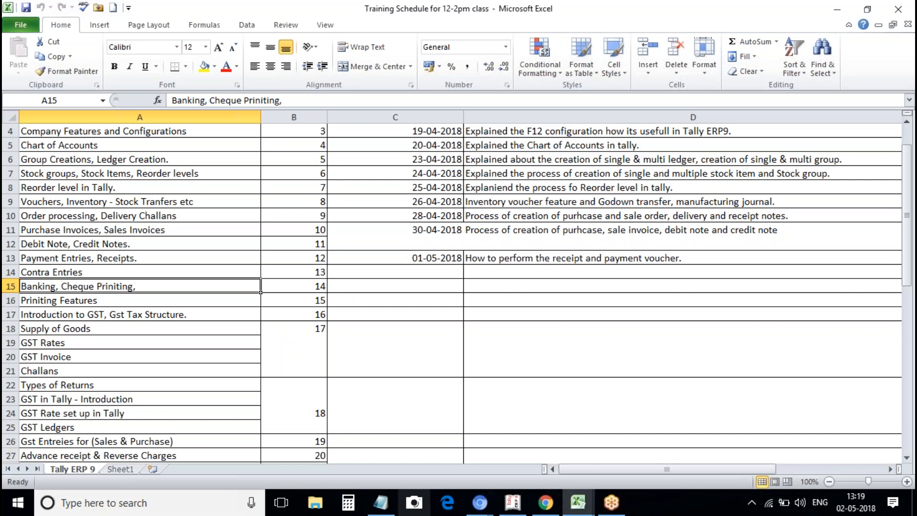
Switch from the Excel training schedule back to Tally.ERP 9's Gateway of Tally.
click(515, 503)
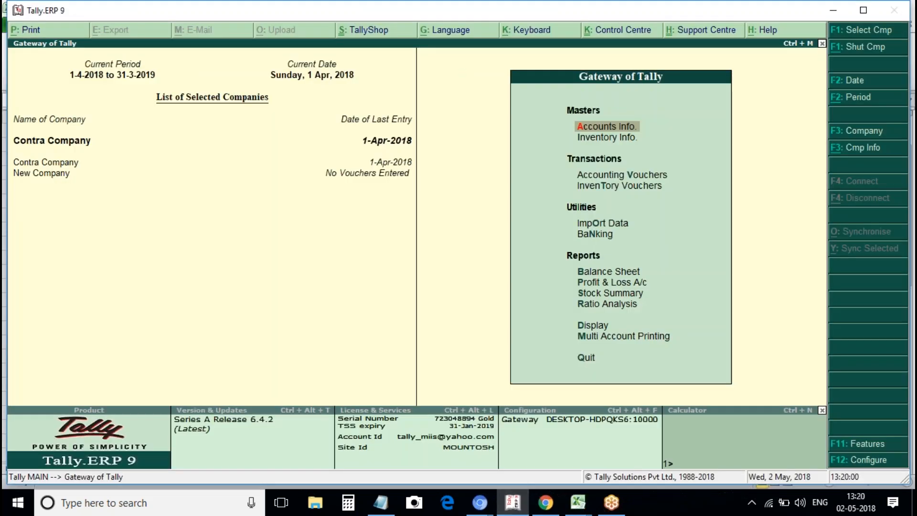
Go to Accounts Info > Ledgers > Alter and pick Icici Bank Account from the List of Ledgers.
key(Return)
key(Down)
key(Down)
key(Up)
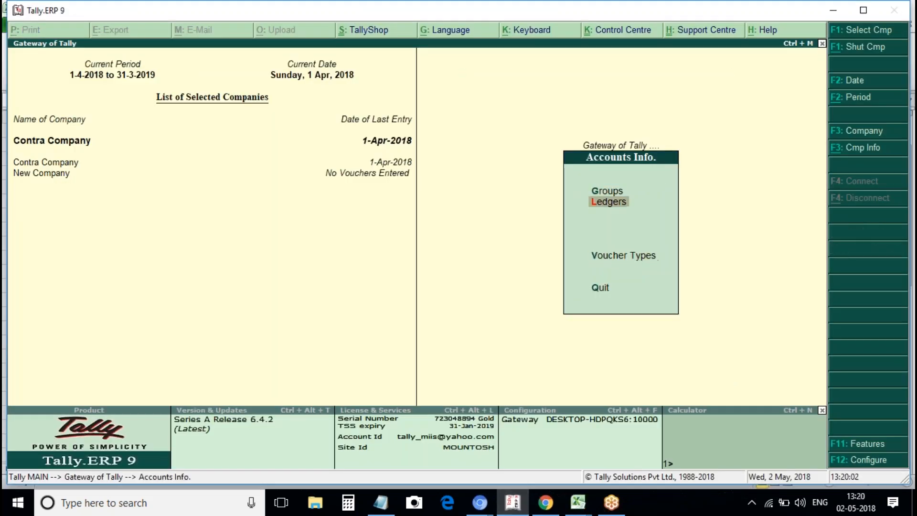
key(Return)
key(Down)
key(Down)
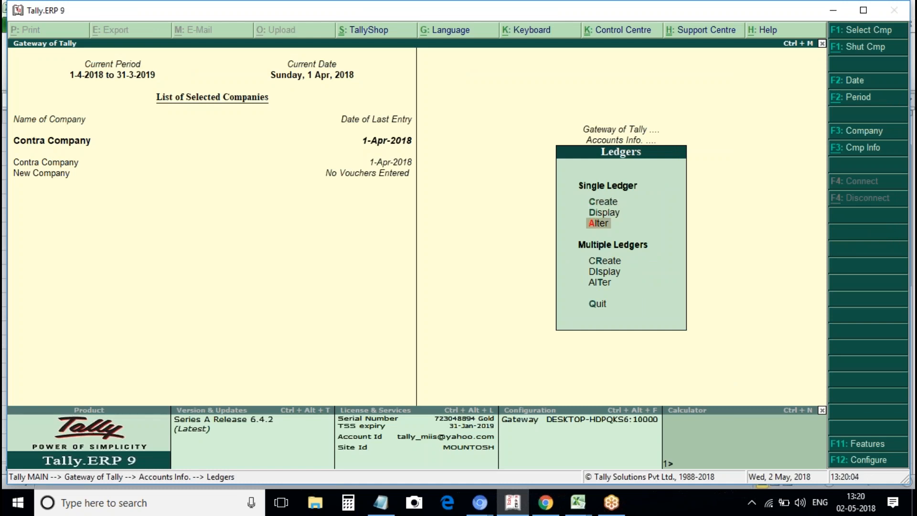
key(Escape)
key(Escape)
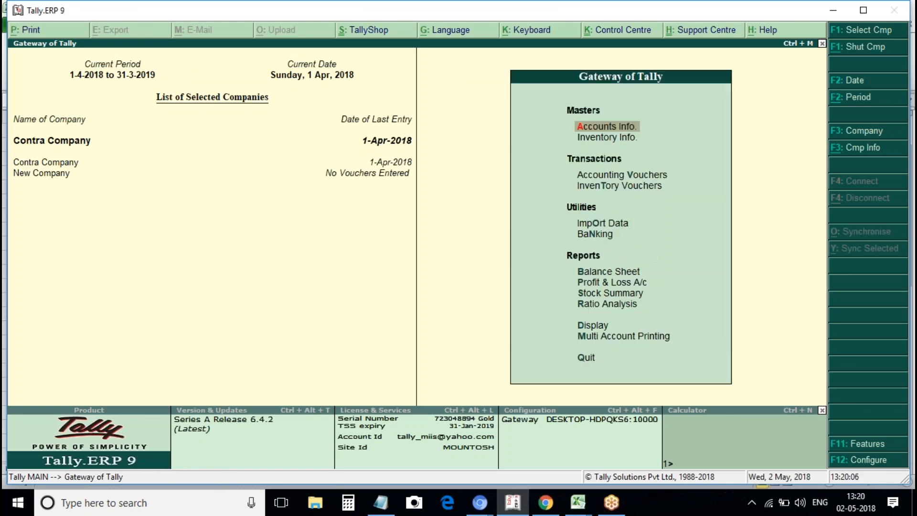
key(Return)
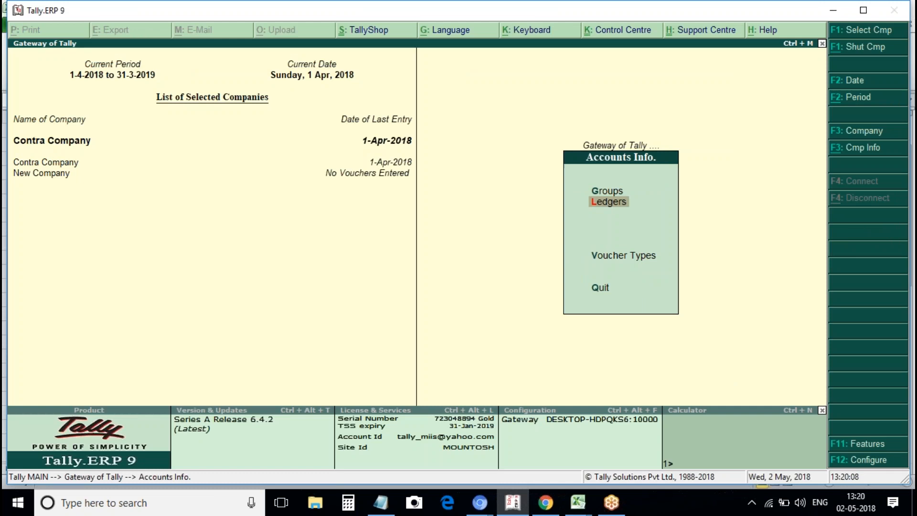
key(Return)
key(Down)
key(Down)
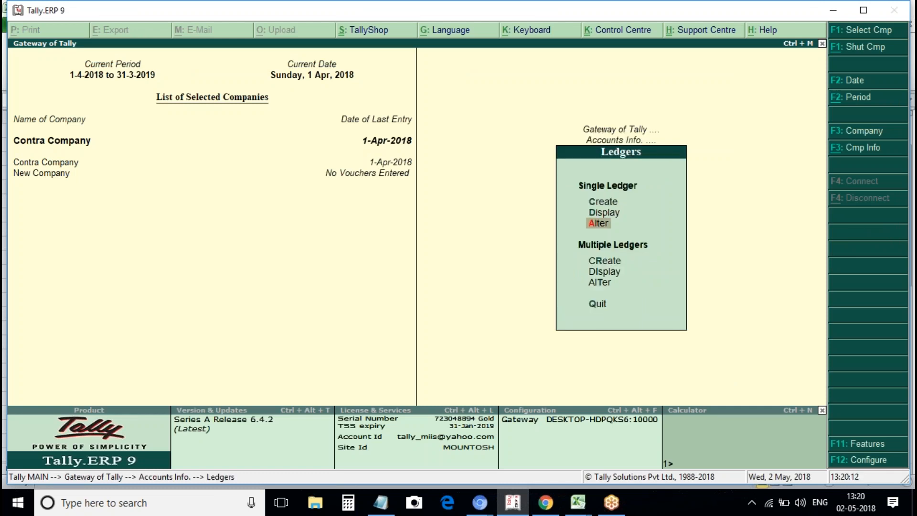
key(Return)
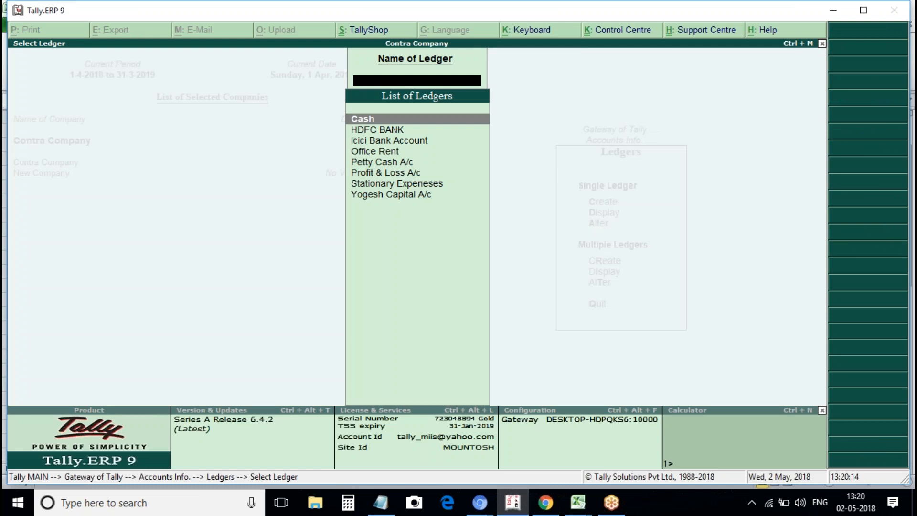
key(Down)
key(Down)
key(Return)
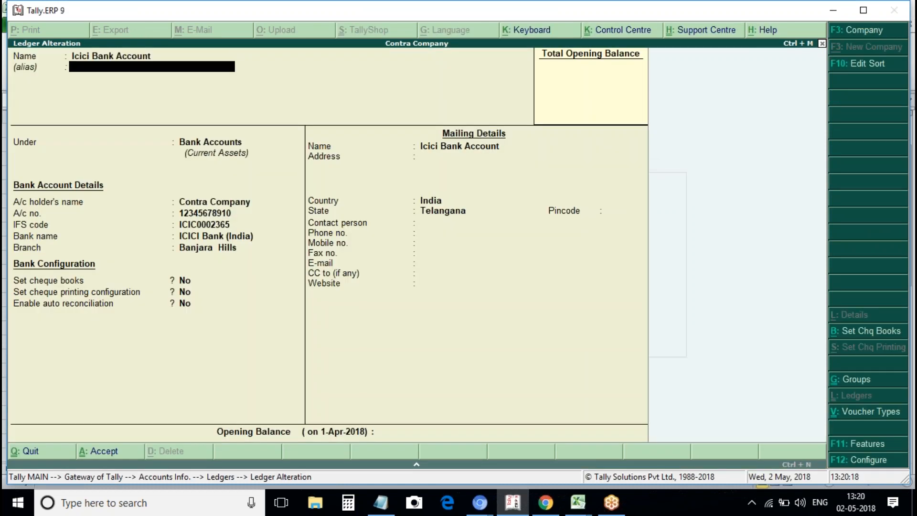
Keep the ledger under Bank Accounts and review the branch and account holder's name fields.
key(Return)
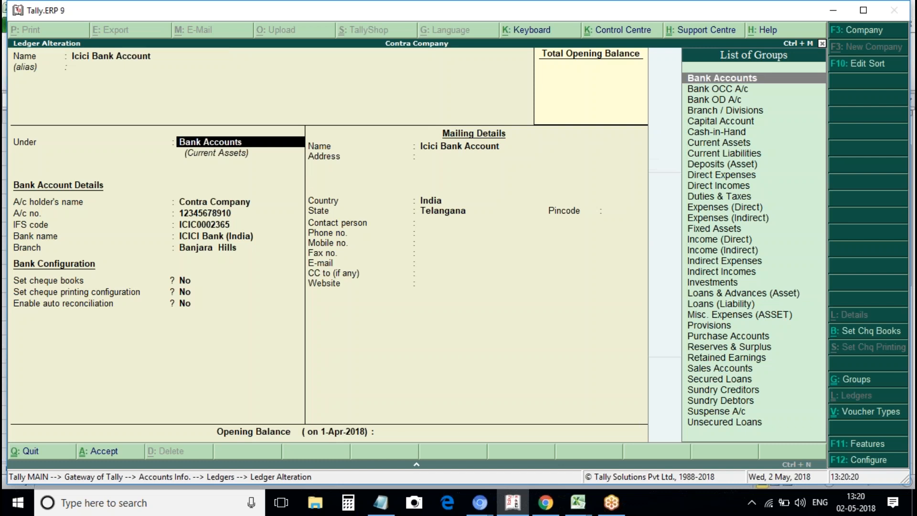
key(Return)
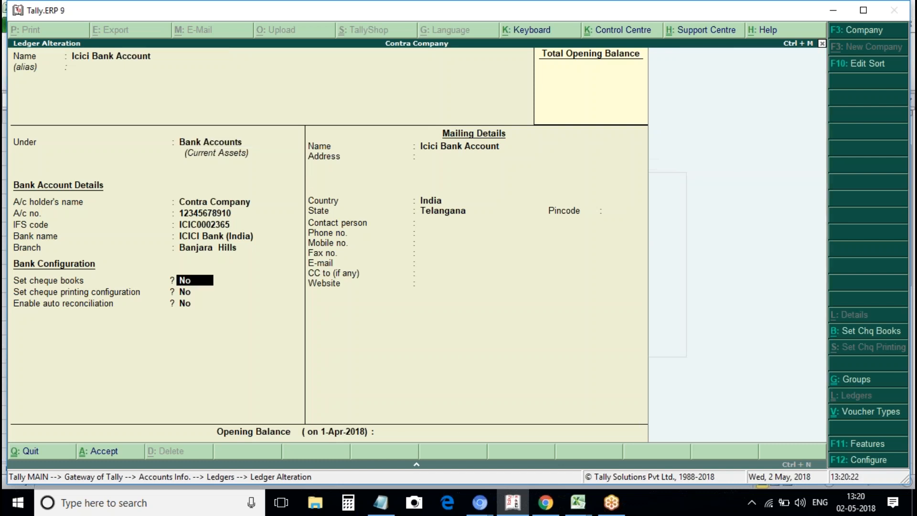
key(Up)
key(Return)
key(Up)
key(Up)
key(Up)
key(Up)
key(Up)
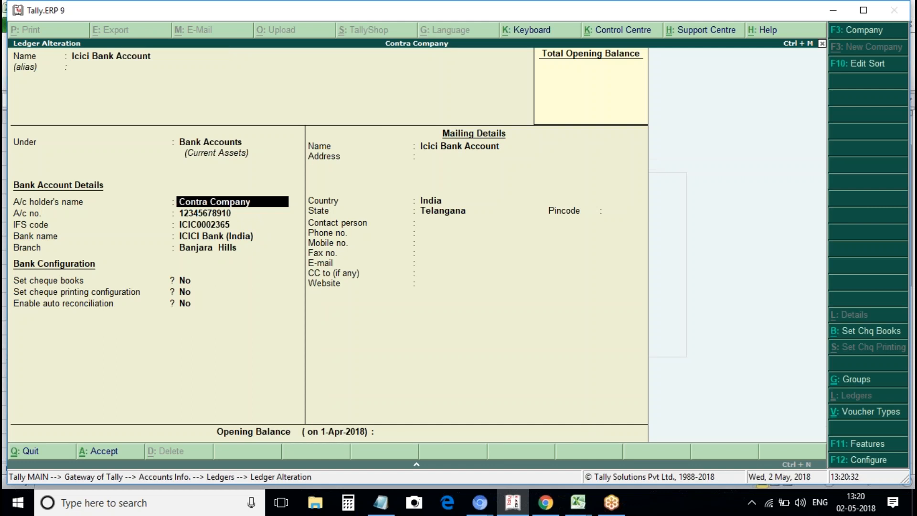
key(Return)
key(Return)
key(Return)
key(Return)
key(Return)
key(BackSpace)
key(Return)
Check the account number and IFS code ICIC0002365, then bring up the List of Banks at Bank name.
key(BackSpace)
key(BackSpace)
key(BackSpace)
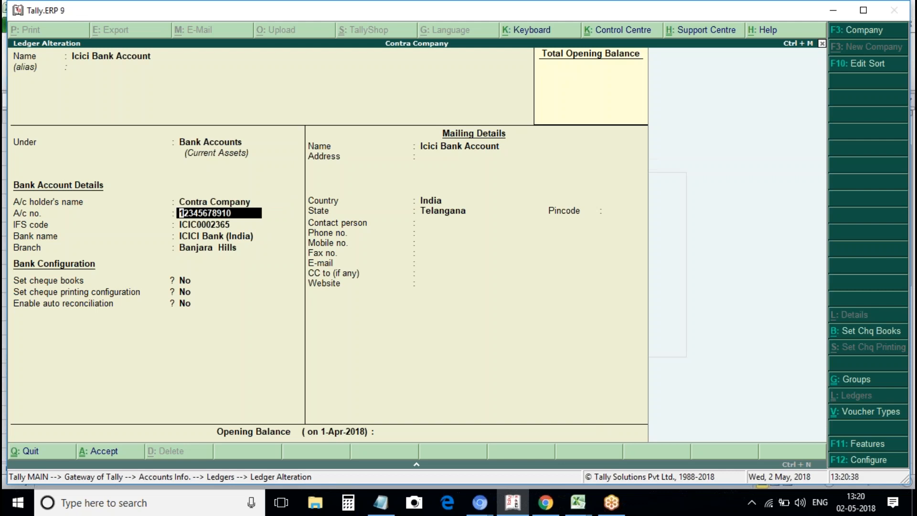
key(Return)
key(Return)
key(Return)
key(Return)
key(BackSpace)
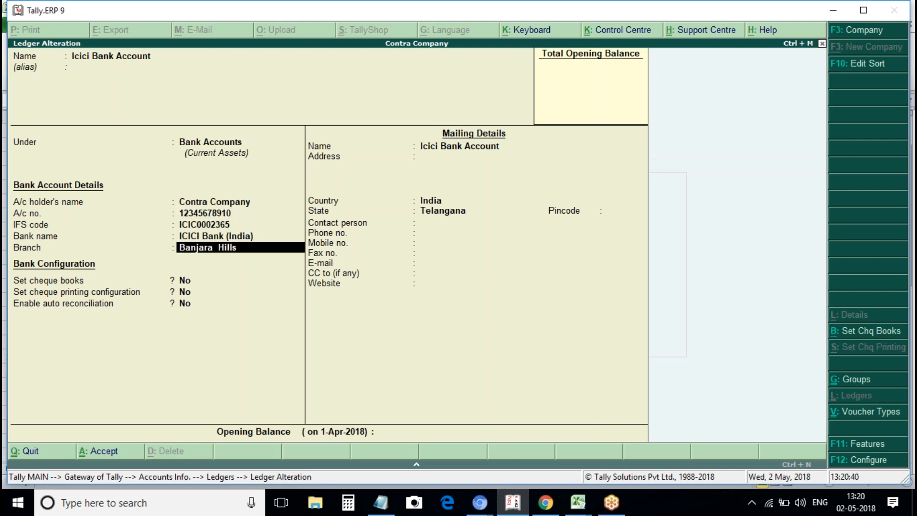
key(BackSpace)
key(BackSpace)
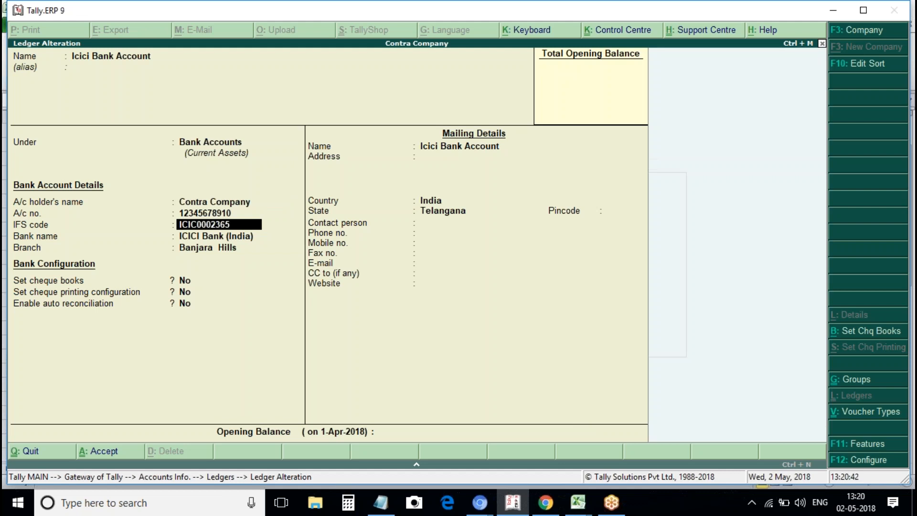
key(Return)
key(Return)
key(Return)
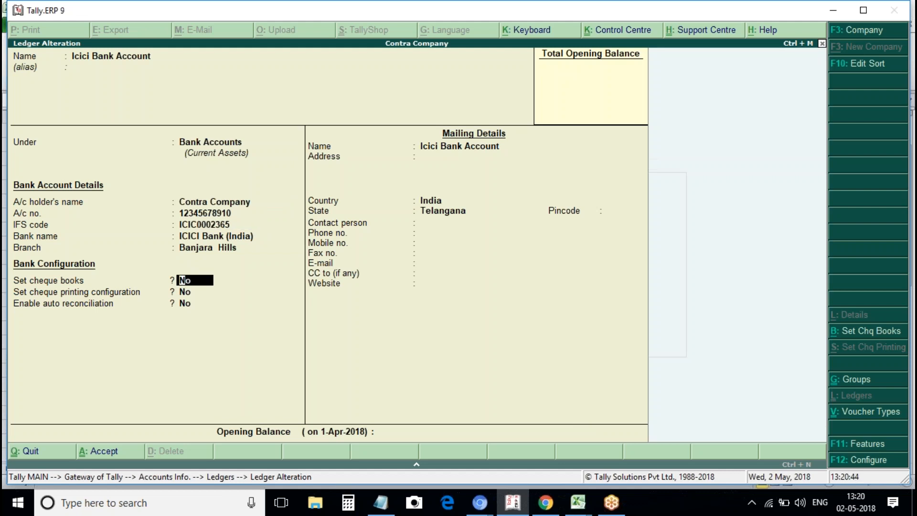
key(BackSpace)
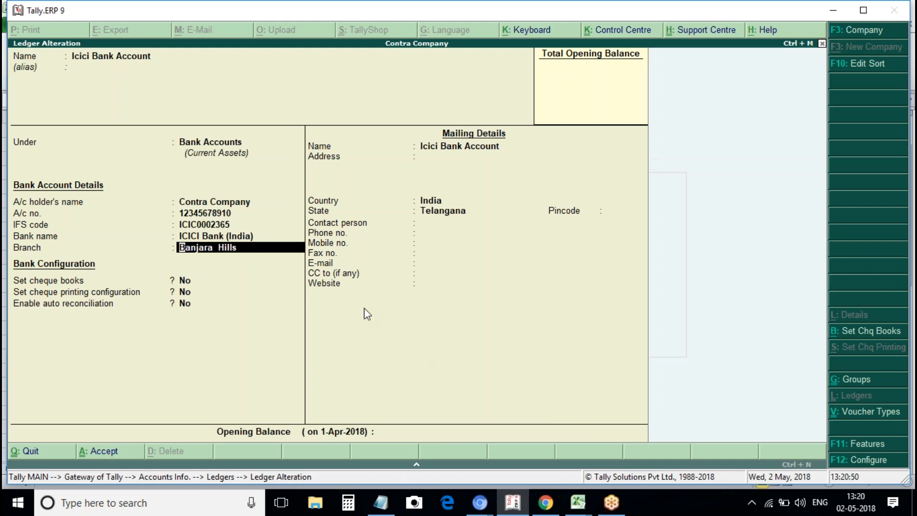
click(212, 225)
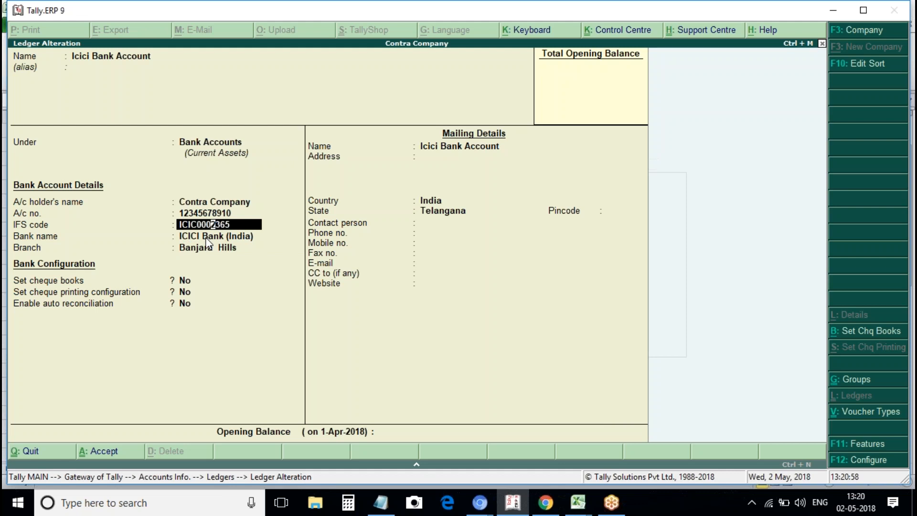
key(Return)
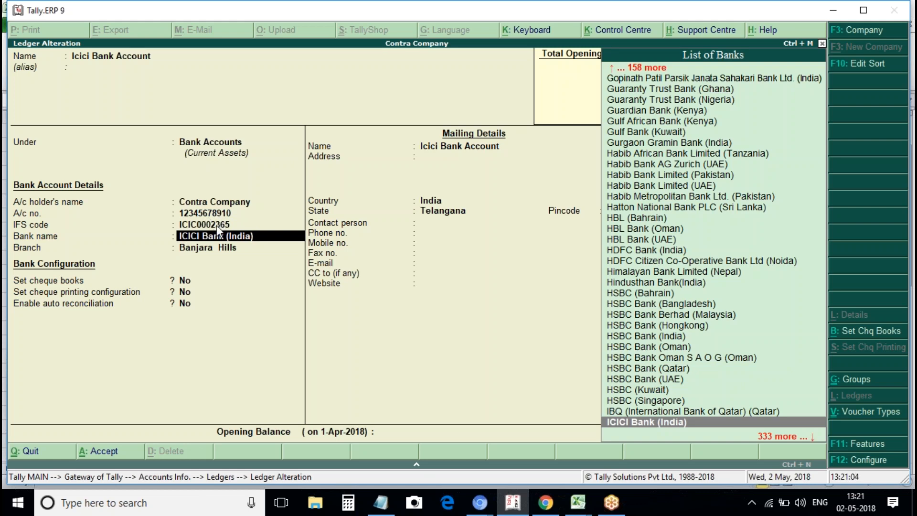
click(426, 461)
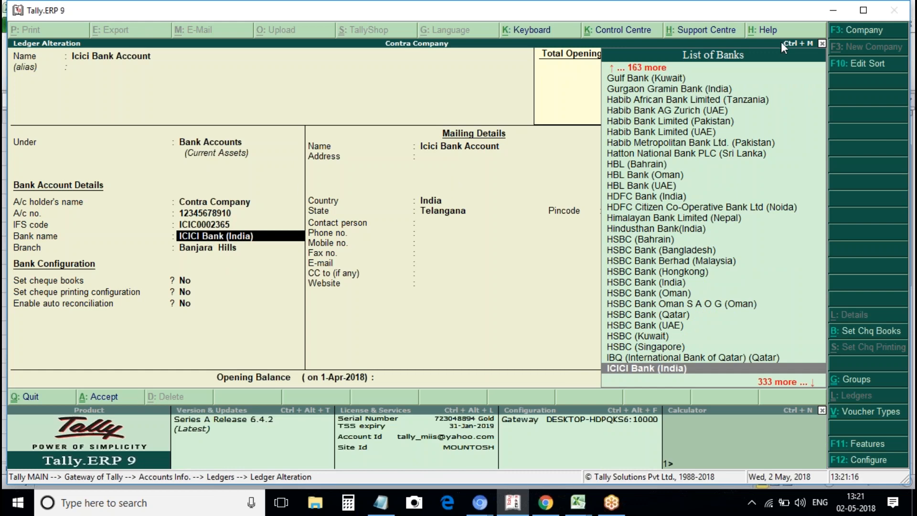
key(Down)
key(Down)
key(Down)
key(Down)
key(Down)
key(Down)
key(Down)
key(Down)
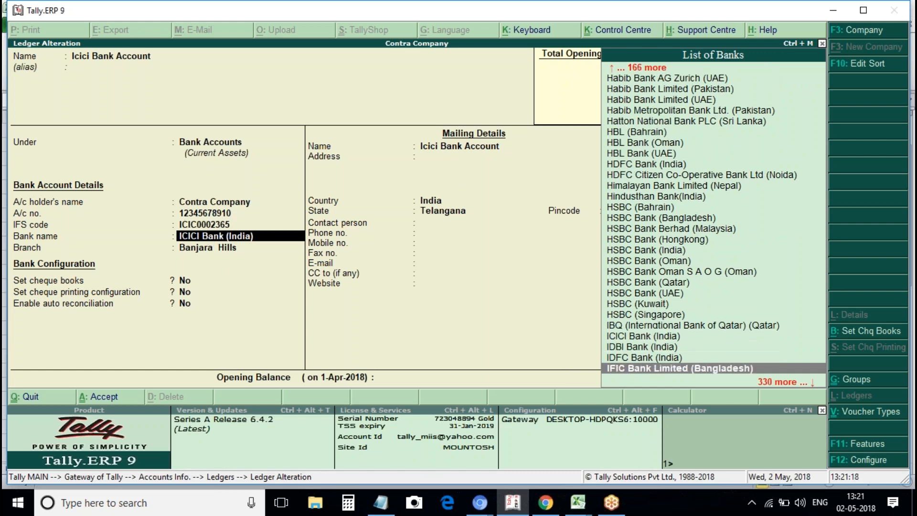
key(Down)
key(Down)
key(Down)
key(Down)
key(Down)
key(Down)
key(Down)
key(Down)
key(Down)
key(Down)
key(Down)
key(Down)
key(Down)
key(Down)
key(Down)
key(Down)
key(Down)
key(Down)
key(Down)
key(Down)
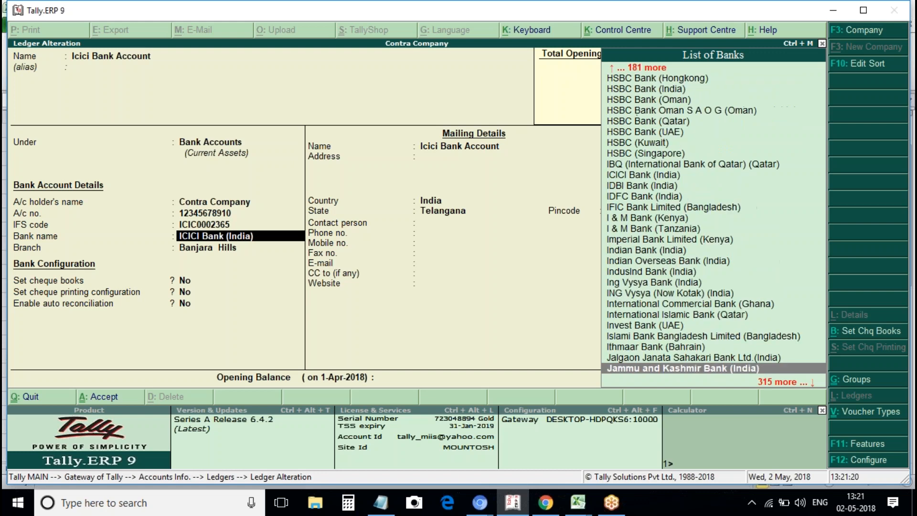
key(Down)
key(Down)
key(Down)
key(Down)
key(Down)
key(Down)
key(Down)
key(Down)
key(Down)
key(Down)
key(Down)
key(Down)
key(Down)
key(Down)
key(Down)
key(Down)
key(Down)
key(Down)
key(Down)
key(Down)
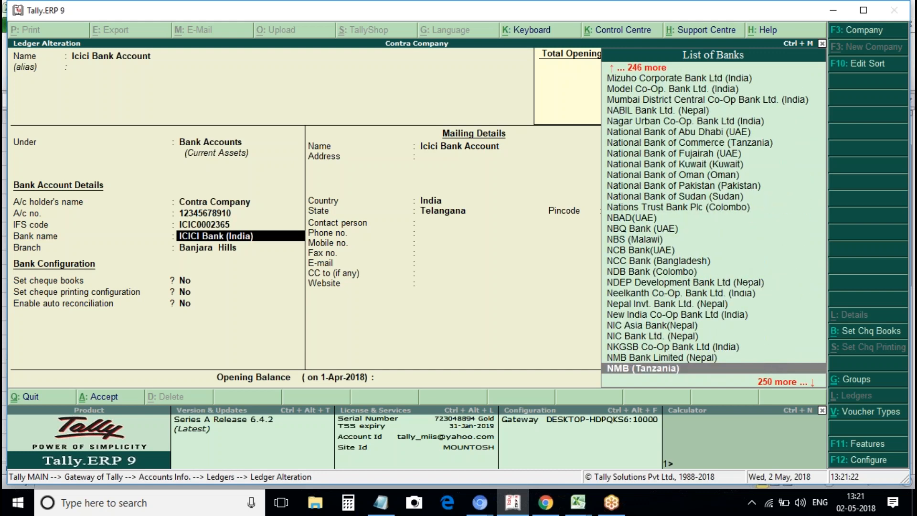
key(Down)
key(Down)
key(Down)
key(Down)
key(Down)
key(Down)
key(Down)
key(Down)
key(Down)
key(Down)
key(Down)
key(Down)
key(Down)
key(Down)
key(Down)
key(Down)
key(Down)
key(Down)
key(Down)
key(Down)
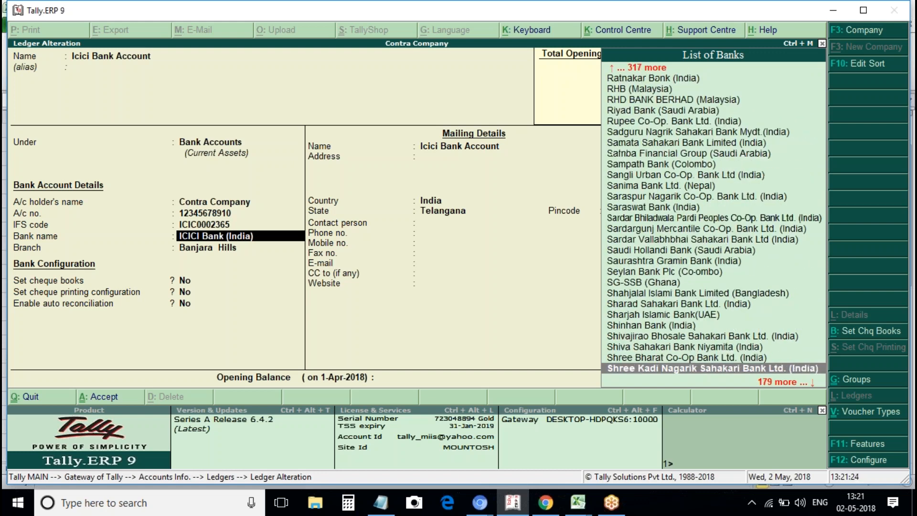
key(Down)
key(Down)
key(Down)
key(Down)
key(Down)
key(Down)
key(Down)
key(Down)
key(Down)
key(Down)
key(Down)
key(Down)
key(Down)
key(Down)
key(Down)
key(Down)
key(Down)
key(Down)
key(Down)
key(Down)
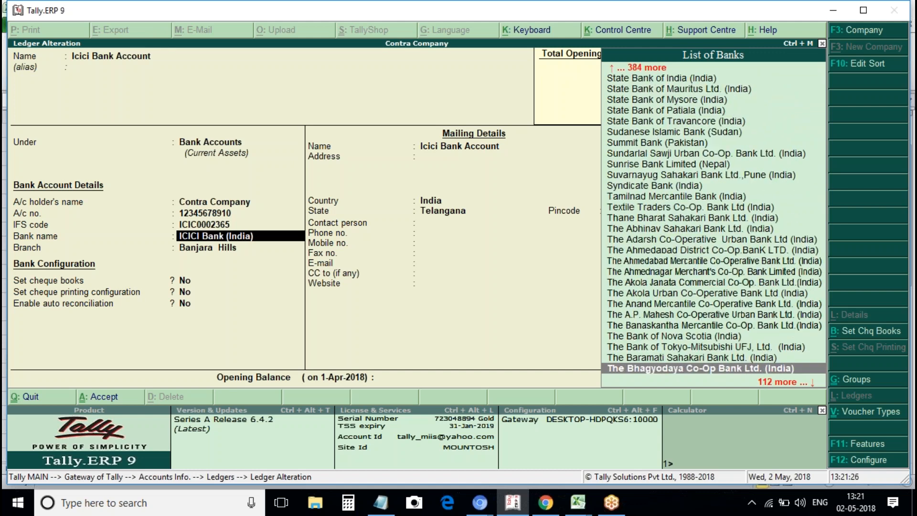
key(Down)
key(Down)
key(Down)
key(Down)
key(Down)
key(Down)
key(Down)
key(Down)
key(Down)
key(Down)
key(Down)
key(Down)
key(Down)
key(Down)
key(Down)
key(Down)
key(Down)
key(Down)
key(Down)
key(Down)
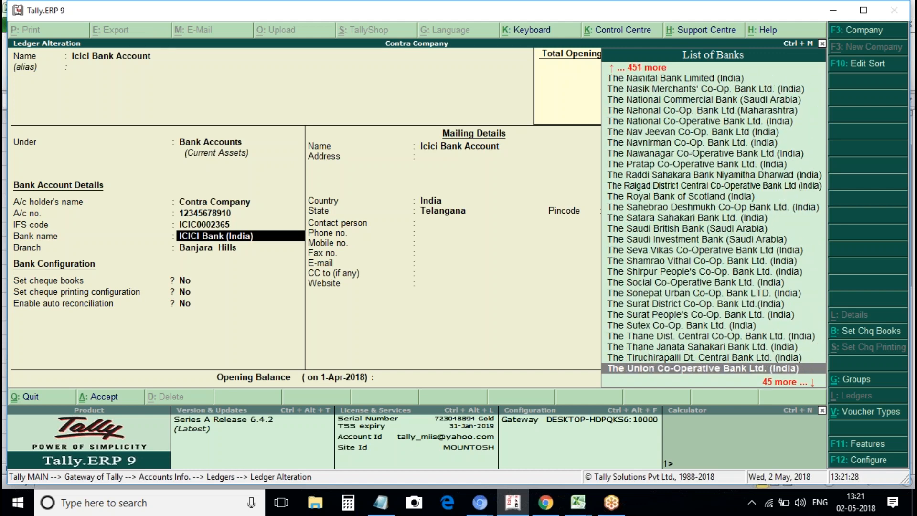
key(Down)
key(Down)
key(Down)
key(Down)
key(Down)
key(Down)
key(Down)
key(Down)
key(Down)
key(Down)
key(Down)
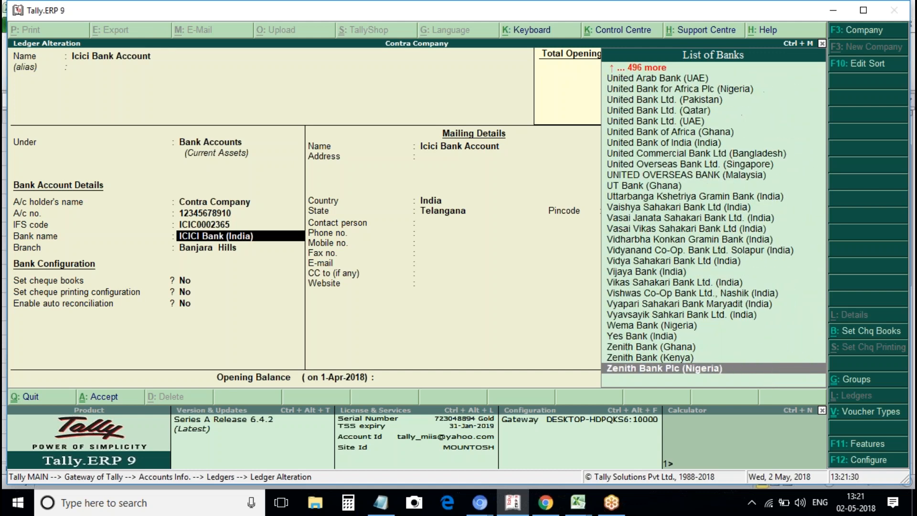
key(Up)
key(Up)
key(Up)
key(Up)
key(Up)
key(Up)
key(Up)
key(Up)
key(Up)
key(Up)
key(Up)
key(Up)
key(Up)
key(Up)
key(Up)
key(Up)
key(Up)
key(Up)
key(Up)
key(Up)
key(Up)
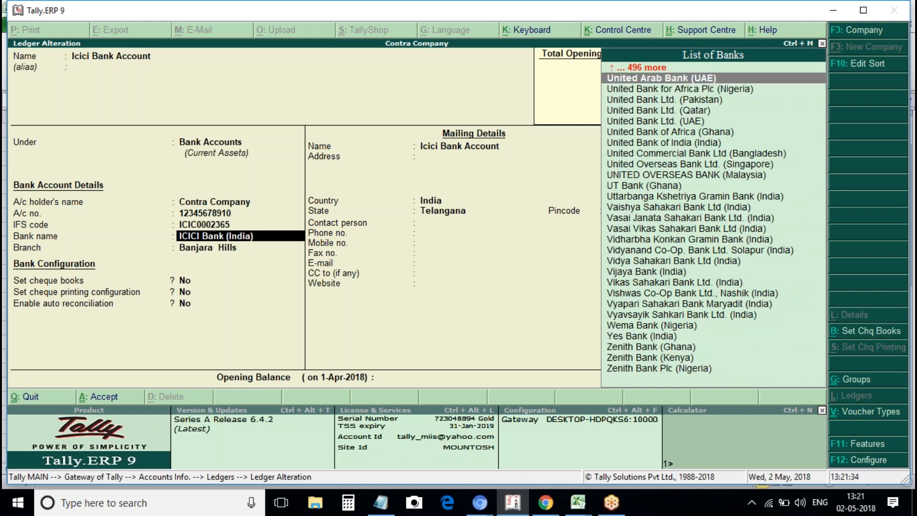
key(Up)
key(Up)
key(Up)
key(Up)
key(Up)
key(Up)
key(Up)
key(Down)
key(Down)
key(Down)
key(Down)
key(Down)
key(Down)
key(Down)
key(Down)
key(Down)
key(Down)
key(Down)
key(Down)
key(Down)
key(Down)
key(Down)
key(Down)
key(Down)
key(Down)
key(Down)
key(Down)
key(Down)
key(Up)
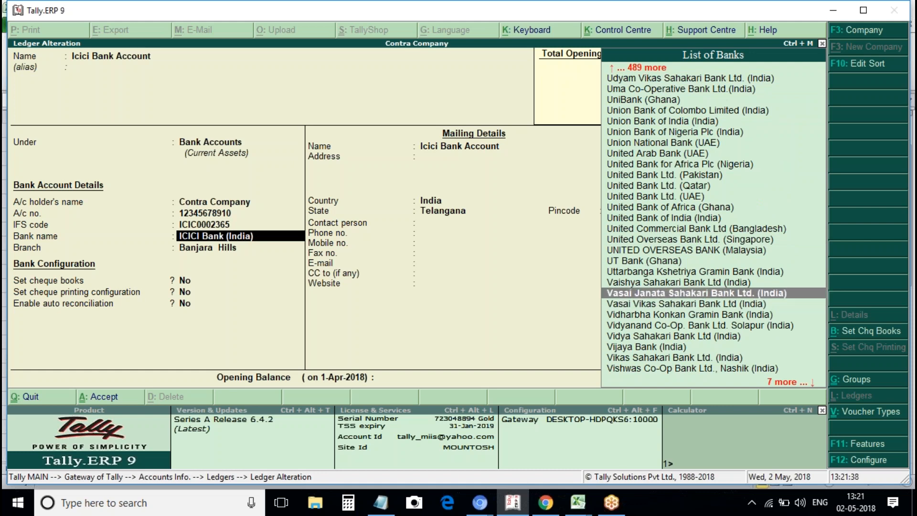
key(Up)
key(Up)
key(Up)
key(Up)
key(Up)
key(Up)
key(Up)
key(Up)
key(Up)
key(Up)
key(Up)
key(Up)
key(Up)
key(Up)
key(Up)
key(Up)
key(Up)
key(Up)
key(Up)
key(Up)
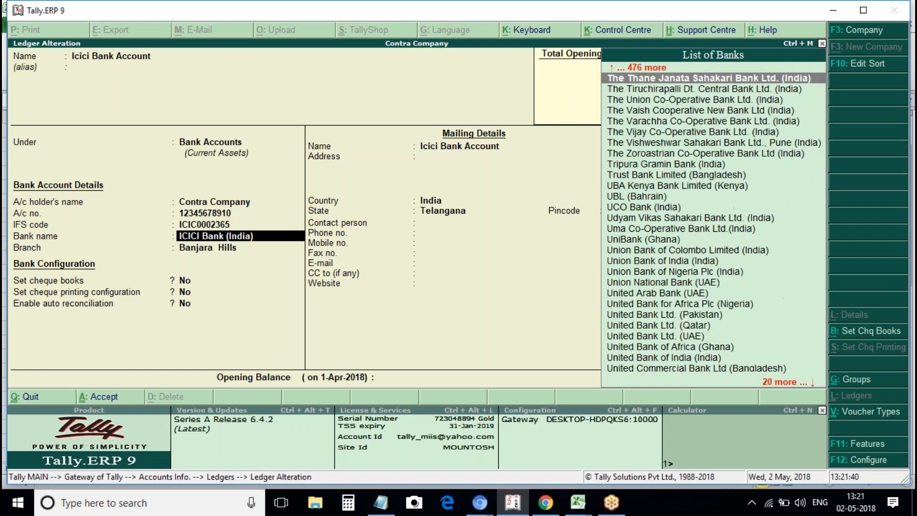
key(Up)
key(Up)
key(Up)
key(Up)
key(Up)
key(Up)
key(Up)
key(Up)
key(Up)
key(Up)
key(Up)
key(Up)
key(Up)
key(Up)
key(Up)
key(Up)
key(Up)
key(Up)
key(Up)
key(Up)
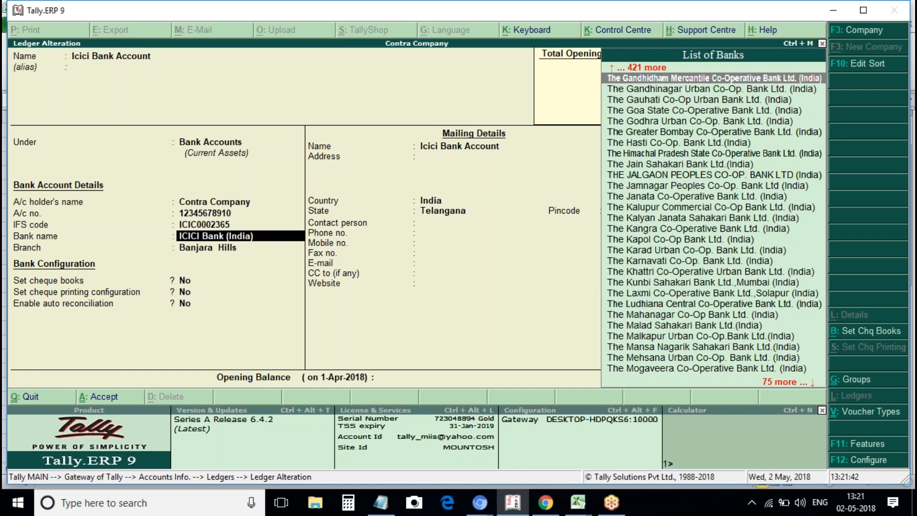
Clear the bank name and browse the List of Banks by typing 'Wes' and 'bank of am'.
text(i)
key(BackSpace)
key(BackSpace)
key(BackSpace)
key(BackSpace)
key(BackSpace)
key(BackSpace)
key(BackSpace)
key(BackSpace)
key(BackSpace)
key(BackSpace)
key(BackSpace)
key(BackSpace)
key(BackSpace)
key(BackSpace)
key(BackSpace)
key(BackSpace)
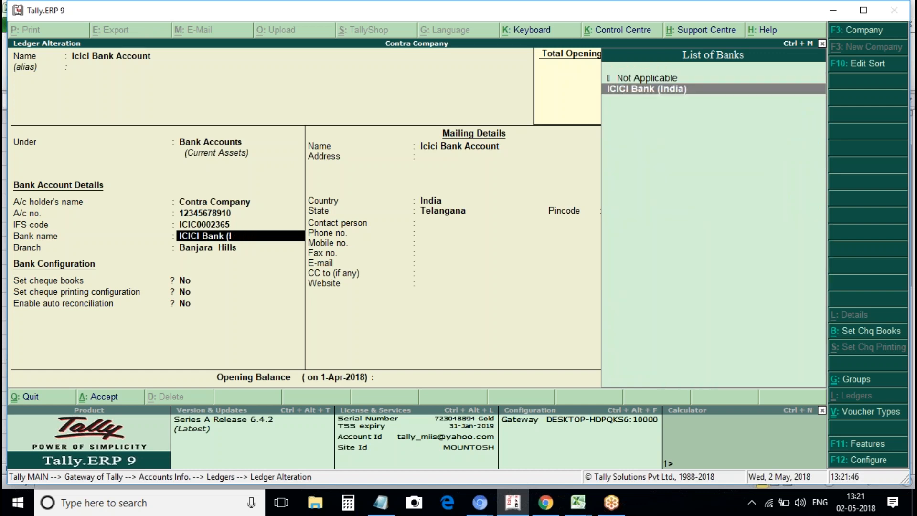
key(BackSpace)
key(BackSpace)
text(We)
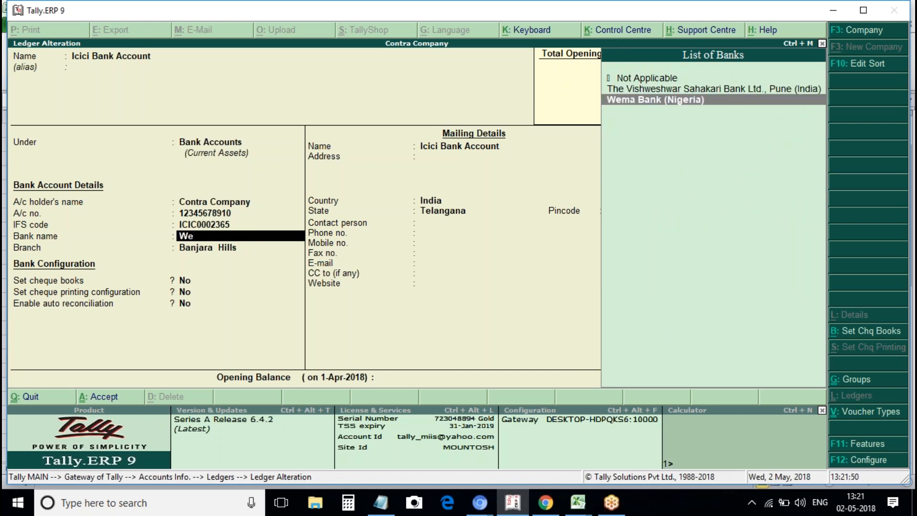
text(s)
key(BackSpace)
key(BackSpace)
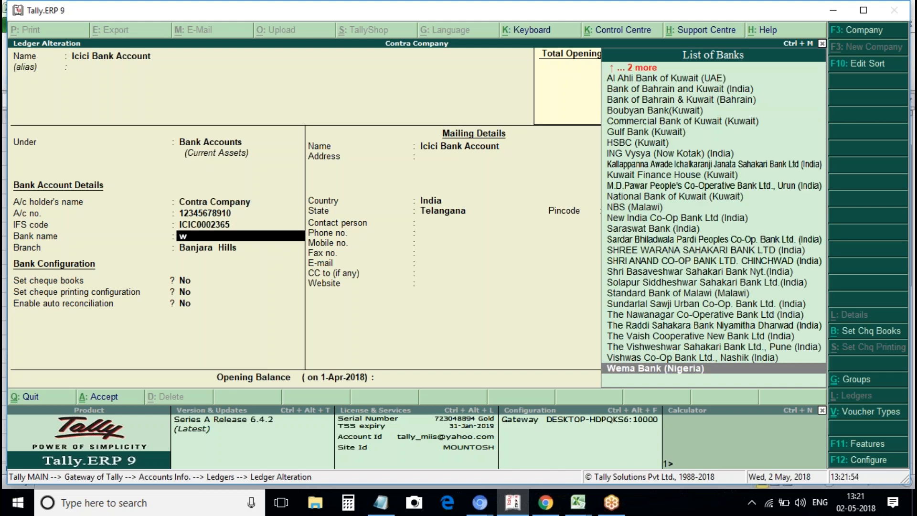
key(BackSpace)
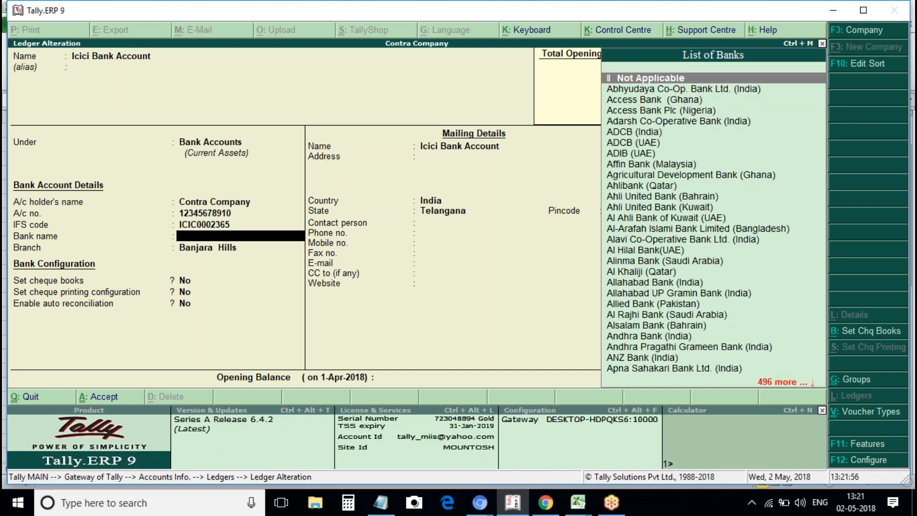
key(Down)
text(ba)
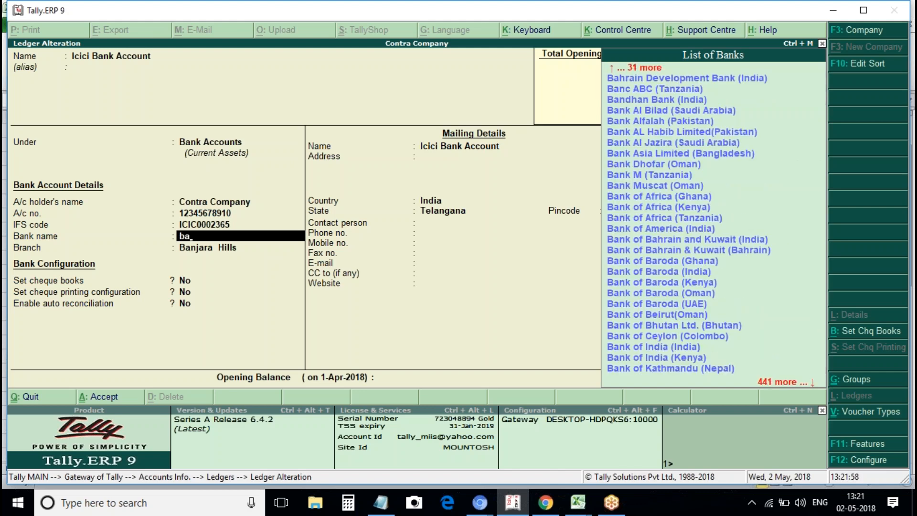
text(nk of)
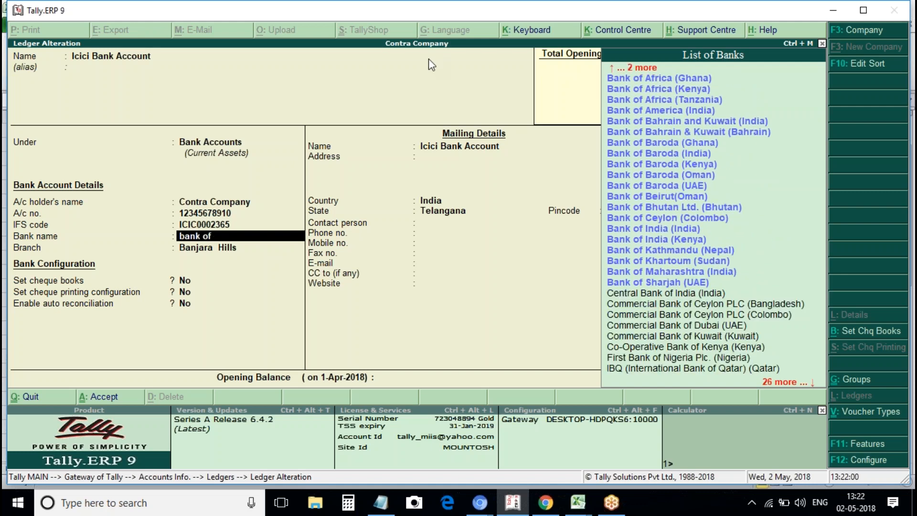
text( am)
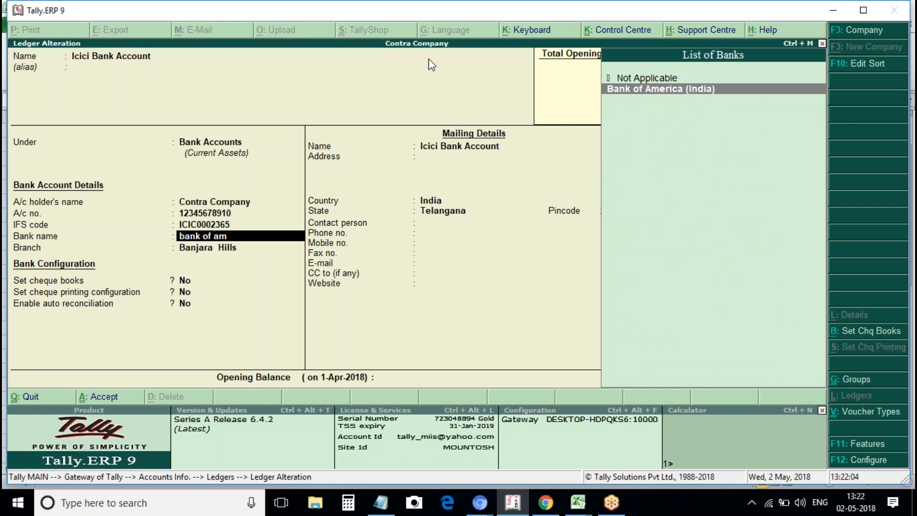
key(BackSpace)
key(BackSpace)
key(BackSpace)
key(BackSpace)
key(BackSpace)
key(BackSpace)
key(BackSpace)
key(BackSpace)
key(BackSpace)
key(BackSpace)
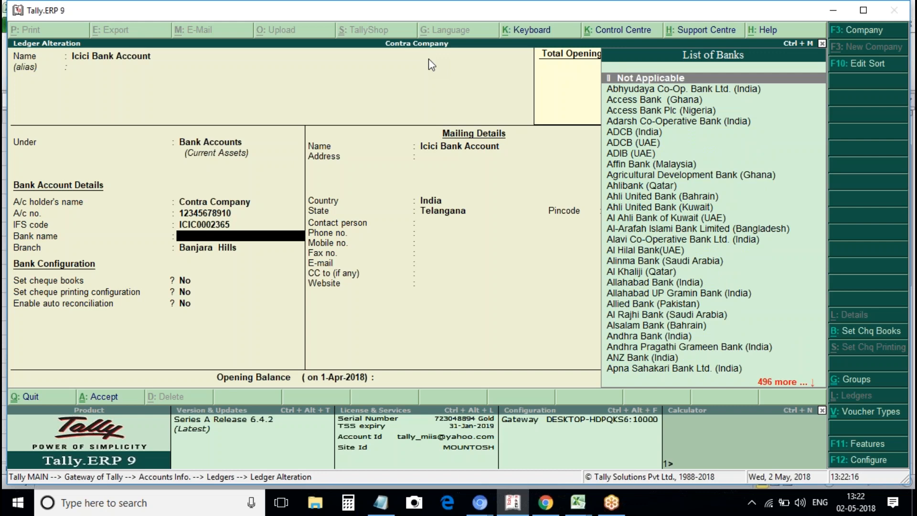
Choose ICICI Bank (India) as the bank name and set cheque books to Yes.
text(i)
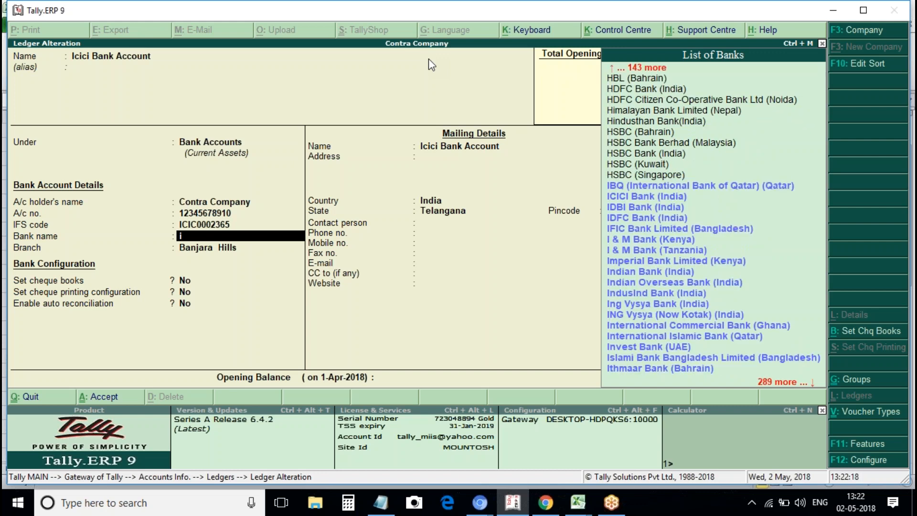
key(Down)
key(Down)
key(Down)
key(Down)
key(Down)
key(Down)
key(Down)
key(Down)
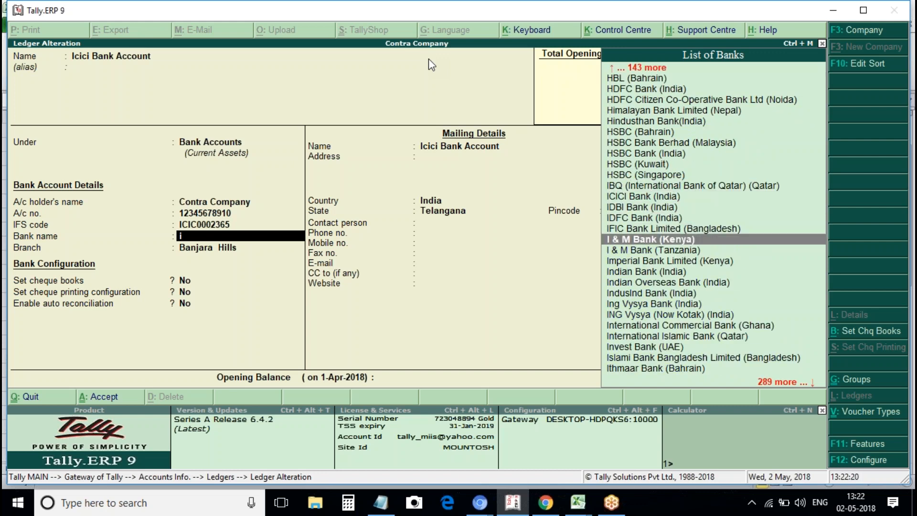
key(Down)
key(Down)
key(Down)
key(Down)
key(Down)
key(Up)
key(Up)
key(Up)
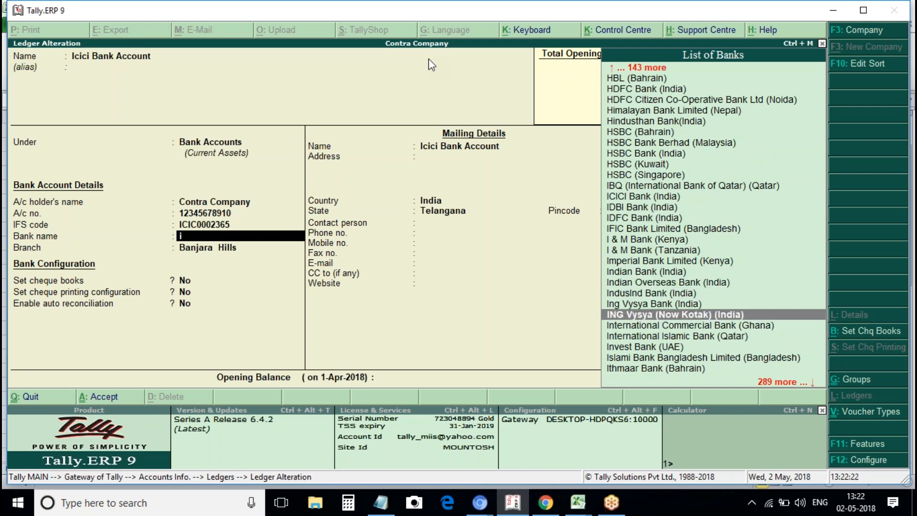
key(Up)
key(Up)
key(Up)
key(Up)
key(Up)
key(Up)
key(Up)
key(Up)
key(Up)
key(Up)
key(Up)
key(Down)
key(Down)
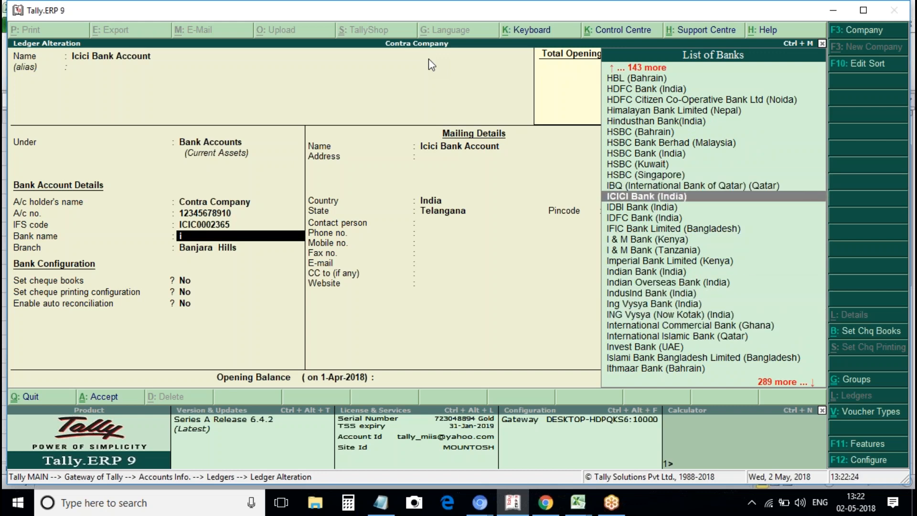
key(Return)
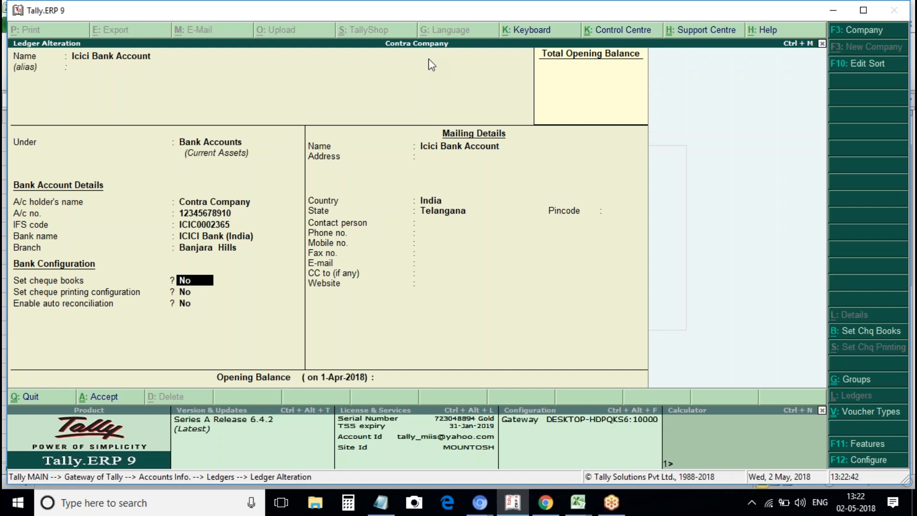
text(y)
Enter a cheque range from 123451 to 123500, accepting 50 cheques.
key(Return)
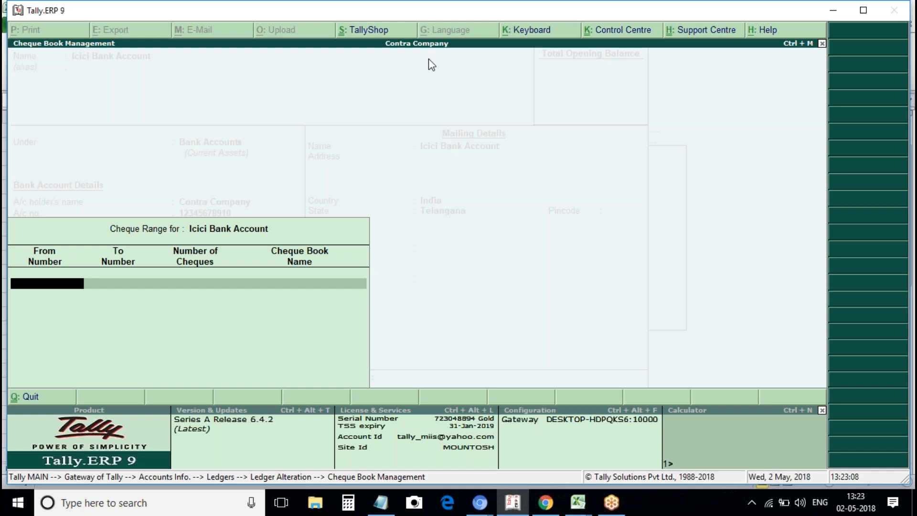
text(23451)
key(Return)
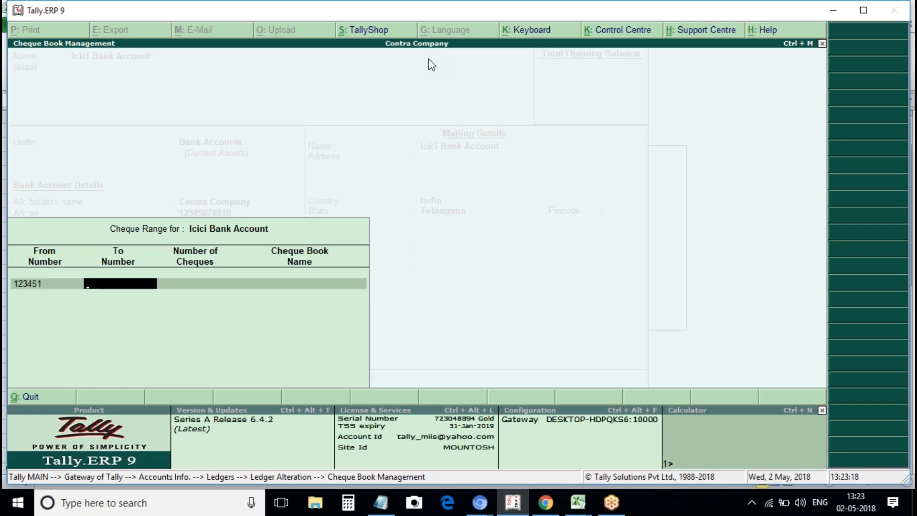
text(123500)
key(Return)
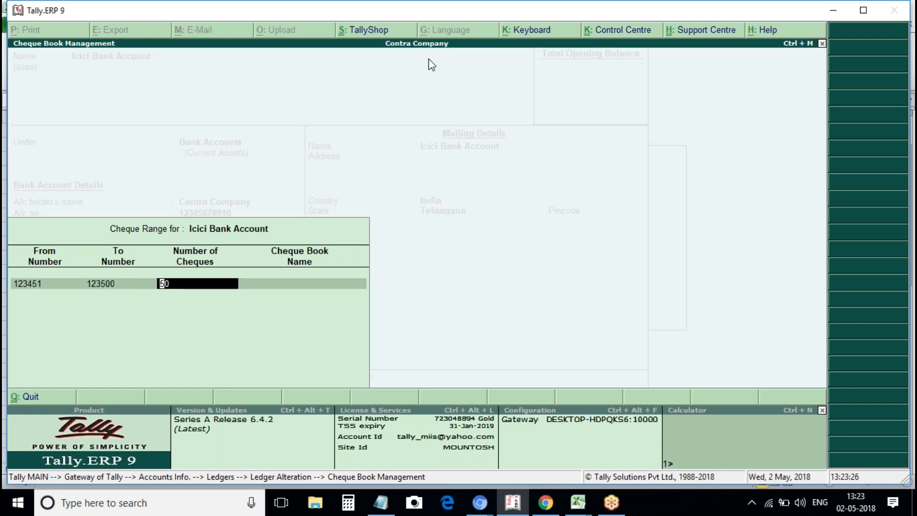
key(Return)
key(Return)
key(Return)
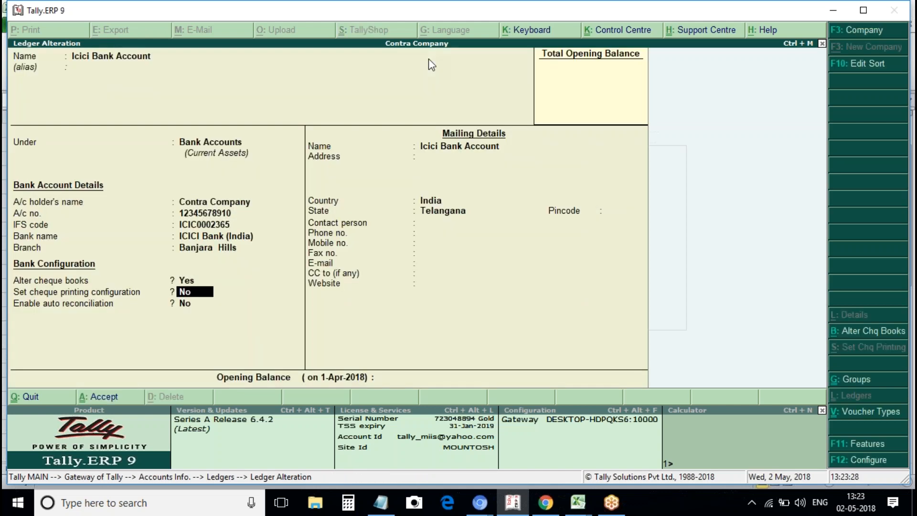
key(Up)
text(y)
key(Return)
Return to the cheque range row and try 25 as the number of cheques.
key(BackSpace)
key(BackSpace)
key(BackSpace)
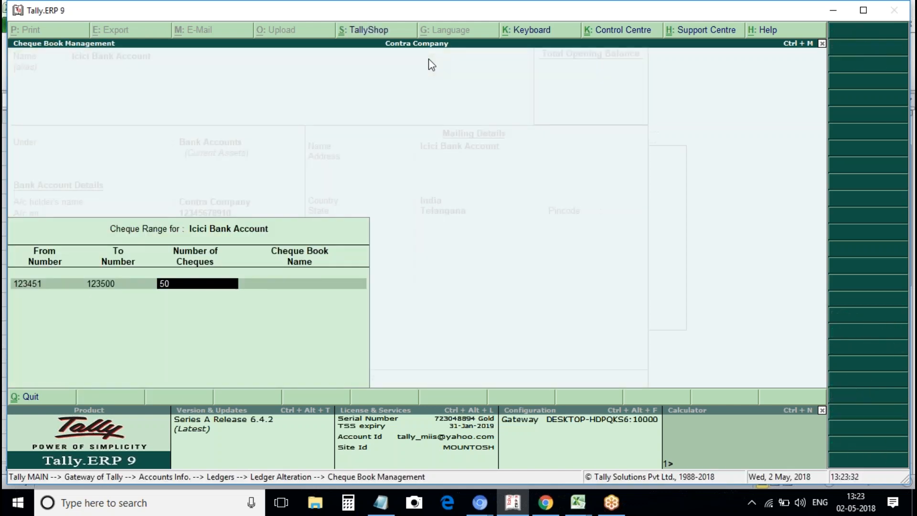
key(Return)
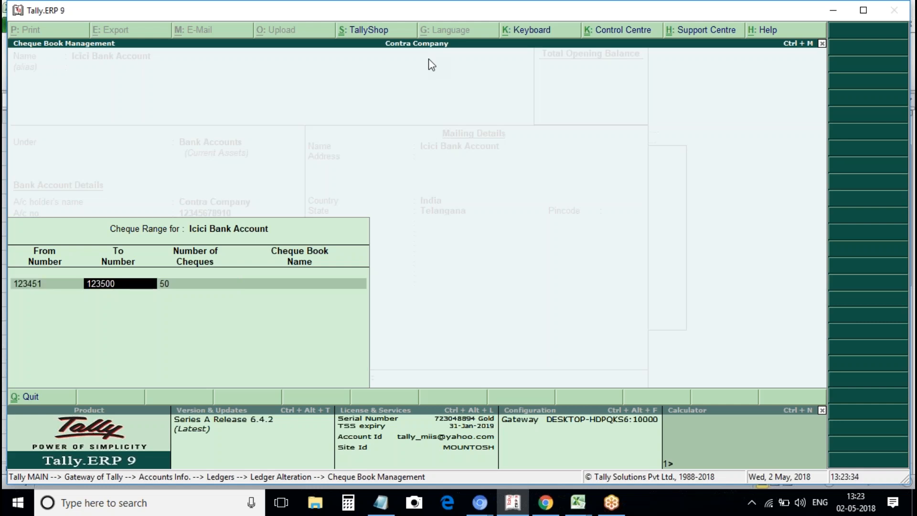
key(Return)
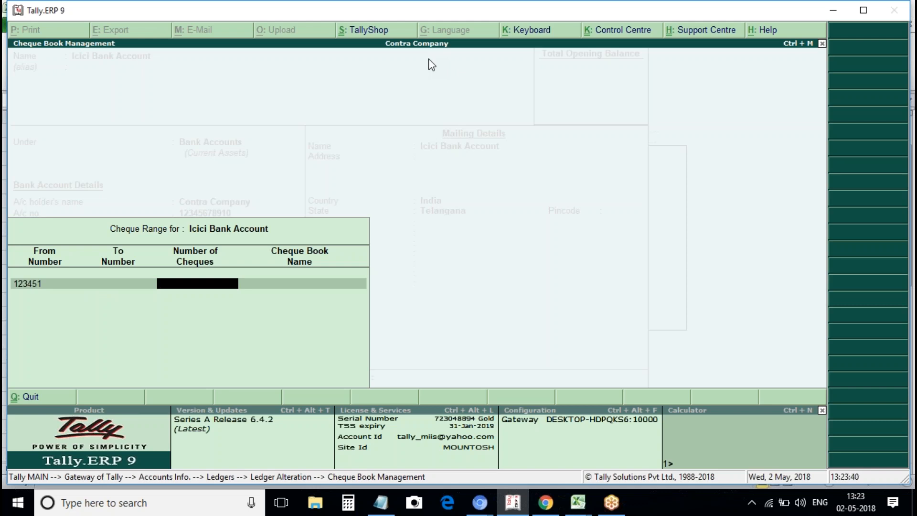
text(25)
key(Return)
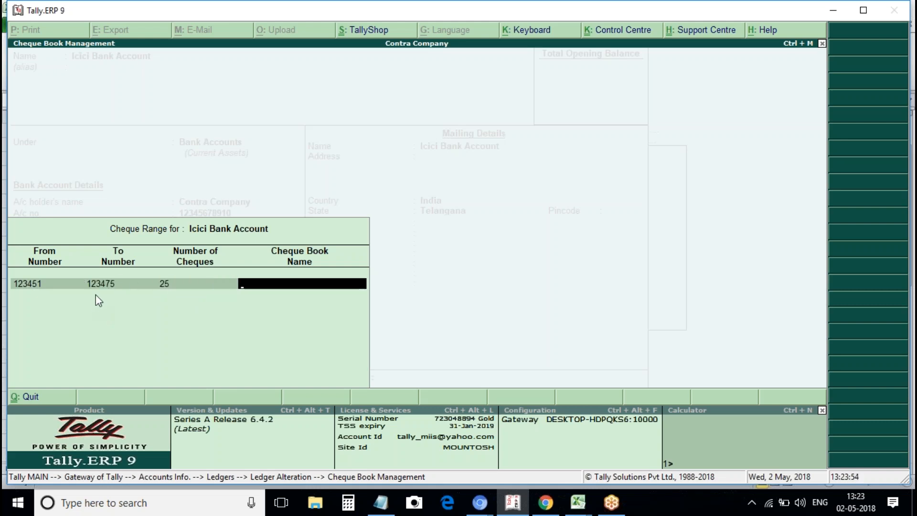
key(BackSpace)
Restore 50 cheques (ending 123500) and name the first cheque book Book1.
text(50)
key(Return)
text(Base)
key(BackSpace)
key(BackSpace)
key(BackSpace)
text(ook1)
key(Return)
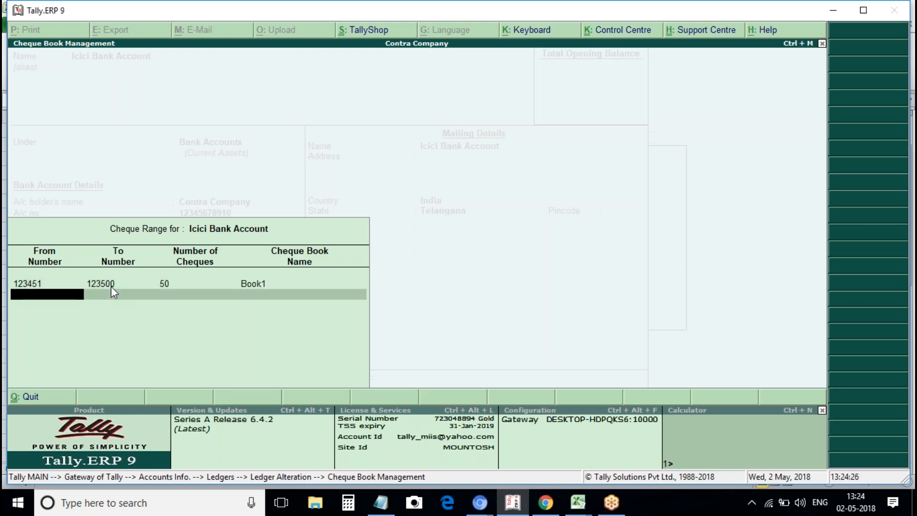
Add Book2 starting at cheque 234501 with 50 cheques.
text(23456)
key(BackSpace)
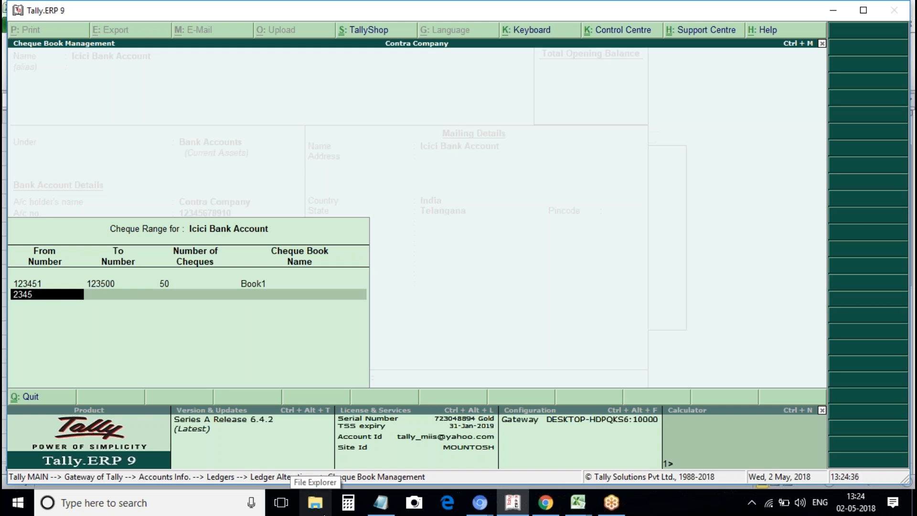
text(01)
key(Return)
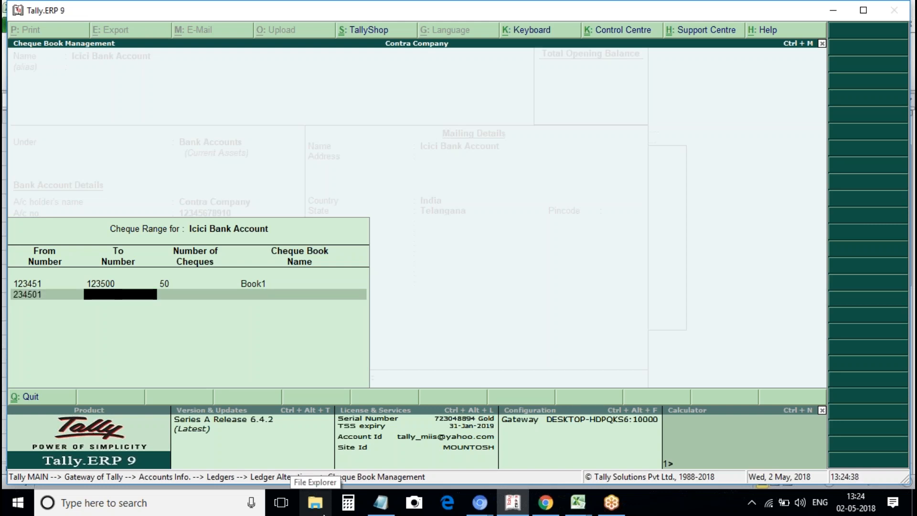
key(Return)
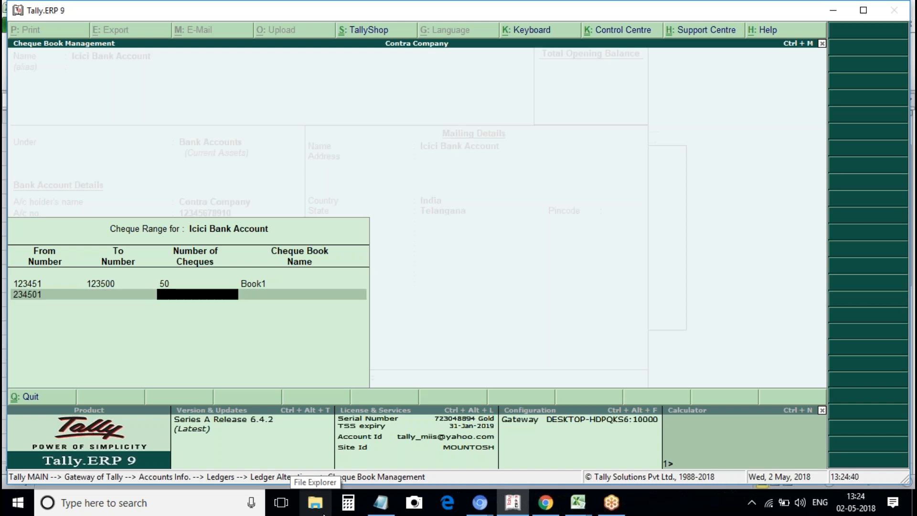
text(50)
key(Return)
text(Book2)
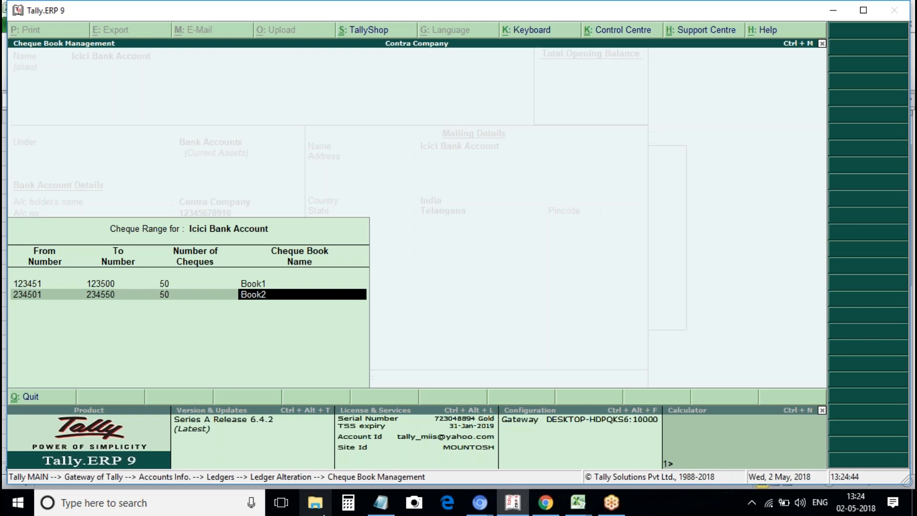
key(Return)
key(Return)
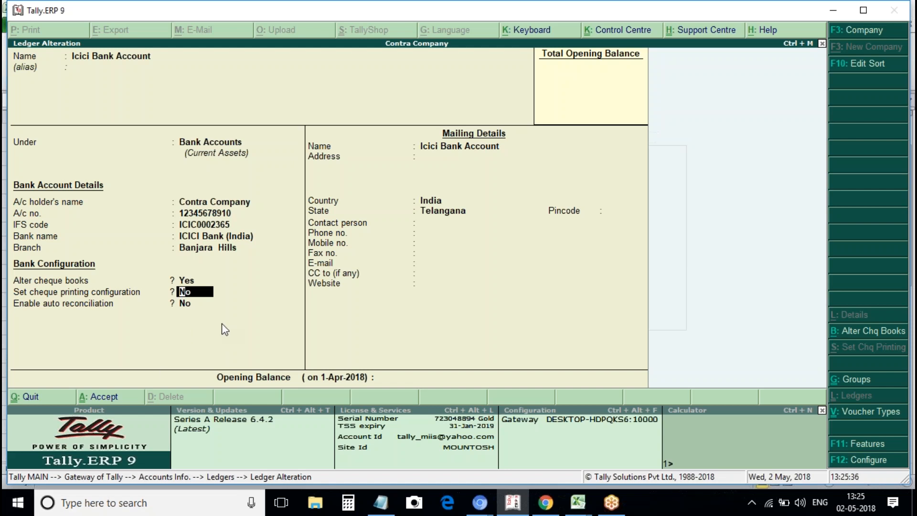
Set cheque printing configuration to Yes, which raises the Accounting Features error.
text(y)
In the company's F11 Accounting Features, enable cheque printing and set transaction types to Yes.
key(Return)
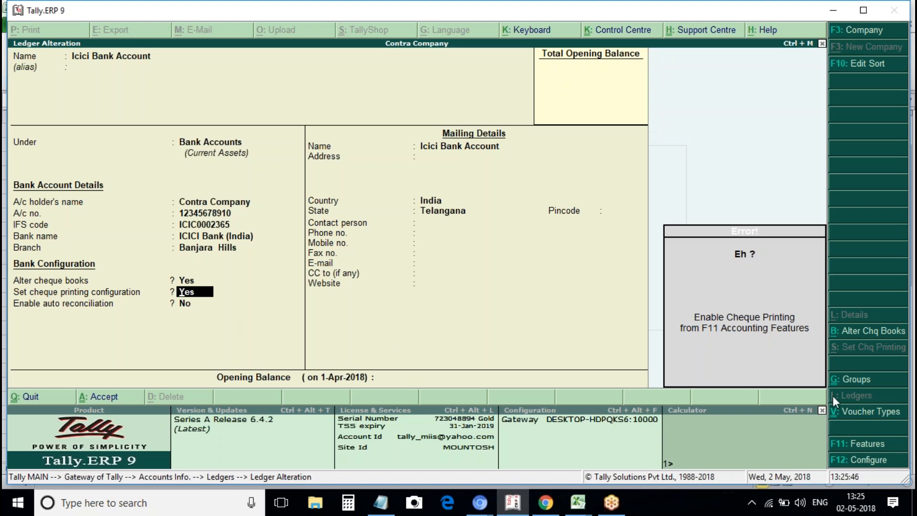
click(858, 443)
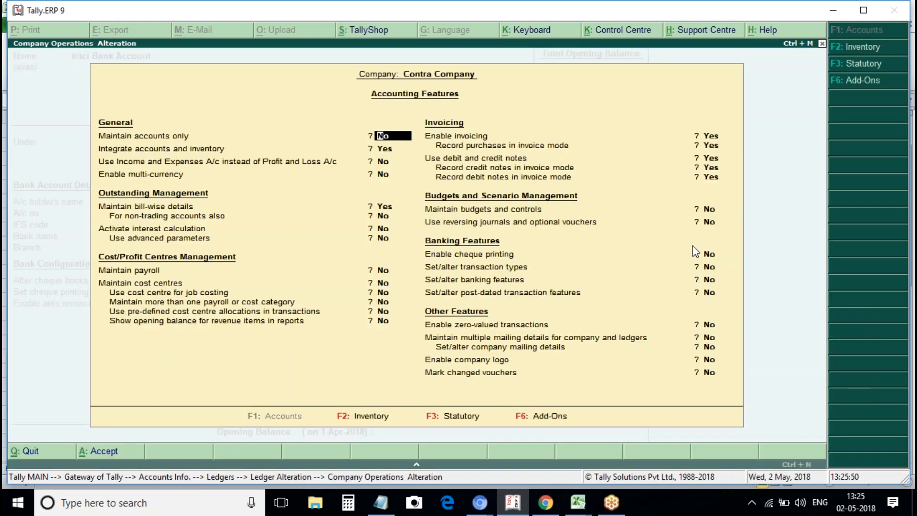
click(705, 255)
key(y)
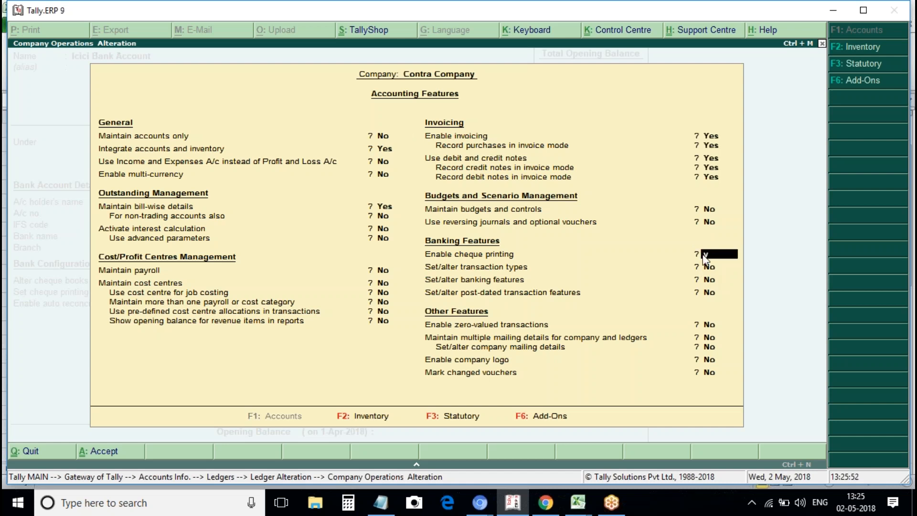
key(Return)
key(y)
key(Return)
key(ctrl+a)
Enable banking features, save the company features and step back through the ledger's cheque book management.
key(y)
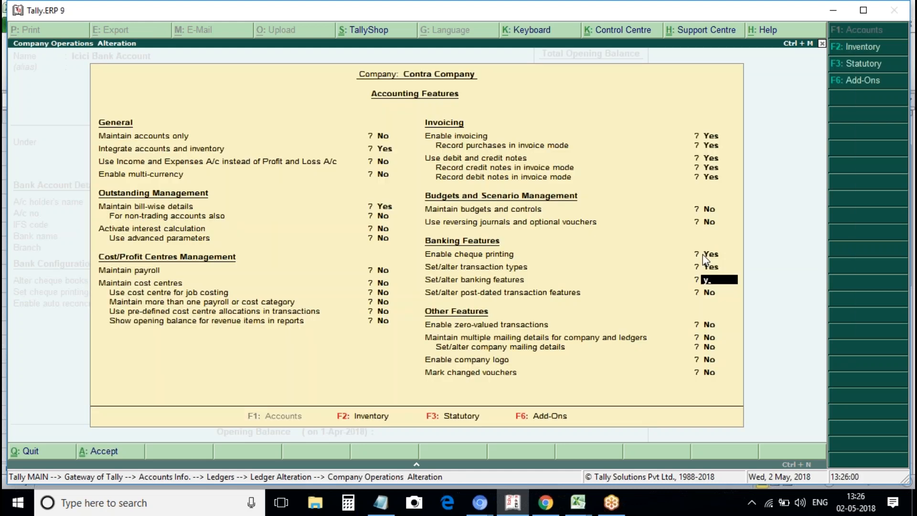
key(Return)
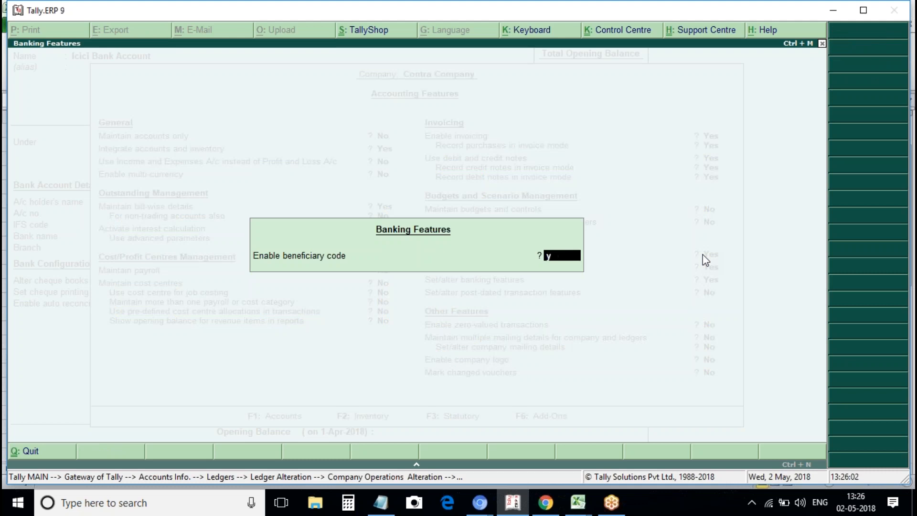
key(Return)
key(ctrl+a)
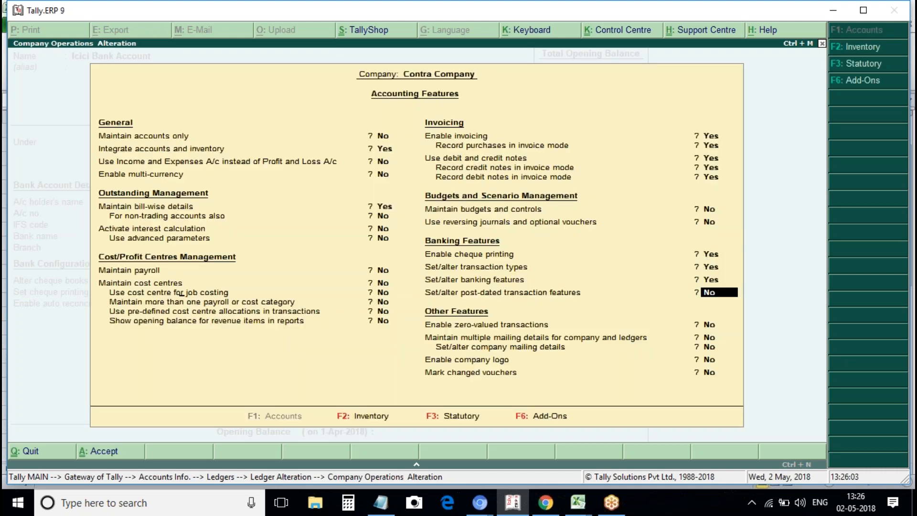
key(Return)
key(Return)
key(Return)
key(Return)
key(Return)
key(Return)
key(Return)
key(Return)
key(Return)
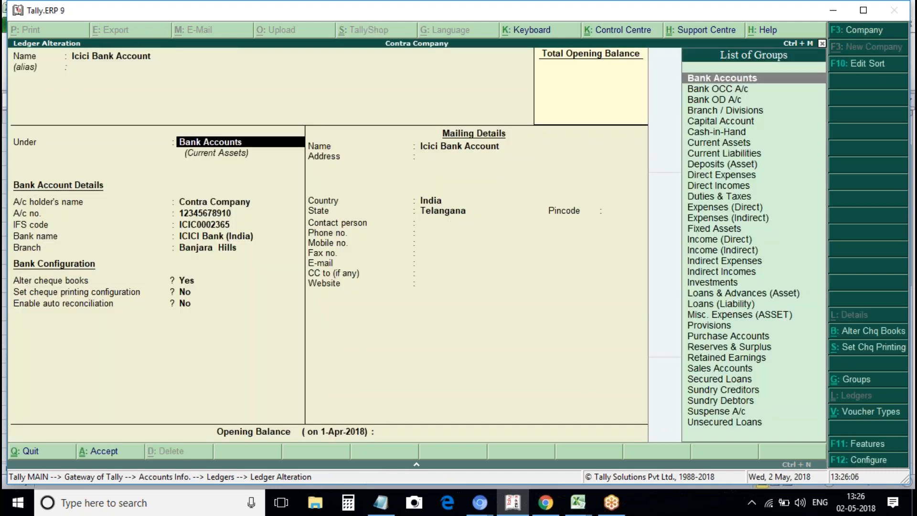
key(Return)
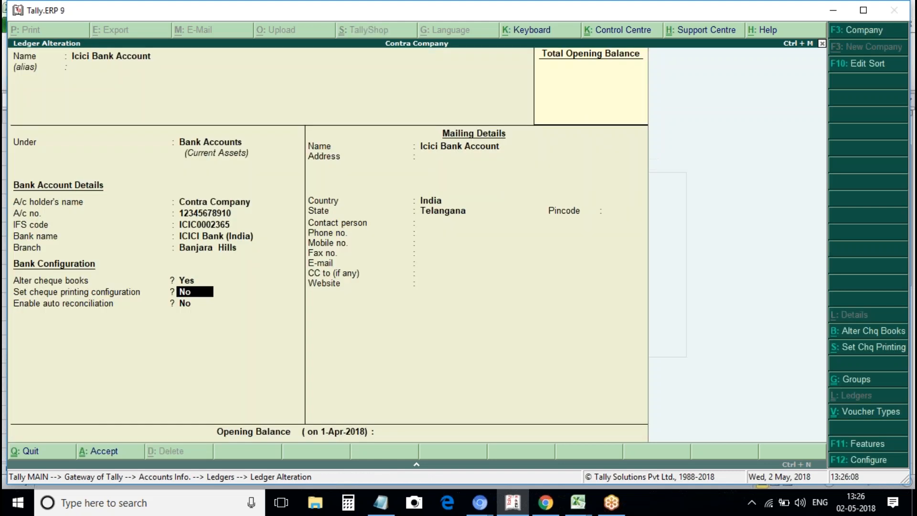
Set cheque printing configuration to Yes and preview CTS Formats 4, 5 and 3.
text(y)
key(Return)
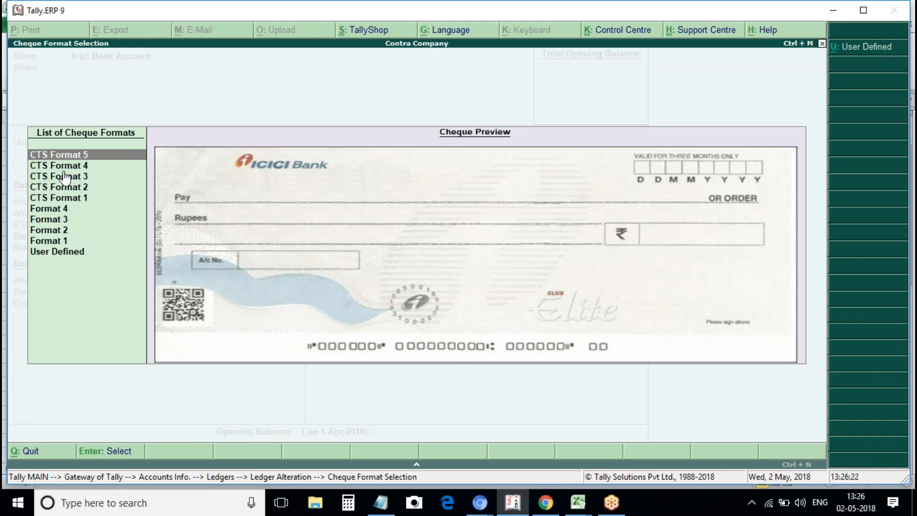
key(Down)
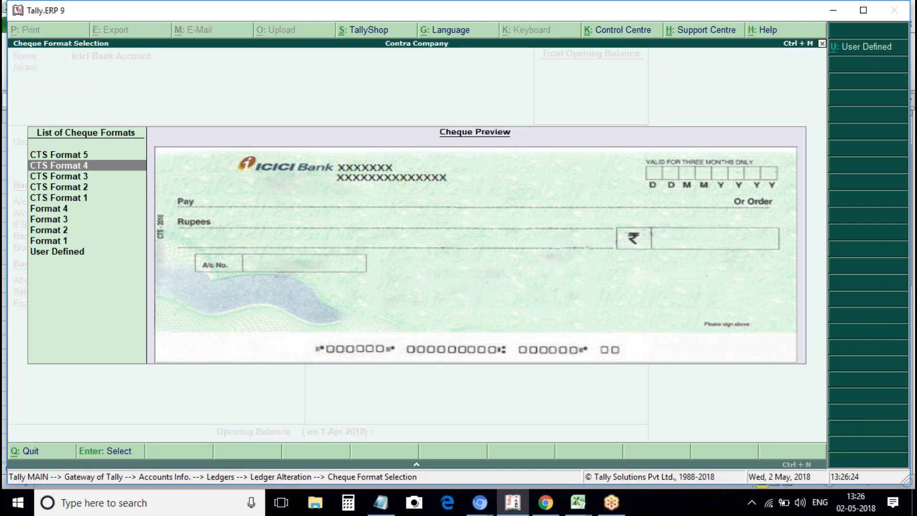
click(82, 157)
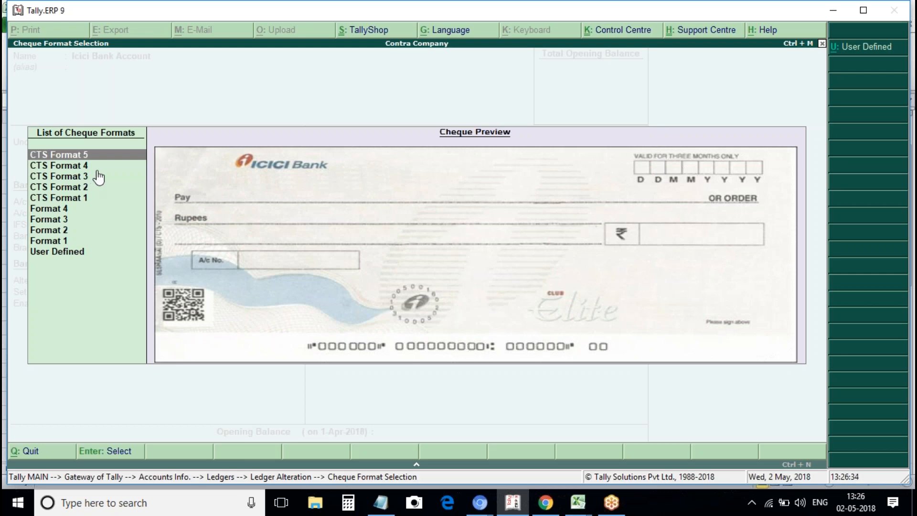
key(Down)
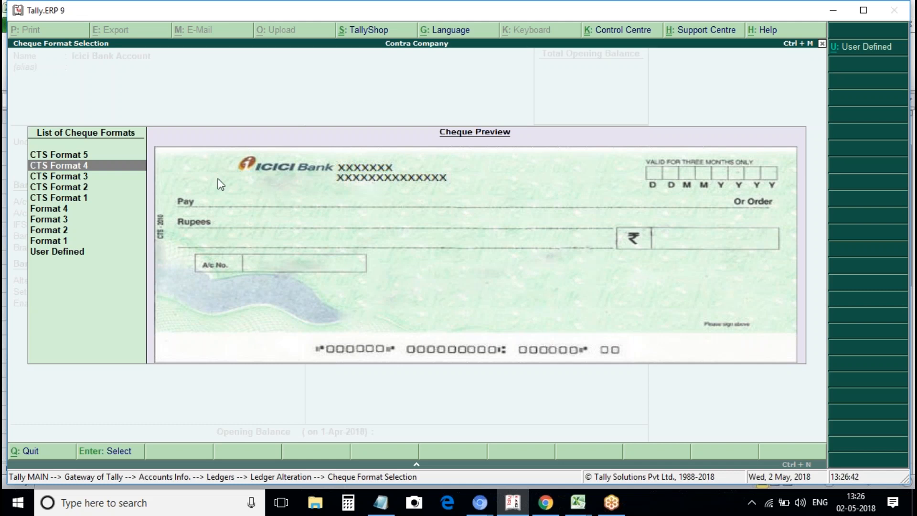
click(83, 177)
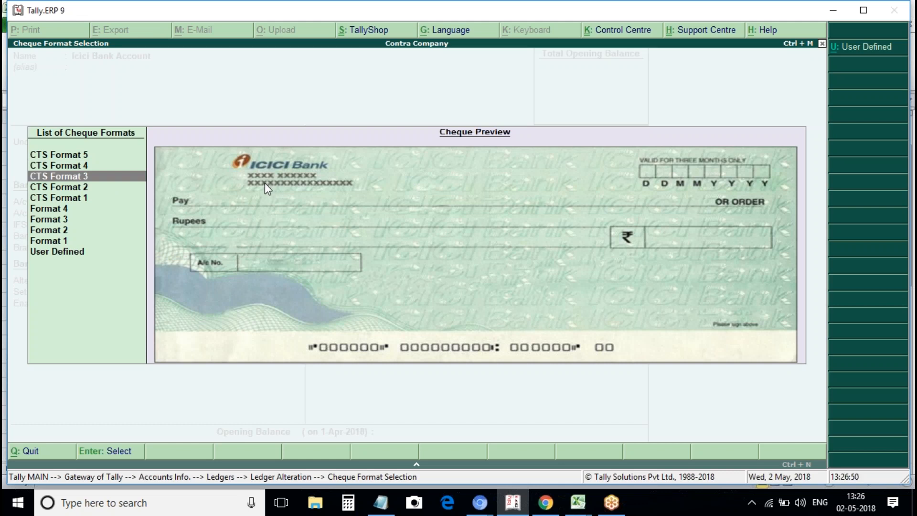
Preview CTS Formats 2 and 1, then Formats 4 to 1, and reach User Defined.
click(73, 189)
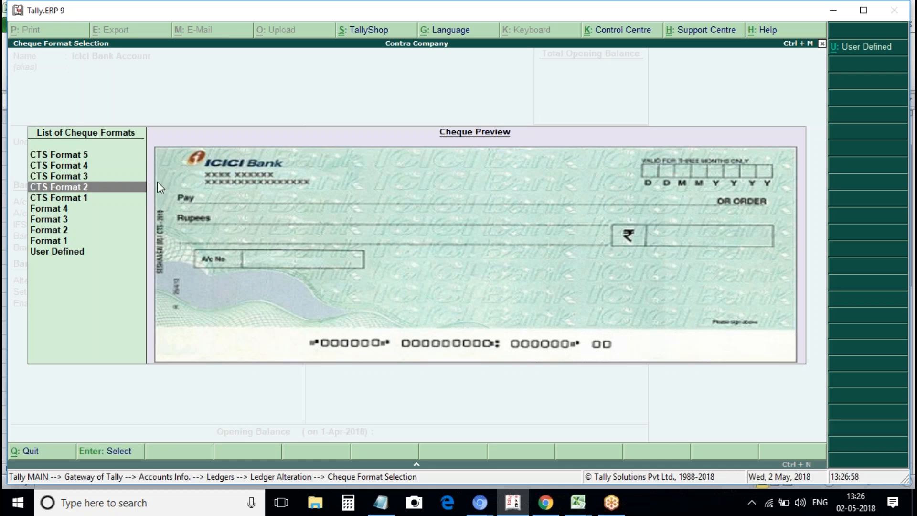
click(74, 199)
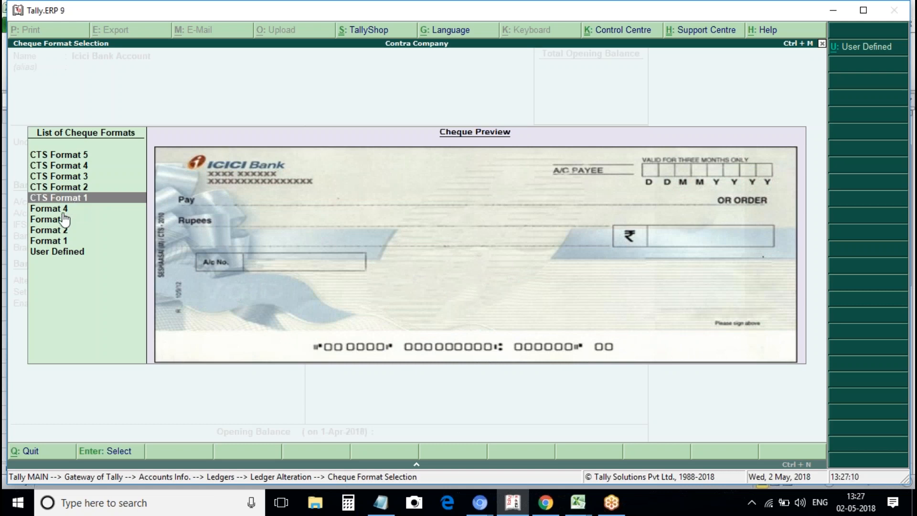
key(Down)
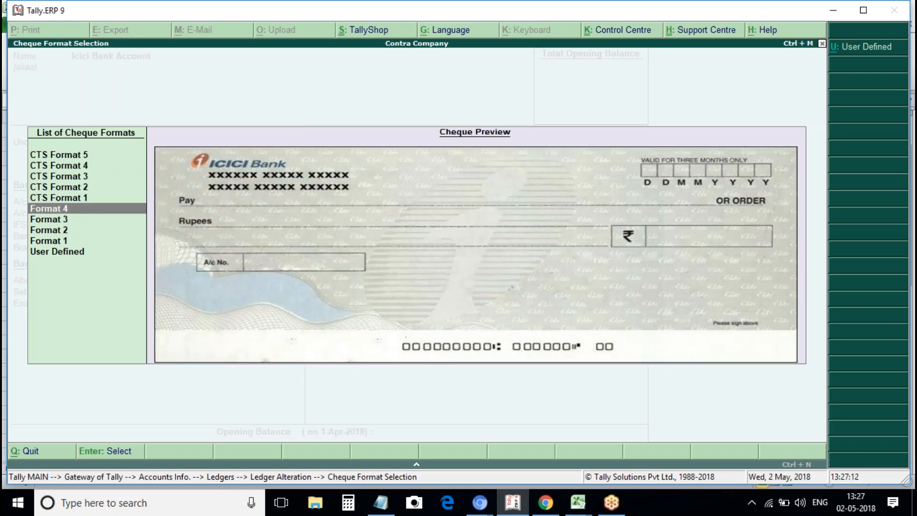
key(Down)
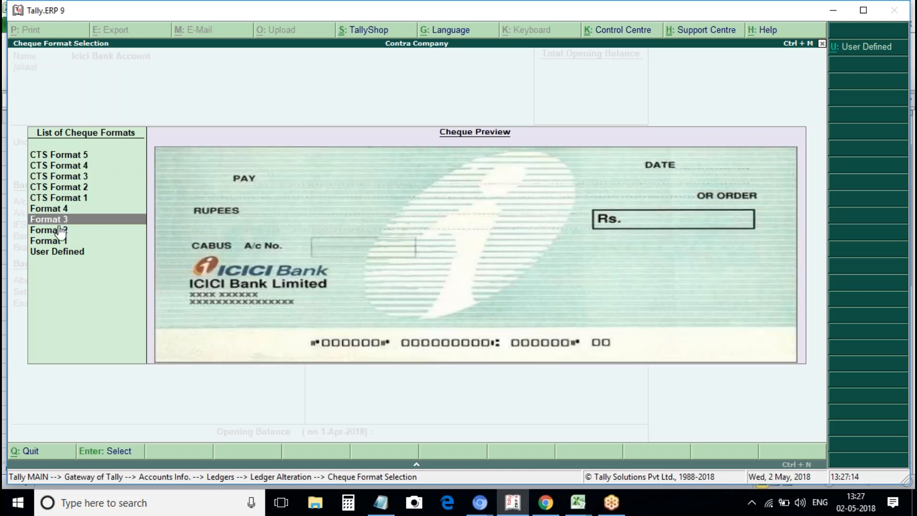
key(Down)
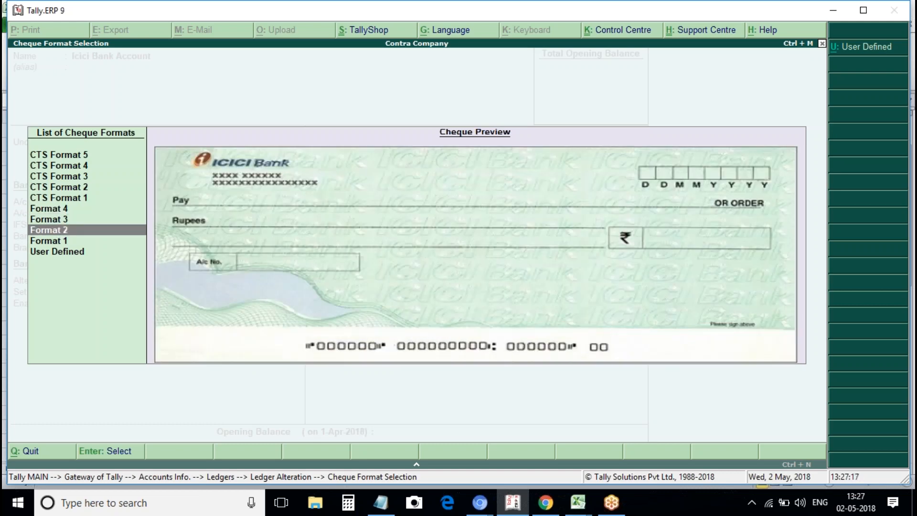
key(Down)
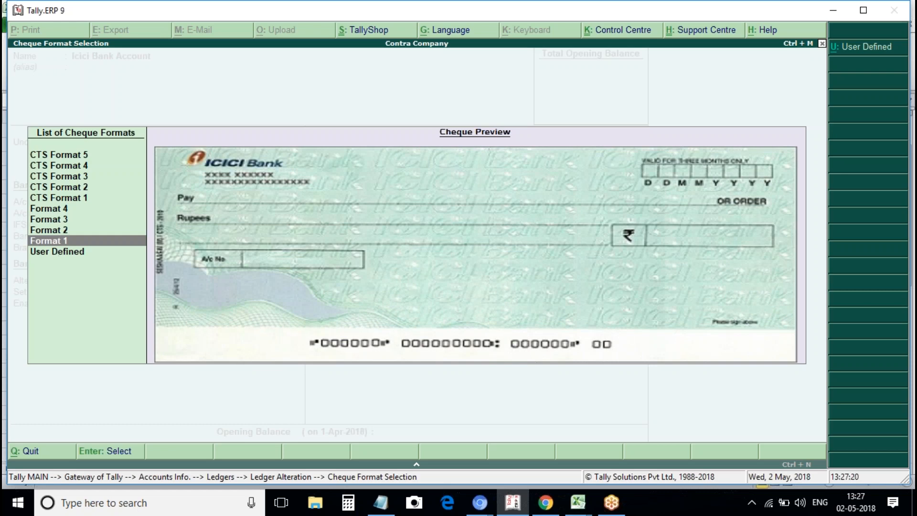
key(Down)
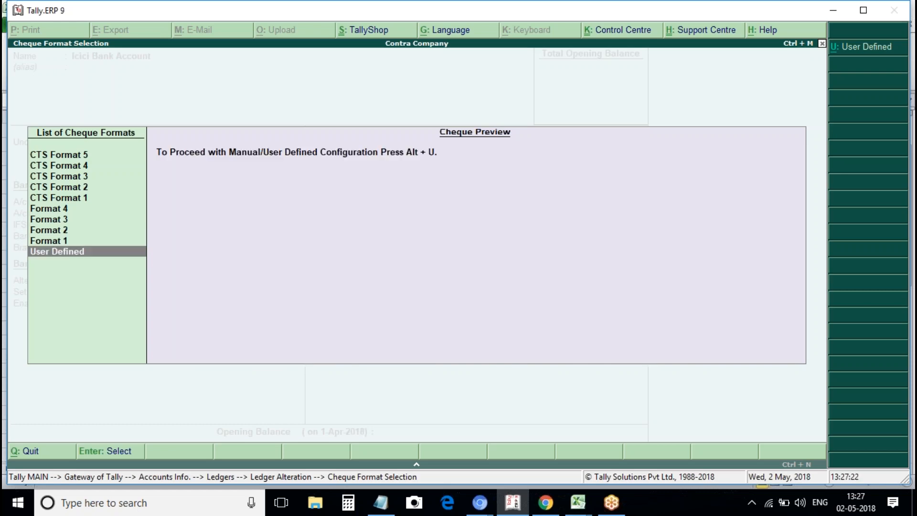
Open and close the user-defined cheque dimensions configuration several times, previewing CTS Format 5.
click(865, 47)
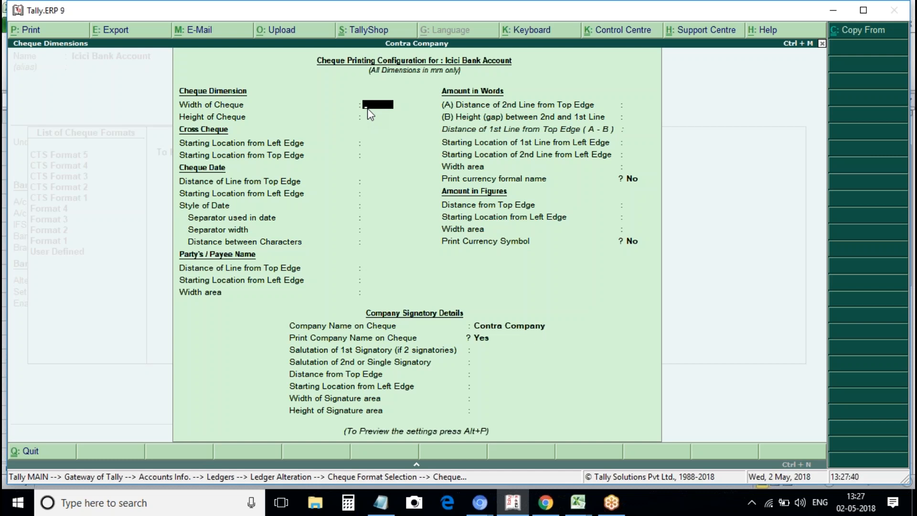
key(Escape)
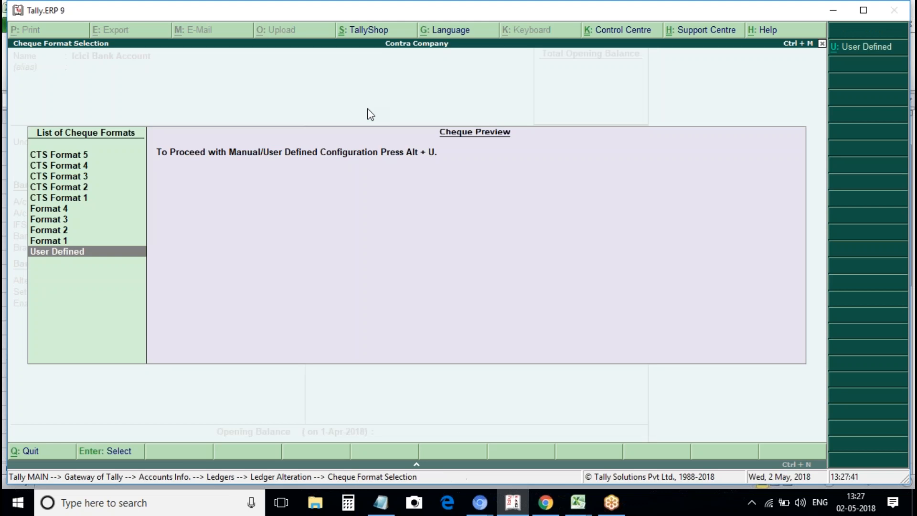
click(89, 151)
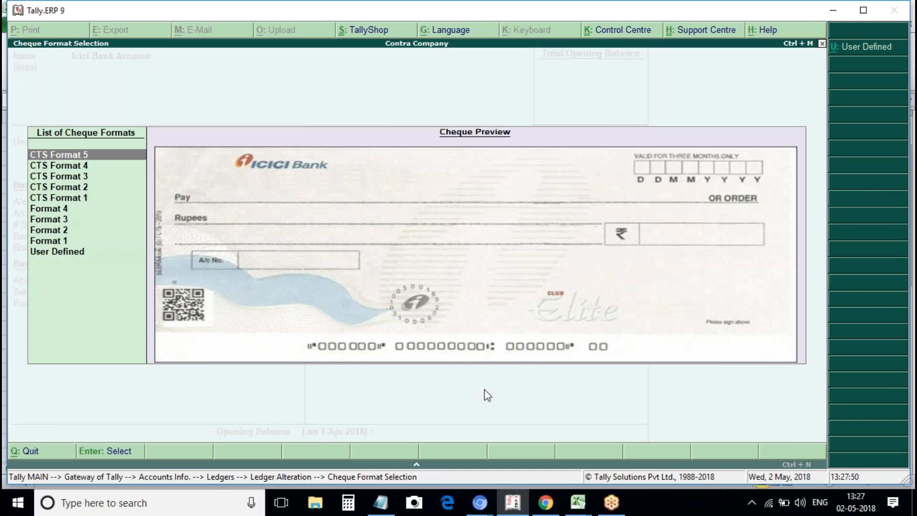
click(860, 46)
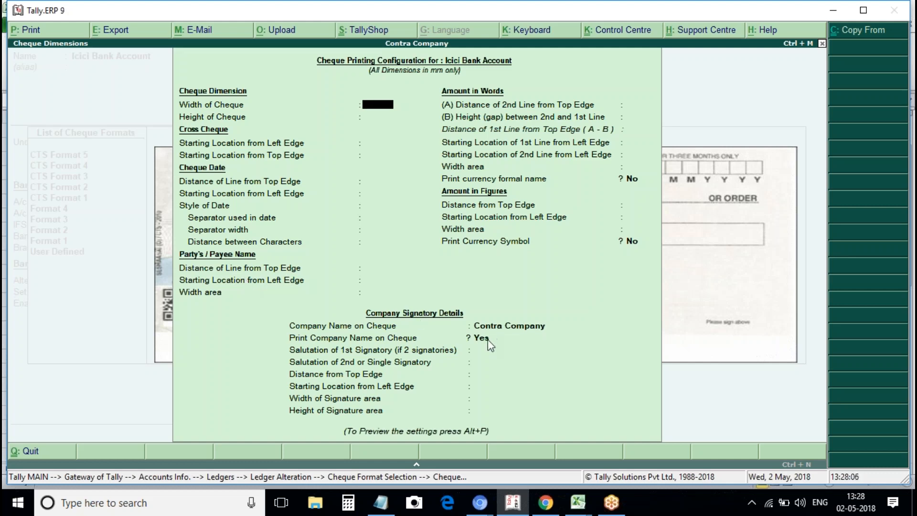
key(Escape)
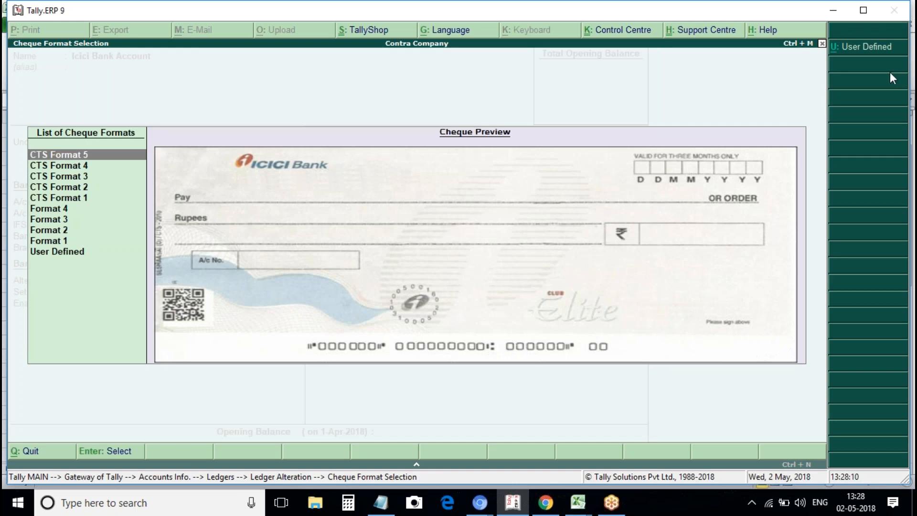
click(883, 48)
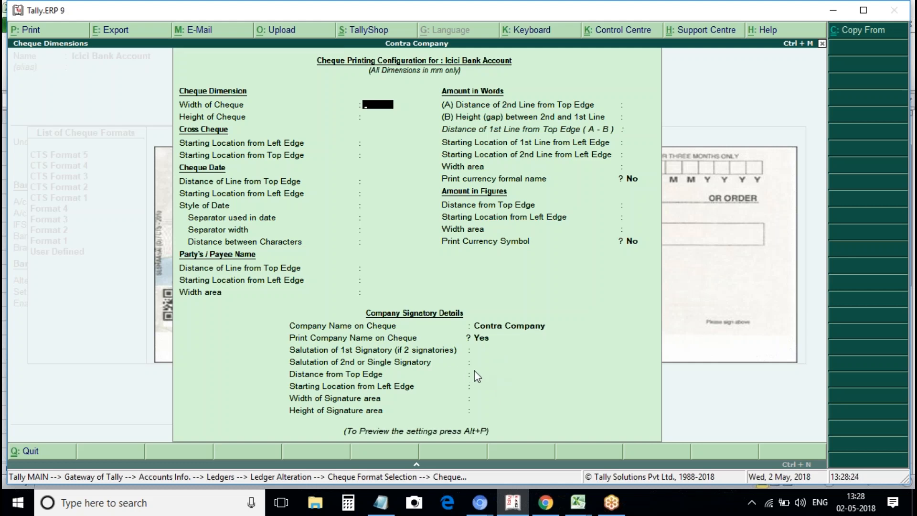
key(Escape)
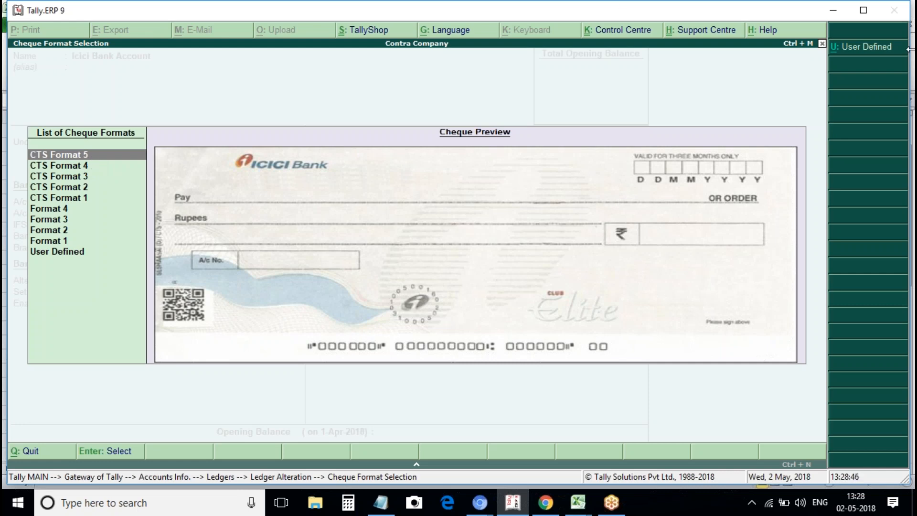
Copy the Sample Format dimensions (204 × 93 mm cheque) and request a sample print.
click(874, 50)
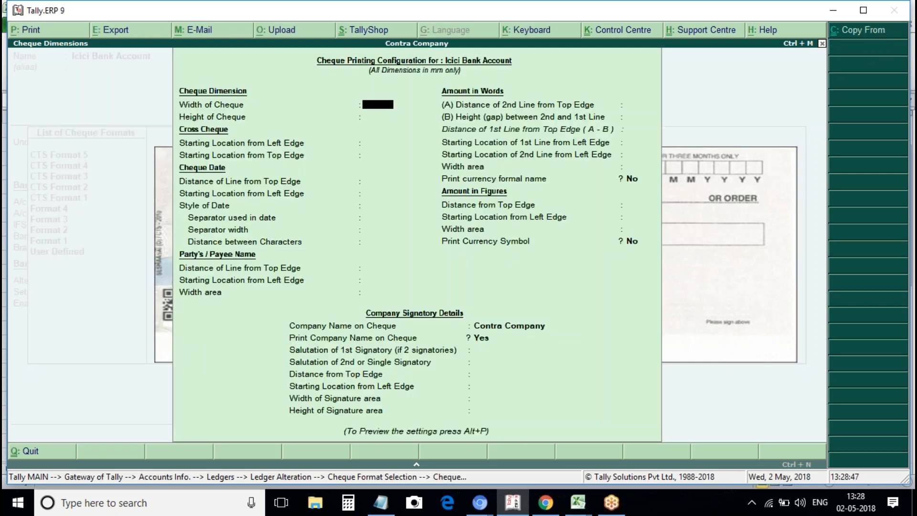
click(879, 36)
key(Return)
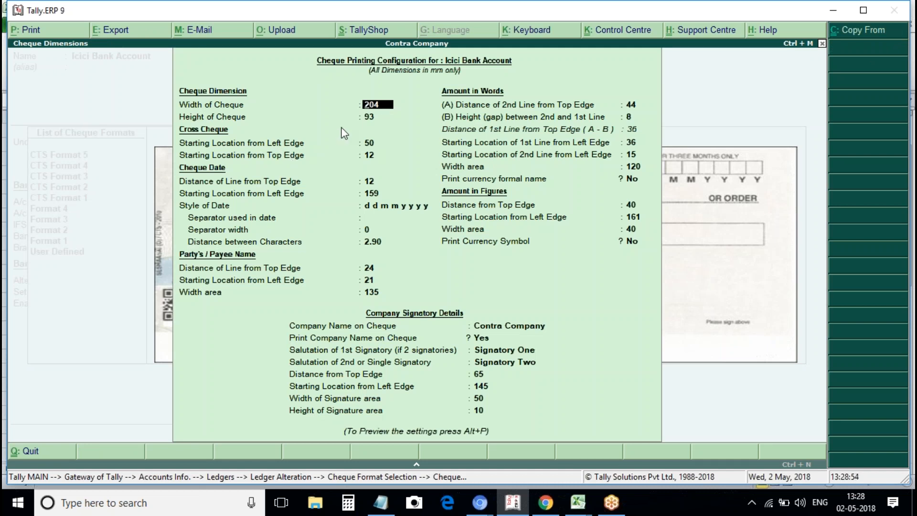
key(Return)
key(Return)
key(Return)
key(Return)
key(Return)
key(Return)
key(Return)
key(Return)
key(Return)
key(Return)
key(Return)
key(Return)
key(Return)
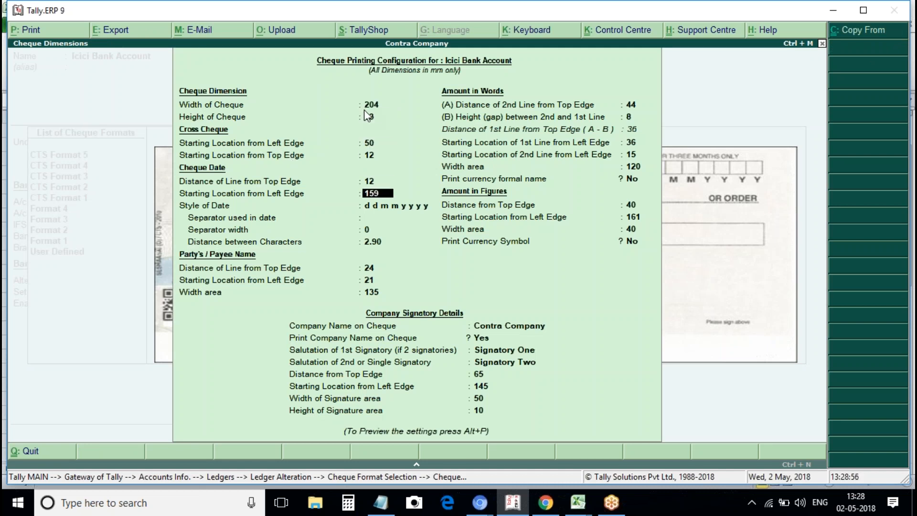
key(Return)
key(Return)
key(Return)
key(Return)
key(Return)
key(Return)
key(Return)
key(Return)
key(Return)
key(Return)
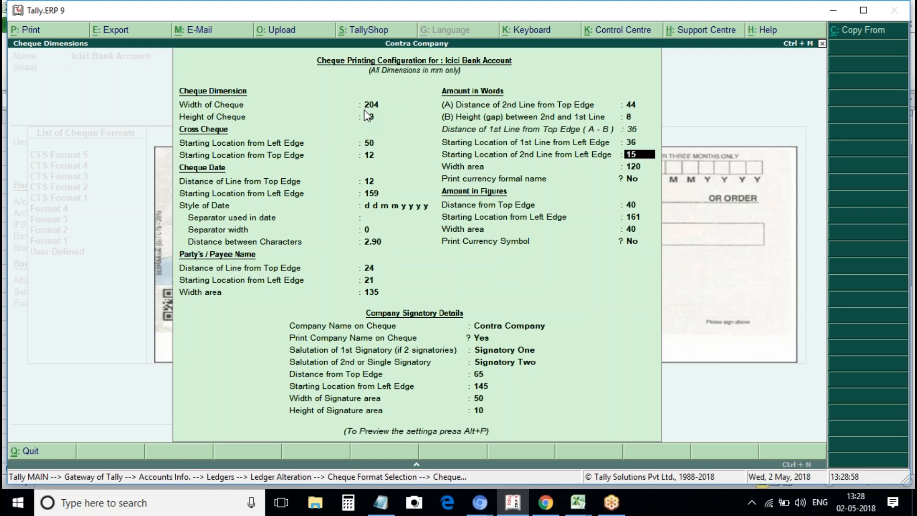
key(Return)
key(Return)
key(Return)
key(Return)
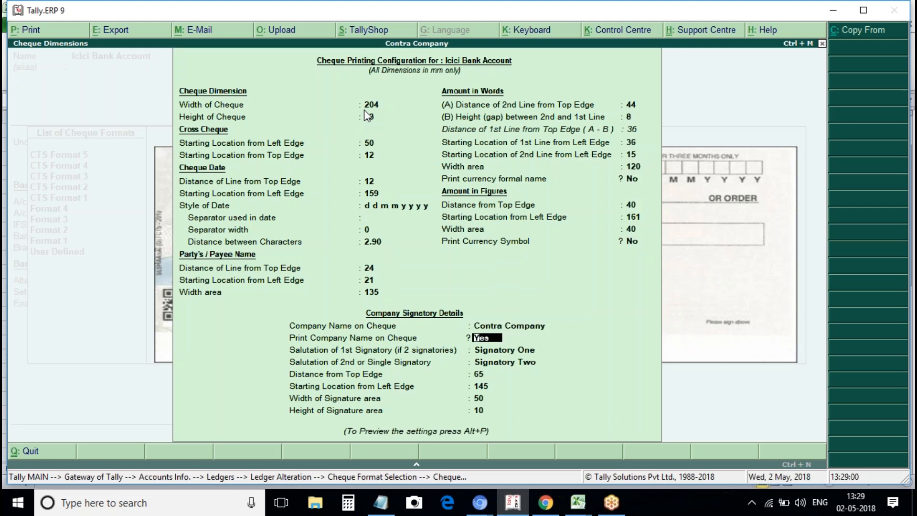
key(Return)
key(Return)
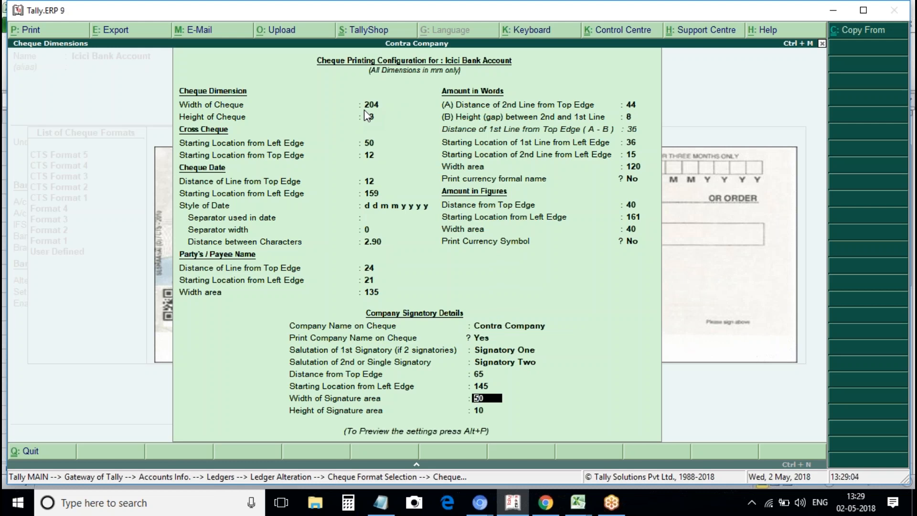
key(alt+p)
Preview the enlarged sample cheque, mute the system sound, and exit back to the ICICI Bank ledger.
key(Return)
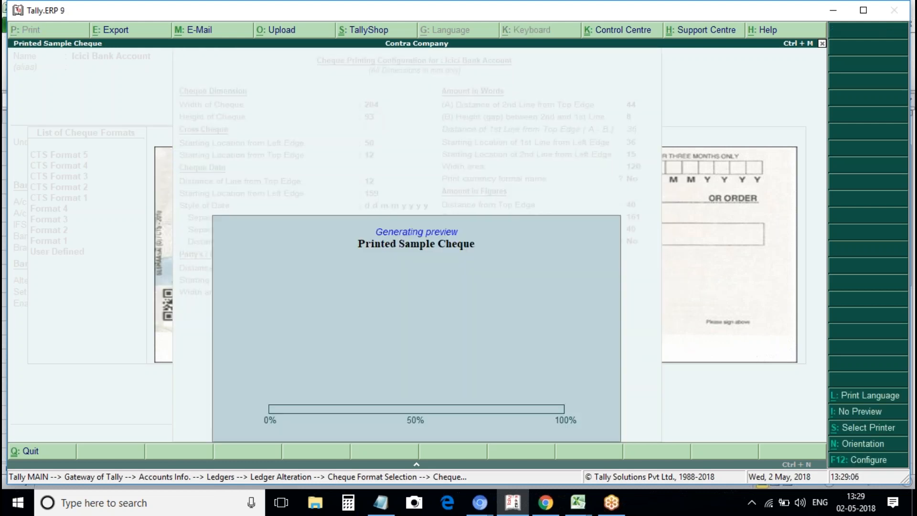
key(alt+z)
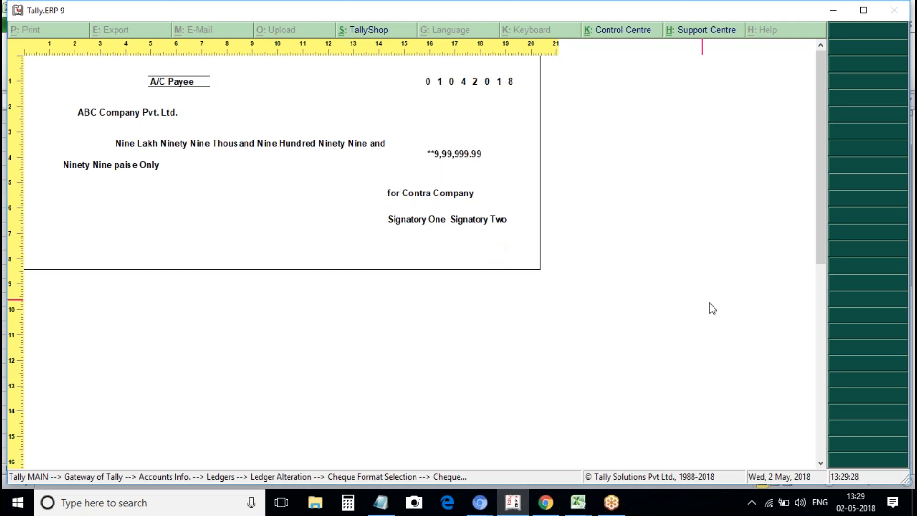
click(800, 502)
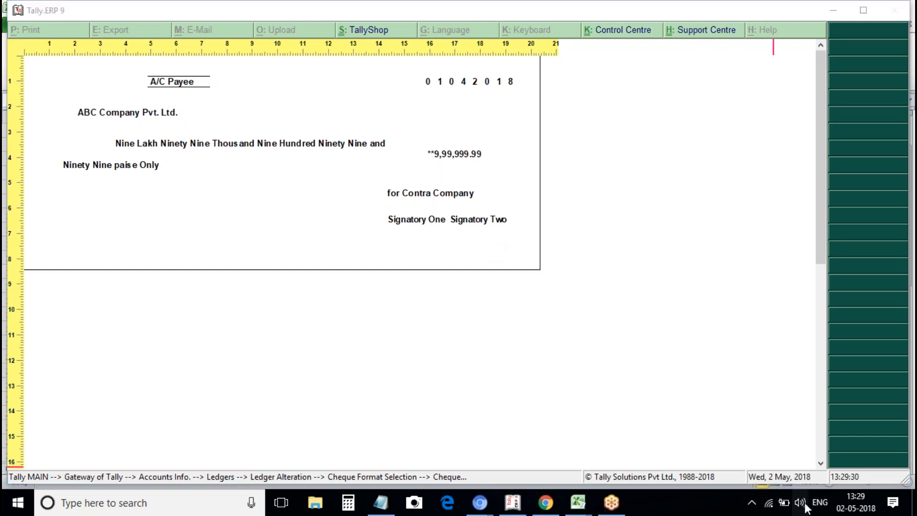
click(695, 471)
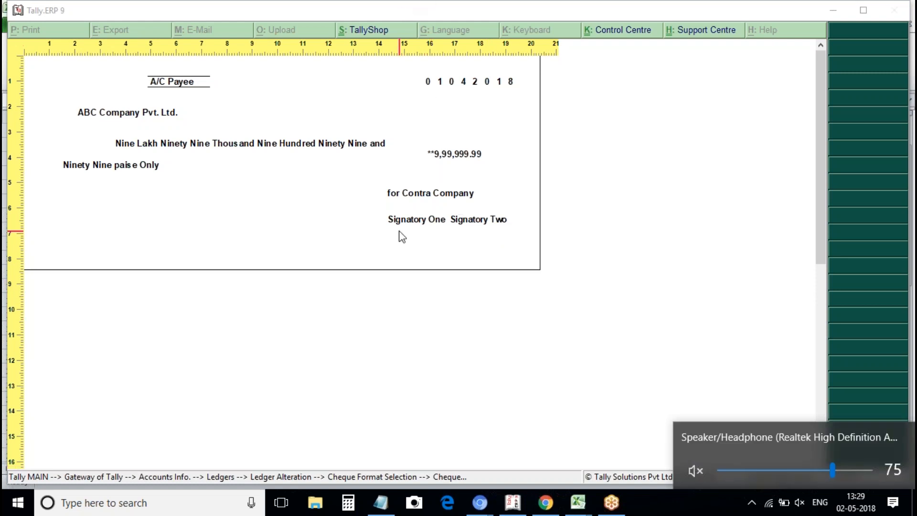
click(514, 509)
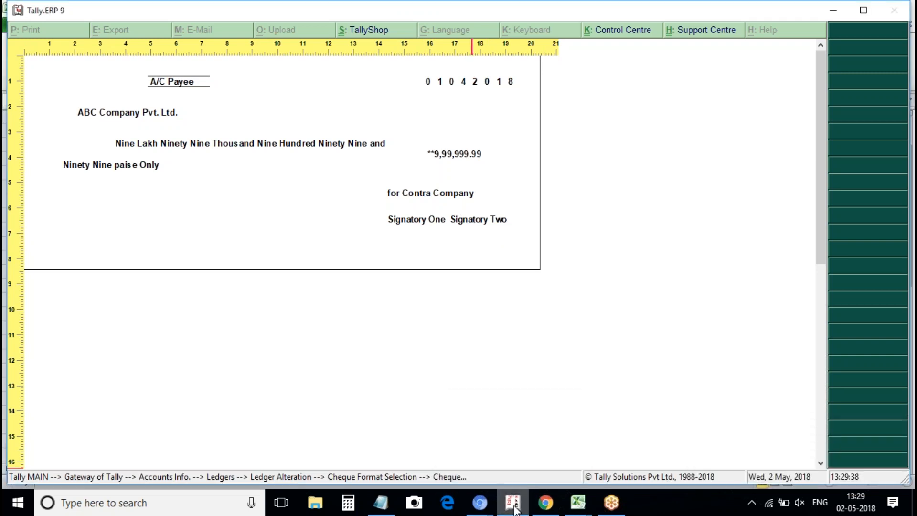
key(Escape)
key(Escape)
key(Escape)
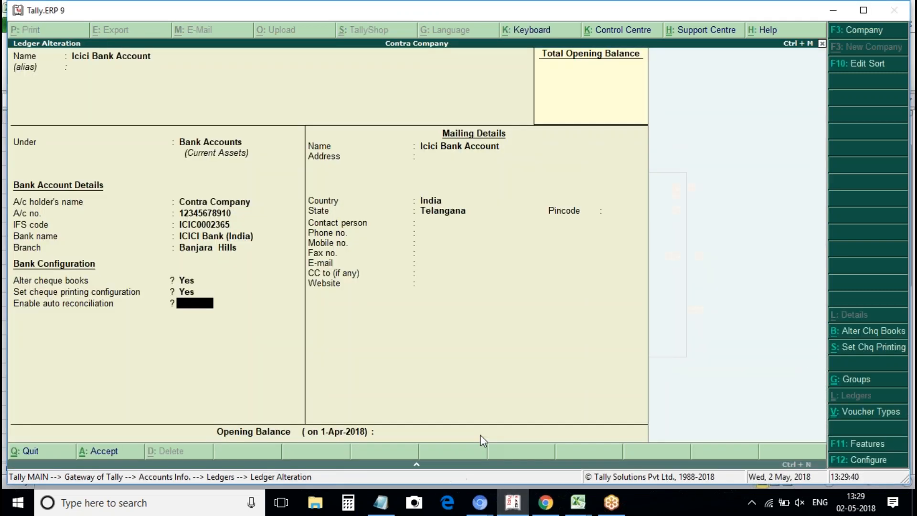
Quit the ledger alteration and start creating a new voucher type from Accounts Info.
key(y)
key(Escape)
key(Escape)
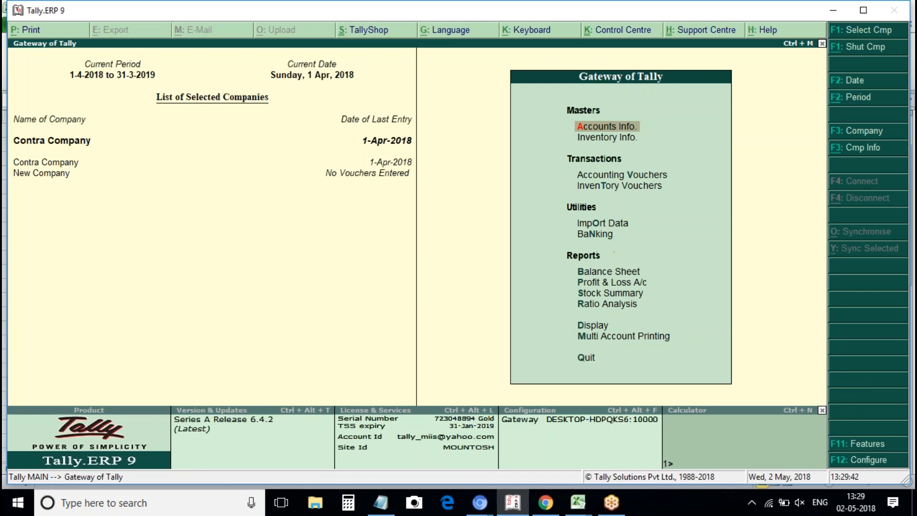
key(Return)
key(Down)
key(Down)
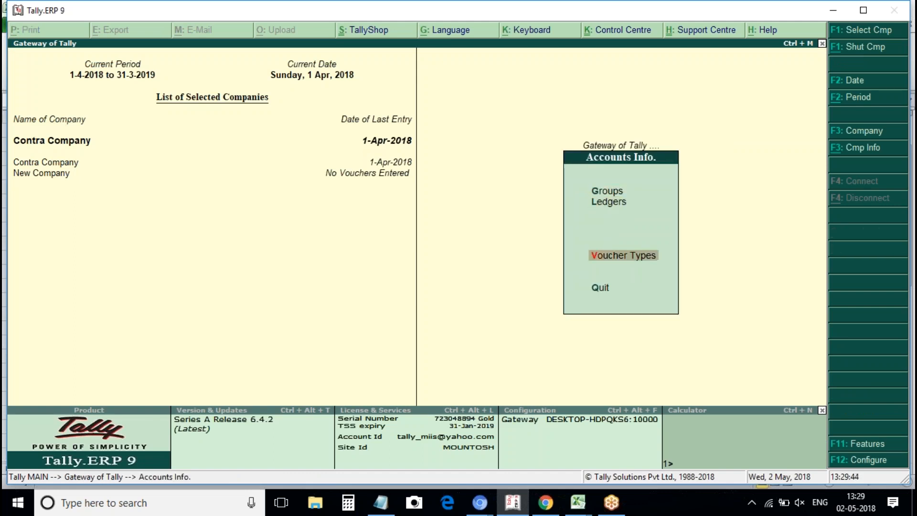
key(Return)
key(Return)
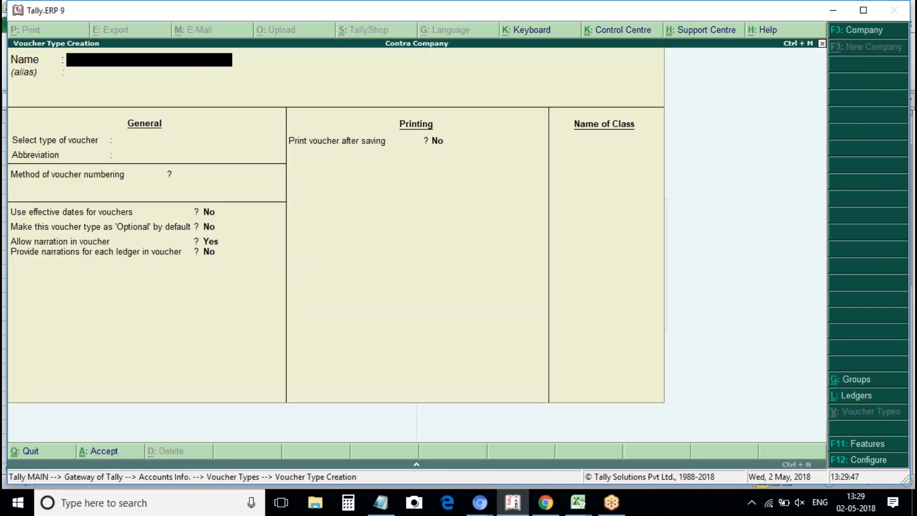
Name the new voucher type 'Sales 3'.
text(Sales 3)
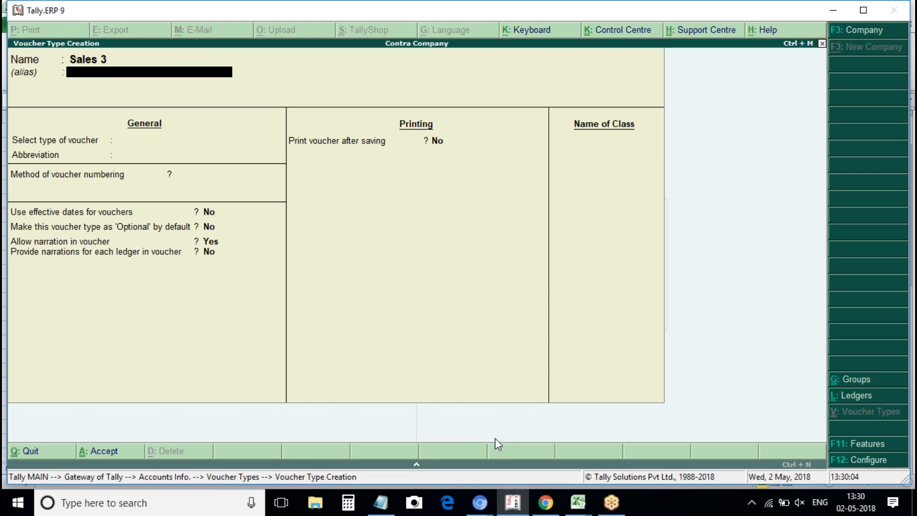
key(Return)
Set its type to Sales with automatic numbering and add the class 'Sales 5'.
text(Sale)
key(Return)
key(Return)
key(Return)
key(Return)
key(Return)
key(Return)
key(Return)
key(Return)
key(Return)
key(Return)
key(Return)
key(Return)
key(Return)
key(Return)
key(Return)
text(Sales 5)
Create a Sales ledger under Sales Accounts, affecting inventory, for the Sales 5 class allocation.
key(Return)
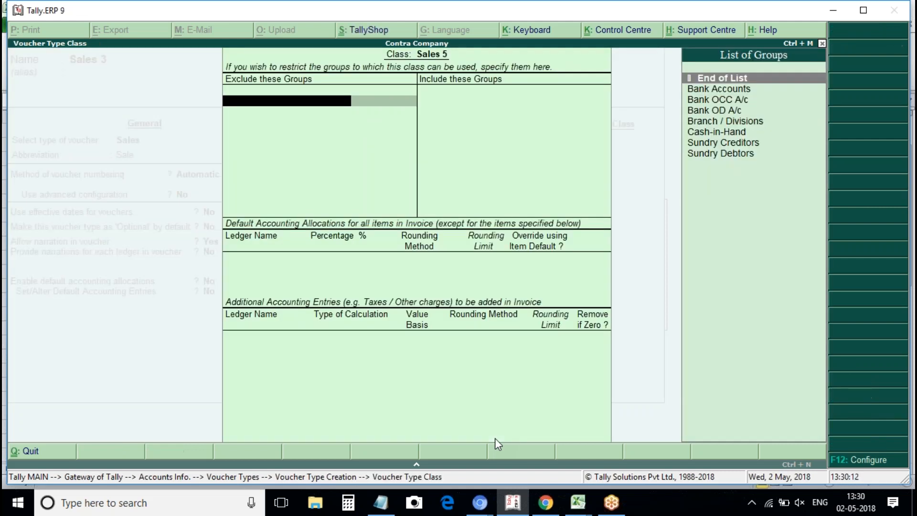
key(Return)
key(Return)
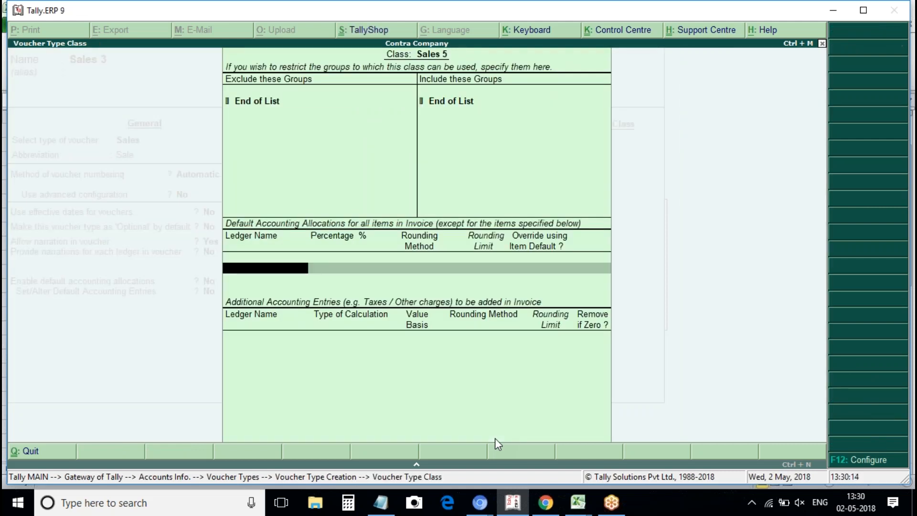
key(alt+c)
text(Sales)
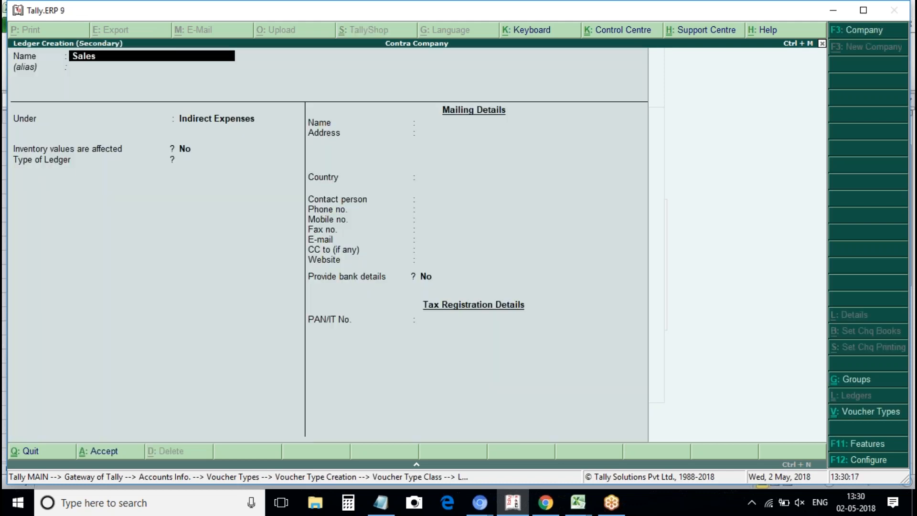
key(Return)
text(Sal)
key(Return)
text(y)
key(Return)
key(Return)
key(Return)
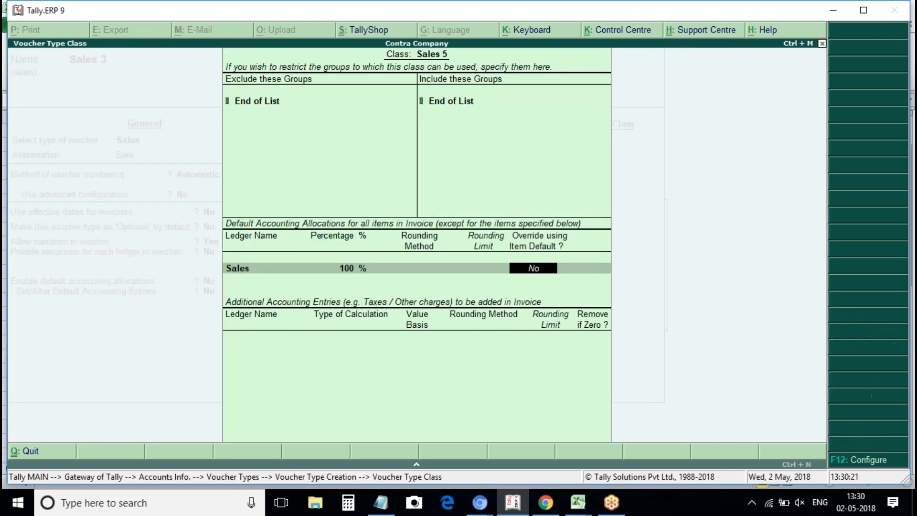
key(Return)
Start the Cgst additional-entry ledger under Duties & Taxes.
key(alt+c)
text(Services)
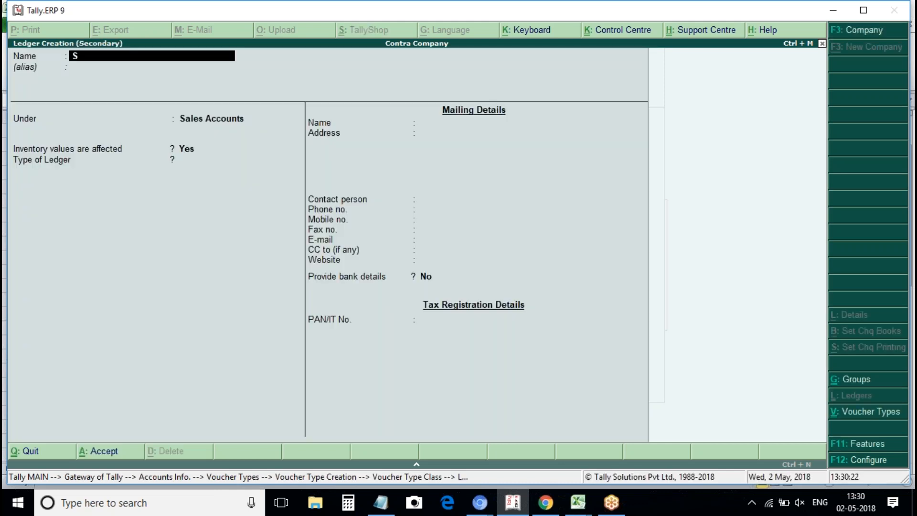
key(Return)
key(Return)
text(Indirect)
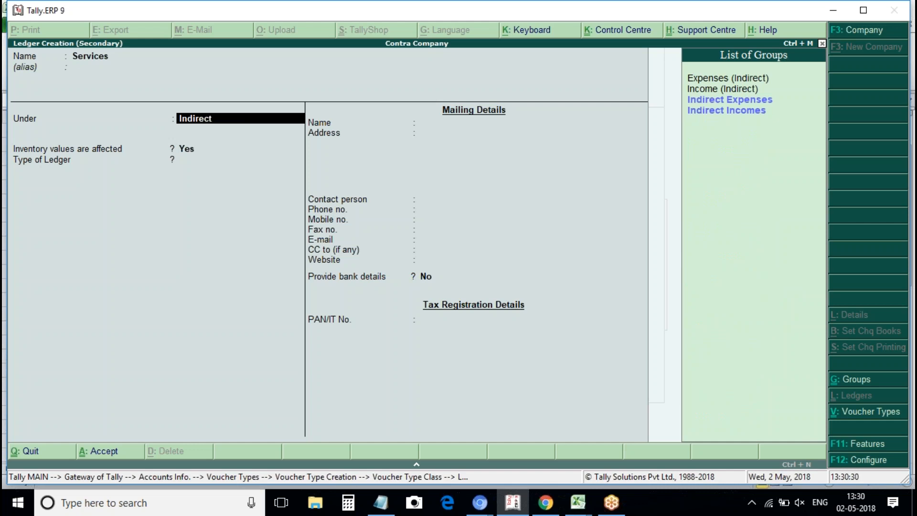
key(BackSpace)
key(BackSpace)
key(BackSpace)
key(BackSpace)
key(BackSpace)
key(BackSpace)
key(BackSpace)
key(BackSpace)
key(BackSpace)
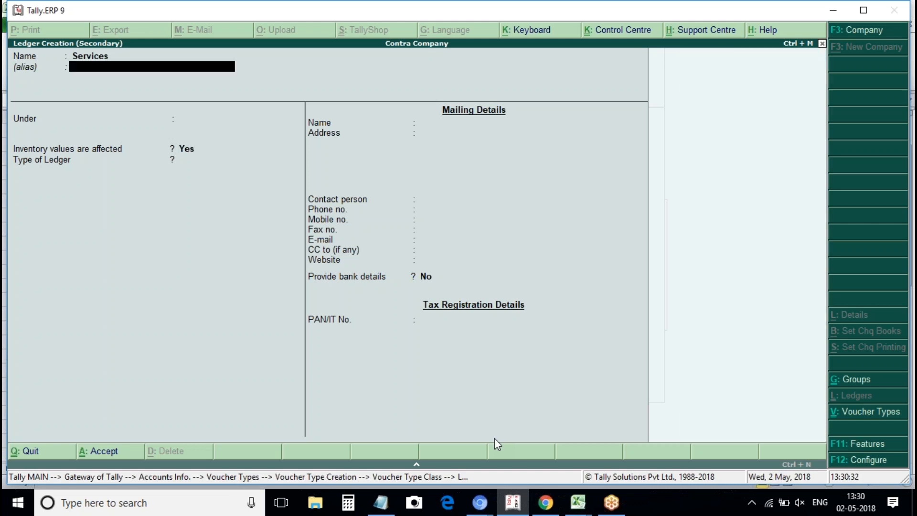
key(BackSpace)
text(Cgst)
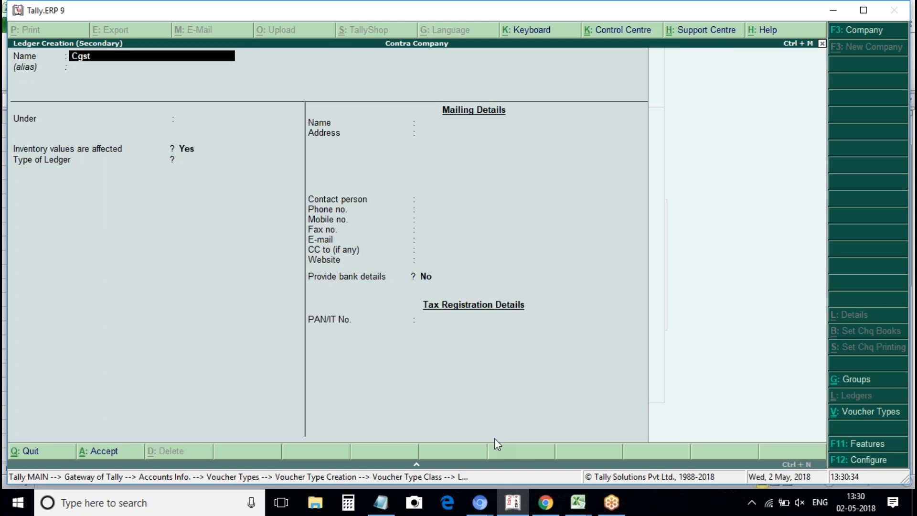
key(Return)
key(Return)
text(Dutie)
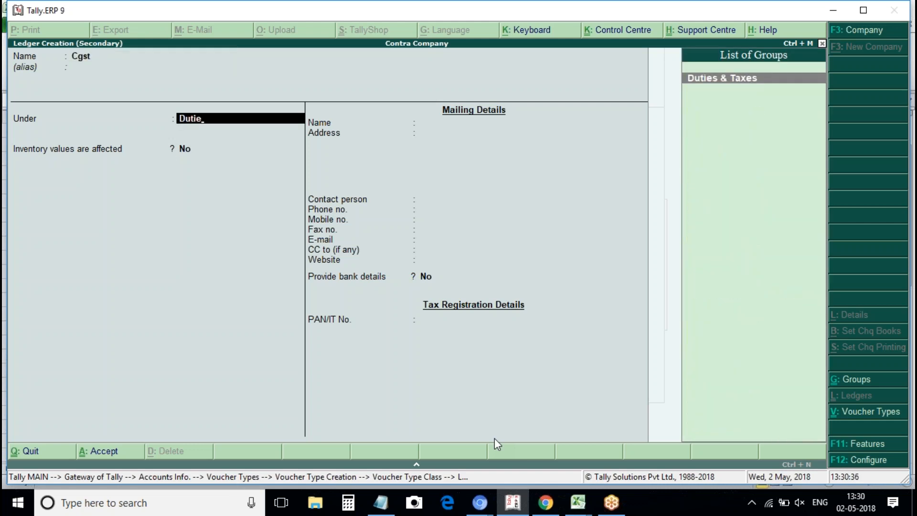
key(Return)
key(Return)
key(Return)
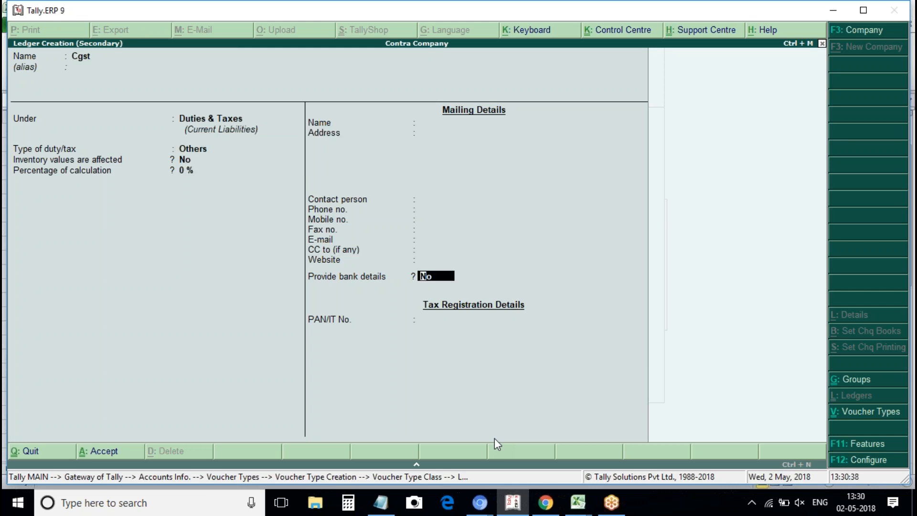
key(BackSpace)
key(BackSpace)
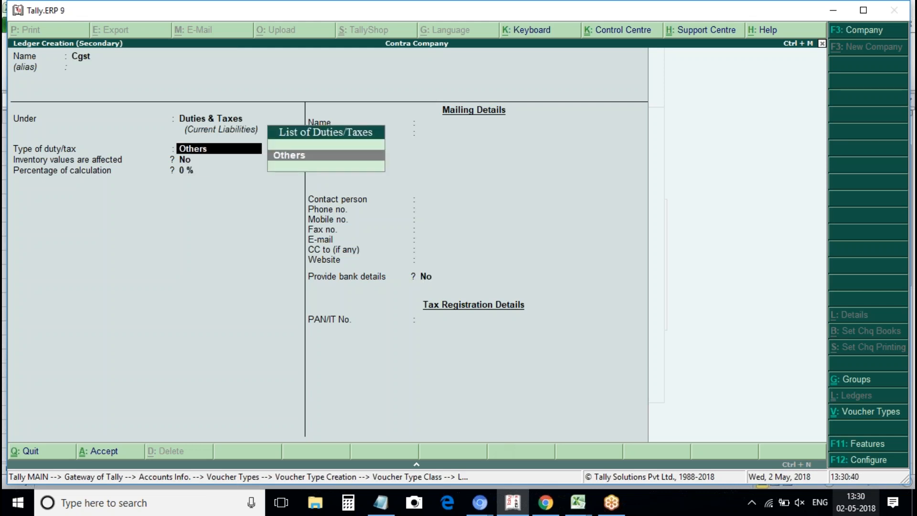
Enable GST for the company with Telangana as the state and enter the company's GSTIN.
click(882, 443)
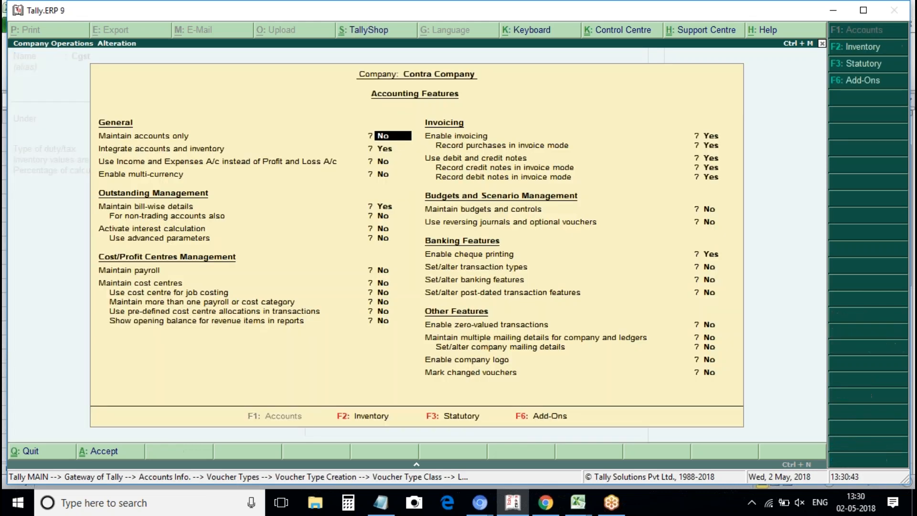
key(F3)
text(y)
key(Return)
text(y)
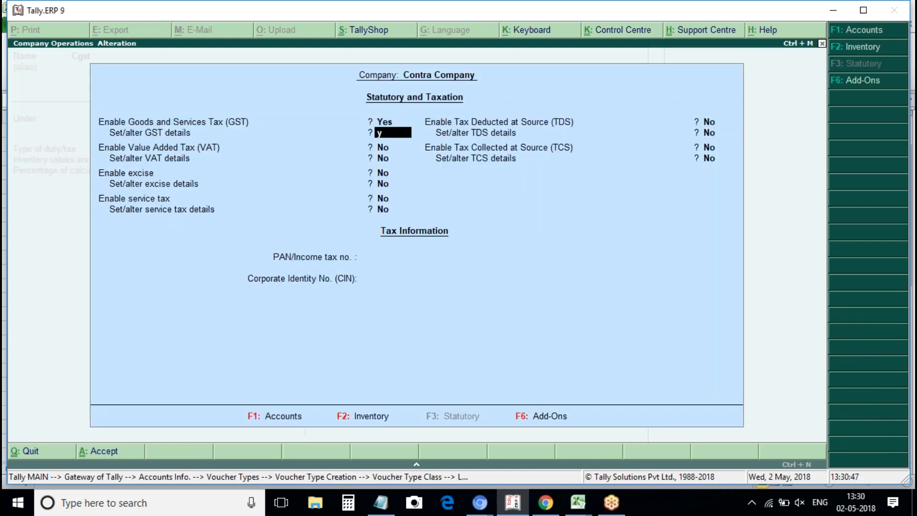
key(Return)
key(Return)
key(Return)
key(Return)
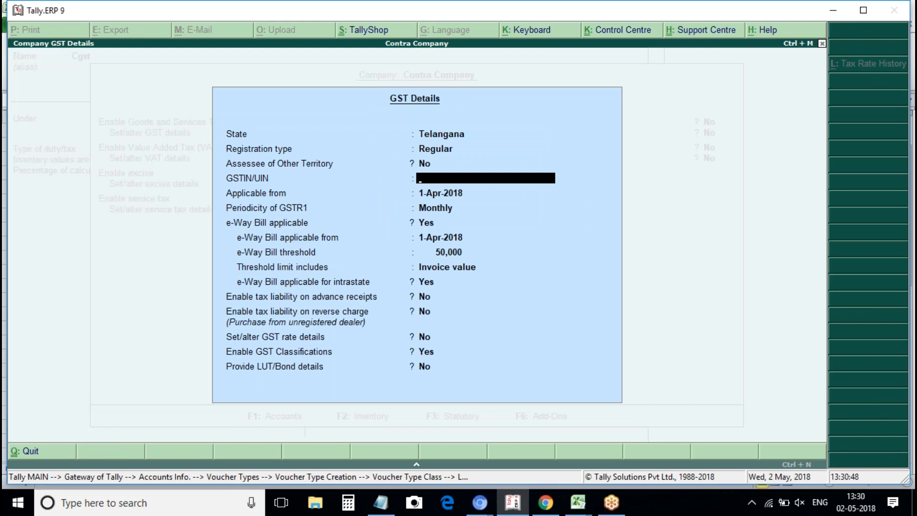
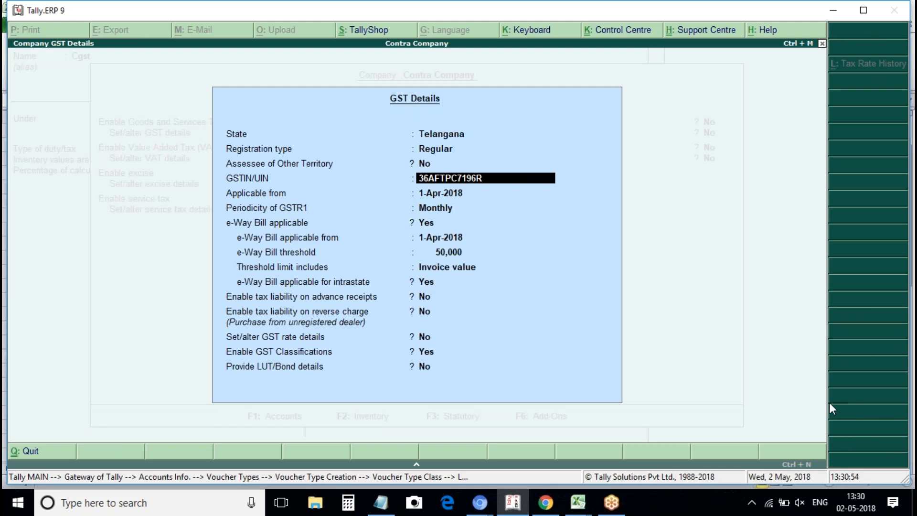
key(Return)
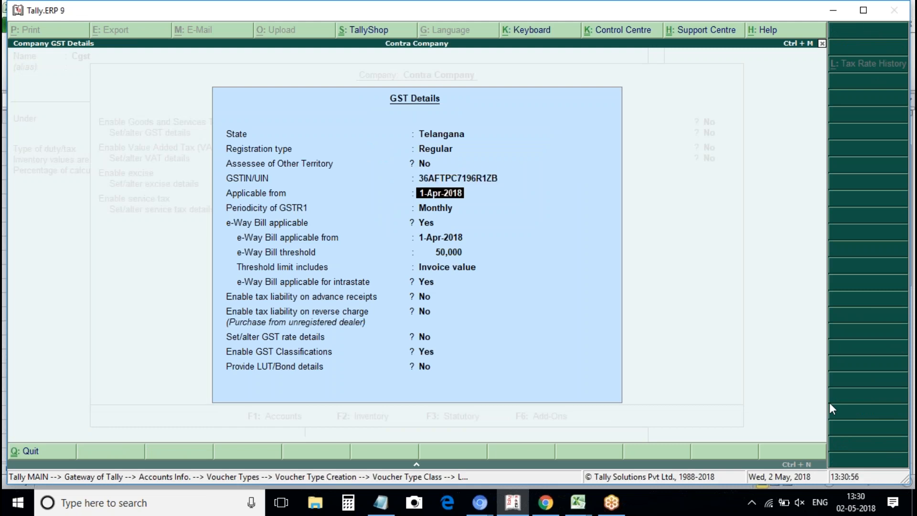
key(ctrl+a)
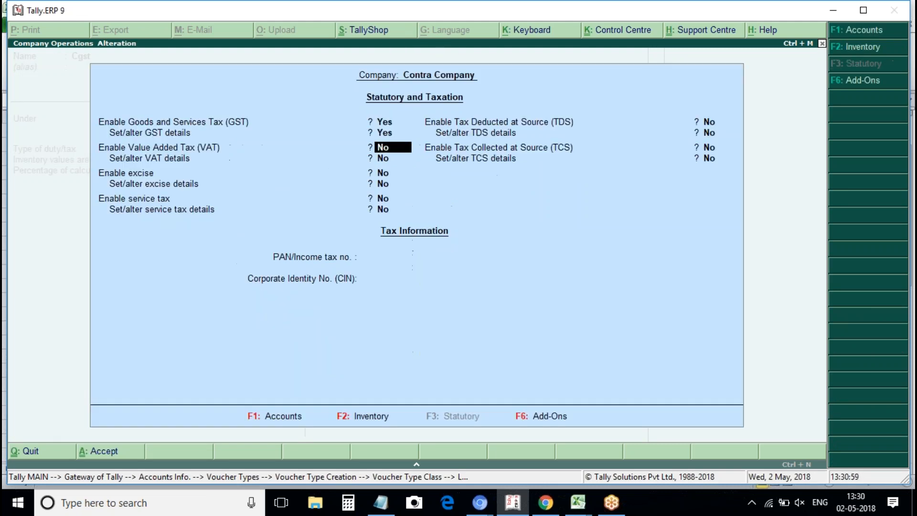
key(ctrl+a)
Move to the Cgst ledger's duty/tax type field and clear the Others value.
key(Return)
key(Return)
key(Return)
text(c)
key(BackSpace)
Set Cgst's duty type to GST and add it as a GST additional entry in Sales 5.
text(g)
key(BackSpace)
key(BackSpace)
key(BackSpace)
key(BackSpace)
key(BackSpace)
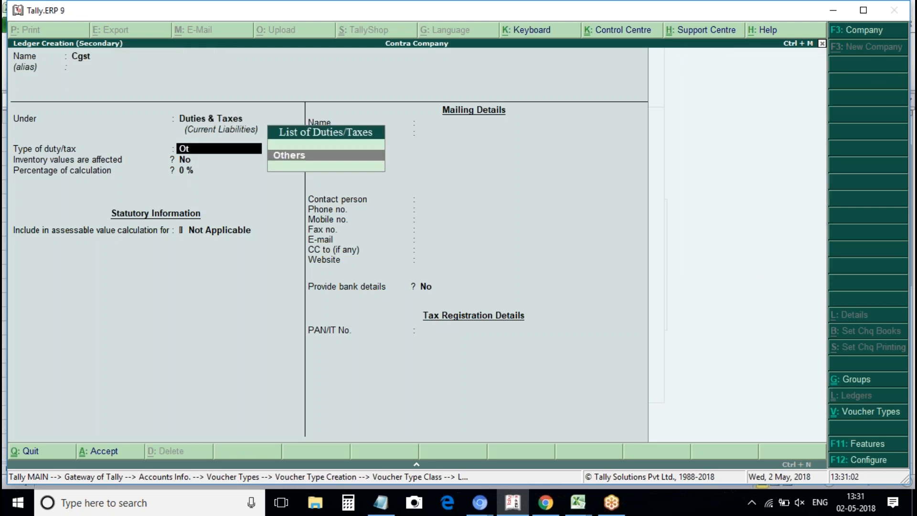
text(g)
key(Return)
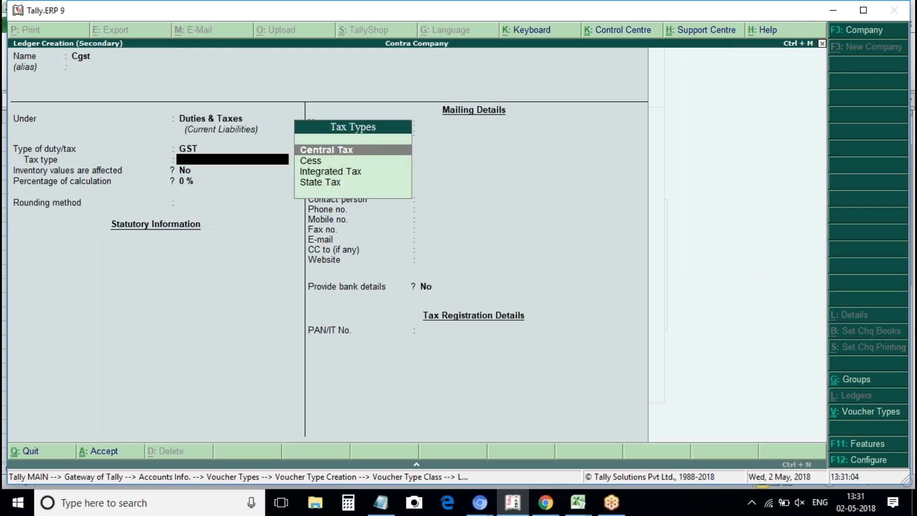
text(s)
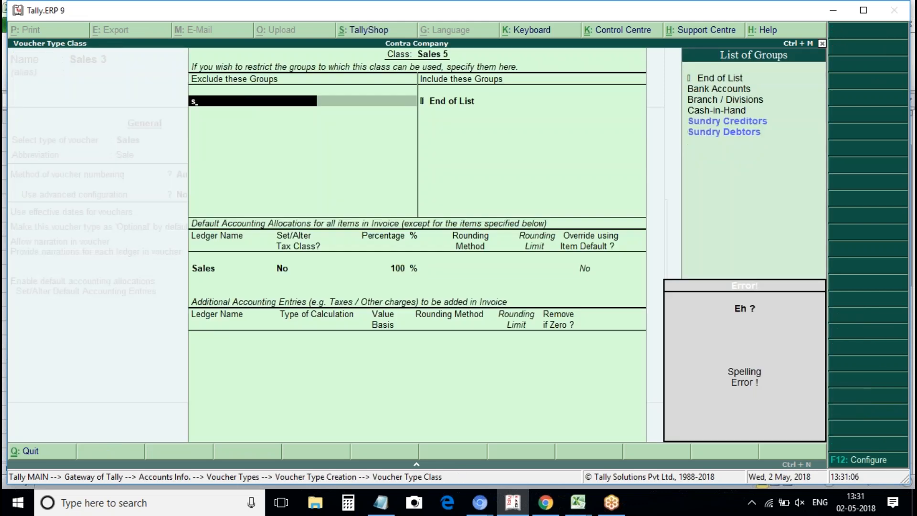
key(BackSpace)
key(BackSpace)
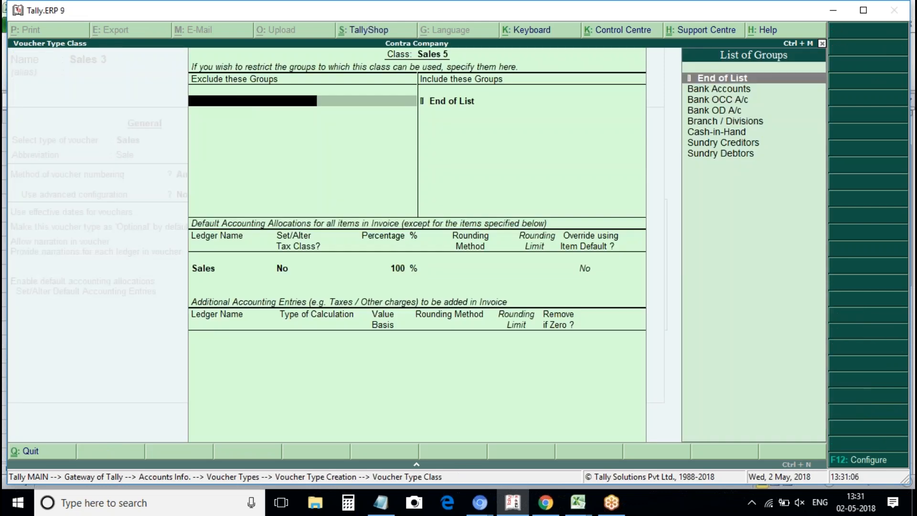
key(Return)
key(Return)
key(Return)
key(Return)
key(Return)
key(Return)
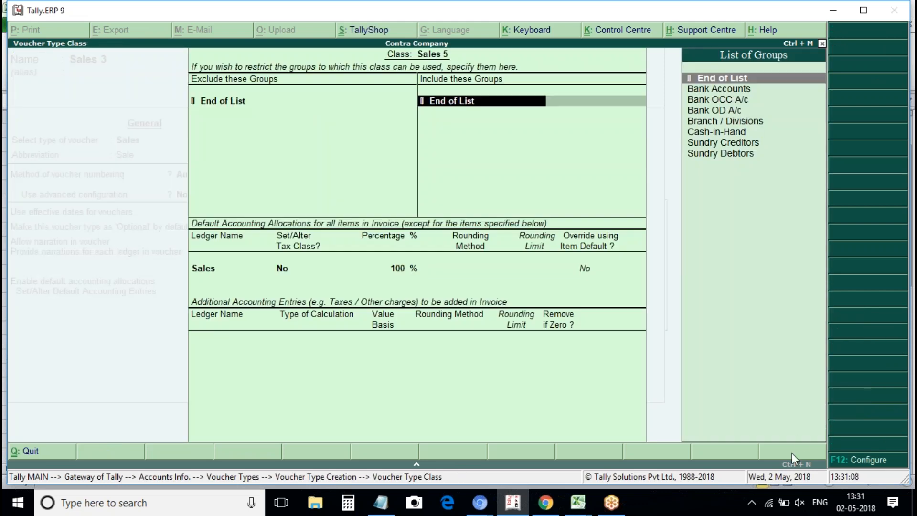
key(space)
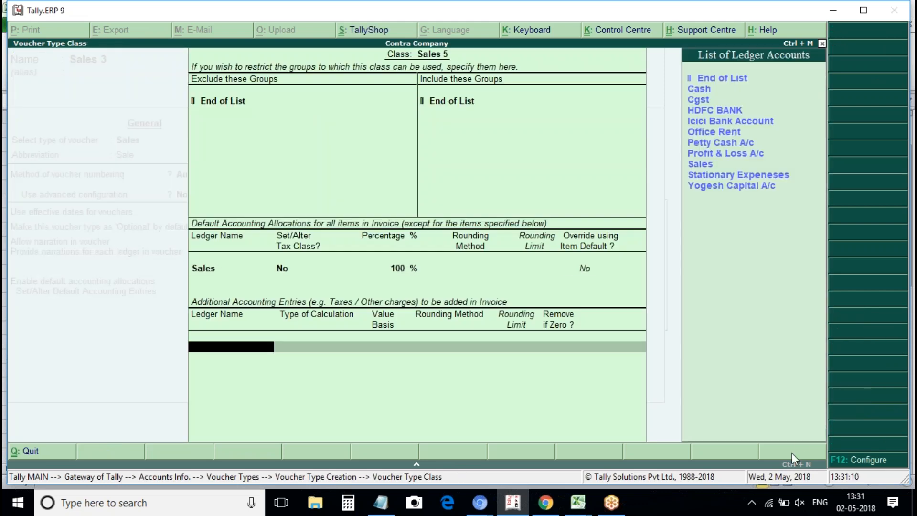
key(Down)
key(Down)
key(Down)
key(Return)
Create the Sgst ledger under Duties & Taxes as a GST State Tax ledger.
key(Return)
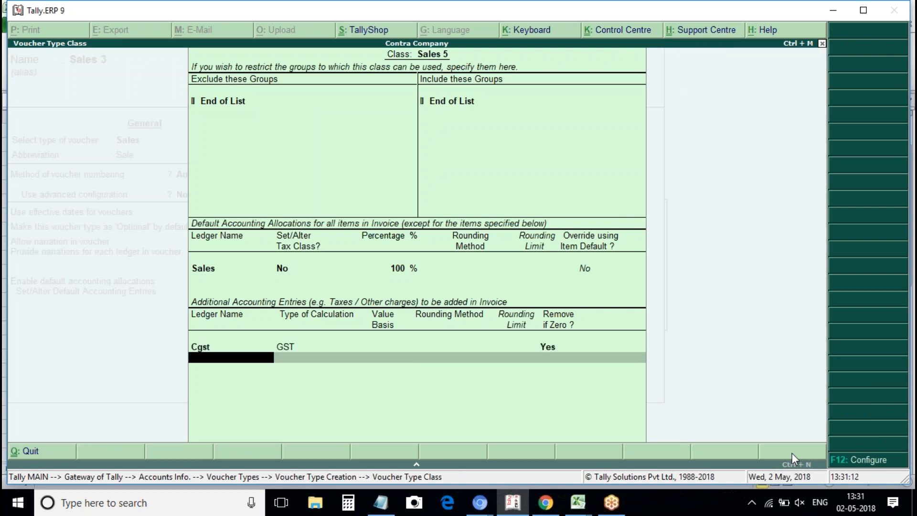
key(alt+c)
text(Sgst)
key(Return)
text(Du)
key(Return)
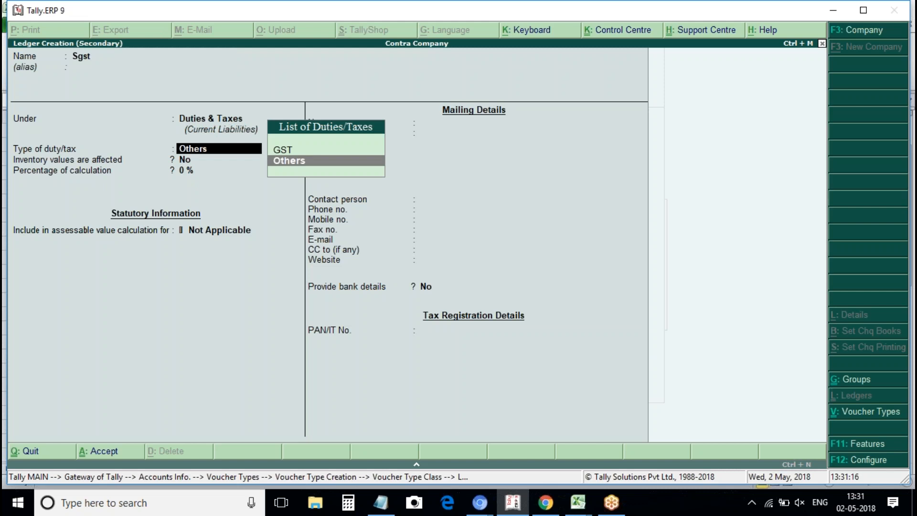
key(Up)
key(Return)
text(S)
key(Return)
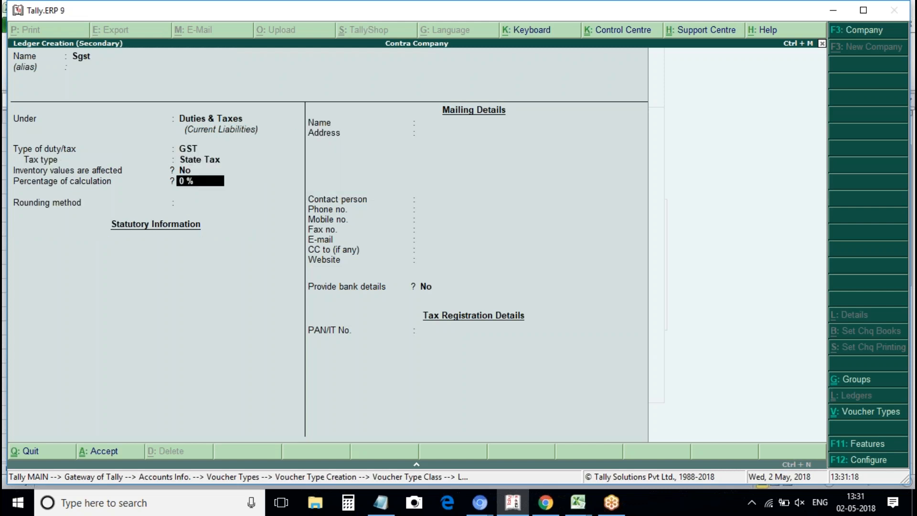
key(ctrl+a)
Close the Sales 5 class and save the Sales 3 voucher type.
key(Return)
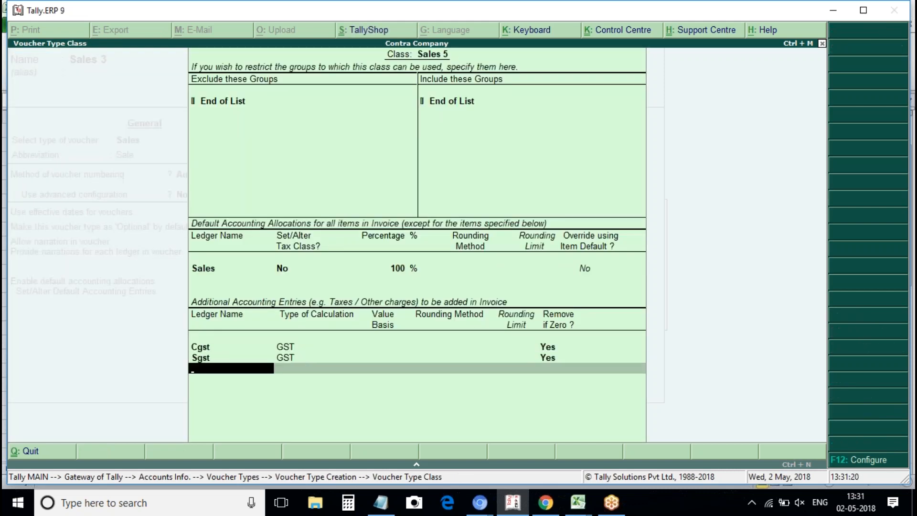
key(Return)
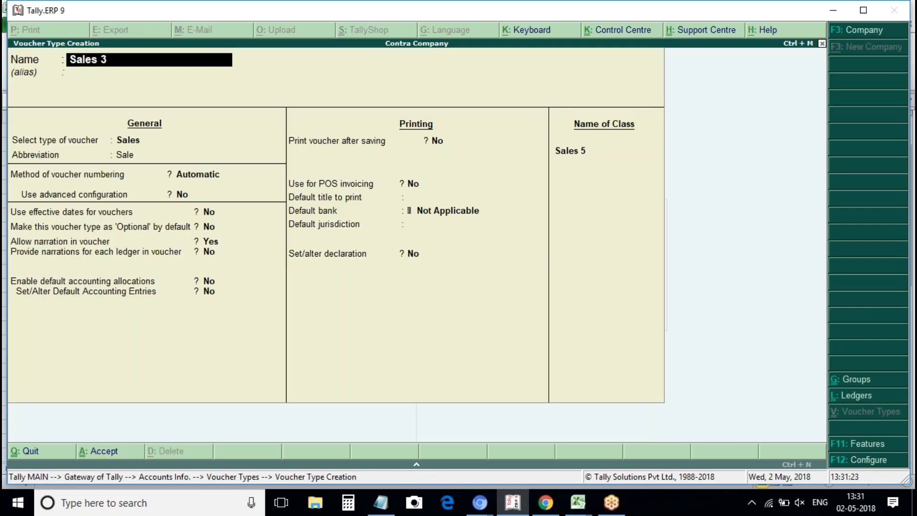
key(ctrl+a)
key(Escape)
key(Escape)
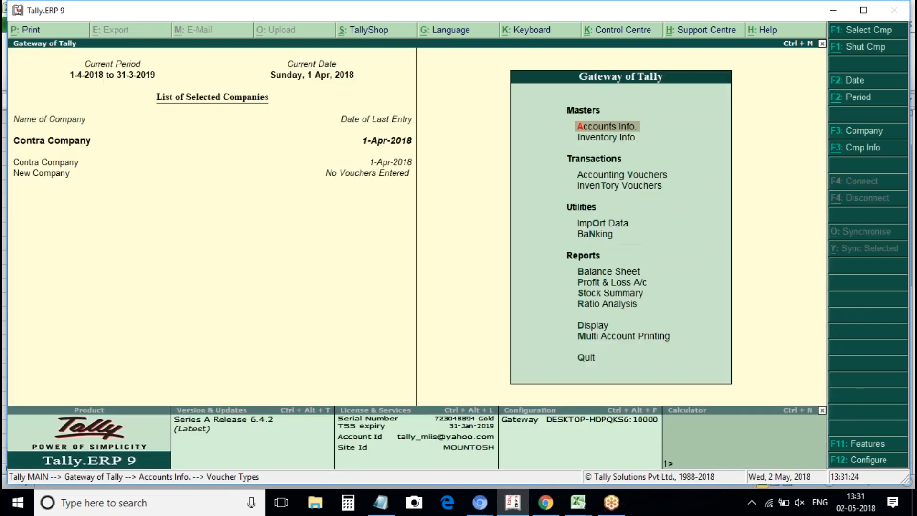
Start a sales voucher using voucher type Sales 3 and class Sales 5.
key(v)
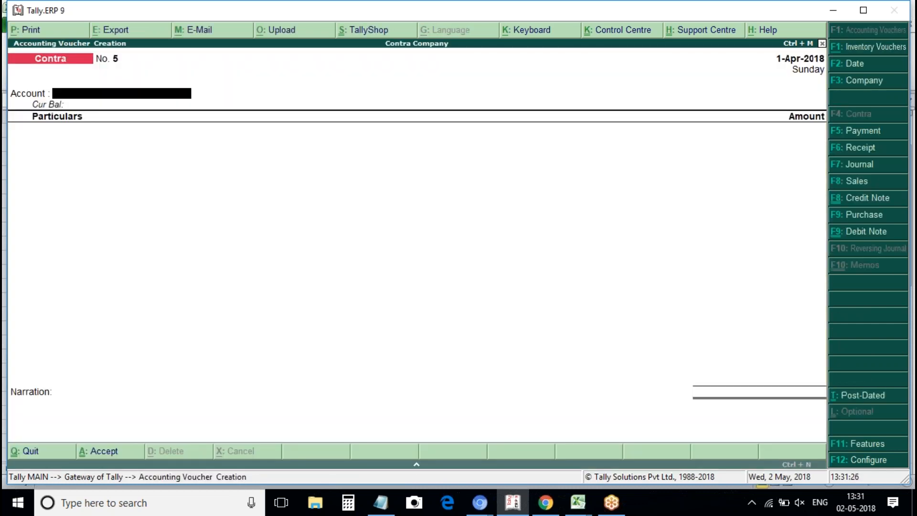
key(XF86AudioMute)
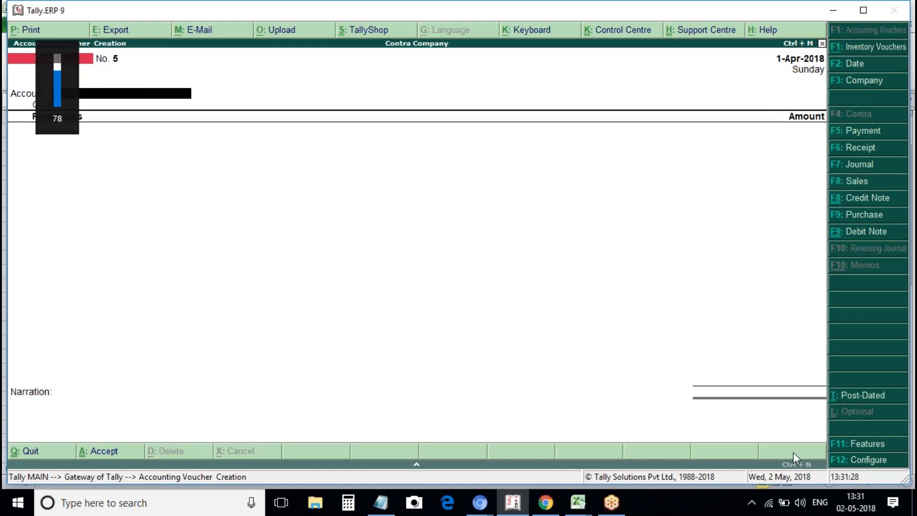
click(861, 182)
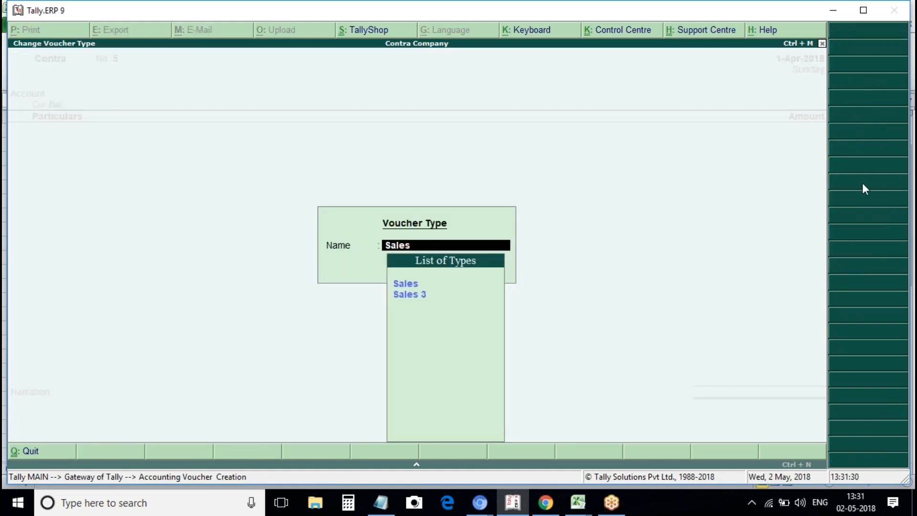
key(Down)
key(Return)
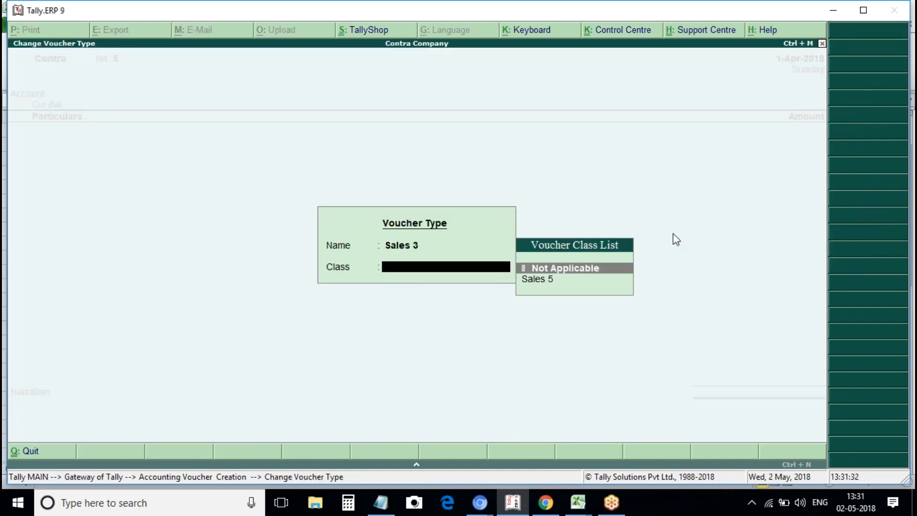
key(Down)
key(Return)
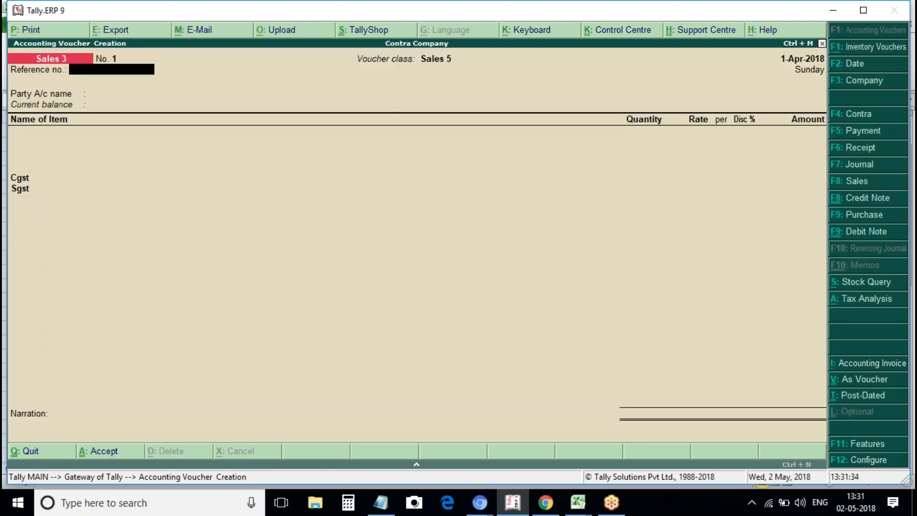
key(Return)
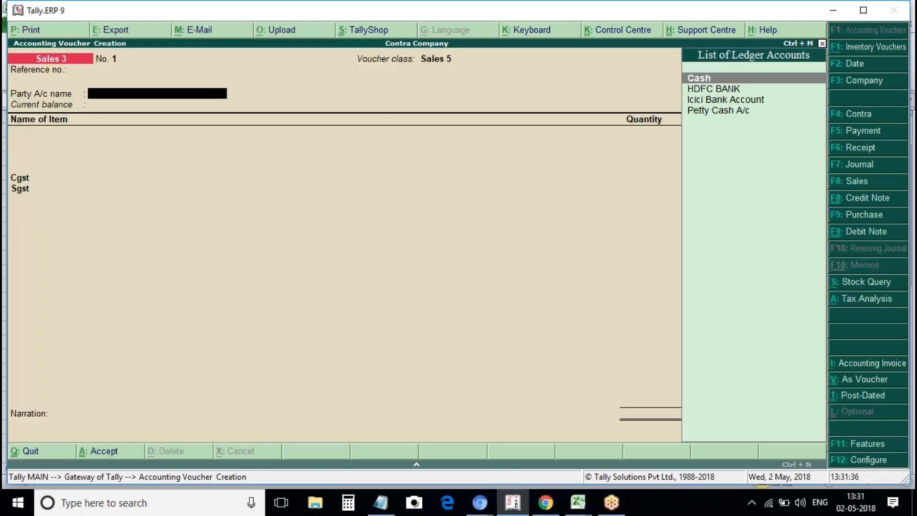
Switch to accounting invoice mode, enter reference 1 and choose Cash as the party.
key(alt+i)
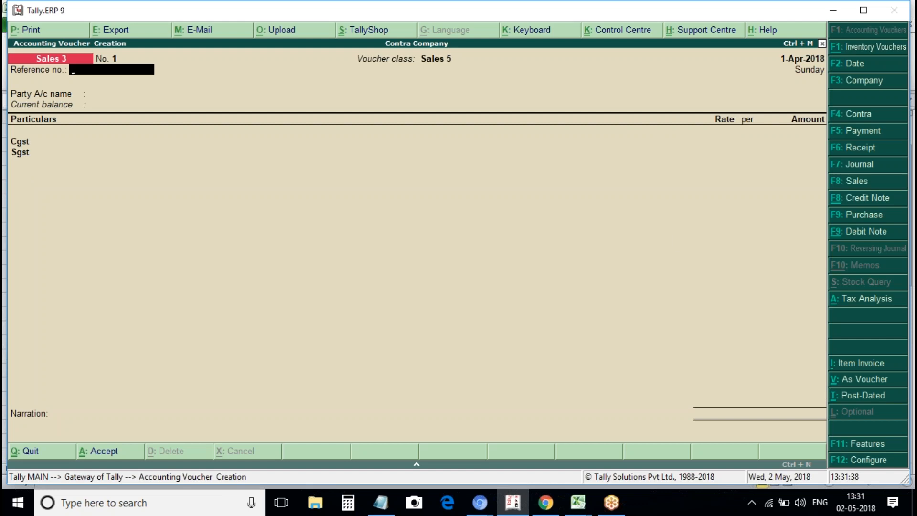
text(1)
key(Return)
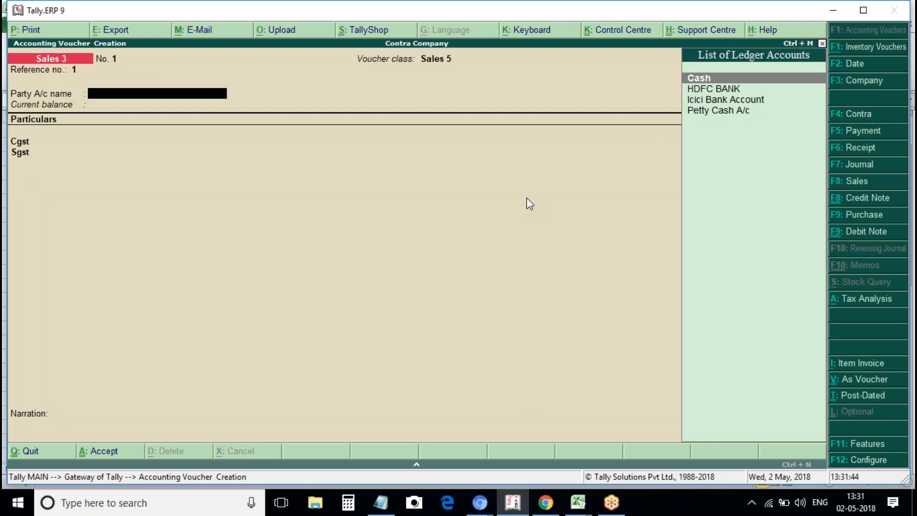
key(Return)
key(ctrl+a)
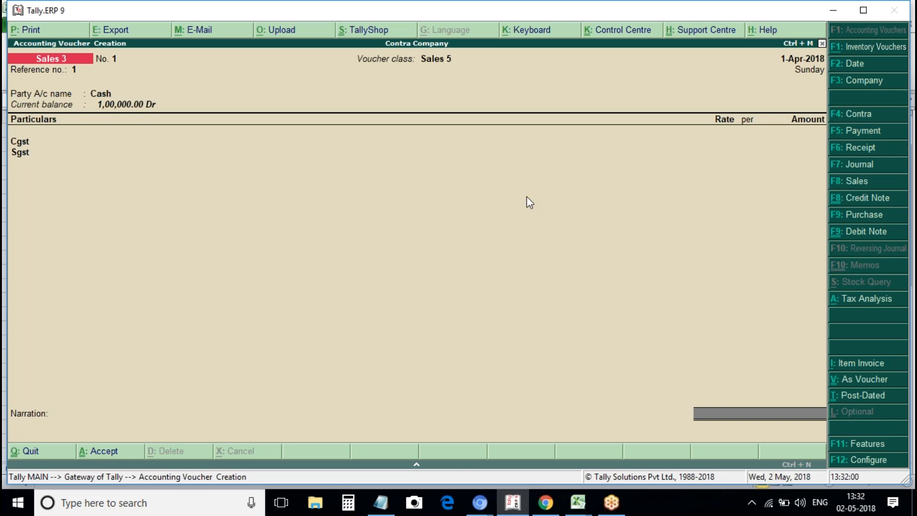
Discard the unsaved sales voucher and leave voucher entry.
key(Escape)
key(y)
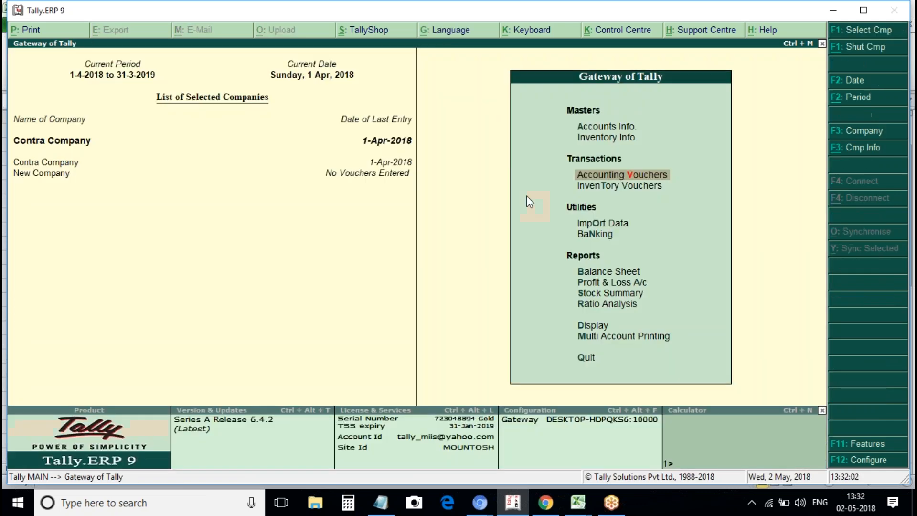
key(Return)
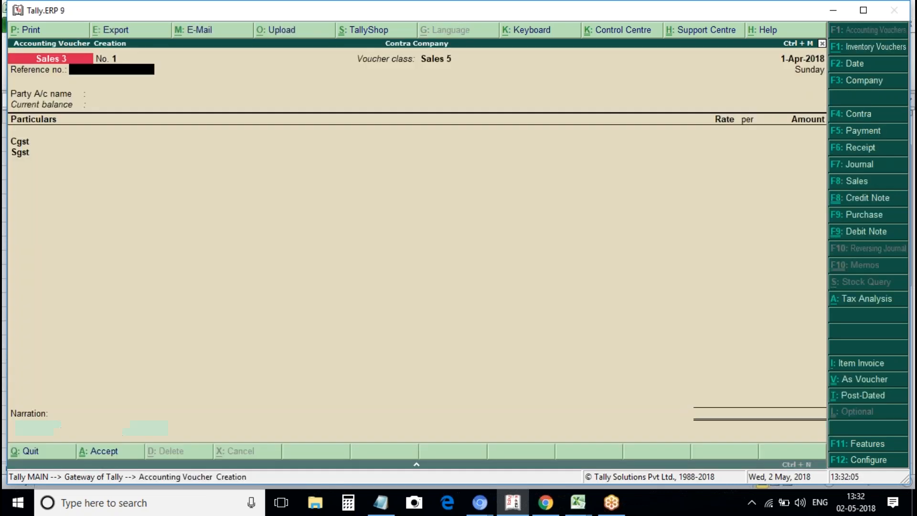
key(Escape)
Alter the Sales 3 voucher type and reopen its Sales 5 class at the Cgst row.
key(Up)
key(Up)
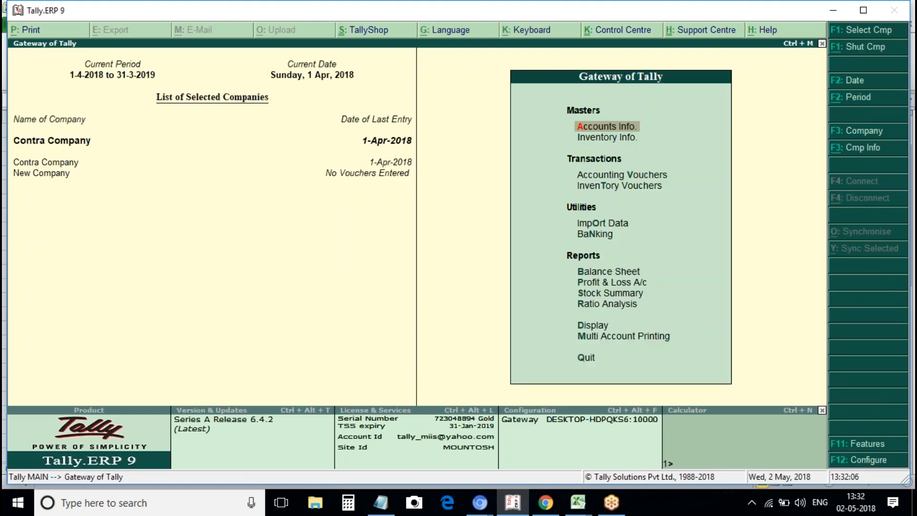
key(Return)
key(Down)
key(Down)
key(Down)
key(Up)
key(Return)
key(Down)
key(Down)
key(Return)
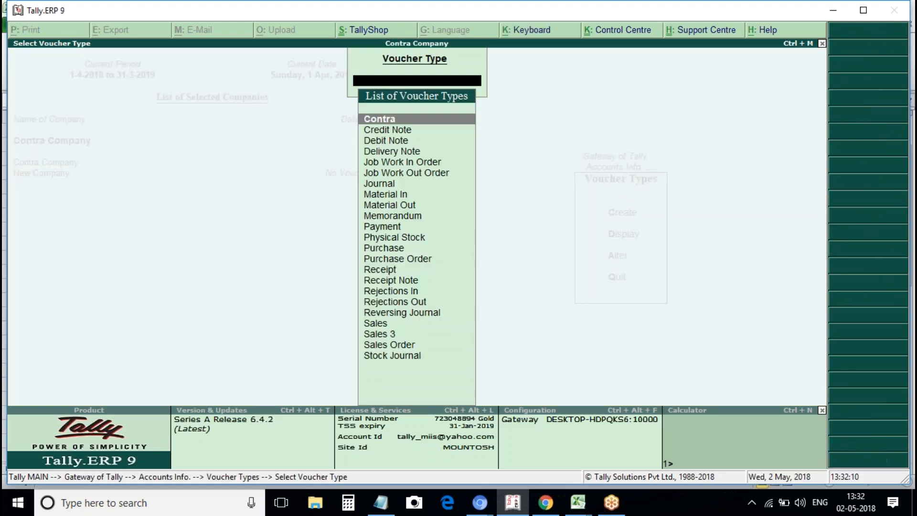
text(Sa)
key(Down)
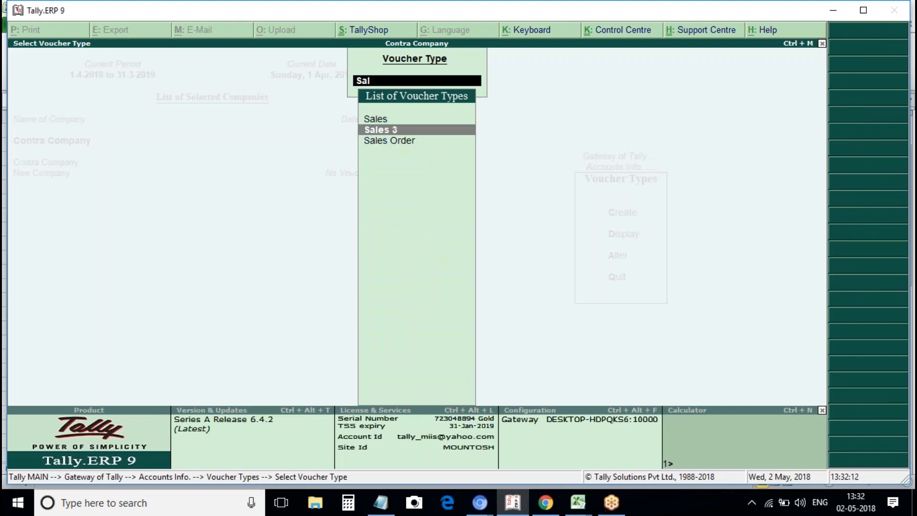
key(Return)
key(Return)
key(Return)
key(Return)
key(Return)
key(Return)
key(Return)
key(Return)
key(Return)
key(Return)
key(Return)
key(Return)
key(Return)
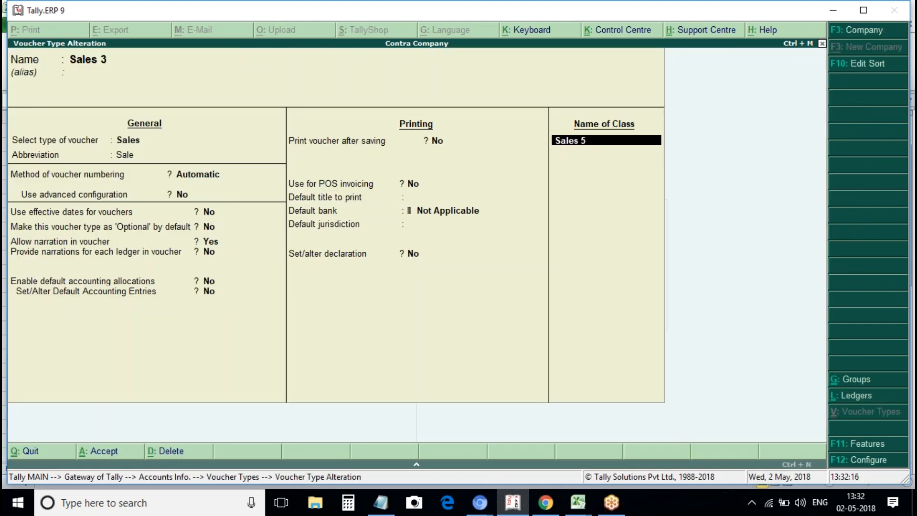
key(Return)
key(Return)
key(Return)
key(Return)
key(Return)
key(Return)
key(Return)
key(Return)
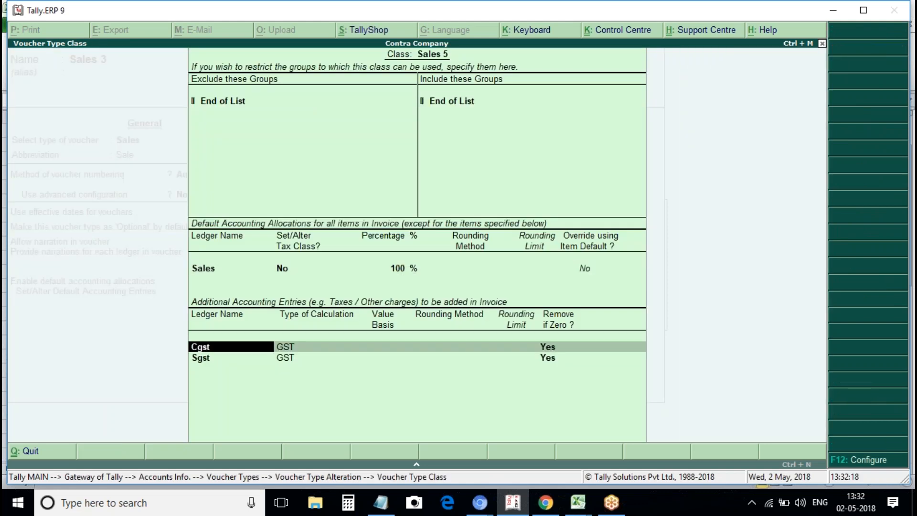
key(BackSpace)
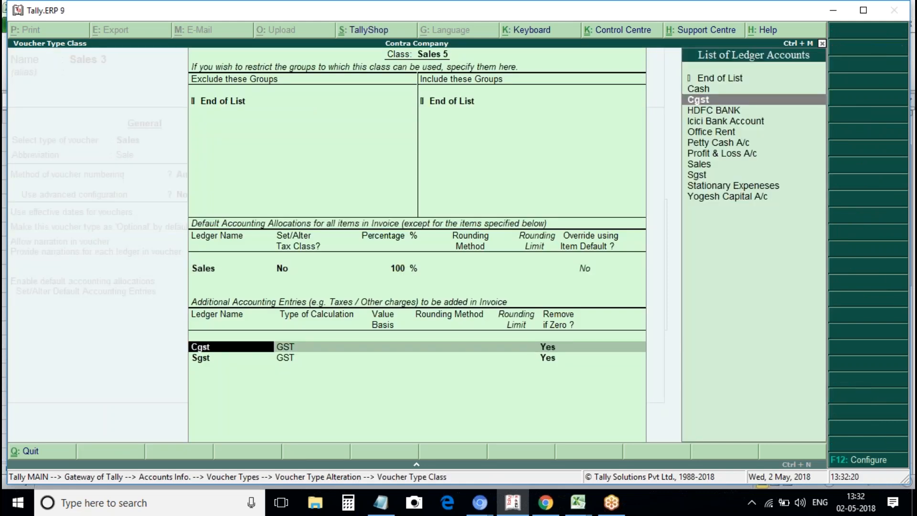
Create a Services ledger under Indirect Expenses with GST applicable, Services supply, taxable at 5%.
key(alt+c)
text(Servies)
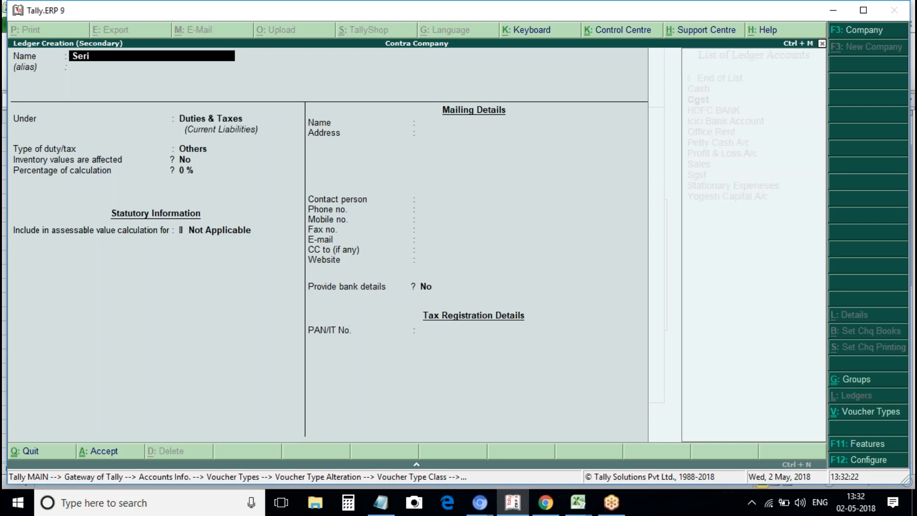
key(BackSpace)
key(BackSpace)
text(ces)
key(Return)
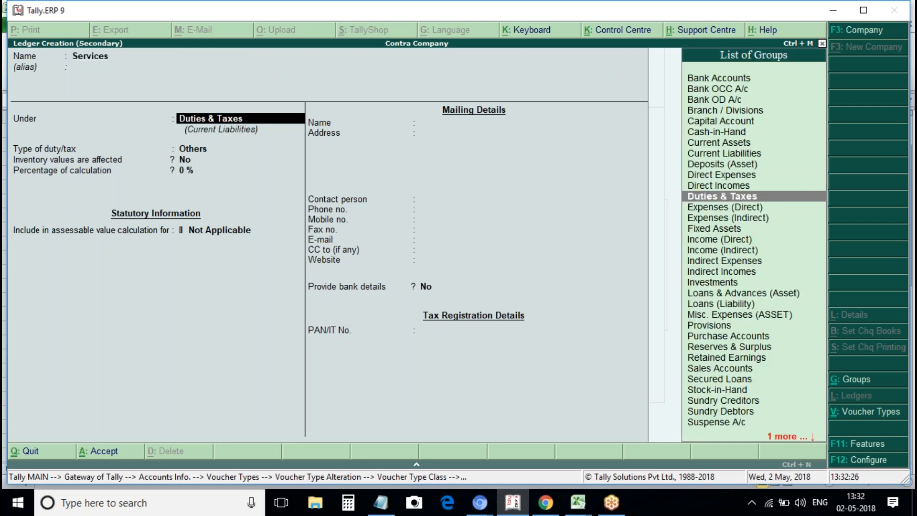
text(Ind)
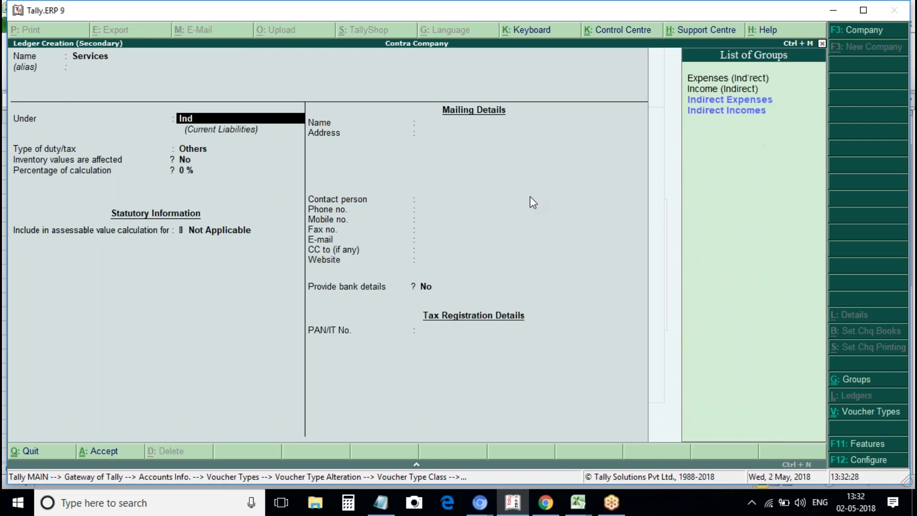
text(irect)
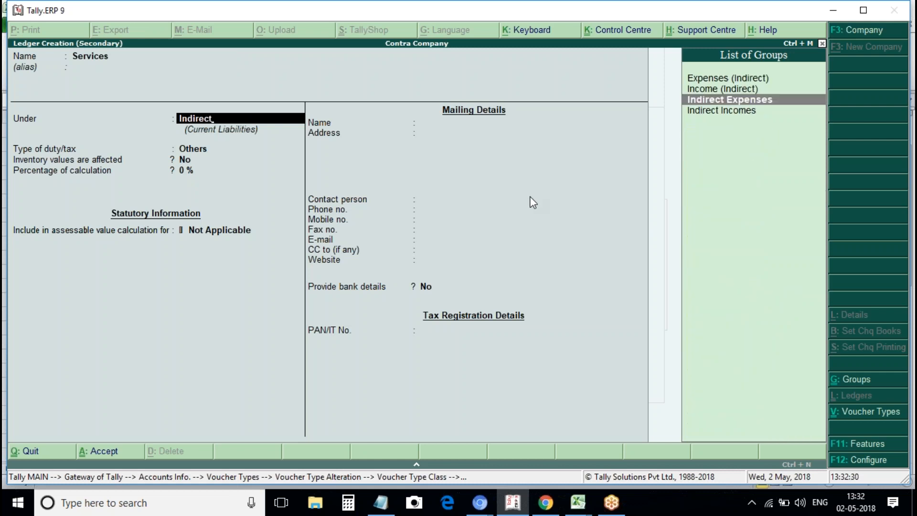
key(Return)
key(Return)
key(Return)
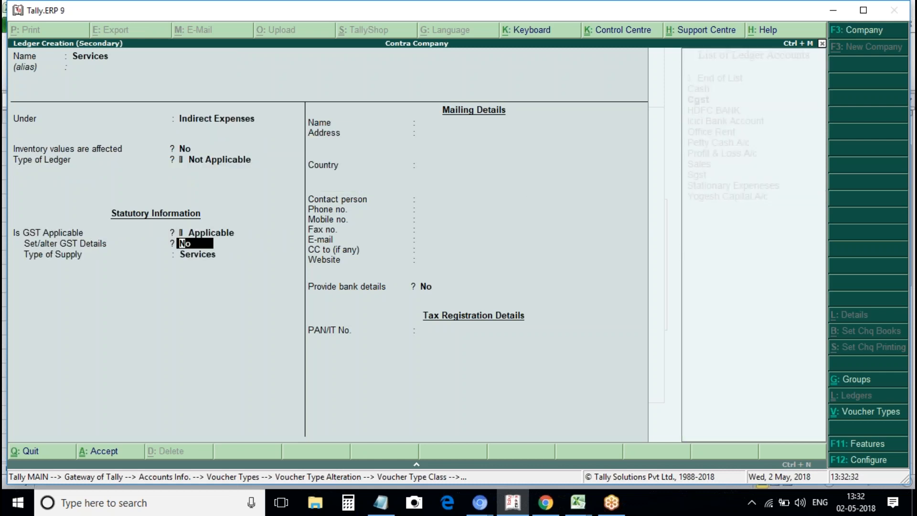
key(Return)
key(Return)
key(y)
key(Return)
key(Return)
key(Return)
key(Return)
text(T)
key(Return)
key(Return)
key(Return)
key(Return)
text(5)
key(Return)
key(ctrl+a)
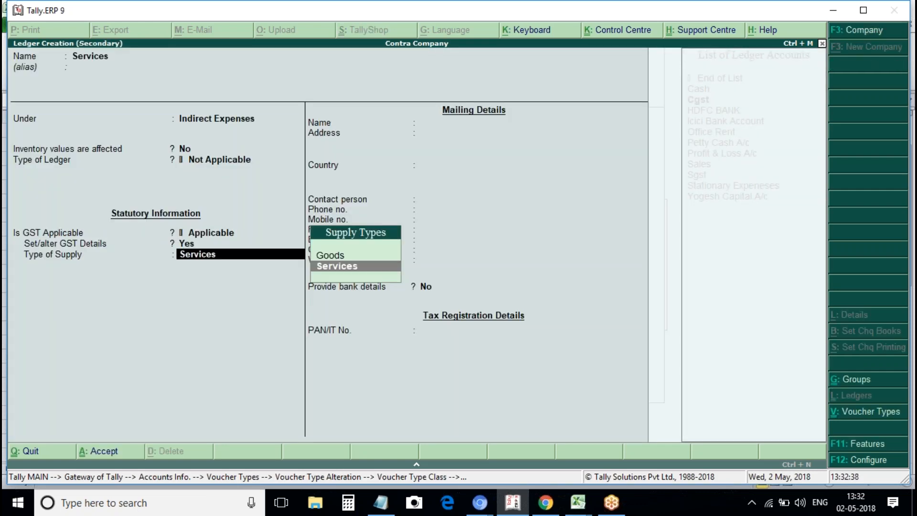
key(ctrl+a)
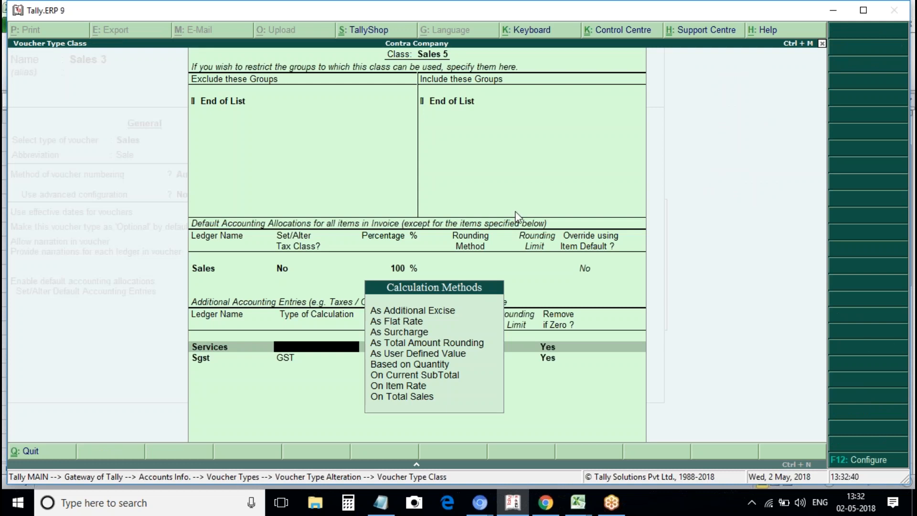
Set Services to As User Defined Value and add Cgst to the class list.
key(Down)
key(Down)
key(Down)
key(Down)
key(Down)
key(Up)
key(Up)
key(Down)
key(Return)
key(Return)
key(Return)
key(Return)
text(Sgst)
key(BackSpace)
key(BackSpace)
key(BackSpace)
key(BackSpace)
text(Cgst)
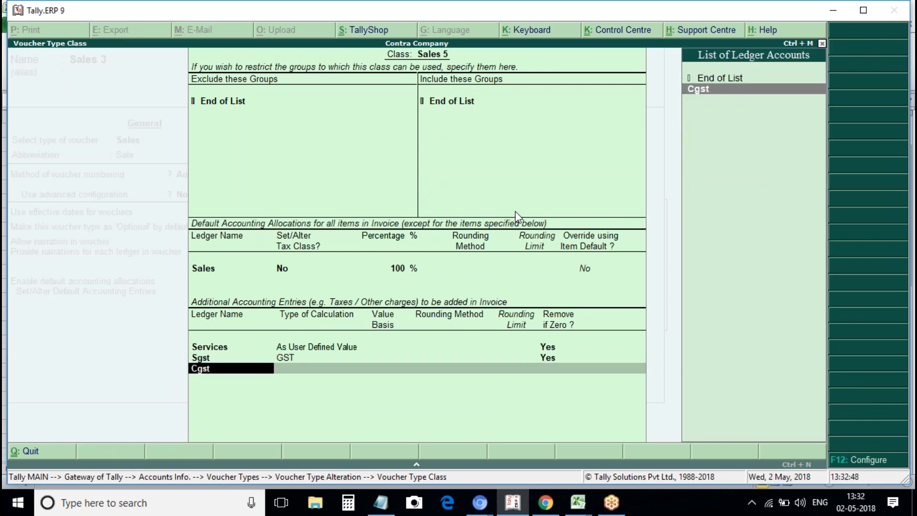
key(Return)
key(Return)
key(Return)
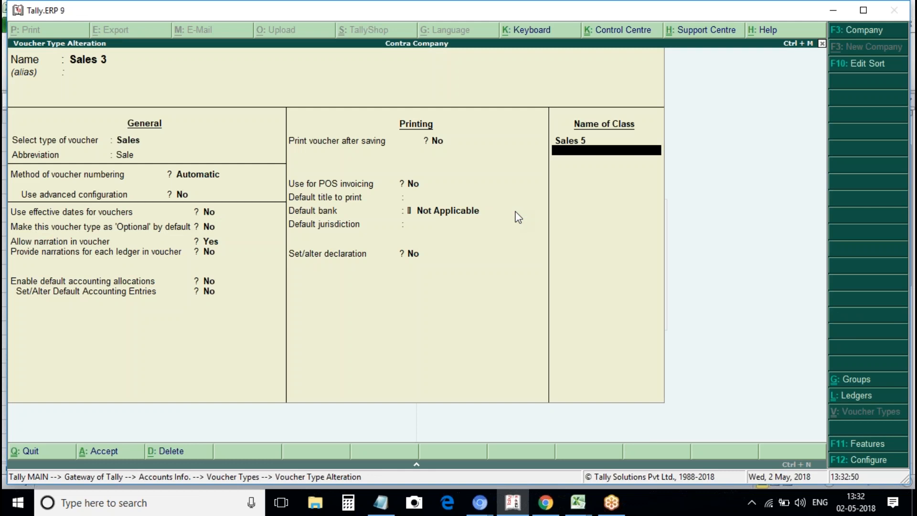
Save Sales 3, then begin a new accounting voucher with Cash as the party.
key(ctrl+a)
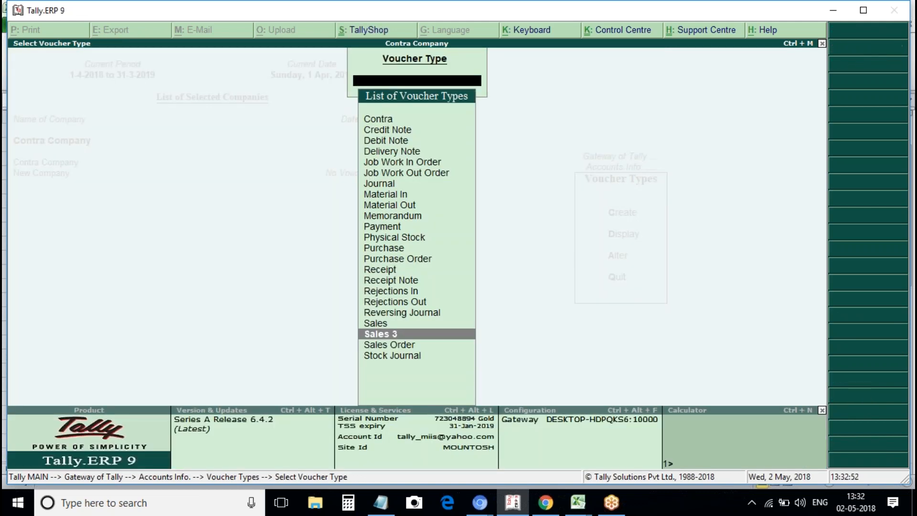
key(Escape)
key(Escape)
key(Escape)
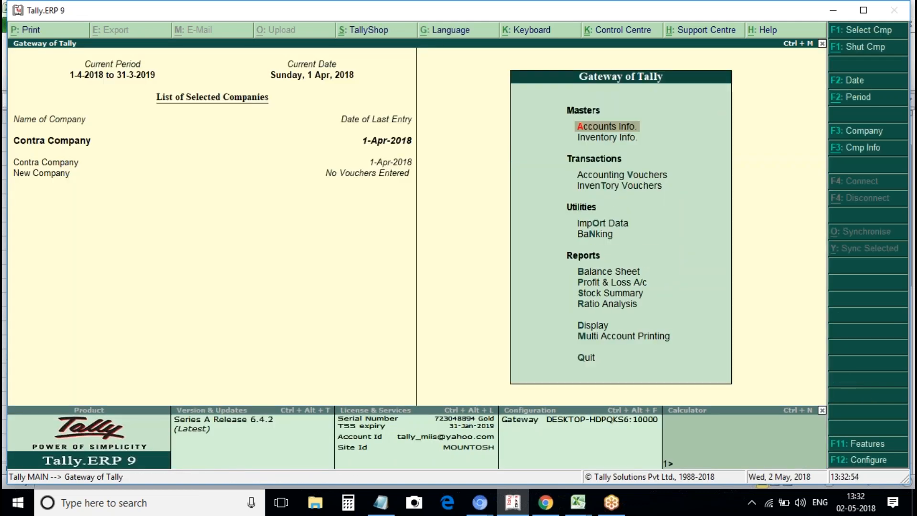
key(v)
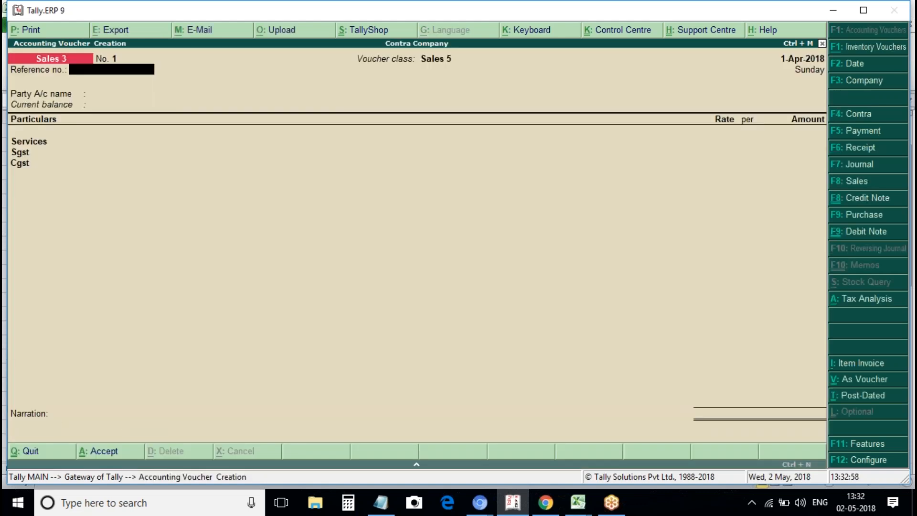
key(Return)
key(Return)
text(A)
key(BackSpace)
key(Return)
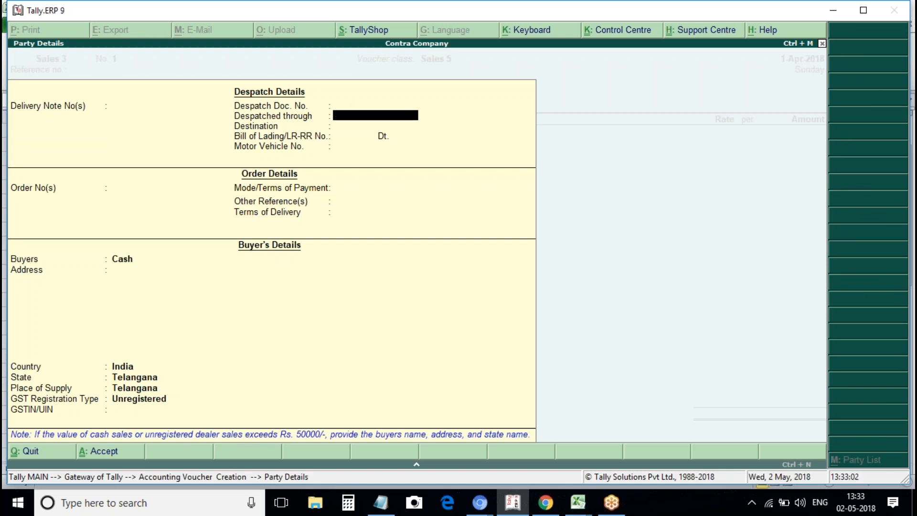
key(ctrl+a)
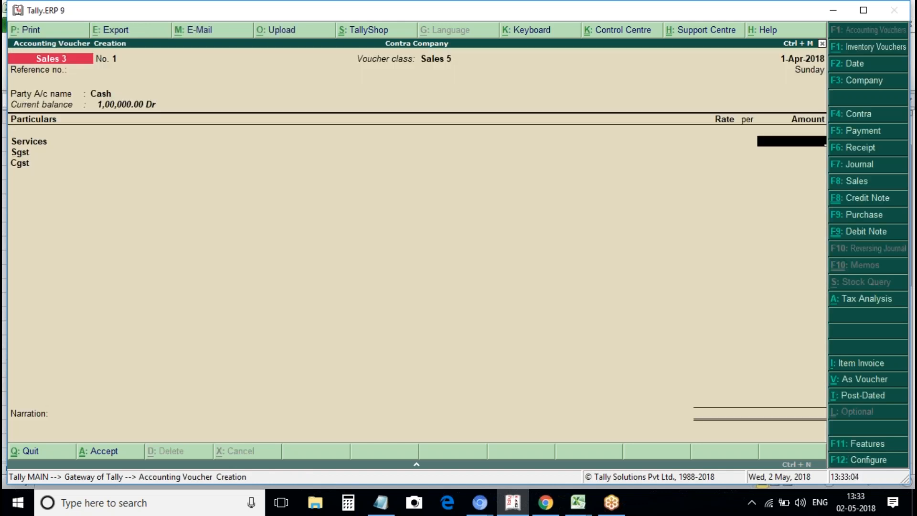
Enter 7,777 for Services, then quit the voucher without saving.
text(7777)
key(Return)
key(Return)
key(BackSpace)
key(BackSpace)
key(Escape)
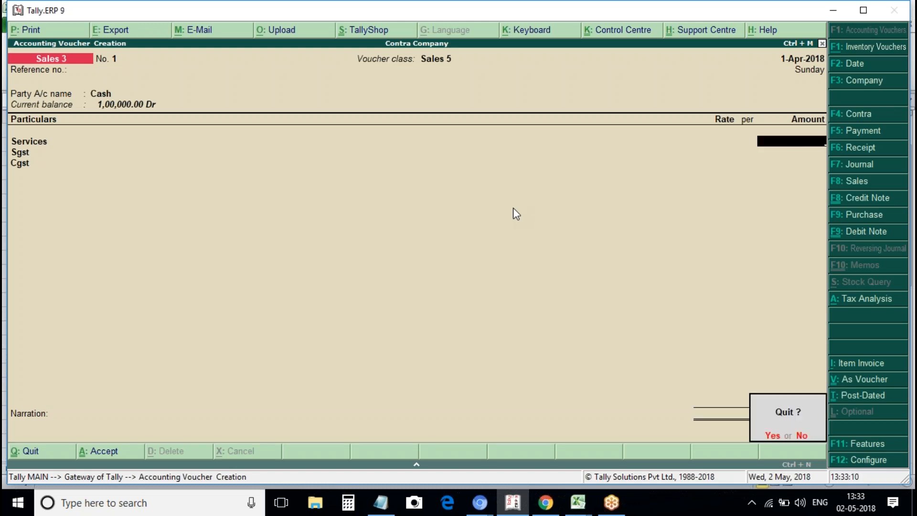
key(Return)
key(Escape)
key(Escape)
key(Escape)
key(Escape)
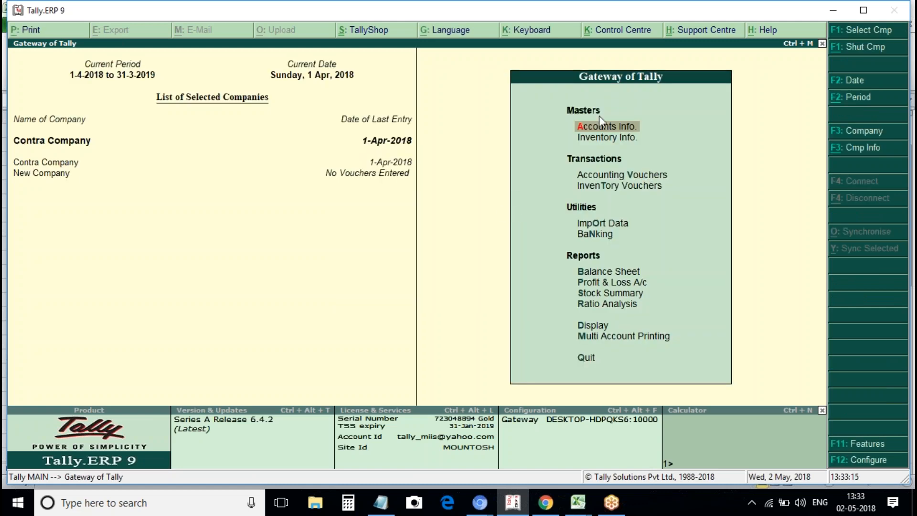
In the Services ledger's F12 configuration, set 'Allow method of appropriation' to Yes.
key(Return)
key(Down)
key(Return)
key(a)
key(Down)
key(Down)
key(Down)
key(Down)
key(Down)
key(Down)
key(Down)
key(Down)
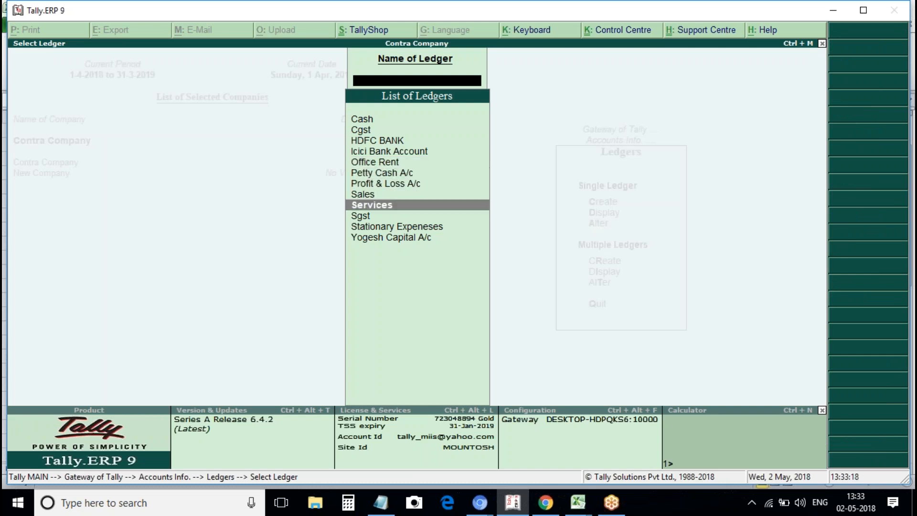
key(Return)
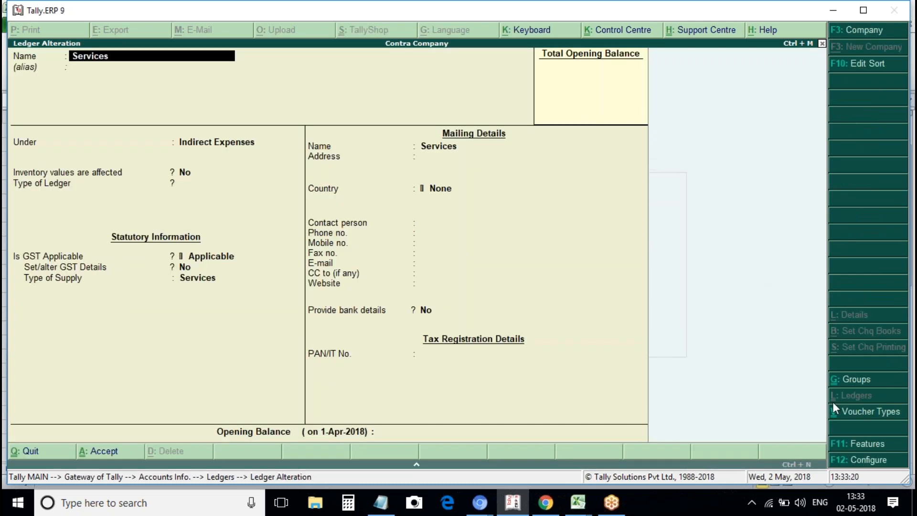
key(F12)
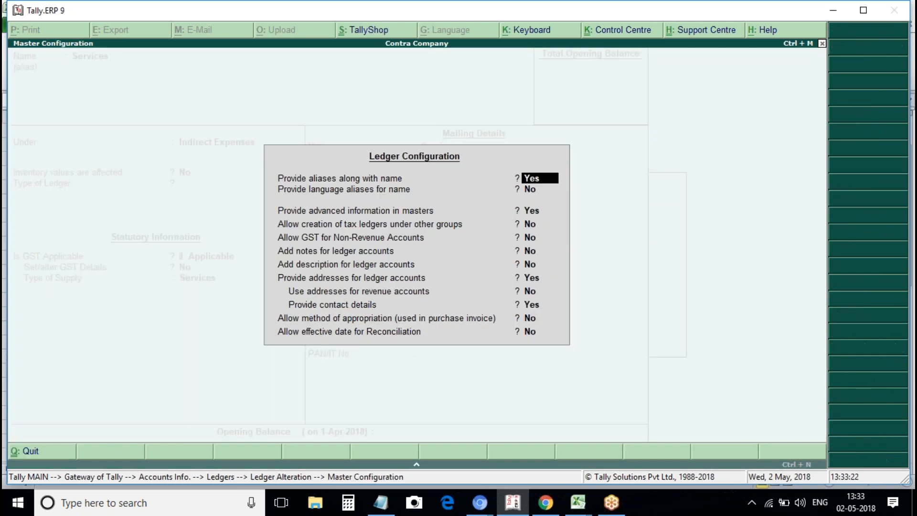
key(Down)
key(Down)
key(Down)
key(Down)
key(Down)
key(Down)
key(Down)
key(Down)
key(Down)
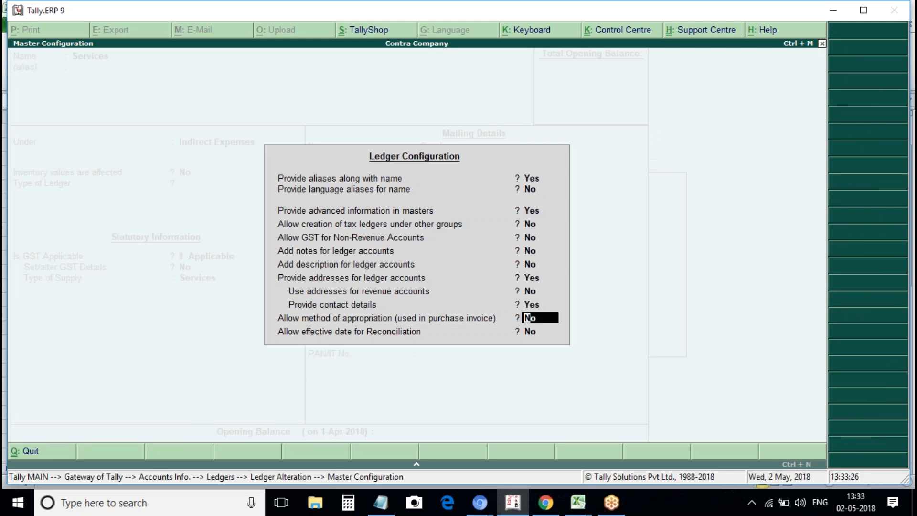
text(y)
key(Return)
key(a)
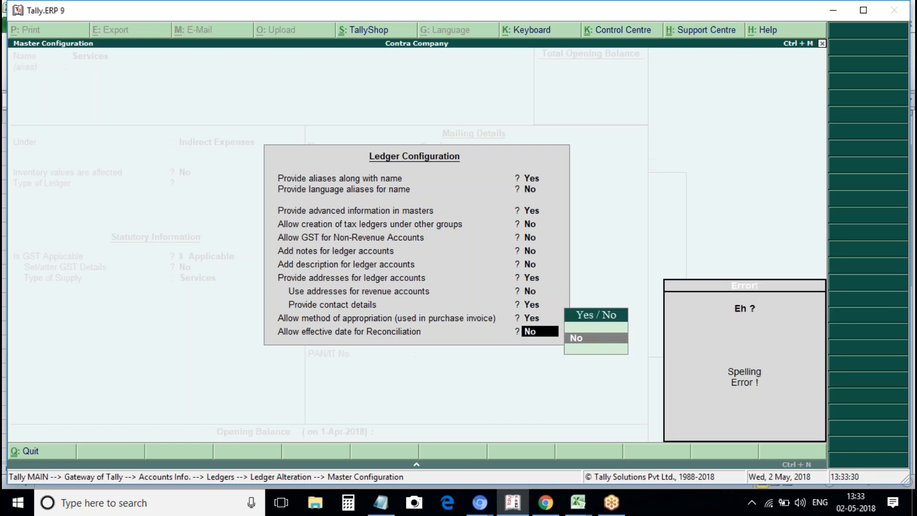
key(Return)
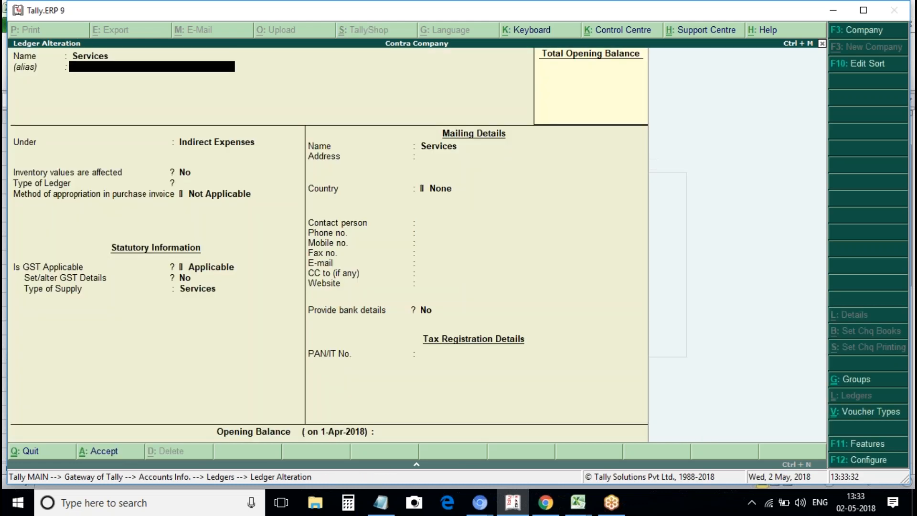
Leave the Services ledger unchanged and go to Ledgers > Alter from the Gateway.
key(Return)
key(BackSpace)
key(Escape)
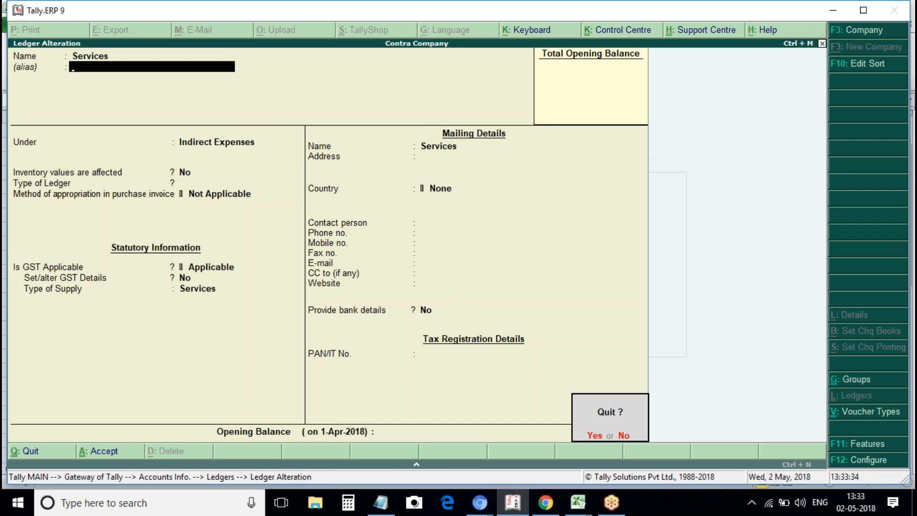
key(y)
key(Escape)
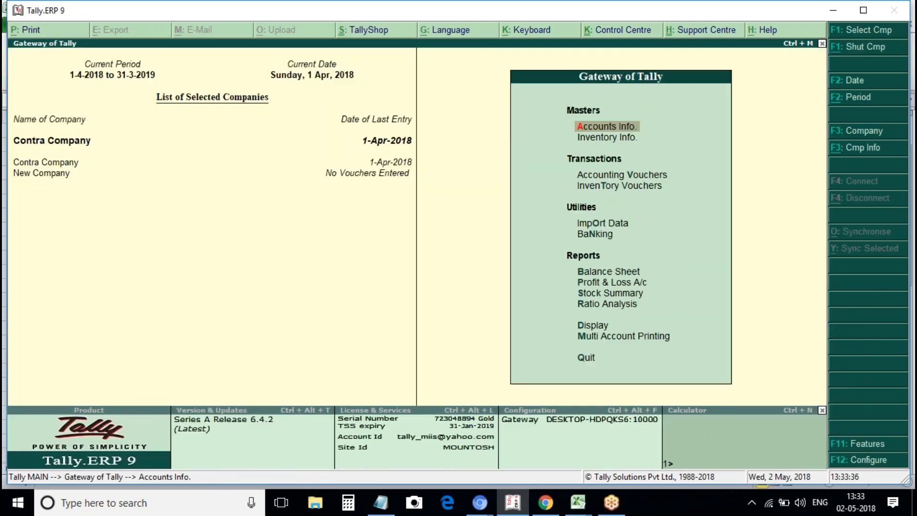
key(Escape)
key(Return)
key(Down)
key(Return)
key(Down)
Open Icici Bank Account, enable cheque books and start the first range at 123451.
key(Return)
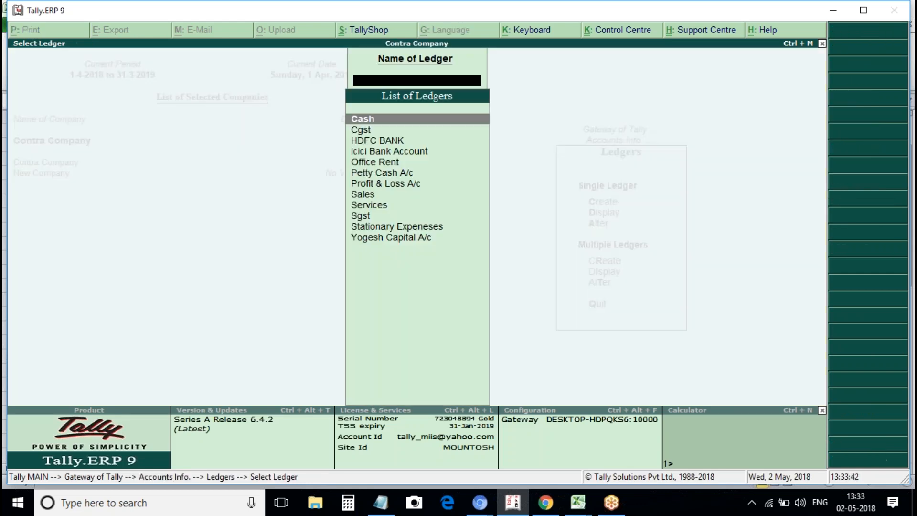
text(Icic)
key(Return)
key(Return)
key(Return)
key(Return)
key(Return)
key(Return)
key(Return)
key(Return)
key(Return)
key(Return)
key(Return)
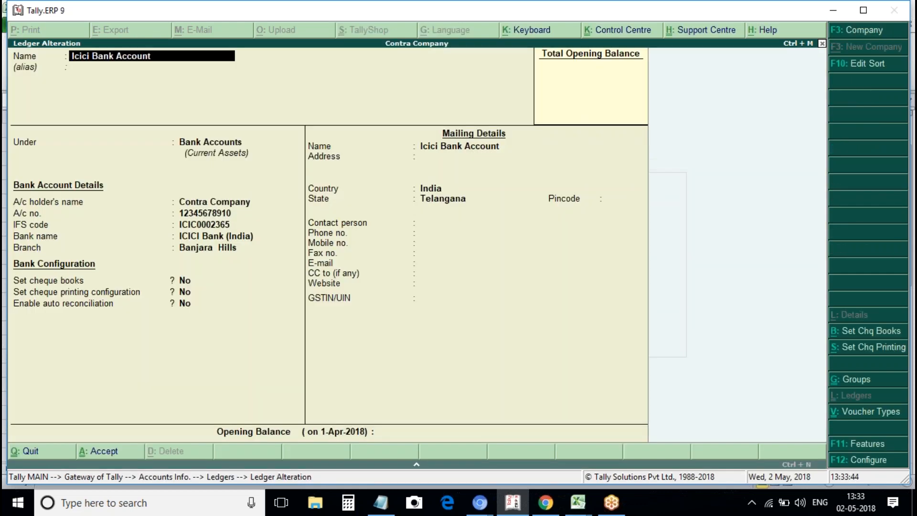
key(Up)
key(Up)
text(y)
key(Return)
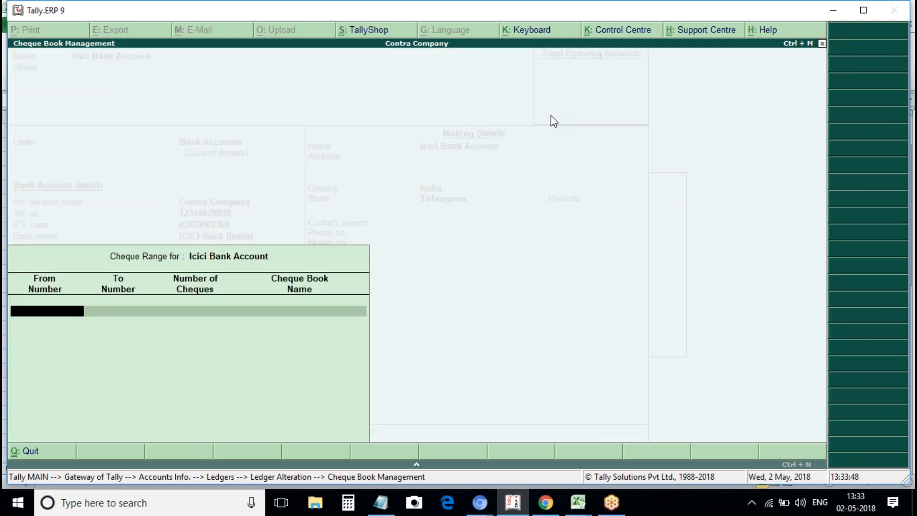
text(123451)
key(Return)
key(Return)
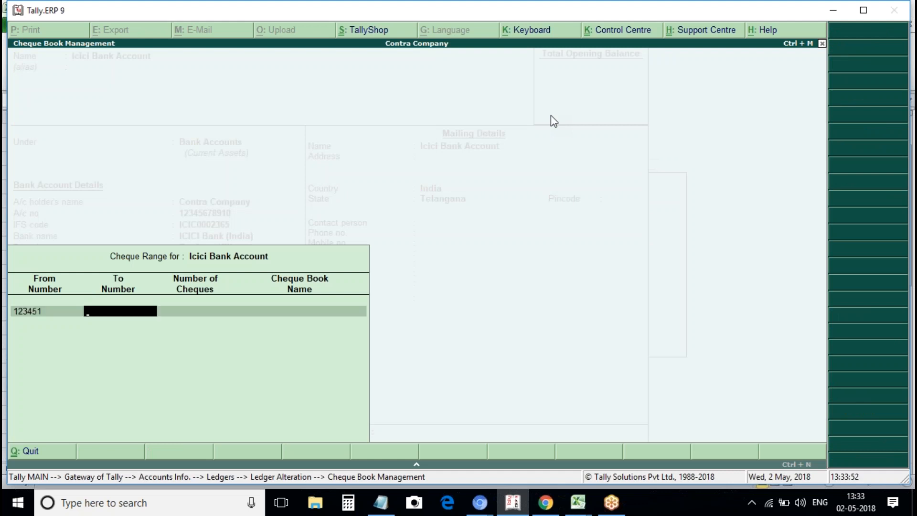
text(5)
key(Return)
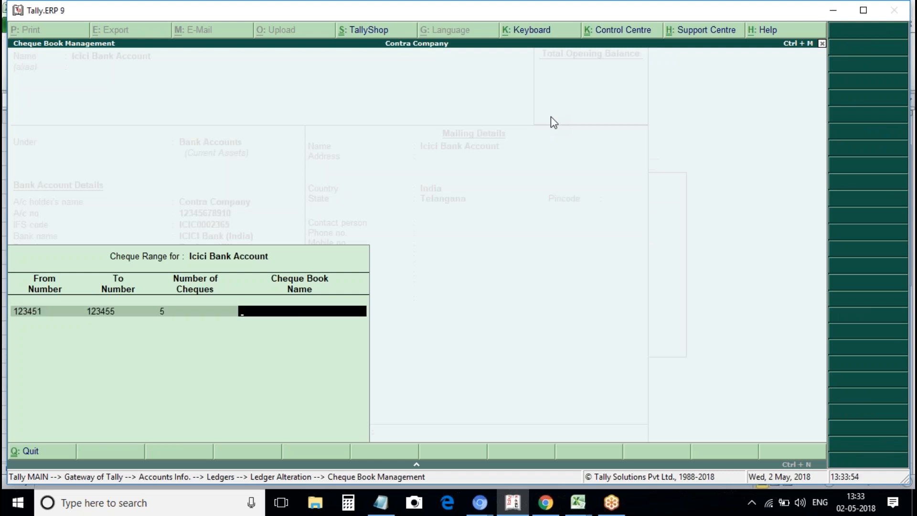
text(2)
key(Return)
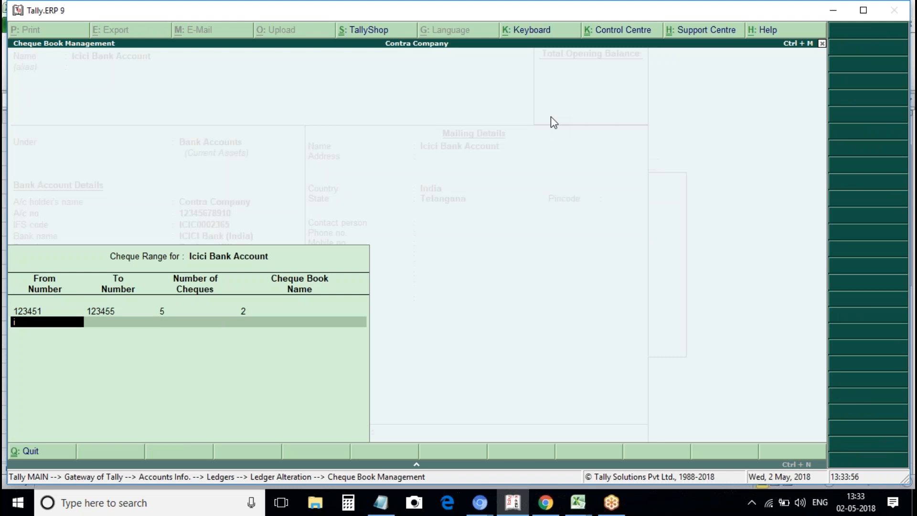
Add the second range from 234501, give each book 50 cheques, and name them Book 1 and Book 2.
text(234501)
key(Return)
key(Return)
key(BackSpace)
key(BackSpace)
key(BackSpace)
key(BackSpace)
text(50)
key(Return)
key(Return)
key(BackSpace)
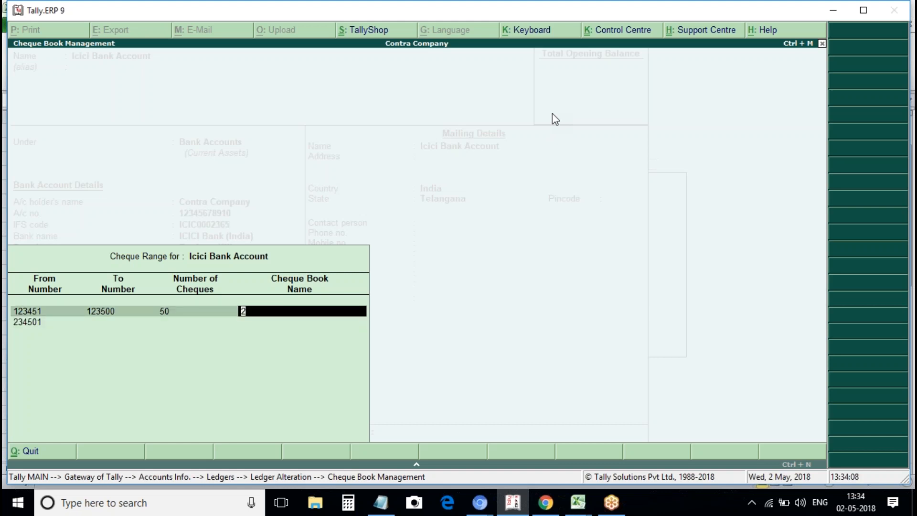
text(Bookn)
key(BackSpace)
text(1)
key(Return)
key(Return)
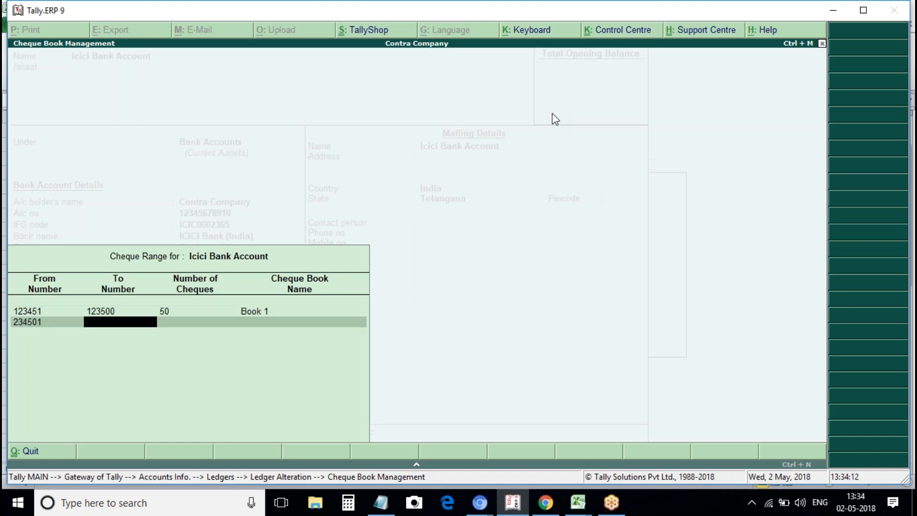
key(Return)
text(50)
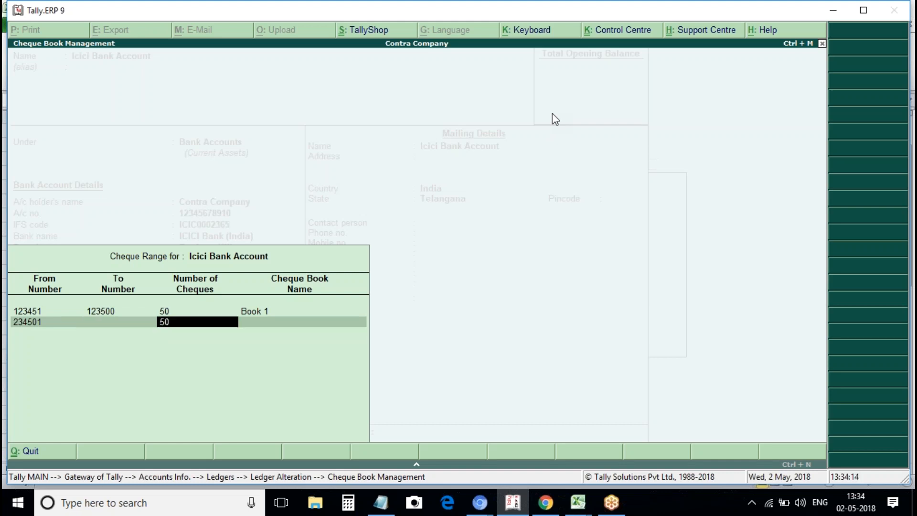
key(Return)
text(Book 2)
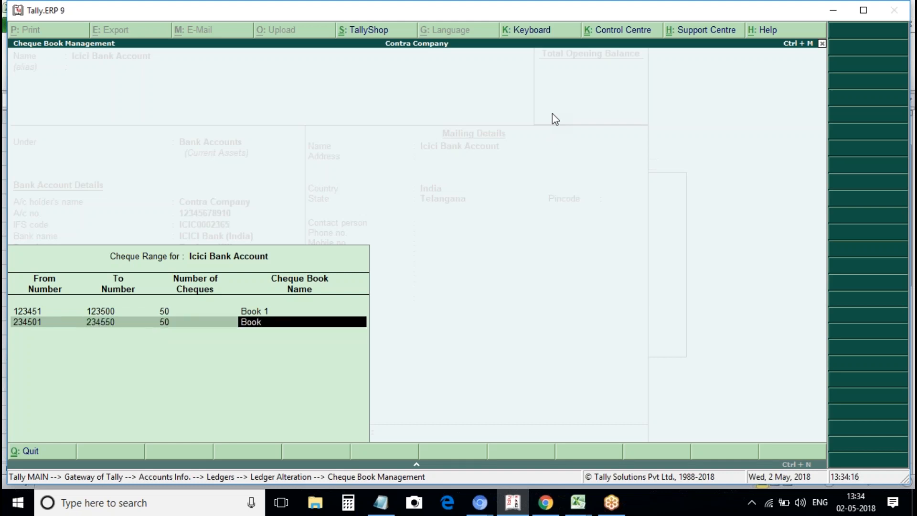
key(Return)
key(Return)
Select the CTS Format 4 cheque layout for the ICICI bank ledger.
text(y)
key(Return)
key(Return)
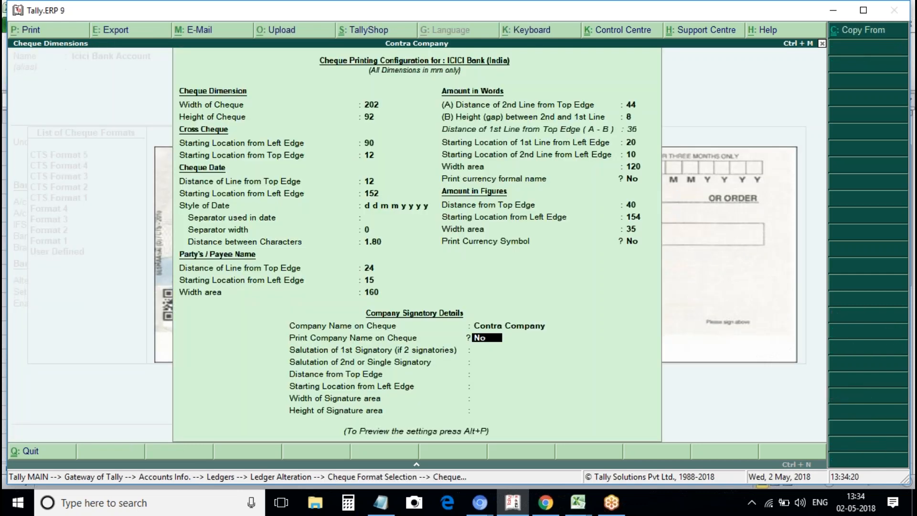
key(Return)
text(y)
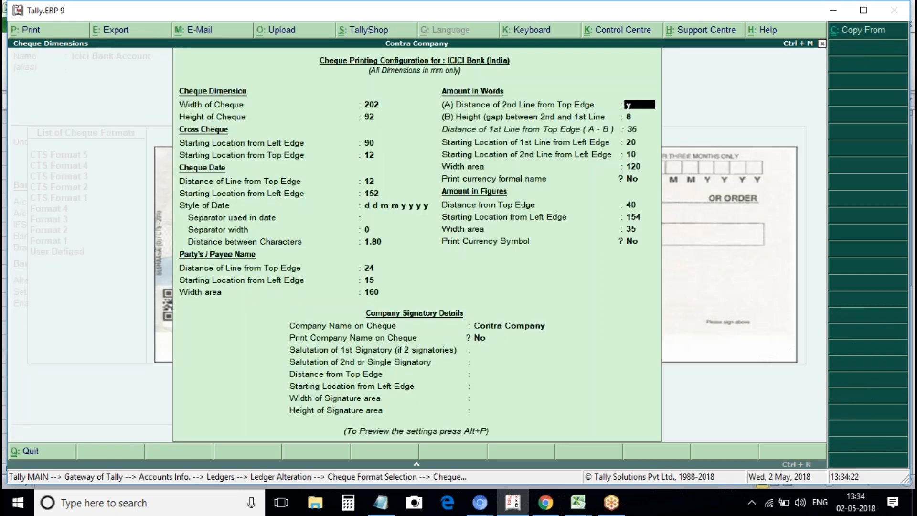
key(Up)
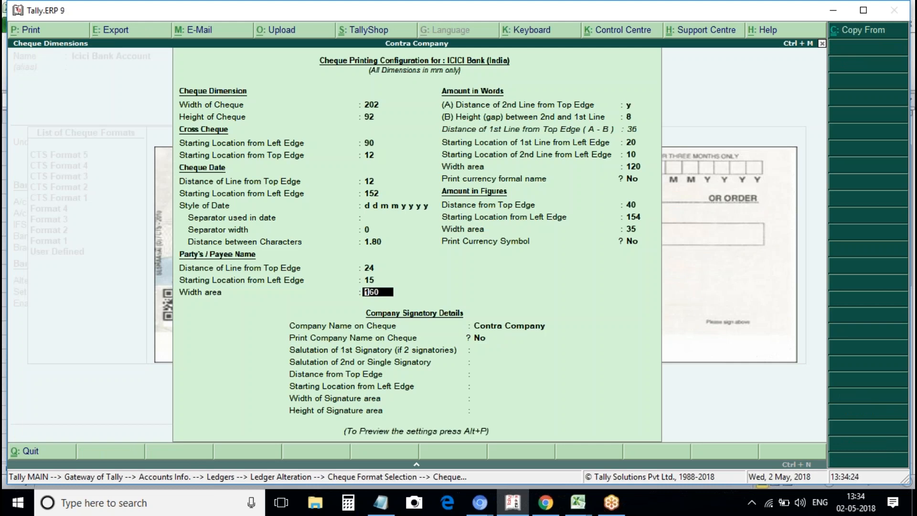
key(Return)
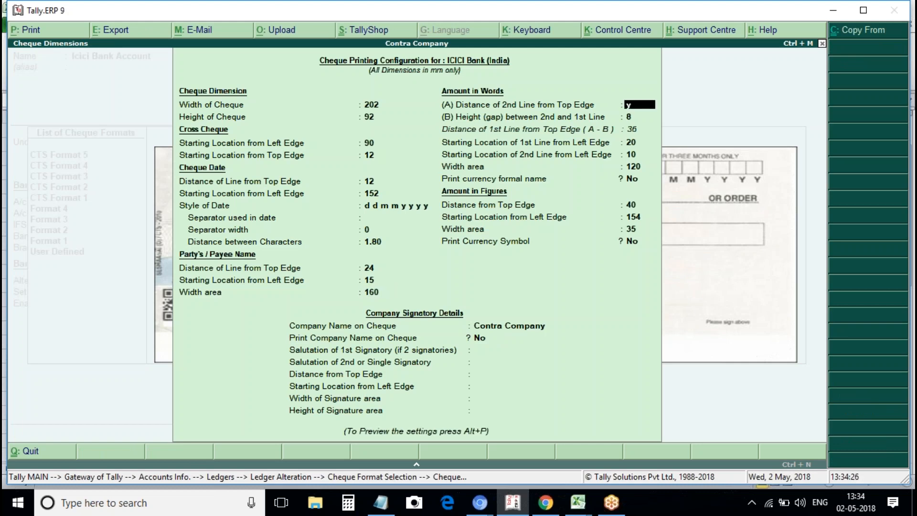
key(ctrl+a)
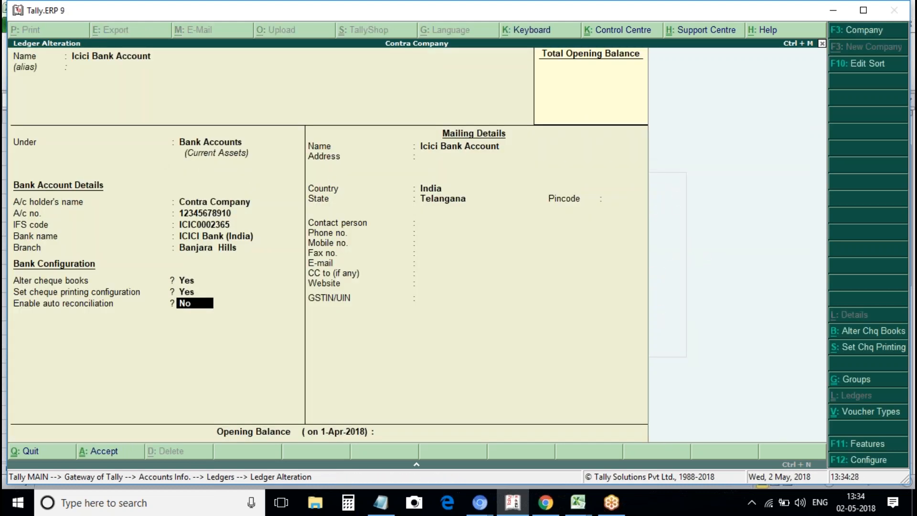
key(Up)
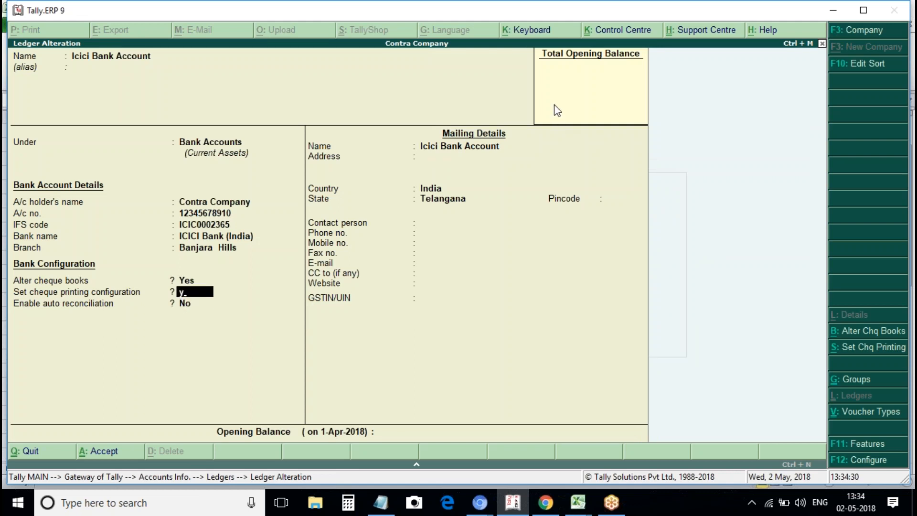
key(Return)
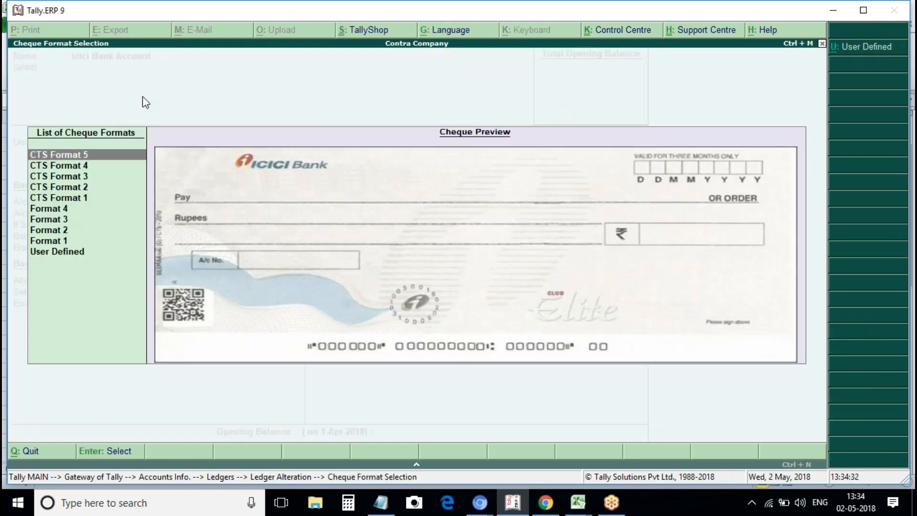
click(76, 163)
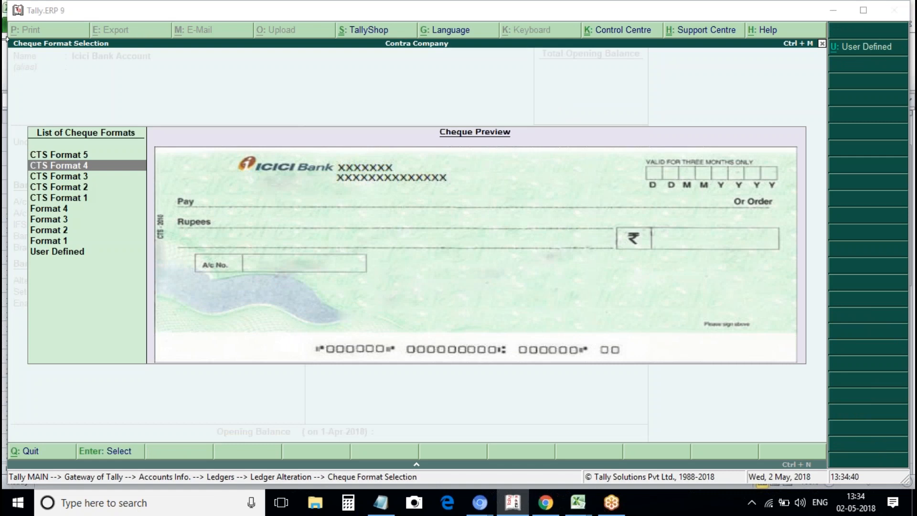
click(105, 173)
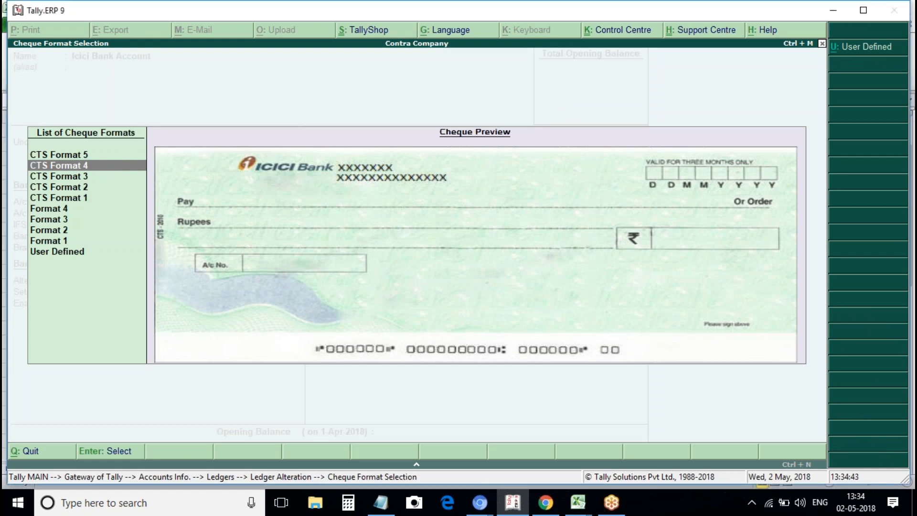
key(Return)
Turn on company name printing, enter both signatory names, and preview a sample cheque.
key(y)
key(Return)
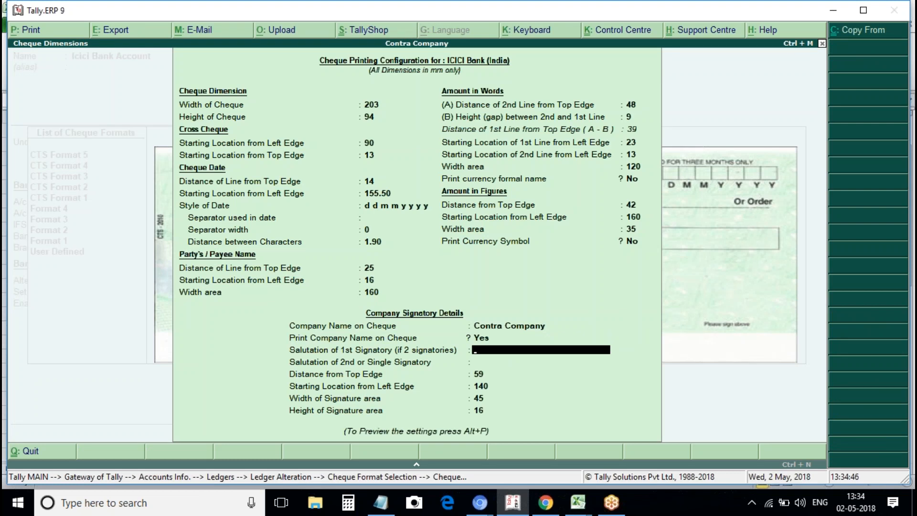
text(Ye)
key(Return)
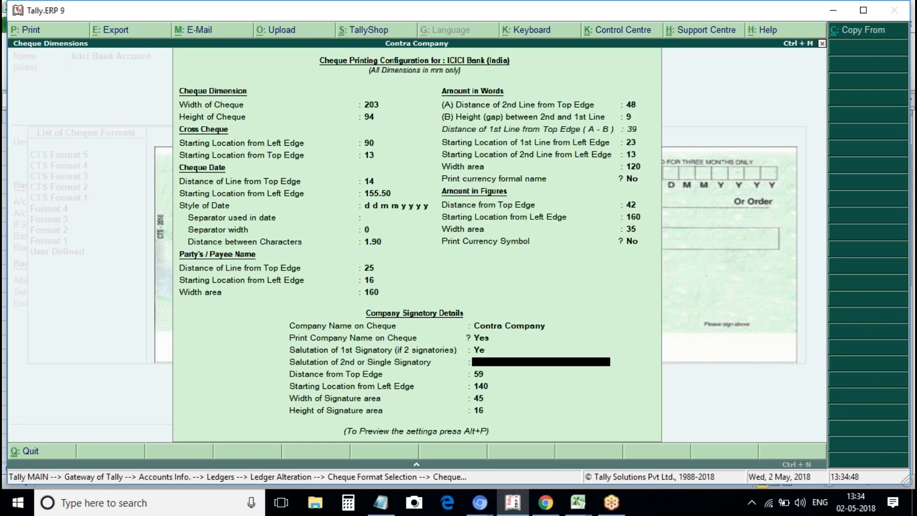
key(Up)
text(S)
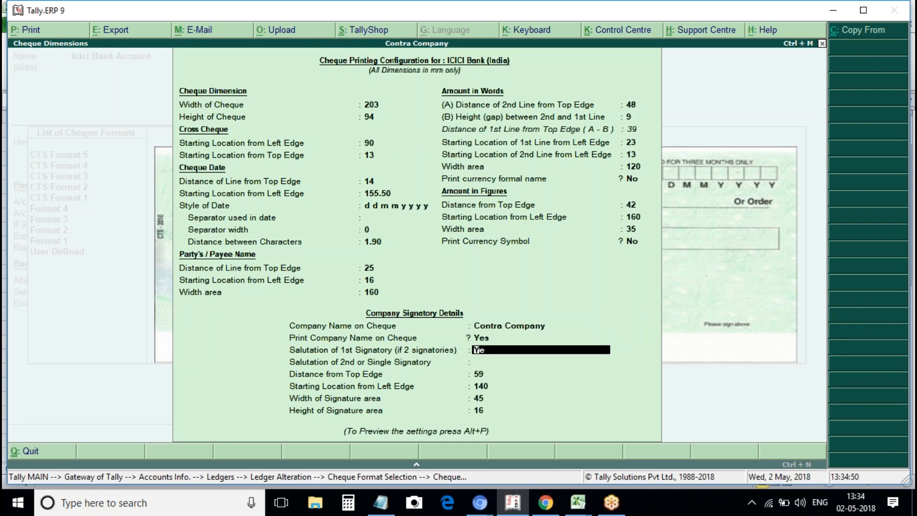
text(hafi)
key(Return)
text(Sr)
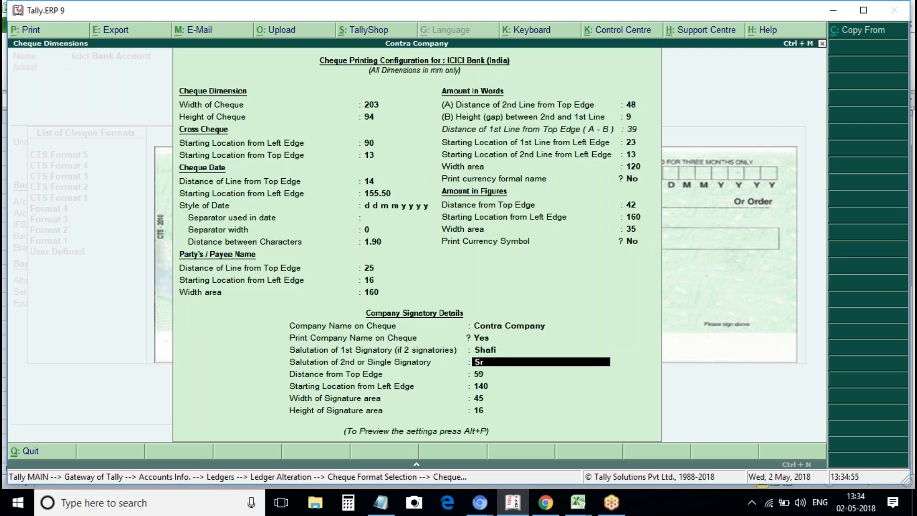
key(BackSpace)
key(BackSpace)
text(Pasha)
key(Return)
key(Return)
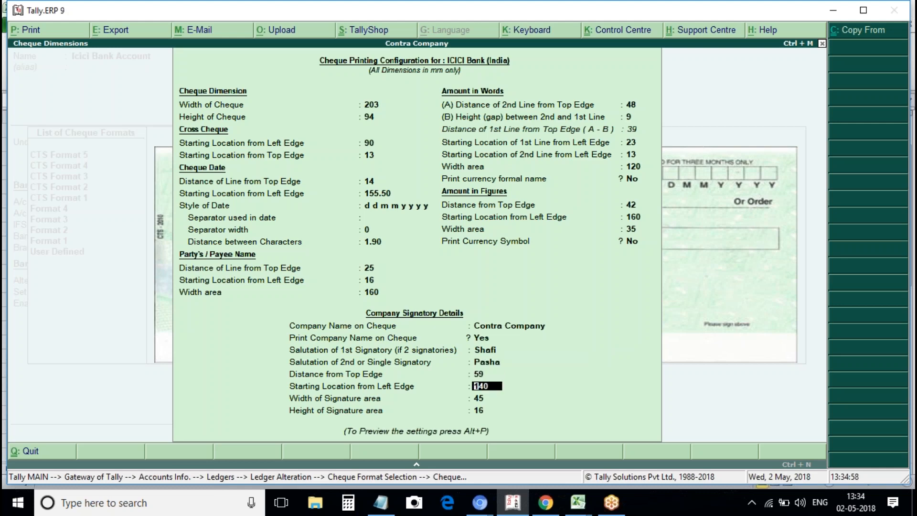
key(alt+p)
key(Return)
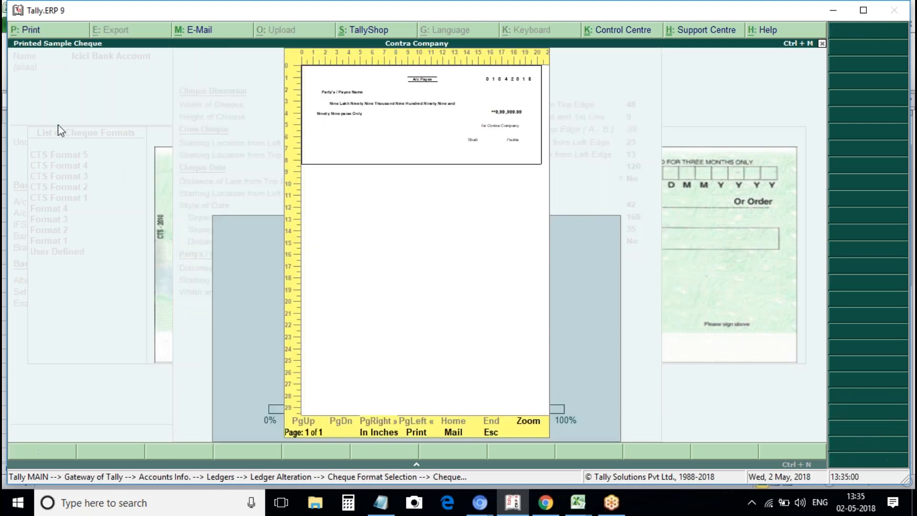
Zoom the sample cheque to 100% to check it, then close the preview.
key(alt+z)
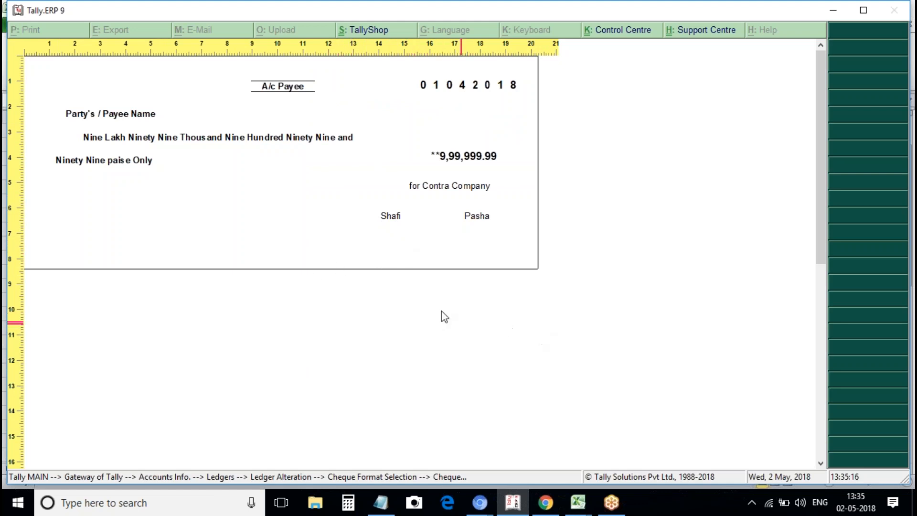
key(Escape)
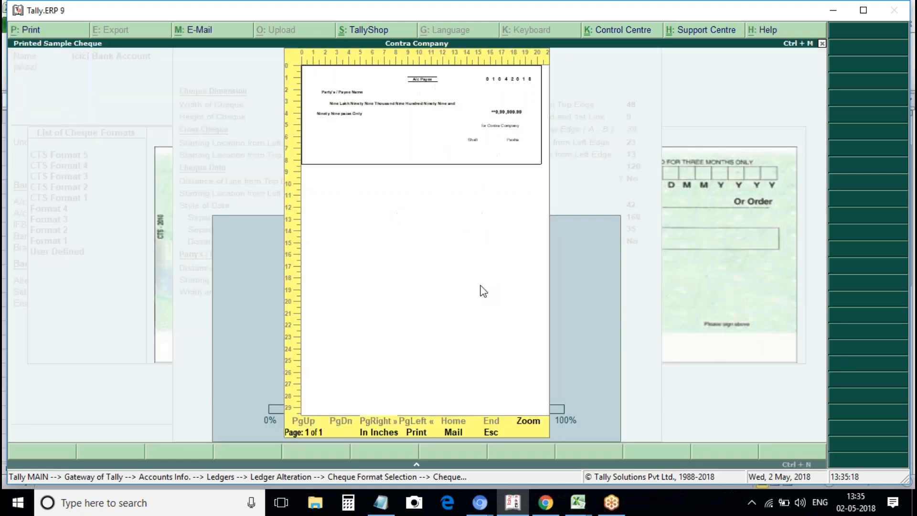
key(Escape)
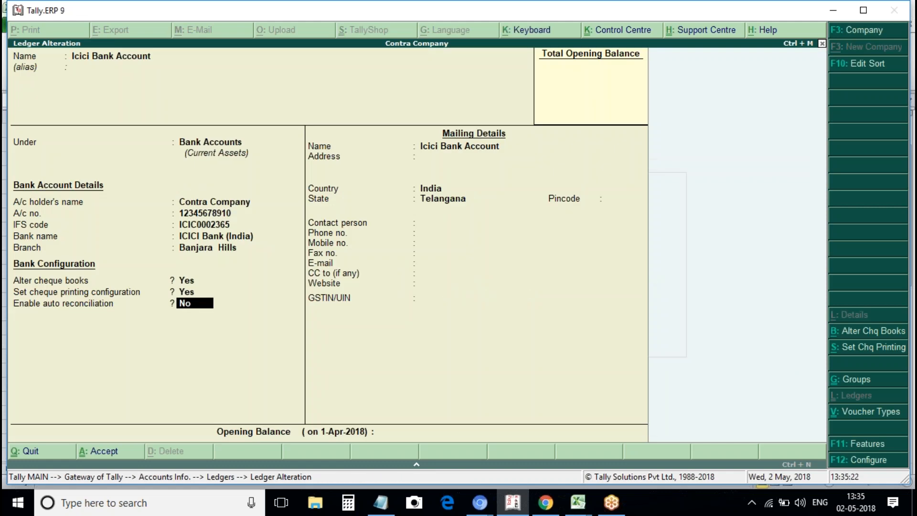
Save the Icici Bank Account ledger and open a fresh accounting voucher screen.
key(Return)
key(Return)
key(Return)
key(Return)
key(Return)
key(Return)
key(Return)
key(Return)
key(Return)
key(Return)
key(Return)
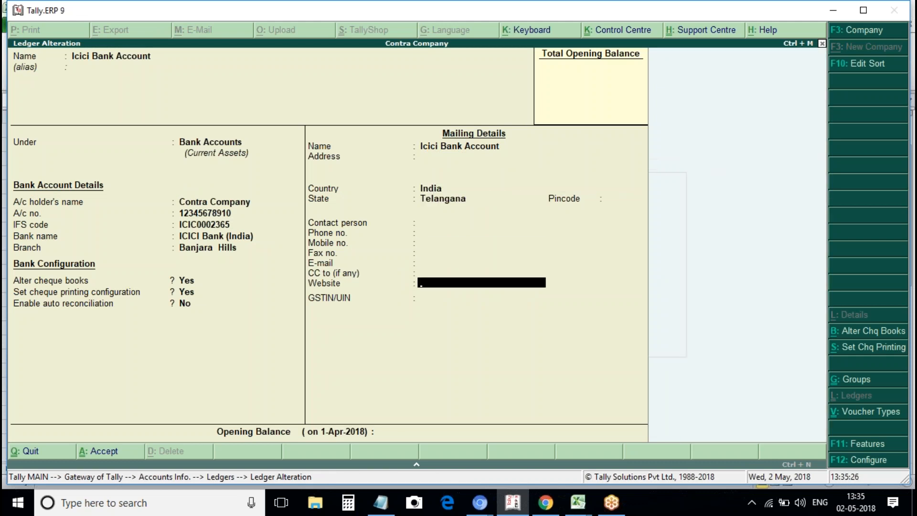
key(ctrl+a)
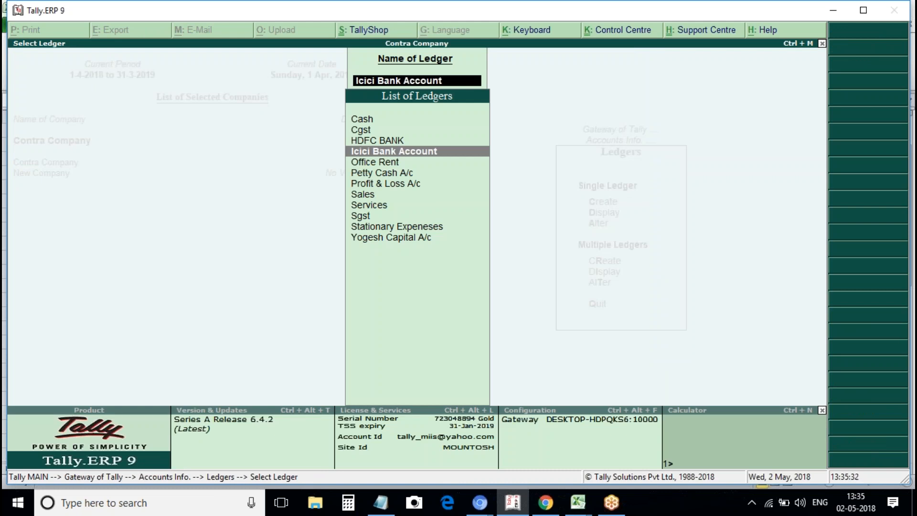
key(Escape)
key(Escape)
key(Escape)
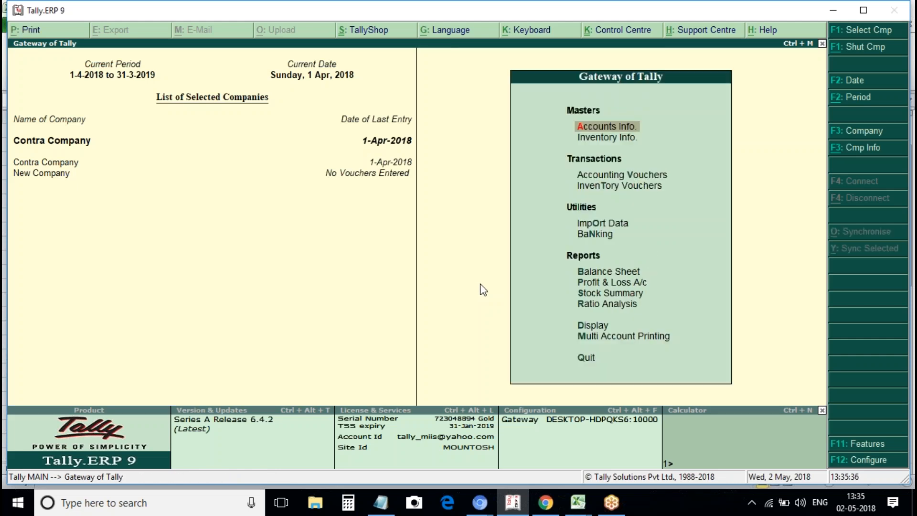
key(v)
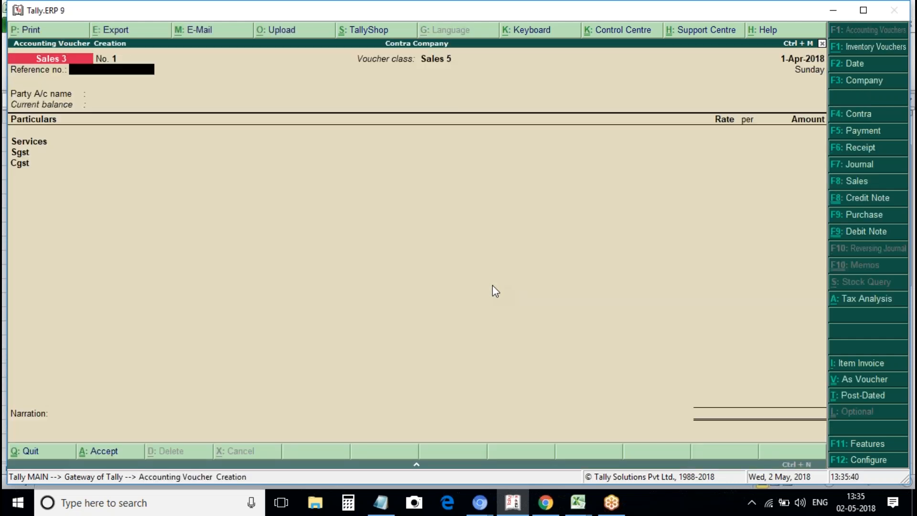
key(Escape)
key(Return)
Switch to a Purchase item invoice with supplier invoice number 1, dated 1-Apr-2018.
click(848, 215)
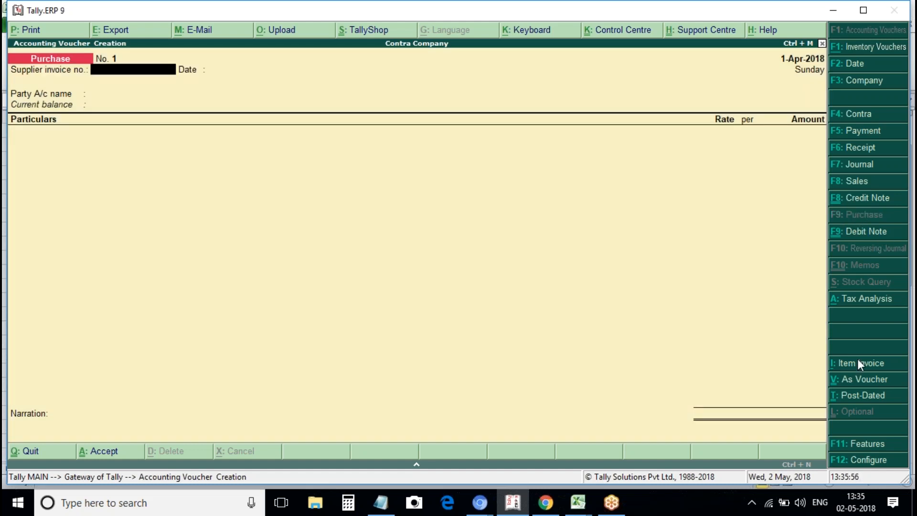
click(876, 369)
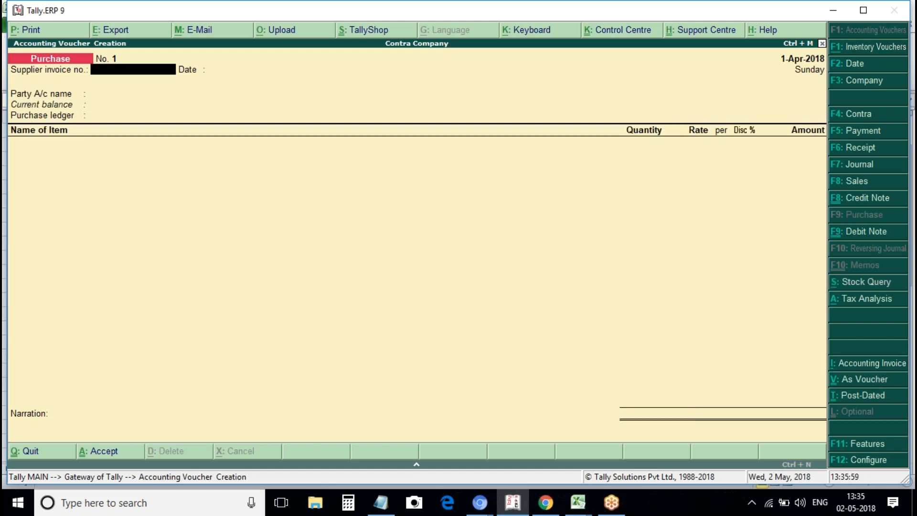
text(1)
key(Return)
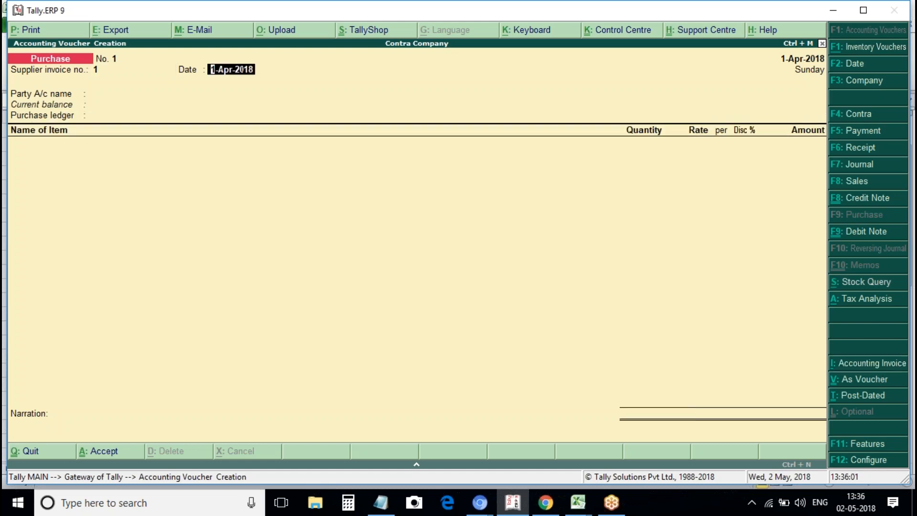
key(Return)
Create the party ledger Supplier Cr under Sundry Creditors.
key(Down)
key(Down)
key(Down)
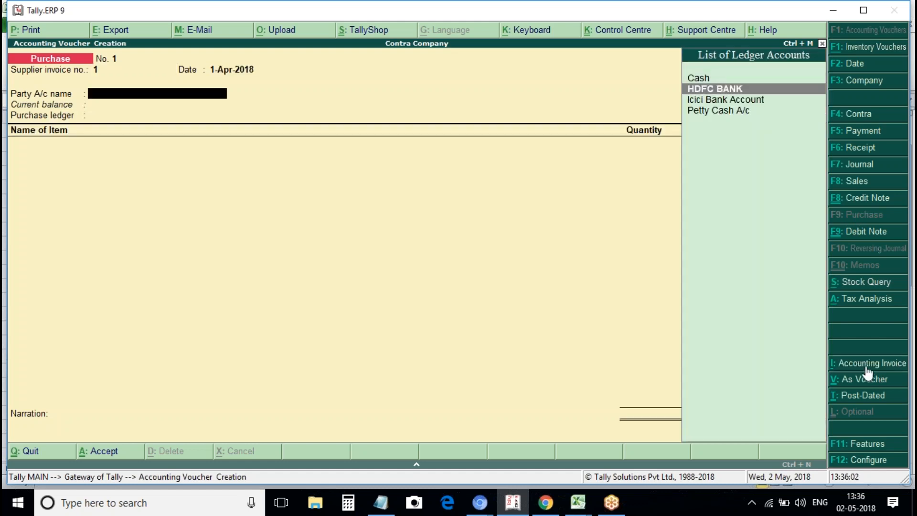
key(alt+c)
text(Sup)
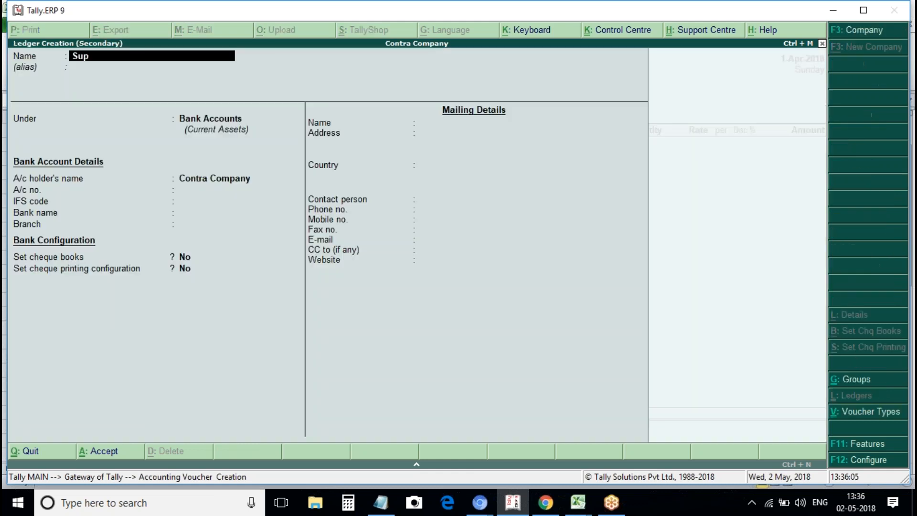
text(plier Cr)
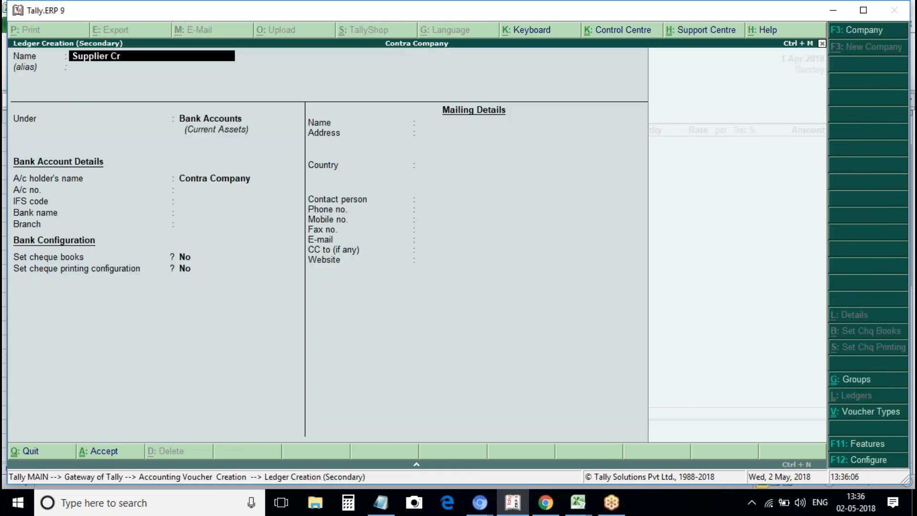
key(Return)
key(Return)
text(Cr)
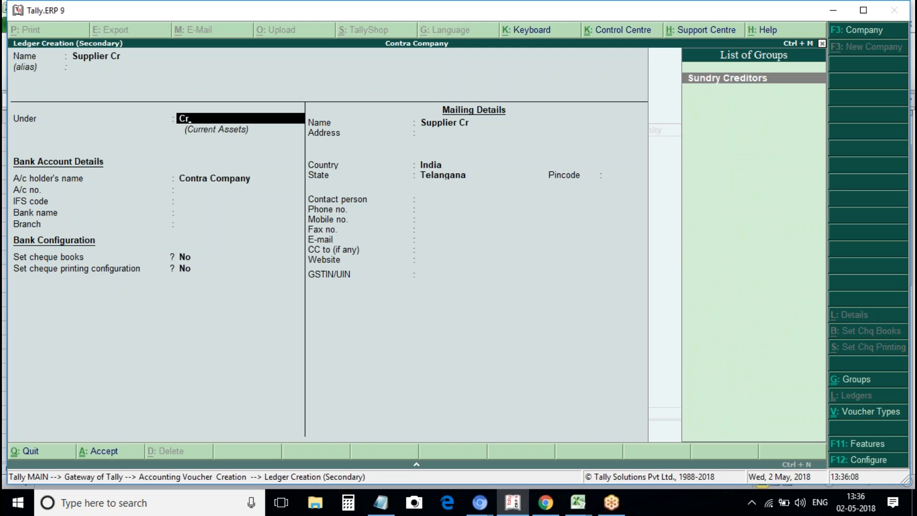
key(Return)
key(Return)
key(Return)
key(Return)
key(Return)
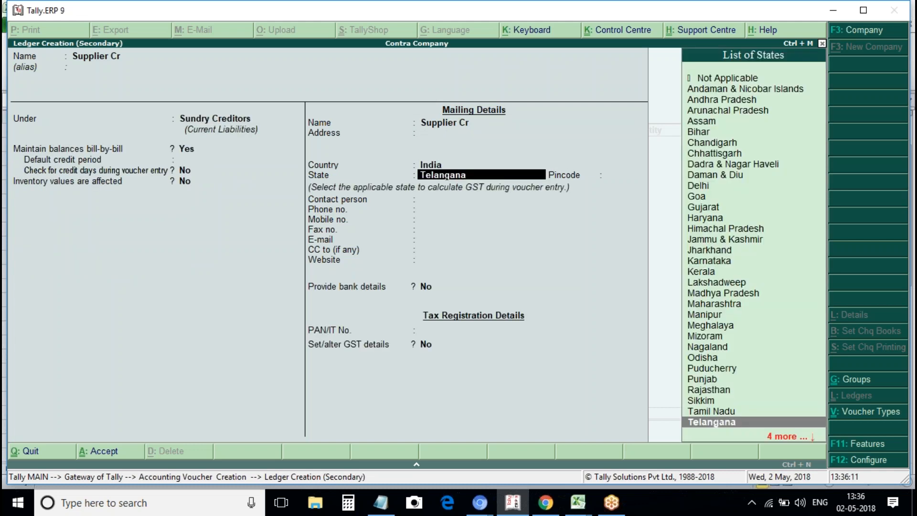
key(ctrl+a)
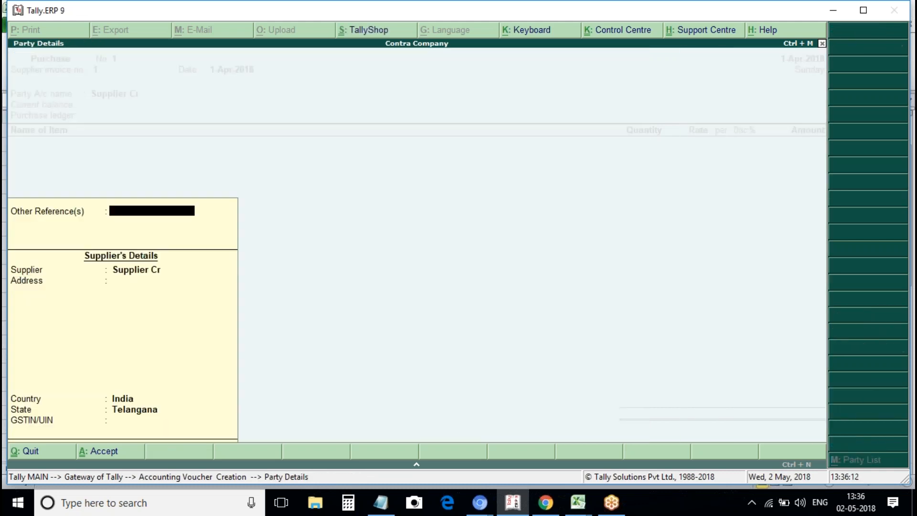
key(ctrl+a)
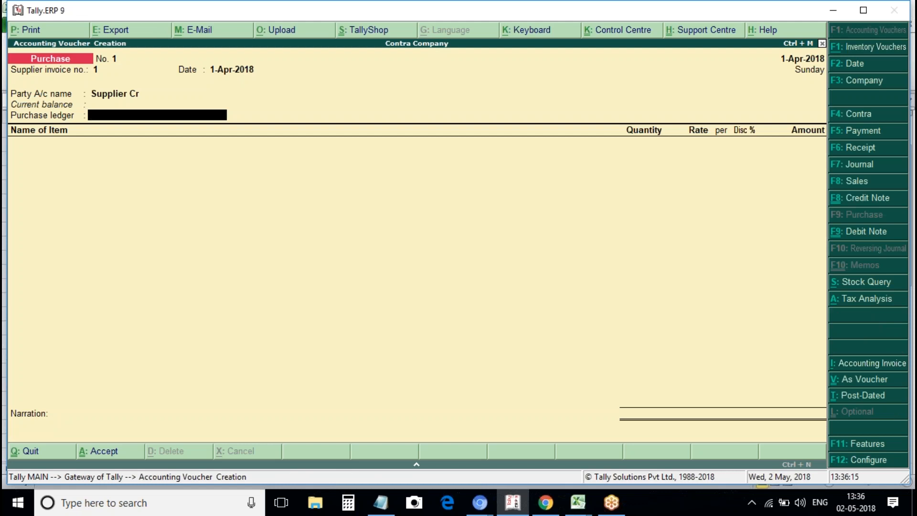
Create a Purchase ledger under Purchase Accounts.
key(alt+c)
text(Purchase)
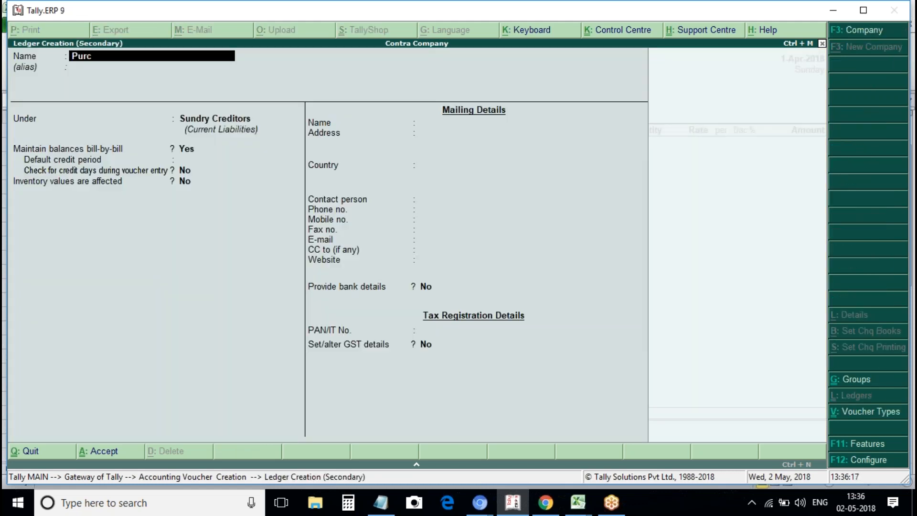
key(Return)
text(Purchase)
key(Return)
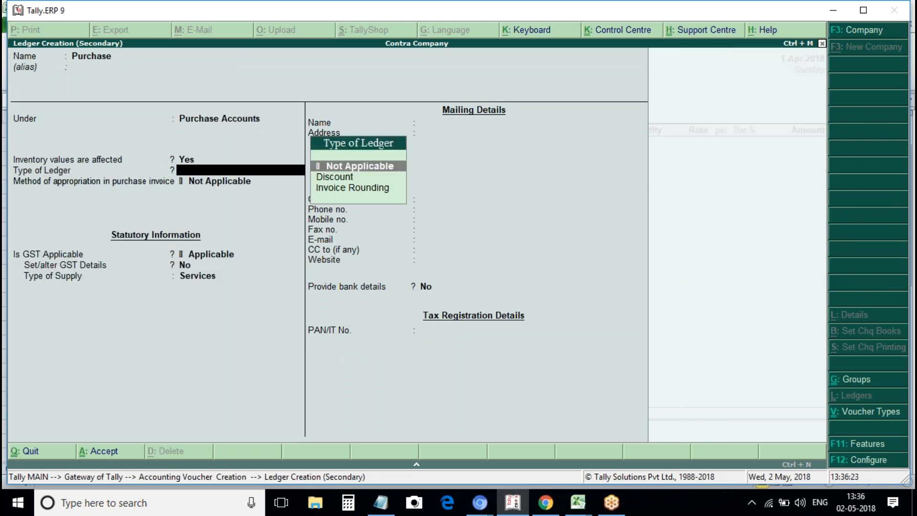
key(ctrl+a)
key(Return)
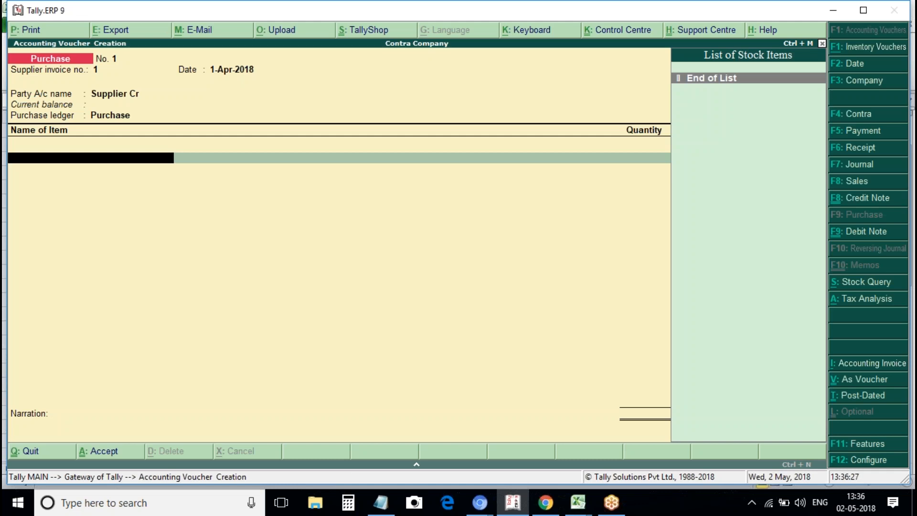
Create a new stock item named Samsung Mobile.
key(alt+c)
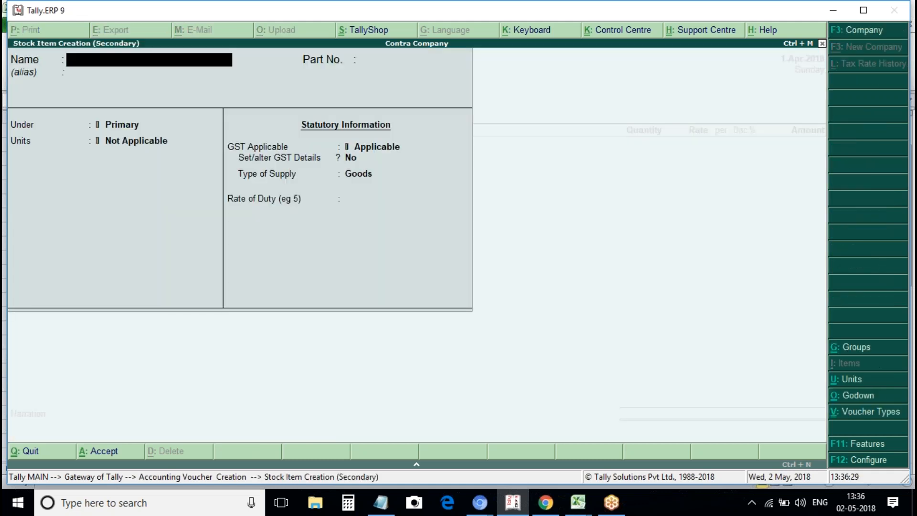
text(Samsung)
text( moti)
key(BackSpace)
key(BackSpace)
text(bile)
key(Return)
key(Return)
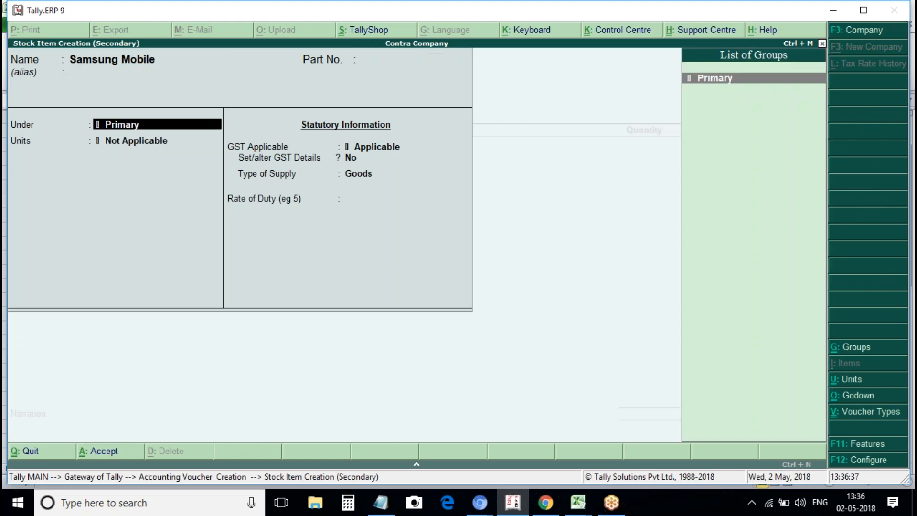
key(Return)
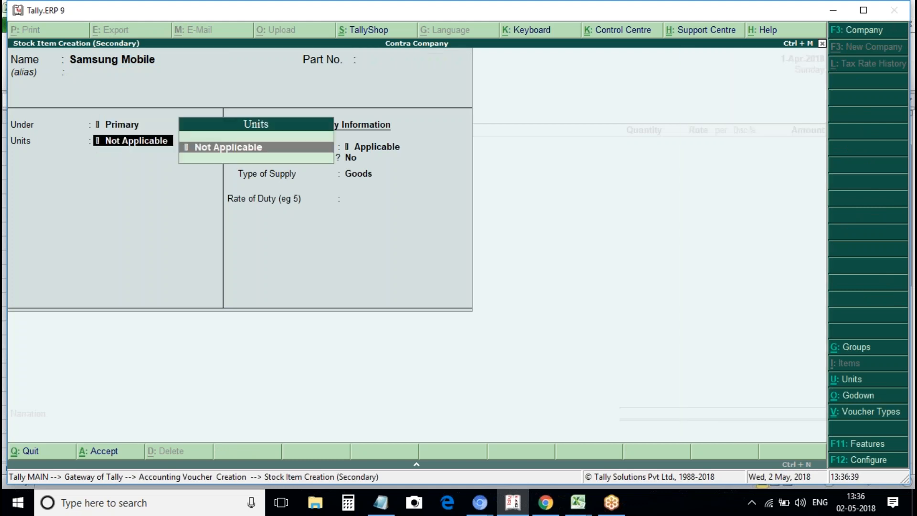
Create the unit nos with formal name Numbers and UQC NOS-NUMBERS.
key(alt+c)
text(no)
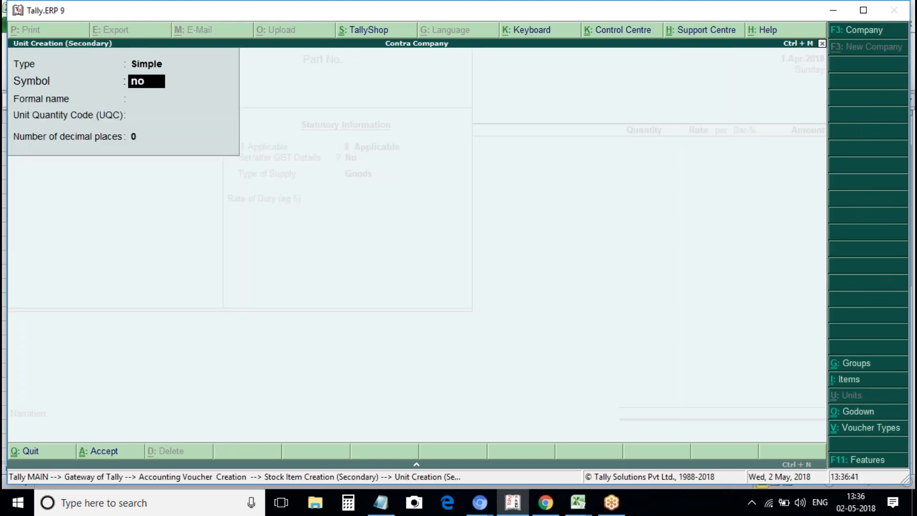
text(s)
key(Return)
text(No)
key(BackSpace)
text(umbers)
key(Return)
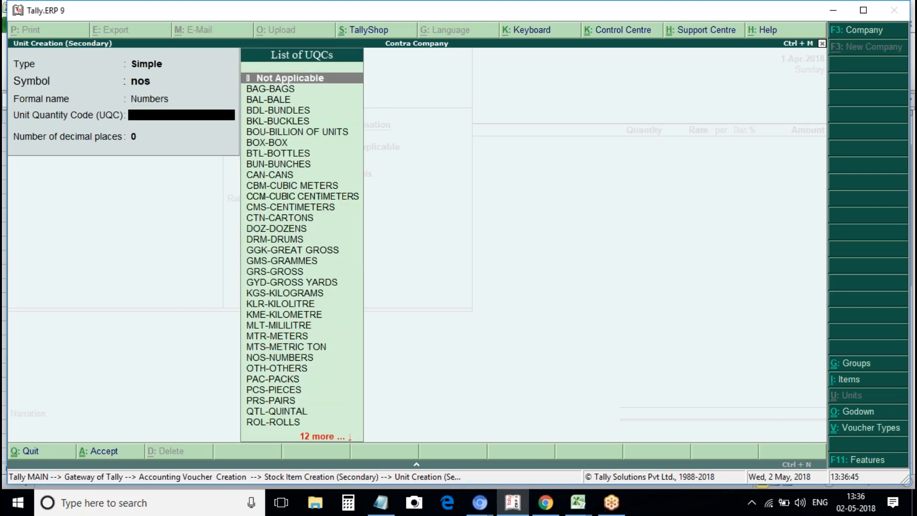
text(n)
key(Return)
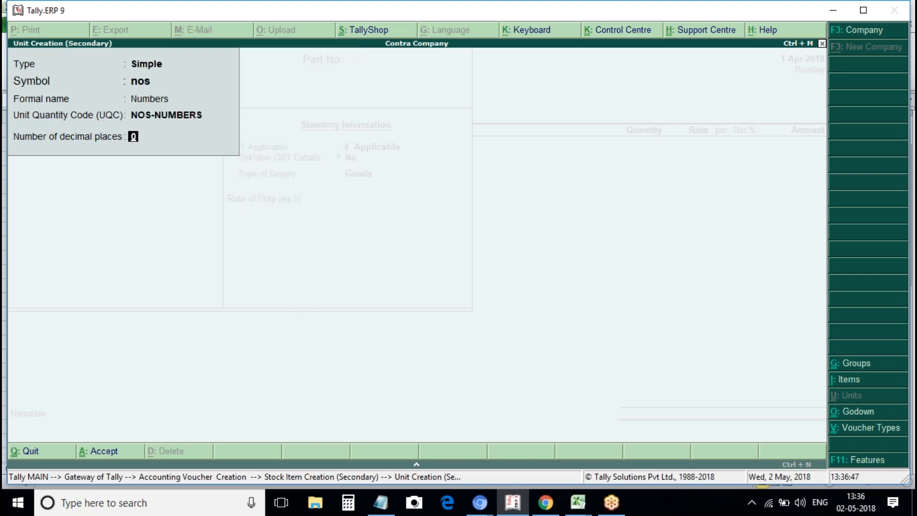
key(ctrl+a)
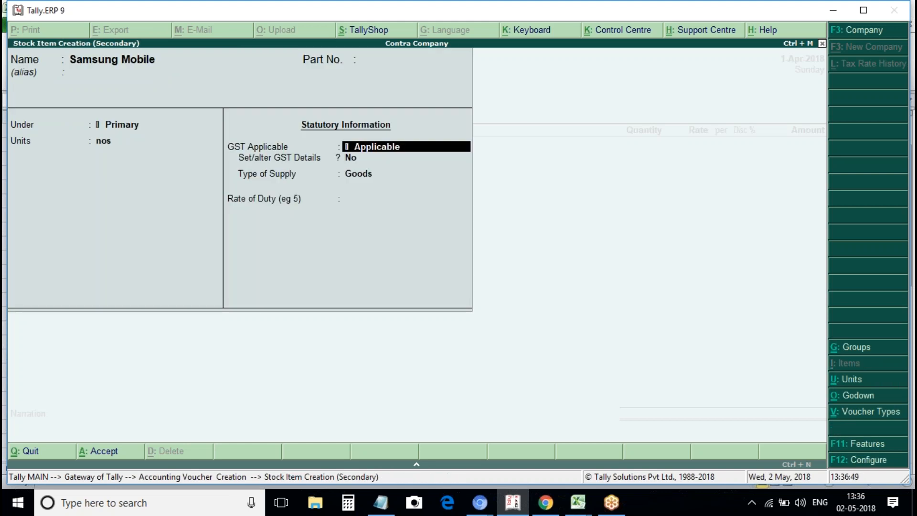
Set GST Applicable to Not Applicable for the item.
text(n)
key(Down)
key(Down)
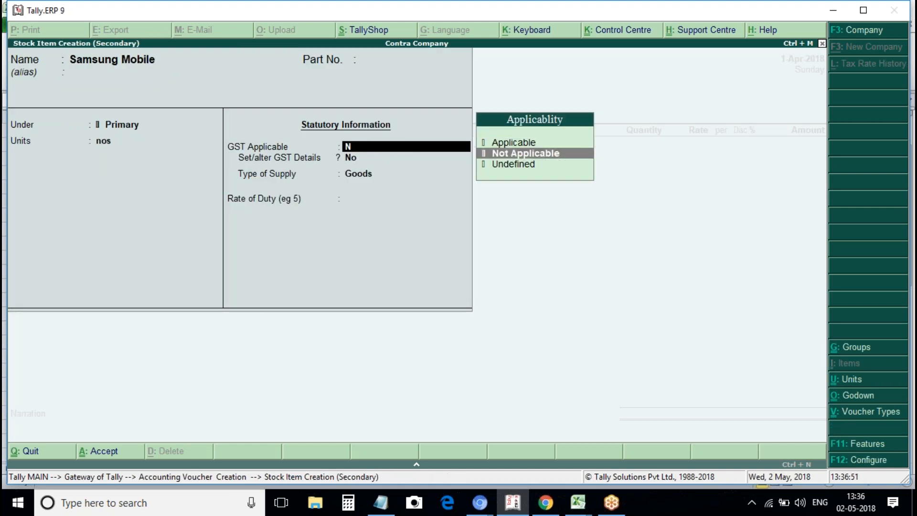
key(Return)
key(Return)
Save the Samsung Mobile item and allocate 20 nos at 10,000 into Main Location.
key(y)
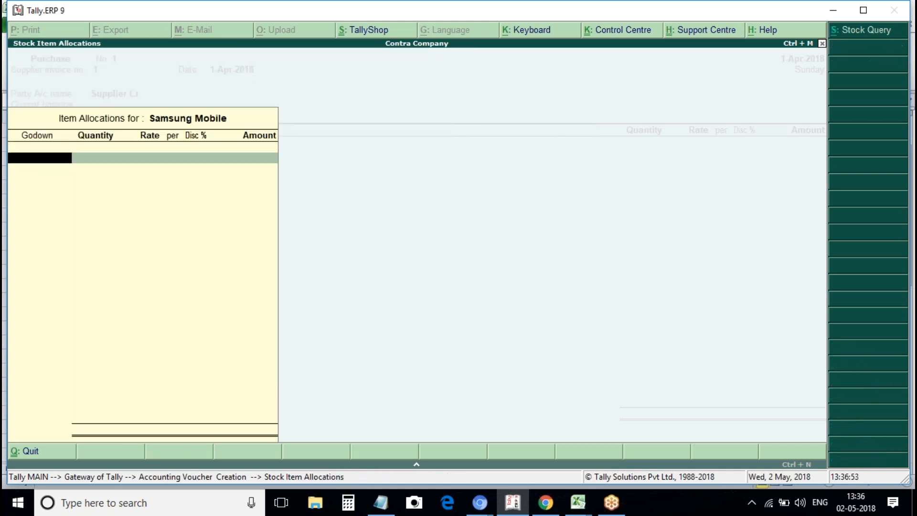
key(Return)
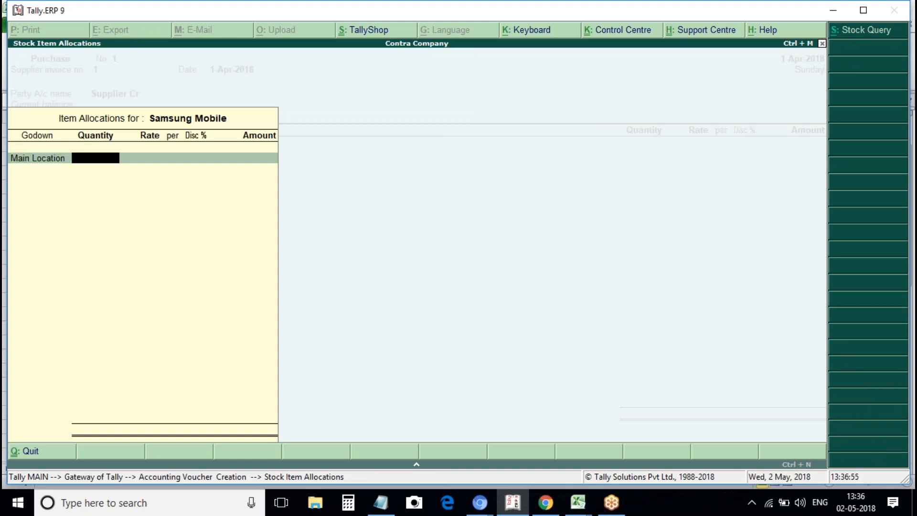
text(20)
key(Return)
text(10,000)
key(Return)
key(Return)
key(Return)
key(Return)
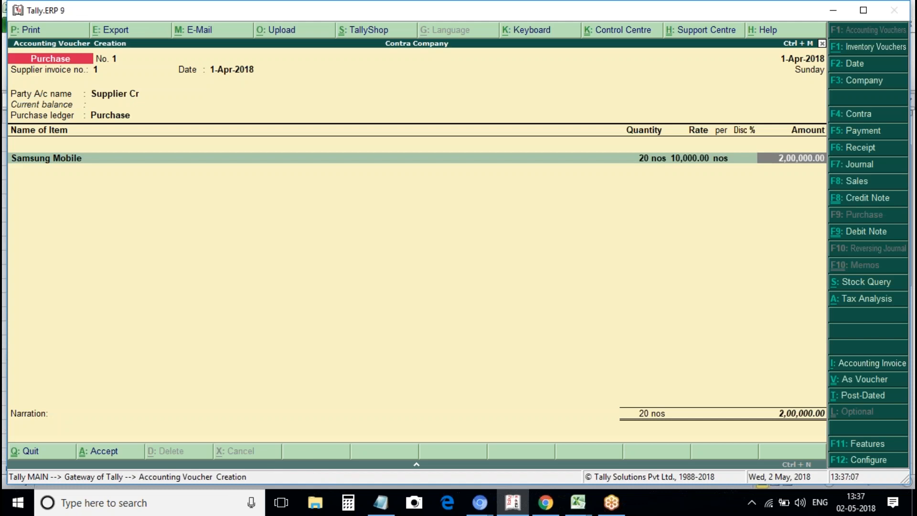
Save purchase voucher No. 1 for 2,00,000 and leave voucher entry.
key(Return)
key(Return)
key(Return)
key(Return)
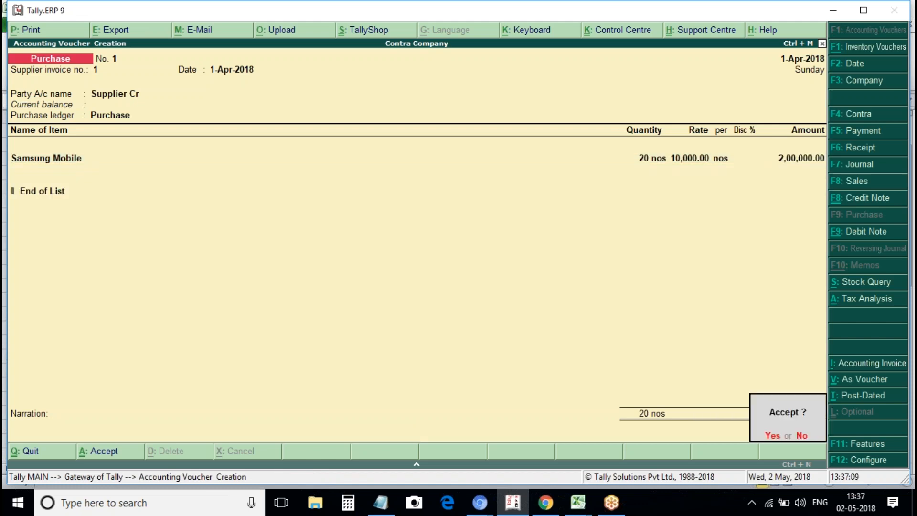
key(Return)
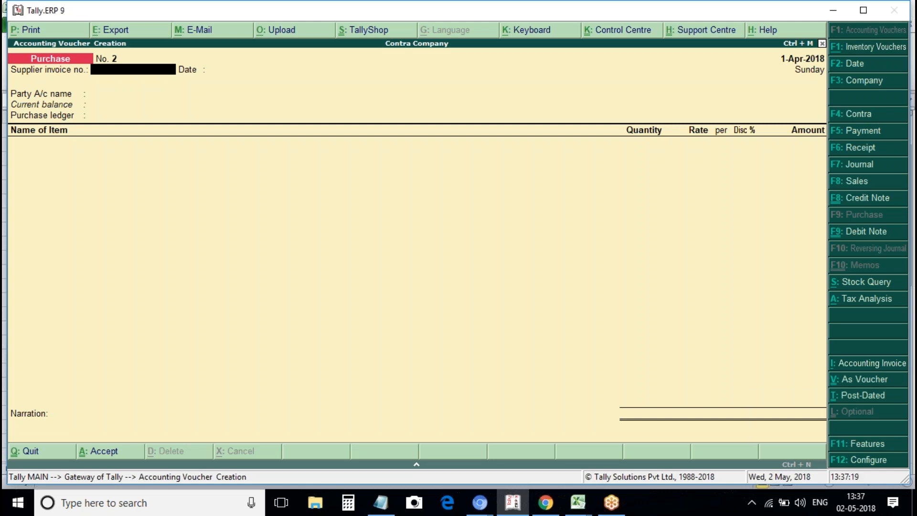
key(Escape)
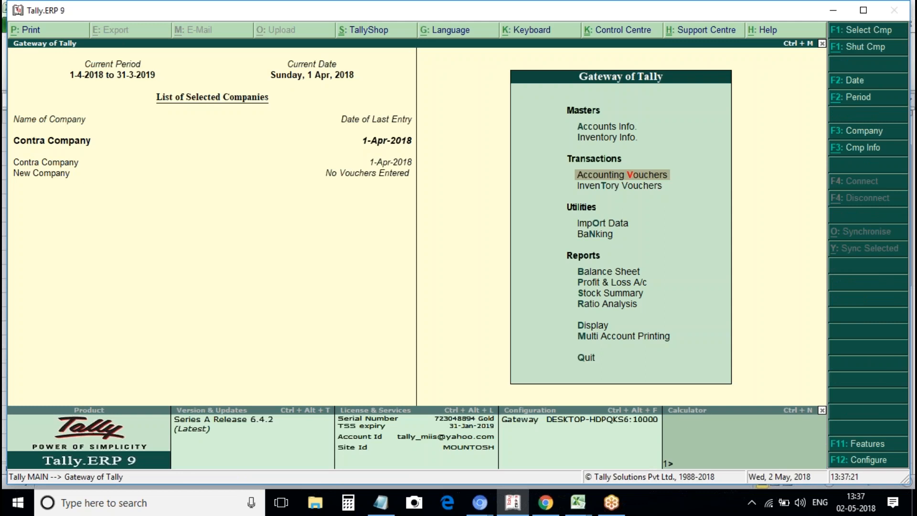
Start a payment voucher from Icici Bank Account paying Supplier Cr.
key(Return)
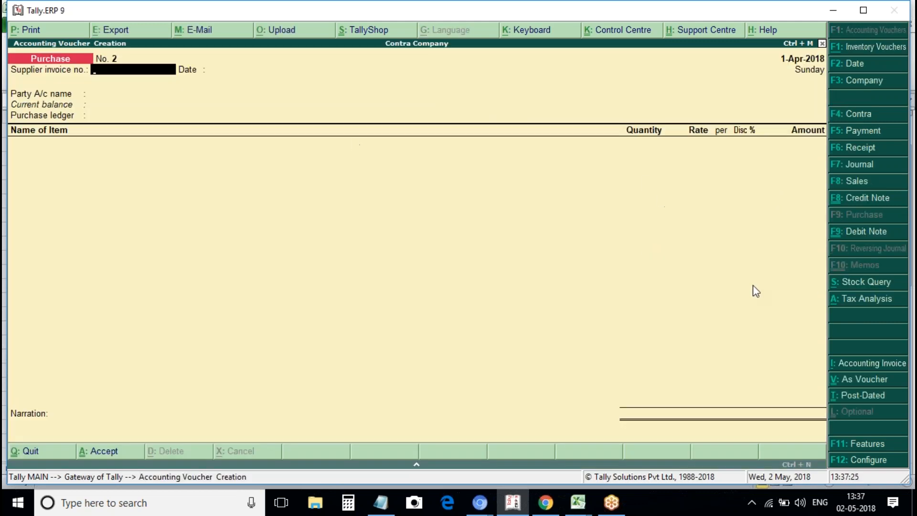
click(871, 132)
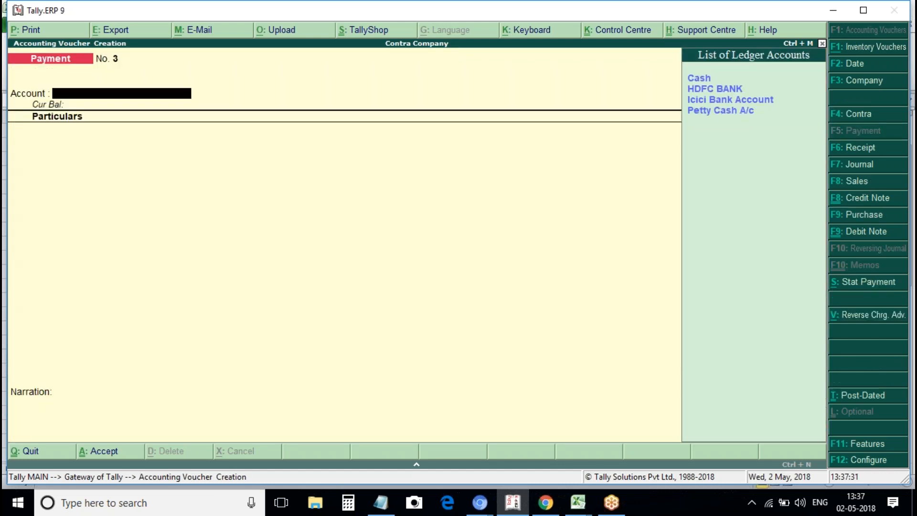
key(Down)
key(Down)
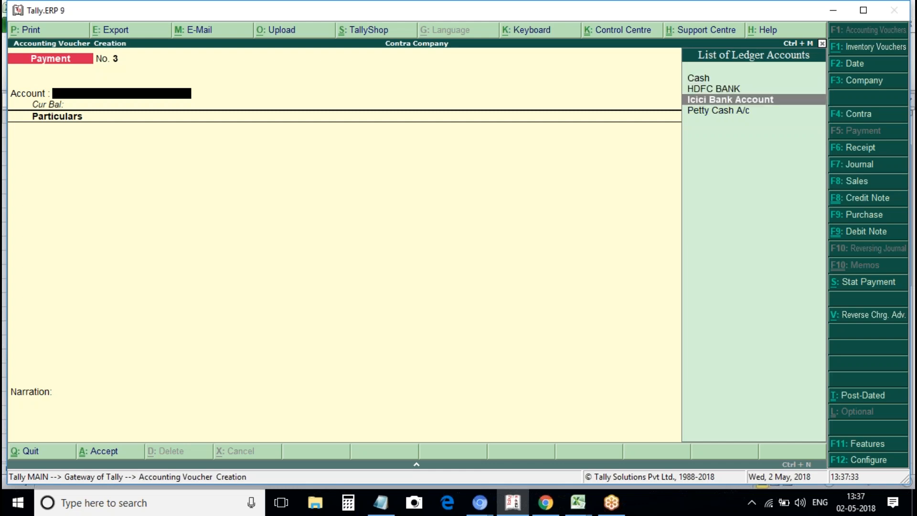
key(Return)
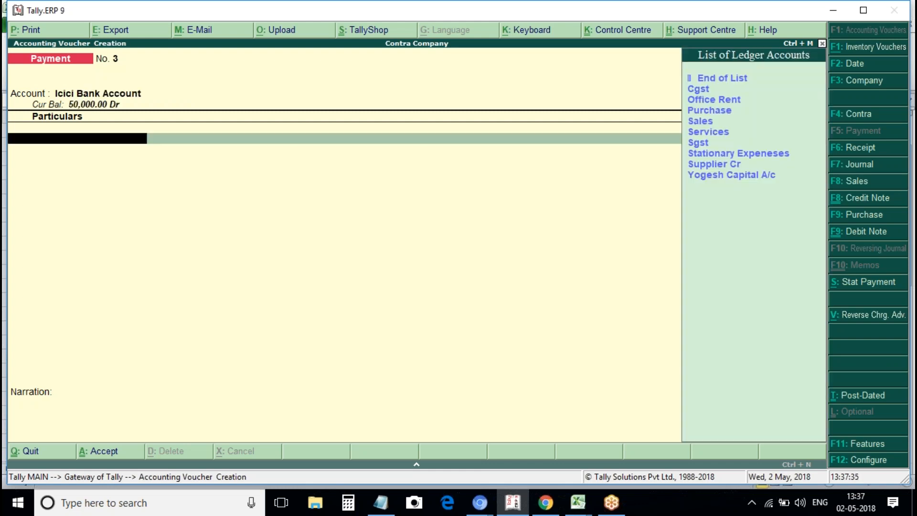
key(Down)
key(Down)
key(Down)
key(Down)
key(Down)
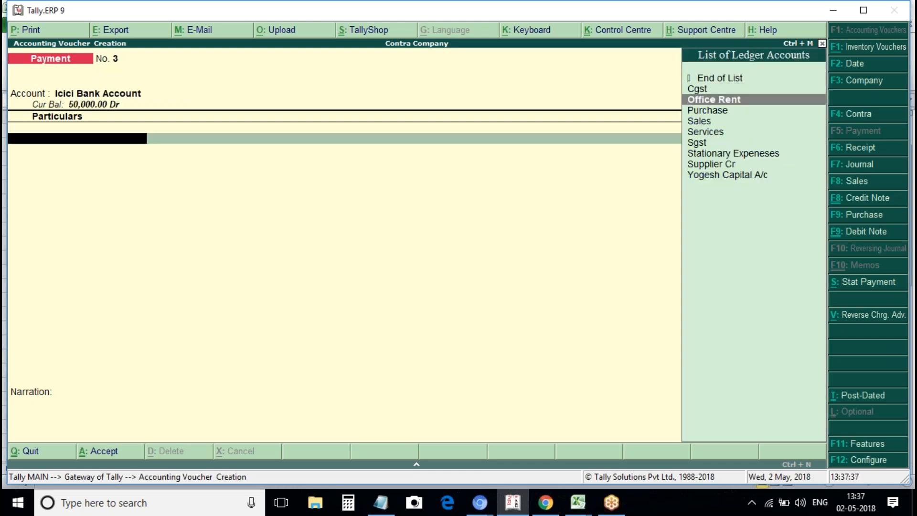
key(Down)
key(Down)
key(Down)
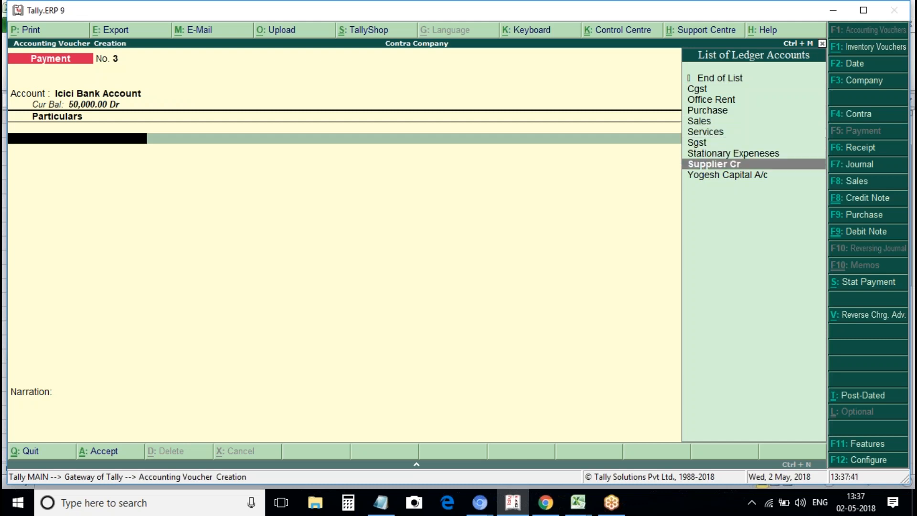
key(Return)
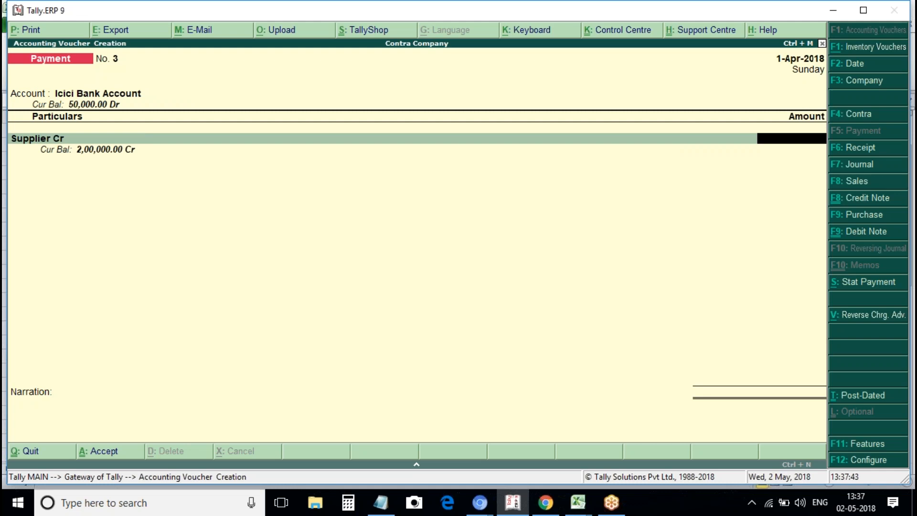
Enter 1,00,000 against pending bill 1 and open the bank allocations.
text(2000)
key(BackSpace)
key(BackSpace)
key(BackSpace)
key(BackSpace)
text(100000)
key(Return)
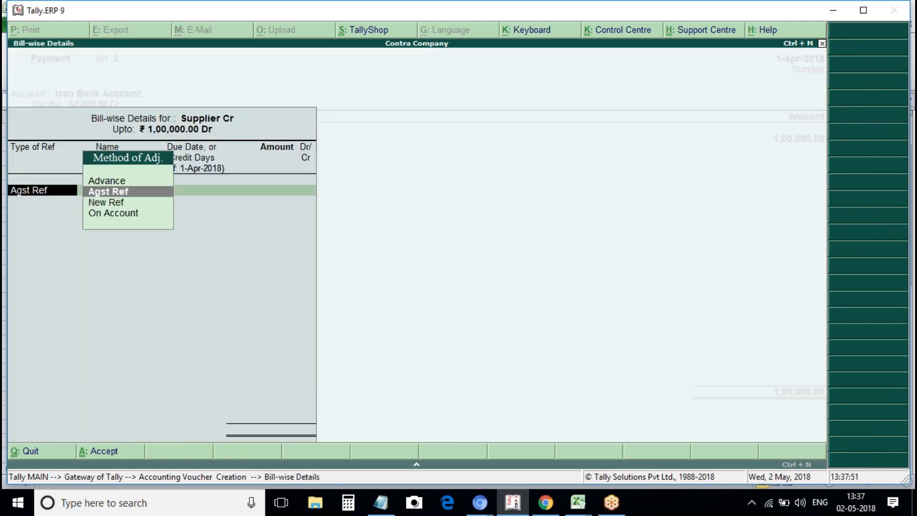
key(Return)
key(Return)
key(Return)
key(Return)
key(Return)
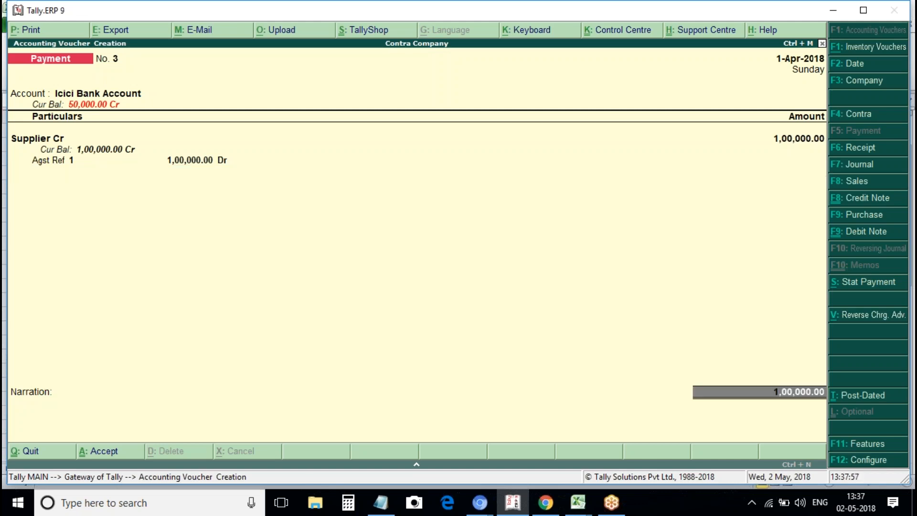
key(Return)
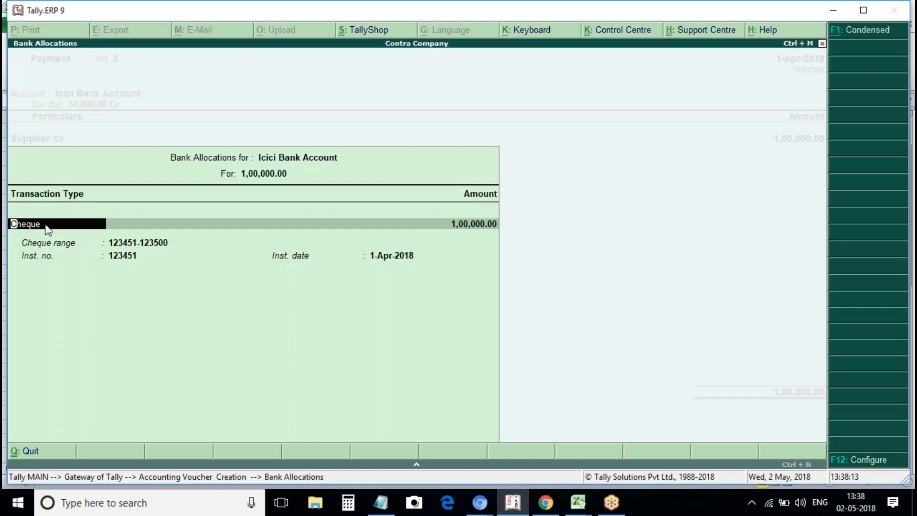
key(BackSpace)
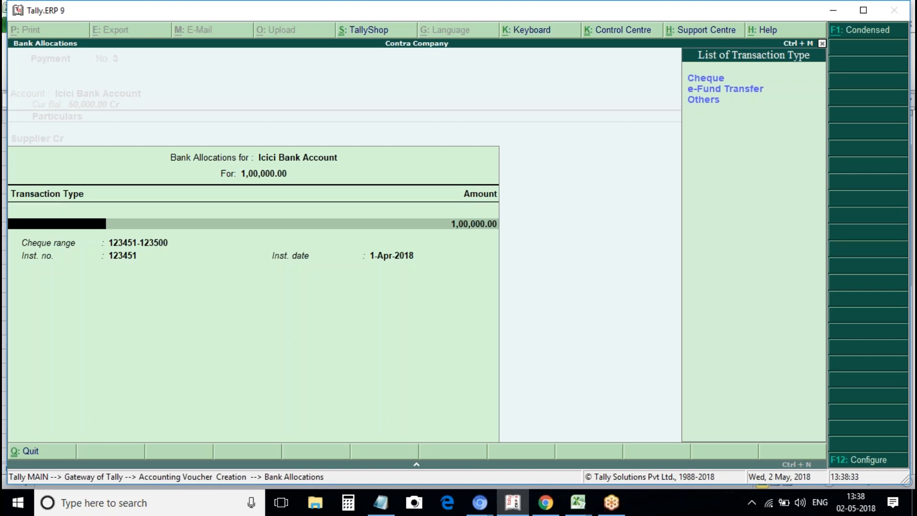
key(Down)
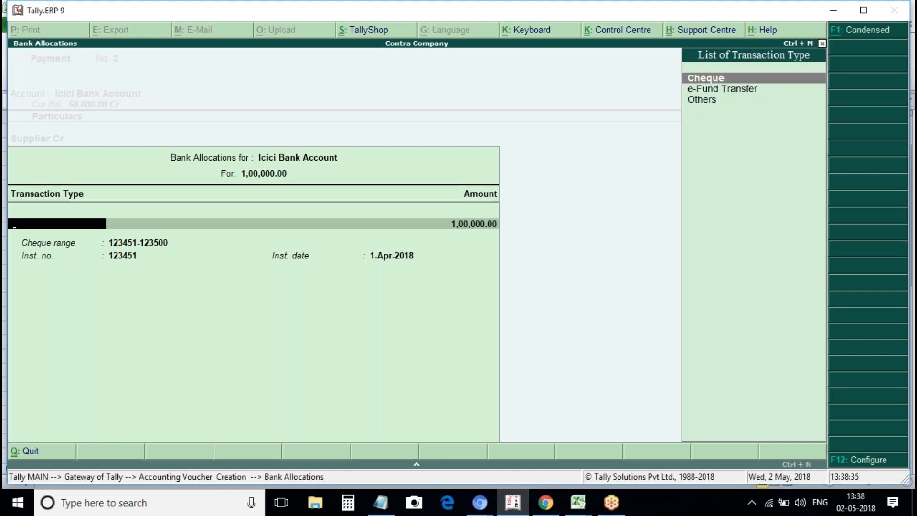
key(Return)
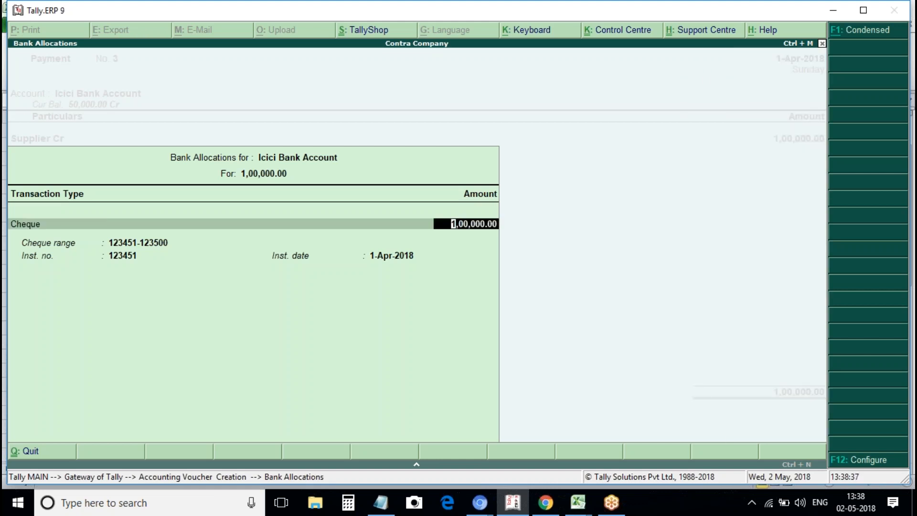
key(Return)
key(BackSpace)
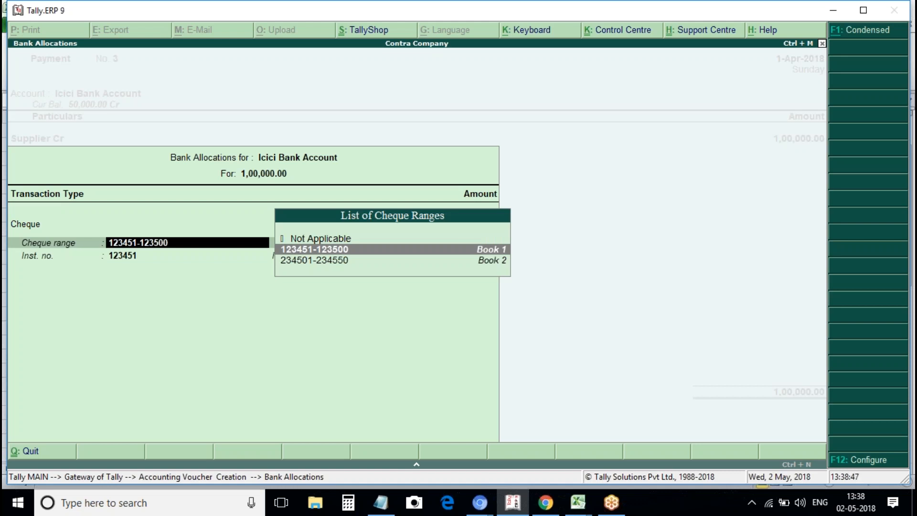
key(Return)
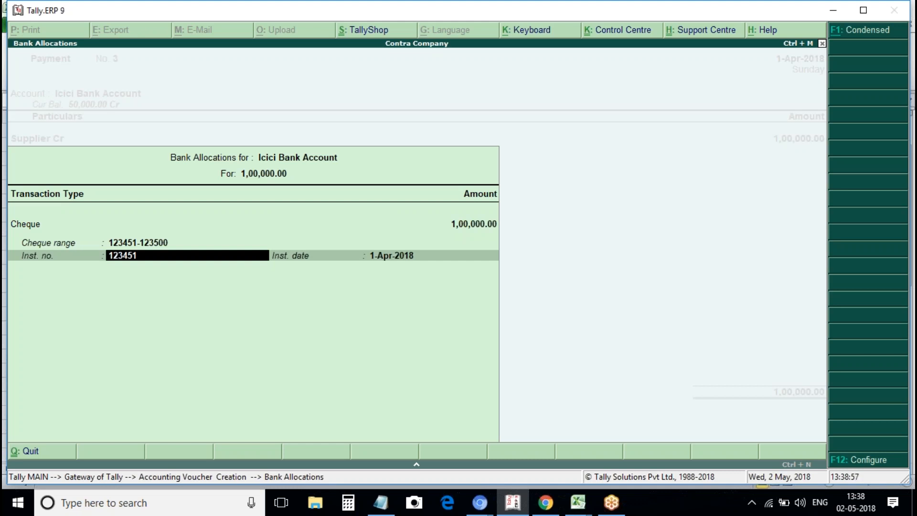
Set the cheque's instrument number to 123452, keeping date 1-Apr-2018.
text(12)
text(345)
text(1)
key(Return)
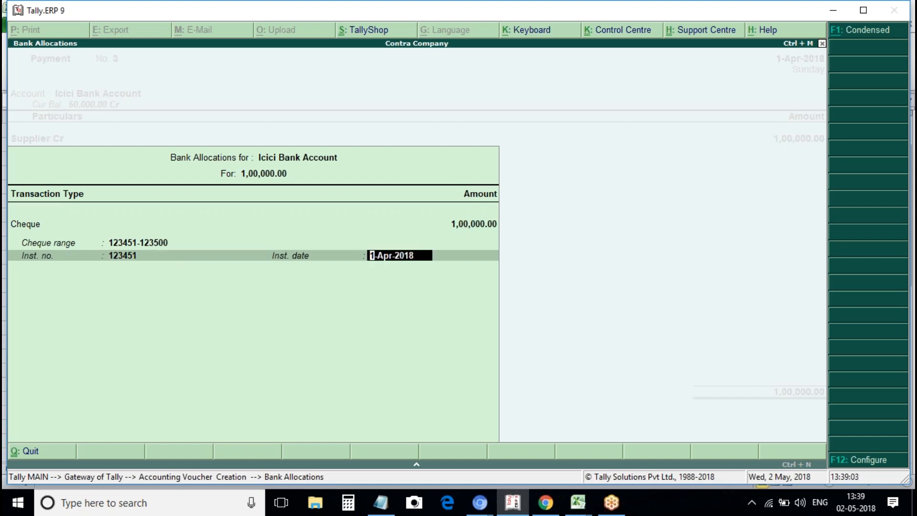
key(BackSpace)
text(12345)
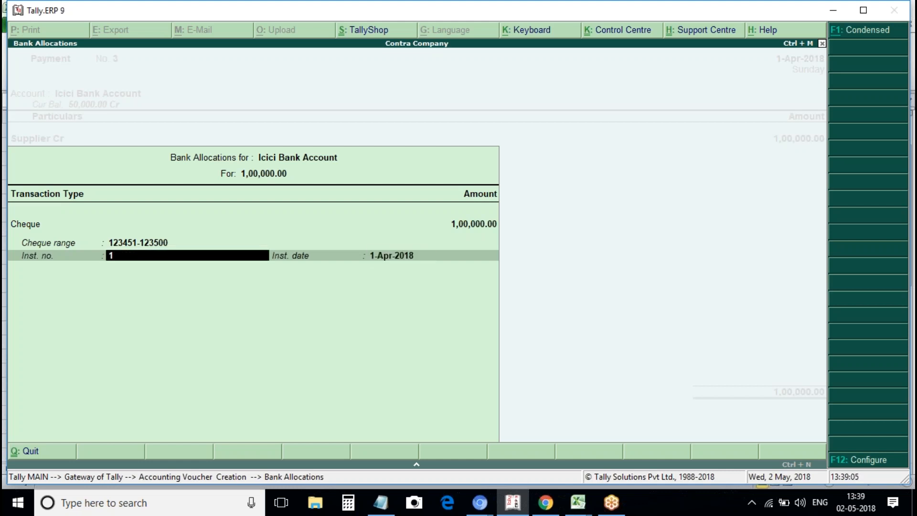
text(2)
key(Return)
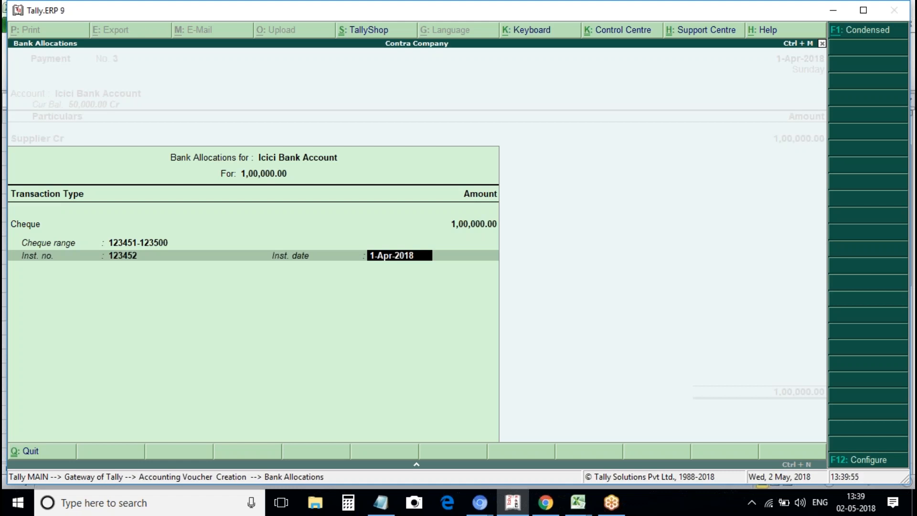
Set the cheque date to 2 April, then discard the unsaved payment voucher and return to the Gateway of Tally.
text(2april)
key(Return)
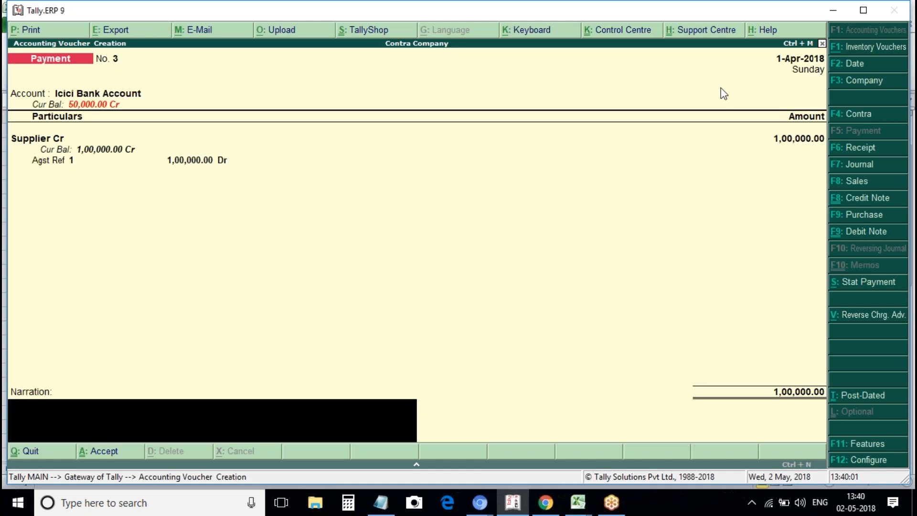
click(83, 110)
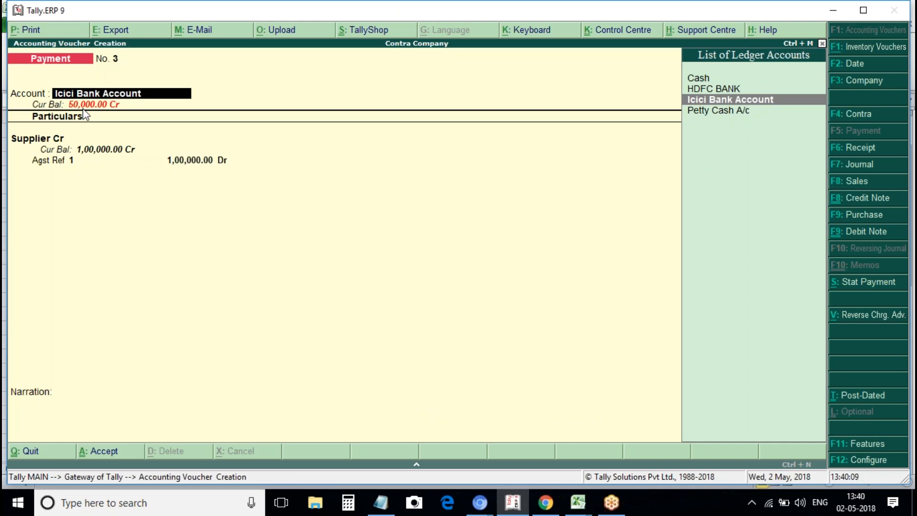
key(Return)
key(Return)
key(Escape)
key(Return)
key(Escape)
key(Escape)
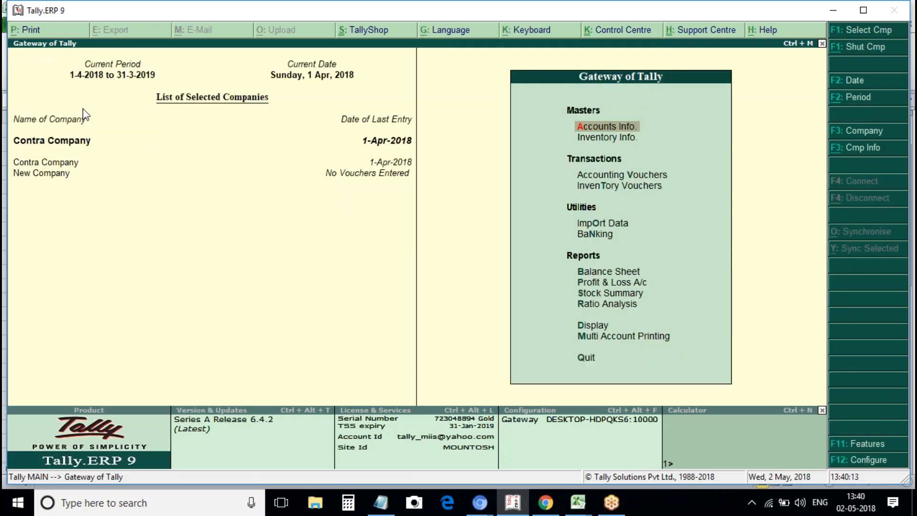
Start a trial Receipt voucher with Icici Bank Account as the account and Yogesh Capital A/c as particulars.
key(v)
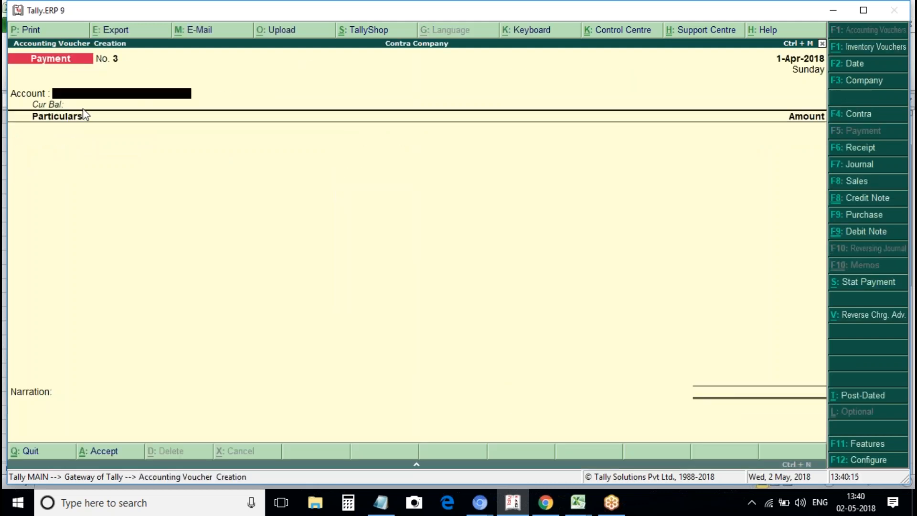
key(F6)
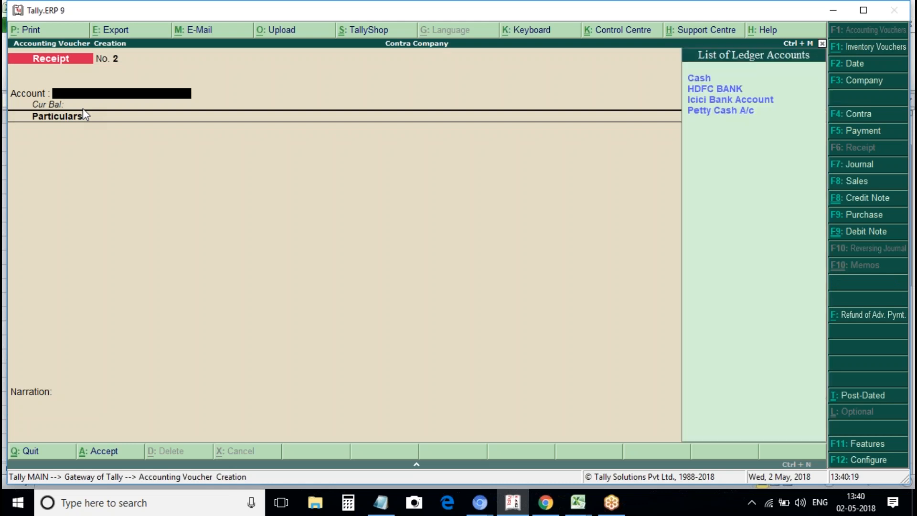
key(Down)
key(Down)
key(Return)
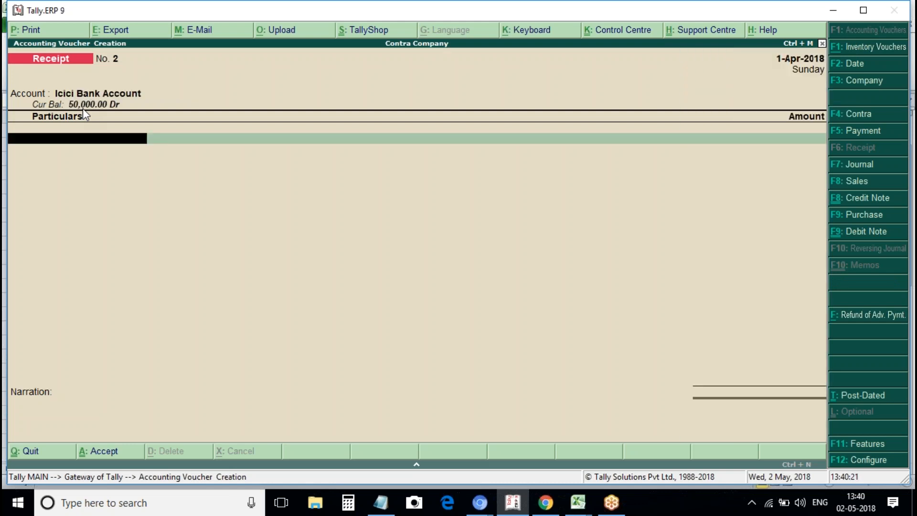
key(Down)
key(Down)
key(Down)
key(Down)
key(Down)
key(Down)
key(Down)
key(Down)
key(Down)
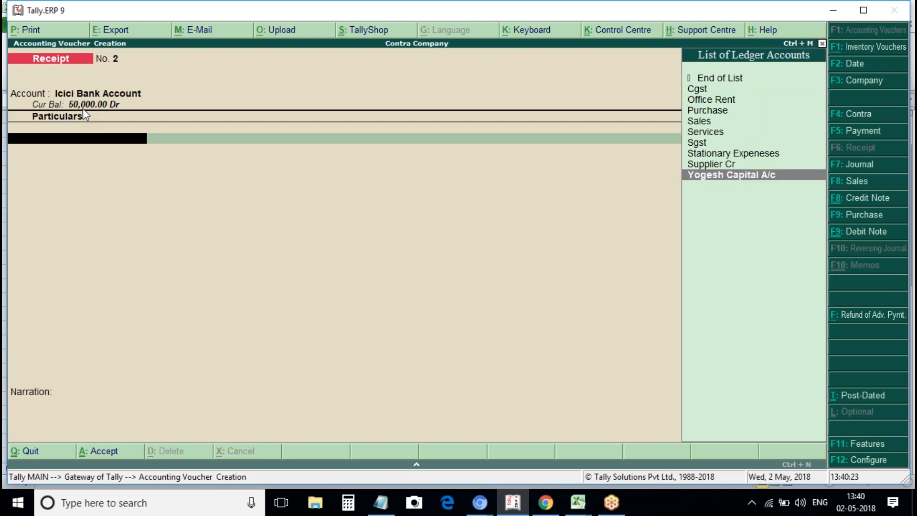
key(Return)
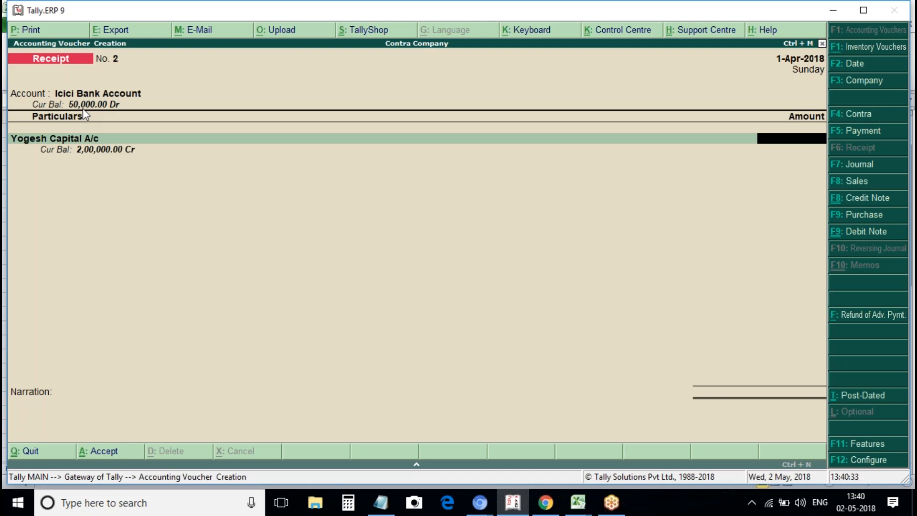
Discard the receipt and open a new Contra voucher instead.
key(Escape)
key(Return)
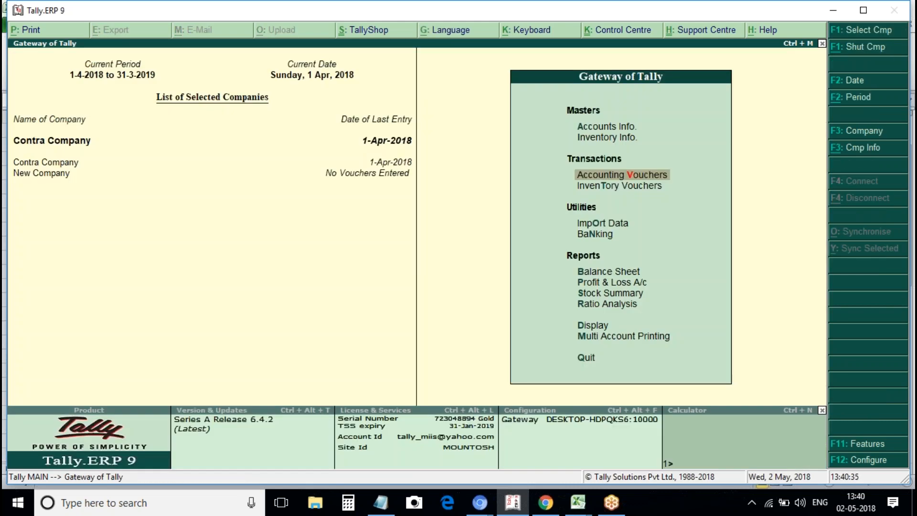
key(Return)
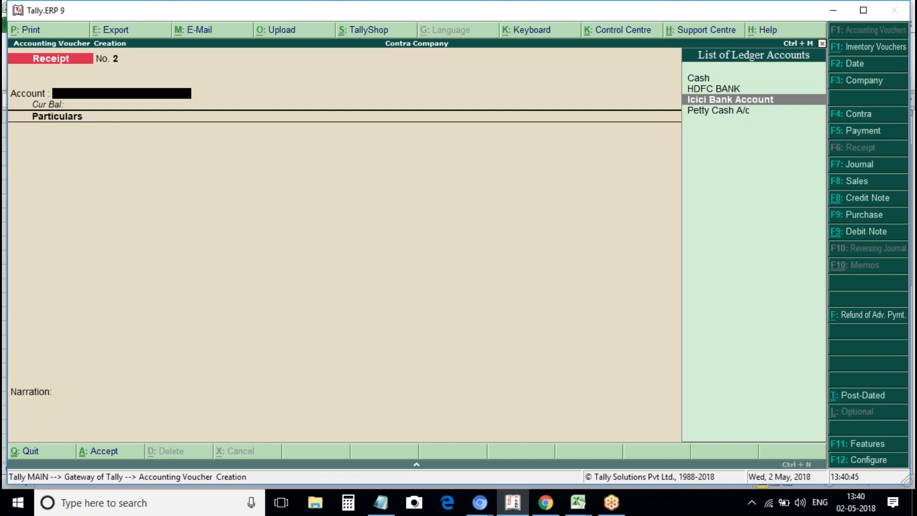
key(F4)
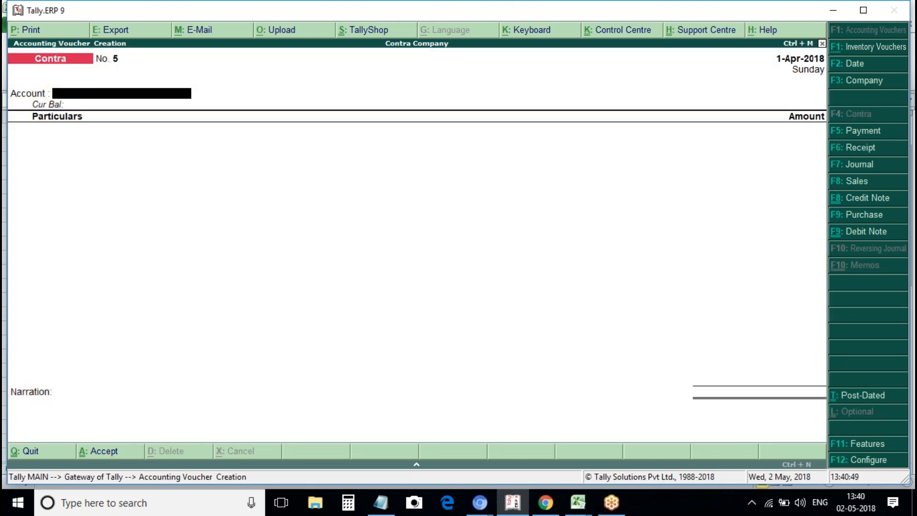
Enter the Contra with Icici Bank Account as the account and Cash as particulars for 75,000.
text(Ca)
key(BackSpace)
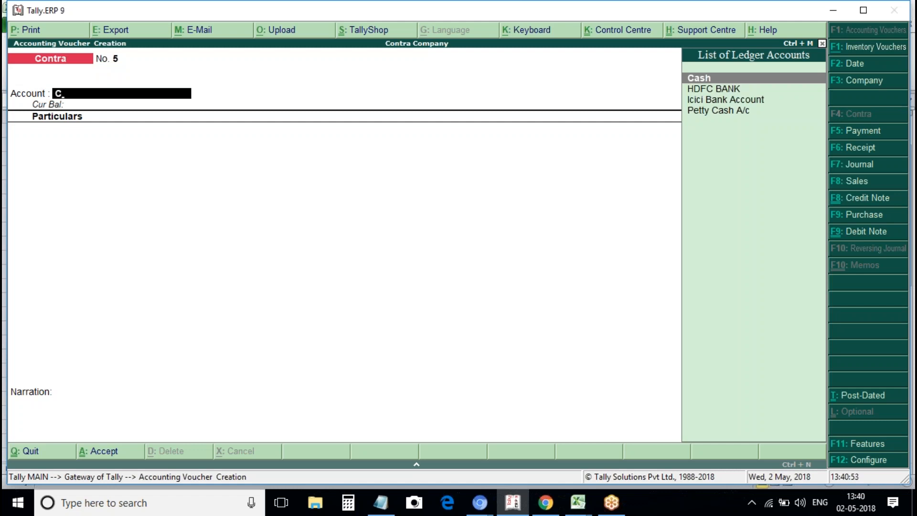
key(BackSpace)
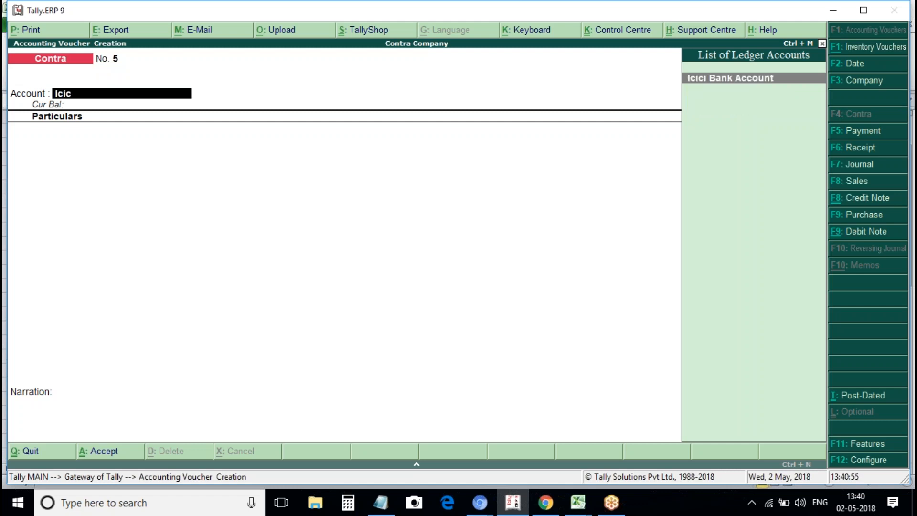
key(Return)
key(Down)
key(Down)
key(Down)
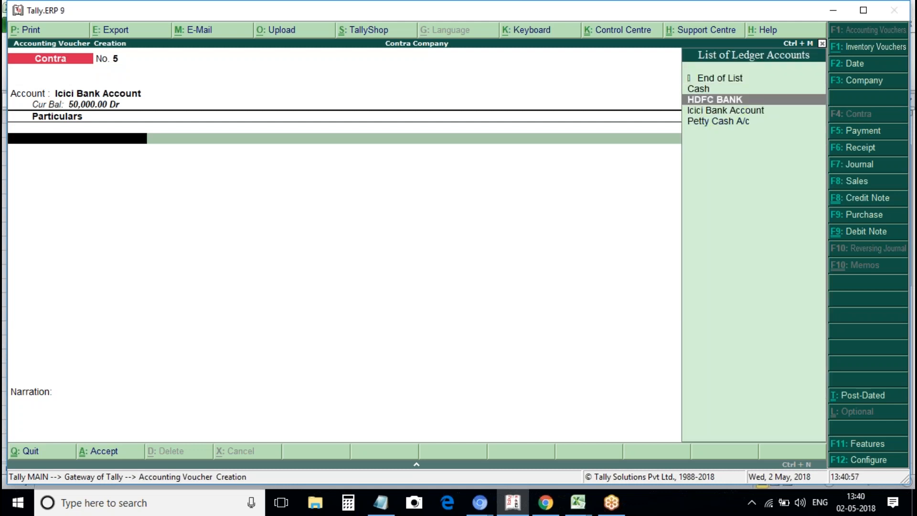
key(Up)
key(Up)
key(Return)
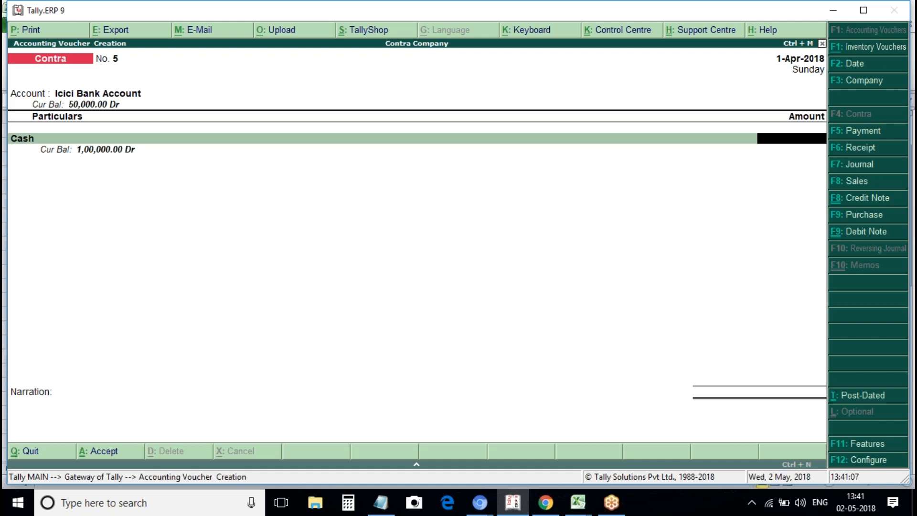
text(750000)
key(BackSpace)
key(Return)
key(Return)
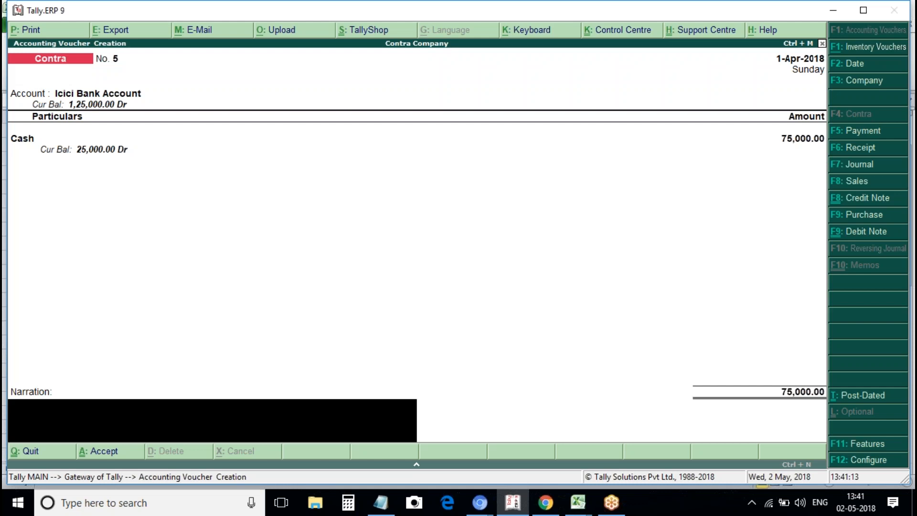
Save Contra voucher No. 5 and reopen accounting voucher entry.
key(Return)
key(Escape)
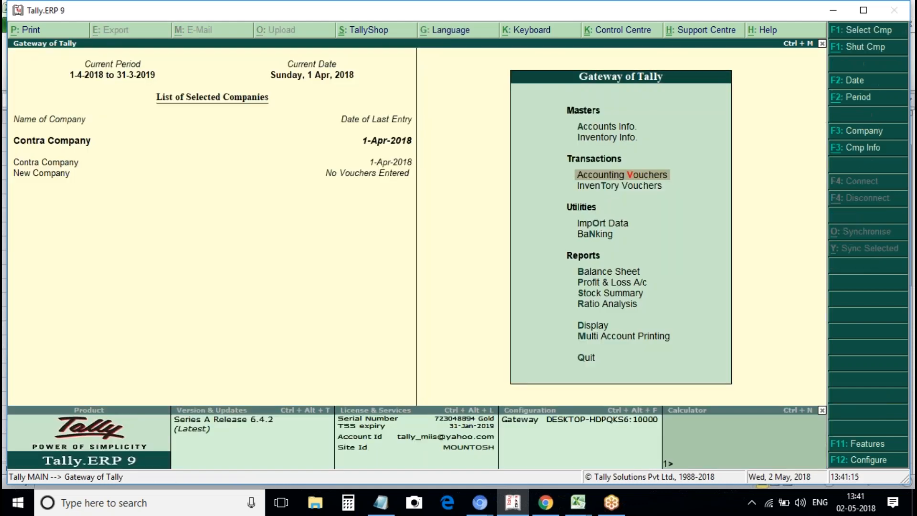
key(Down)
key(Down)
key(Down)
key(Up)
key(Return)
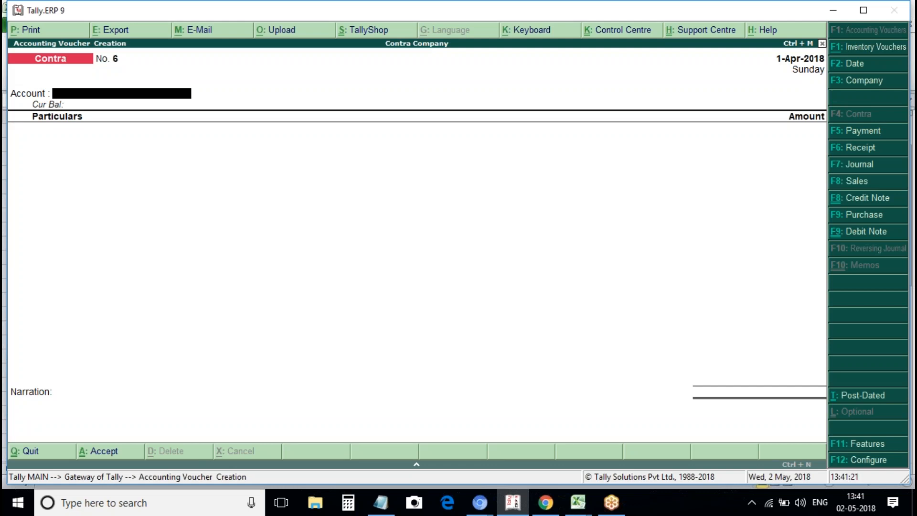
Start a Payment from Icici Bank Account to Supplier Cr with an amount of 75,000.
key(F5)
text(icic)
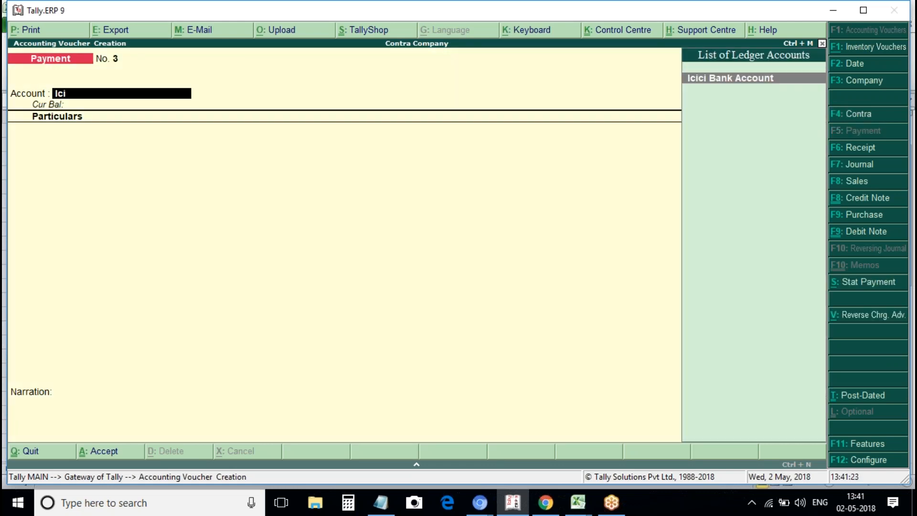
key(Return)
key(Down)
key(Down)
key(Down)
key(Down)
key(Down)
key(Down)
key(Down)
key(Down)
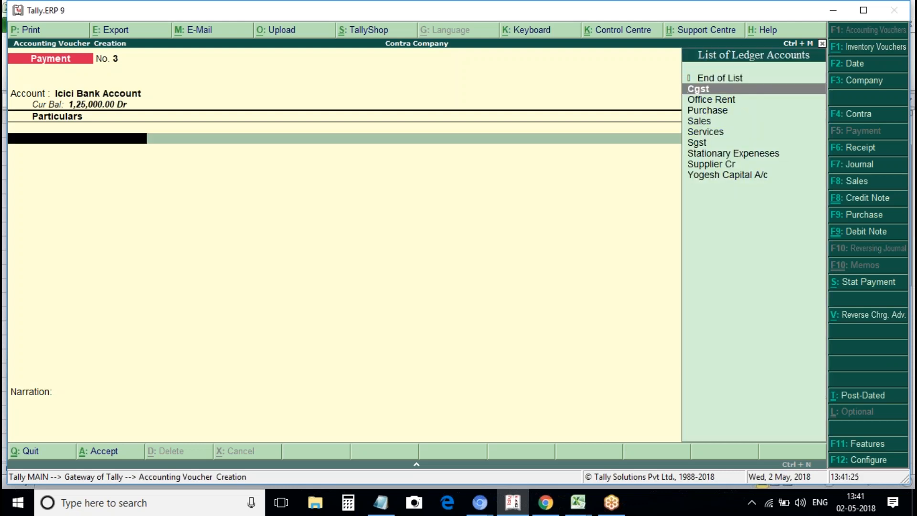
key(Return)
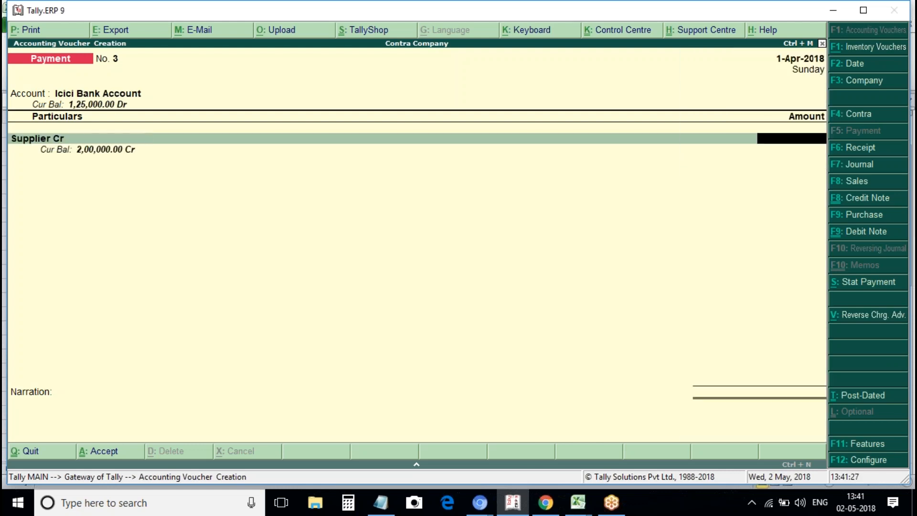
text(100000)
key(BackSpace)
key(BackSpace)
key(BackSpace)
key(BackSpace)
key(BackSpace)
key(BackSpace)
text(75000)
Date the payment 2-Apr-2018 and settle 75,000 against pending bill 1.
key(F2)
key(Return)
key(Return)
key(Return)
key(Return)
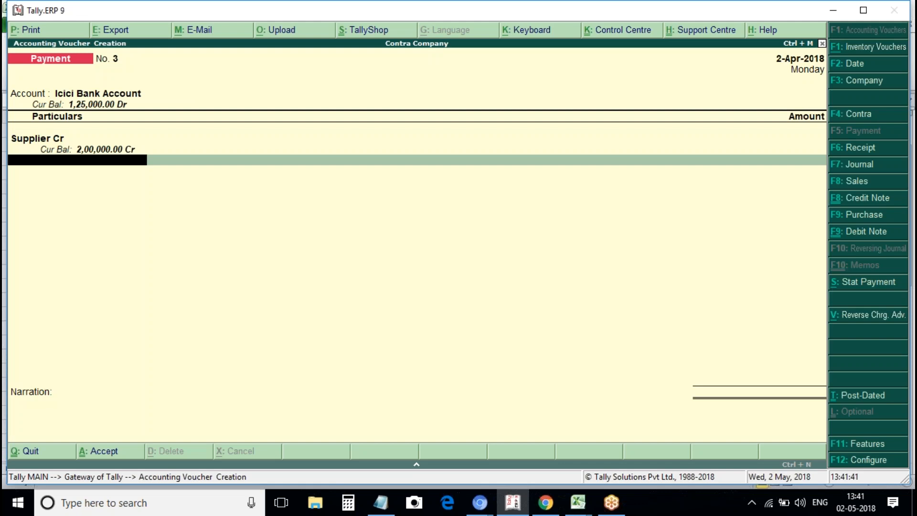
key(BackSpace)
text(75000)
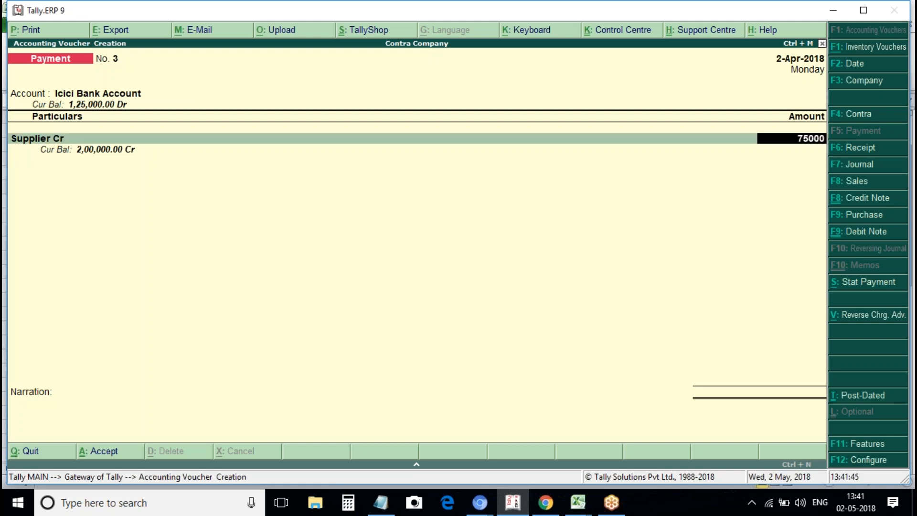
key(Return)
key(Return)
key(Return)
key(Return)
key(Return)
key(Return)
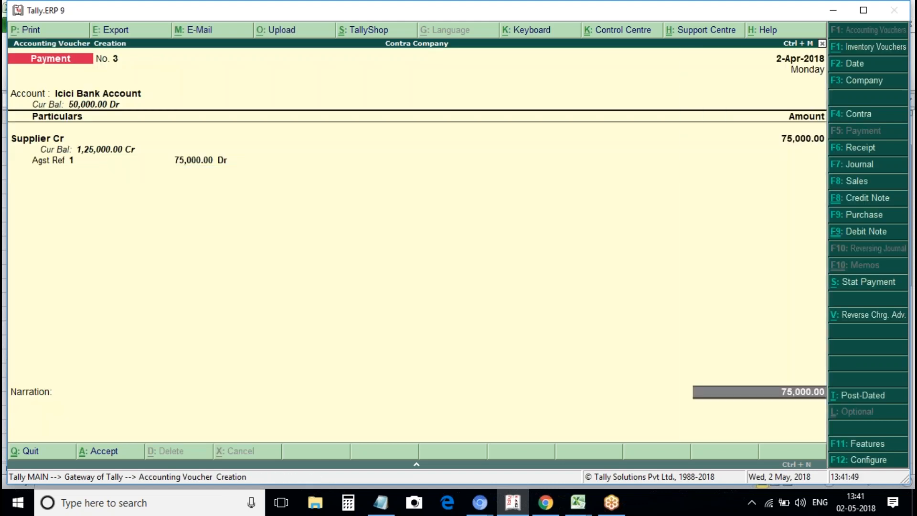
key(Return)
key(Return)
Set the cheque number to 123452 in the bank allocations and reach the save prompt.
text(123452)
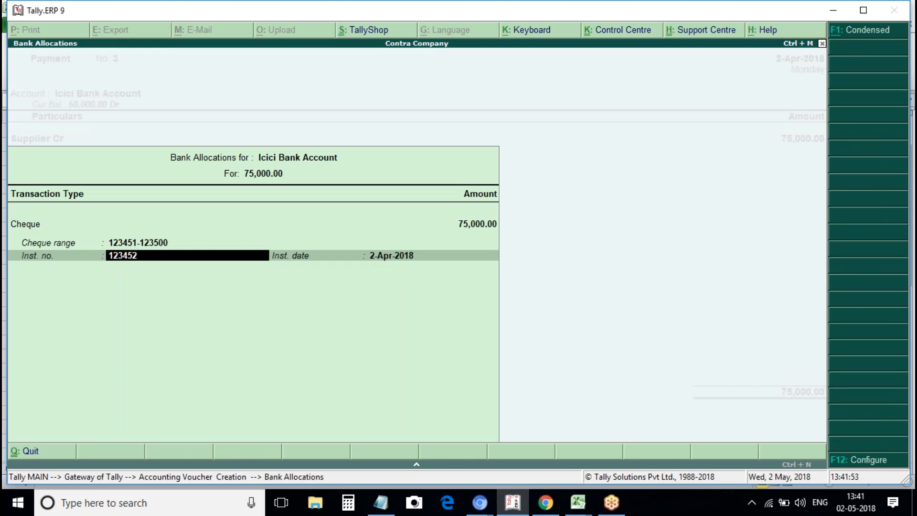
key(BackSpace)
text(1)
key(Return)
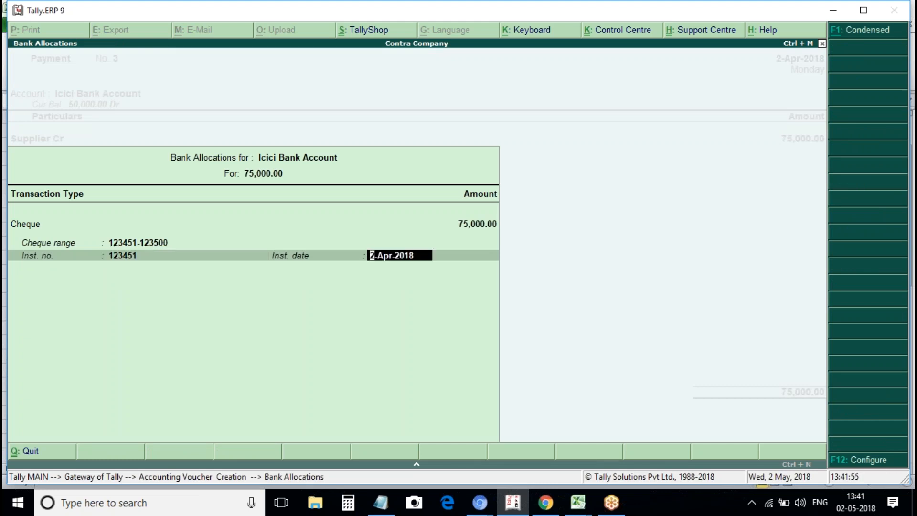
key(BackSpace)
text(123452)
key(Return)
key(Return)
key(Return)
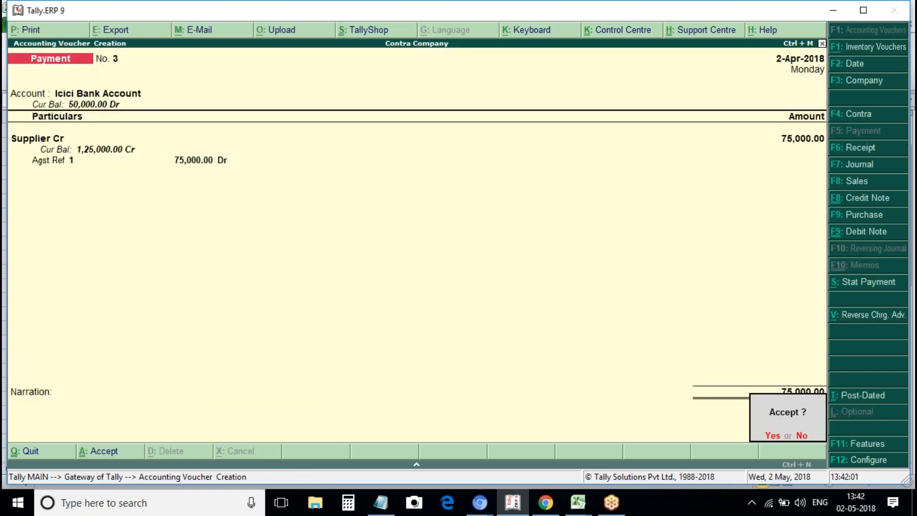
key(Return)
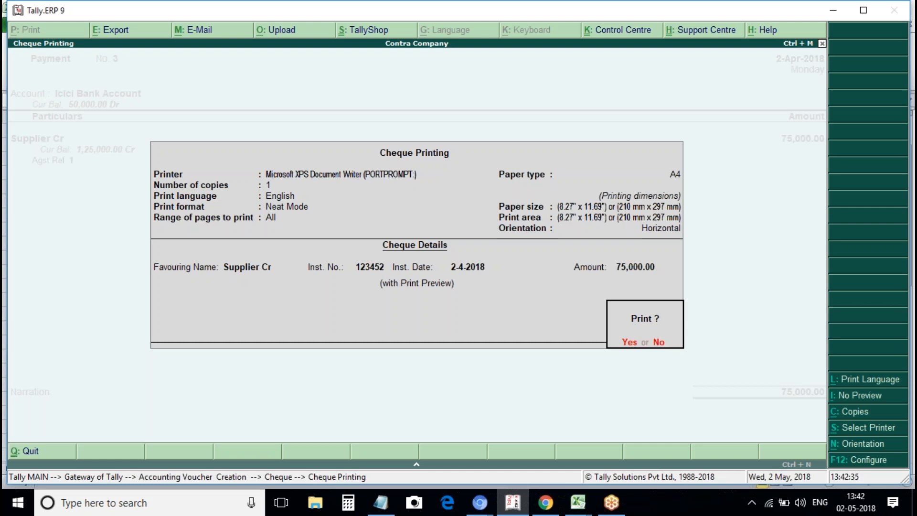
Skip cheque printing, reopen payment No. 3 for alteration and bring up its Icici Bank allocations.
key(n)
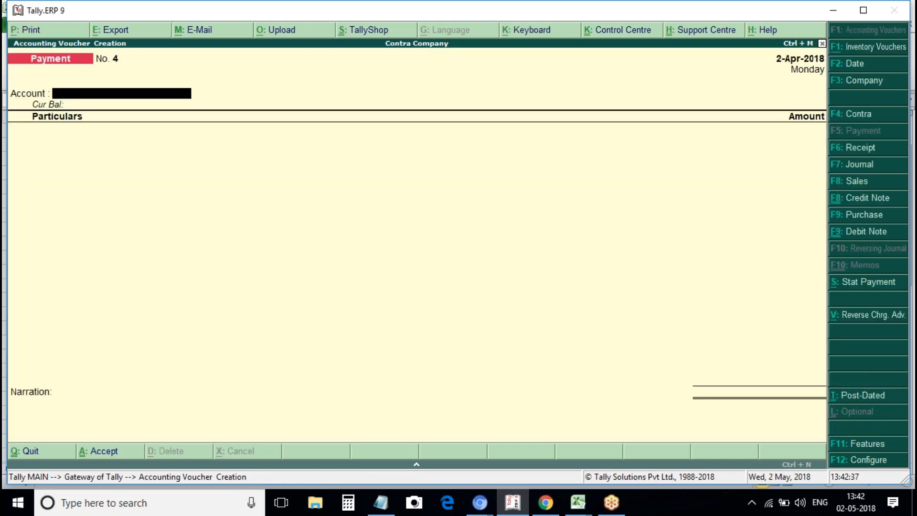
key(Page_Up)
key(Return)
key(Return)
key(Return)
key(Return)
key(Return)
key(Return)
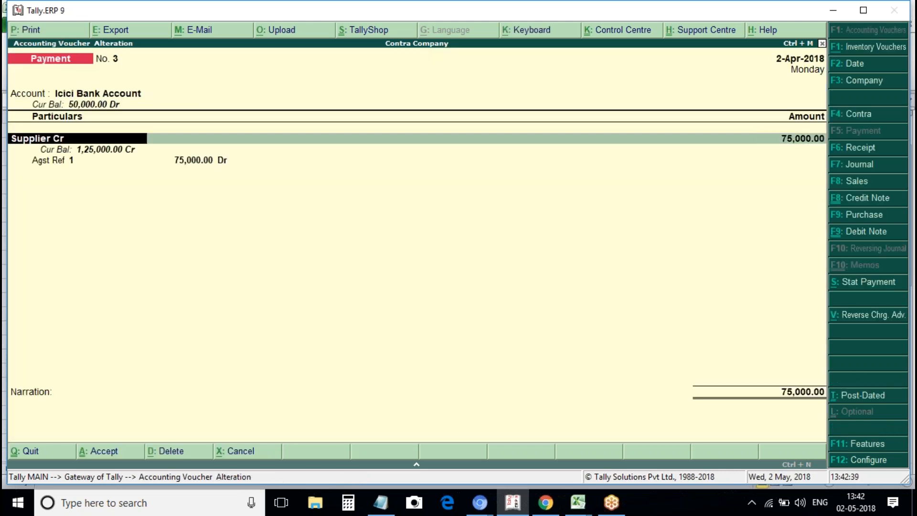
key(Return)
key(Return)
key(Return)
key(Return)
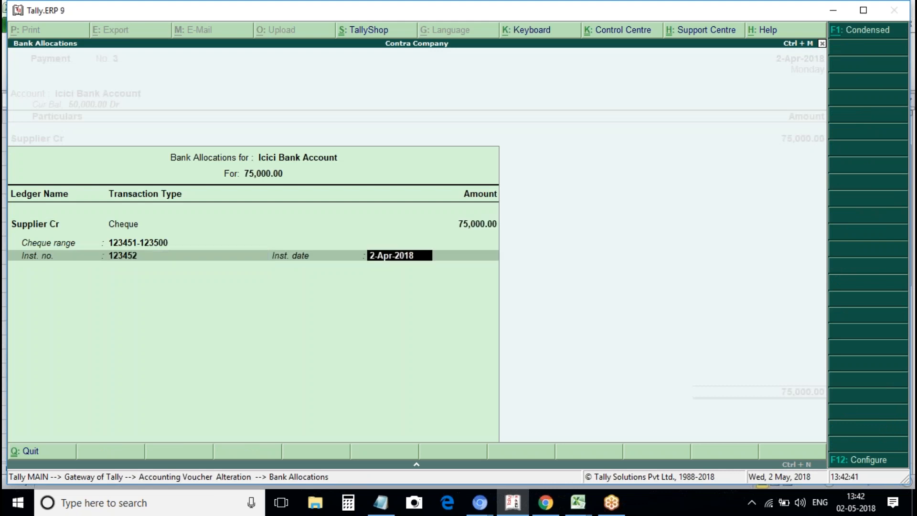
key(Return)
key(Return)
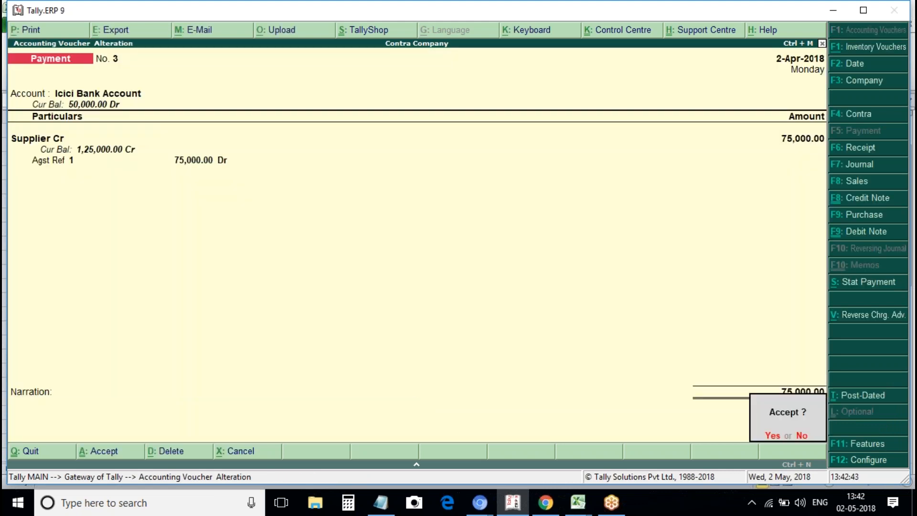
key(n)
key(BackSpace)
key(Return)
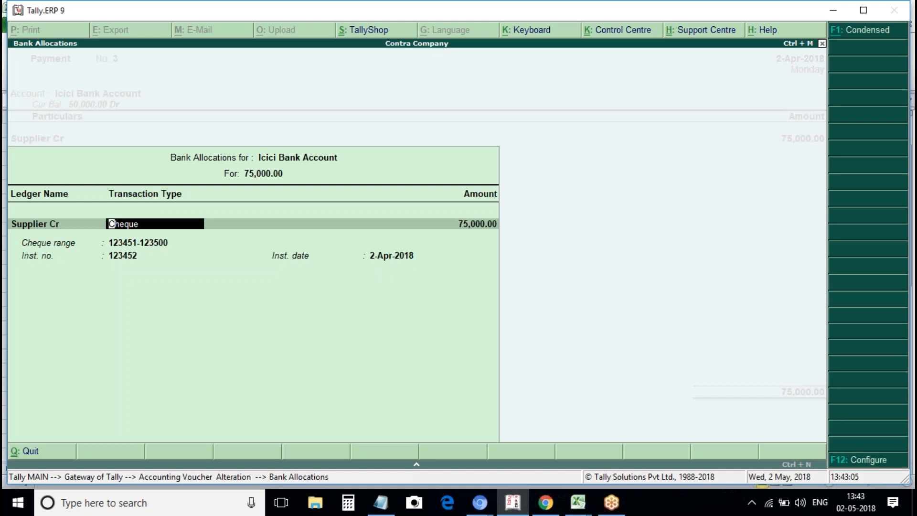
Configure bank allocations to show Ref. ID, favouring name, beneficiary code, transfer mode and bank date.
key(F12)
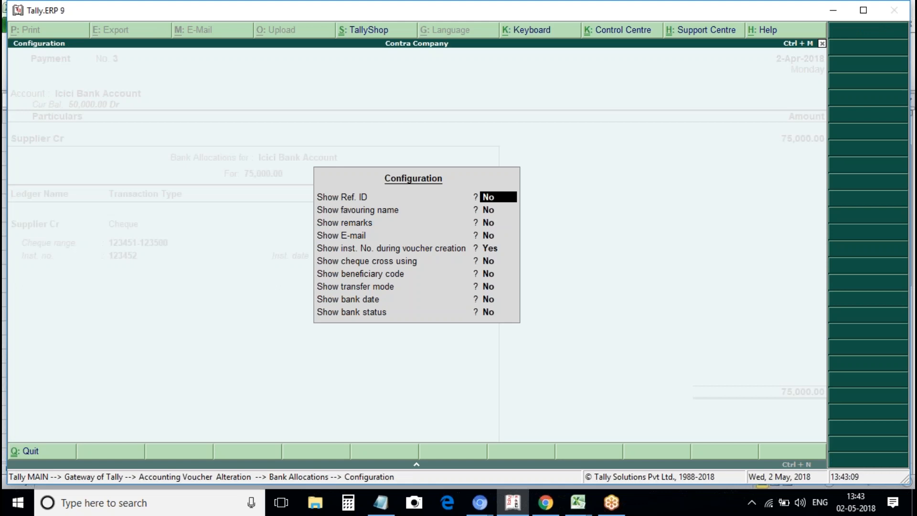
key(y)
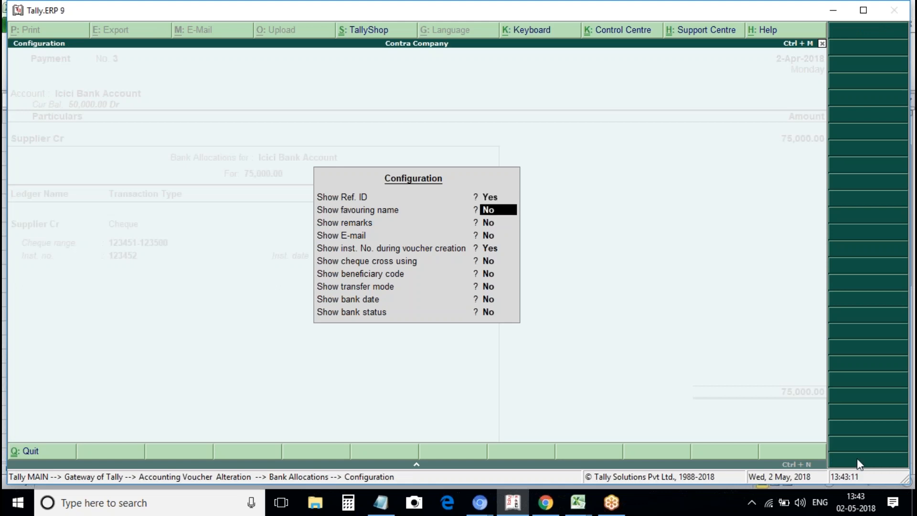
key(y)
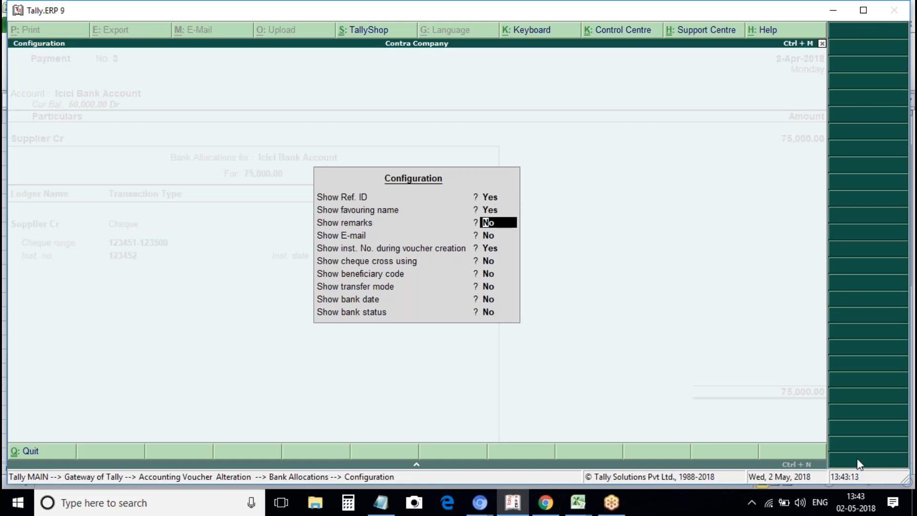
key(Return)
key(Return)
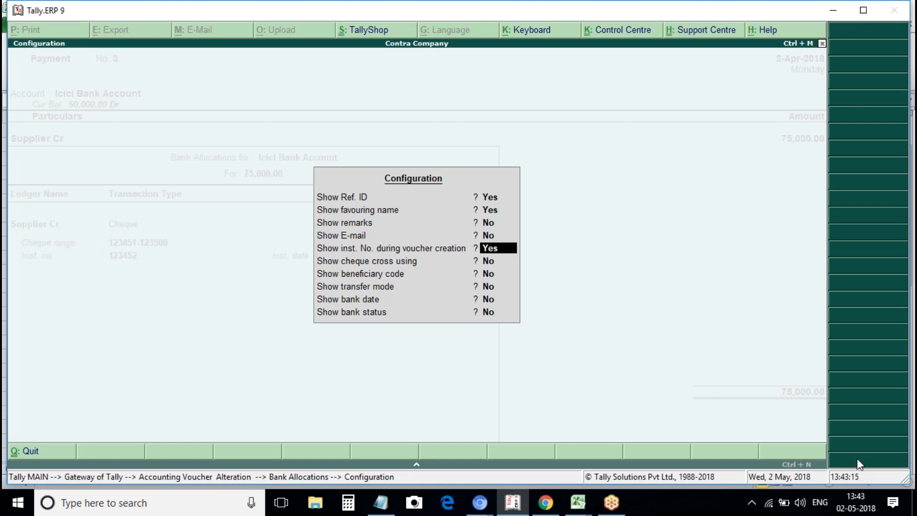
key(Return)
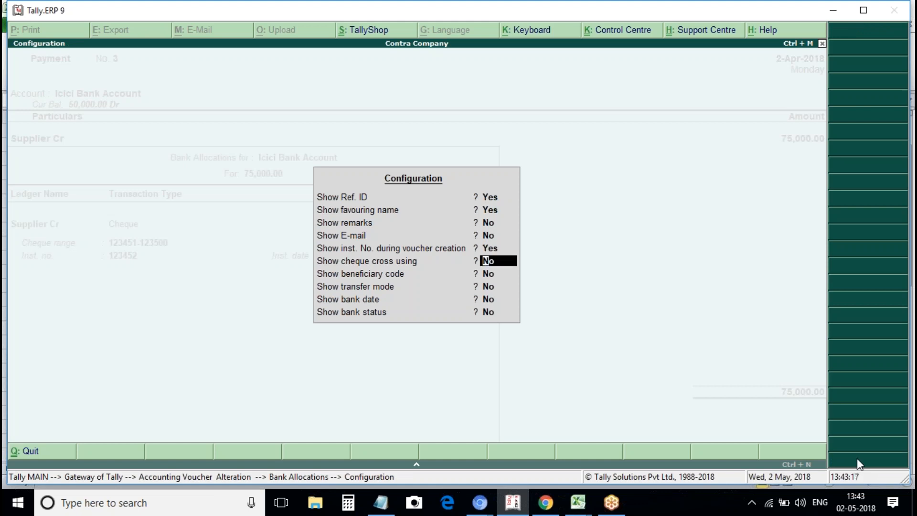
key(Return)
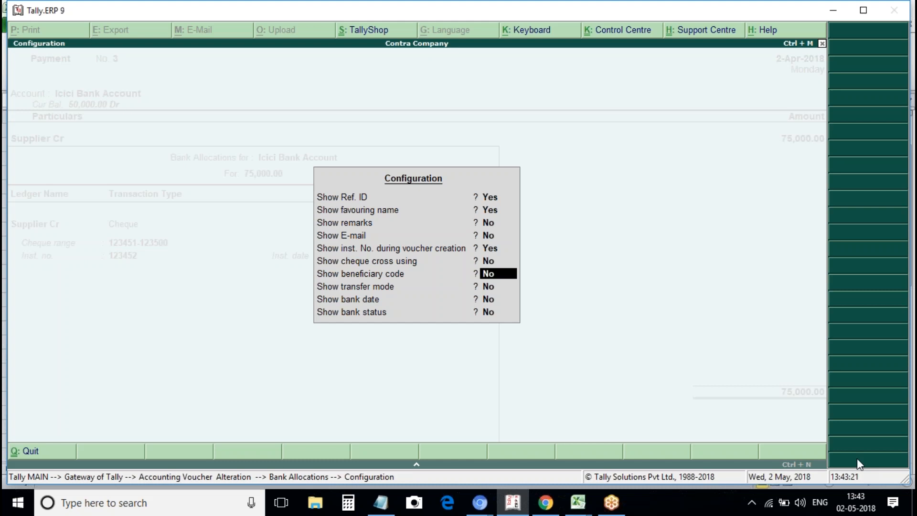
text(y)
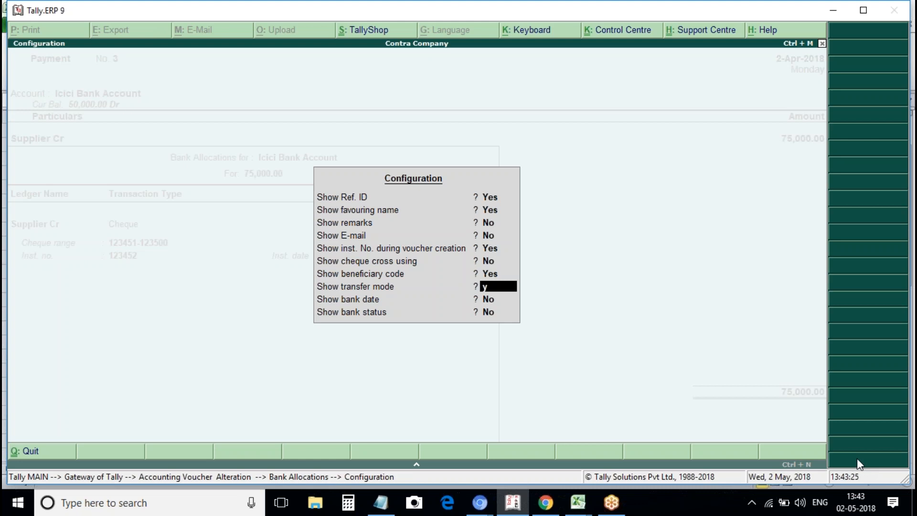
text(y)
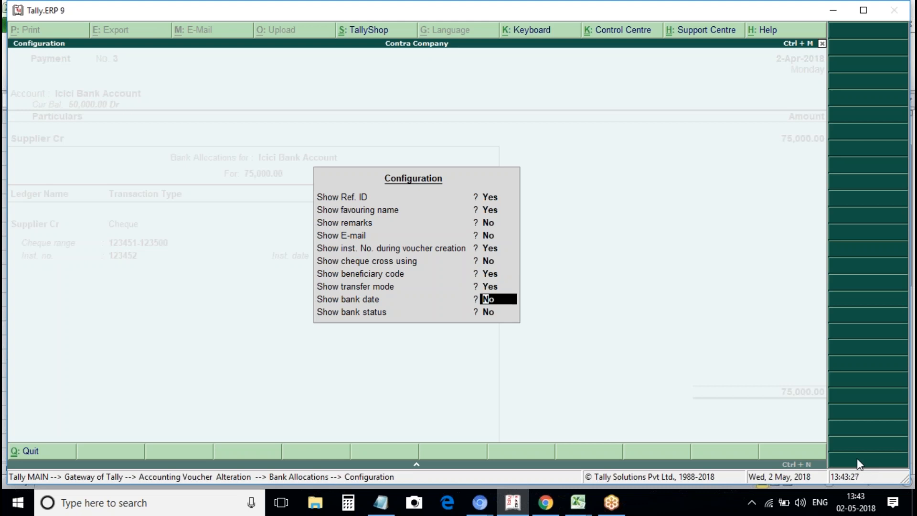
text(y)
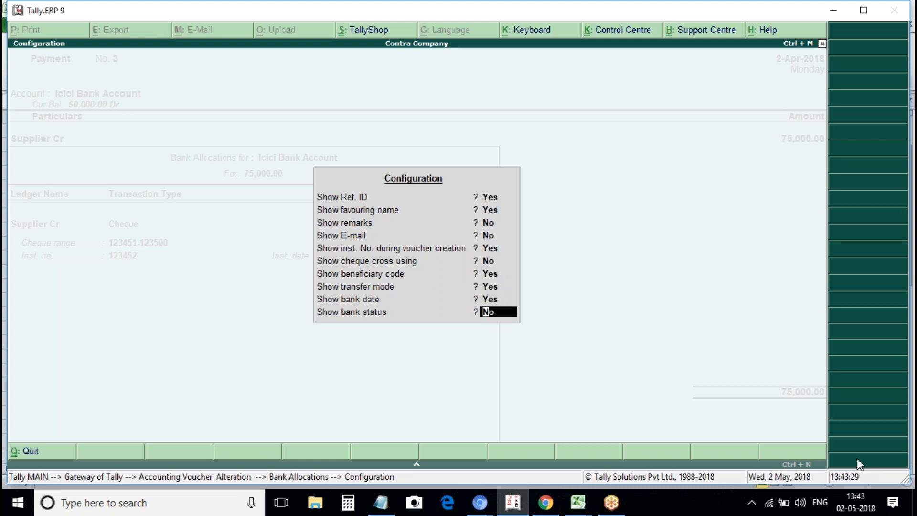
key(Return)
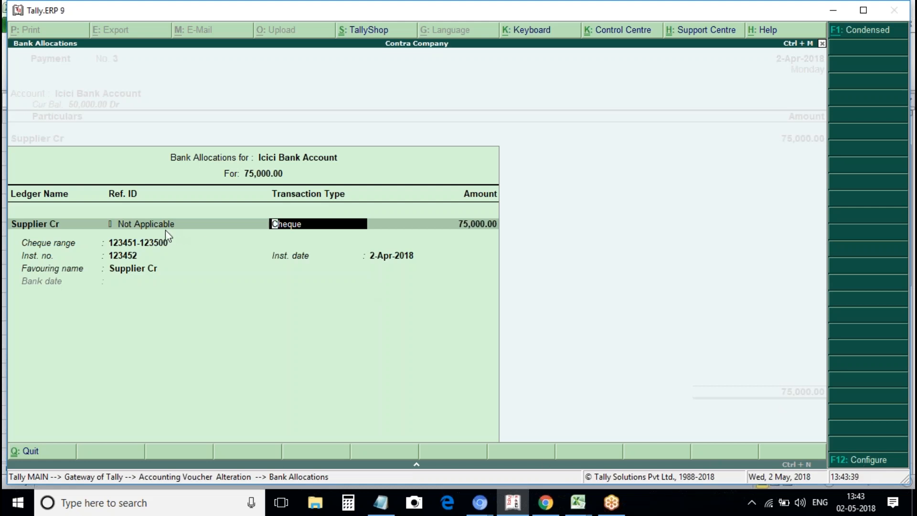
key(Return)
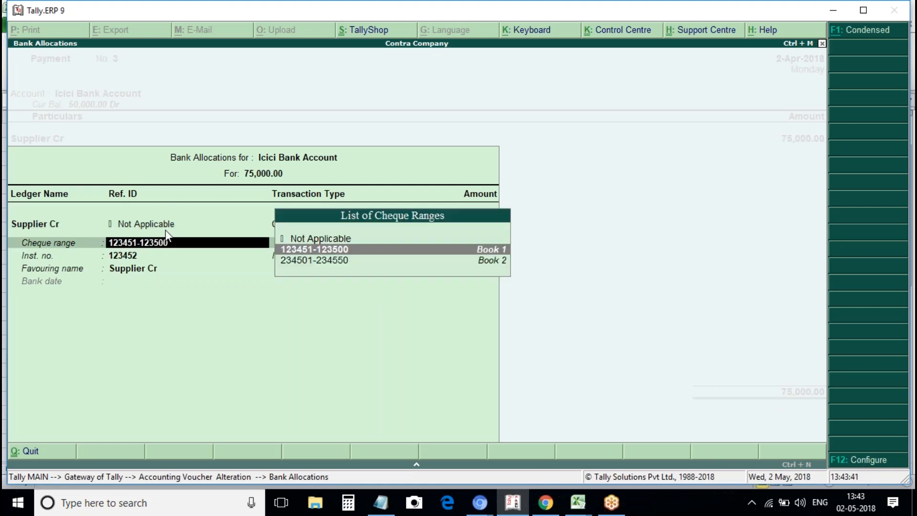
key(Return)
key(Return)
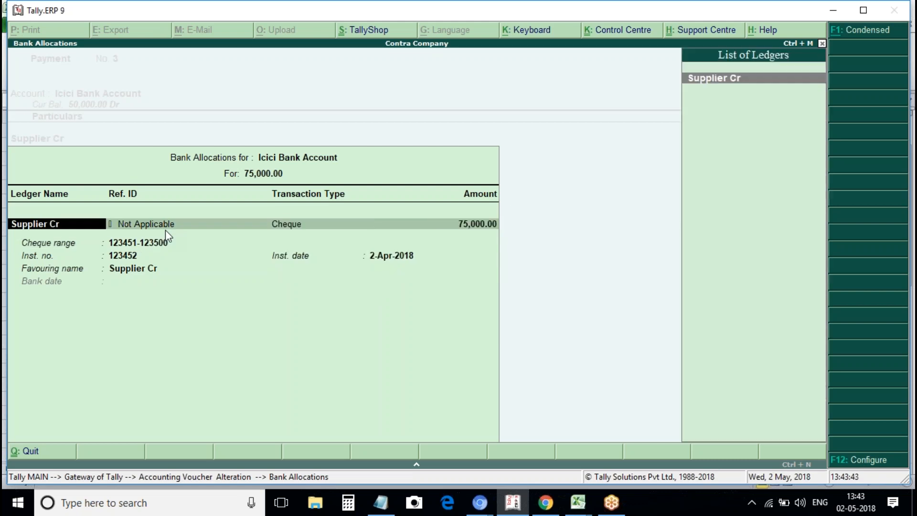
key(Return)
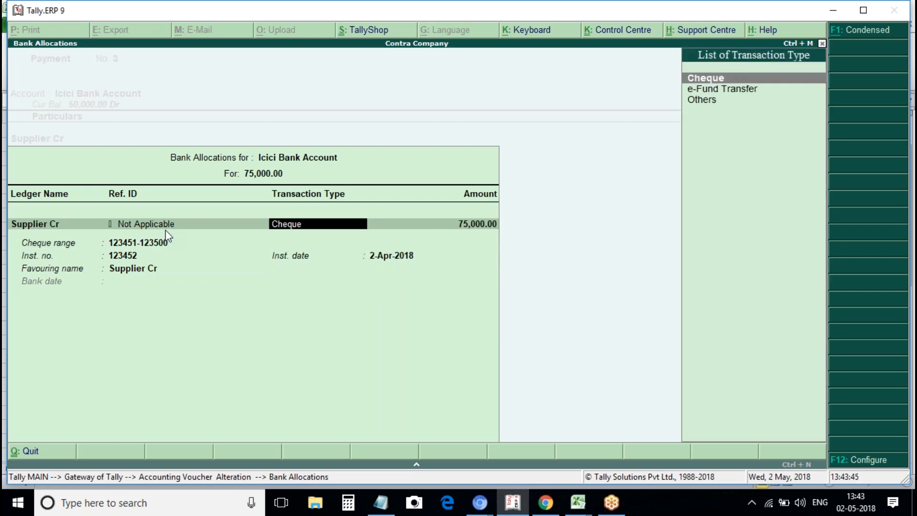
key(Down)
key(Up)
key(Return)
key(Return)
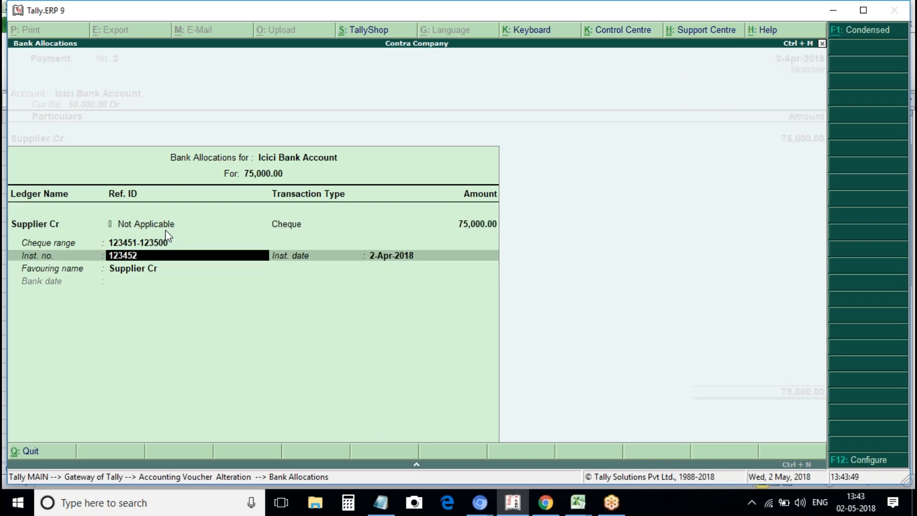
key(Return)
key(Return)
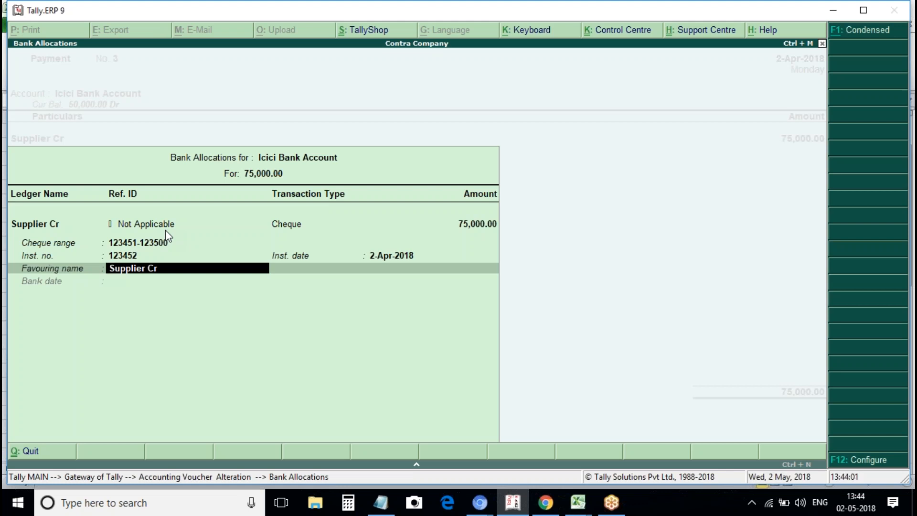
key(Return)
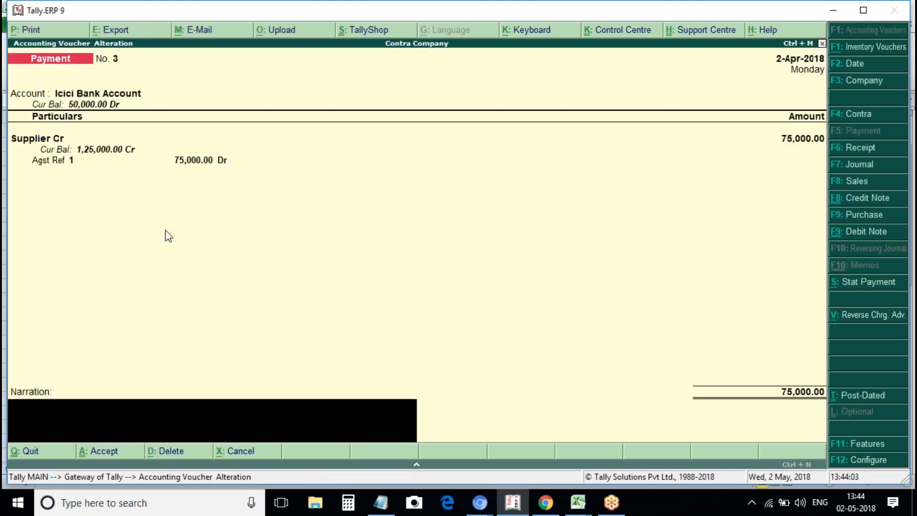
Change the favouring name to the payee's personal name and save payment No. 3.
key(BackSpace)
key(BackSpace)
key(Return)
key(Return)
key(Return)
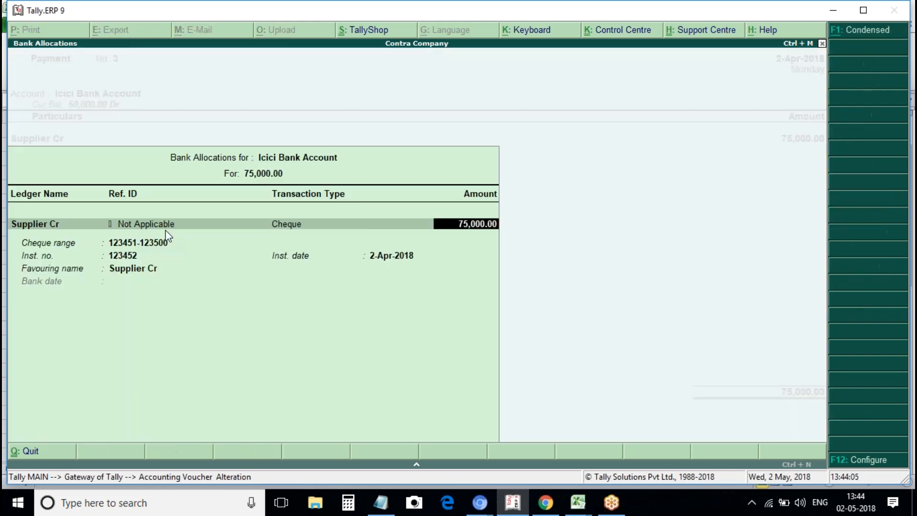
key(Return)
key(Return)
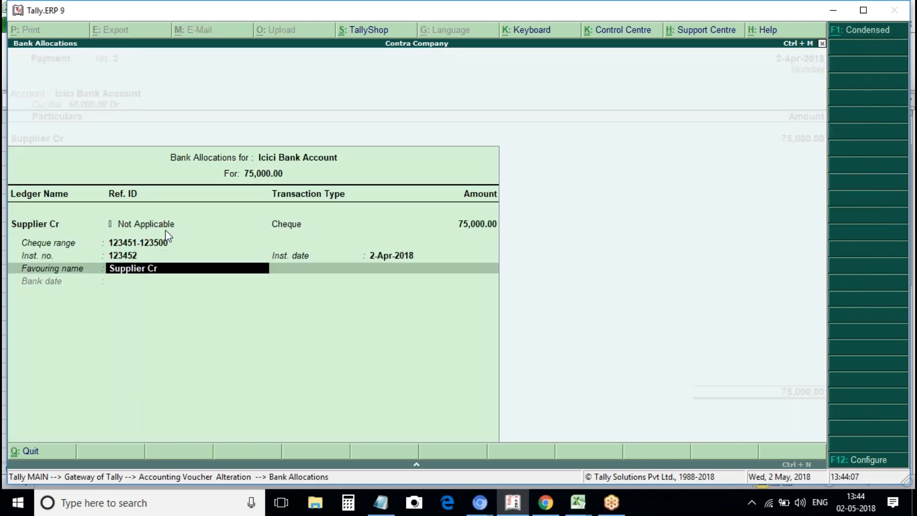
text(Srikanth)
key(Return)
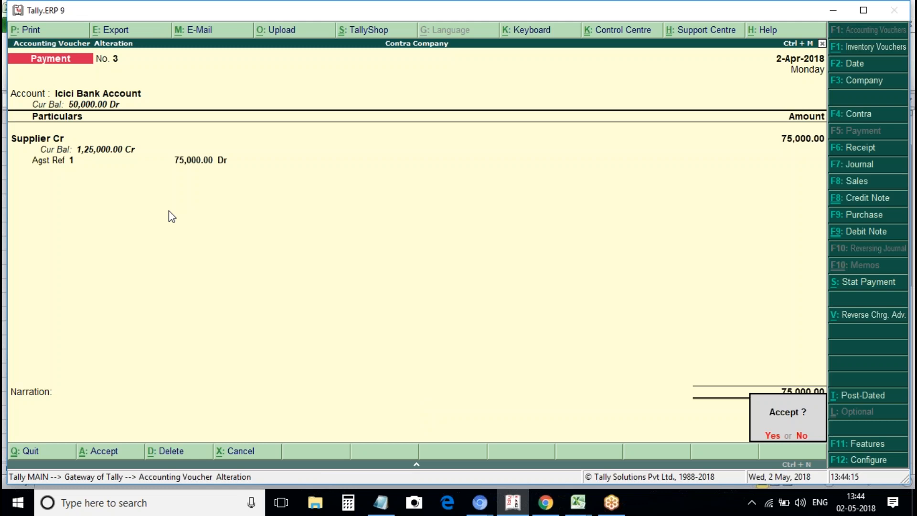
key(y)
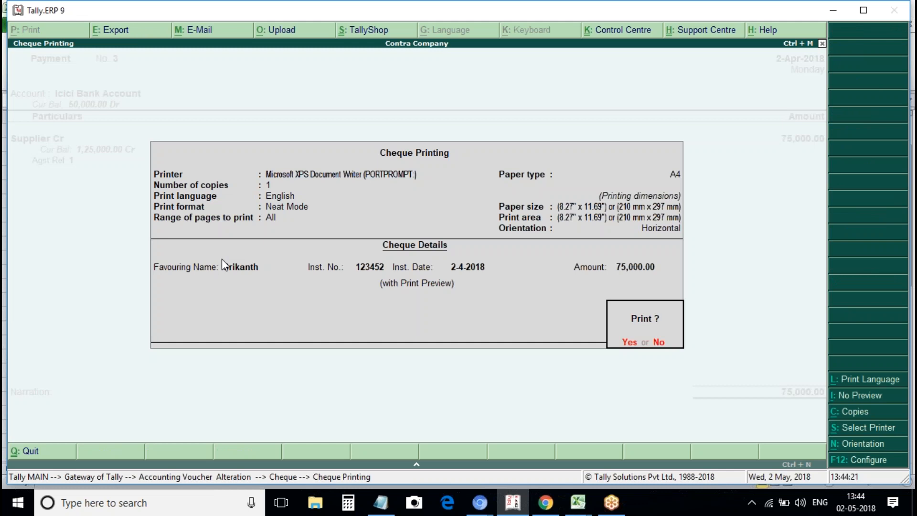
Preview the 75,000.00 cheque zoomed in, then close the preview to blank Payment voucher No. 4.
key(Return)
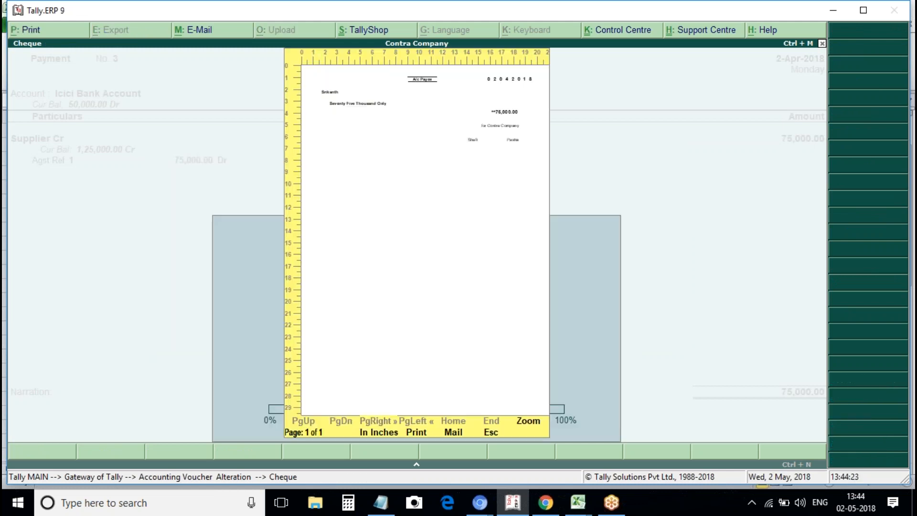
key(alt+z)
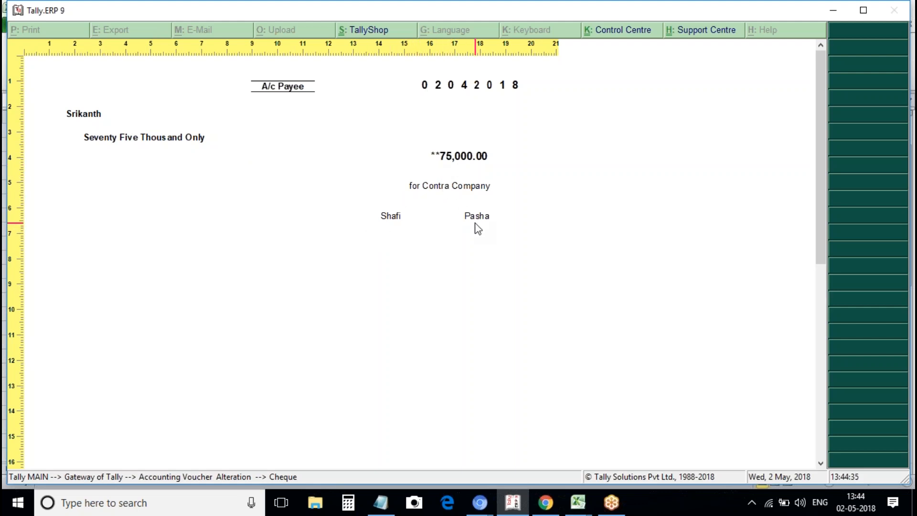
key(Escape)
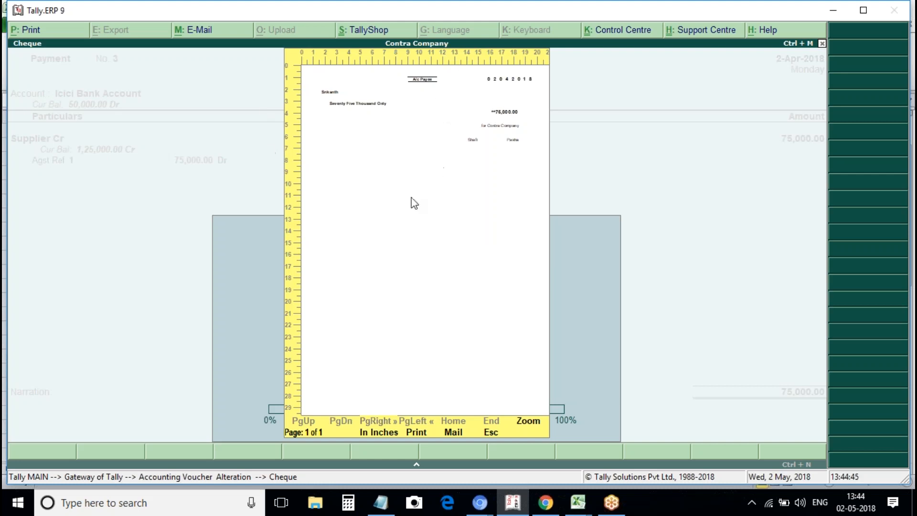
key(Escape)
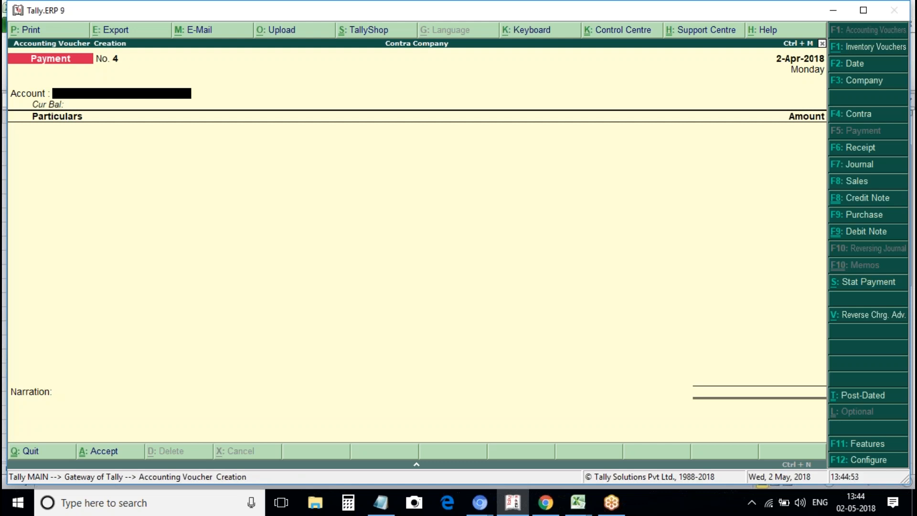
key(space)
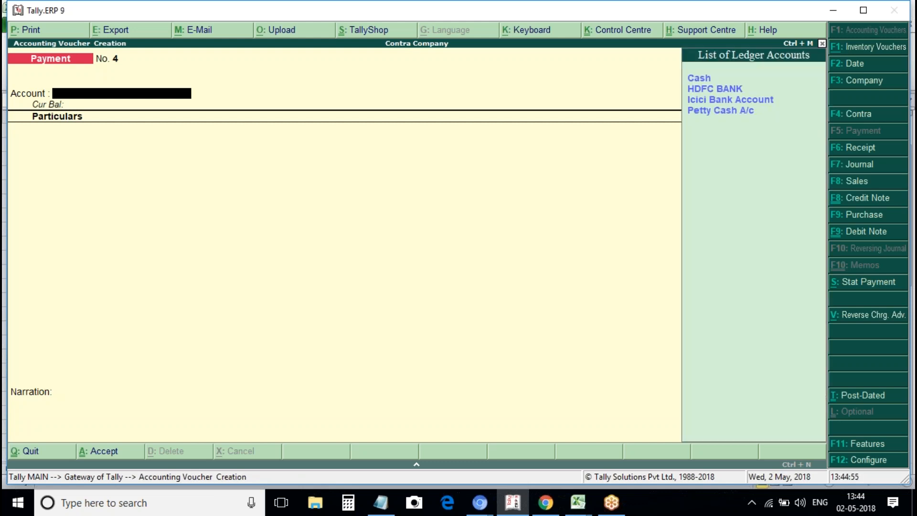
key(Down)
key(Down)
key(Down)
key(Up)
key(Up)
key(Down)
key(Down)
key(Return)
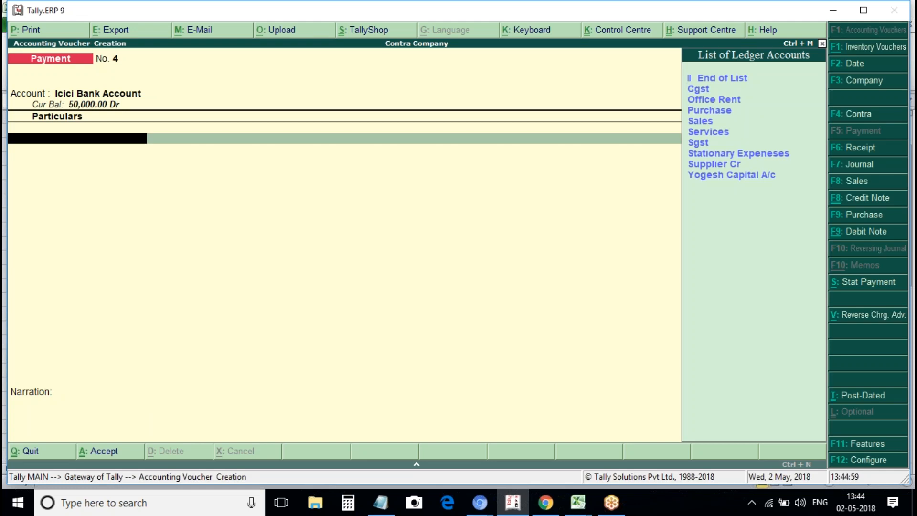
key(Down)
key(Down)
key(Down)
key(Down)
key(Down)
key(Down)
key(Down)
key(Down)
key(Down)
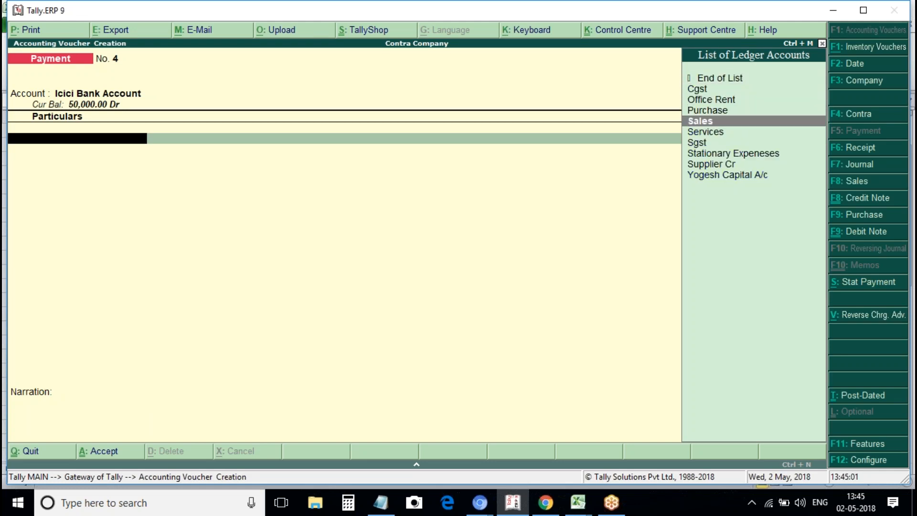
key(Return)
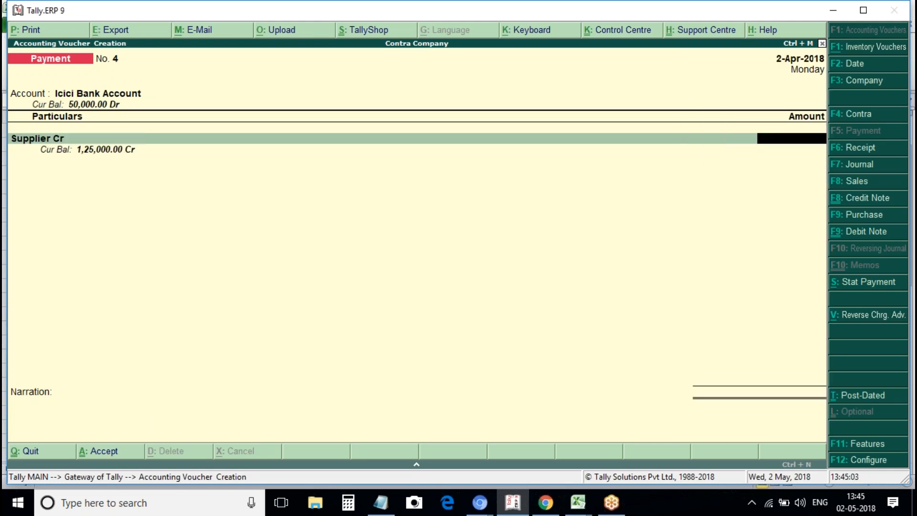
text(5)
key(BackSpace)
text(50000)
key(Return)
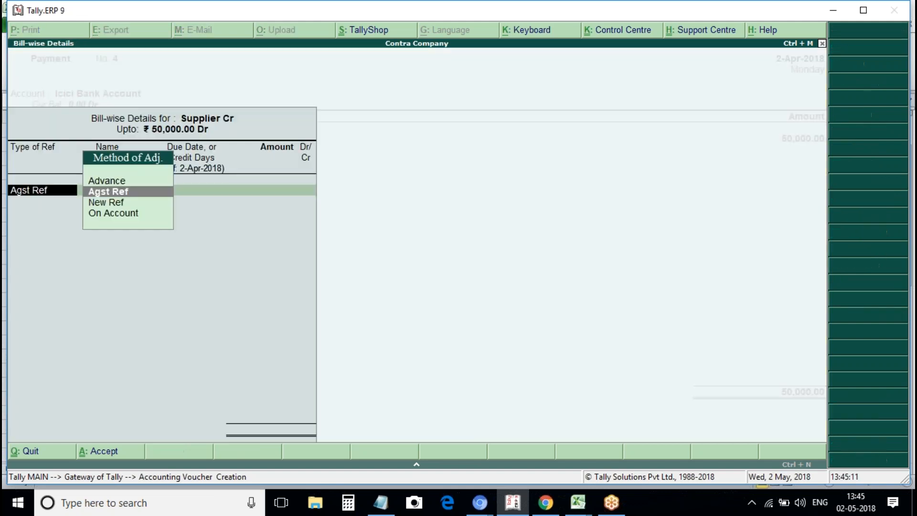
key(Escape)
text(30000)
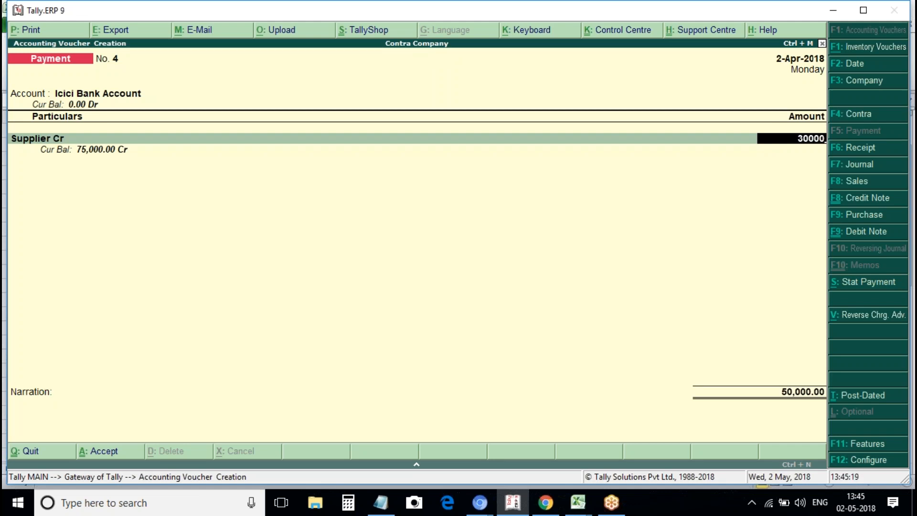
key(Escape)
key(Escape)
key(Return)
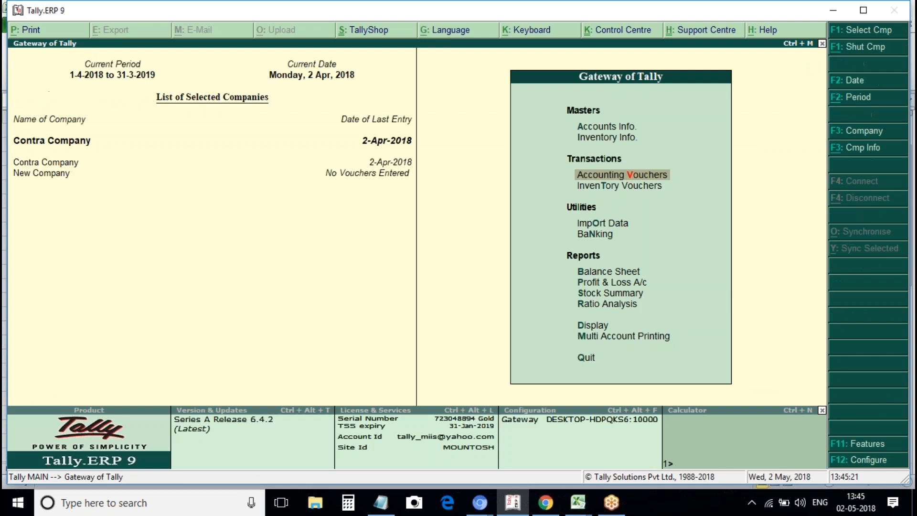
key(Return)
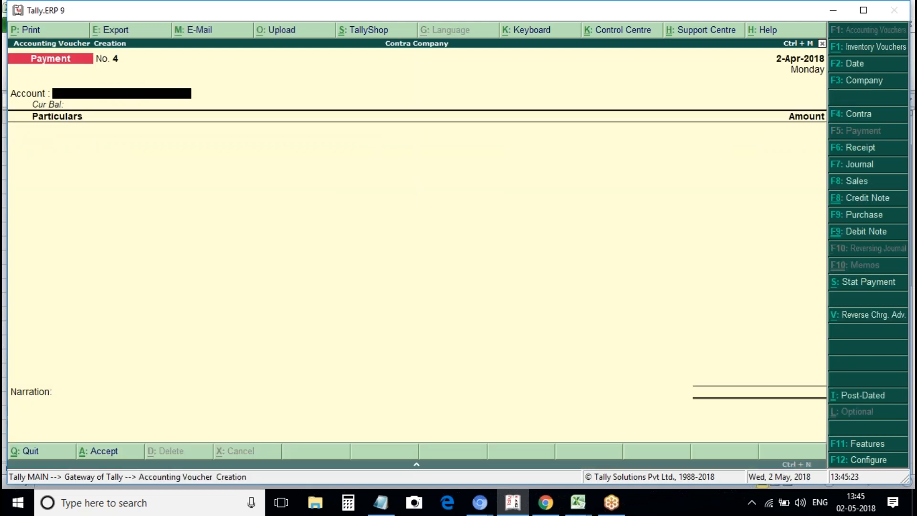
Date the payment 5-Apr-2018, paying from Icici Bank Account to Supplier Cr.
key(F2)
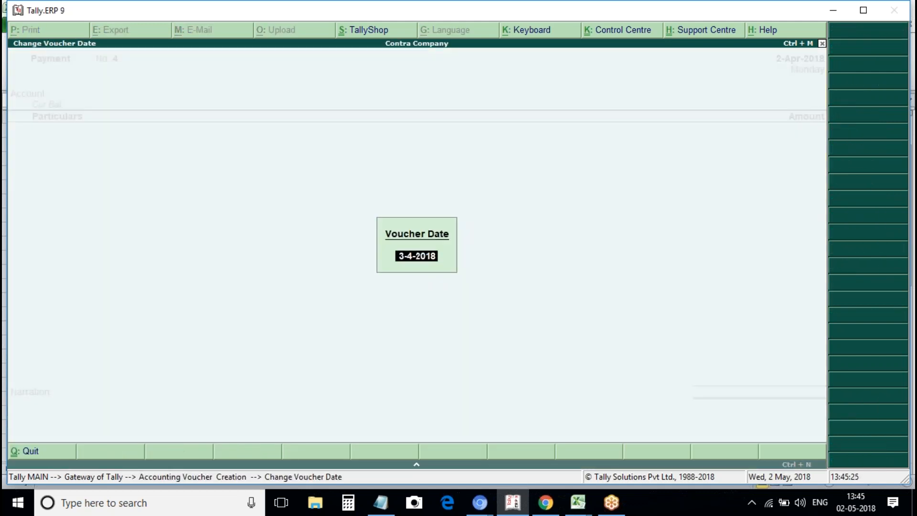
text(5april)
key(Return)
key(Down)
key(Down)
key(Down)
key(Return)
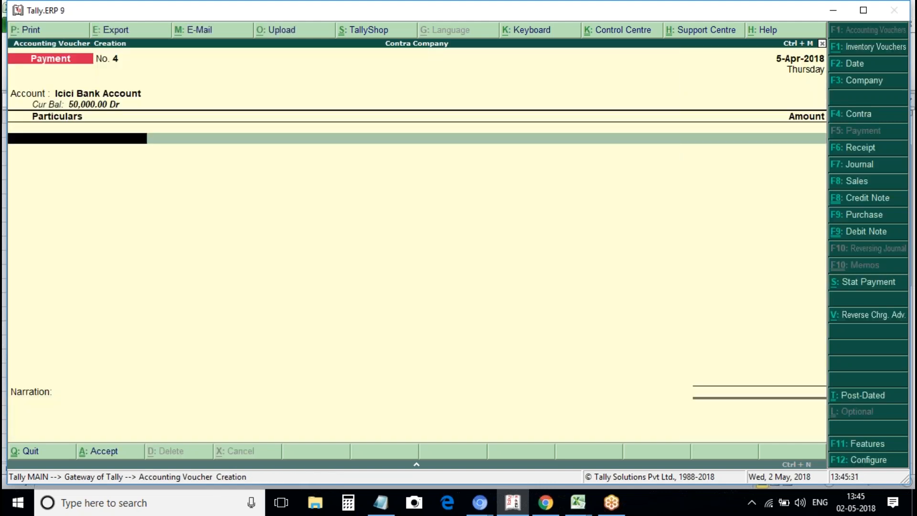
key(Down)
key(Down)
key(Down)
key(Down)
key(Down)
key(Down)
key(Down)
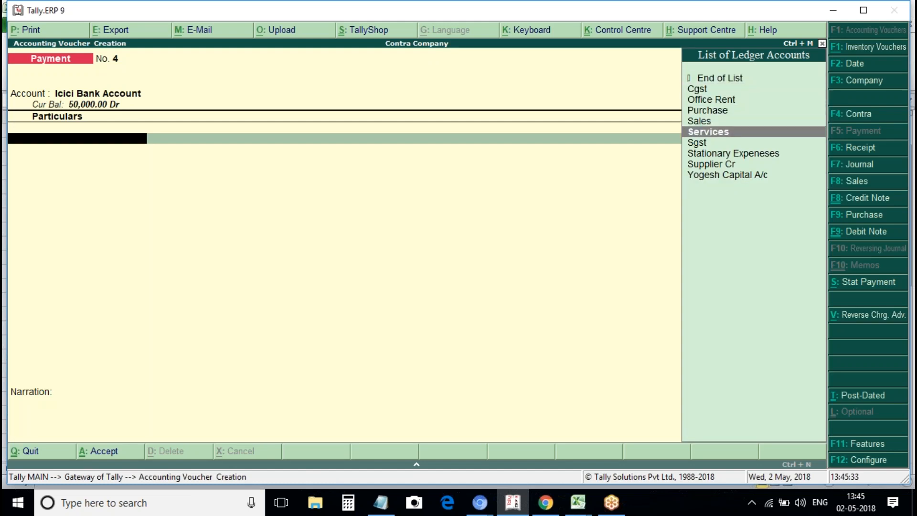
key(Down)
key(Return)
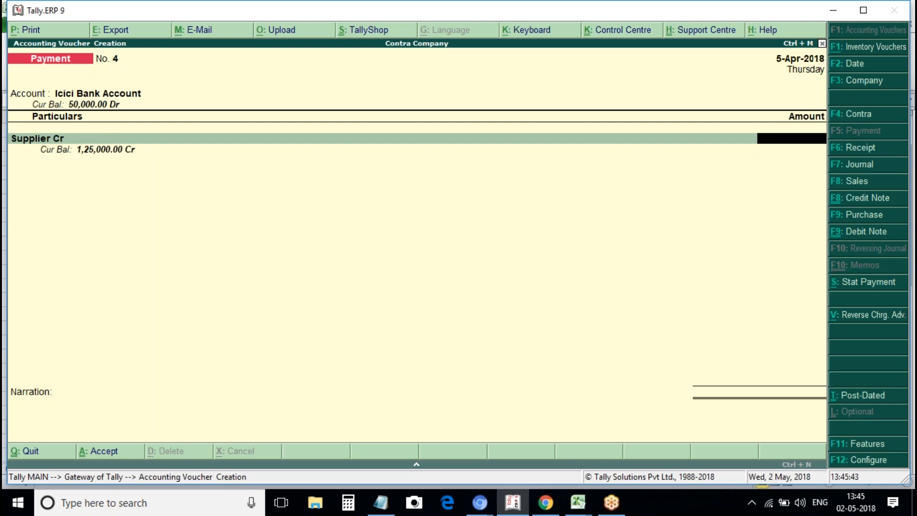
Correct the amount from 30,000 to 25,000 and settle it against bill 1.
text(30,000)
key(Return)
key(Return)
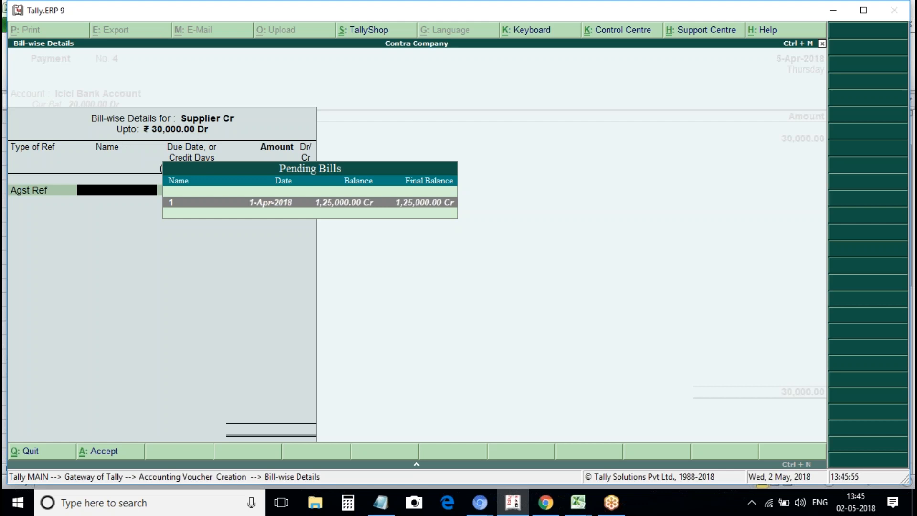
key(BackSpace)
key(BackSpace)
key(BackSpace)
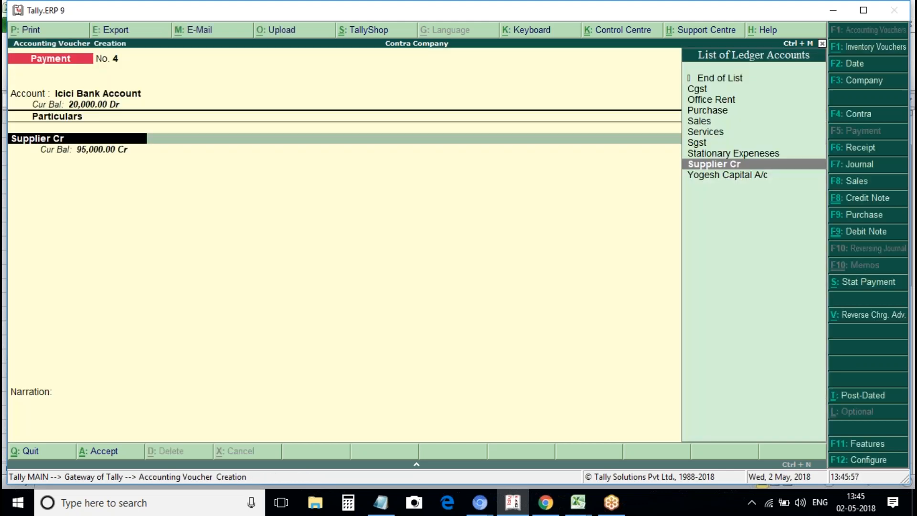
key(Return)
text(25000)
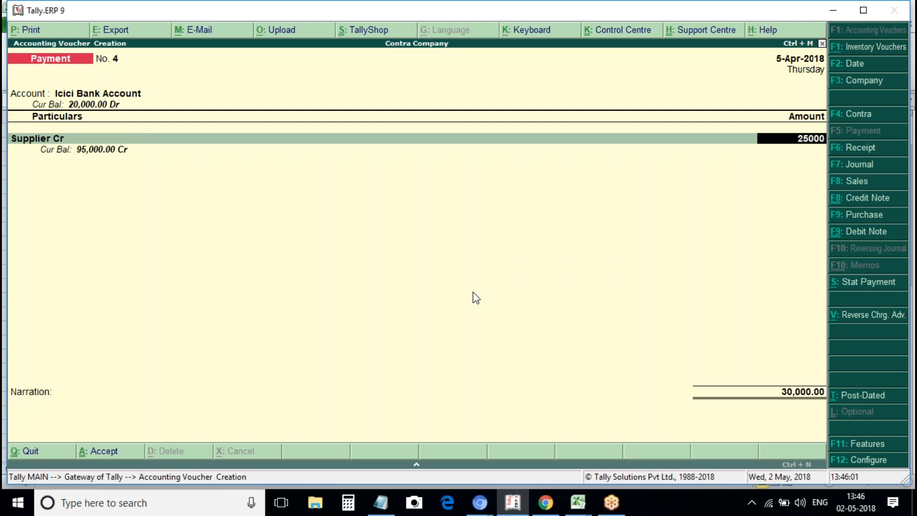
key(Return)
key(Return)
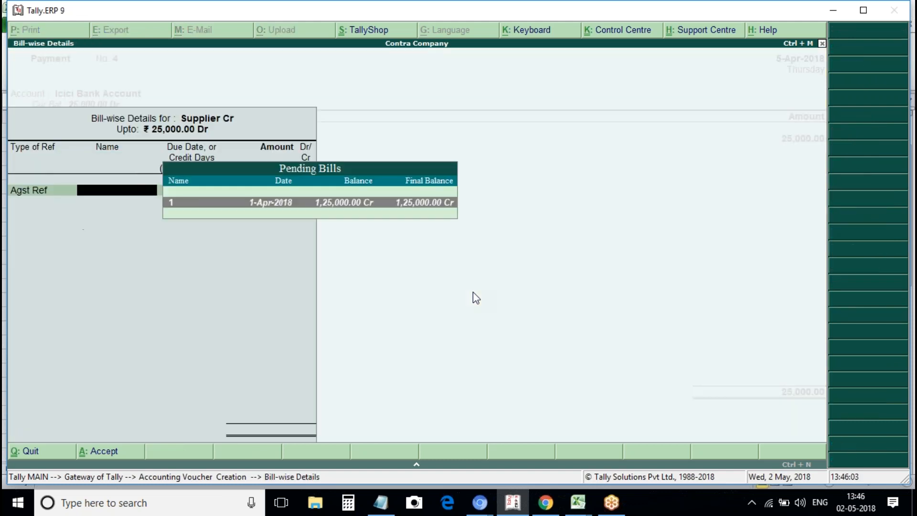
key(Return)
key(Return)
key(Return)
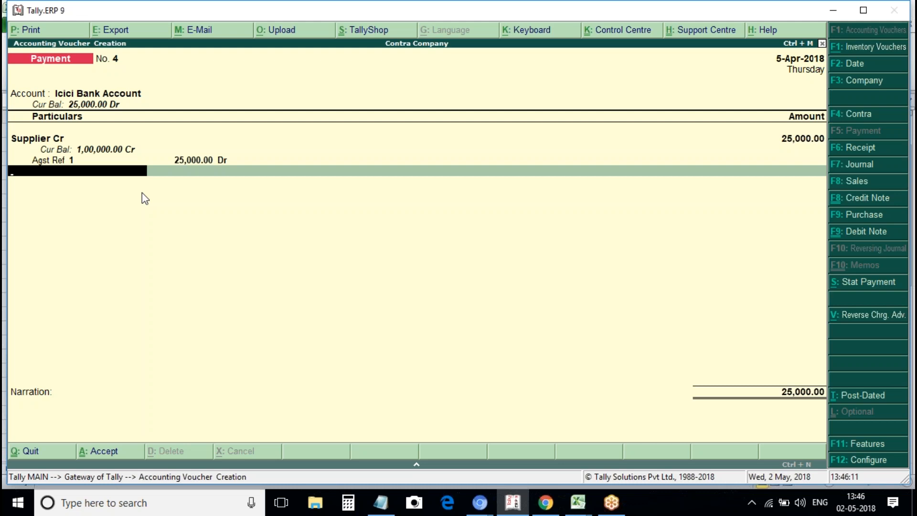
key(Return)
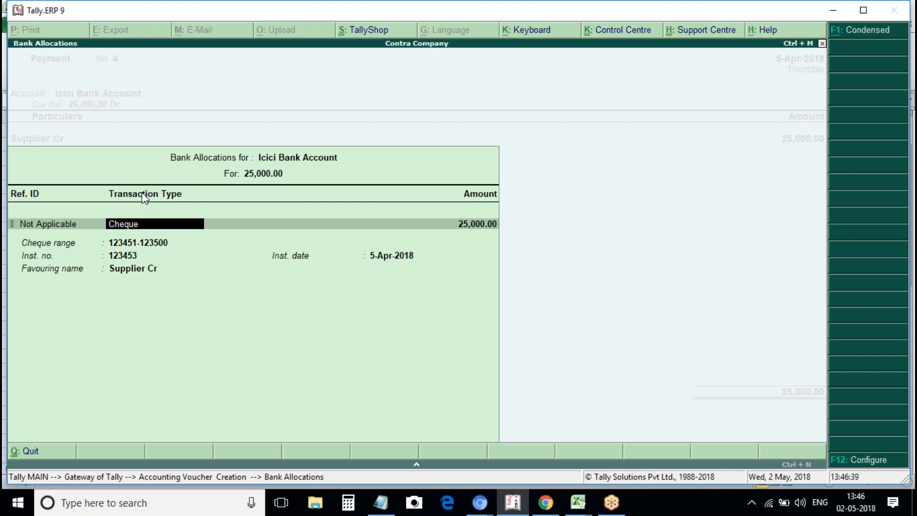
Make the allocation an e-Fund Transfer with the beneficiary's account number, IFS code ANDB0001234 and Andhra Bank (India).
key(BackSpace)
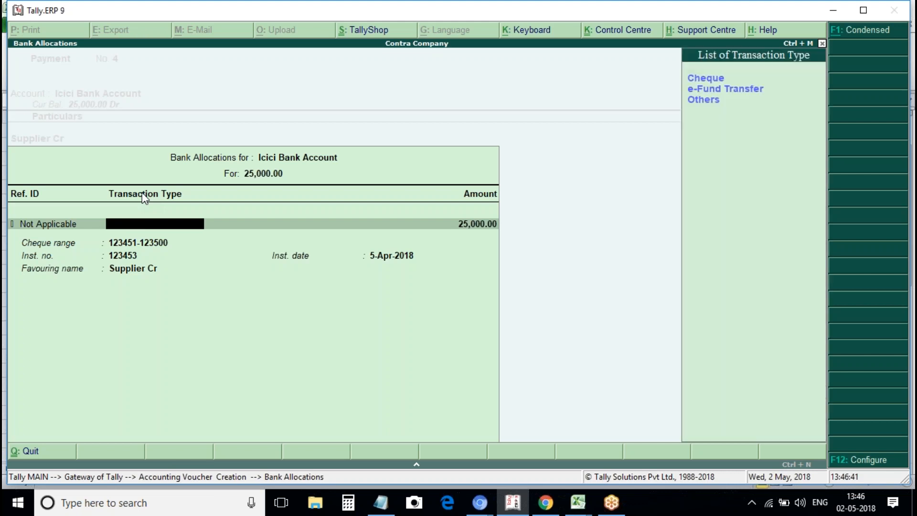
key(Down)
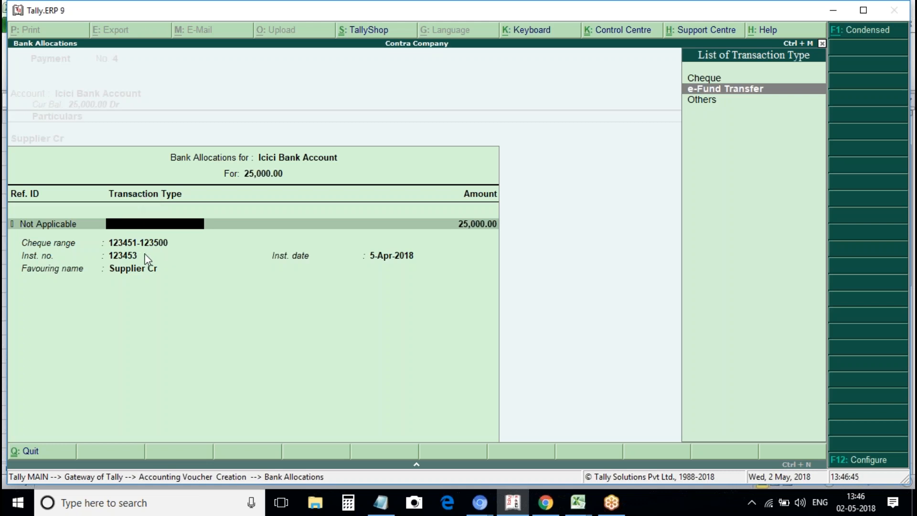
key(Return)
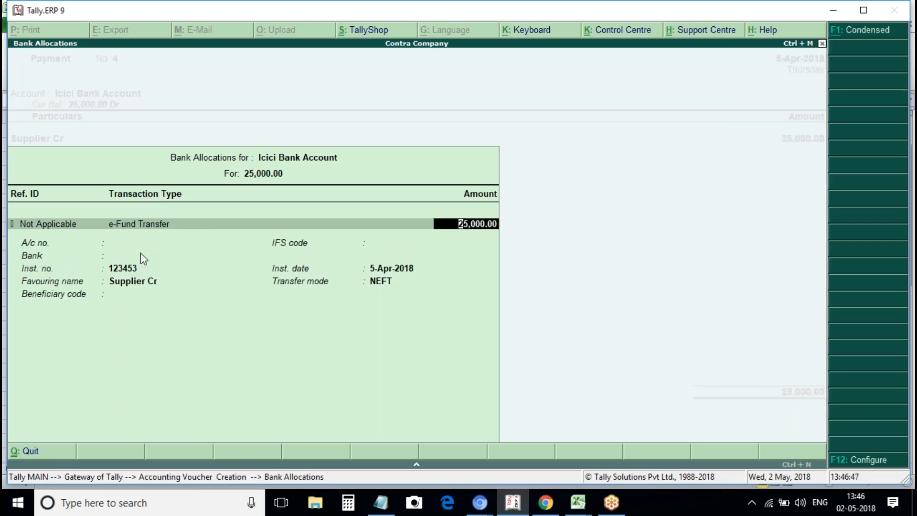
key(Return)
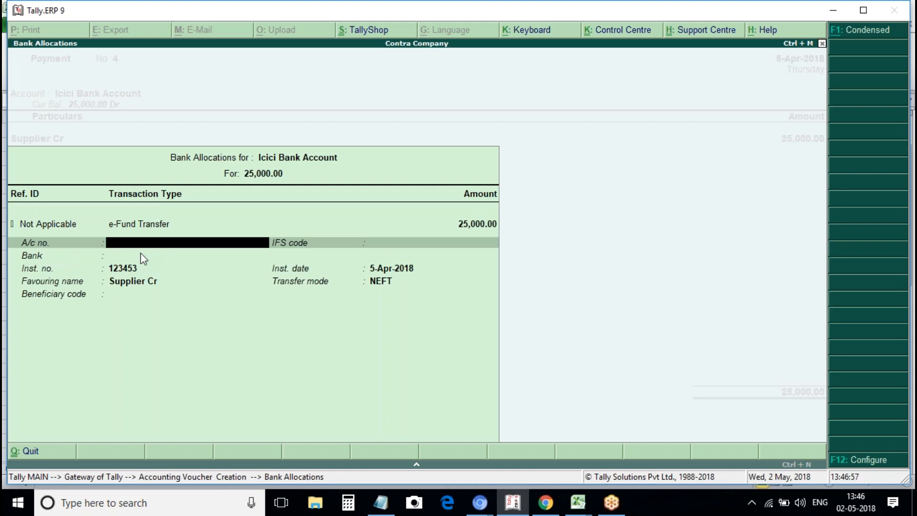
key(Return)
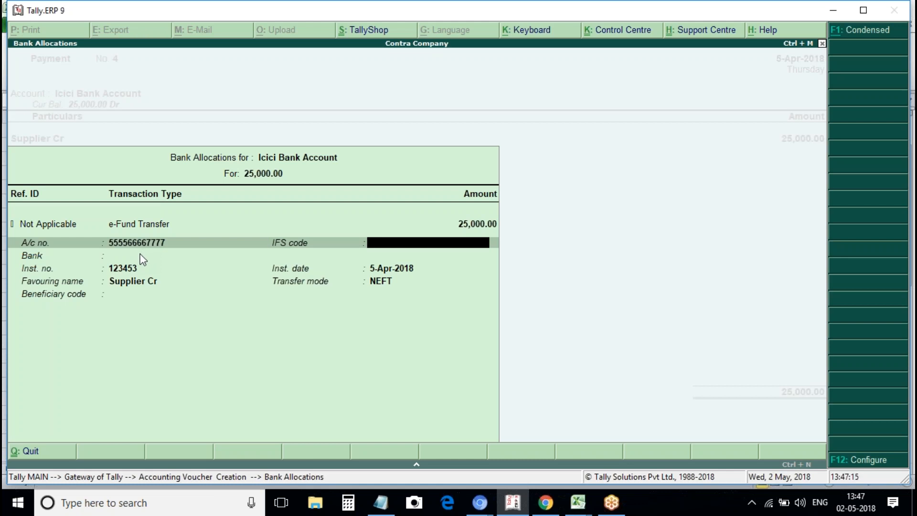
key(Return)
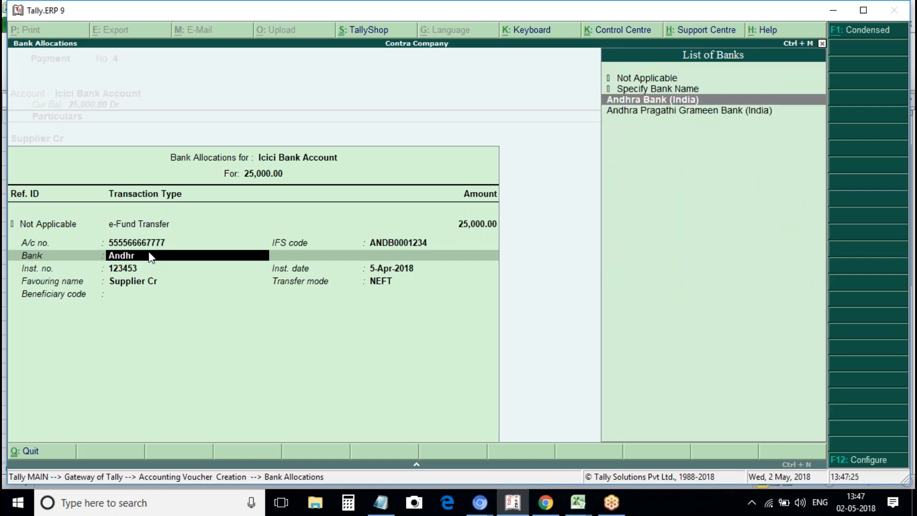
key(Return)
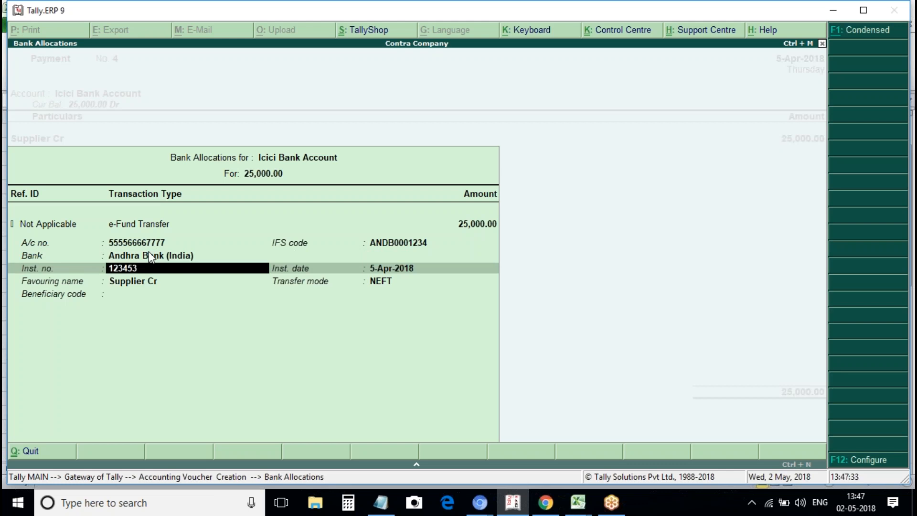
Set the instrument date to 5-Apr-2018 and instrument number to 1234.
key(BackSpace)
key(Return)
key(BackSpace)
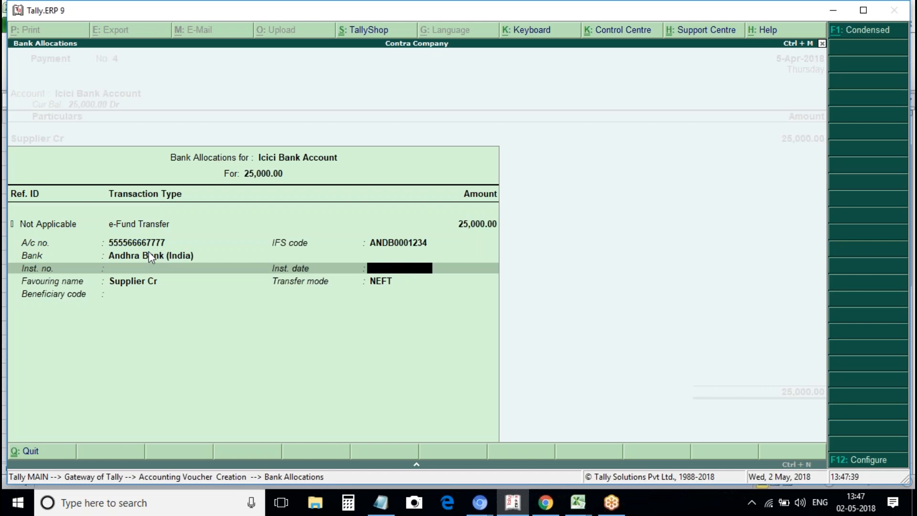
text(5april)
key(Return)
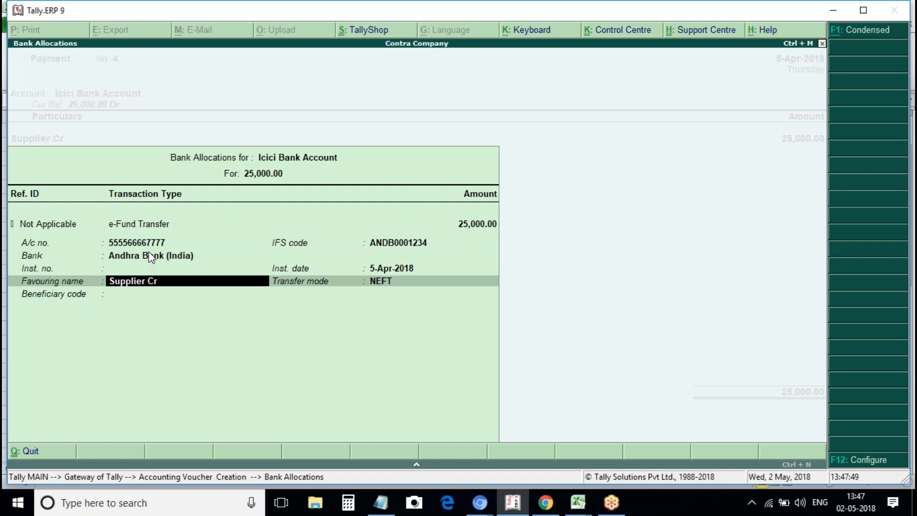
key(Up)
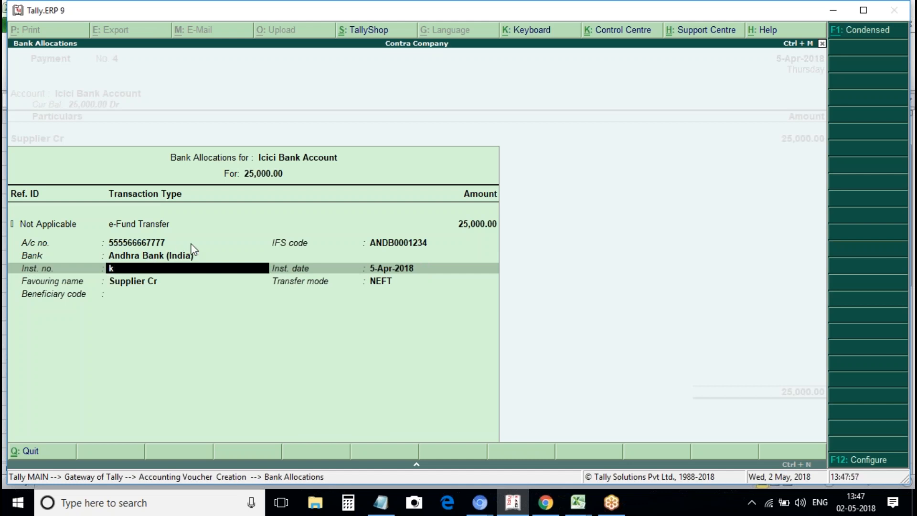
key(BackSpace)
key(Return)
text(1234)
Review the bank allocation settings, then replace instrument number 1234 with 8765432.
click(882, 466)
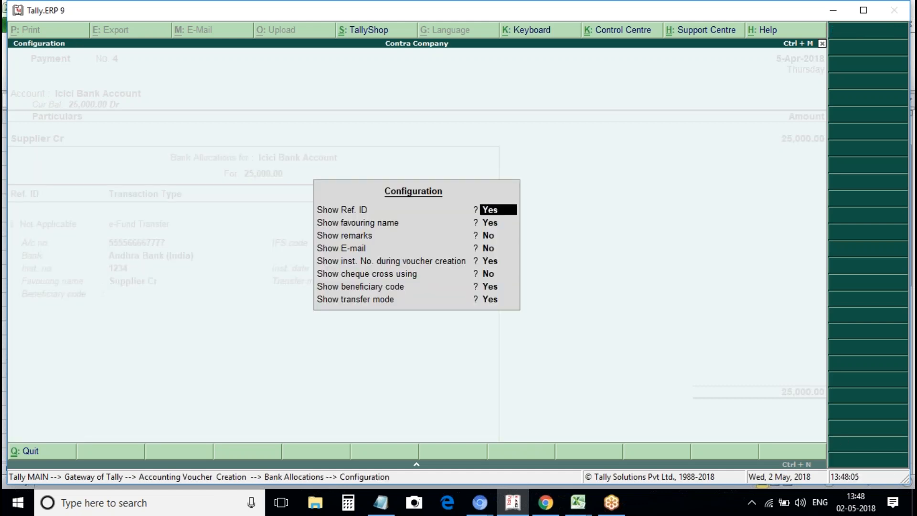
key(a)
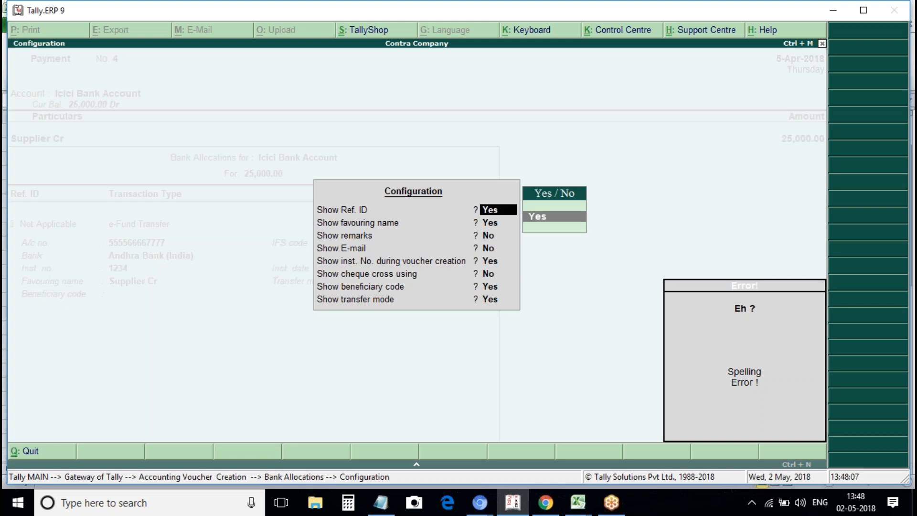
key(Return)
key(Return)
key(Return)
key(Return)
key(Return)
key(Return)
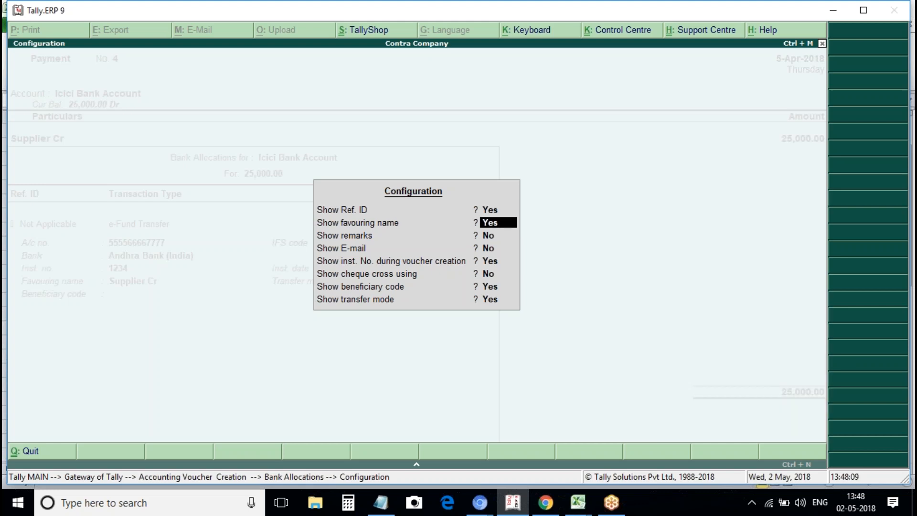
key(Return)
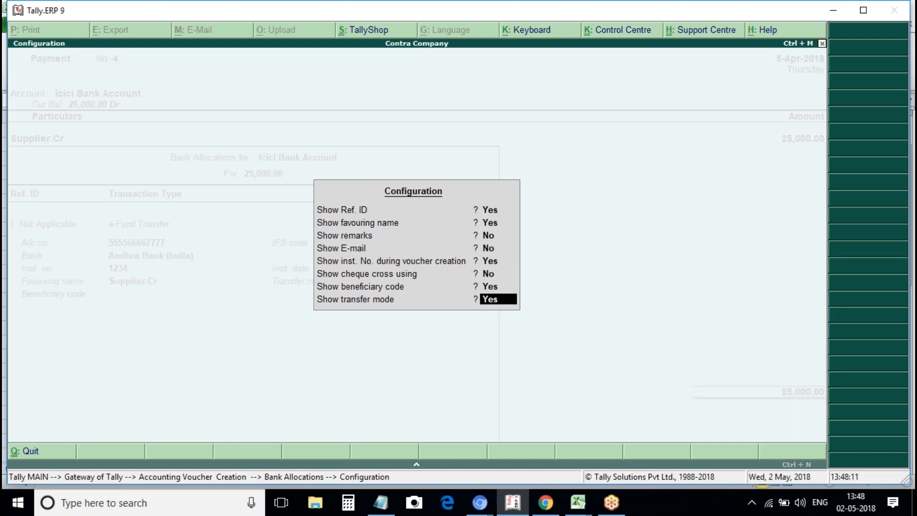
key(Return)
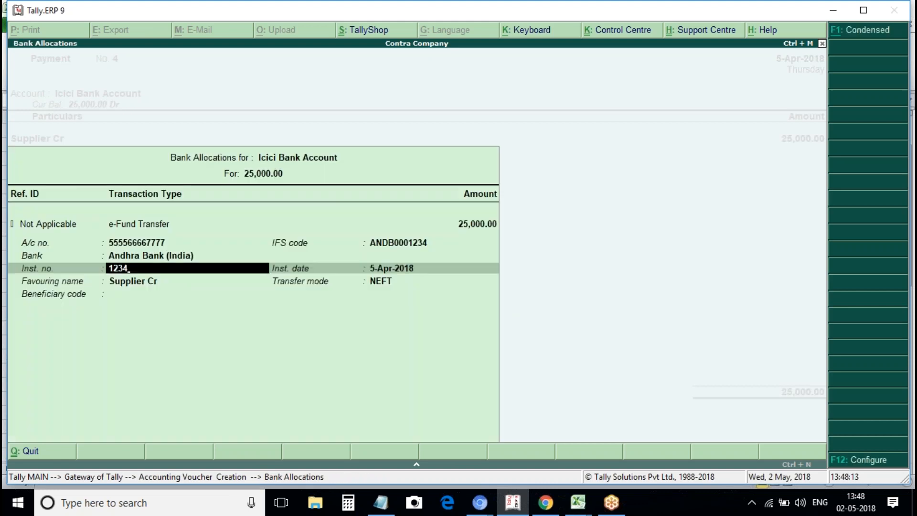
key(BackSpace)
key(BackSpace)
key(BackSpace)
key(BackSpace)
text(8765432)
Accept the Icici Bank allocation details, keeping instrument date 5-Apr-2018.
key(Return)
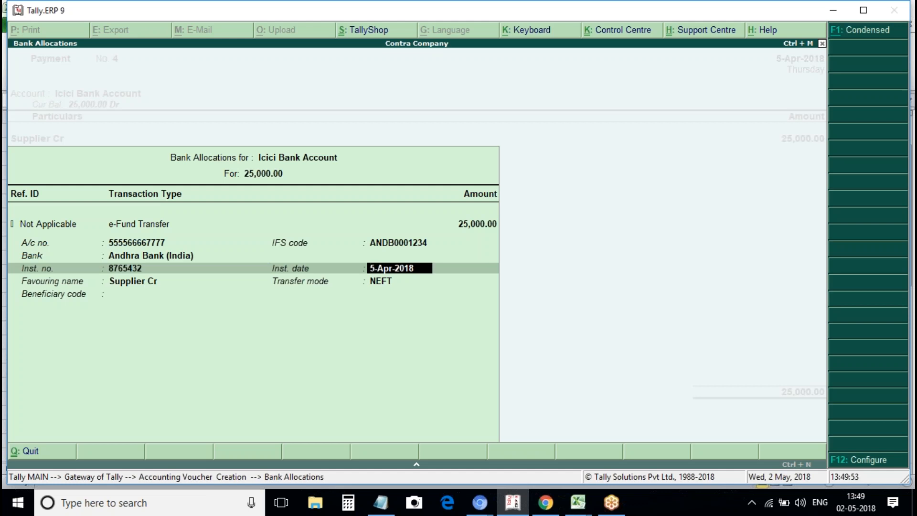
key(Return)
key(Return)
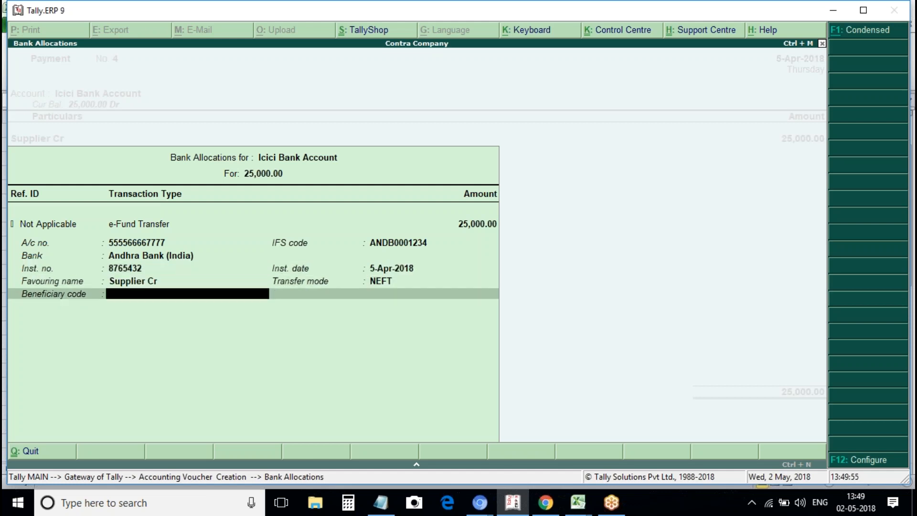
key(BackSpace)
key(Return)
key(Return)
key(BackSpace)
key(BackSpace)
key(Return)
key(Return)
key(Return)
key(Return)
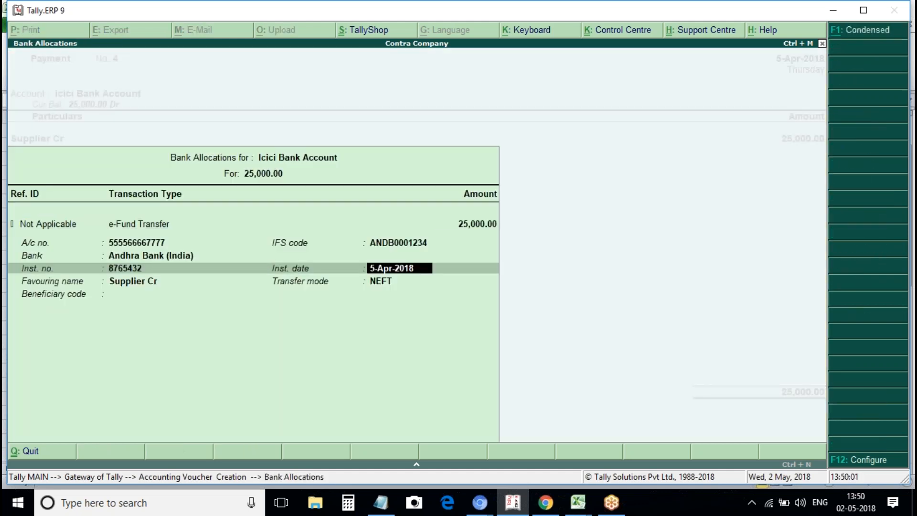
key(Return)
key(Return)
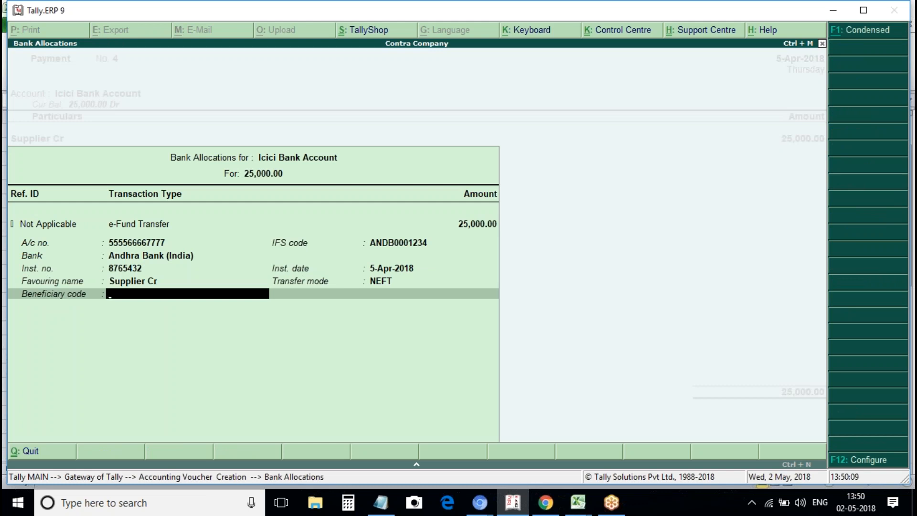
key(Return)
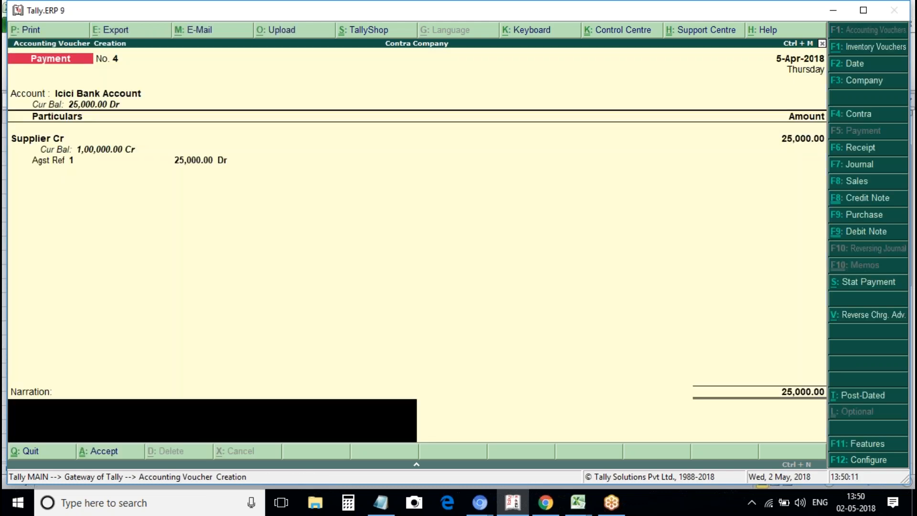
Save payment voucher No. 4 and abandon blank voucher No. 5 for the Gateway.
key(Return)
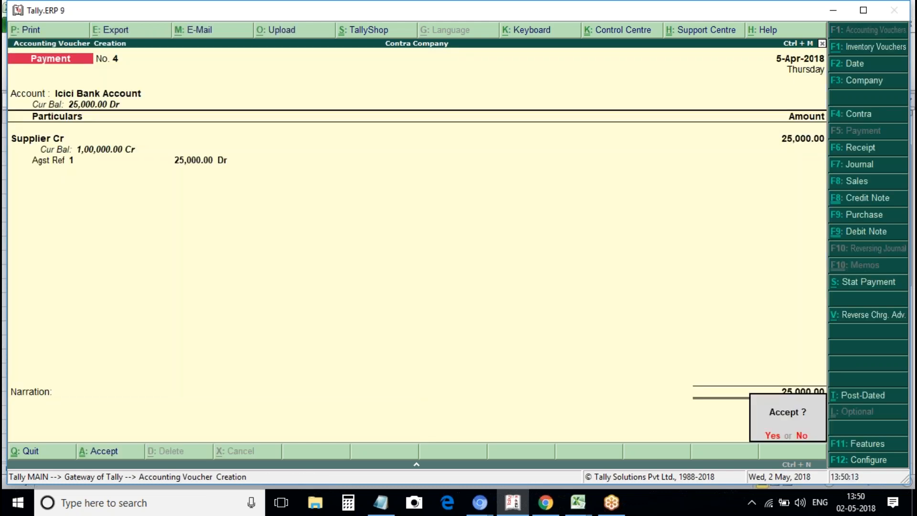
key(Return)
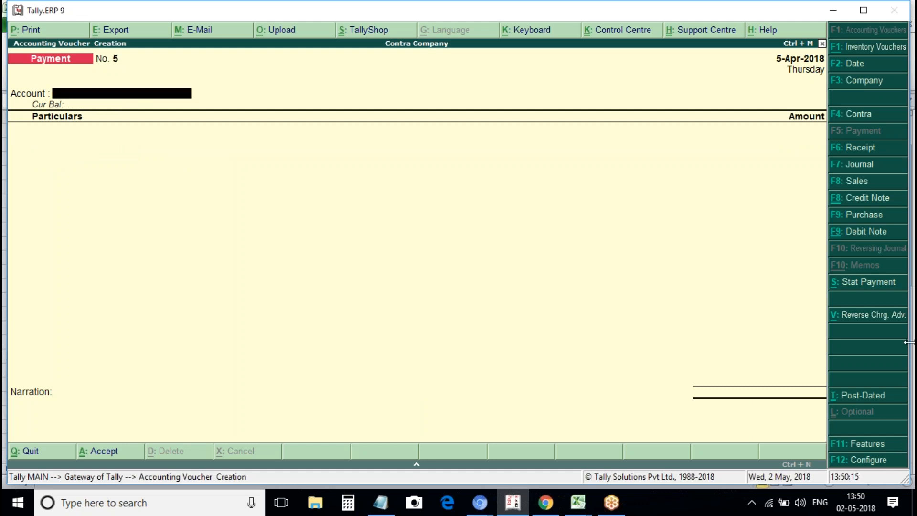
key(Return)
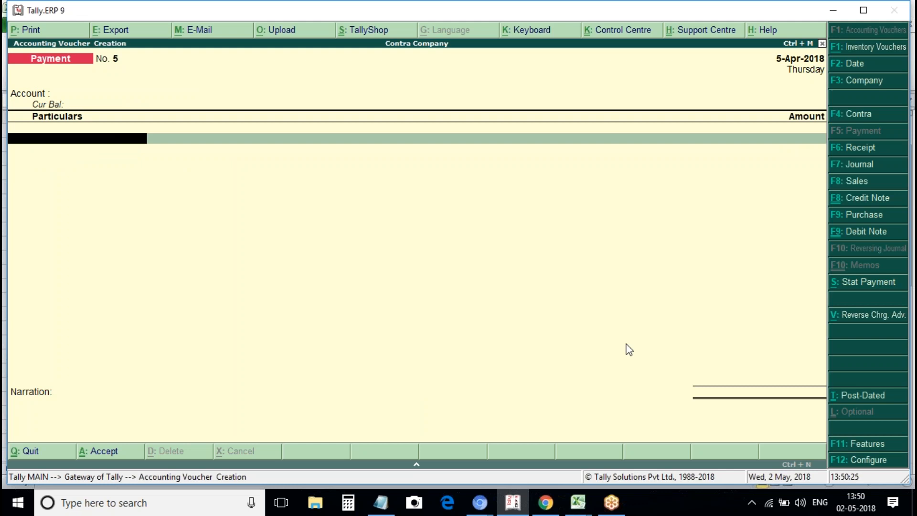
key(Return)
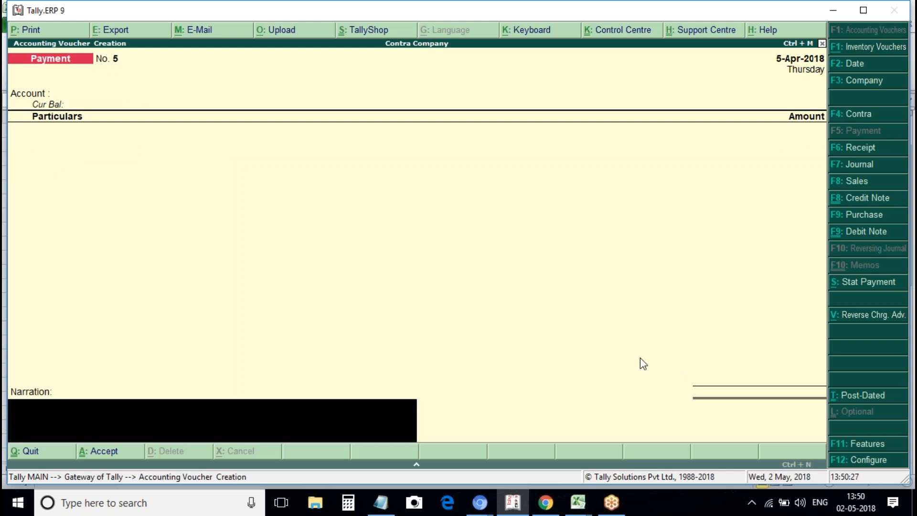
key(Escape)
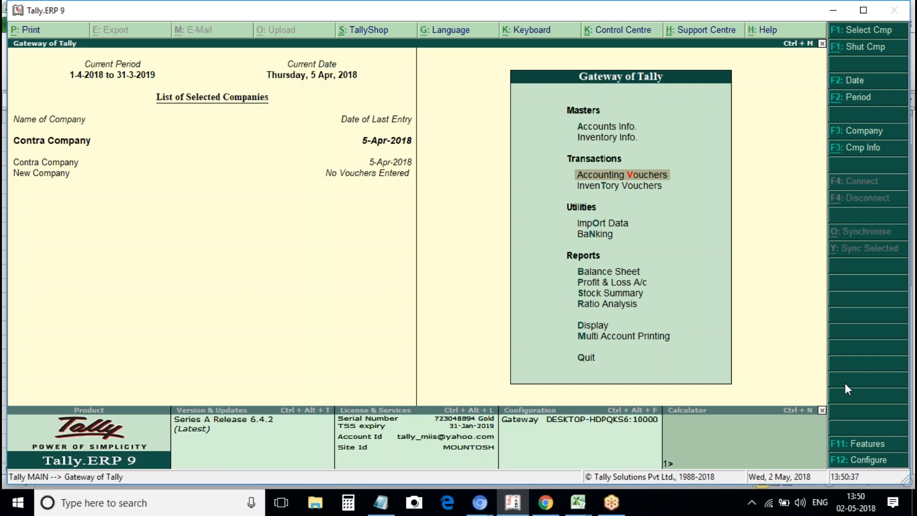
Go to Display > Account Books from the Gateway of Tally.
key(Down)
key(Down)
key(Down)
key(Down)
key(Up)
key(Up)
key(Down)
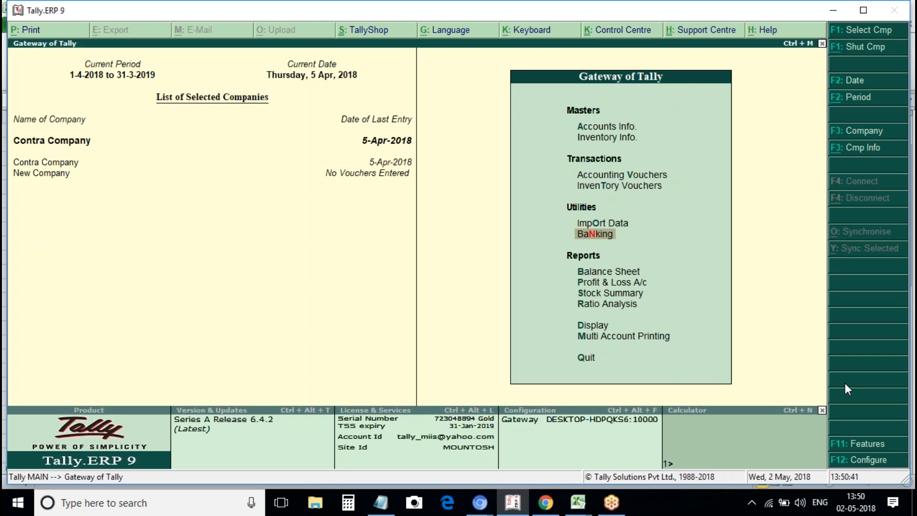
key(Down)
key(Down)
key(Down)
key(Down)
key(Down)
key(Down)
key(Up)
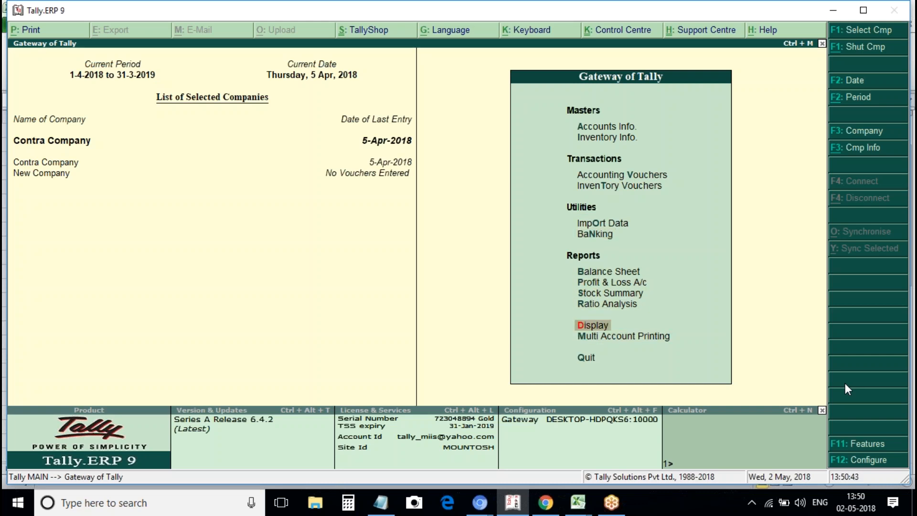
key(Return)
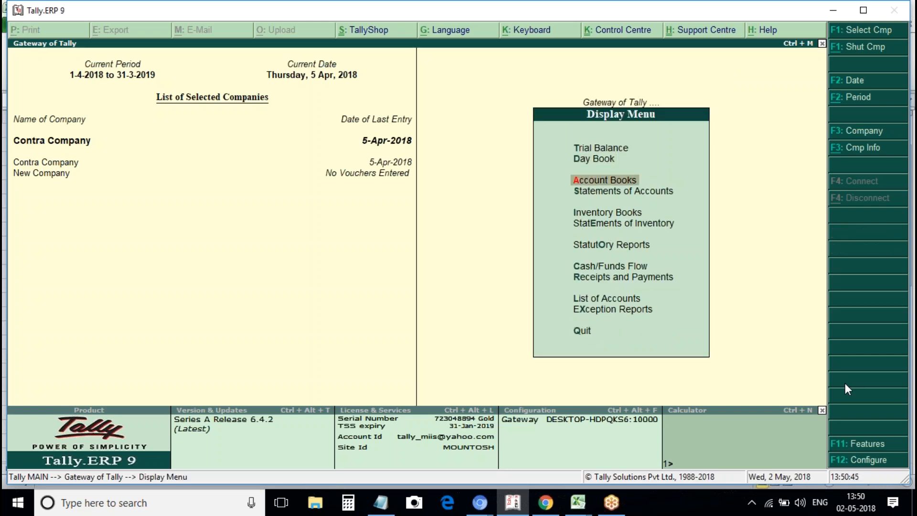
key(Return)
Open the Icici Bank Account ledger for 1–5 Apr 2018, closing at 25,000.00.
key(Down)
key(Down)
key(Up)
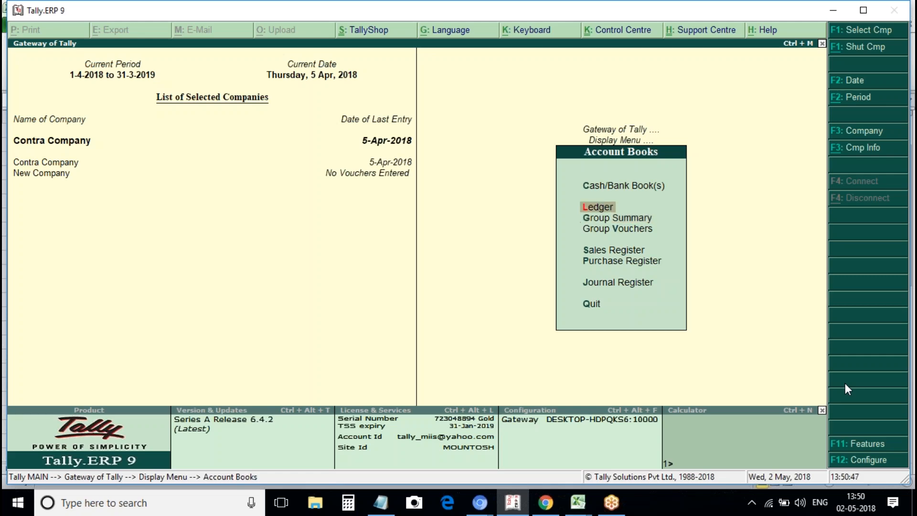
key(Return)
key(Down)
key(Down)
key(Down)
key(Down)
key(Up)
key(Down)
key(Down)
key(Down)
key(Up)
key(Up)
key(Up)
key(Return)
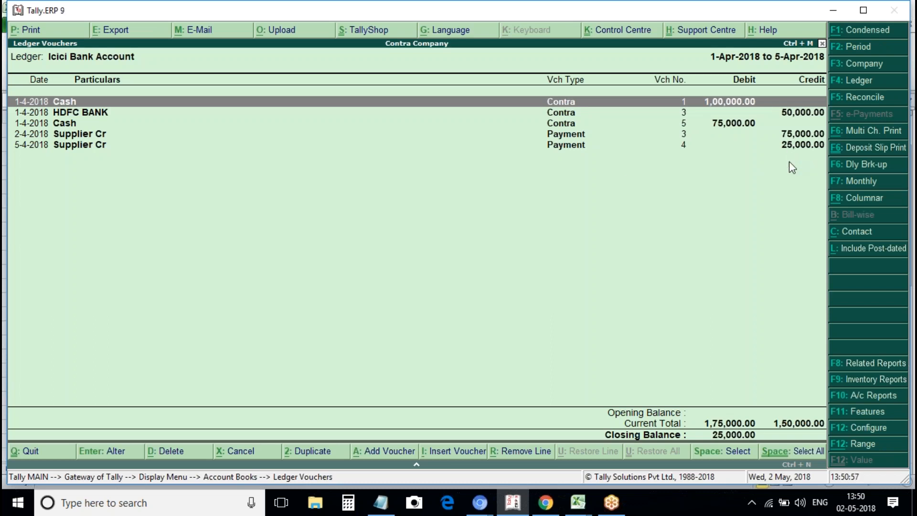
key(Down)
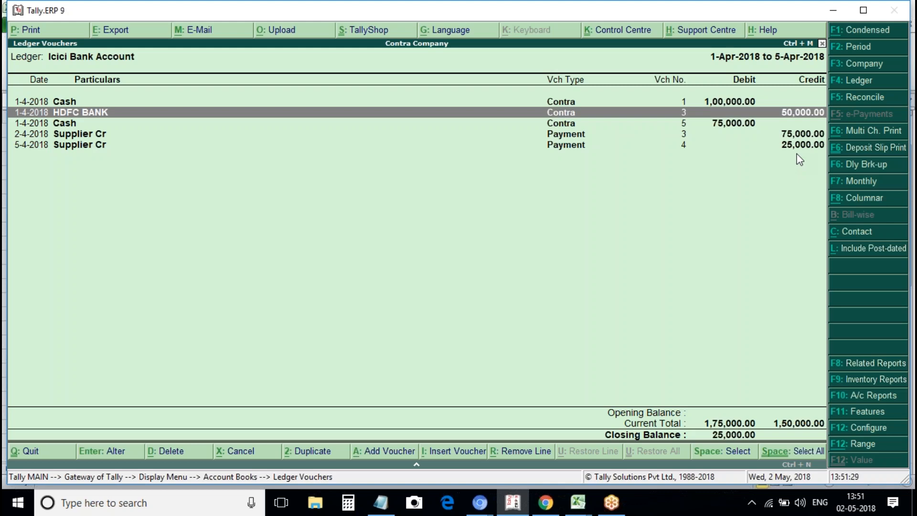
Start a new payment voucher from Icici Bank Account to Supplier Cr.
key(Escape)
key(Escape)
key(Escape)
key(Escape)
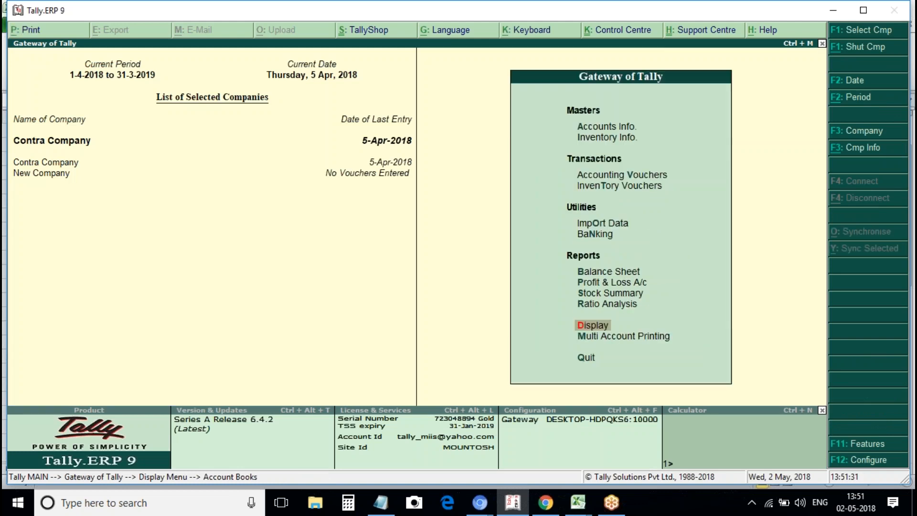
key(v)
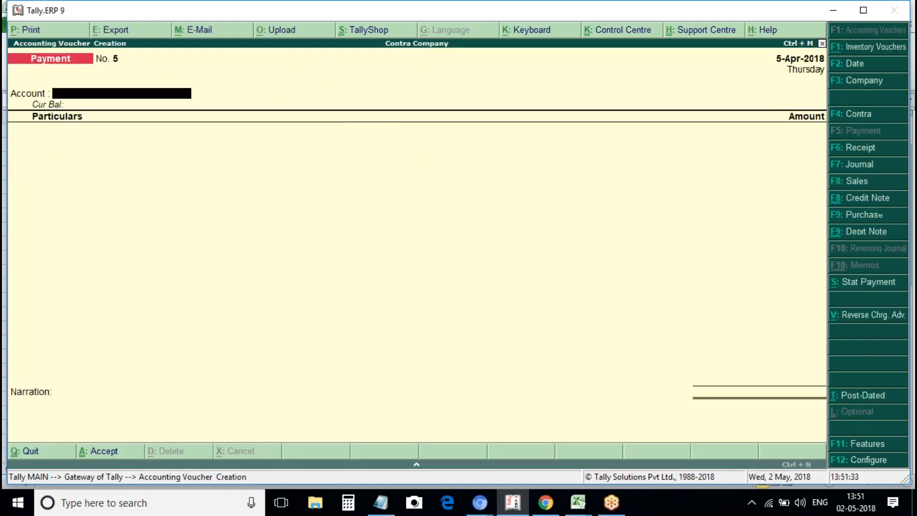
key(Return)
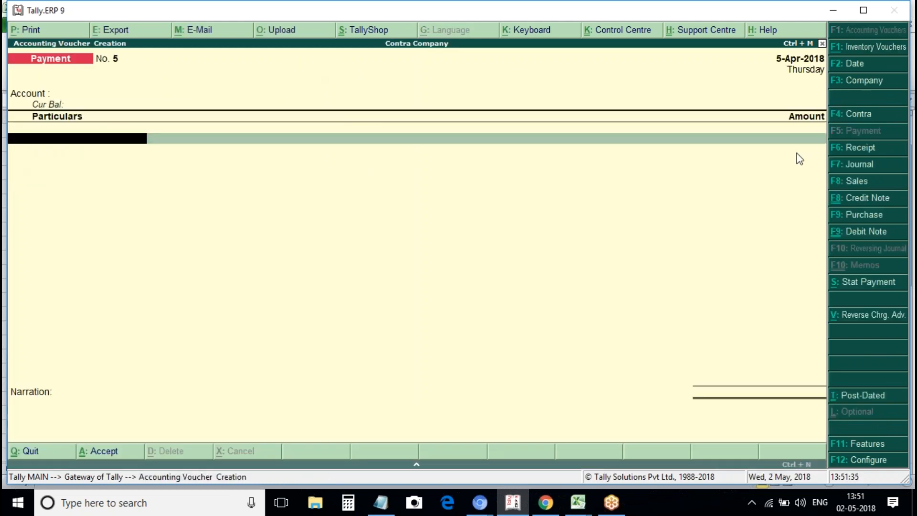
key(BackSpace)
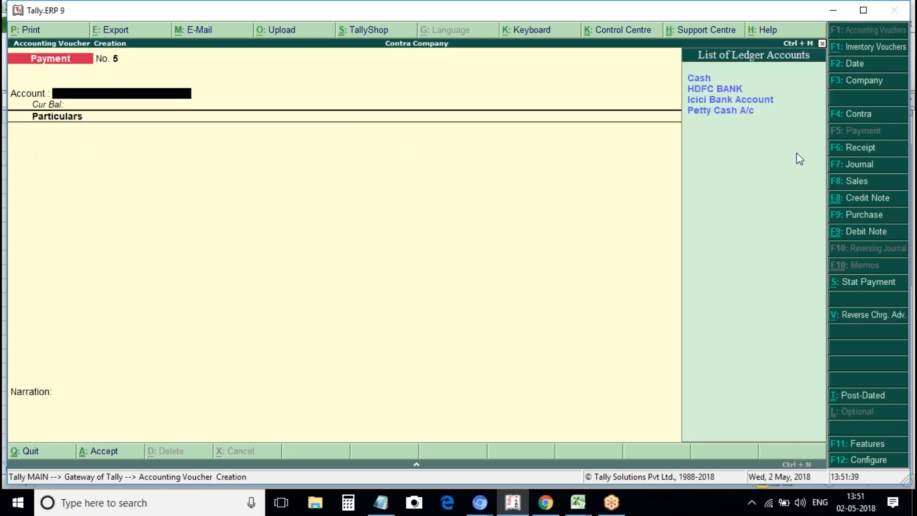
key(Down)
key(Down)
key(Down)
key(Return)
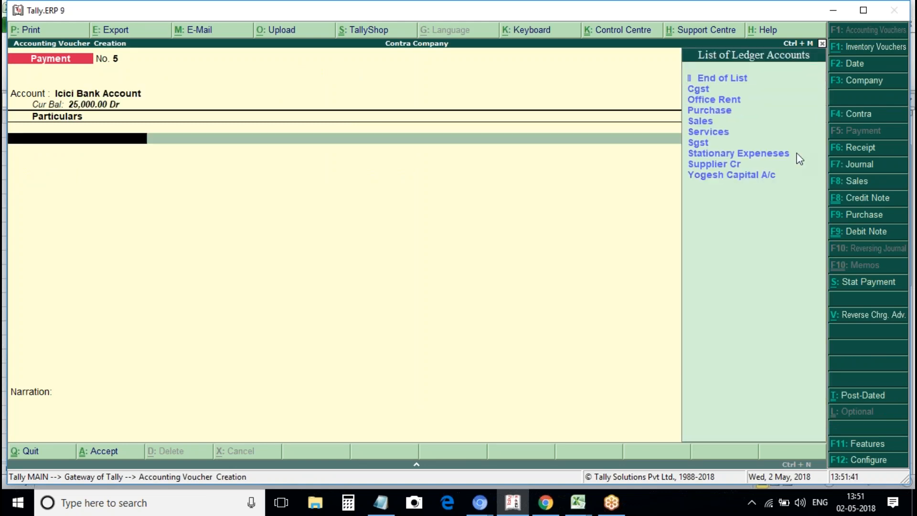
key(Down)
key(Down)
key(Down)
key(Down)
key(Down)
key(Down)
key(Down)
key(Down)
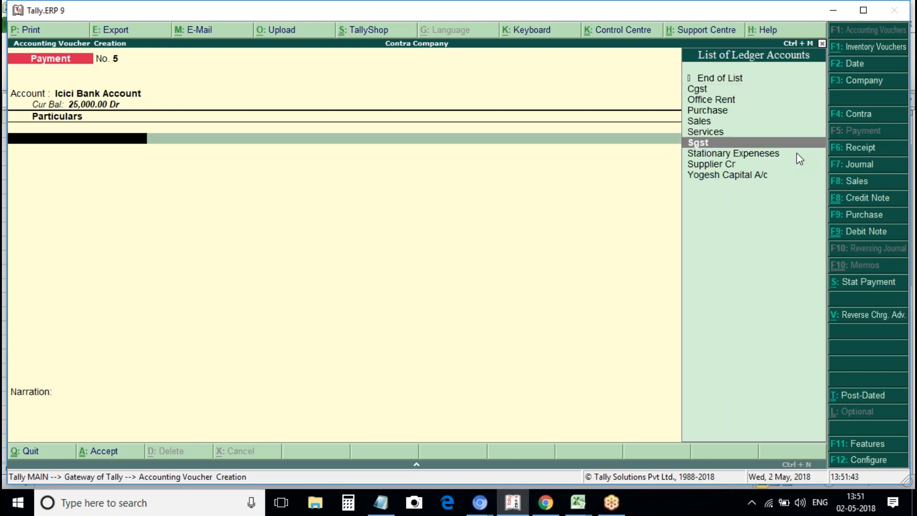
key(Down)
key(Up)
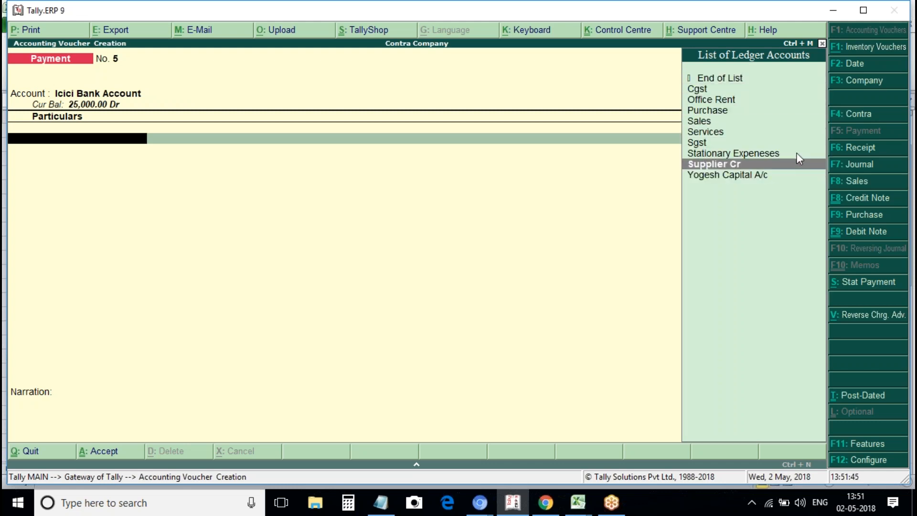
key(Return)
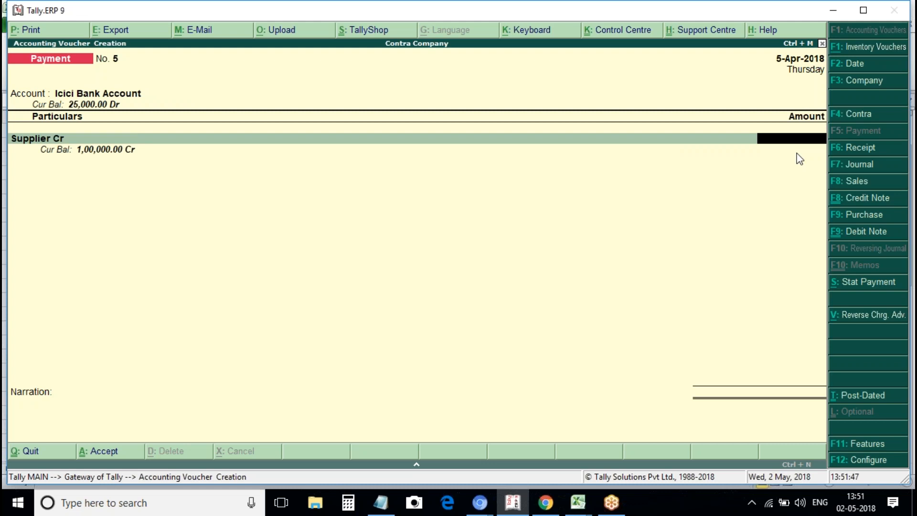
Pay 15,000 against bill 1 by cheque 123453 dated 5-Apr-2018 and save.
text(15000)
key(Return)
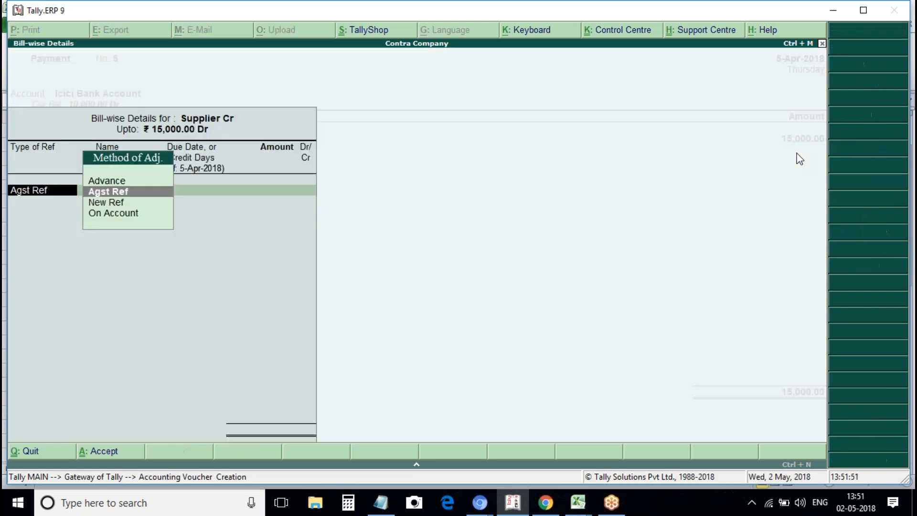
key(Return)
key(Return)
key(Return)
key(Return)
key(Return)
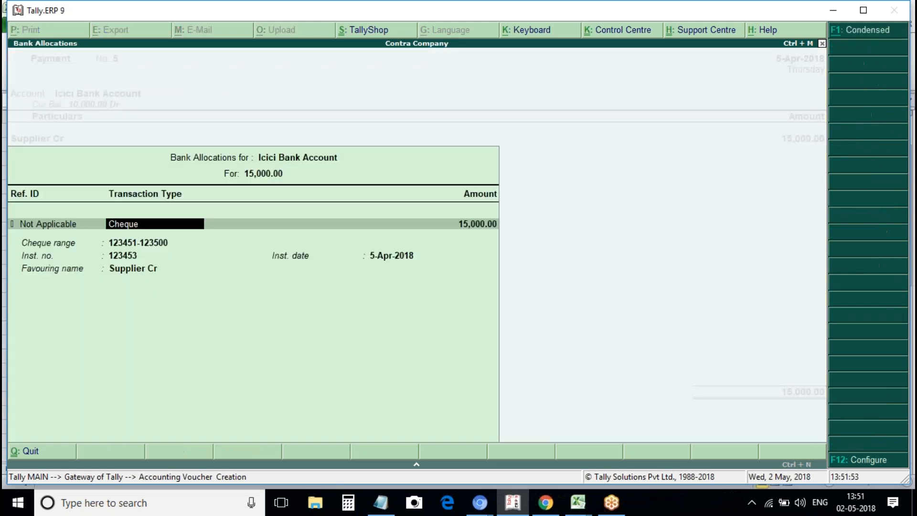
key(Return)
key(Return)
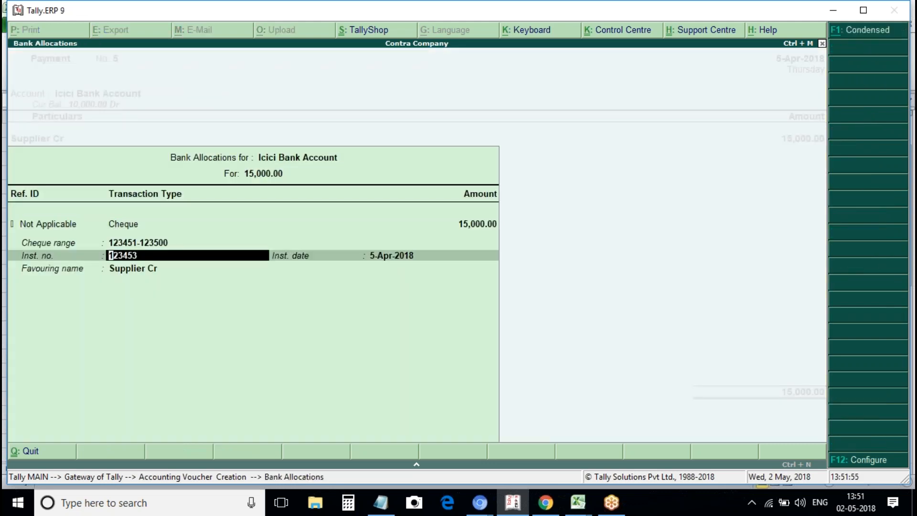
key(Return)
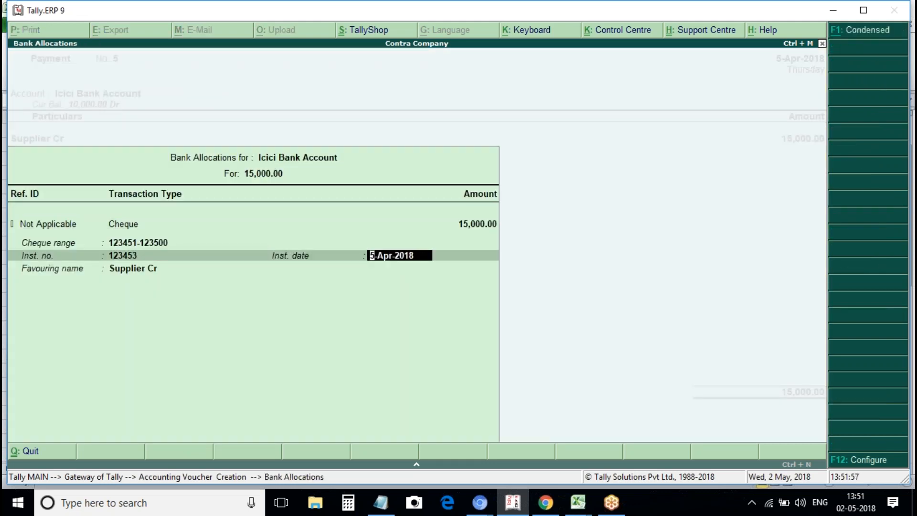
key(Return)
key(Return)
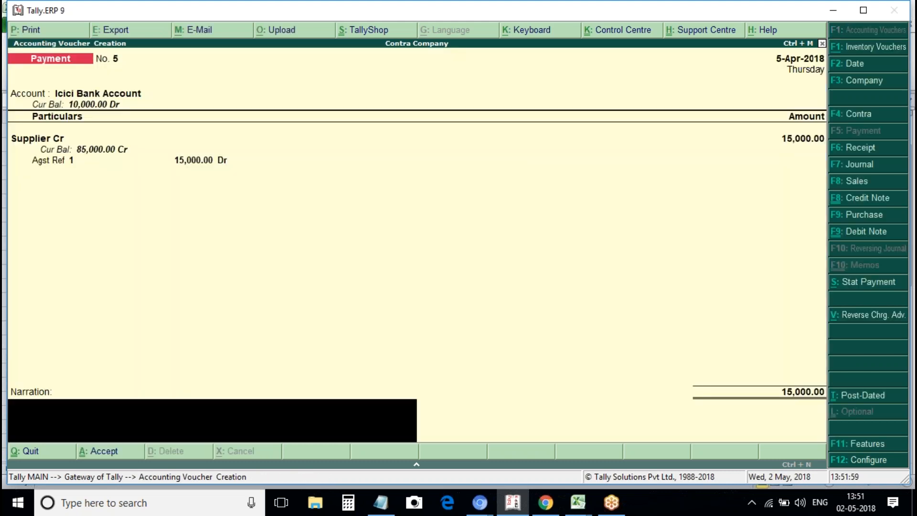
key(Return)
key(Return)
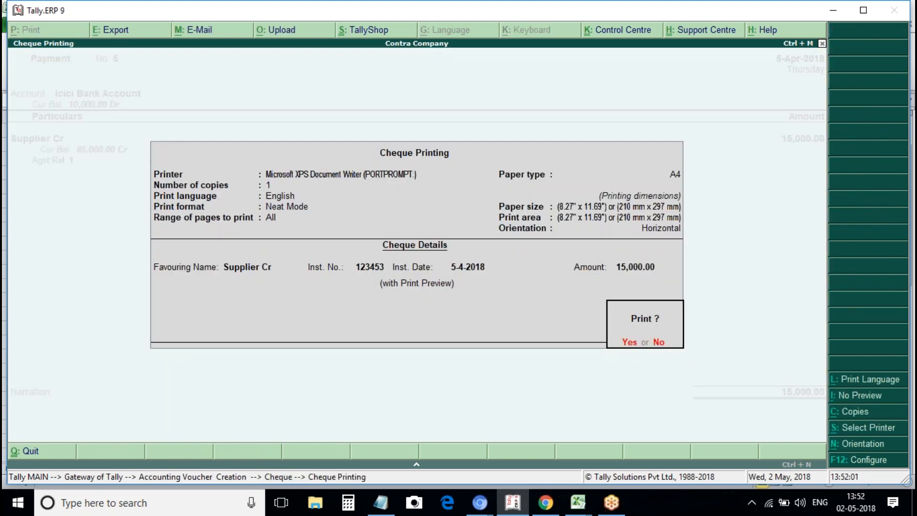
key(Return)
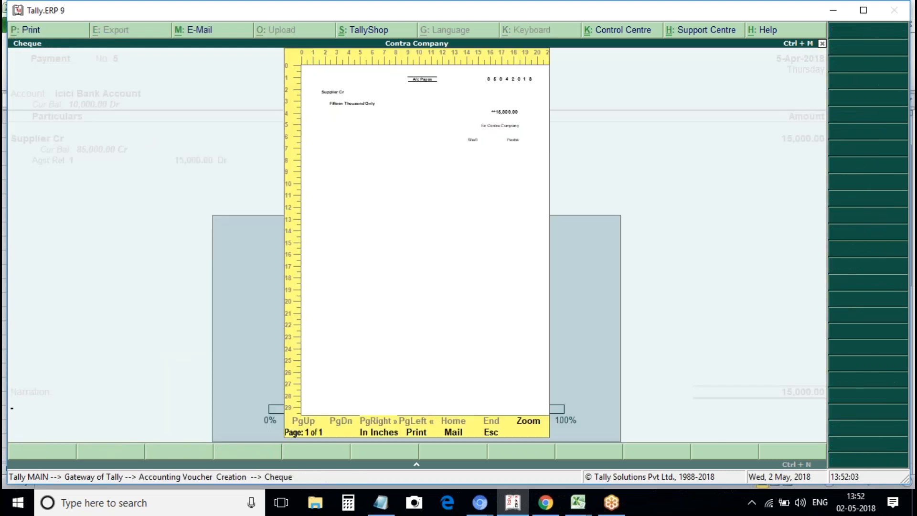
Close the 15,000.00 Supplier Cr cheque preview and quit back to the Gateway of Tally.
key(Escape)
key(Escape)
key(Return)
key(Escape)
key(n)
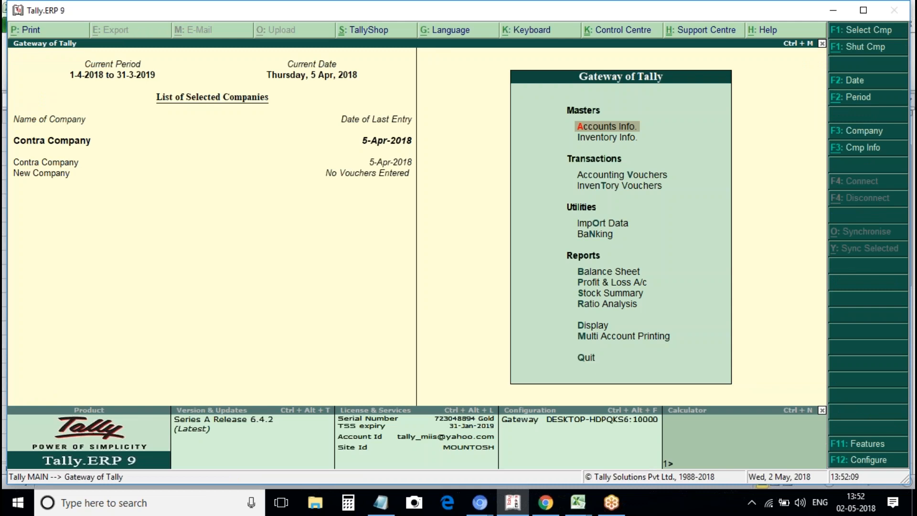
key(Down)
key(Down)
key(Down)
key(Down)
key(Down)
key(Down)
key(Down)
key(Down)
key(Down)
key(Down)
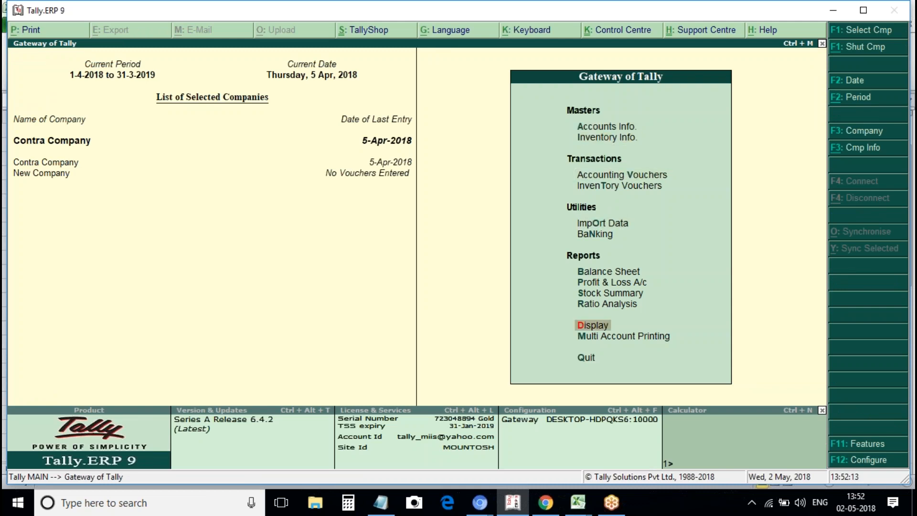
key(Up)
key(Up)
key(Up)
key(Up)
key(Up)
key(Down)
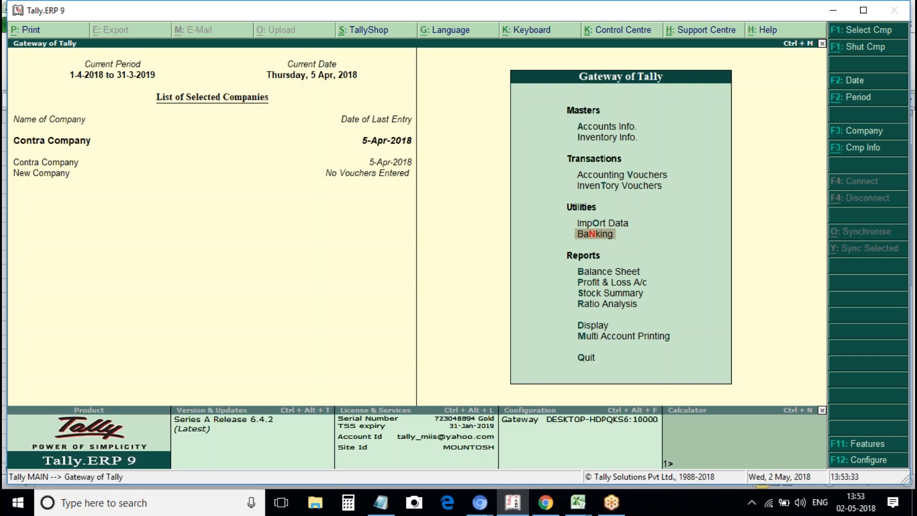
key(Down)
key(Down)
key(Up)
key(Up)
key(Up)
key(Down)
Open Banking > Cheque Register for Icici Bank Account, showing Book 1 and Book 2 ranges.
key(Return)
key(Down)
key(Down)
key(Up)
key(Down)
key(Up)
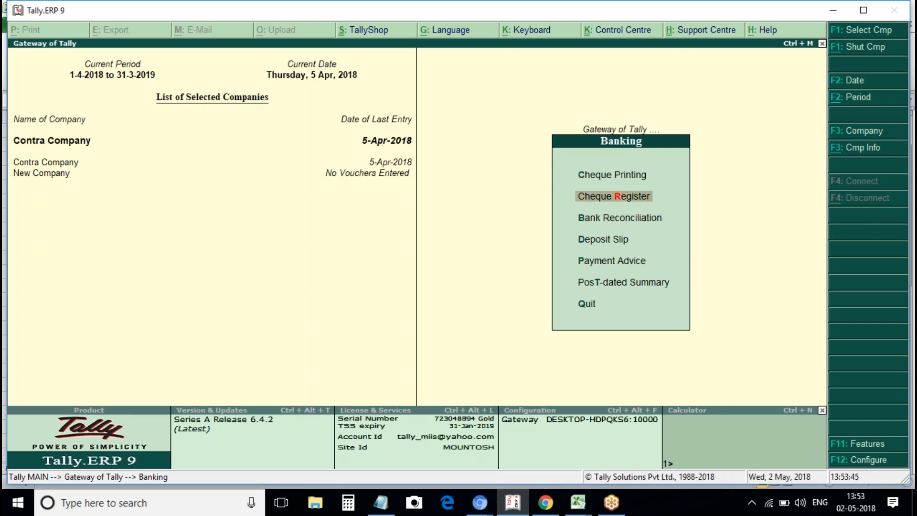
key(Up)
key(Down)
key(Down)
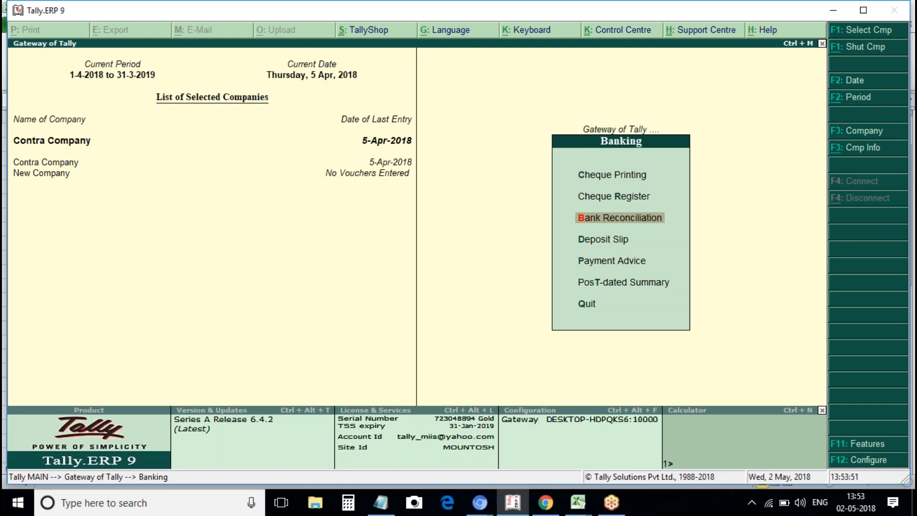
key(Up)
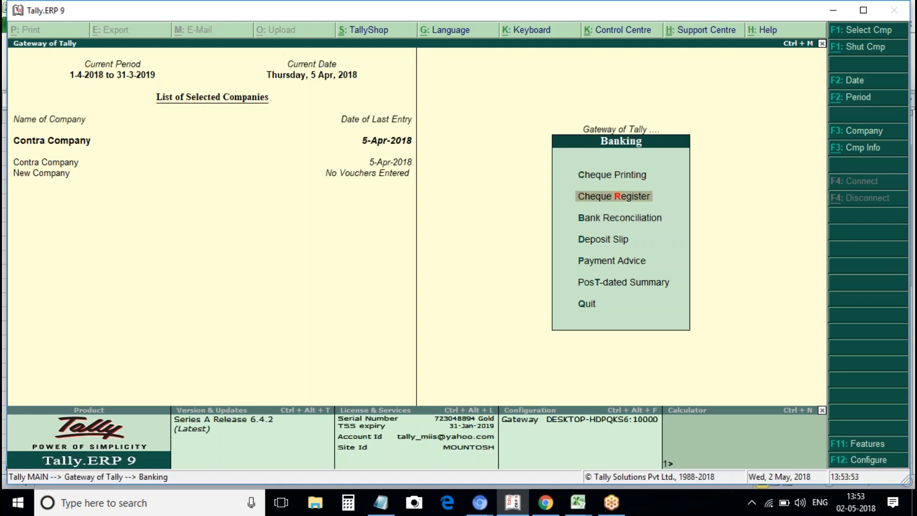
key(Return)
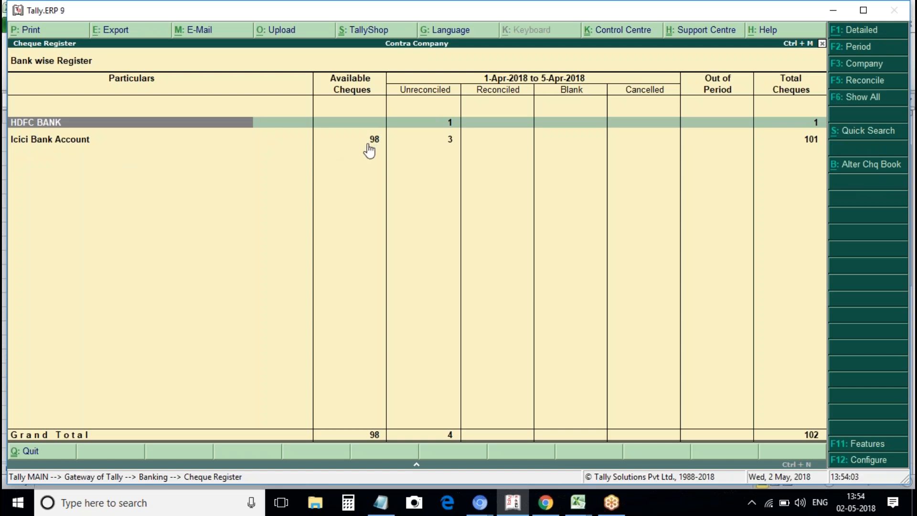
click(447, 144)
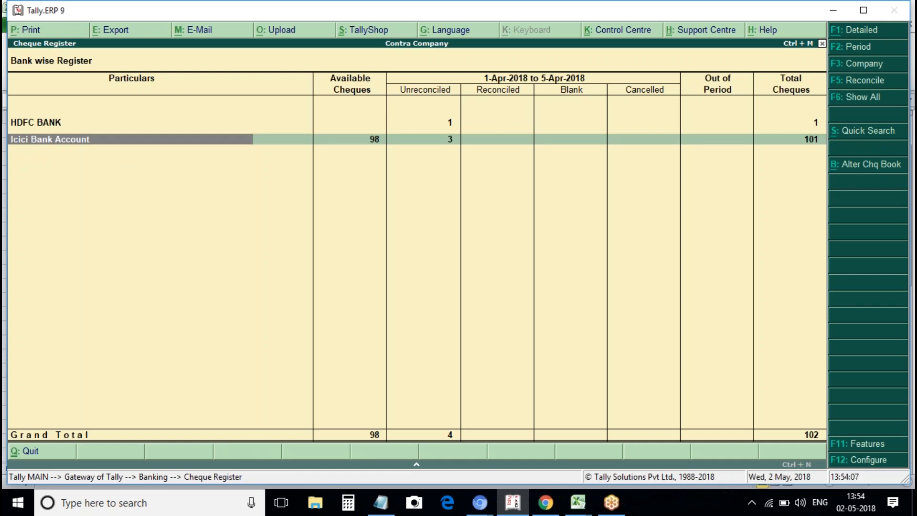
key(Return)
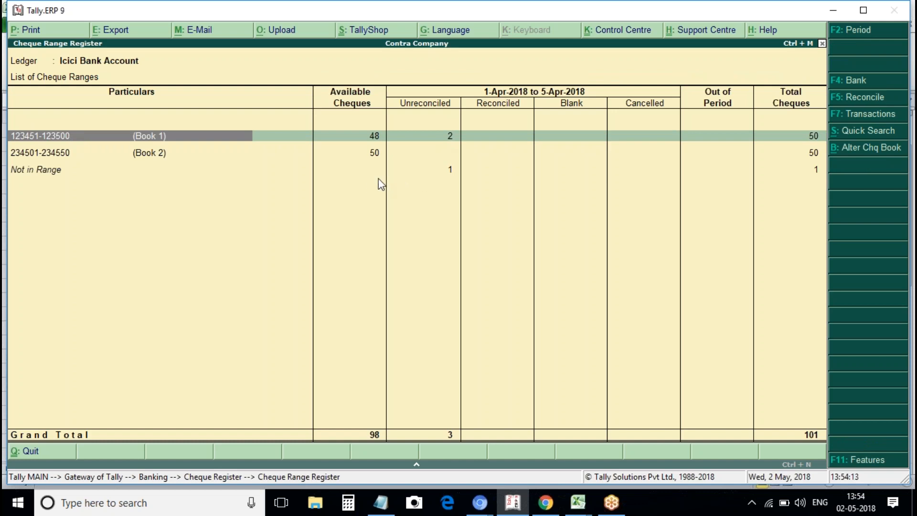
key(Down)
key(Down)
key(Return)
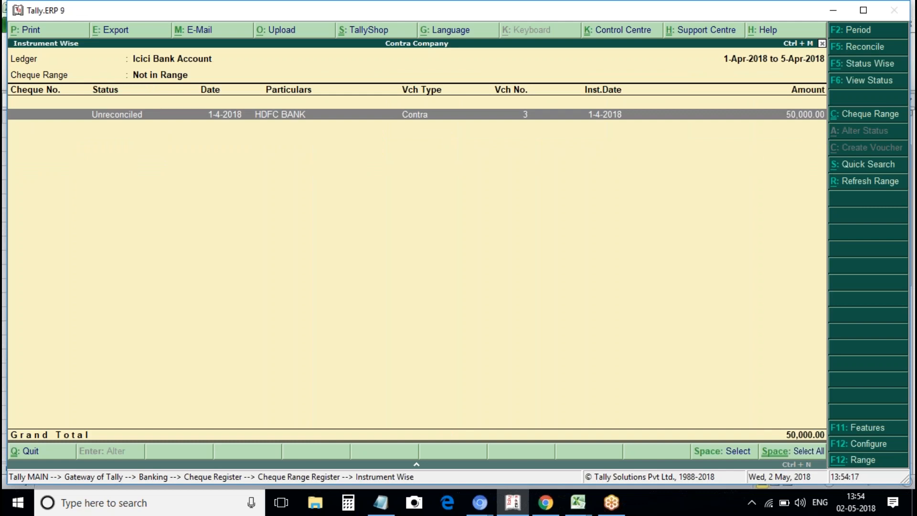
key(Return)
key(Return)
key(Return)
key(Return)
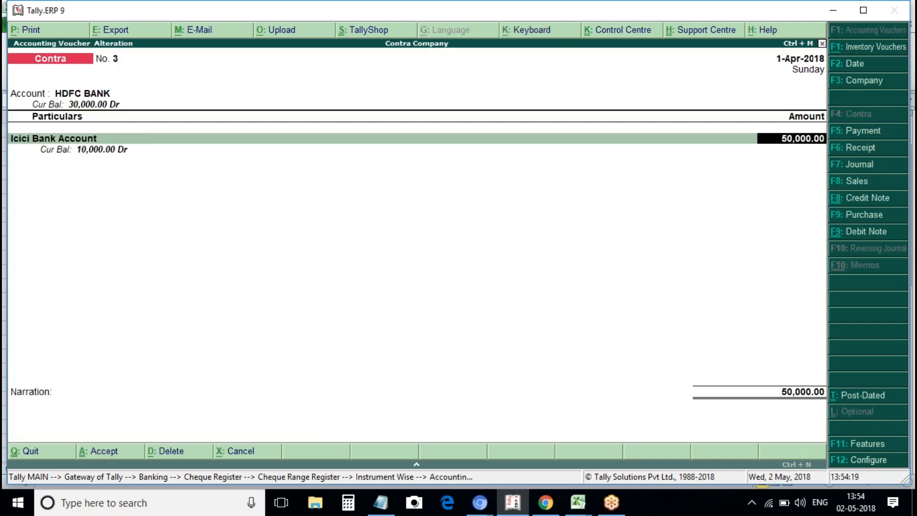
key(Return)
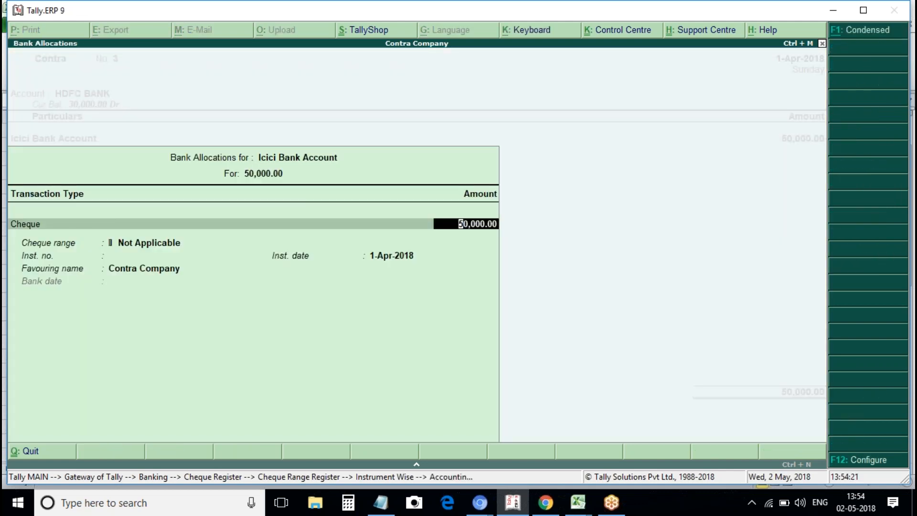
key(Return)
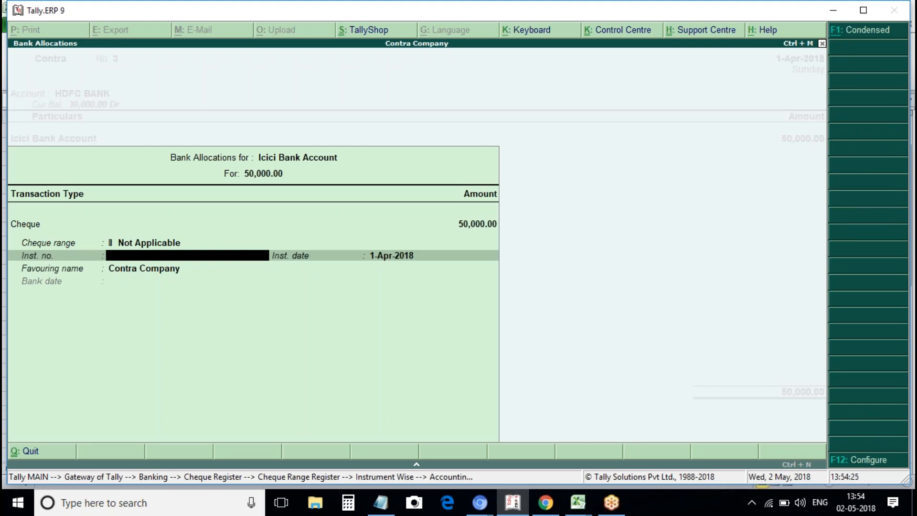
key(Escape)
key(Return)
key(Return)
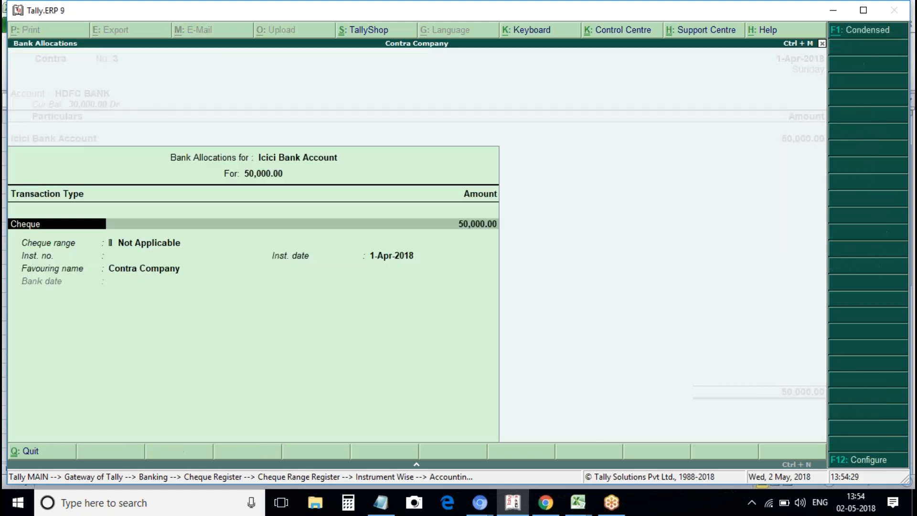
key(Return)
key(Return)
key(Return)
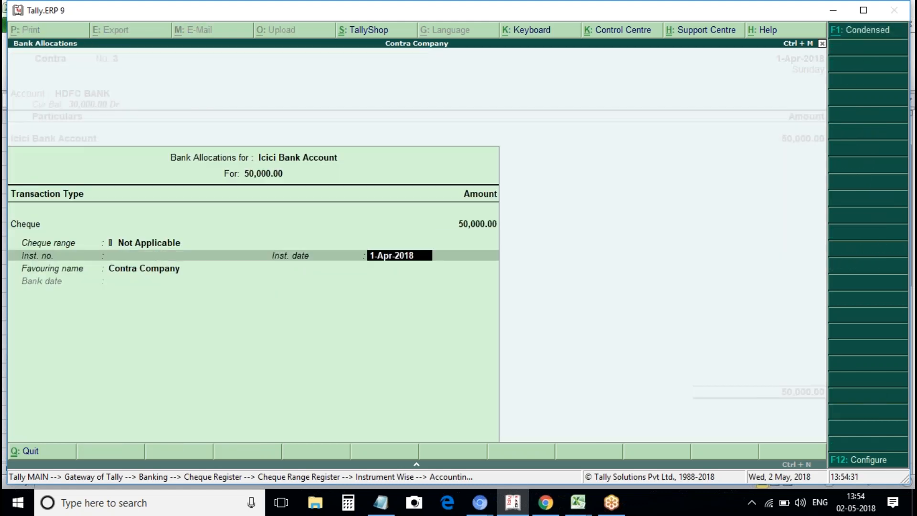
key(Escape)
key(Return)
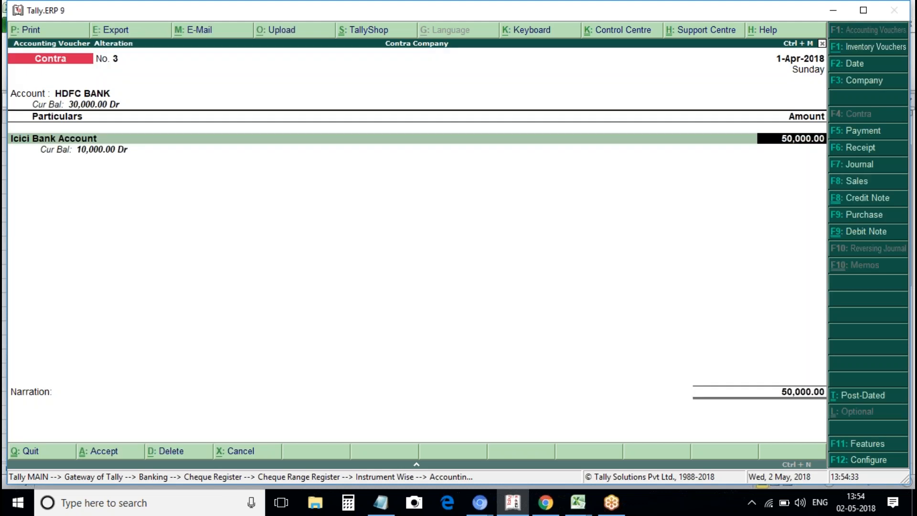
key(Escape)
key(Return)
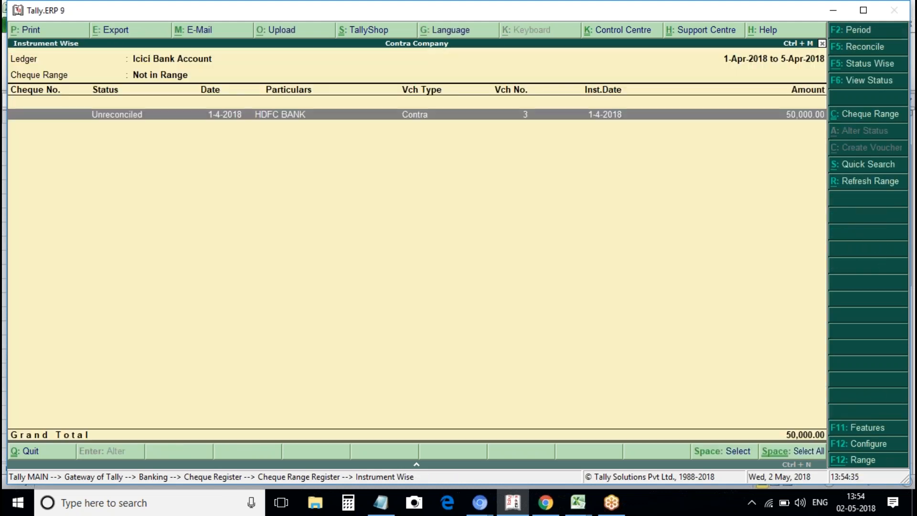
key(Escape)
key(Up)
key(Up)
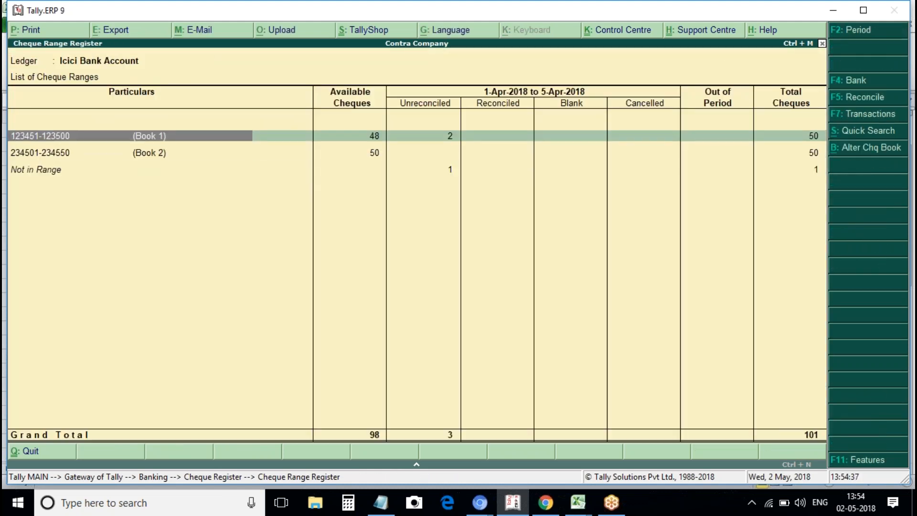
key(Down)
Leave the Cheque Range Register and Bank wise Register for the Banking menu.
key(Up)
key(Escape)
key(Escape)
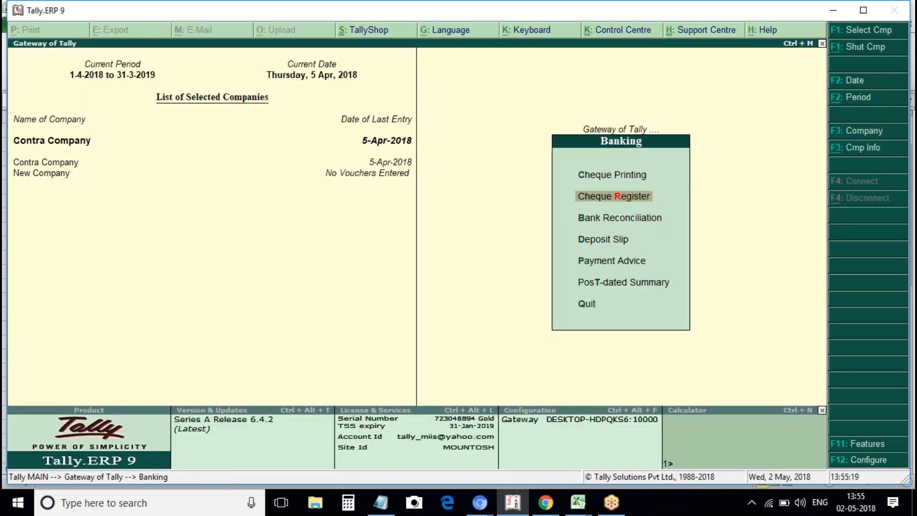
key(Return)
key(Down)
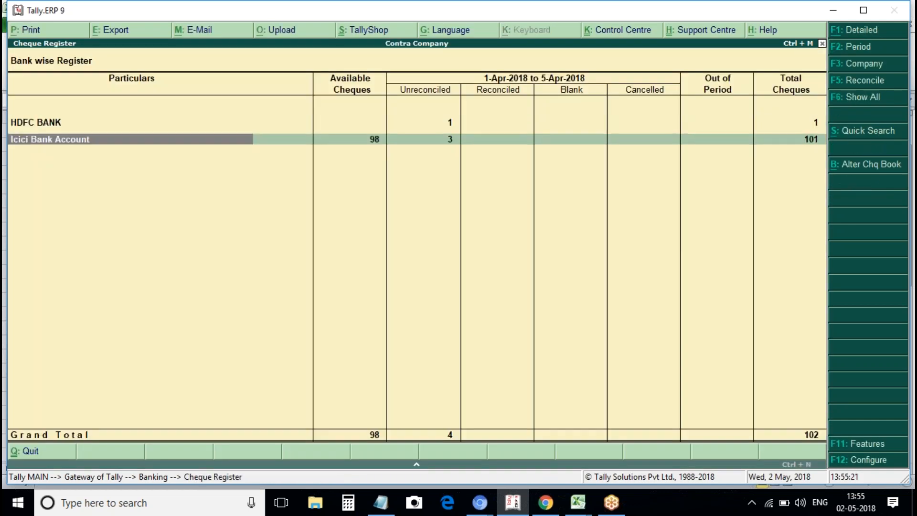
key(Return)
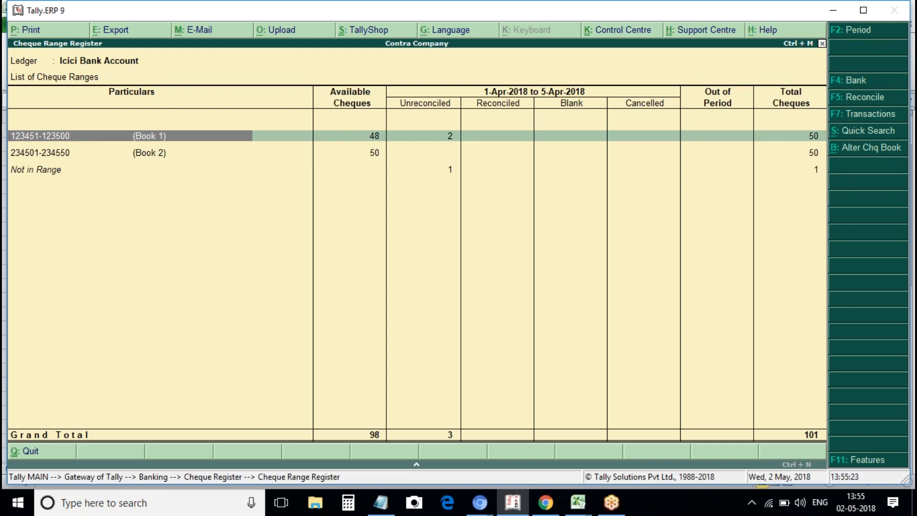
key(Return)
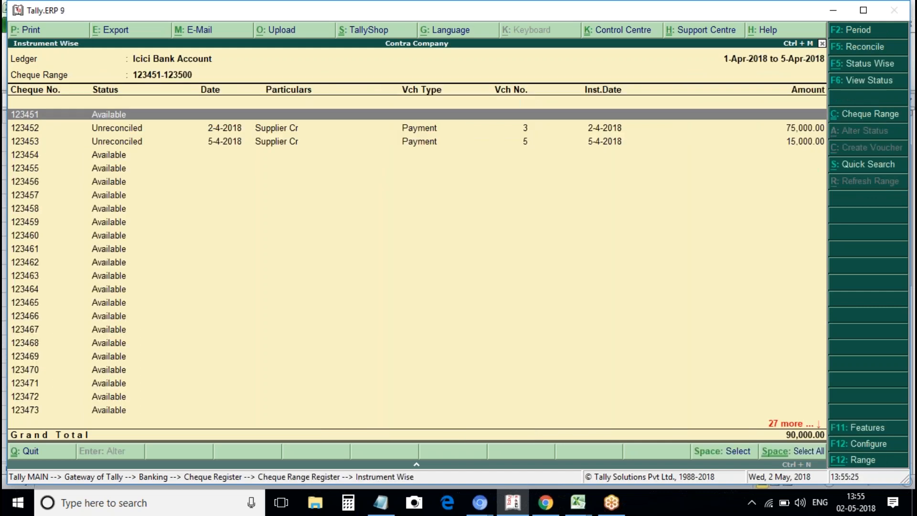
key(Down)
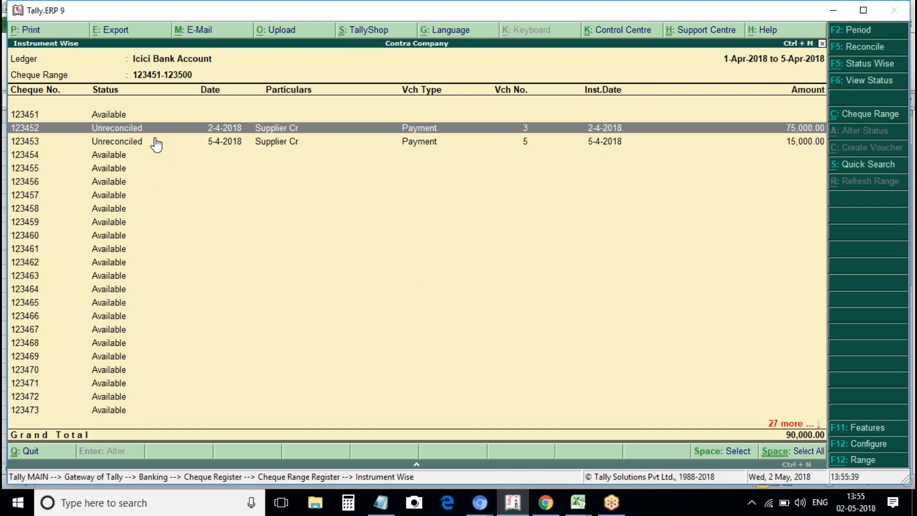
key(Escape)
key(Escape)
key(Escape)
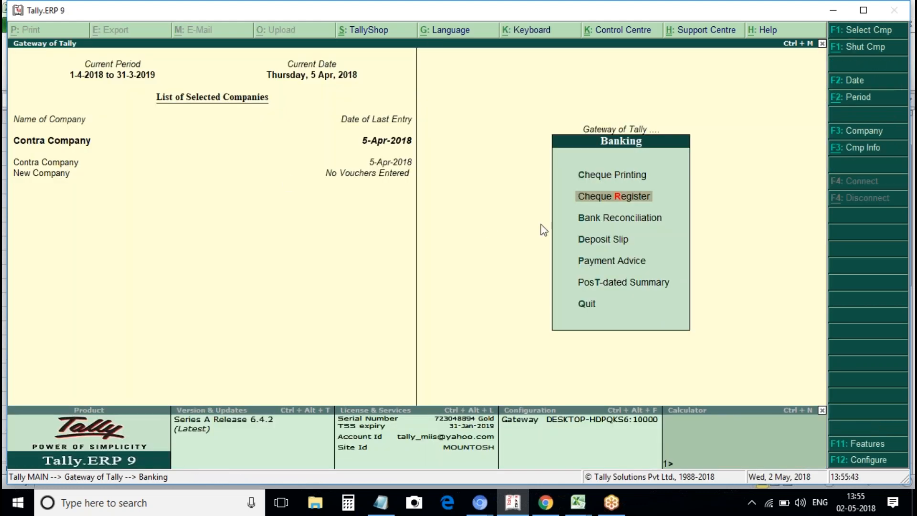
Open Bank Reconciliation for Icici Bank Account and move down to the Supplier Cr cheque row.
click(597, 221)
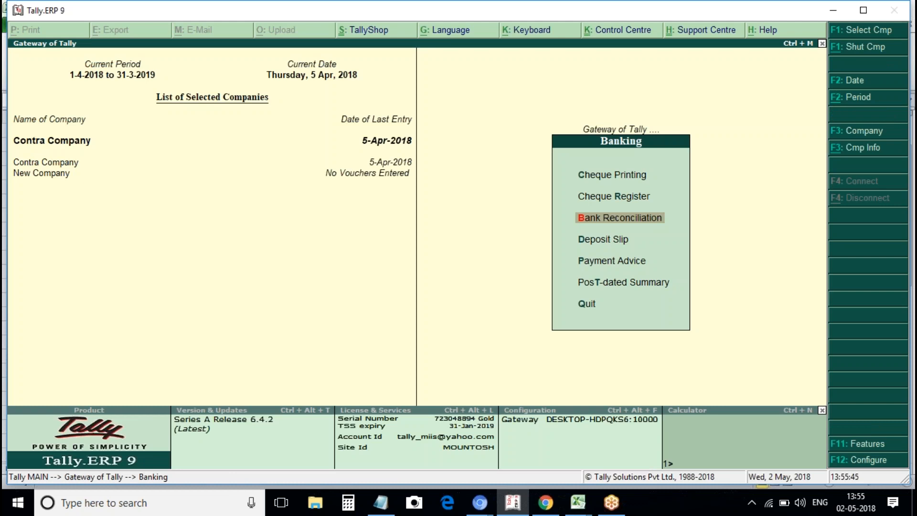
key(Return)
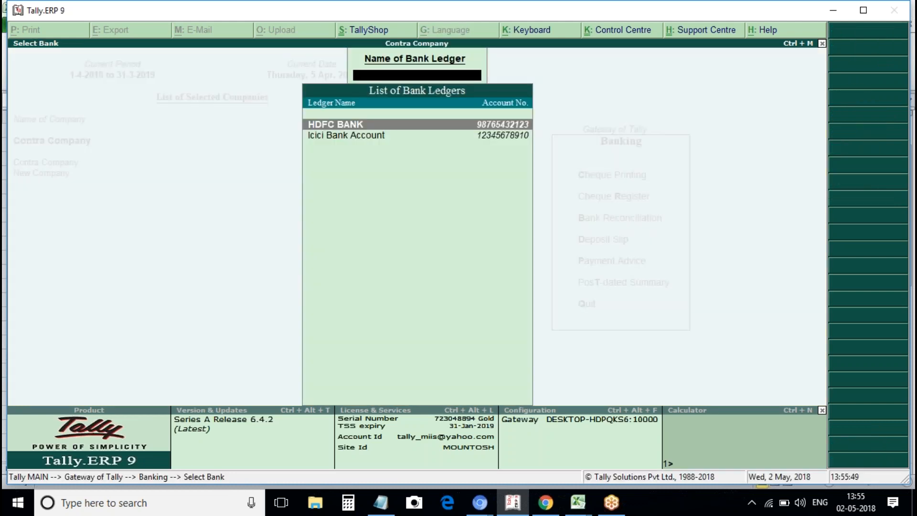
key(Return)
key(Escape)
key(Return)
key(Down)
key(Return)
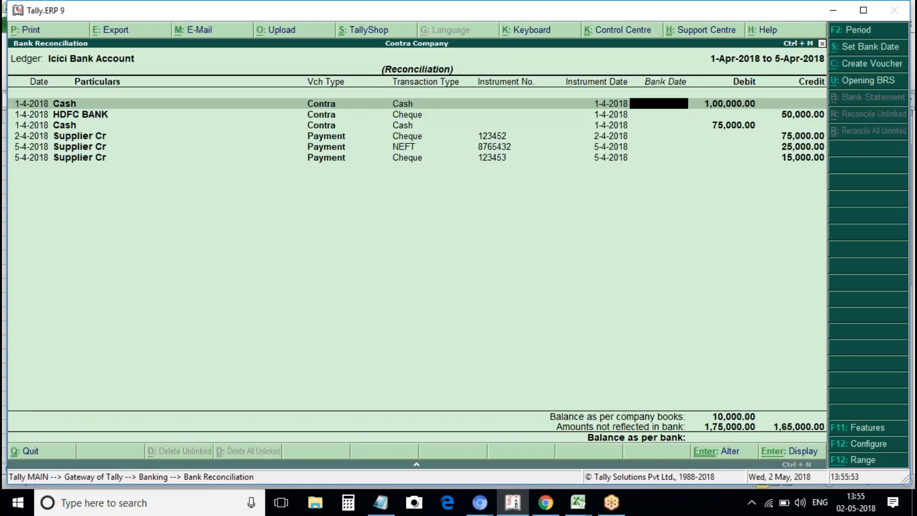
key(Down)
key(Down)
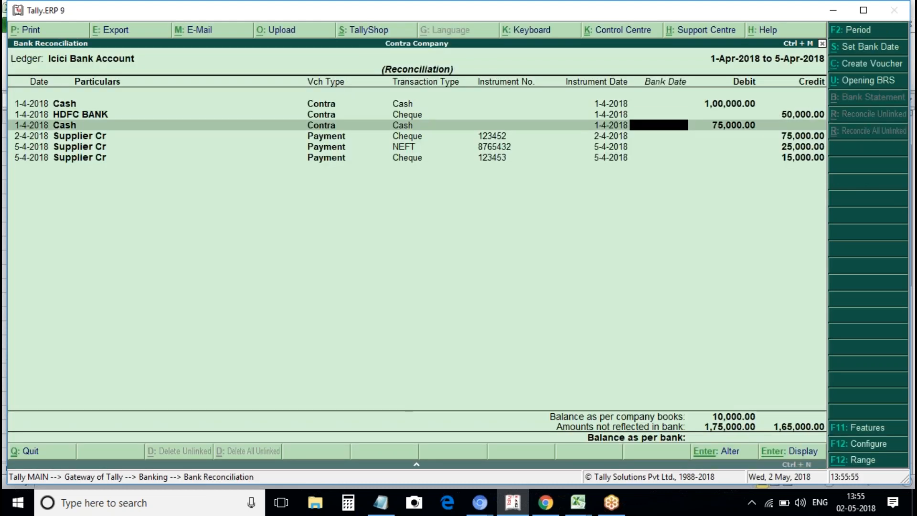
key(Down)
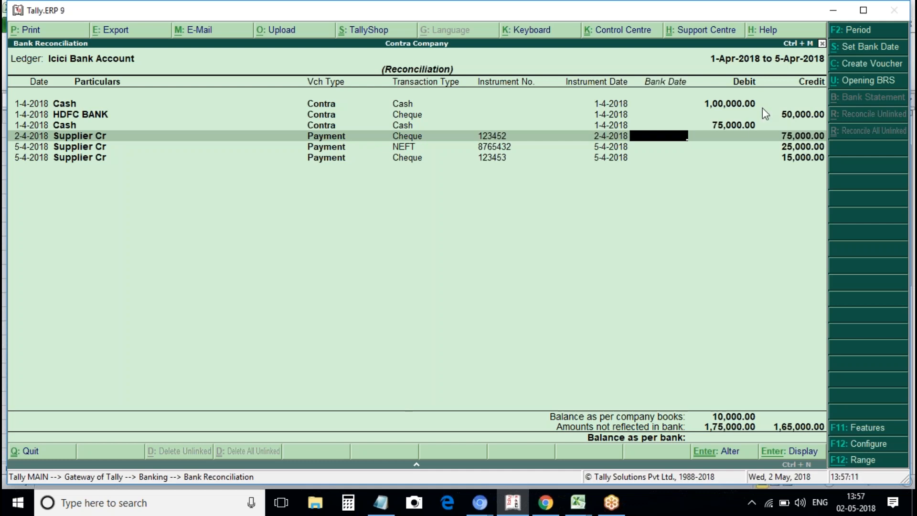
Enter bank date 2-4-2018 for the HDFC BANK contra and 4-4-2018 for cheque 123452.
click(618, 117)
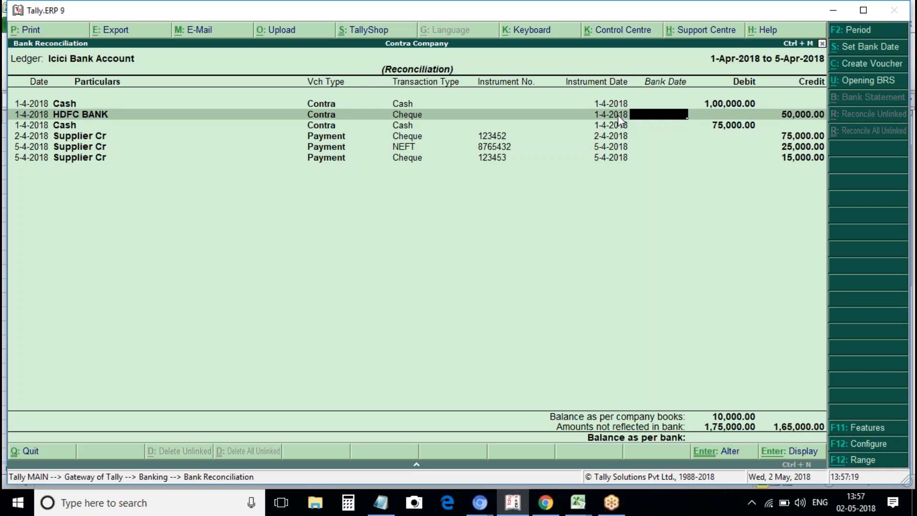
text(1)
key(Up)
text(2ap)
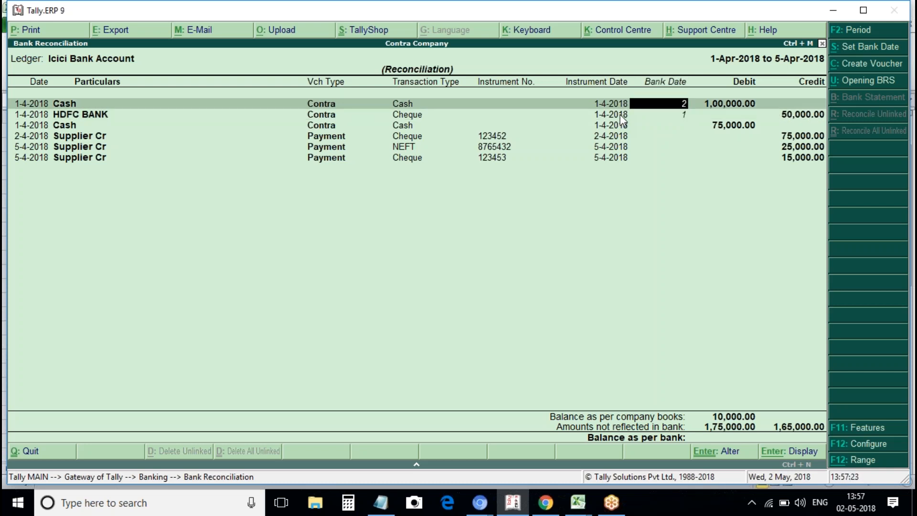
key(BackSpace)
key(BackSpace)
key(BackSpace)
key(Down)
text(2apr)
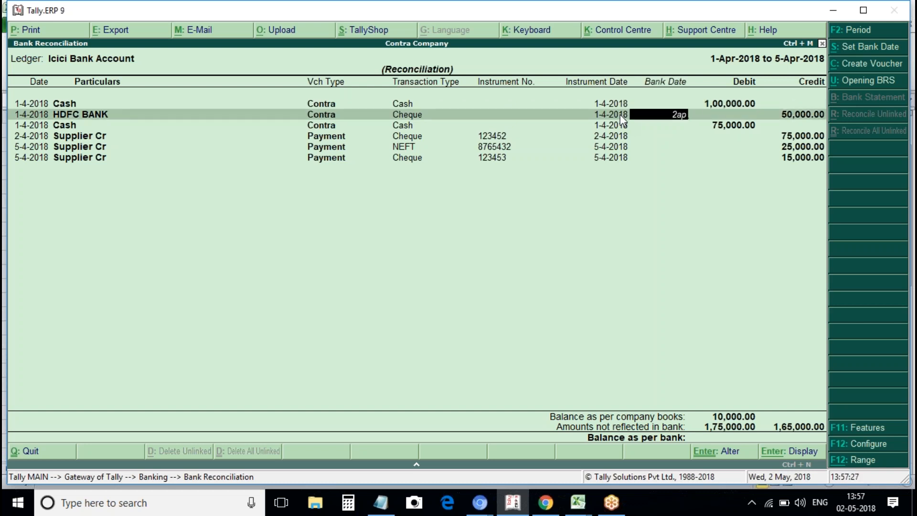
key(Return)
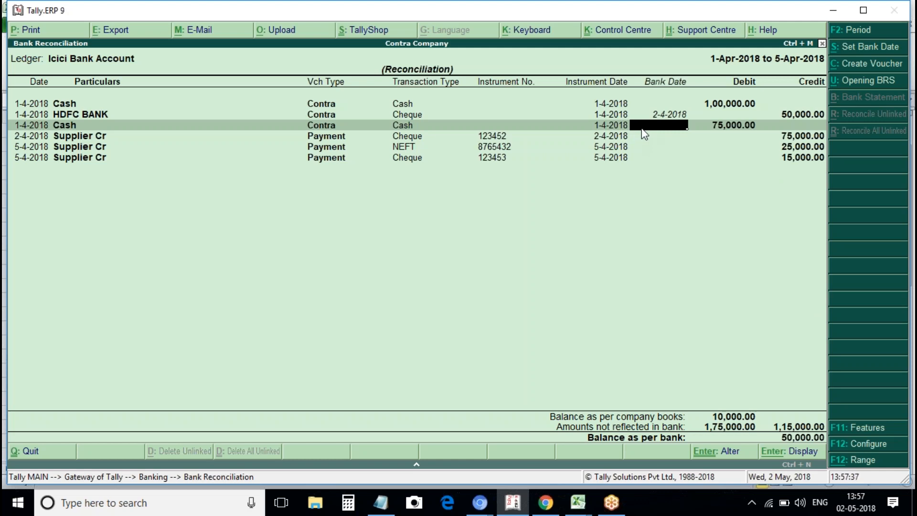
key(Return)
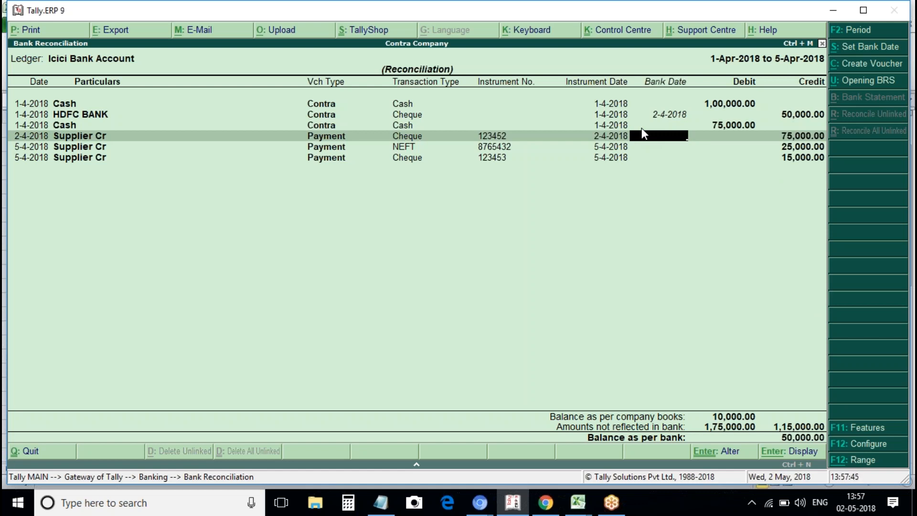
text(4april)
key(Return)
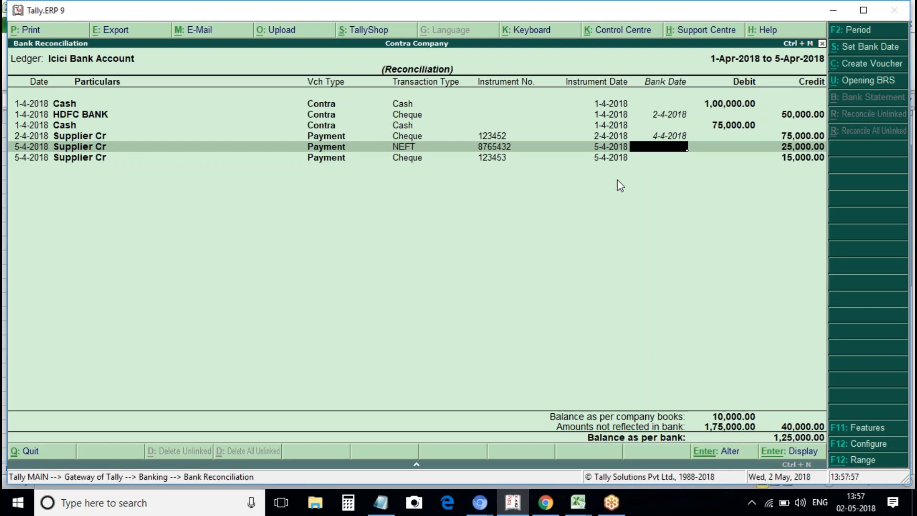
Close the Icici Bank reconciliation and return to the Gateway of Tally.
key(Escape)
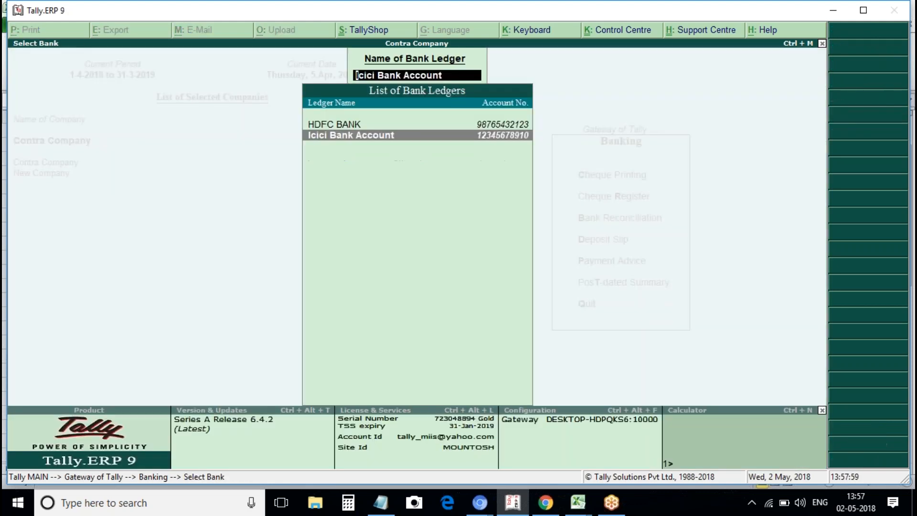
key(Escape)
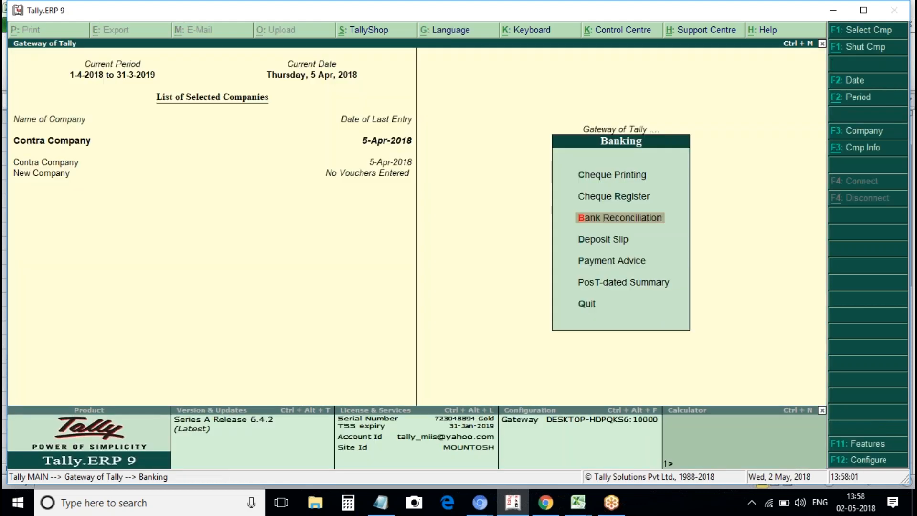
key(Escape)
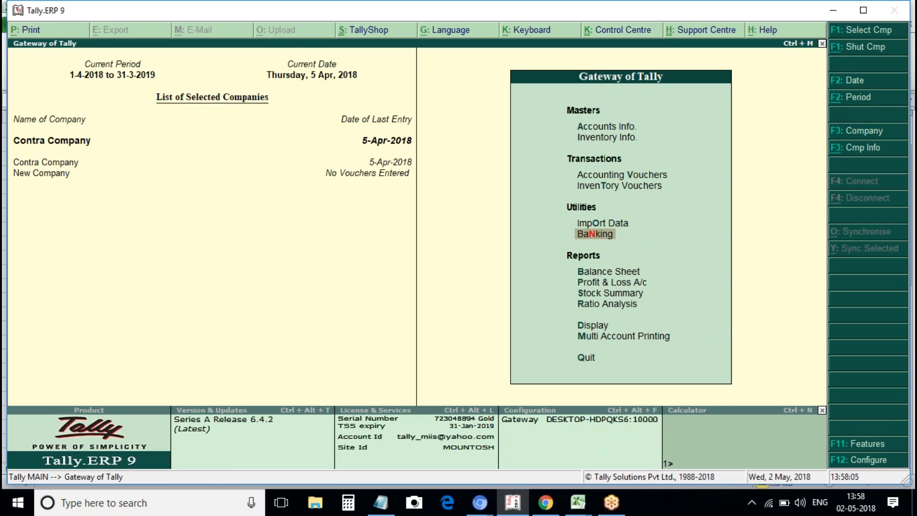
key(Down)
key(Down)
key(Down)
key(Down)
key(Down)
key(Down)
key(Up)
key(Up)
key(Up)
key(Up)
key(Up)
Open Accounting Vouchers from the Gateway of Tally.
key(Down)
key(Down)
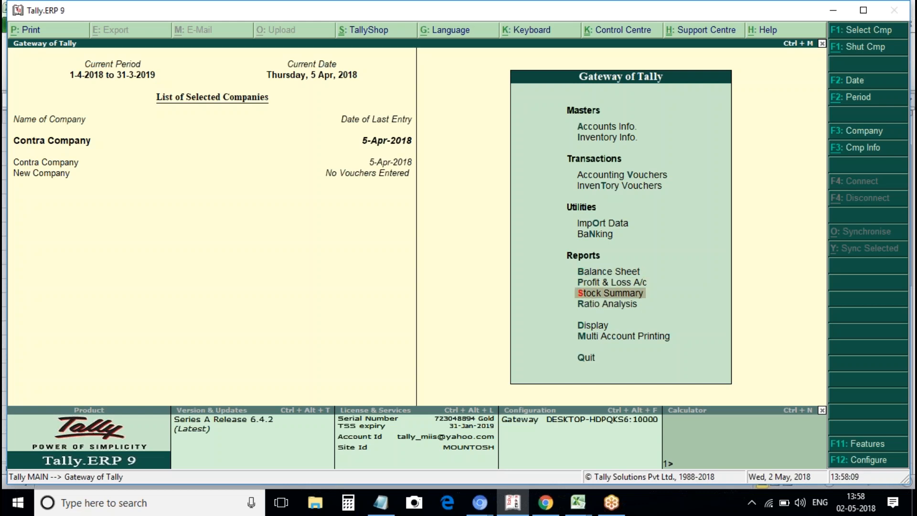
key(Up)
key(Up)
key(Up)
key(Up)
key(Down)
key(Down)
key(Down)
key(Down)
key(Down)
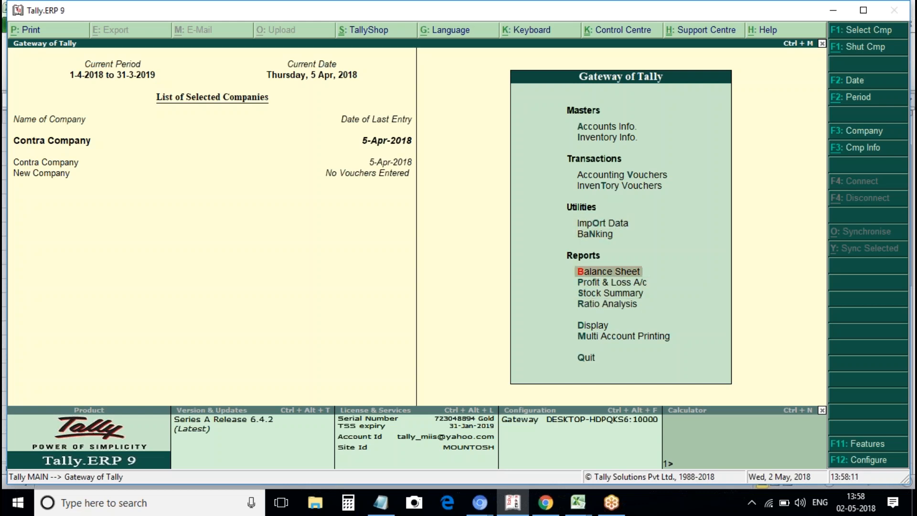
key(Up)
key(Up)
key(Up)
key(Up)
key(Up)
key(Down)
key(Down)
key(Down)
key(Down)
key(Up)
key(Up)
key(Up)
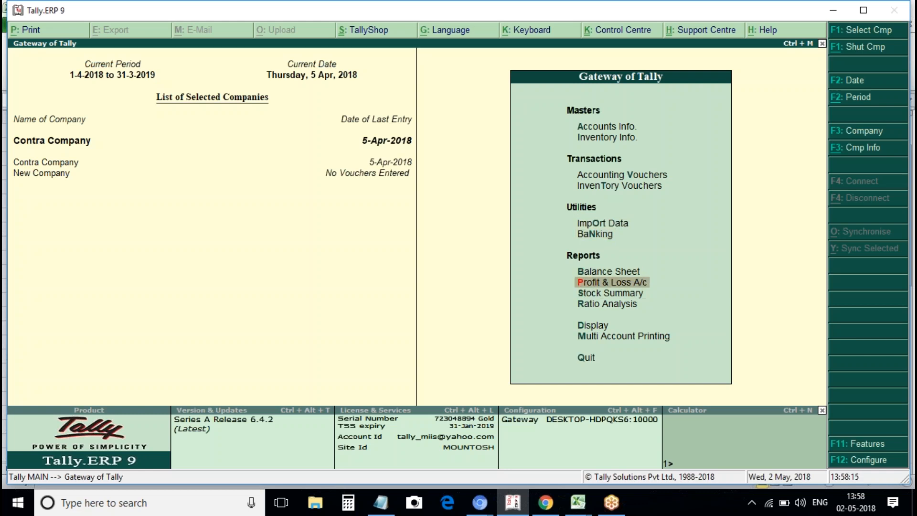
key(Up)
key(Up)
key(Up)
key(a)
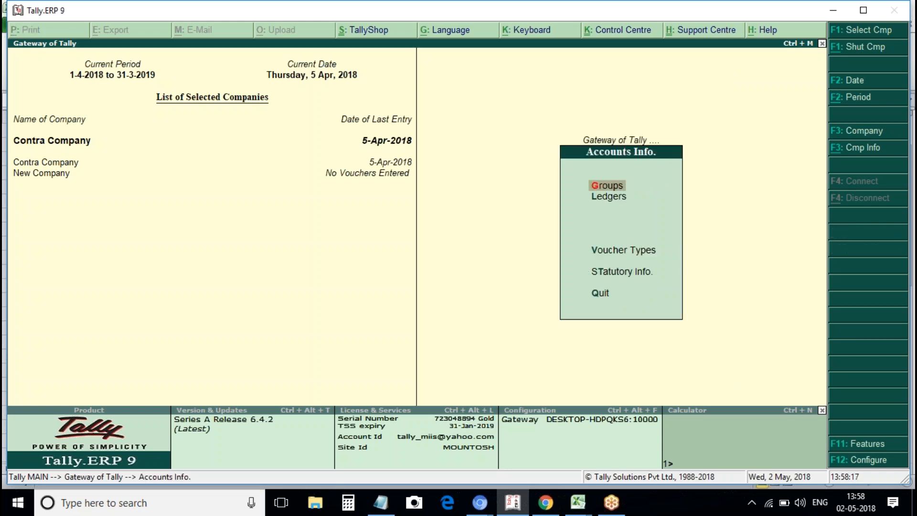
key(Escape)
key(Down)
key(Down)
key(Return)
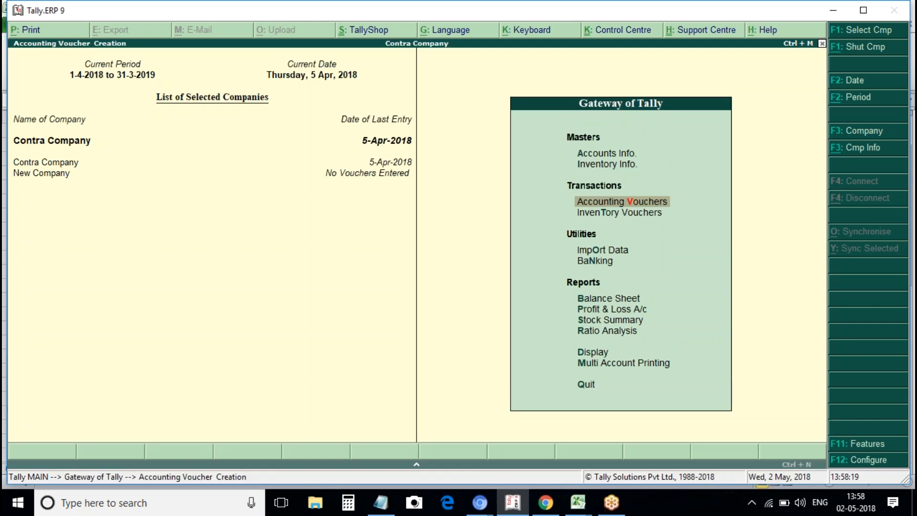
Review Payment vouchers No. 5 and No. 4, then quit voucher entry to the Day Book.
key(Page_Up)
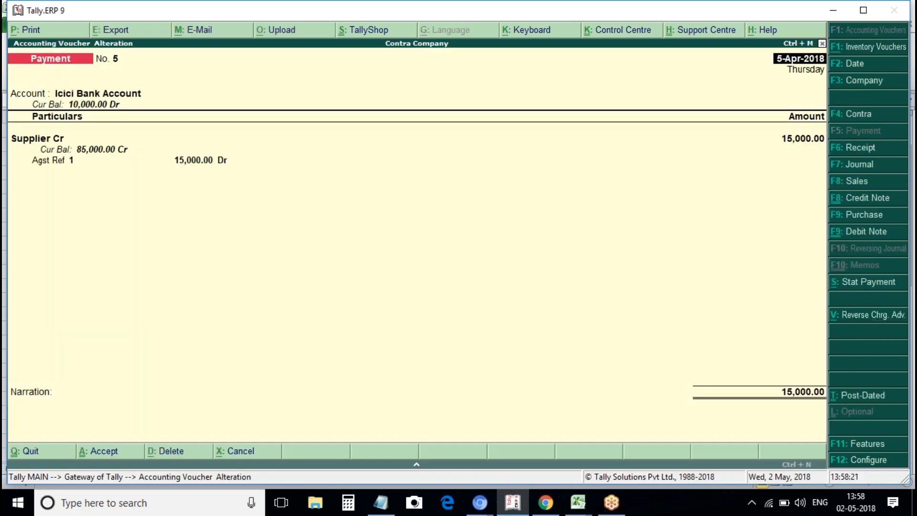
key(Page_Up)
key(Escape)
key(Page_Up)
key(Page_Up)
key(Escape)
key(Page_Up)
key(Escape)
key(Escape)
key(Return)
key(Escape)
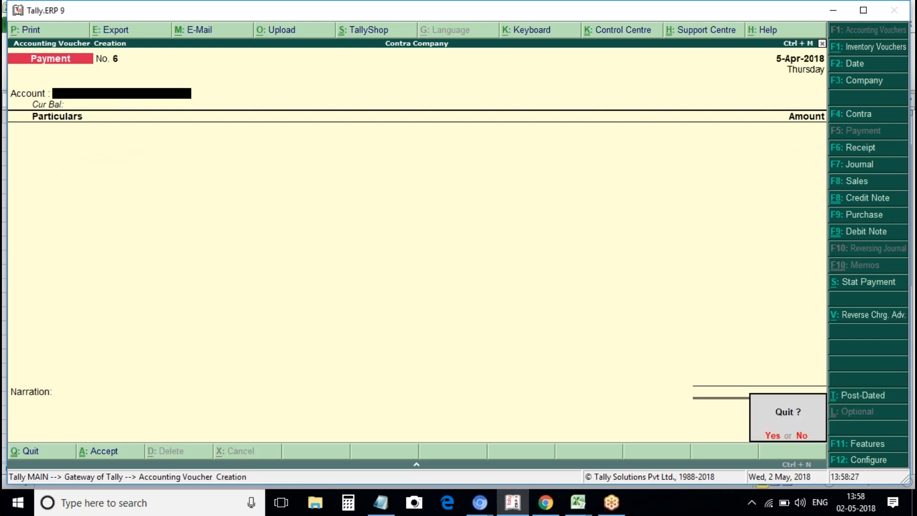
key(Return)
Open the Day Book, set its period to 1-4-2018 through 5-4-2018, and select Payment 3.
key(d)
key(a)
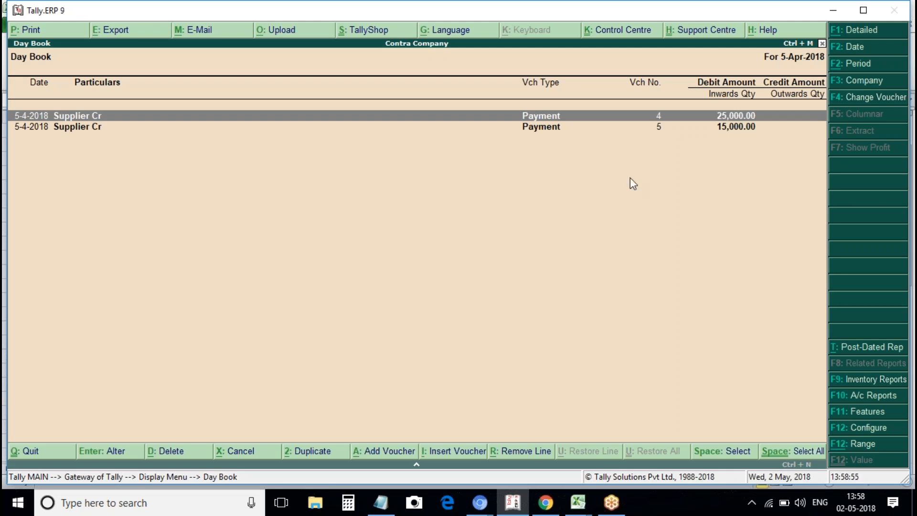
click(850, 65)
text(april)
key(Return)
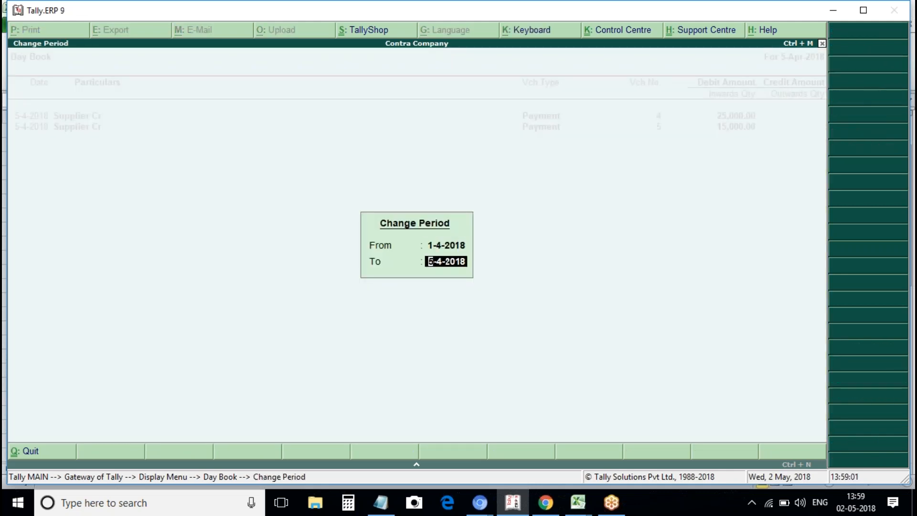
key(Return)
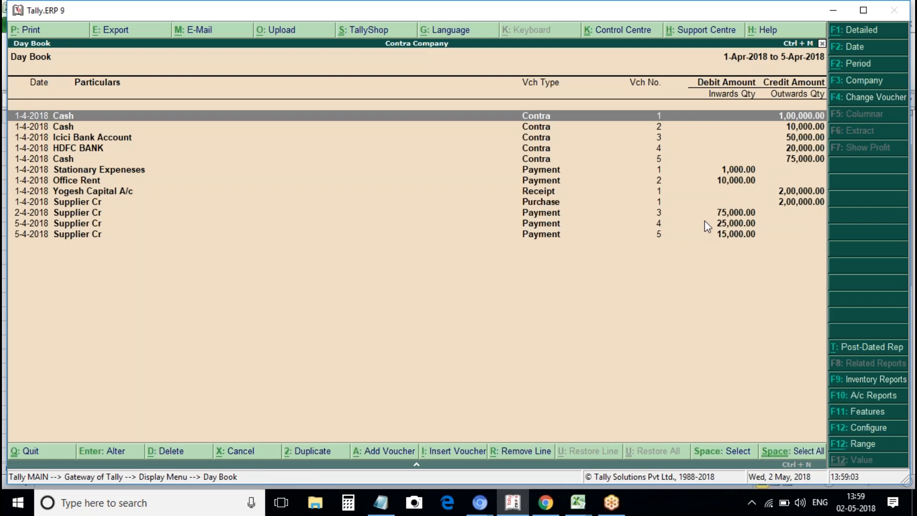
click(76, 223)
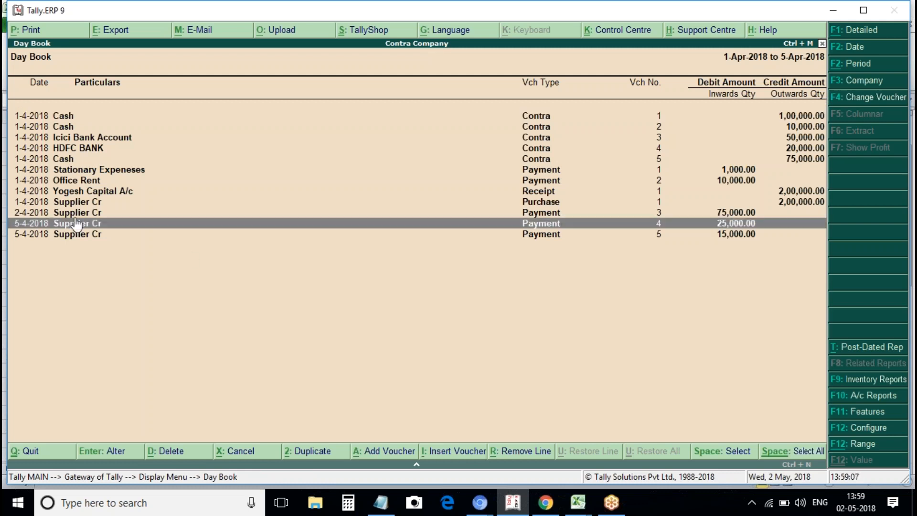
key(Up)
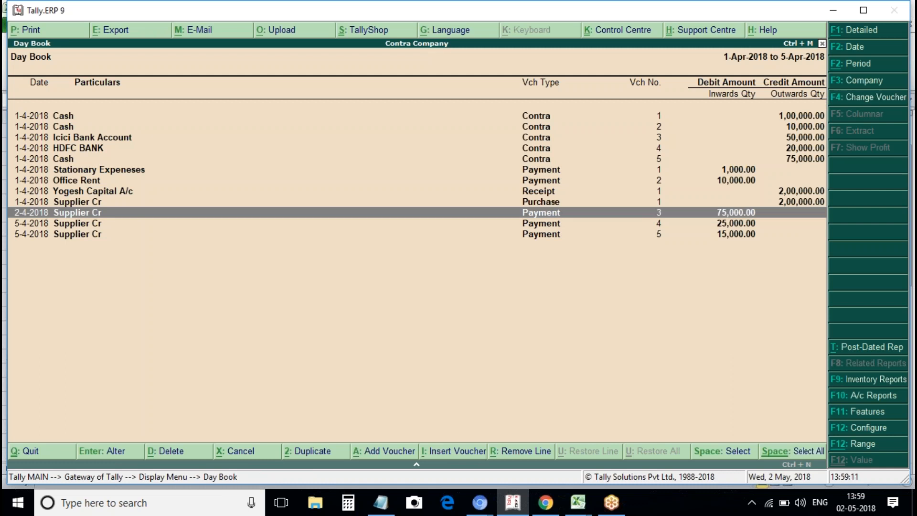
Open Payment 3 and view its cheque bank allocation details, then close without changes.
key(Return)
key(Return)
key(Return)
key(Return)
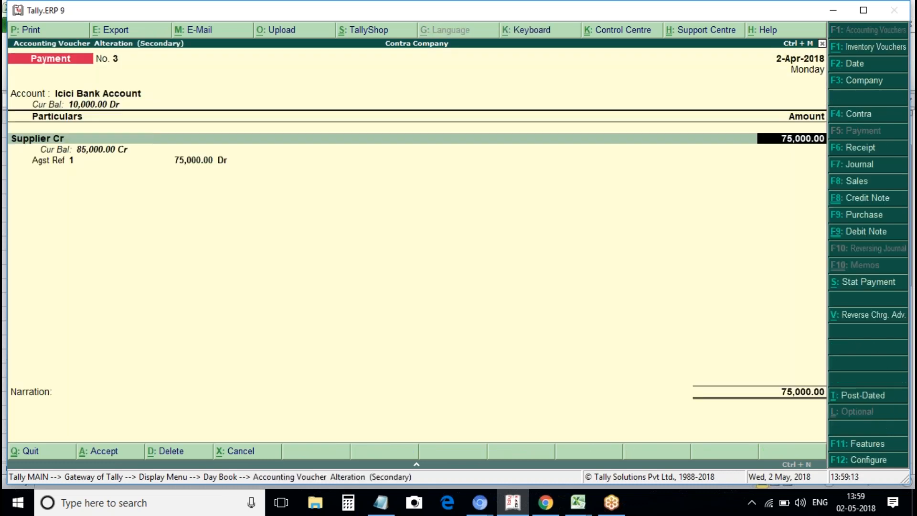
key(Return)
key(Return)
key(Return)
key(Return)
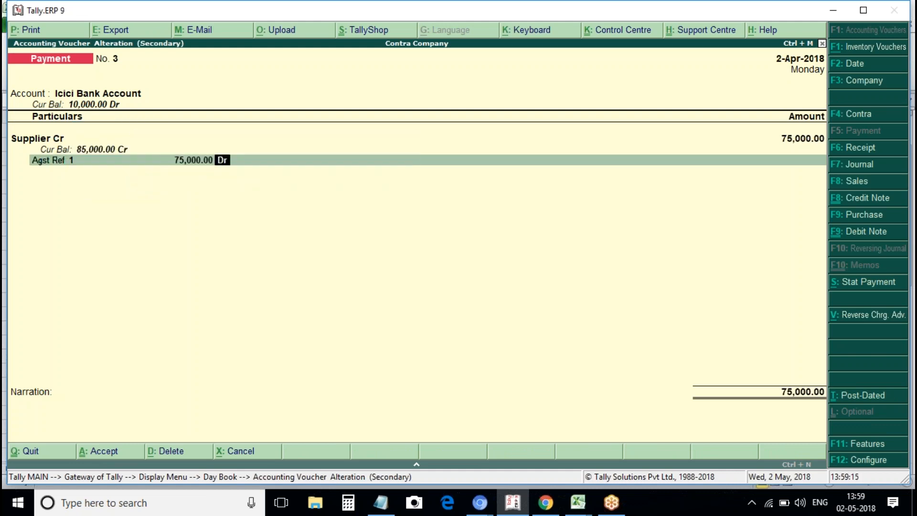
key(Return)
key(Return)
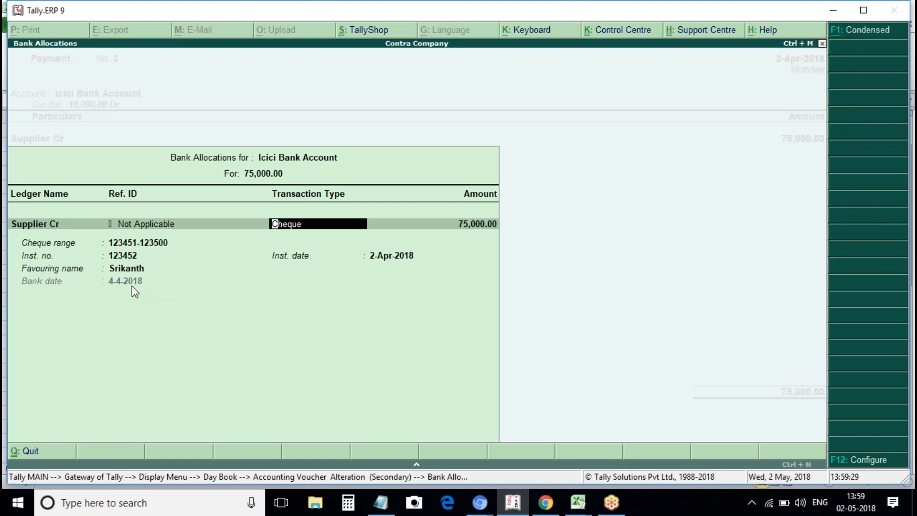
key(Escape)
key(Escape)
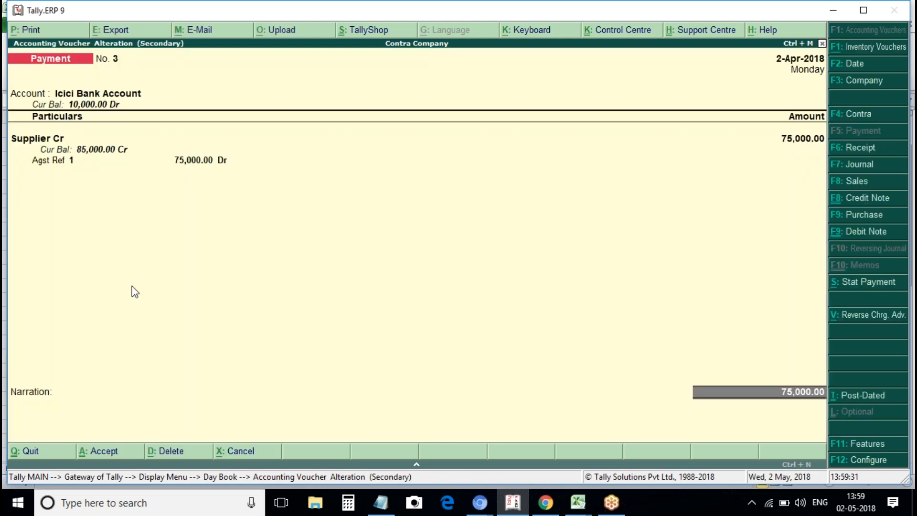
key(Return)
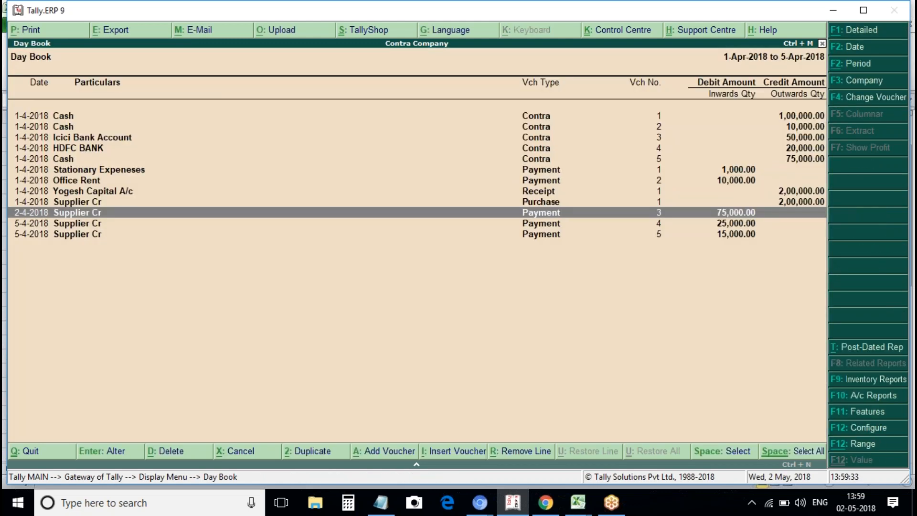
Check Payment 5's cheque 123453 for 15,000.00, then quit back to the Gateway of Tally.
key(Down)
key(Down)
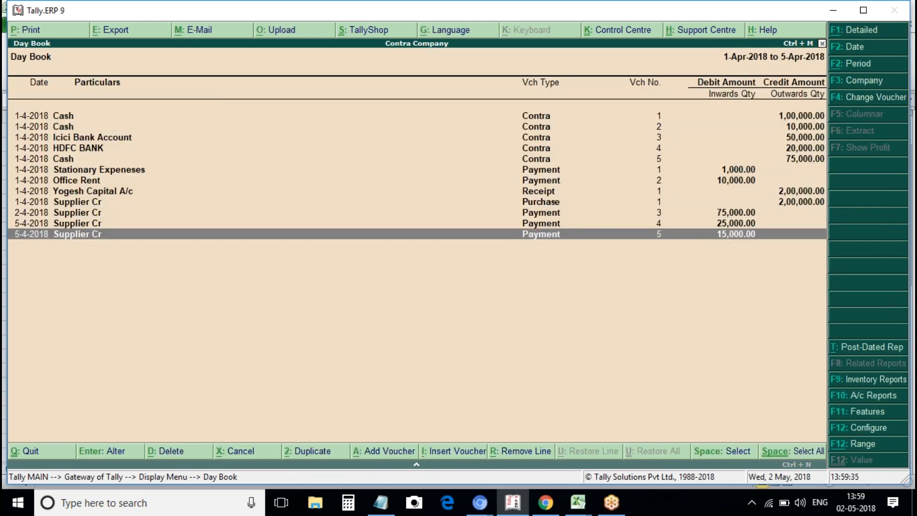
key(Up)
key(Down)
key(Return)
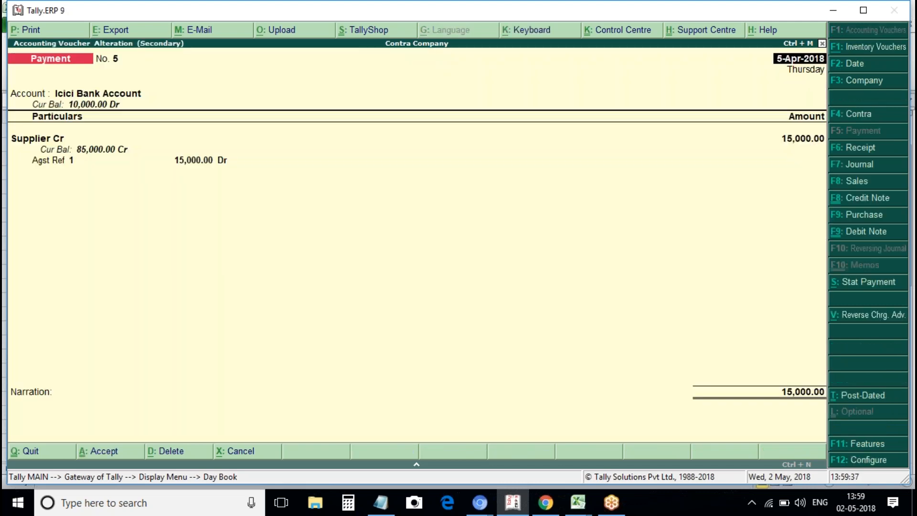
key(Return)
key(Return)
key(Return)
key(Return)
key(Return)
key(Return)
key(Return)
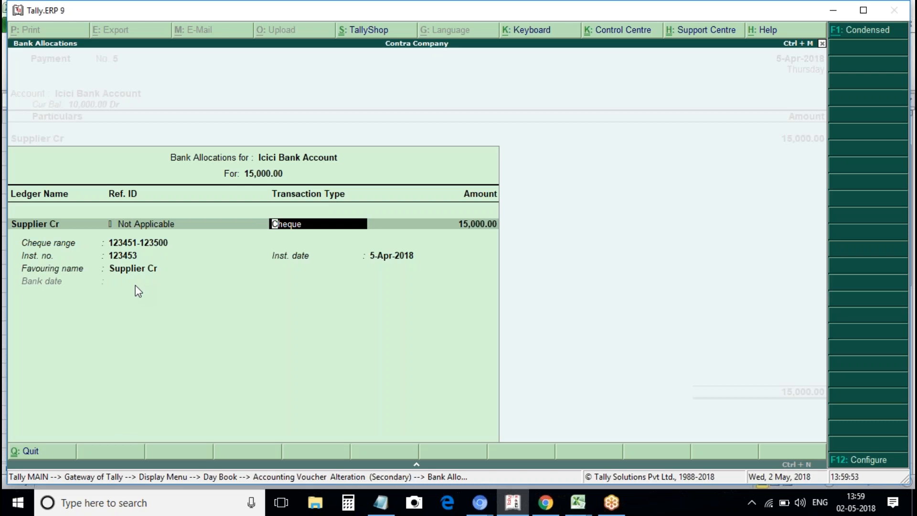
key(Escape)
key(Escape)
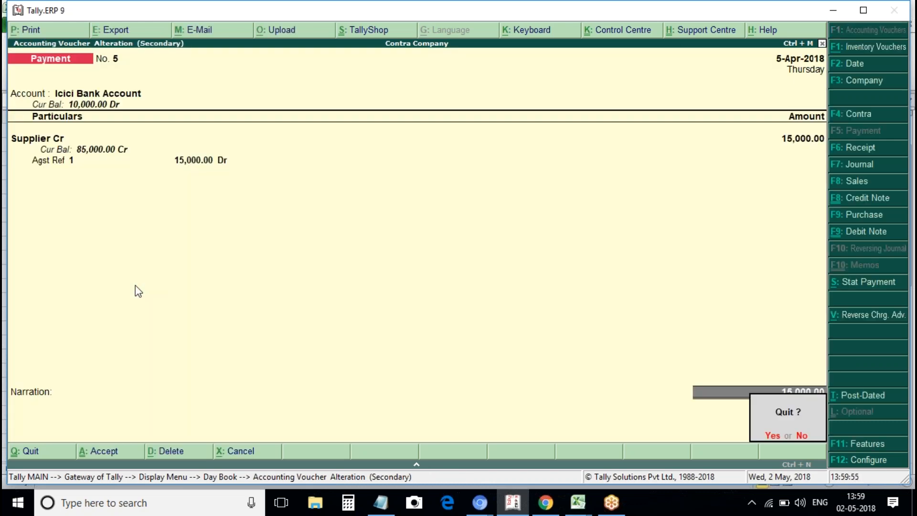
key(Escape)
key(Escape)
key(Escape)
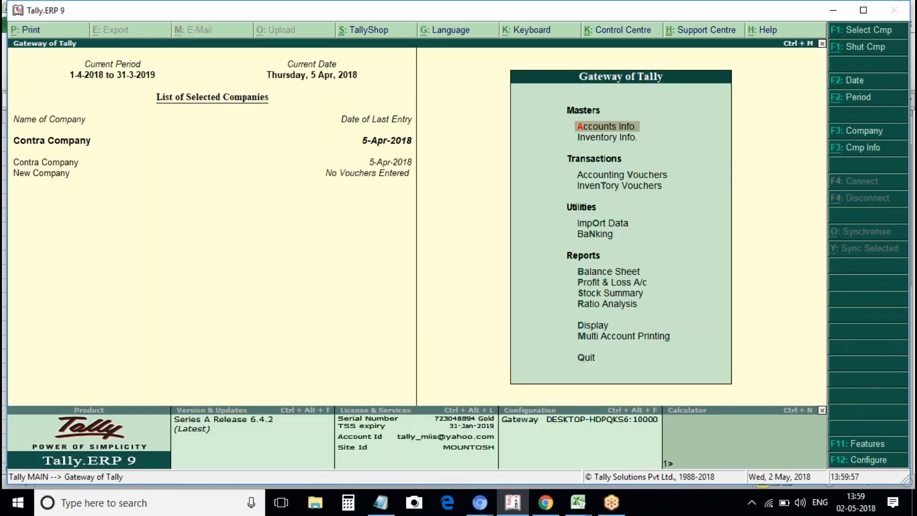
Open the Cheque Register from the Banking menu.
key(Down)
key(Down)
key(Down)
key(Down)
key(Down)
key(Down)
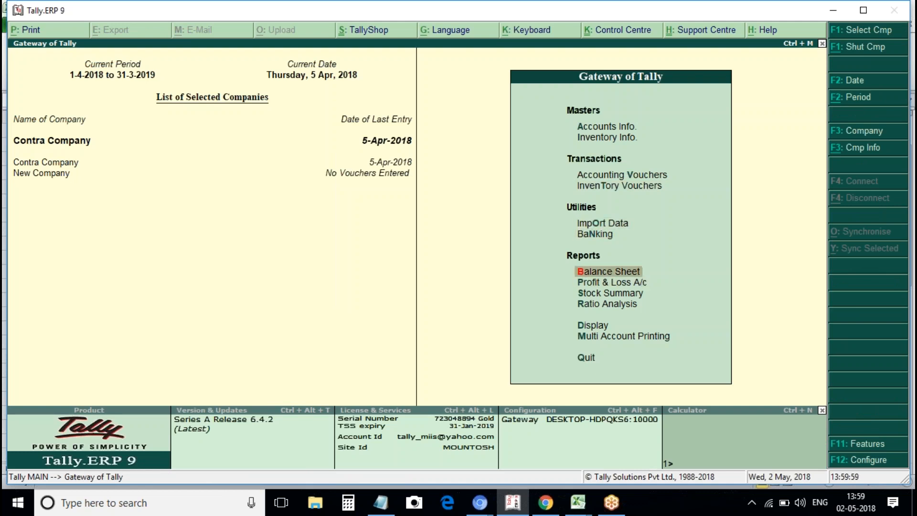
key(Up)
key(Up)
key(Down)
key(Return)
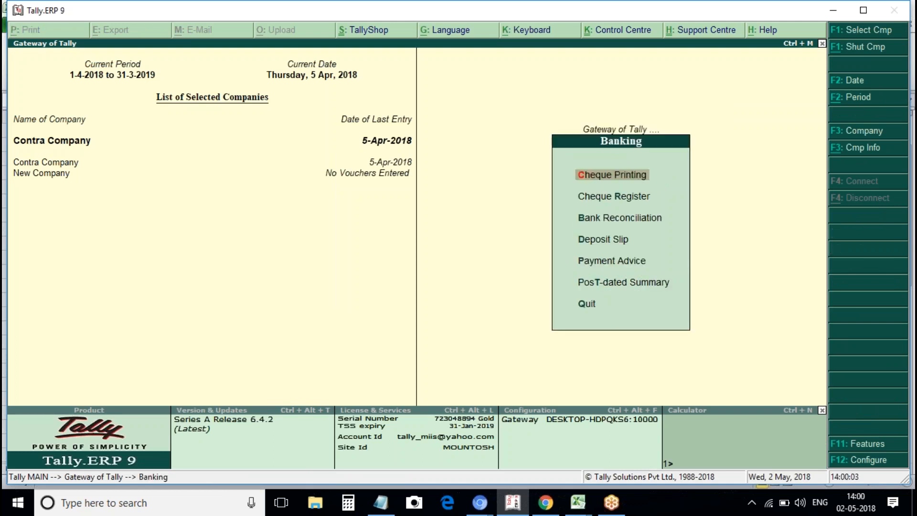
key(Down)
key(Down)
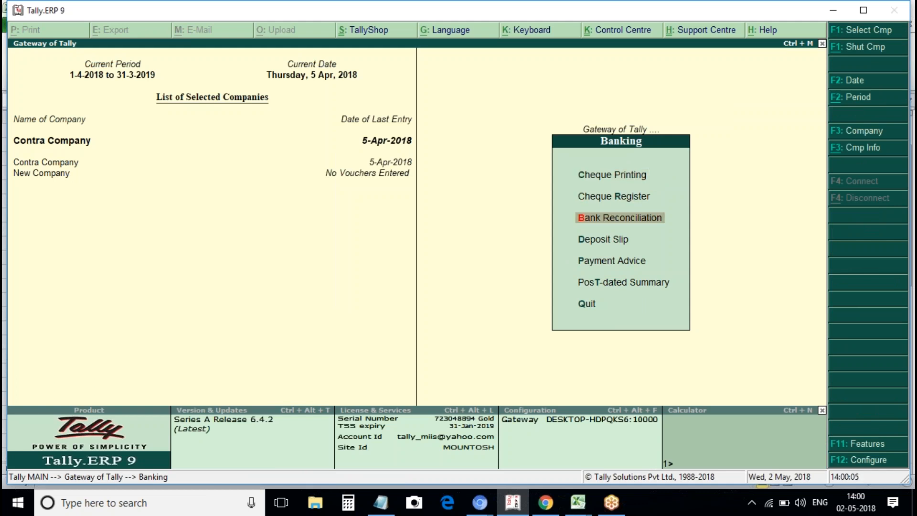
key(Return)
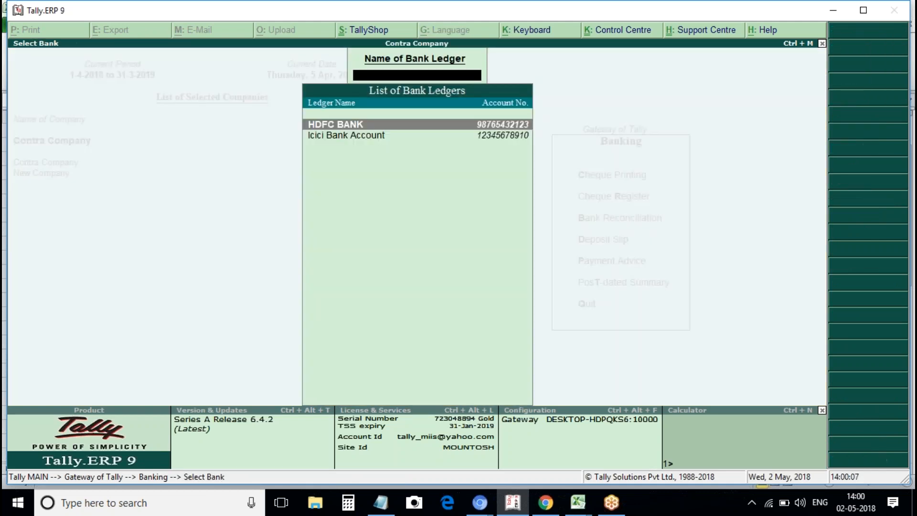
key(Escape)
key(Down)
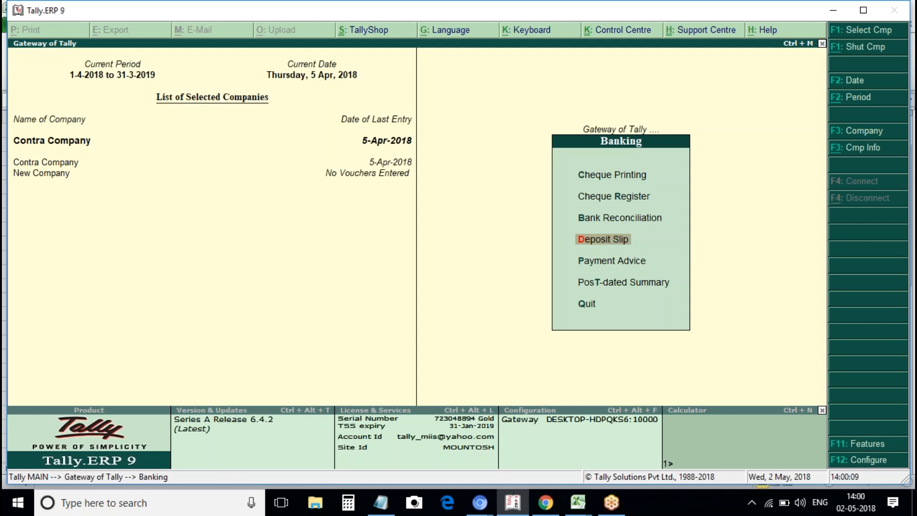
key(Up)
key(Up)
key(Up)
key(Down)
key(Return)
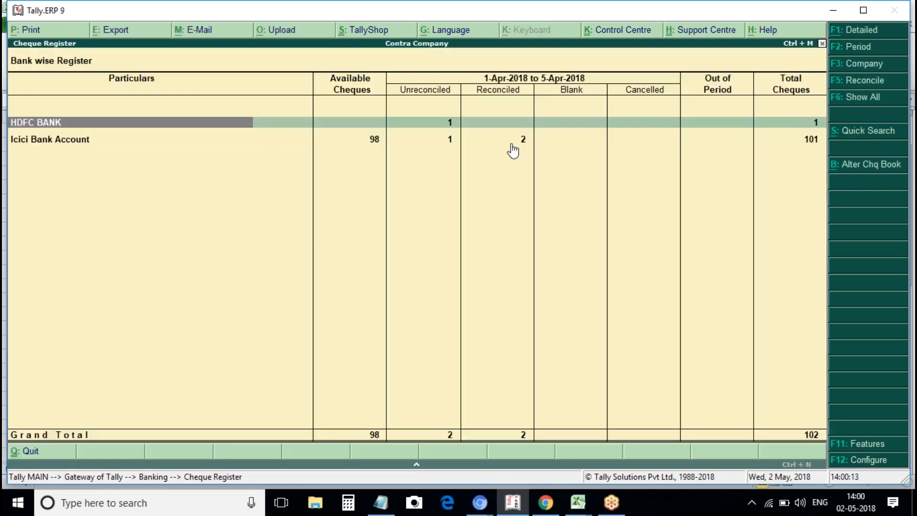
key(Down)
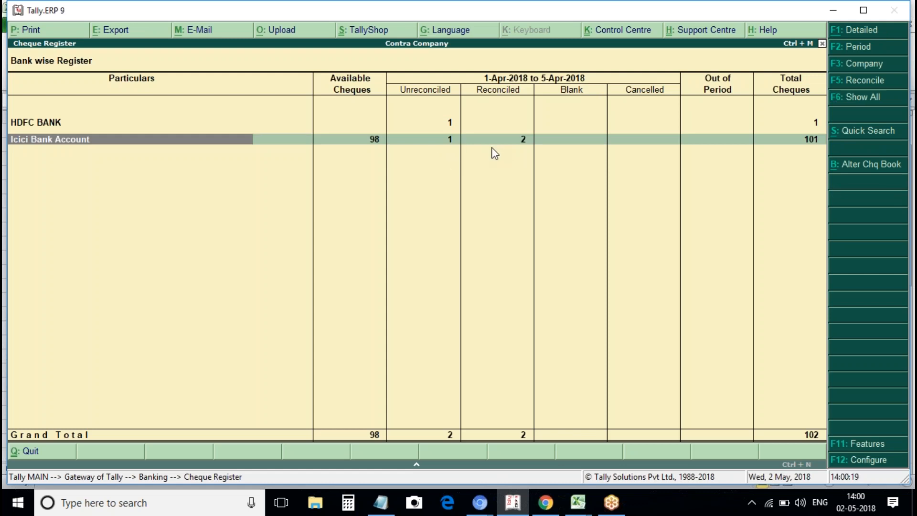
key(Return)
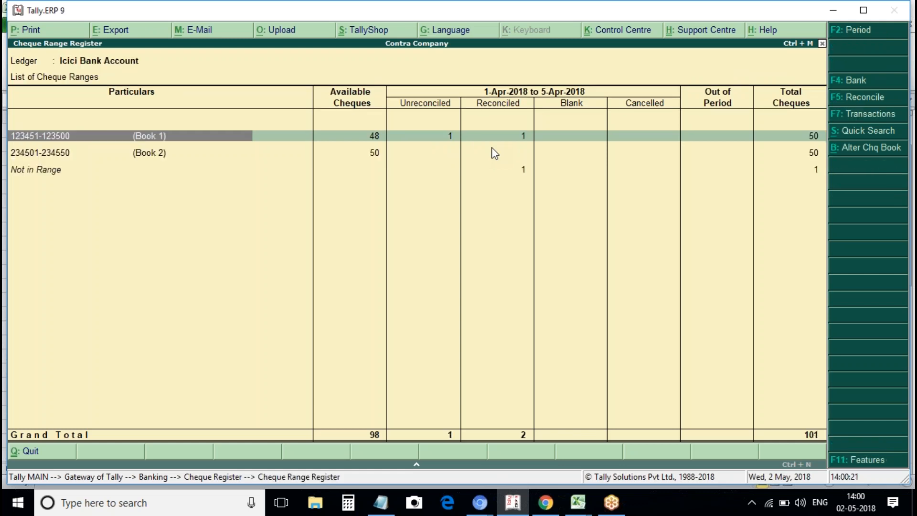
key(Down)
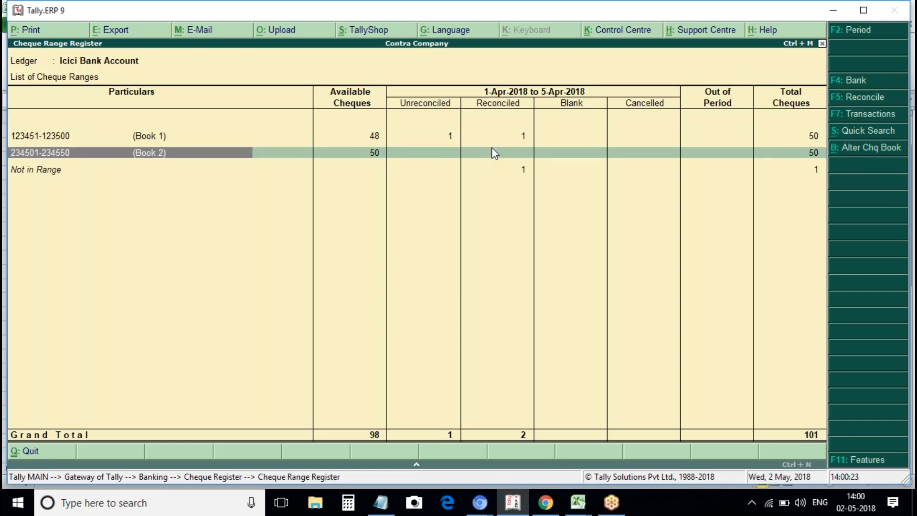
key(Down)
key(Up)
key(Up)
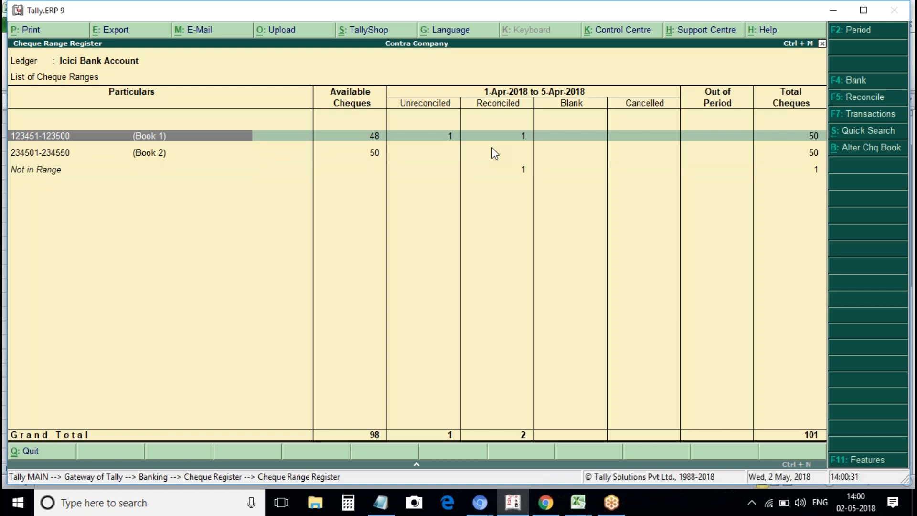
key(Return)
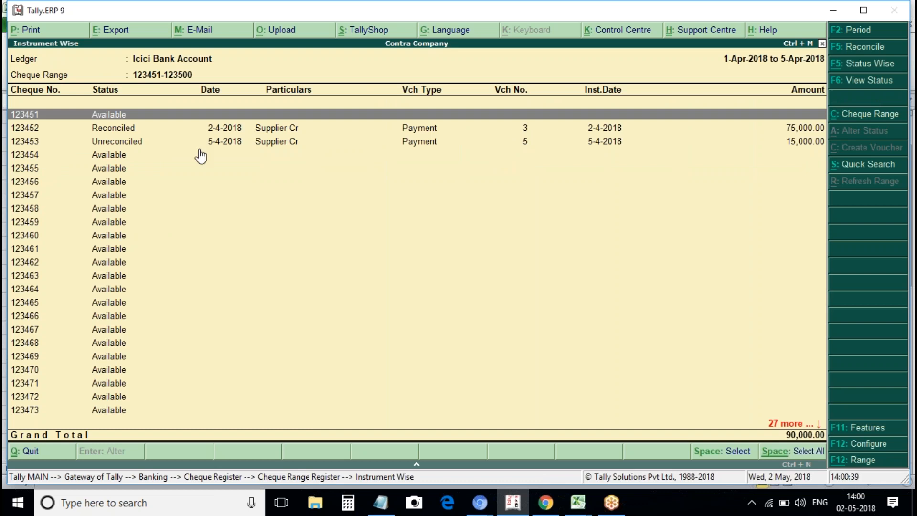
Go back to Icici Bank Account's cheque range summary and mute the computer's speaker.
key(Escape)
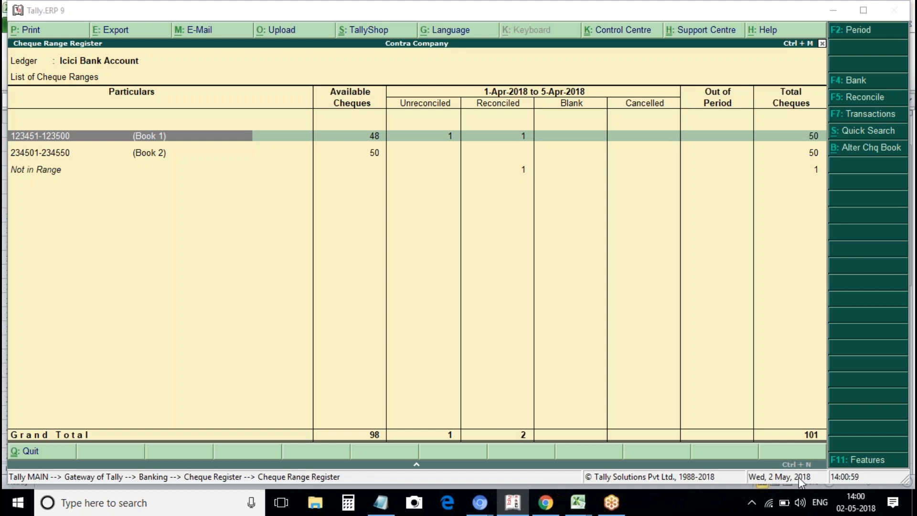
click(799, 506)
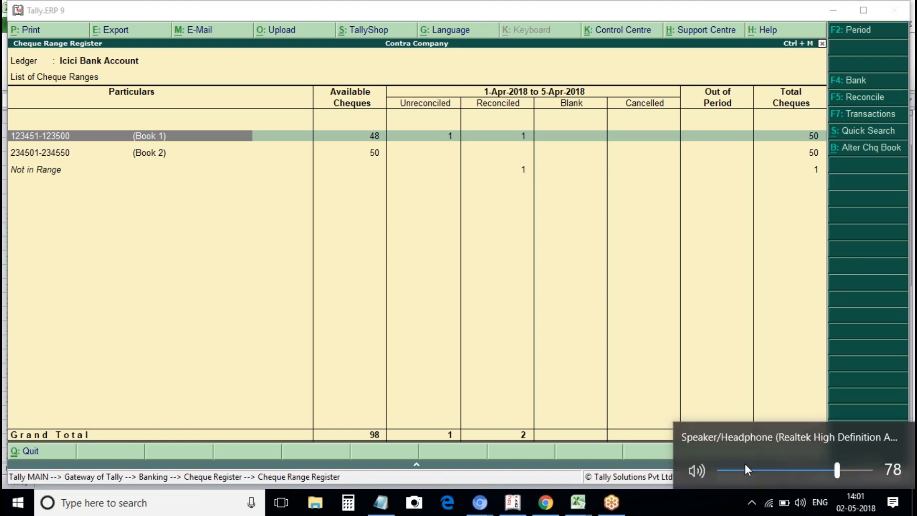
click(695, 471)
click(503, 18)
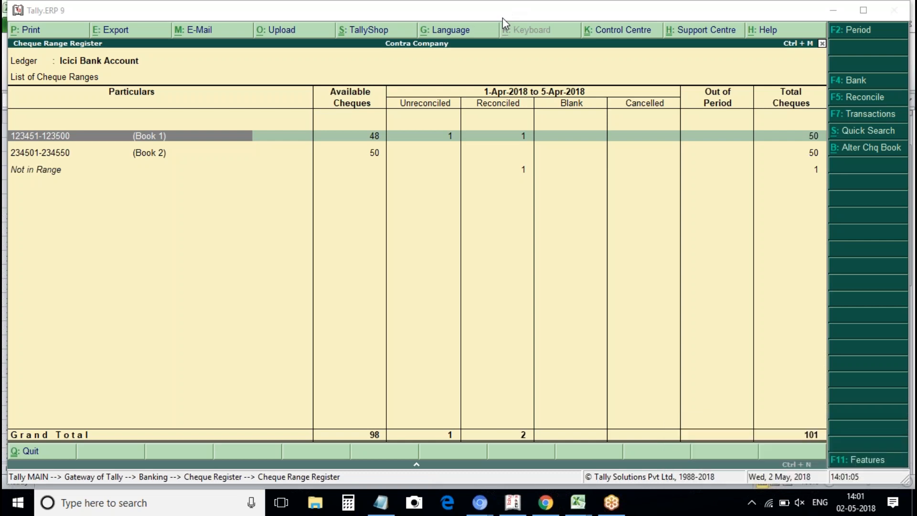